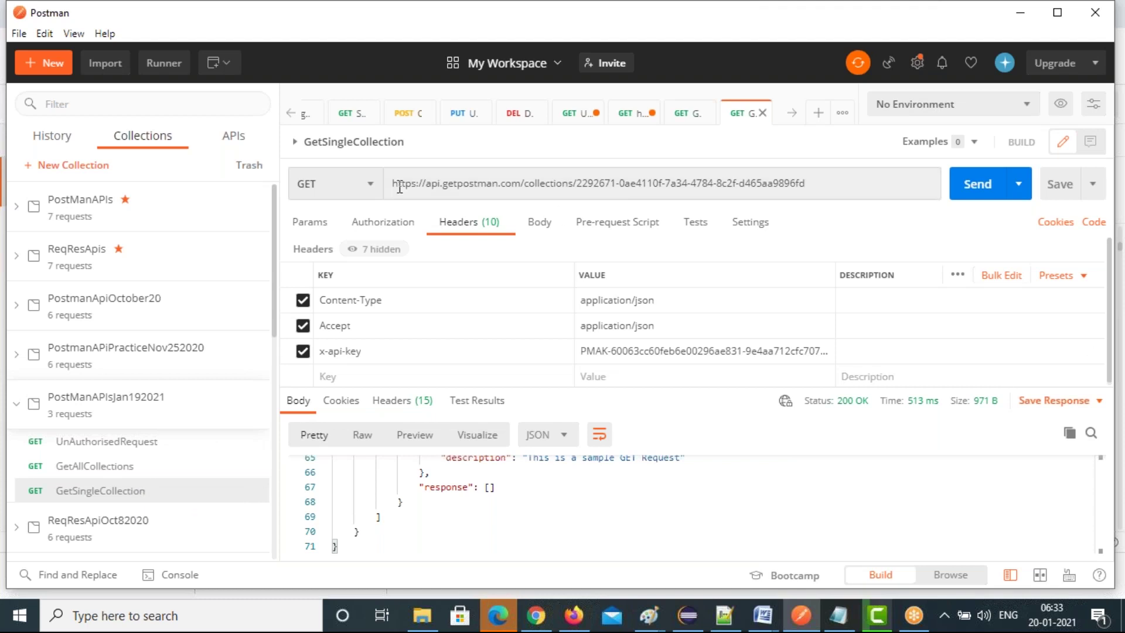
Review the GetSingleCollection request URL, its response status, and the returned JSON body from the beginning.
double_click(532, 182)
drag(530, 183, 556, 182)
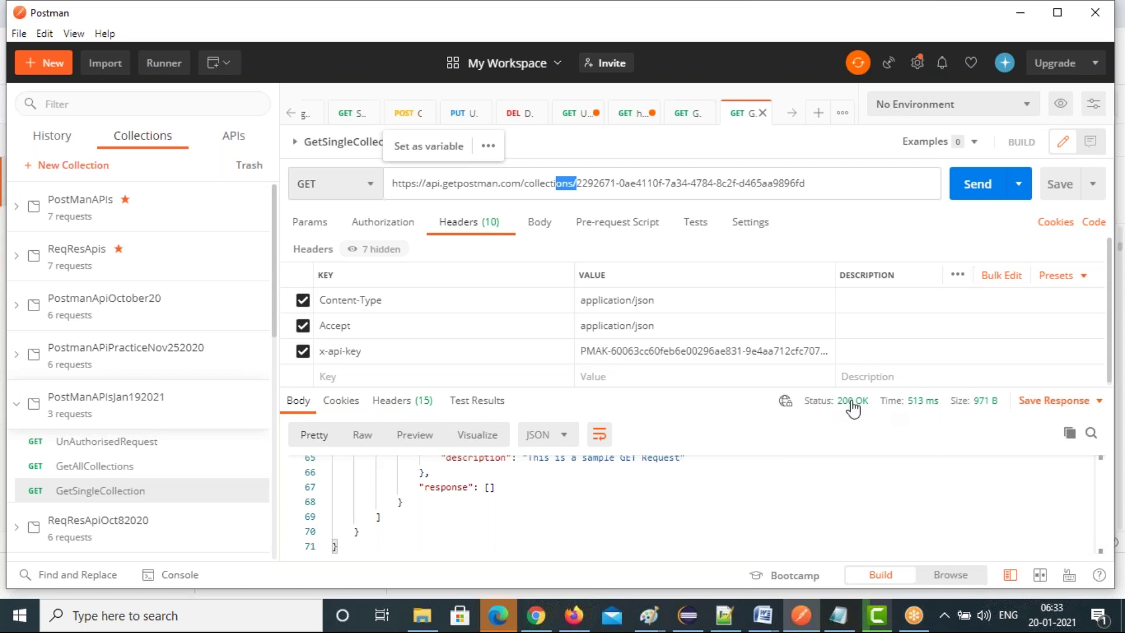
mouse_move(843, 408)
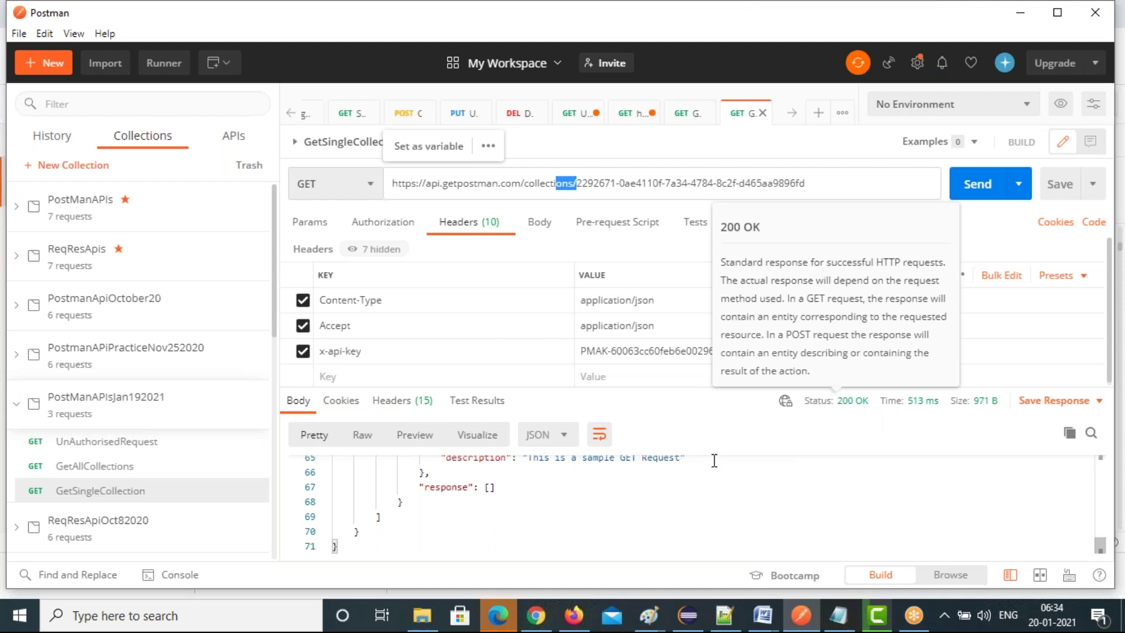
key(ctrl+Home)
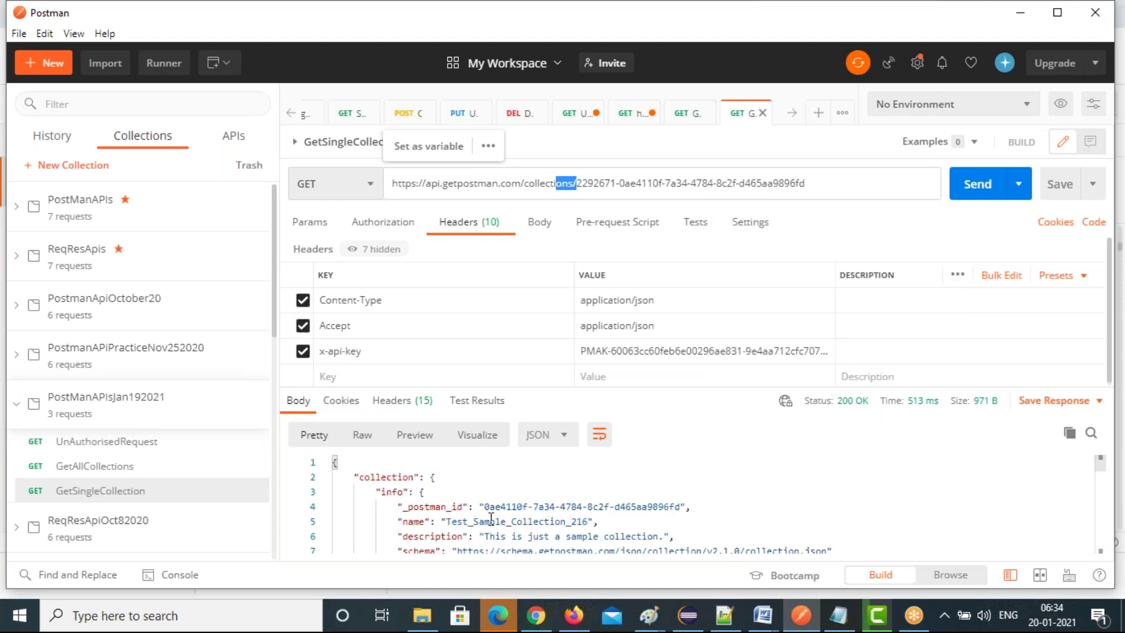
scroll(492, 521, down, 5)
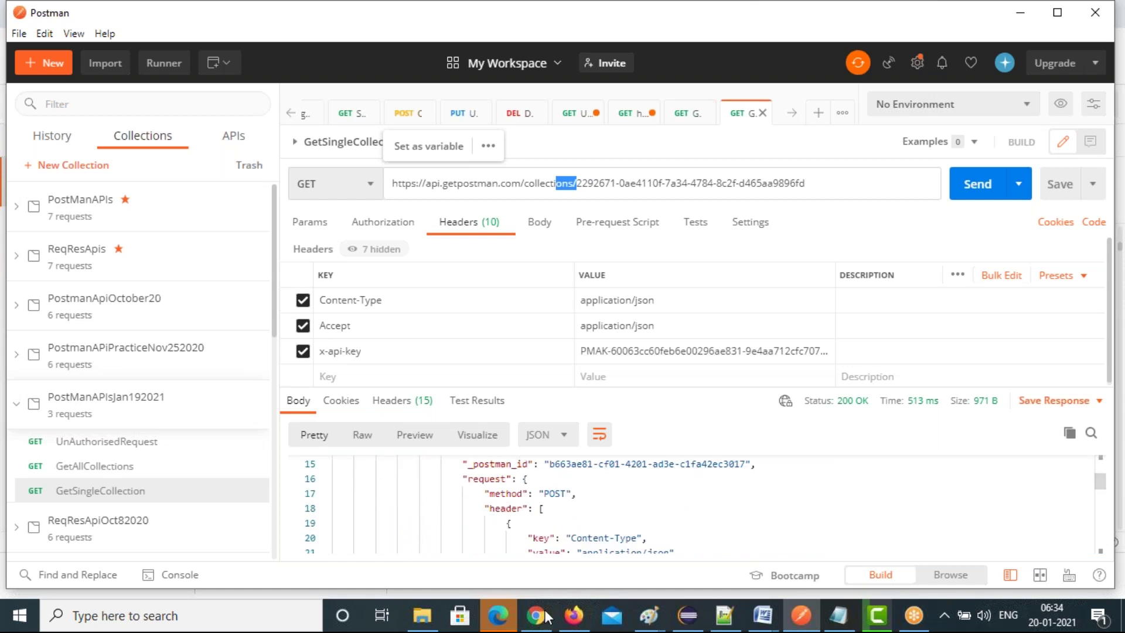
Switch to Chrome and examine the Create Collection endpoint in the Postman API documentation, including its URL, request headers and sample JSON body.
mouse_move(536, 616)
click(515, 484)
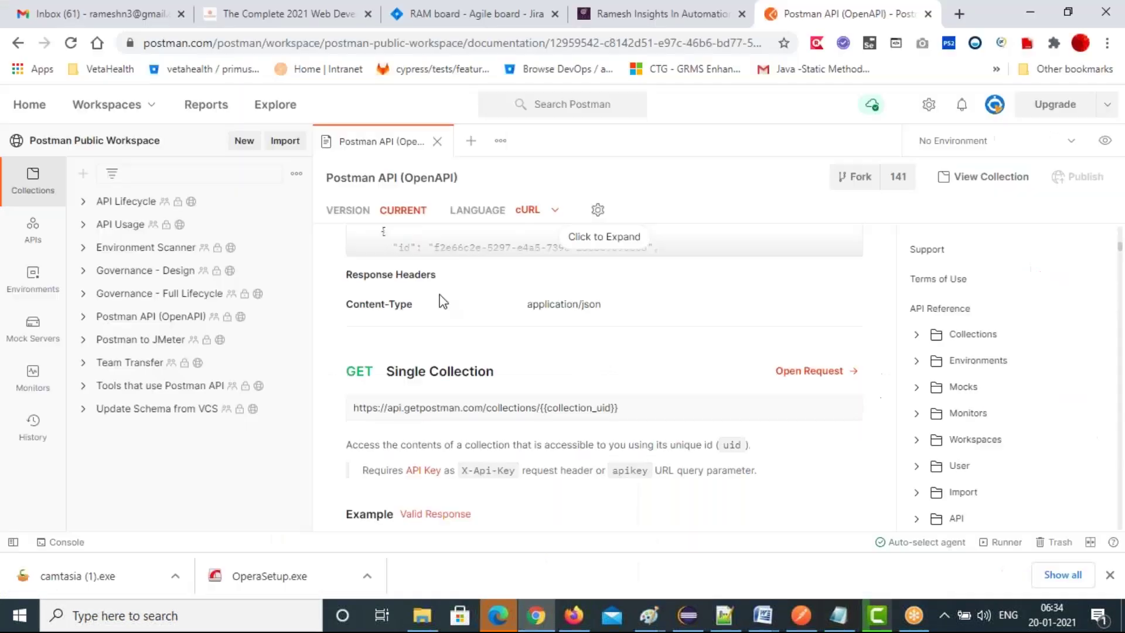
scroll(546, 372, down, 5)
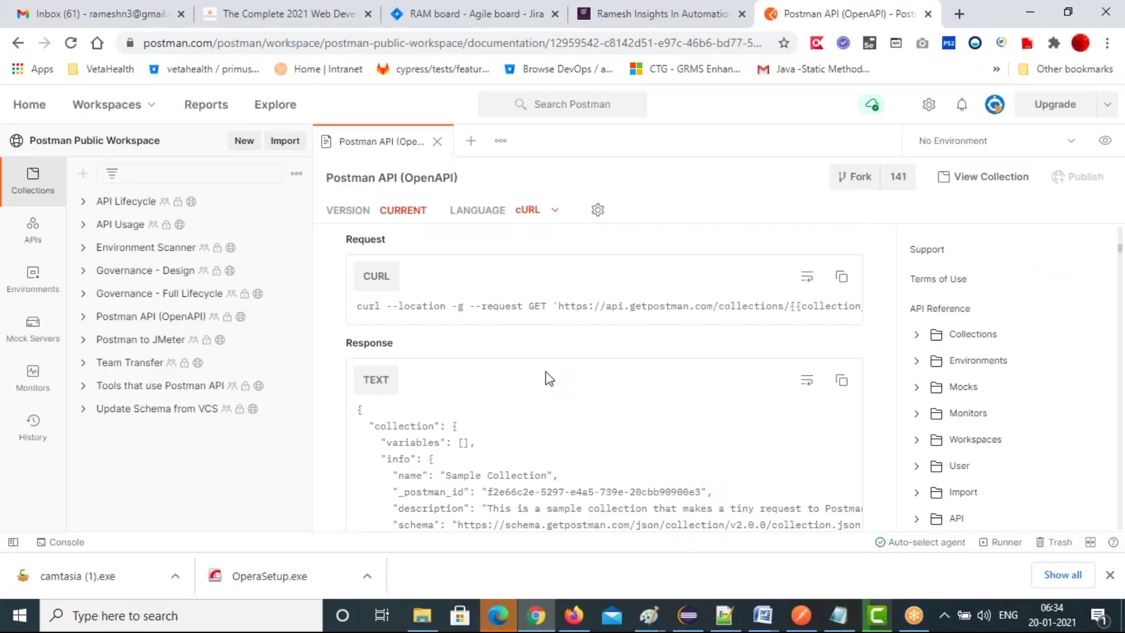
scroll(547, 372, down, 5)
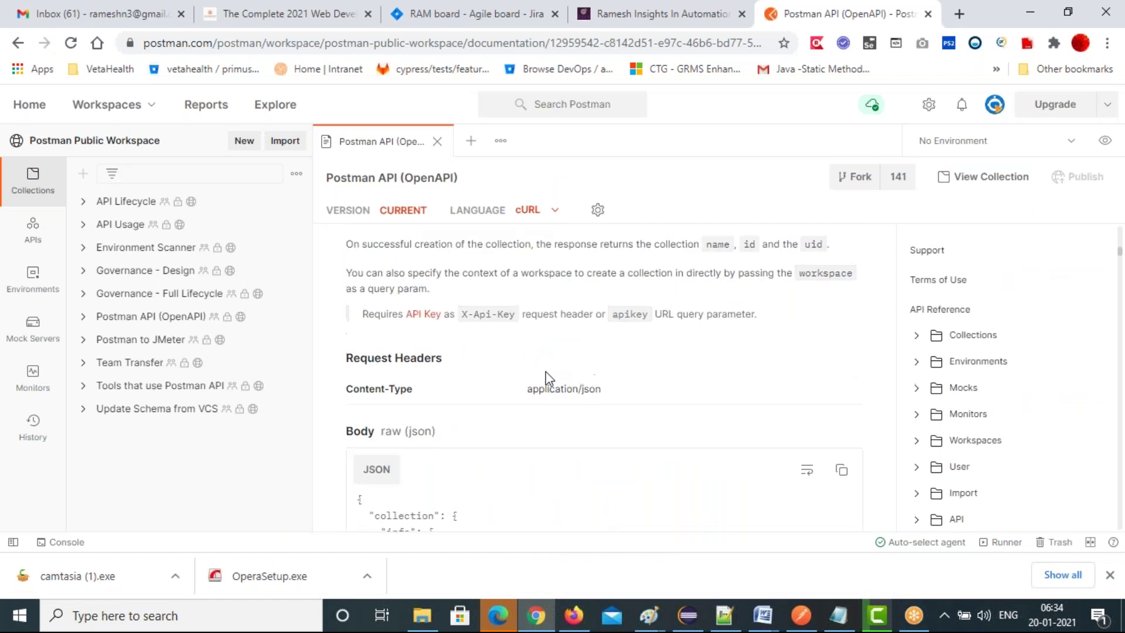
scroll(546, 371, up, 2)
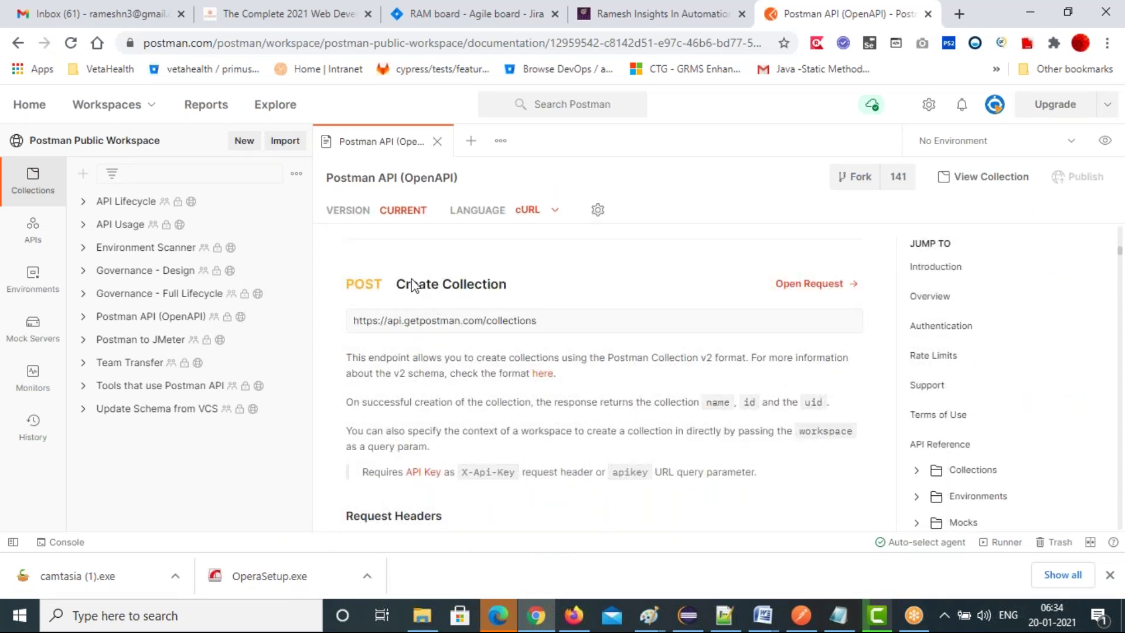
scroll(410, 303, up, 2)
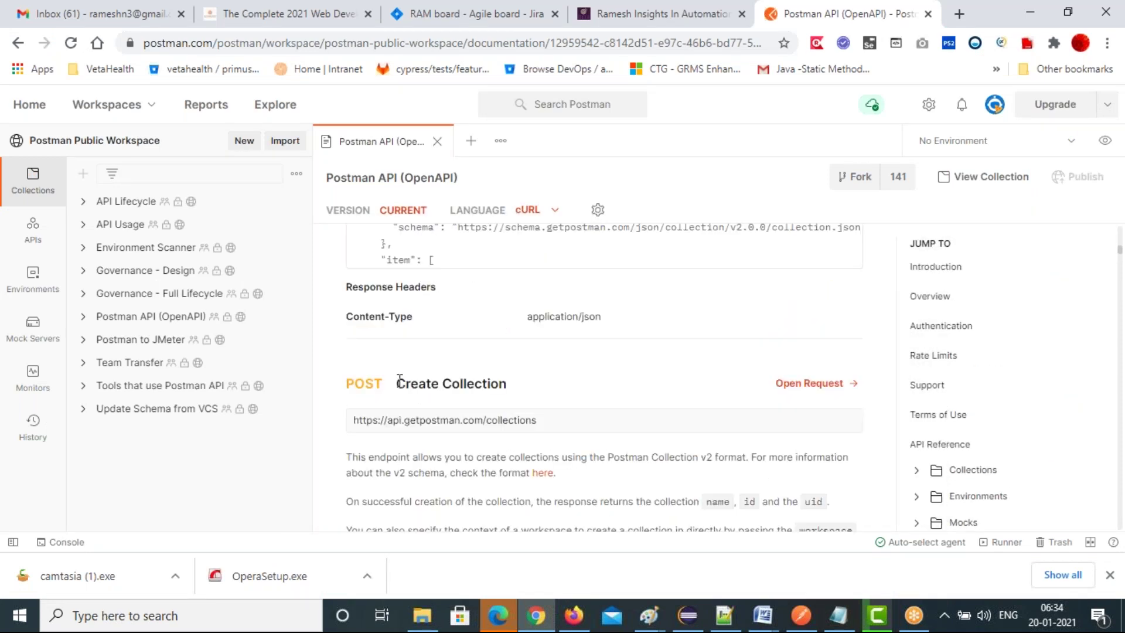
drag(399, 381, 506, 380)
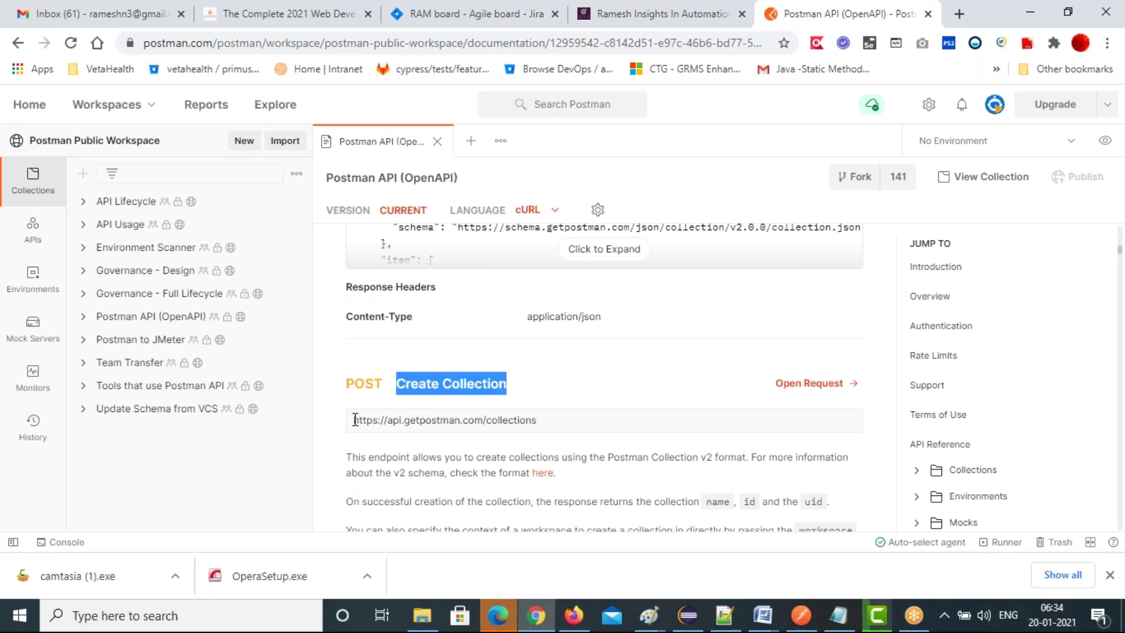
drag(355, 420, 538, 420)
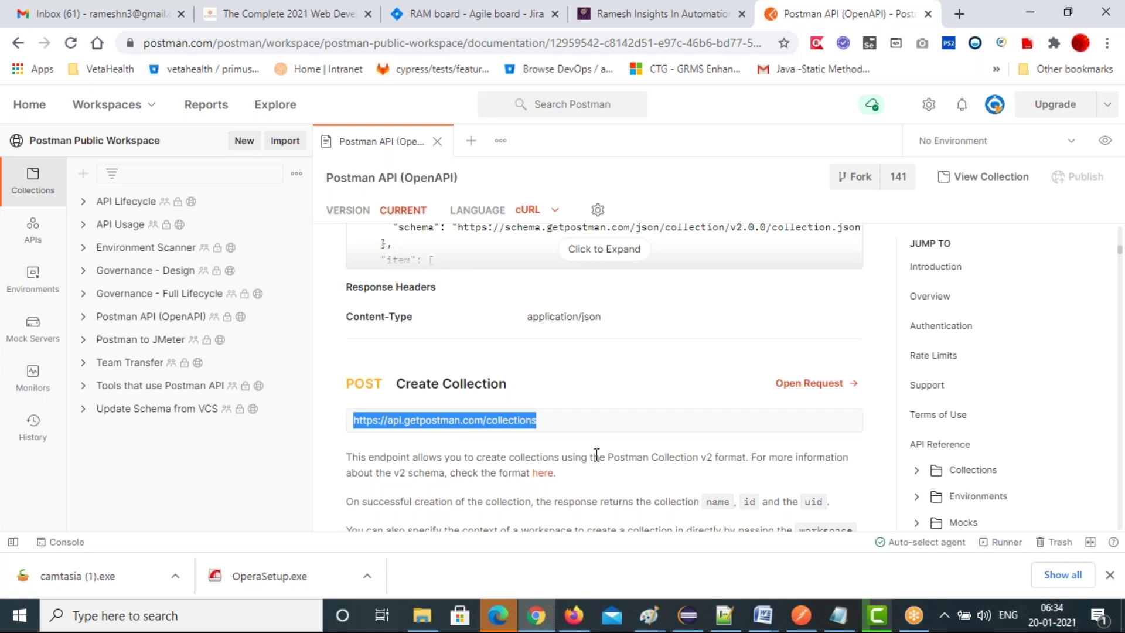
scroll(597, 455, down, 3)
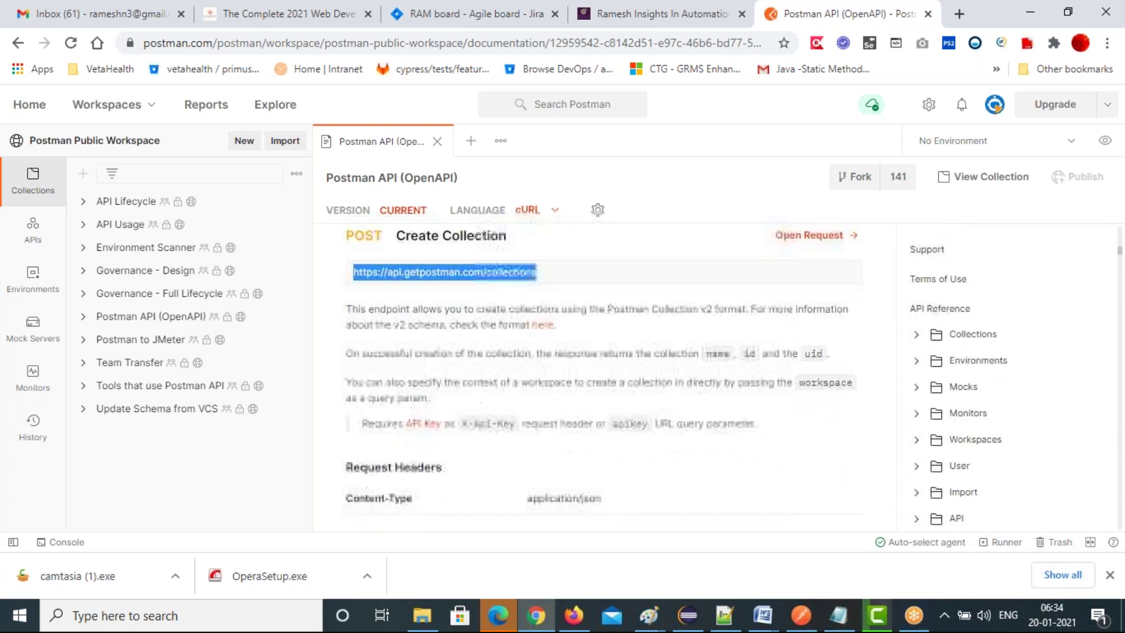
scroll(502, 426, down, 1)
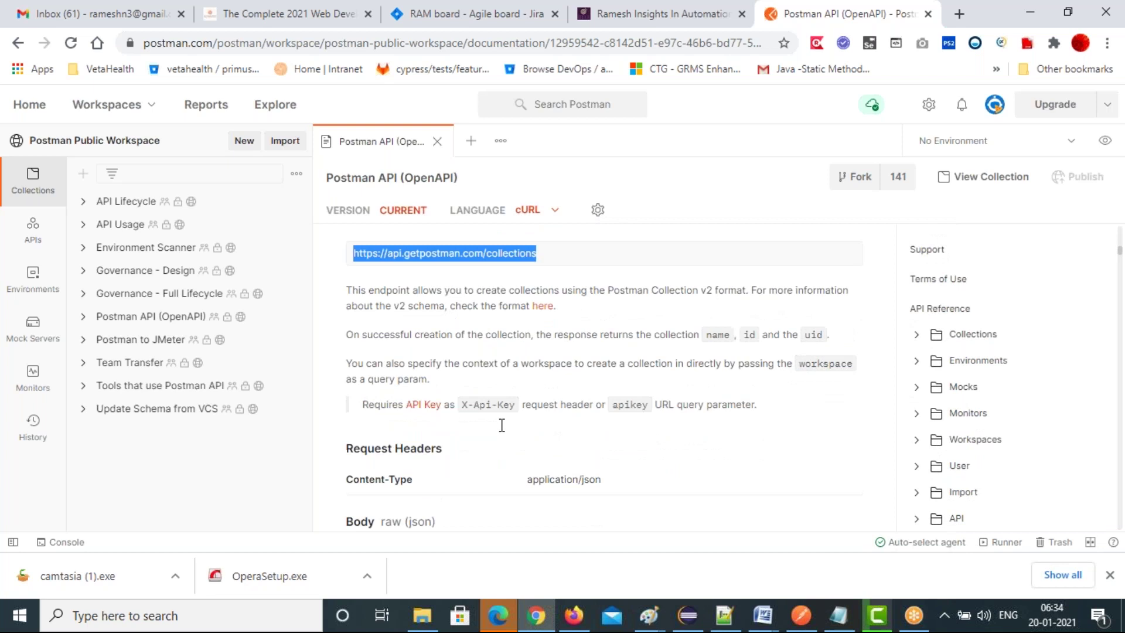
scroll(502, 426, down, 1)
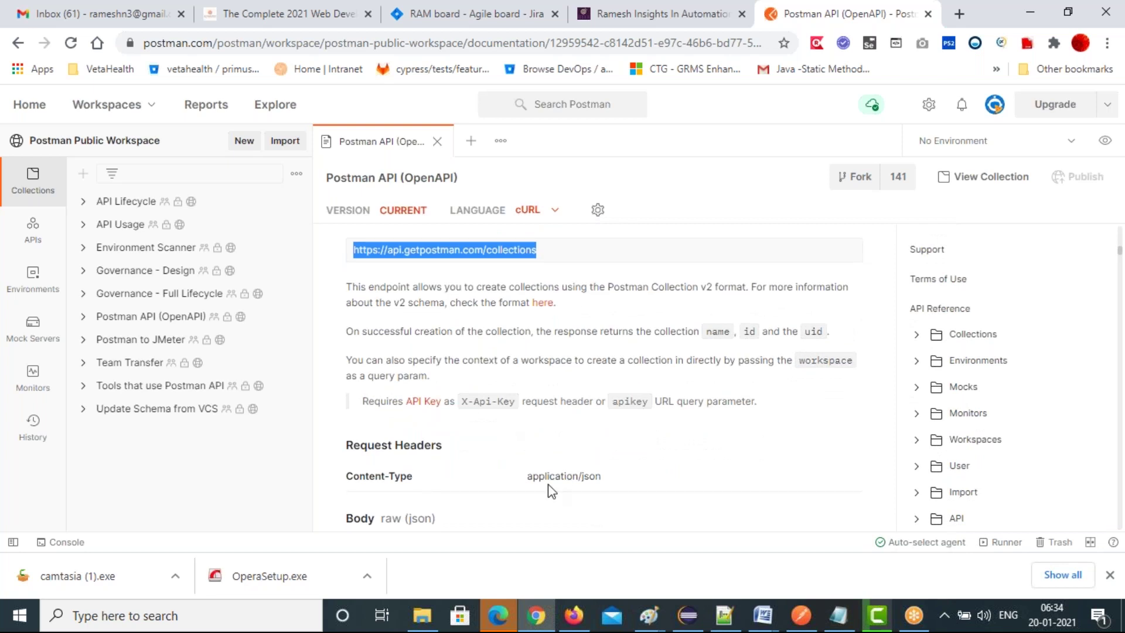
scroll(551, 491, down, 3)
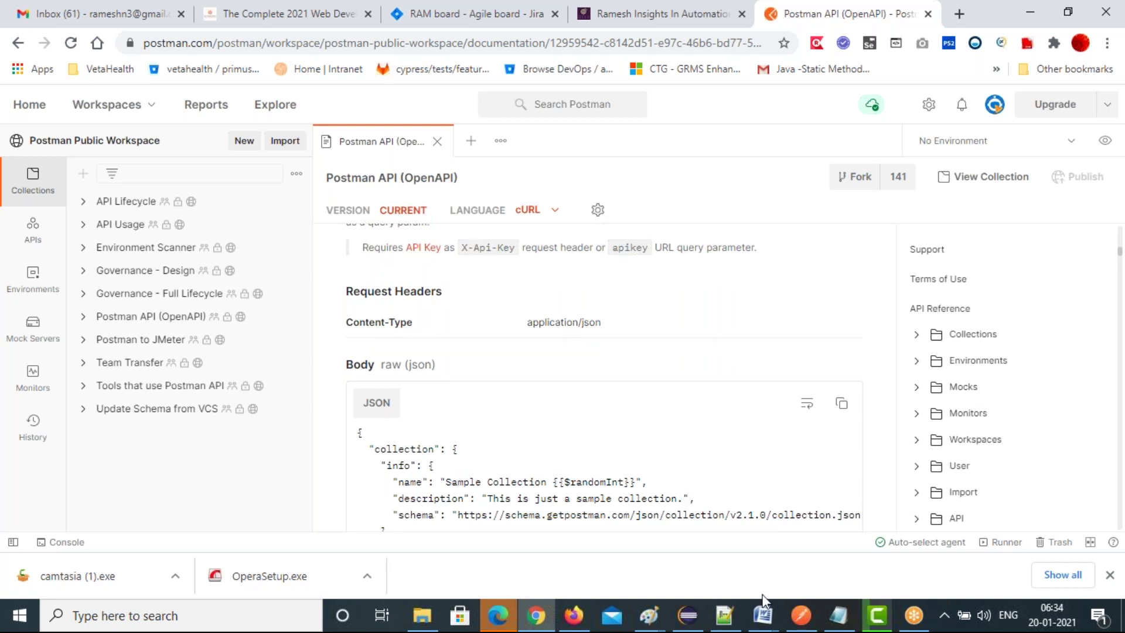
Switch back to Postman and duplicate the GetAllCollections request in the PostManAPIsJan192021 collection.
click(801, 615)
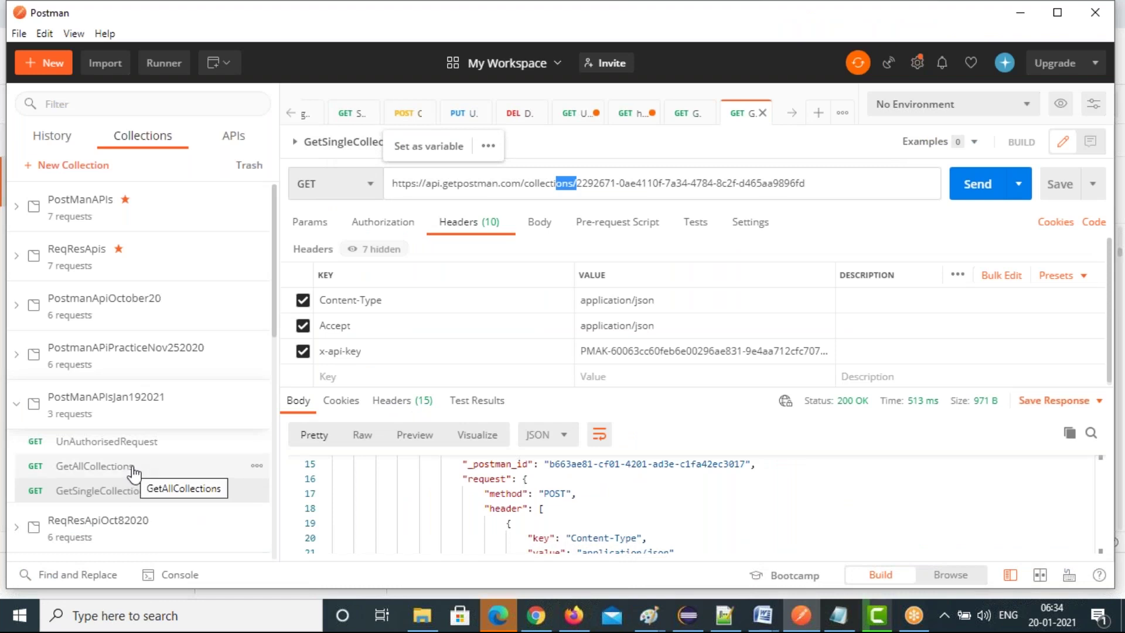
click(257, 467)
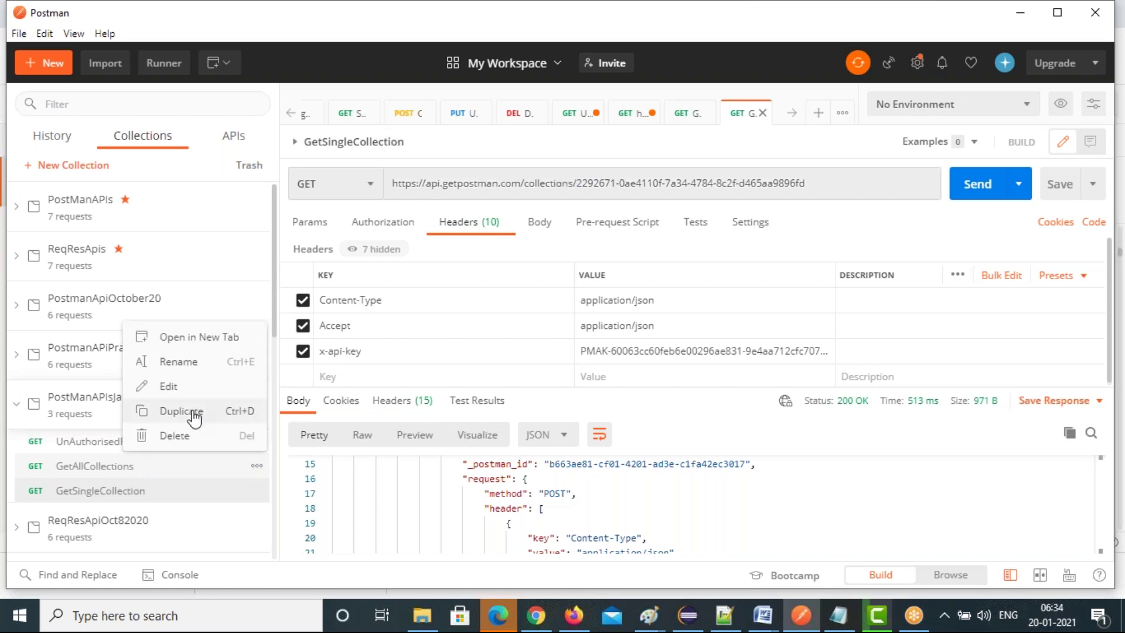
key(Escape)
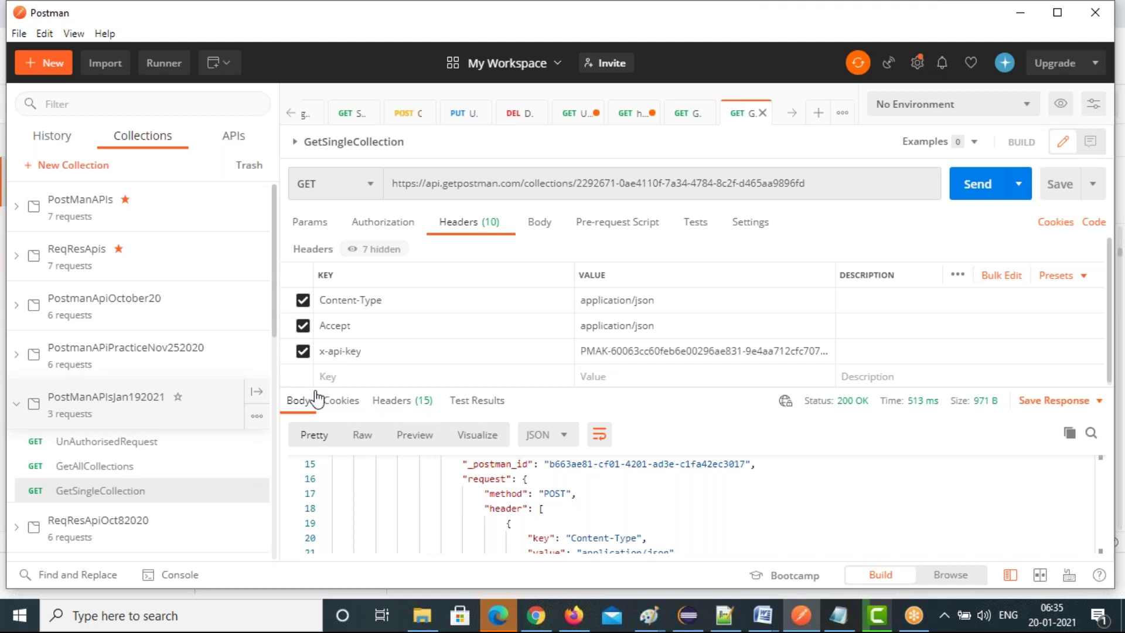
key(ctrl+w)
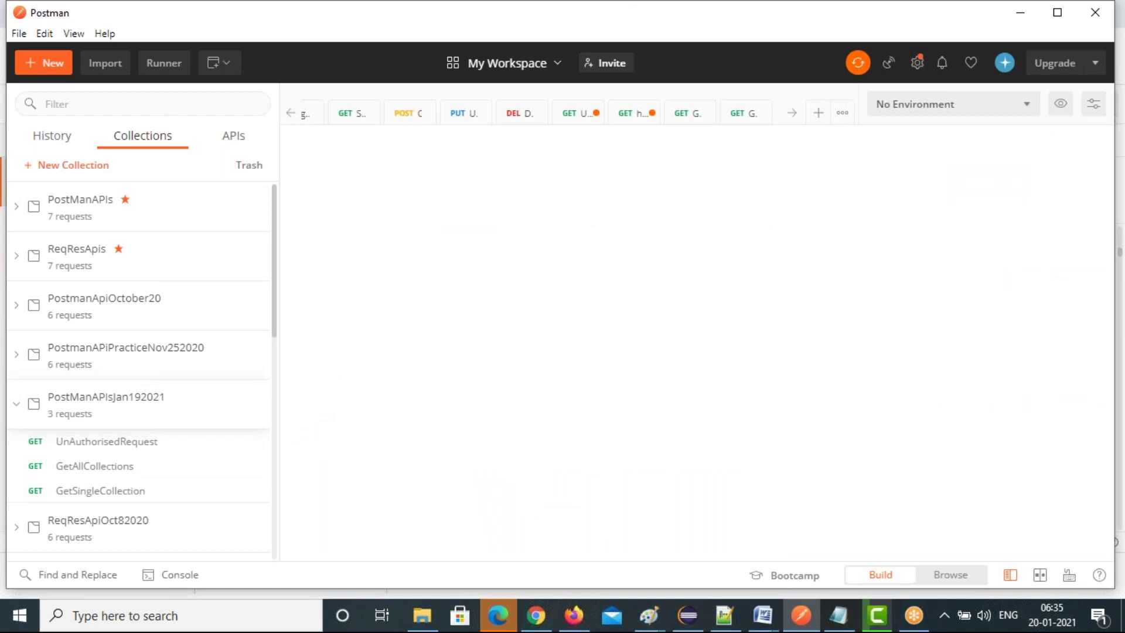
key(ctrl+t)
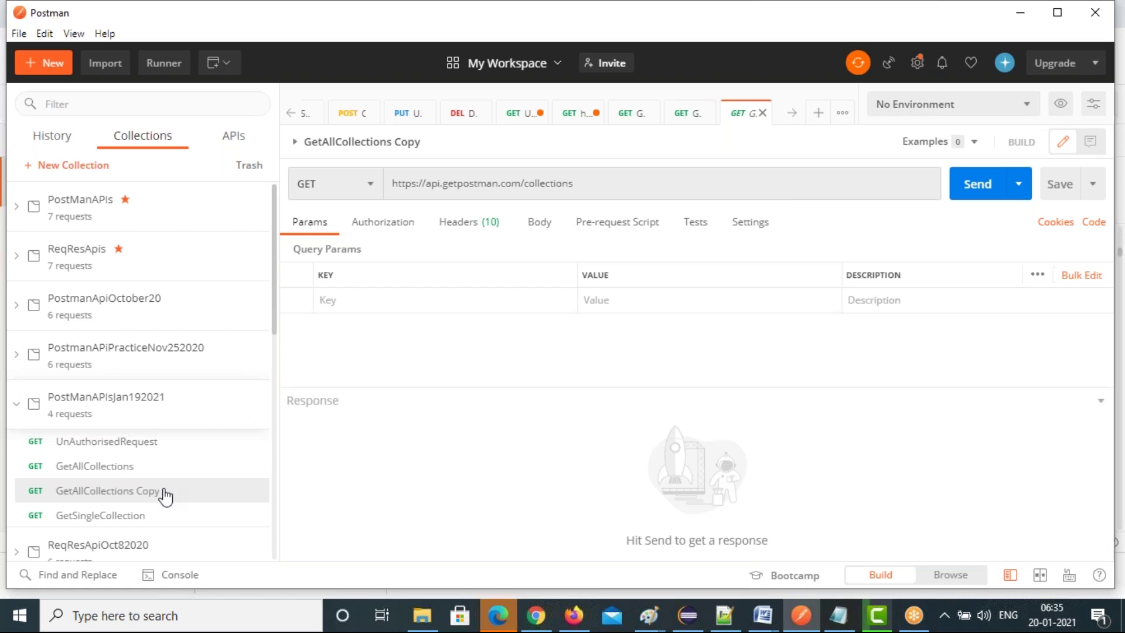
Rename the GetAllCollections Copy request as CreateCollection.
mouse_move(171, 496)
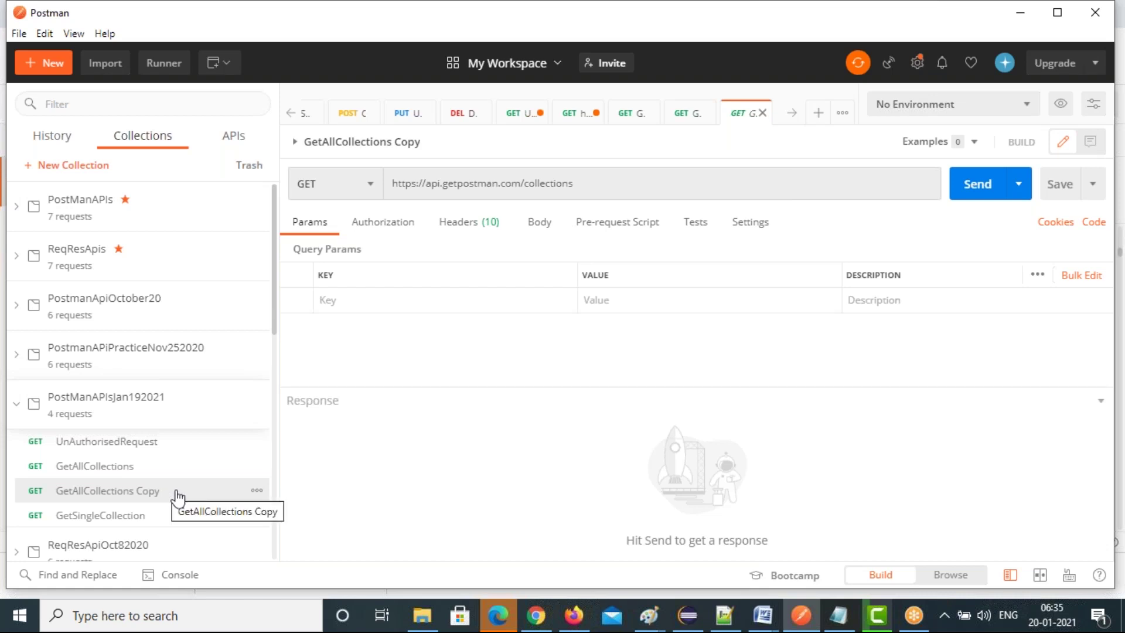
click(257, 492)
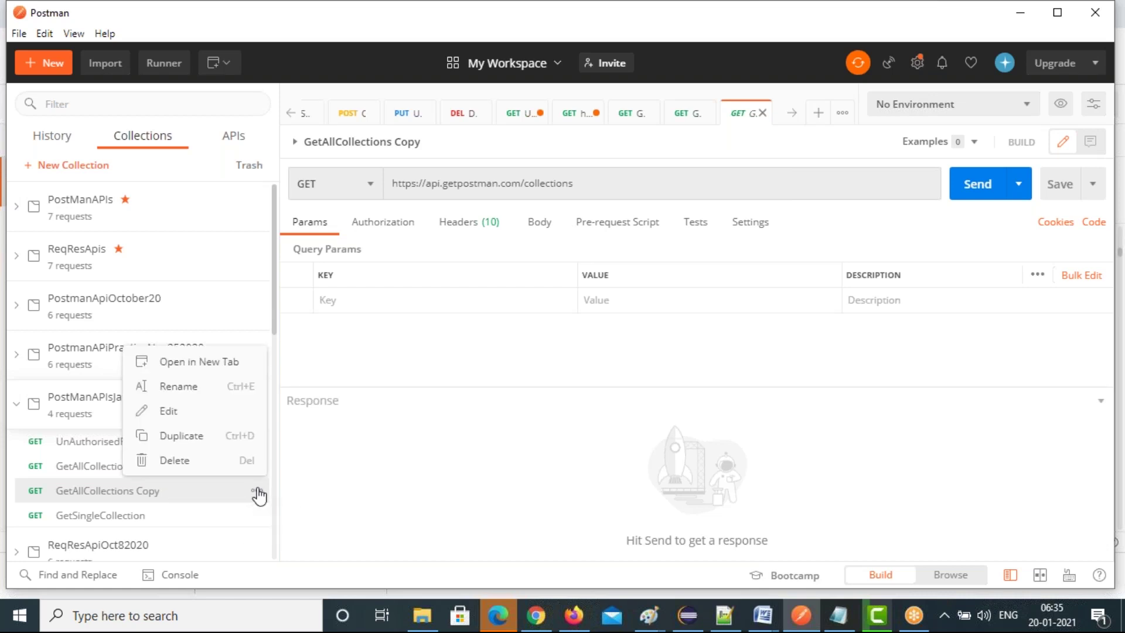
click(165, 387)
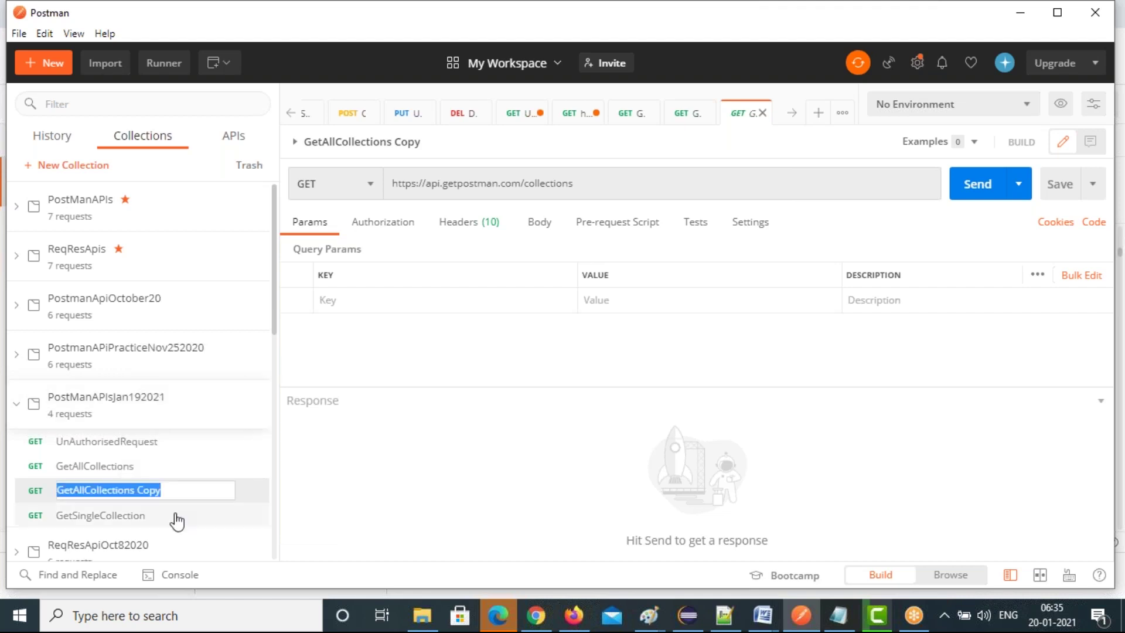
text(Create)
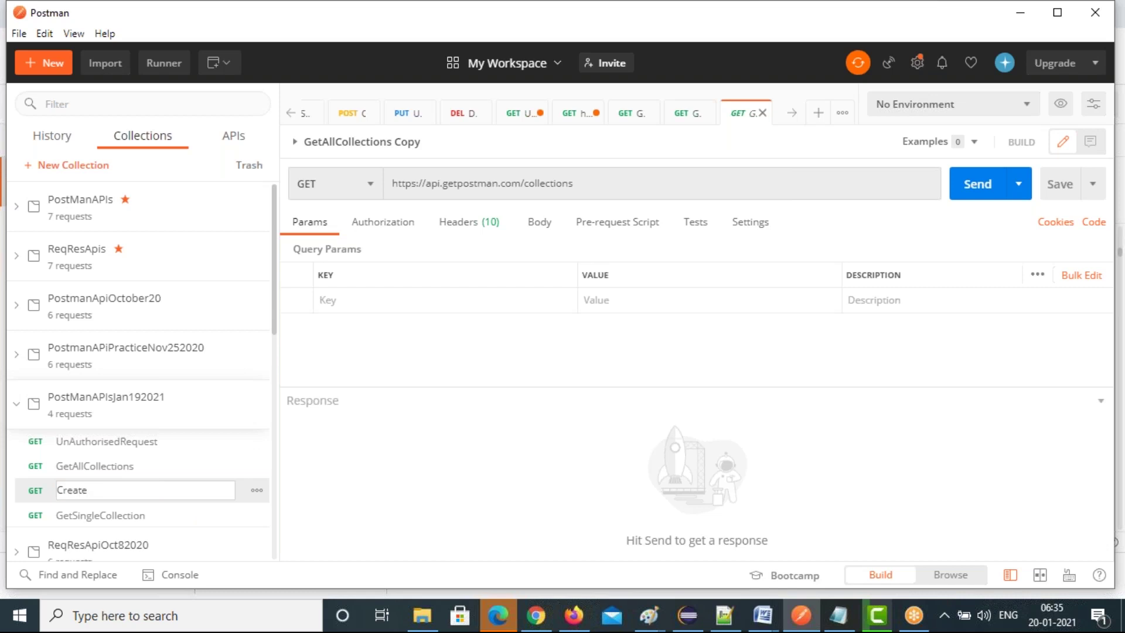
text(Collection)
key(Return)
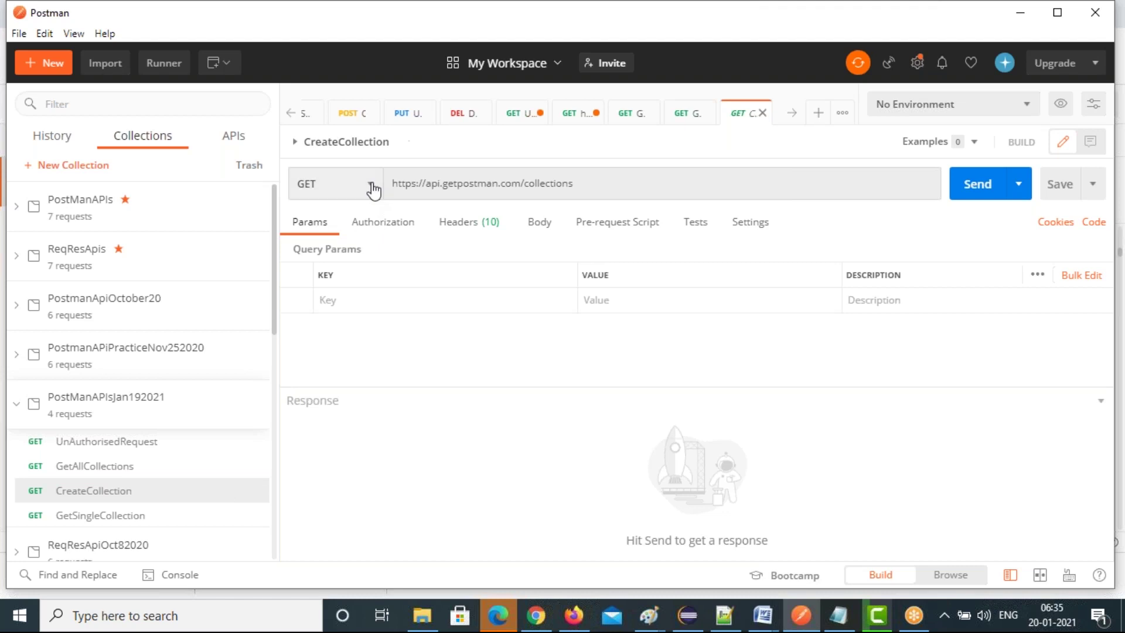
Change the CreateCollection request's method to POST and save the request.
click(372, 189)
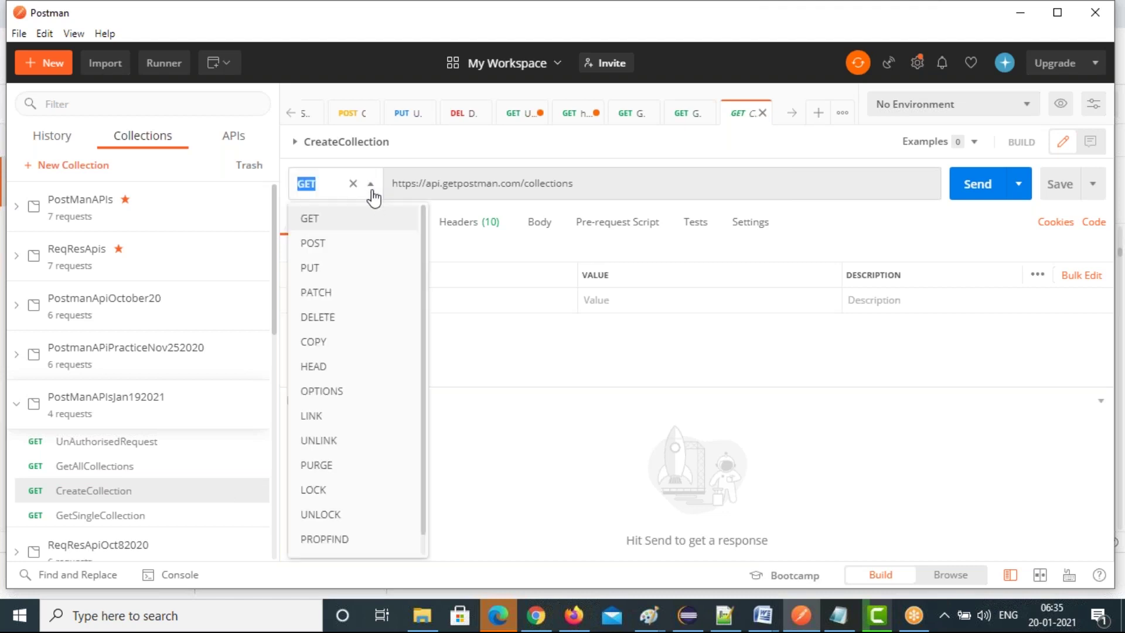
click(325, 252)
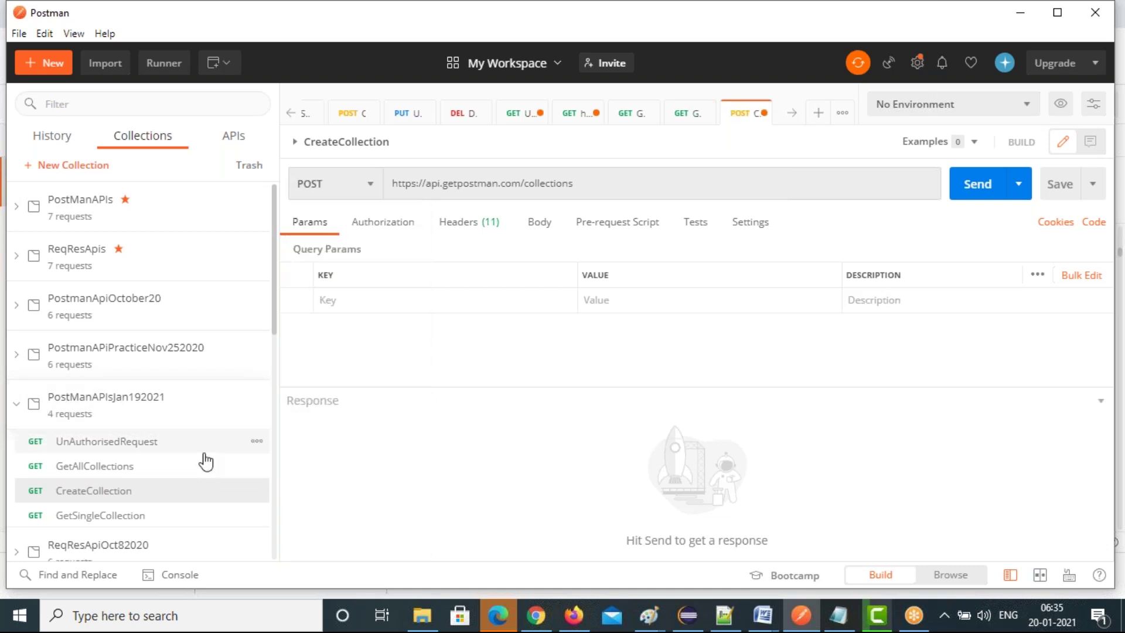
key(ctrl+s)
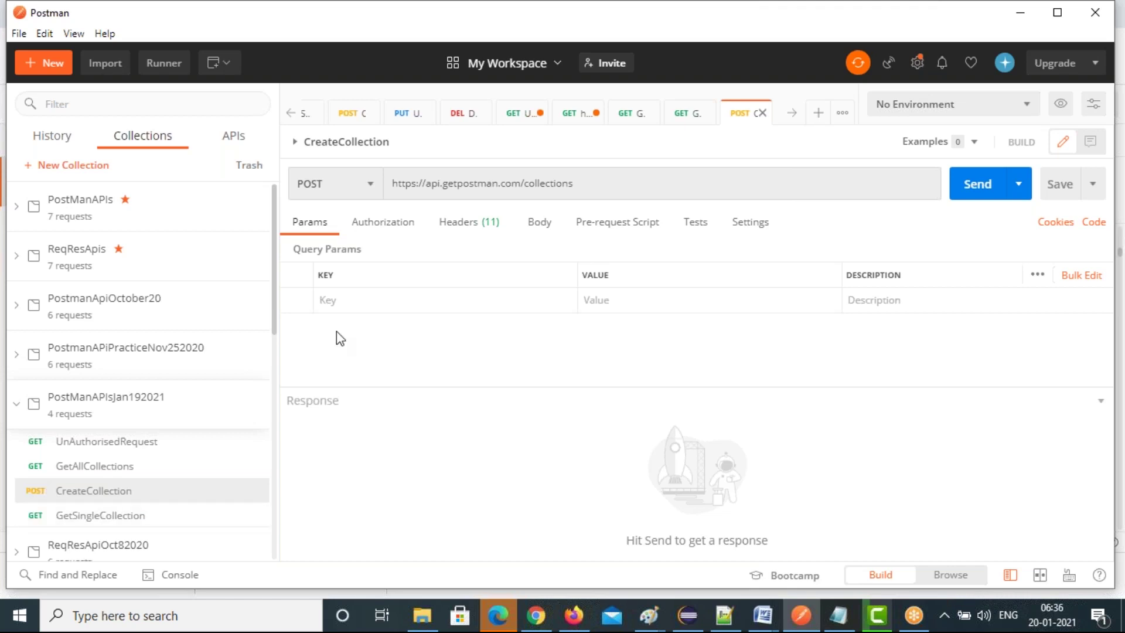
Check the CreateCollection request's headers and set its body type to raw JSON.
click(489, 222)
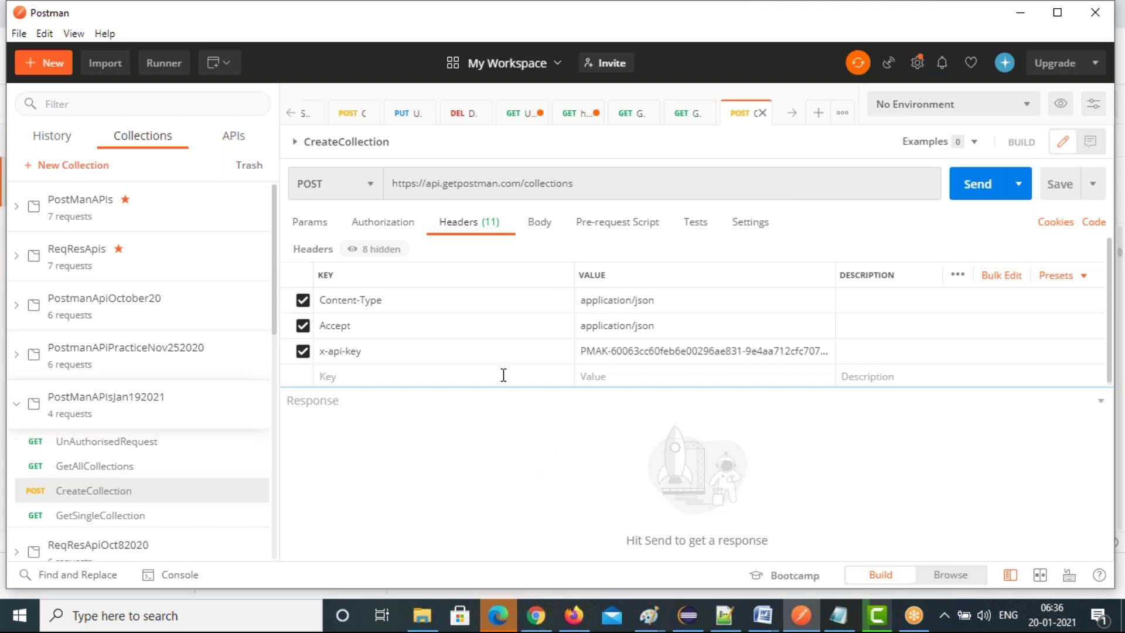
click(540, 222)
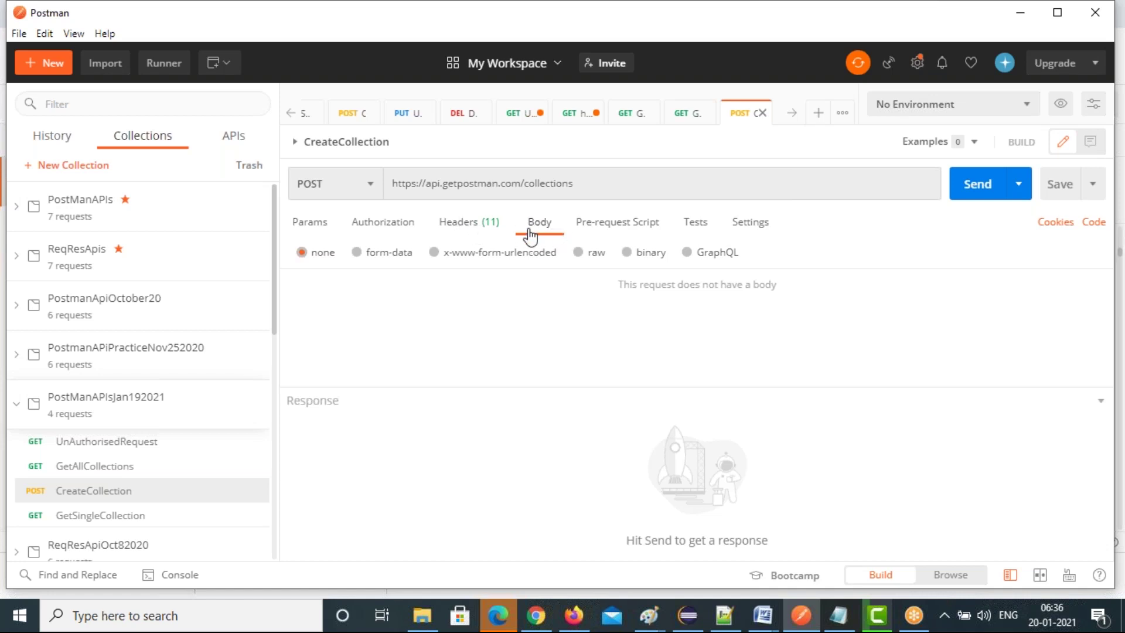
click(580, 256)
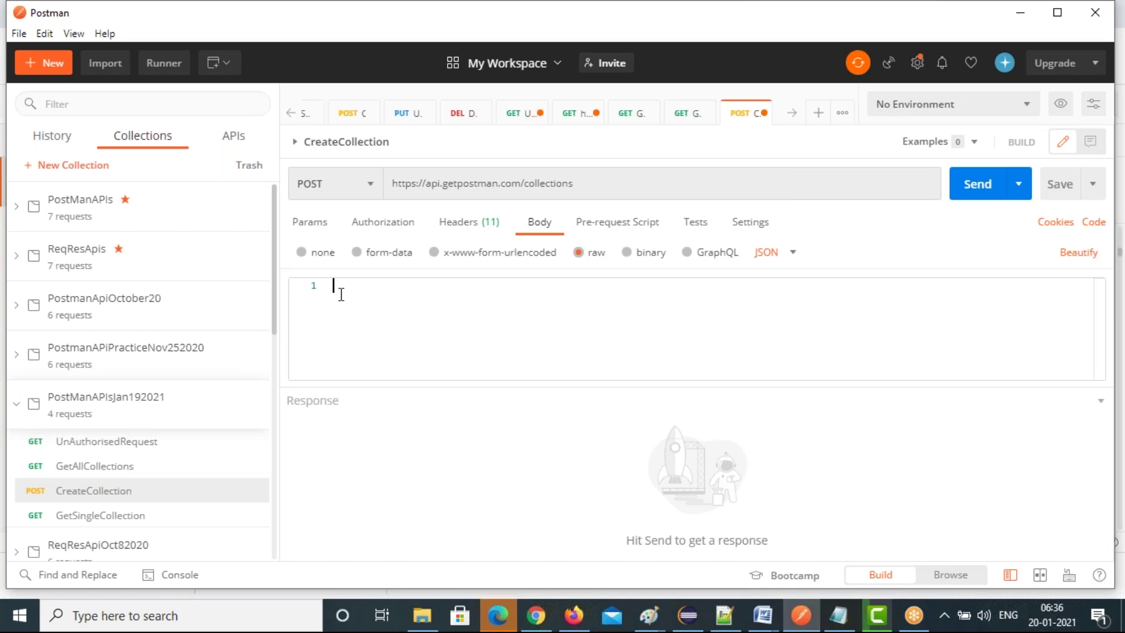
Copy the sample JSON body of the Create Collection endpoint from the documentation in Chrome and return to the CreateCollection request in Postman.
click(534, 616)
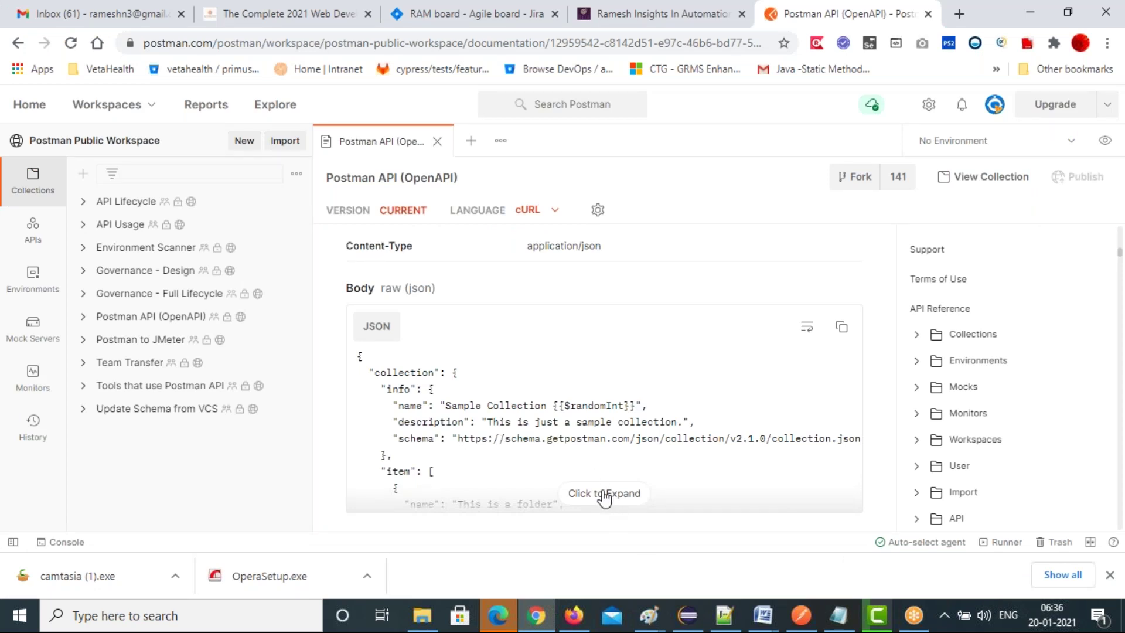
click(841, 328)
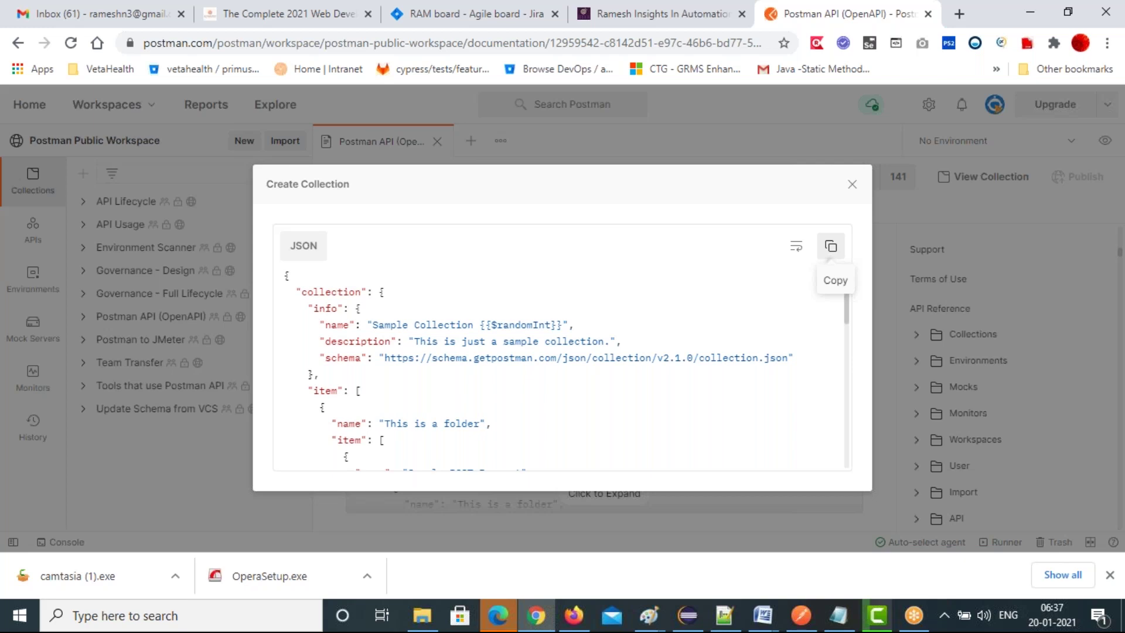
click(831, 252)
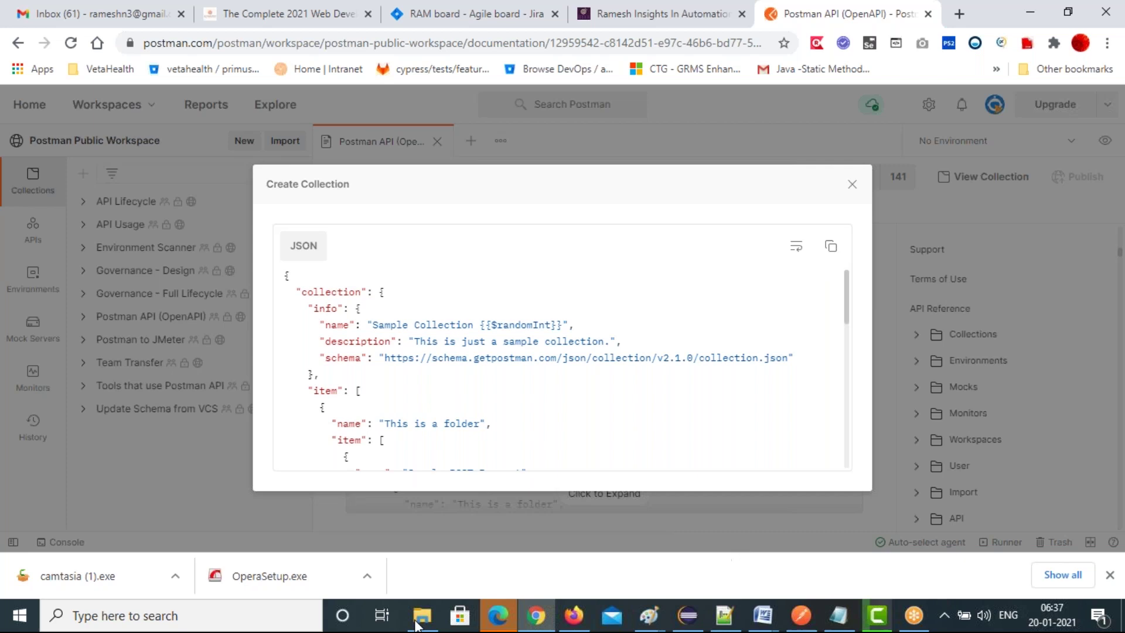
click(807, 616)
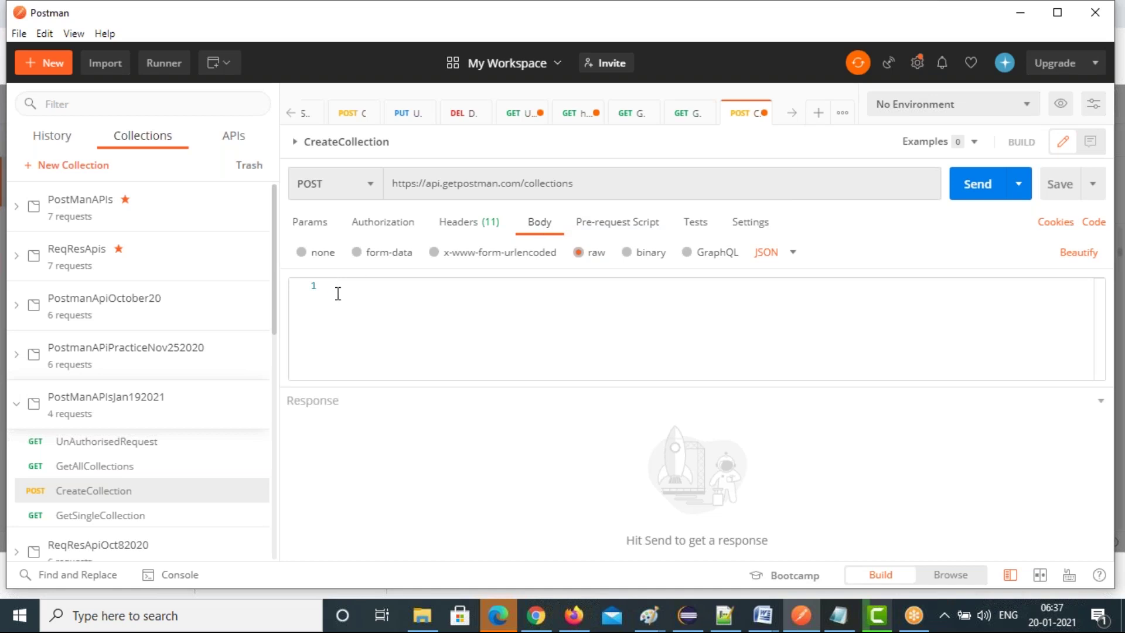
Paste the copied sample JSON into the raw body of the CreateCollection request.
key(ctrl+v)
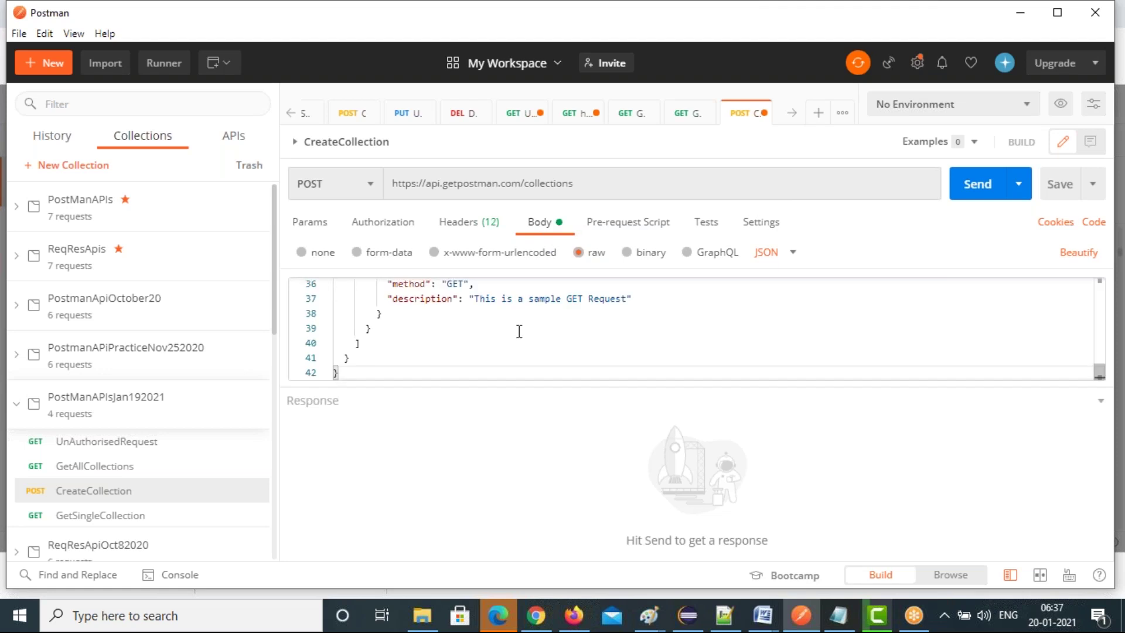
scroll(520, 331, up, 2)
scroll(519, 332, up, 10)
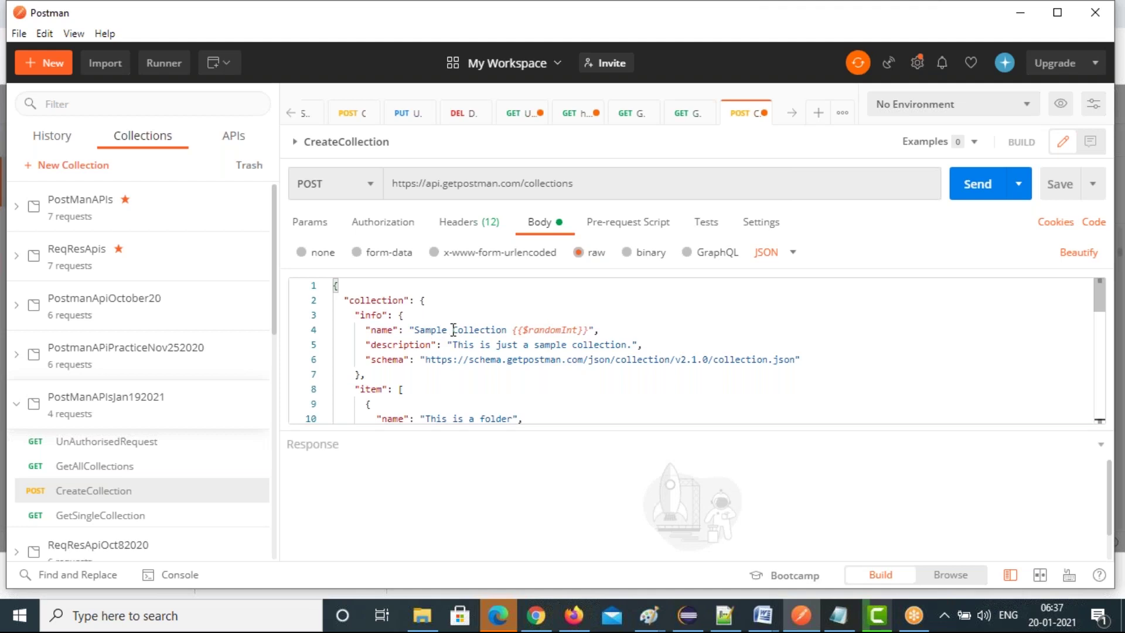
Change the collection's name to "Sample TestCollection {{$randomInt}}" and its description to "This is just a sample API Testcollection." in the JSON body.
double_click(476, 328)
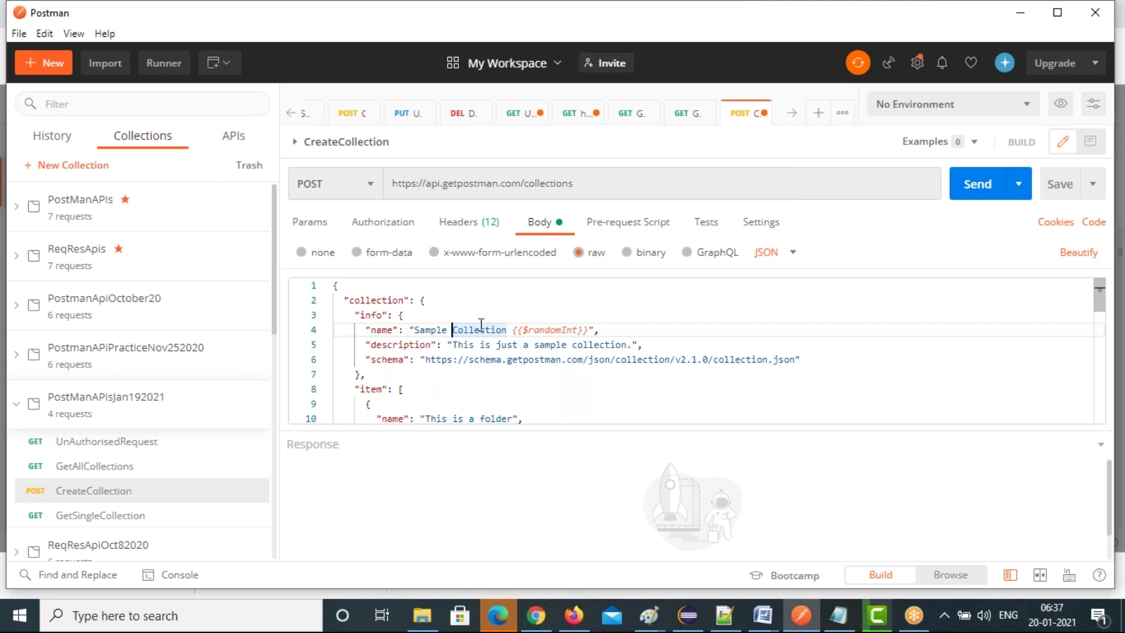
key(Left)
text(Test)
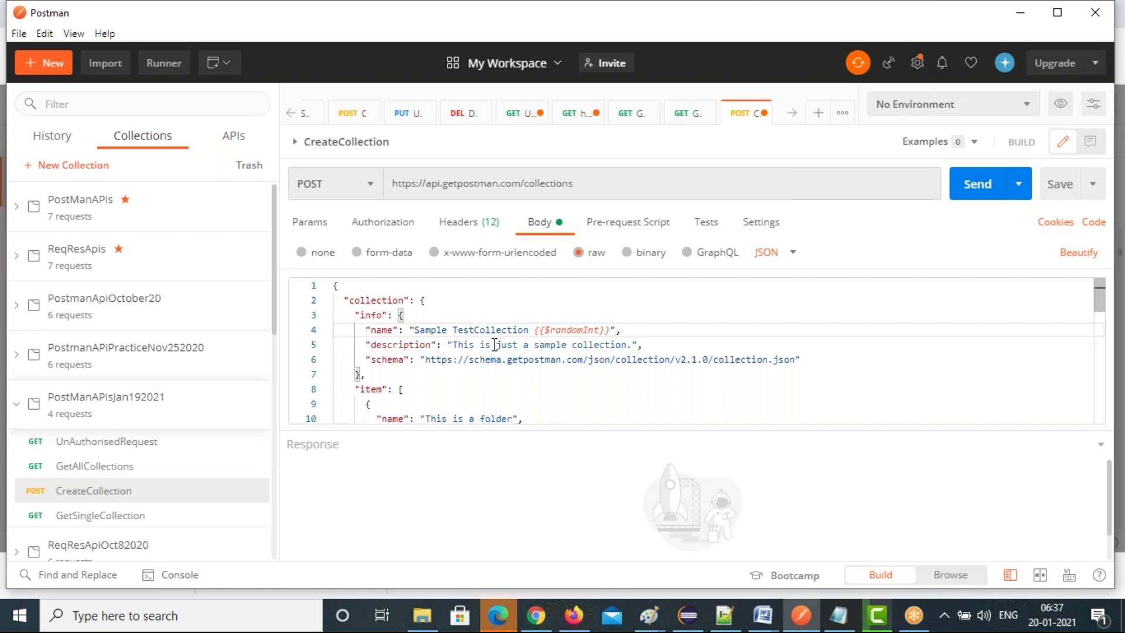
click(573, 346)
text(T)
text(PI Test)
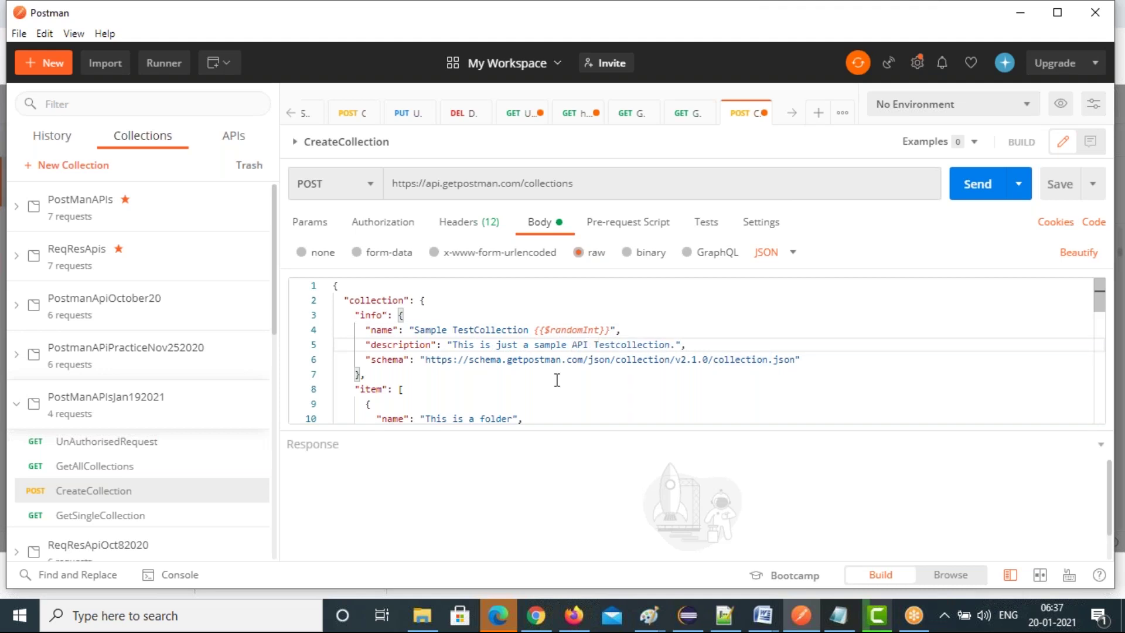
Set the last sample request's method to "POST" and its name to "Sample POST Request" in the JSON body.
scroll(556, 379, down, 3)
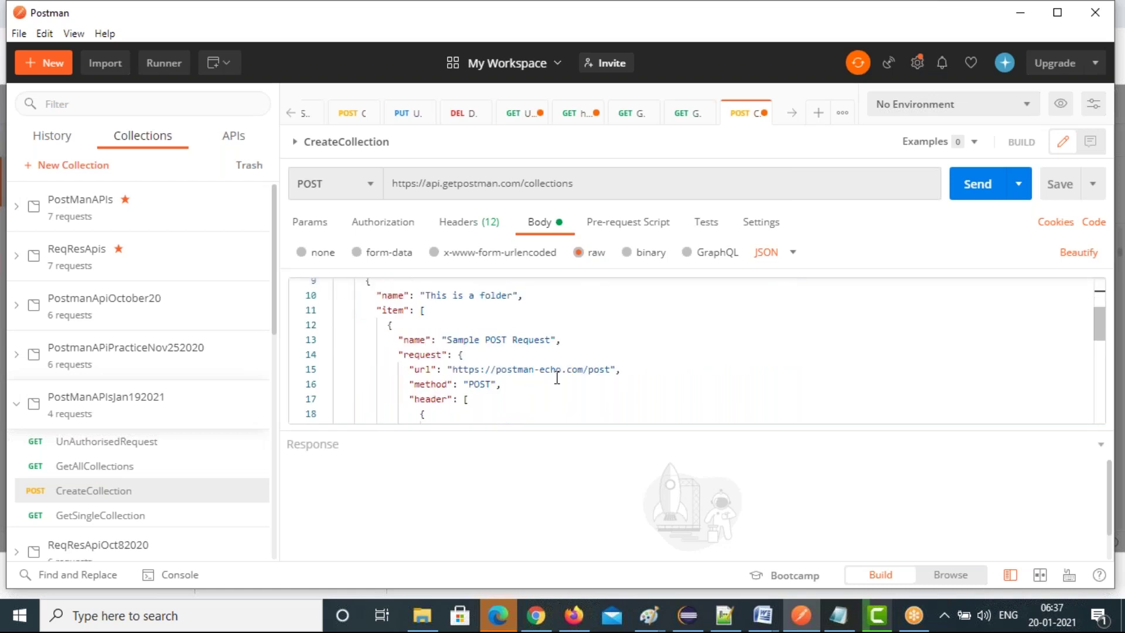
scroll(556, 378, down, 3)
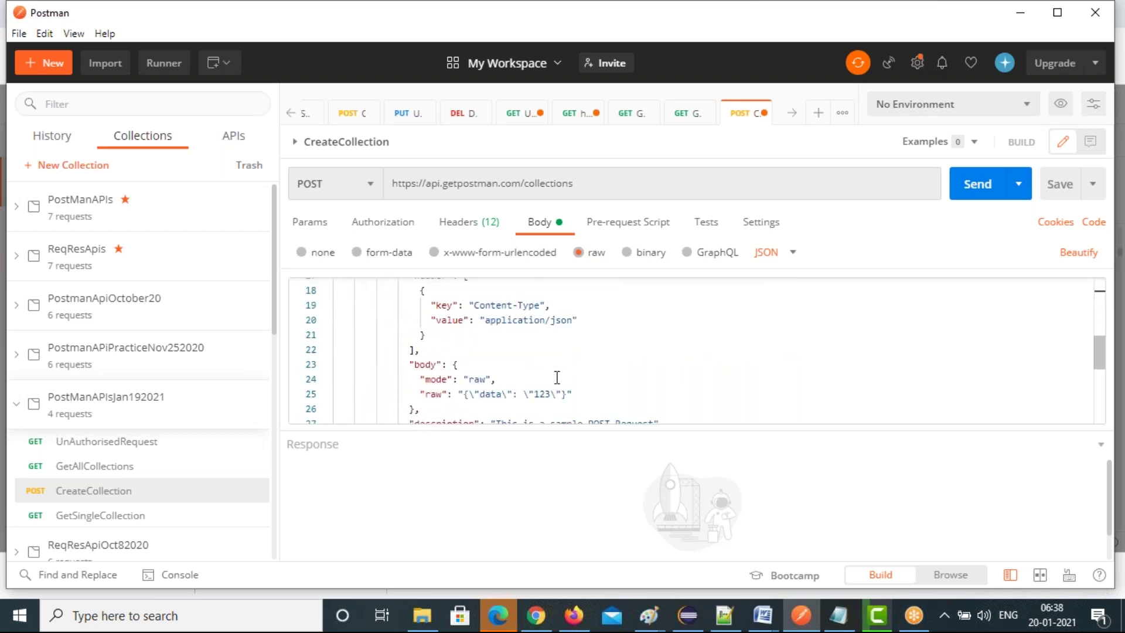
scroll(557, 378, down, 2)
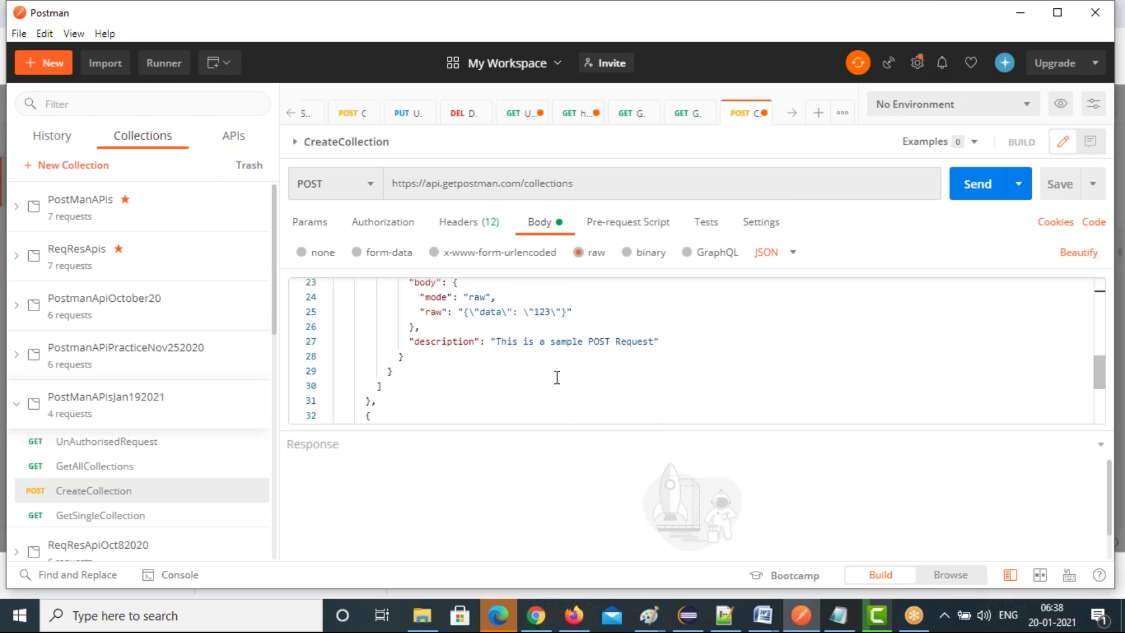
scroll(557, 378, down, 3)
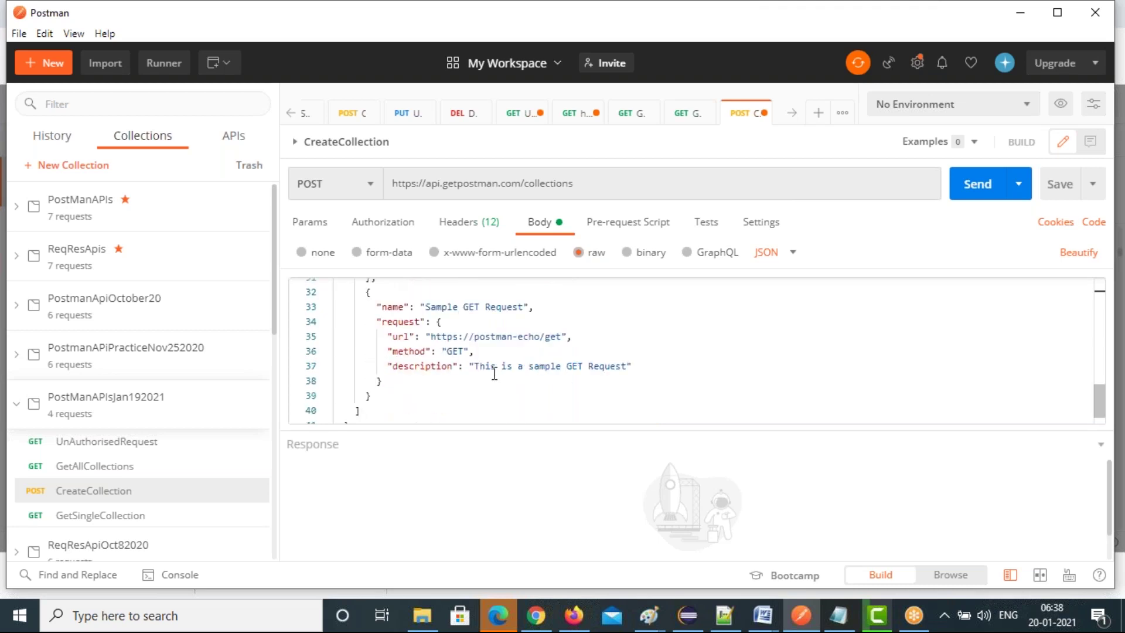
drag(448, 351, 459, 351)
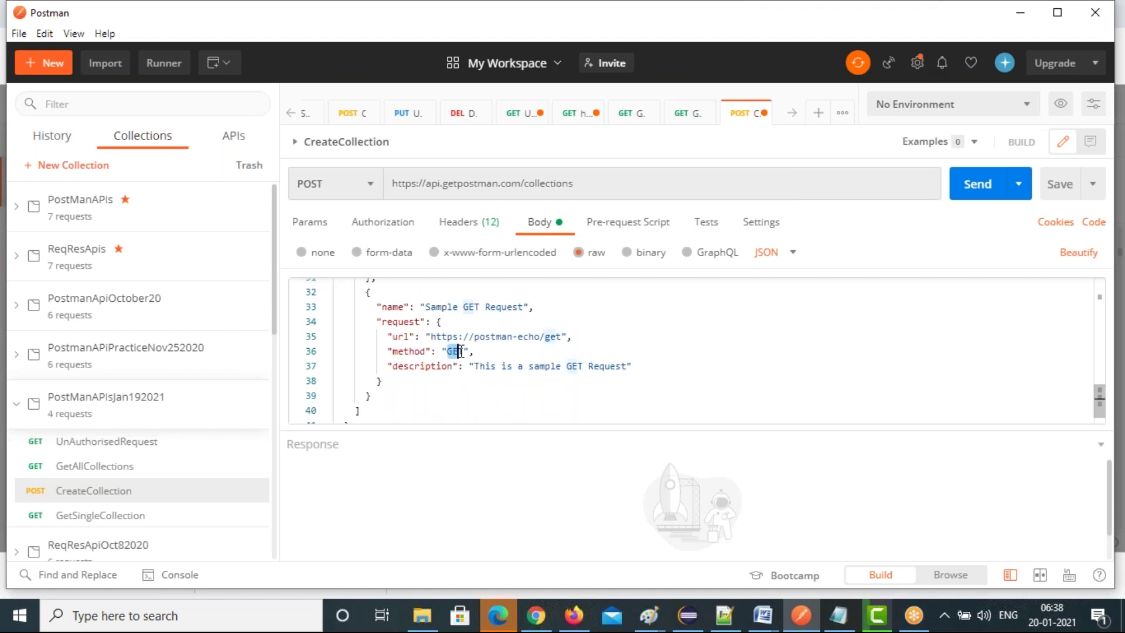
text(POST)
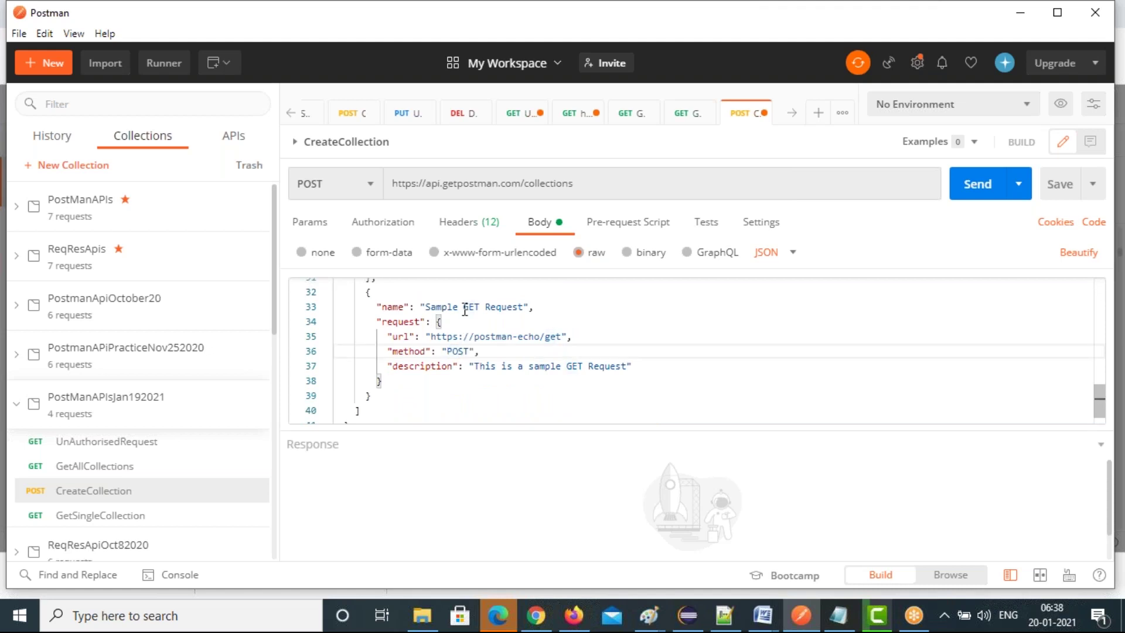
drag(465, 308, 475, 307)
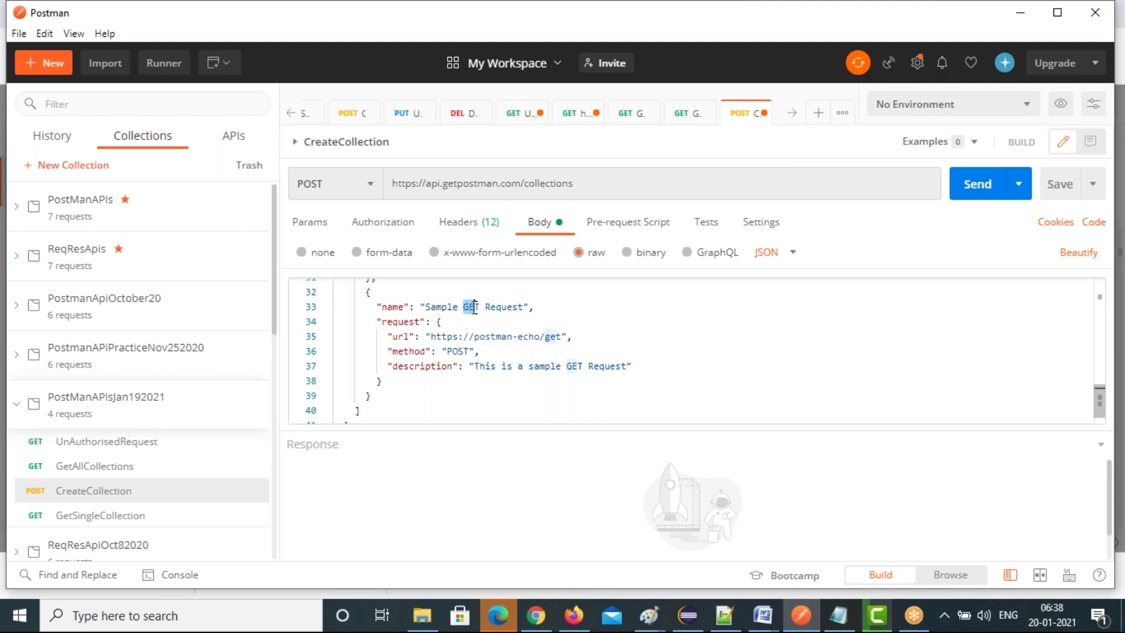
text(PO)
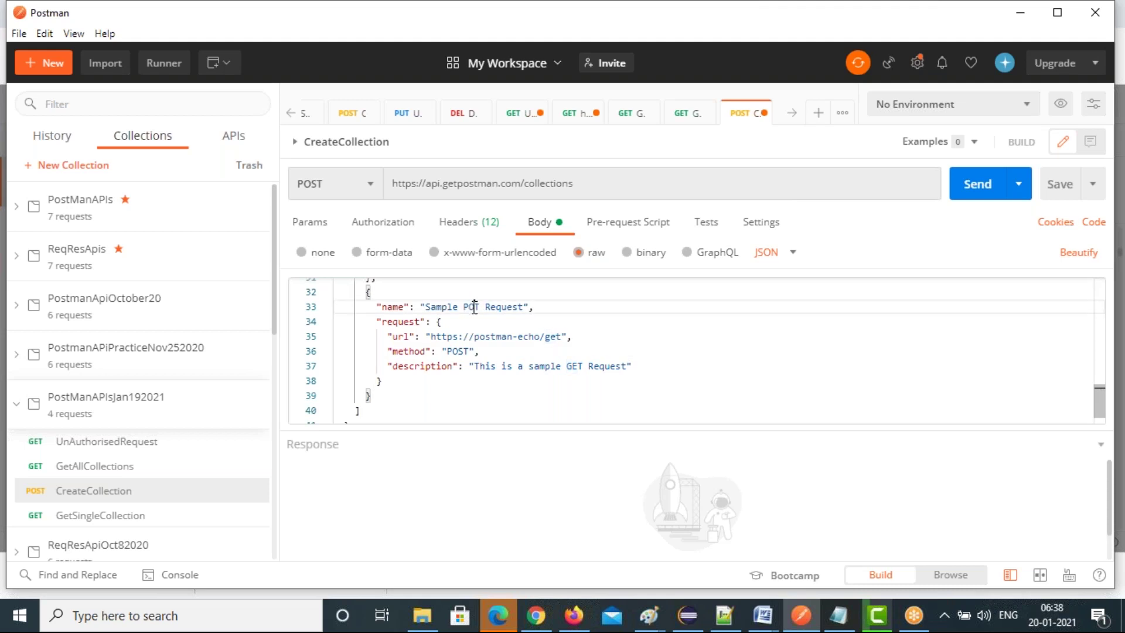
text(S)
Change the same sample request's url ending from get to post and the word GET in its description to POST.
drag(545, 337, 556, 339)
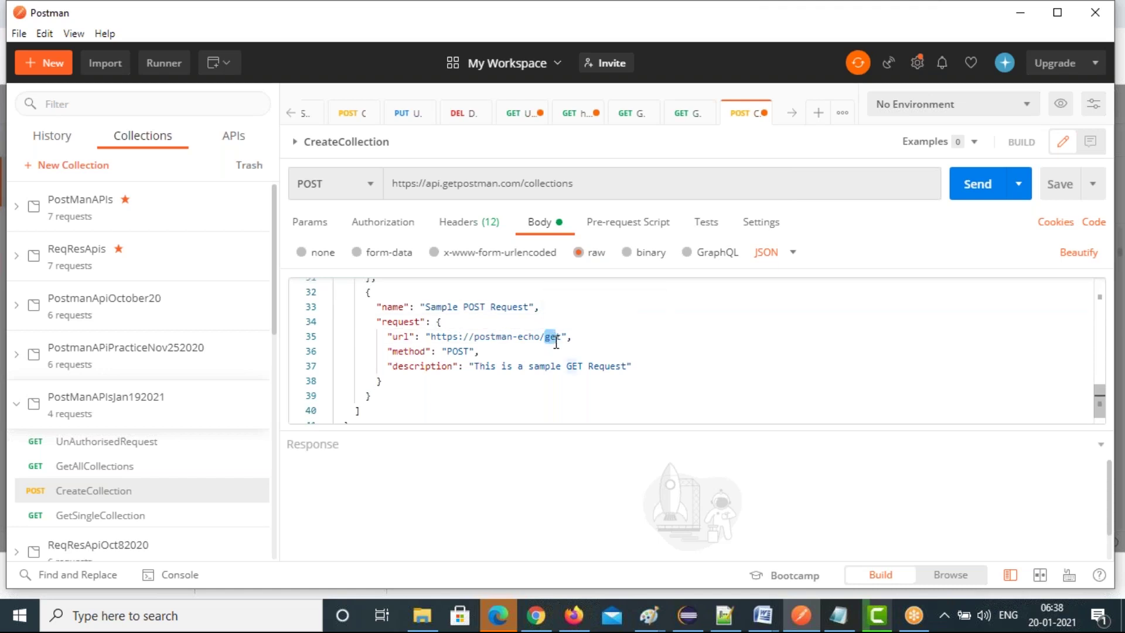
text(pos)
click(572, 367)
drag(575, 368, 579, 367)
text(POS)
Review the collection name with its random-number variable in the JSON body and the CreateCollection request's URL.
scroll(636, 368, down, 1)
scroll(636, 368, up, 8)
scroll(635, 368, up, 3)
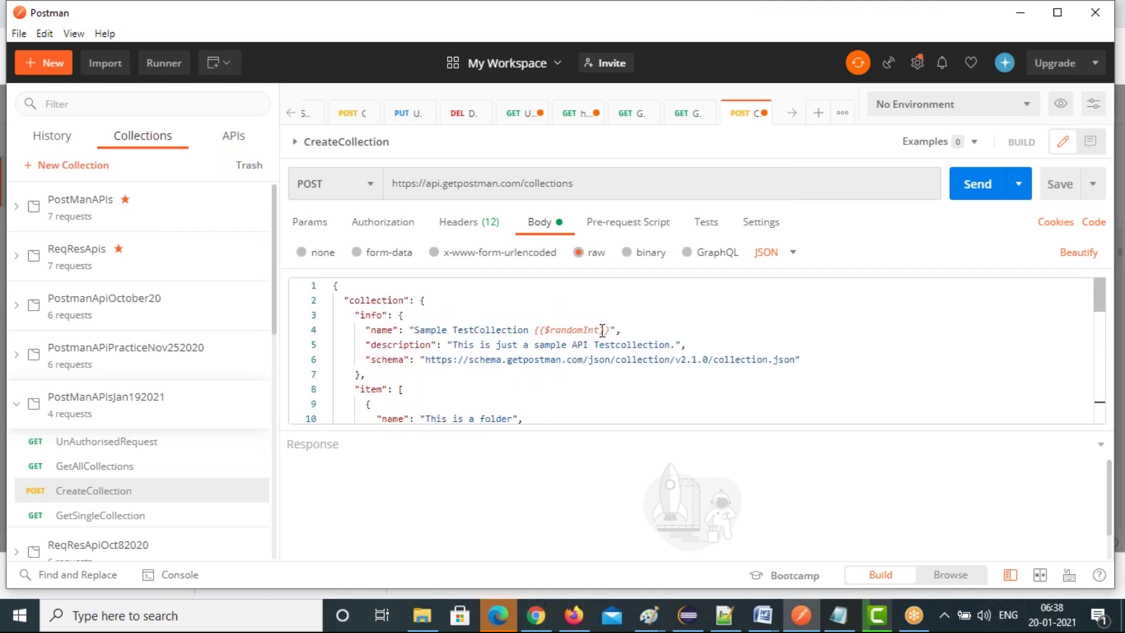
drag(602, 330, 535, 330)
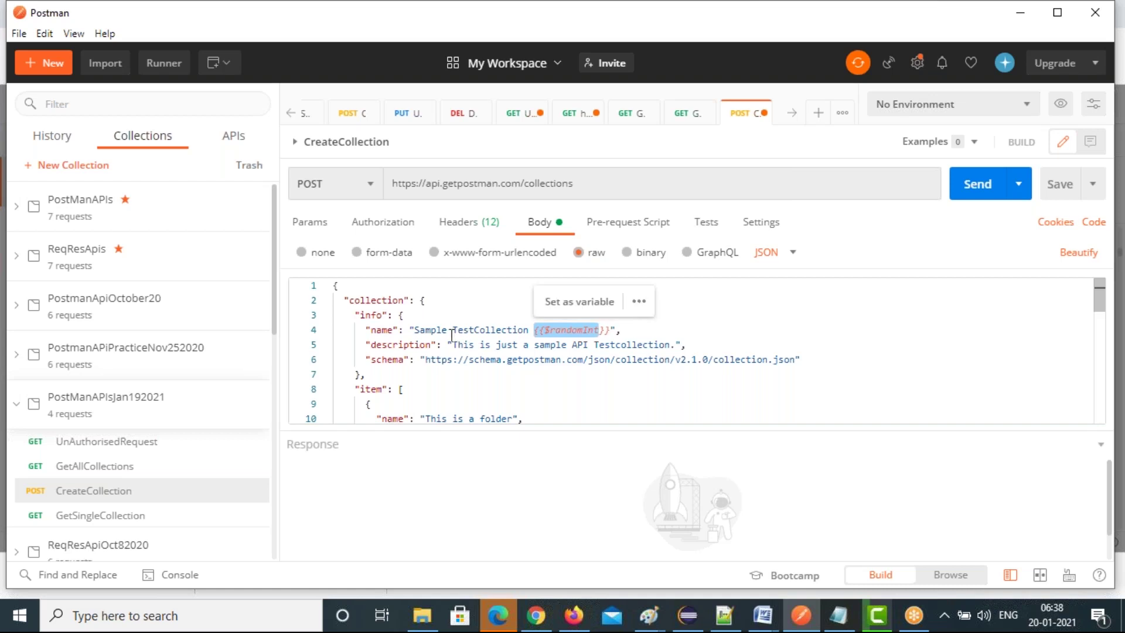
click(452, 330)
click(414, 330)
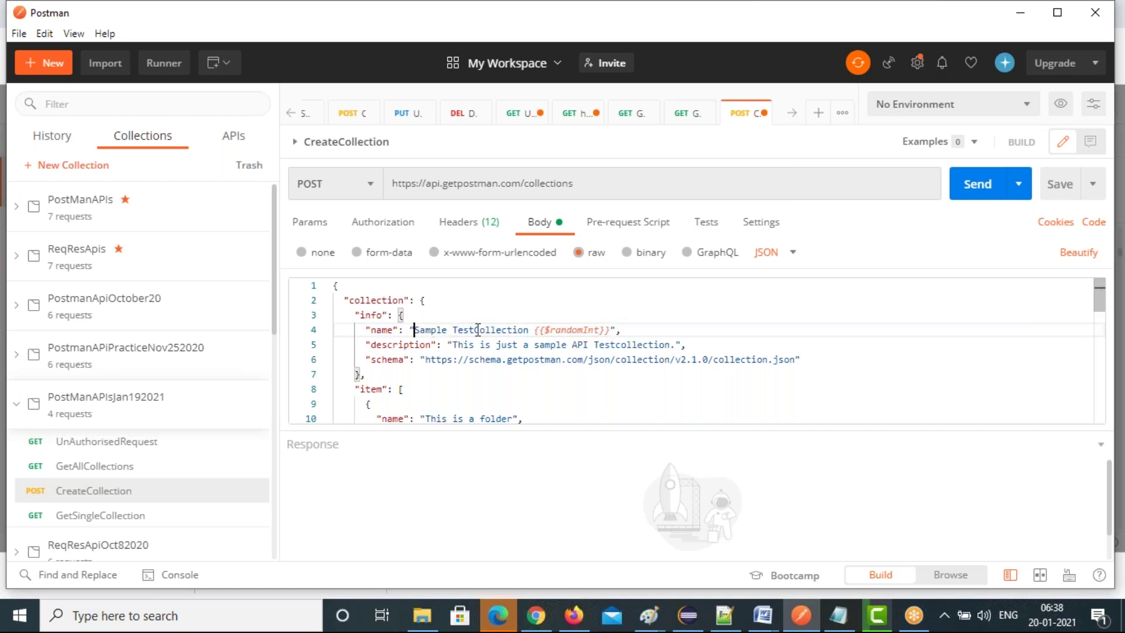
shift+click(507, 330)
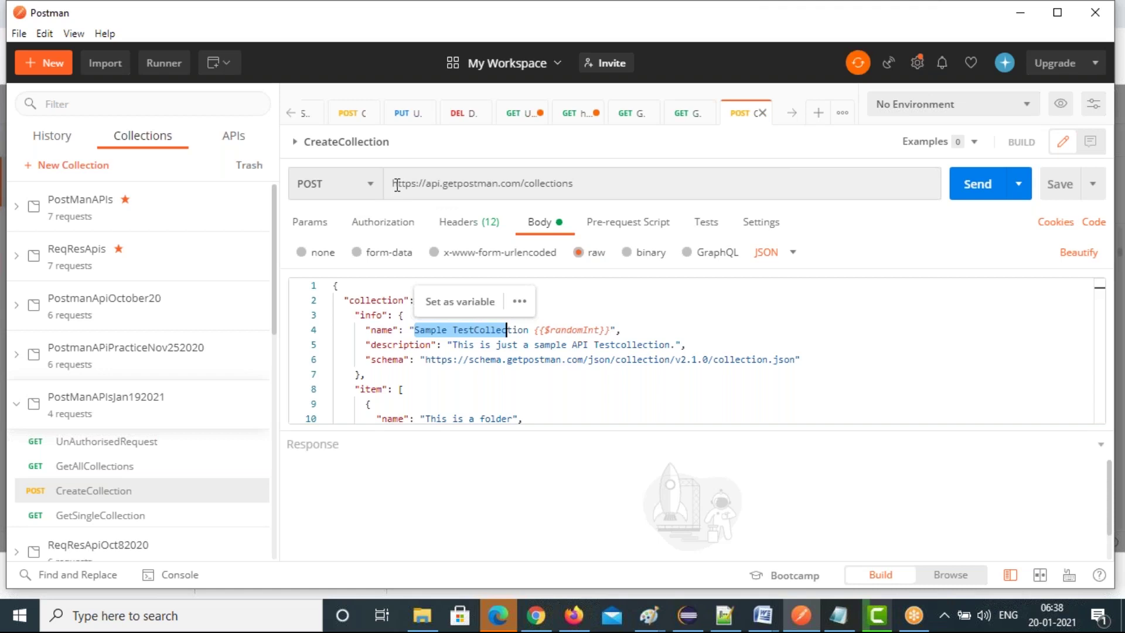
drag(396, 183, 584, 184)
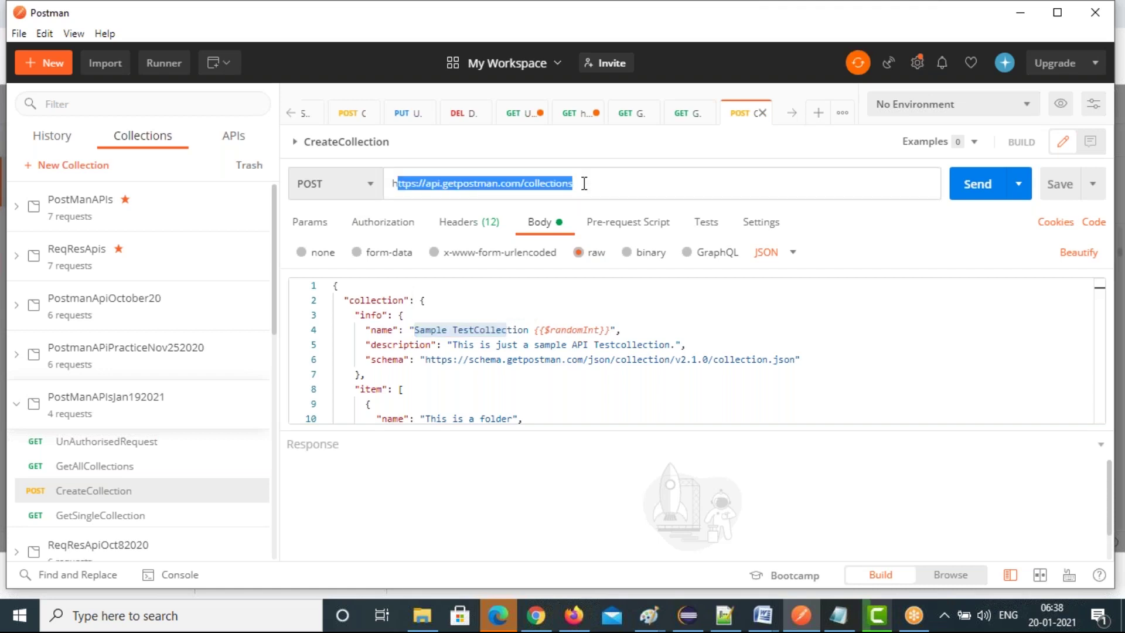
click(460, 227)
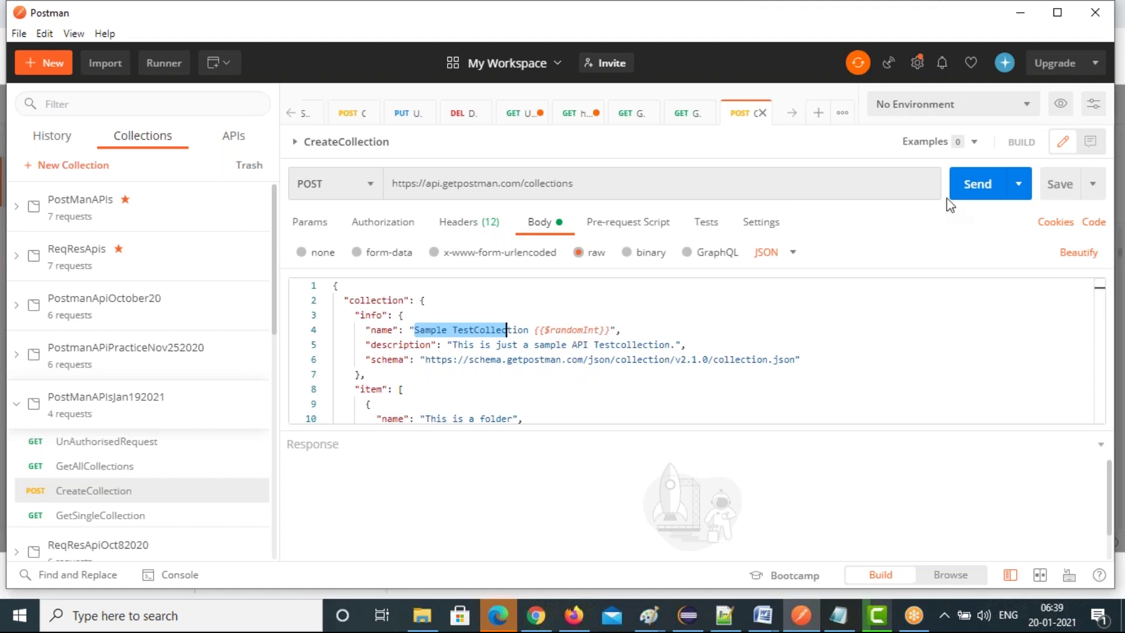
Send the CreateCollection request and examine the collection details in the returned JSON.
click(968, 193)
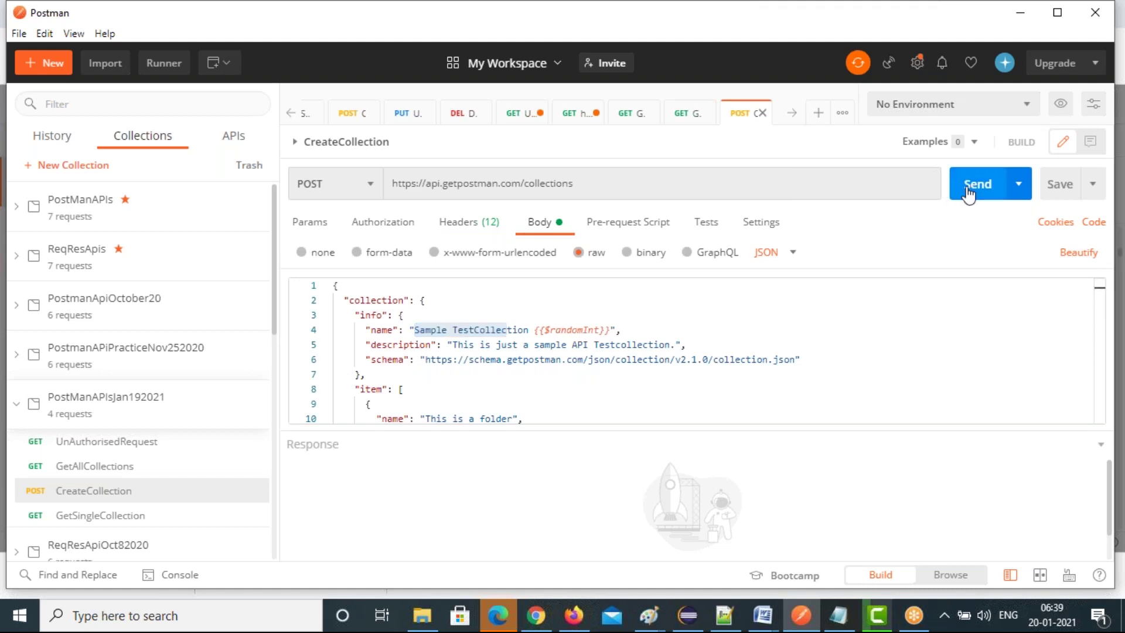
click(968, 194)
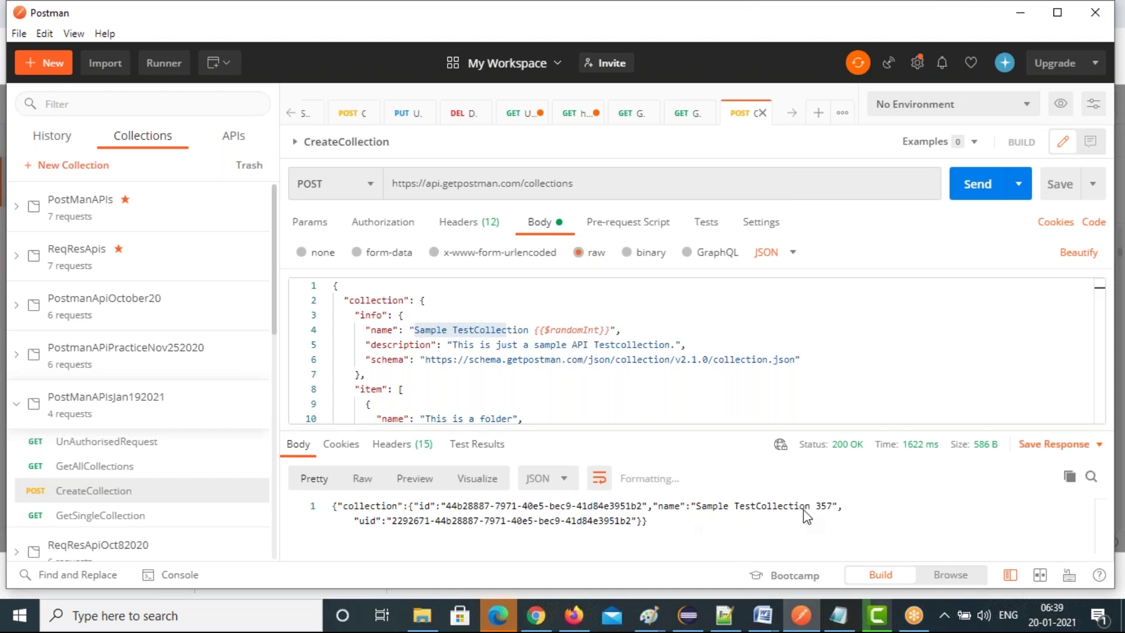
click(721, 520)
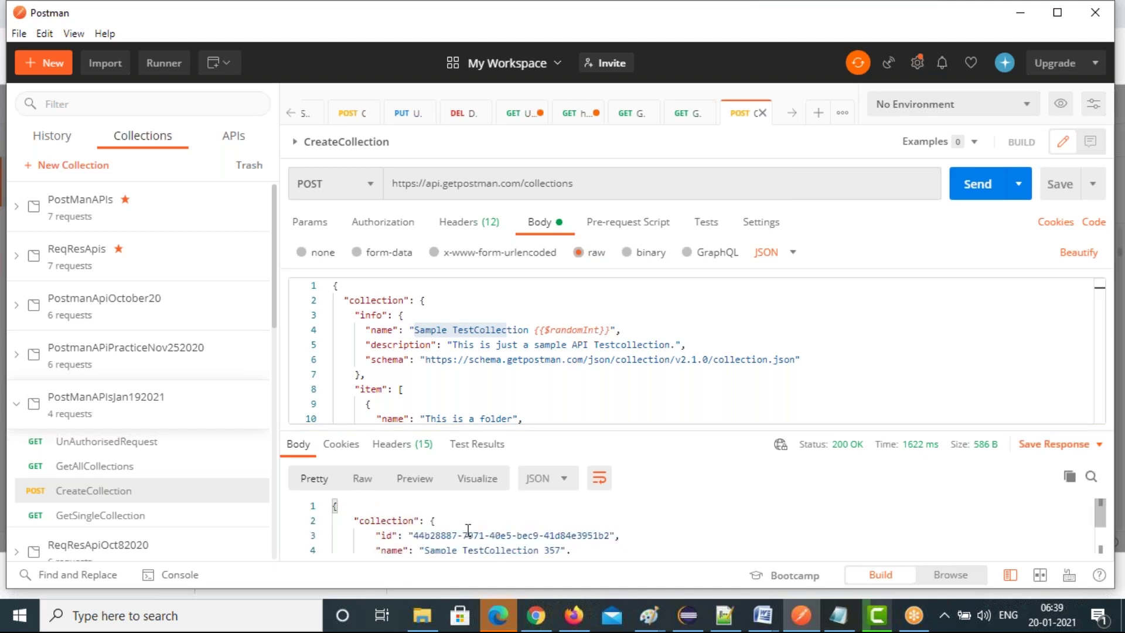
scroll(469, 530, down, 1)
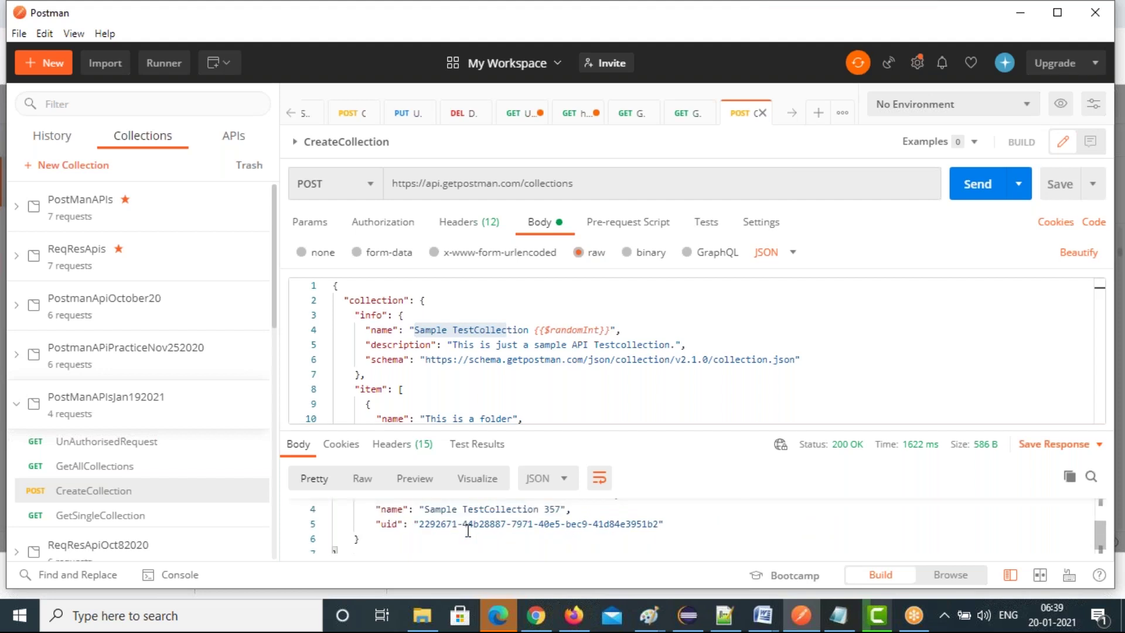
scroll(468, 530, up, 1)
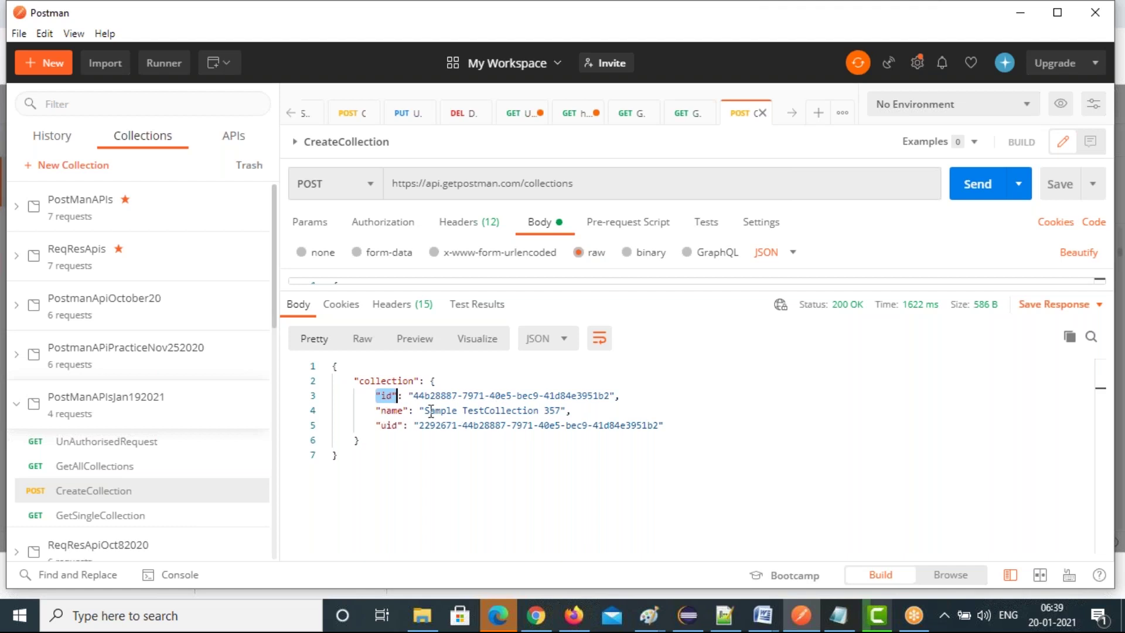
Copy the new collection's uid value from the response body.
drag(424, 410, 561, 411)
drag(376, 424, 659, 424)
key(ctrl+c)
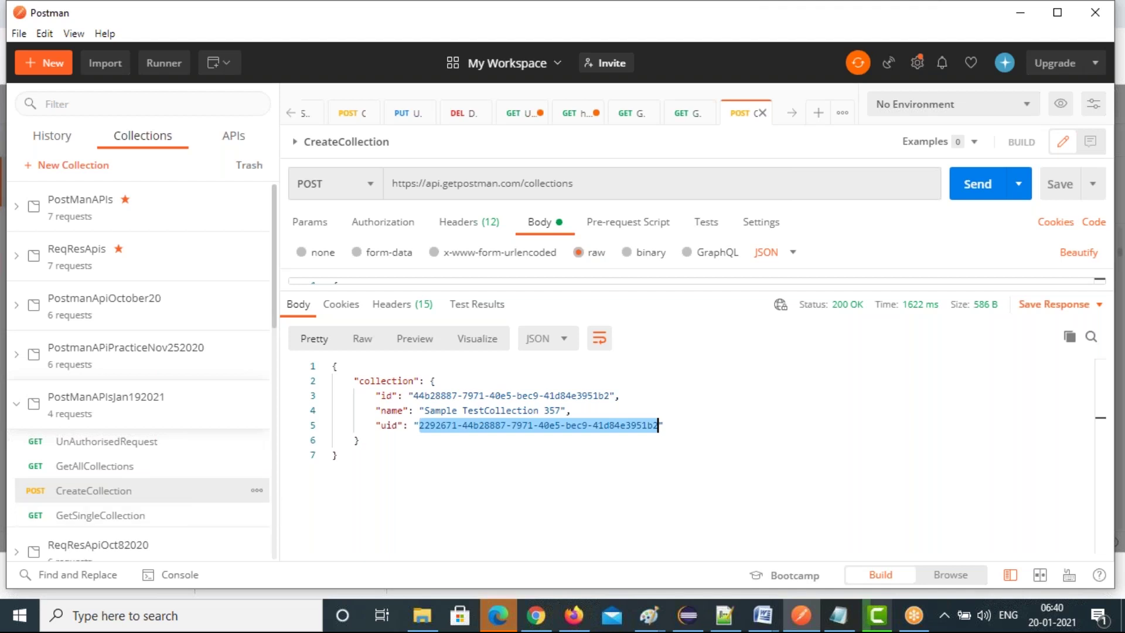
Duplicate the CreateCollection request in the PostManAPIsJan192021 collection and open the copy.
right_click(188, 491)
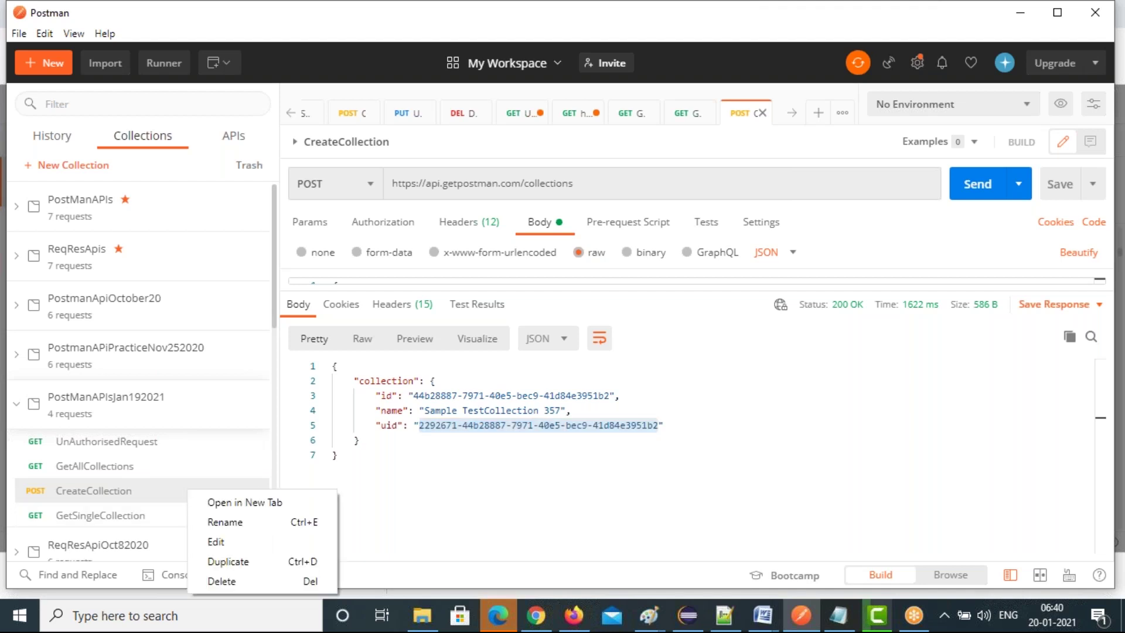
click(221, 561)
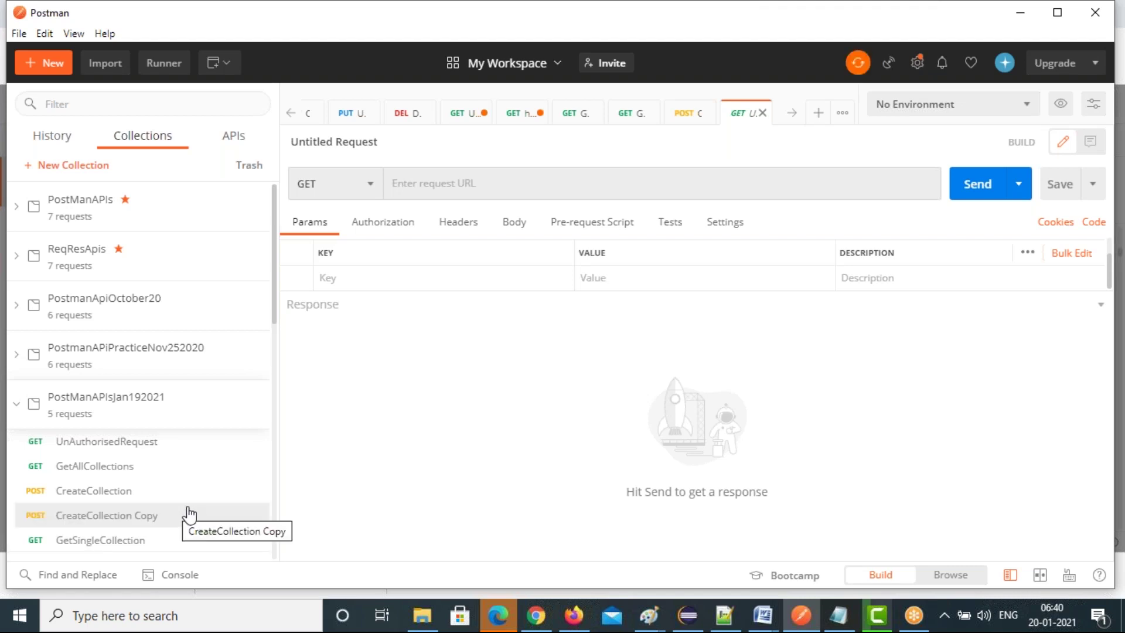
click(223, 517)
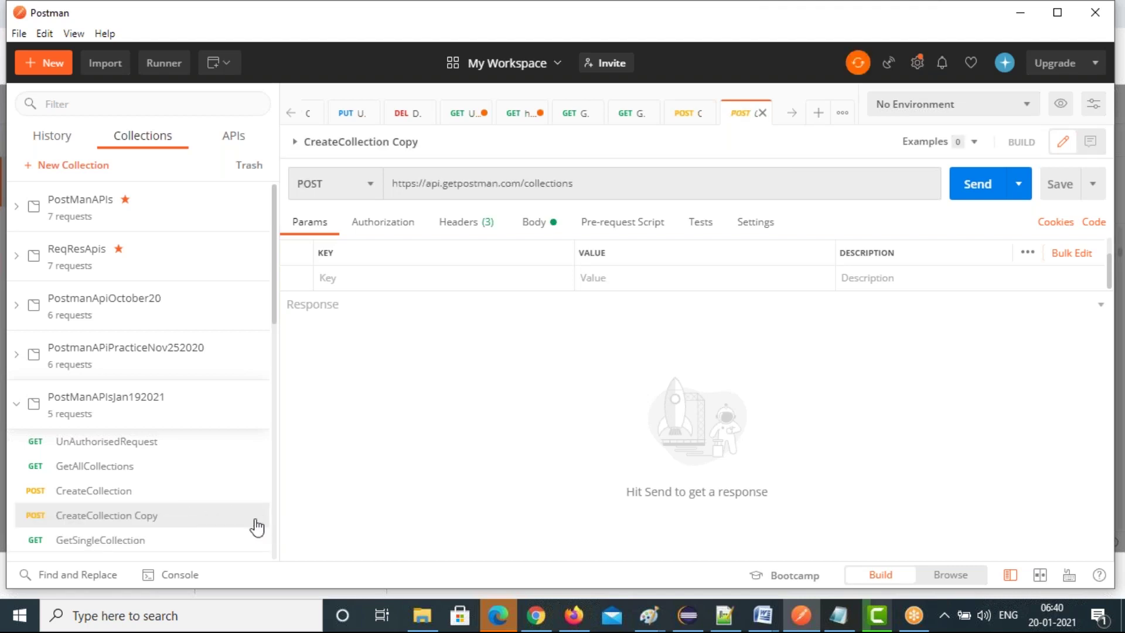
Rename the CreateCollection Copy request as UpdateCollection.
right_click(173, 520)
click(219, 443)
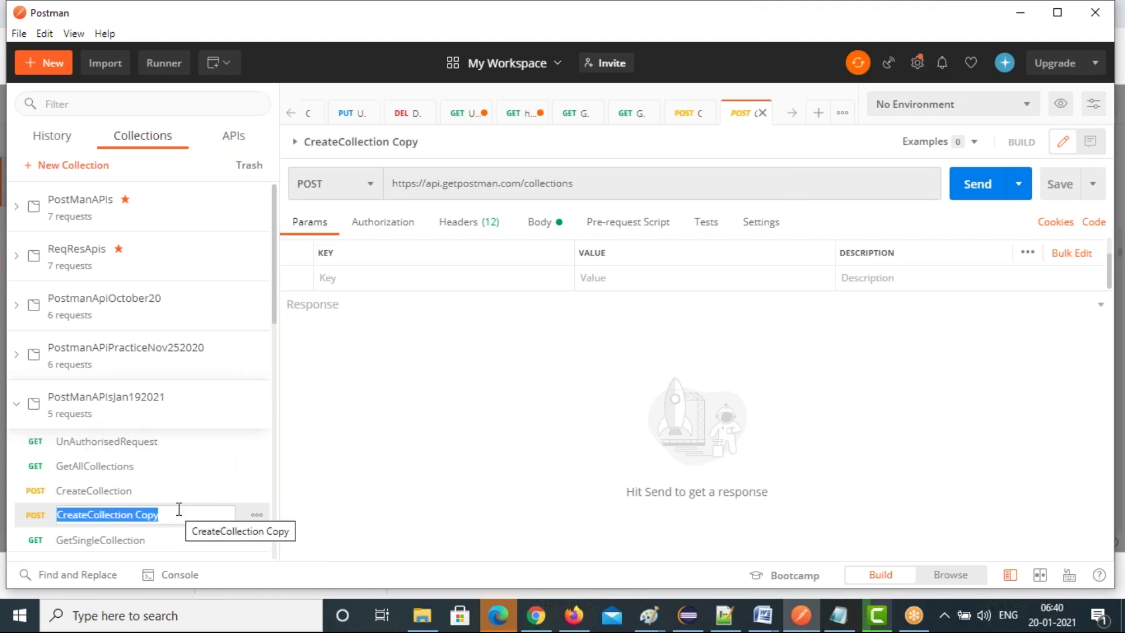
text(Upda)
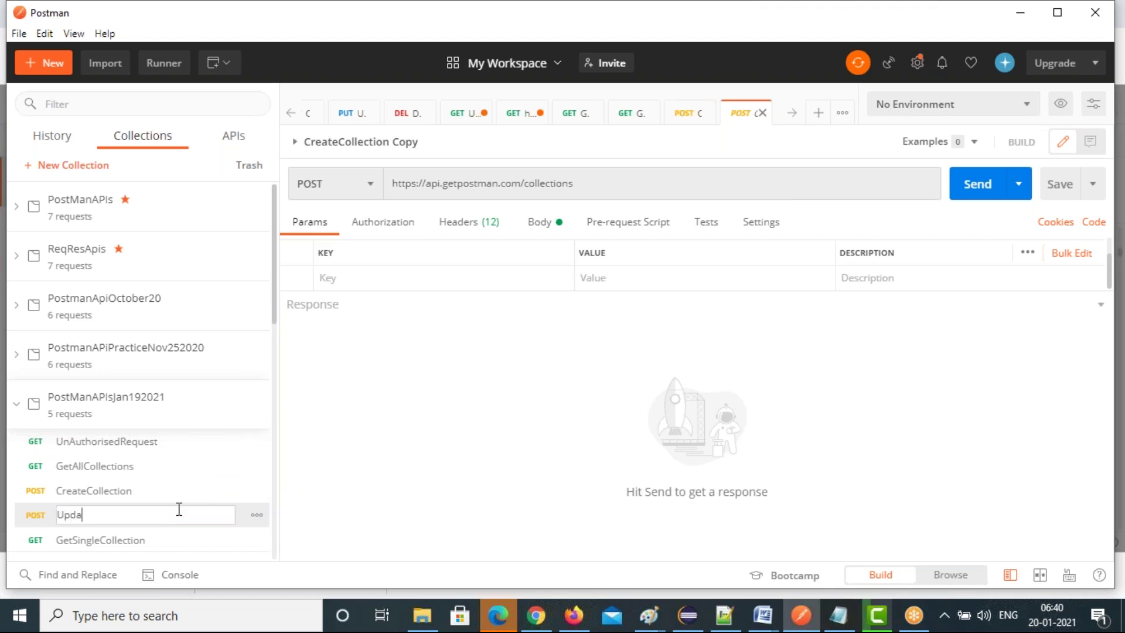
text(teCollection)
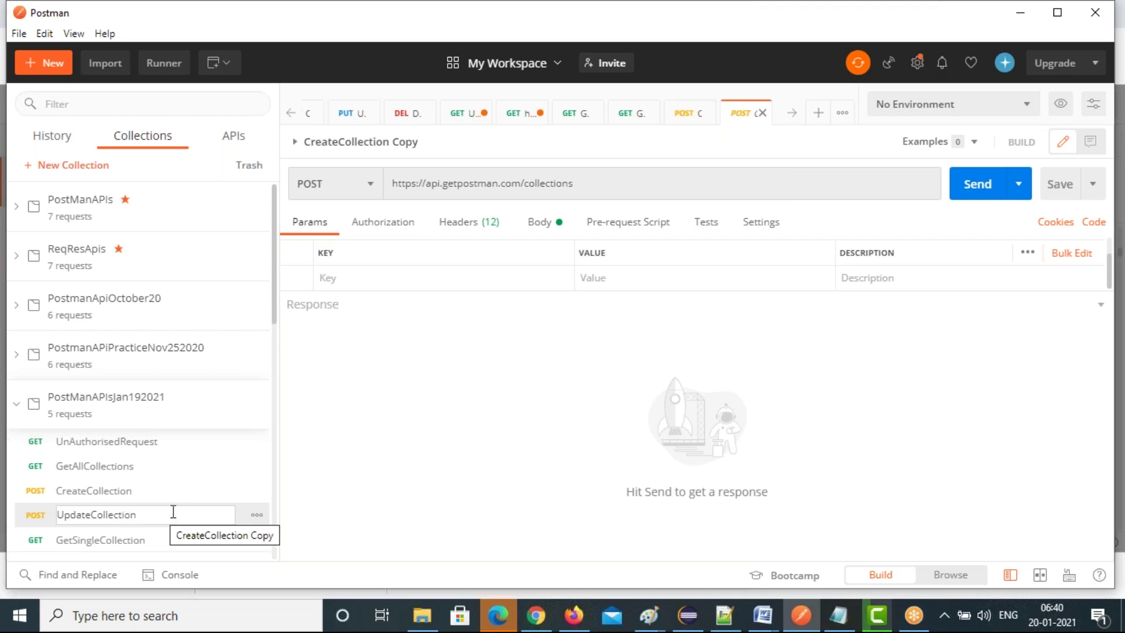
Change the UpdateCollection request's method to PUT and save the request.
click(369, 188)
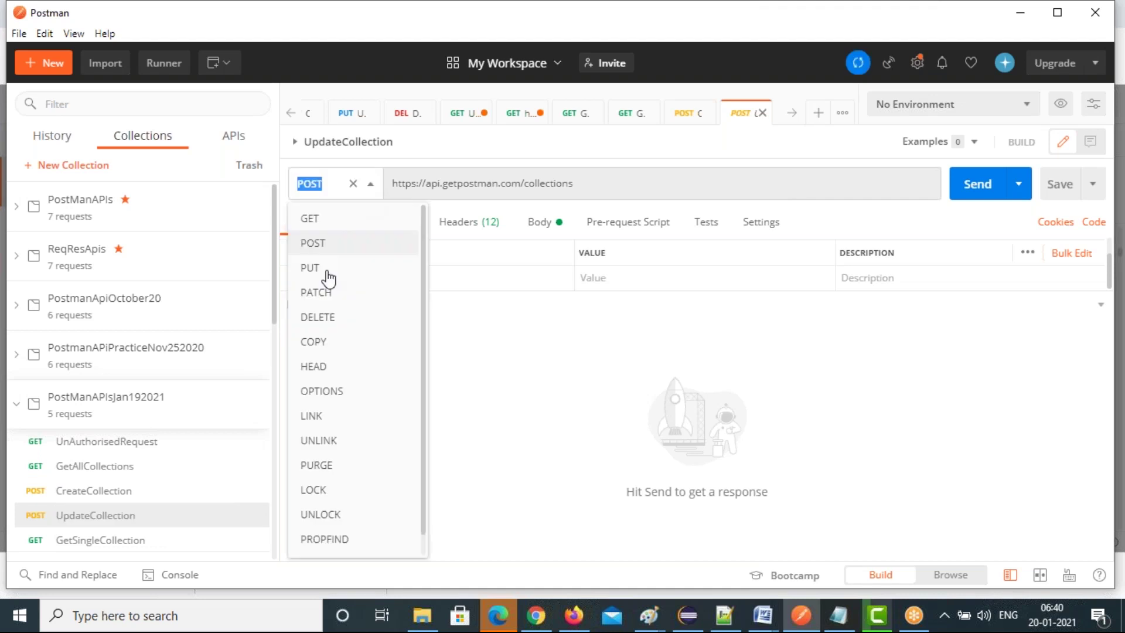
click(329, 267)
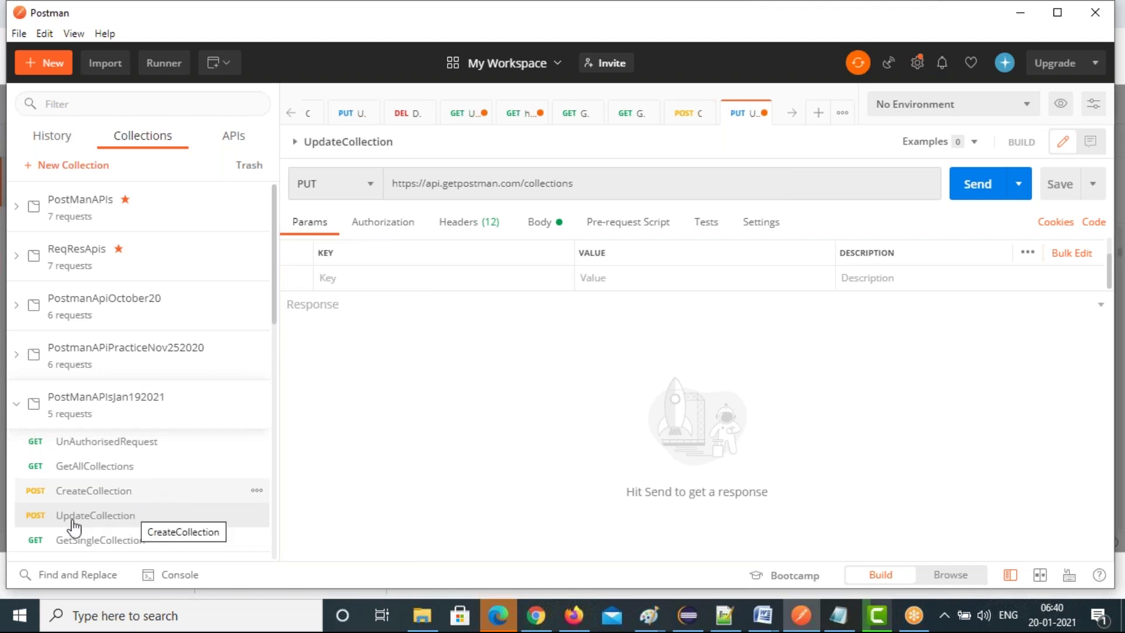
key(ctrl+s)
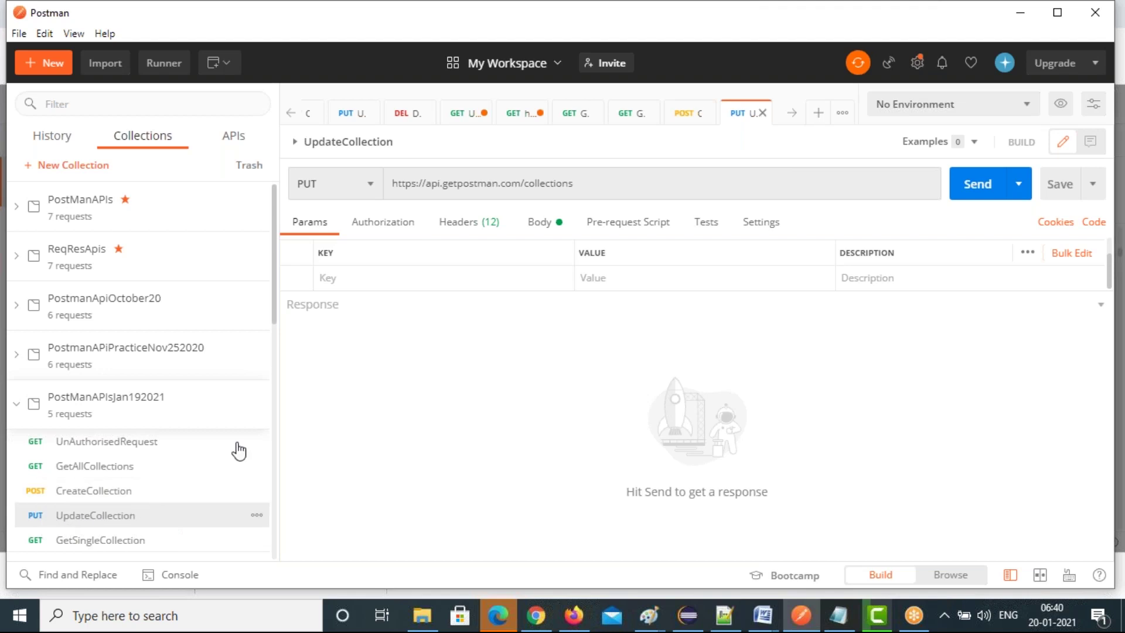
Append a slash and the copied collection uid to the UpdateCollection request's URL.
click(588, 186)
text(/)
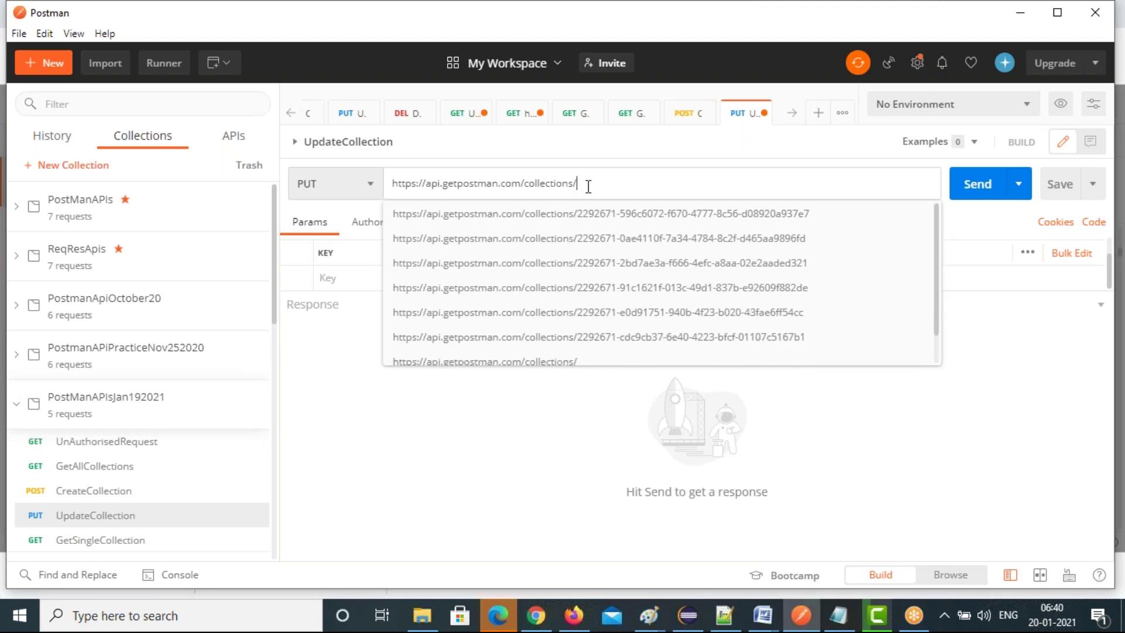
key(ctrl+v)
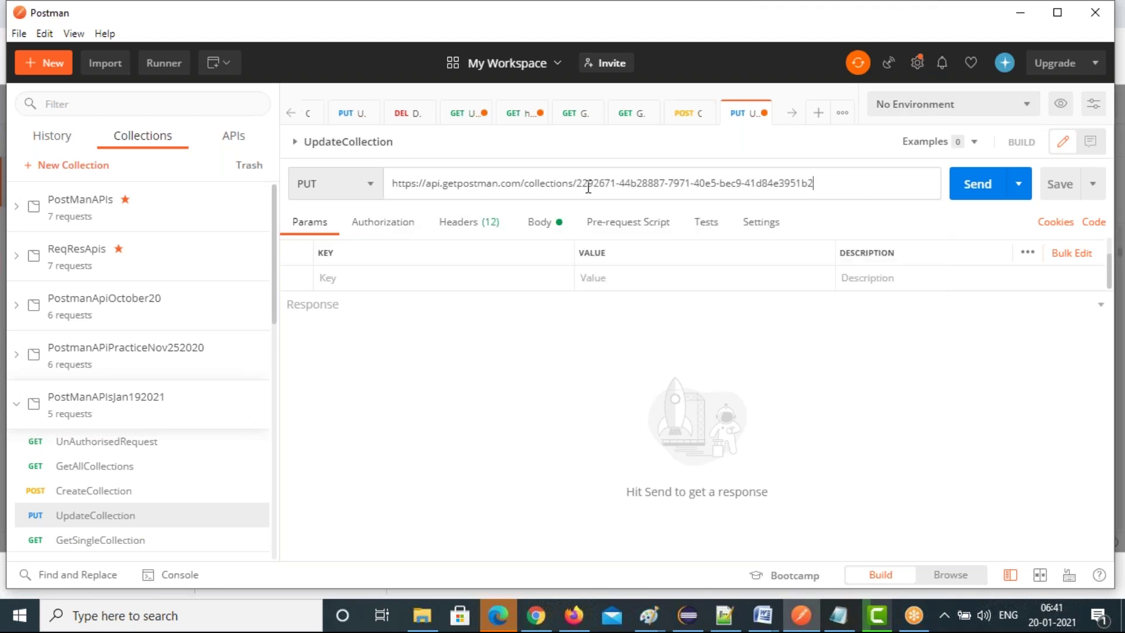
In the JSON body, set the collection description to "This is just a sample API update Testcollection." and the name to "Sample TestCollection -Update{{$randomInt}}".
click(487, 229)
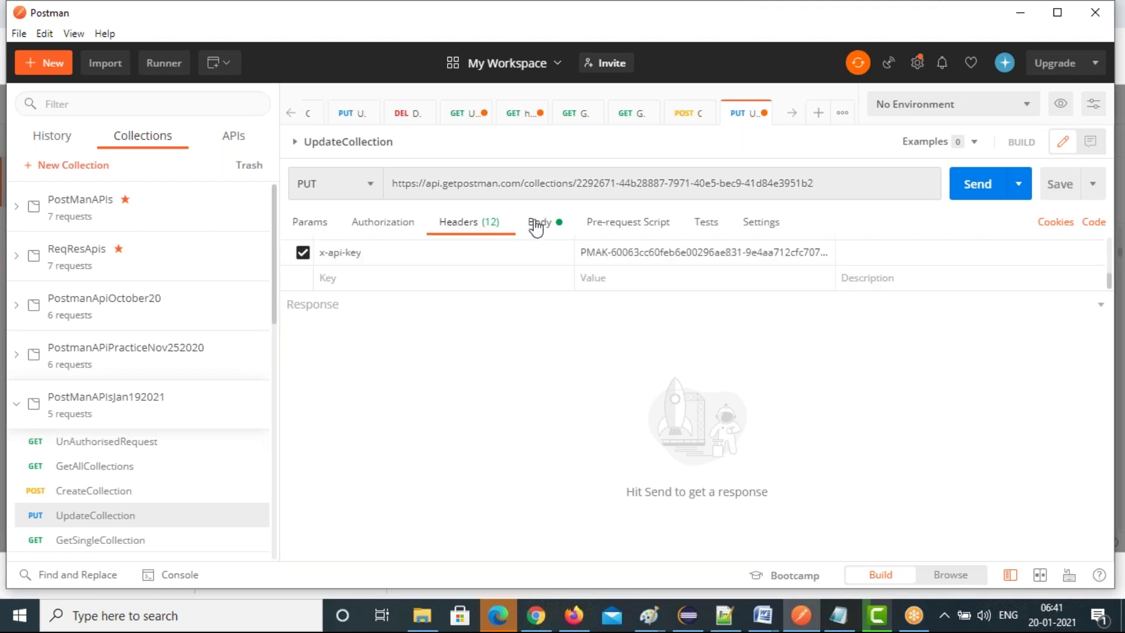
click(536, 229)
drag(527, 289, 527, 392)
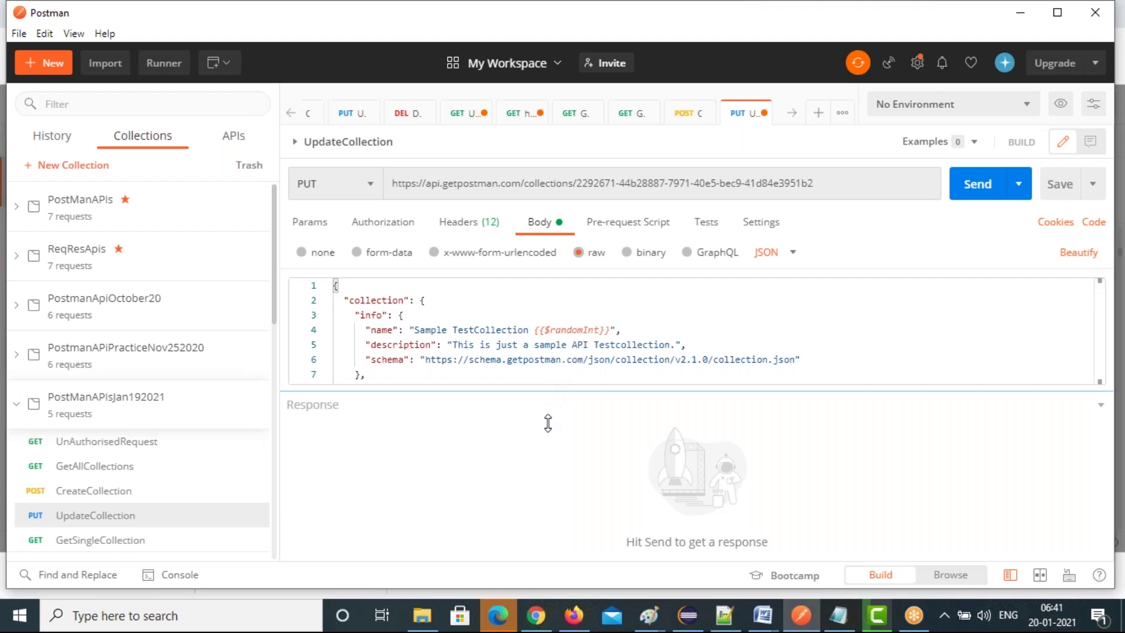
drag(548, 422, 547, 421)
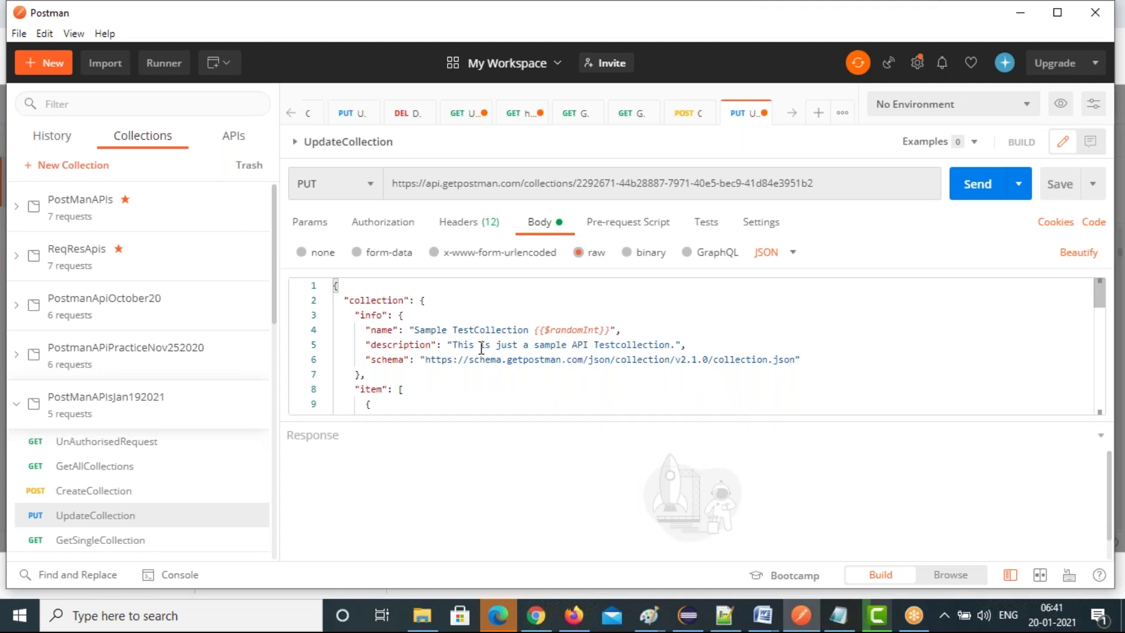
click(590, 346)
text(update)
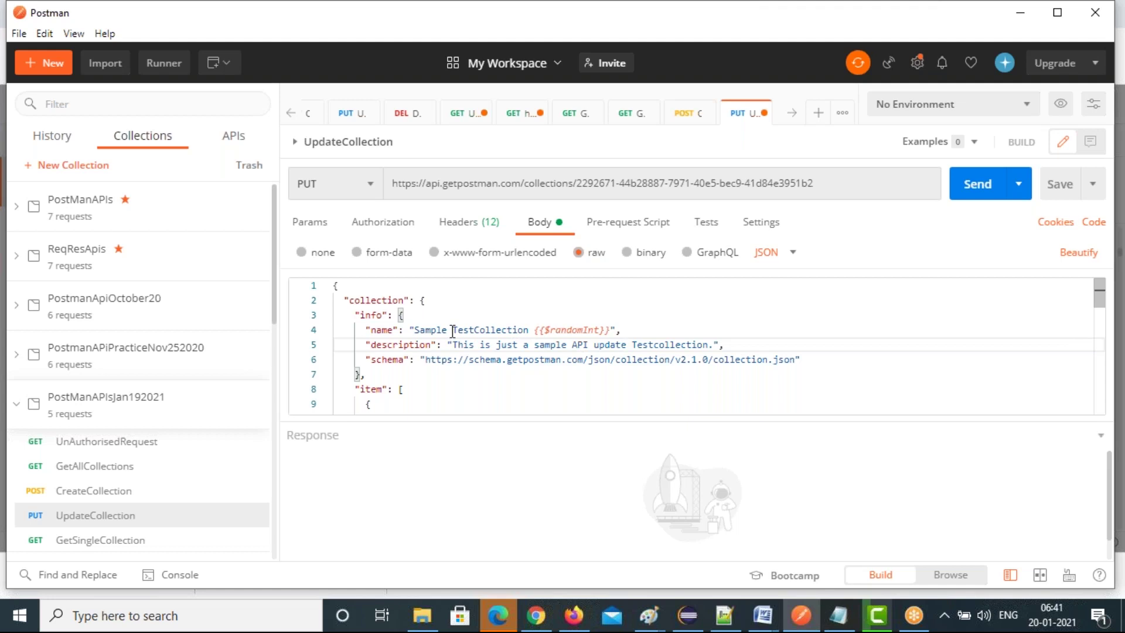
double_click(530, 331)
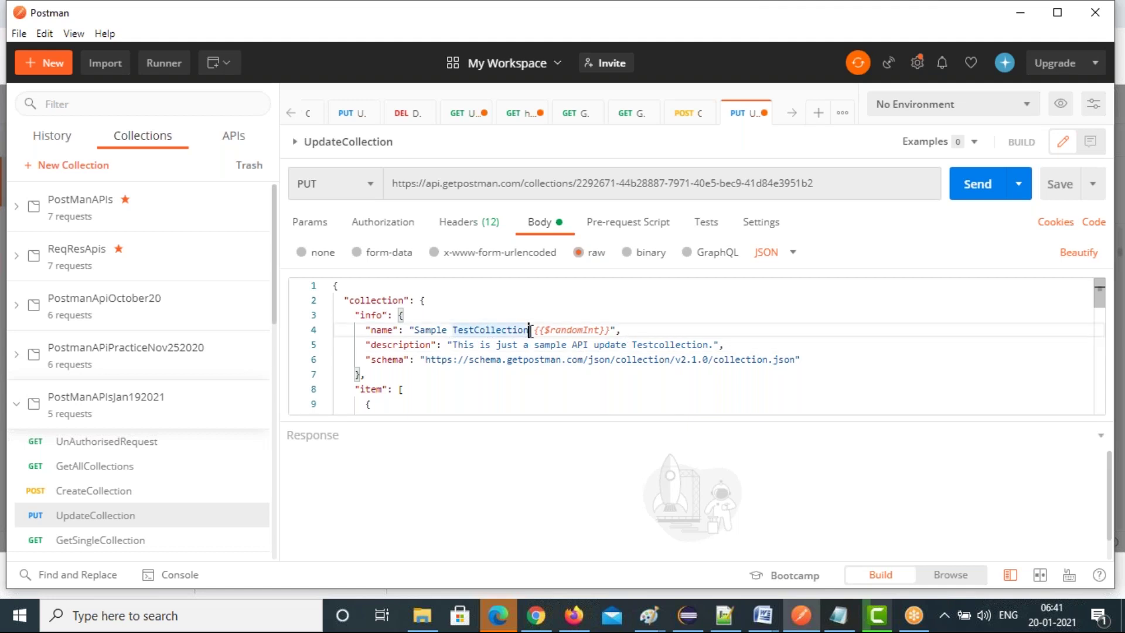
click(530, 331)
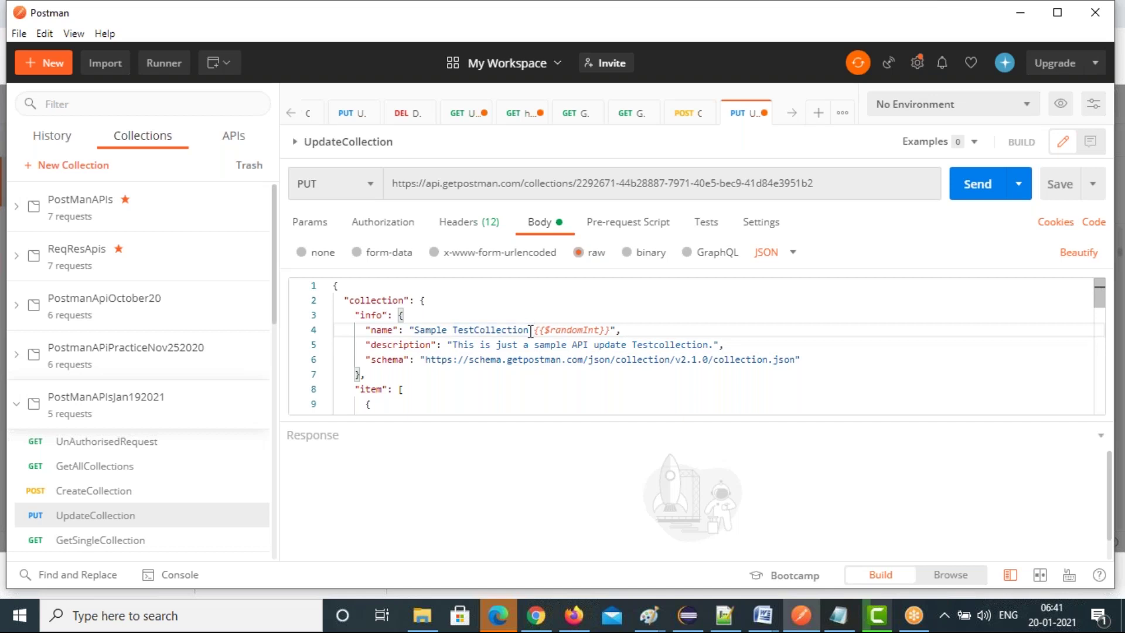
text(-Update)
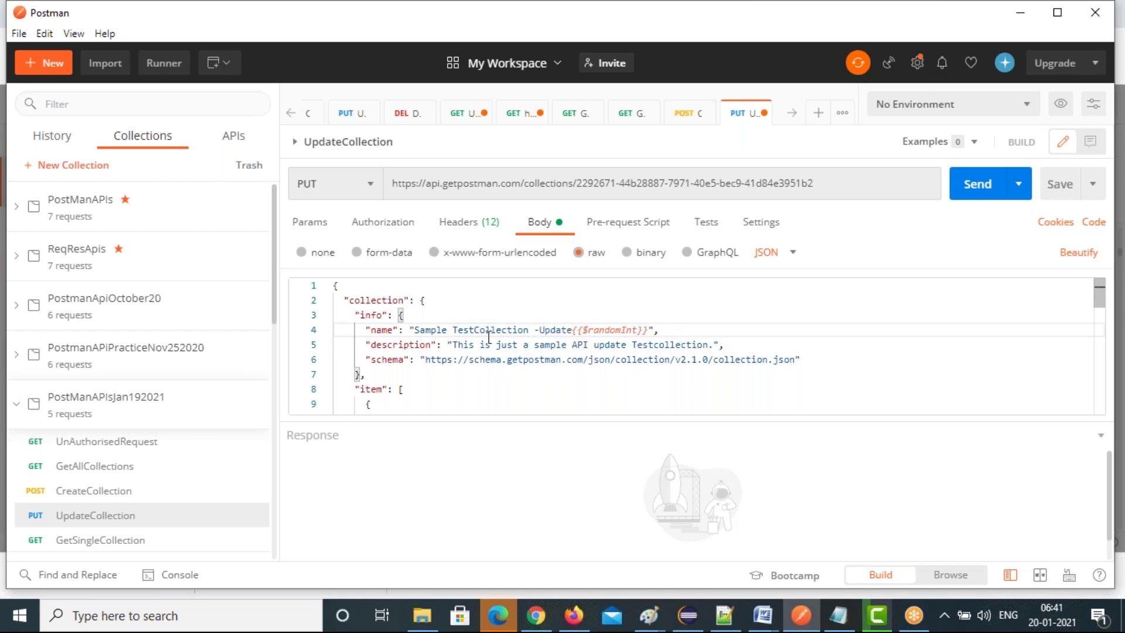
Change the name of the request inside the folder to "Sample PUT Request" in the JSON body.
scroll(545, 350, down, 2)
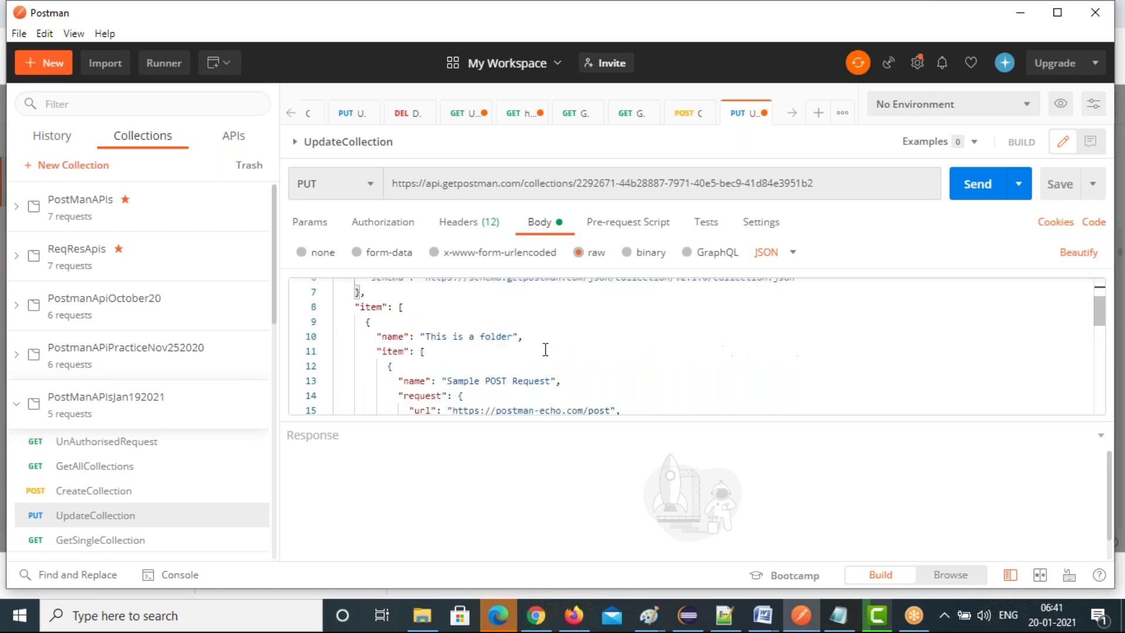
scroll(545, 350, down, 2)
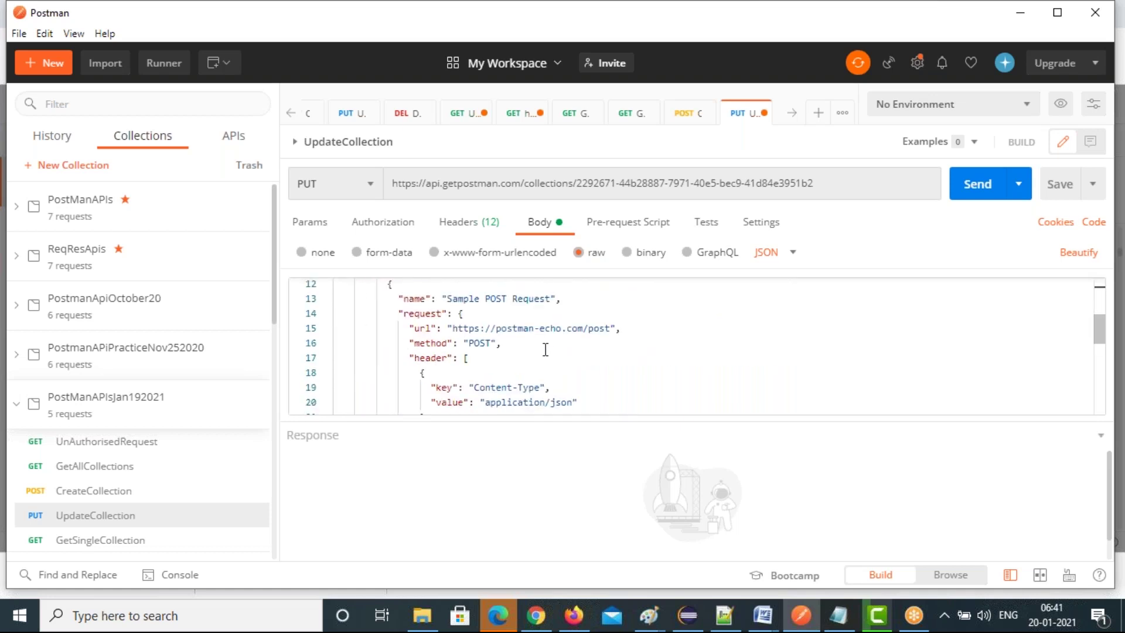
click(501, 297)
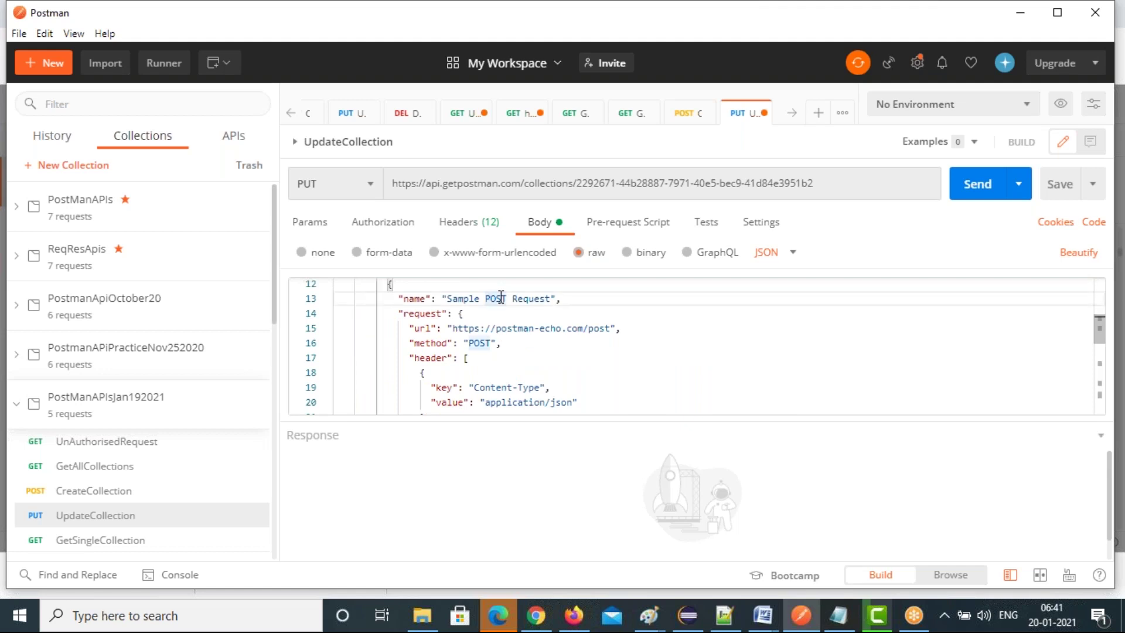
text(UT)
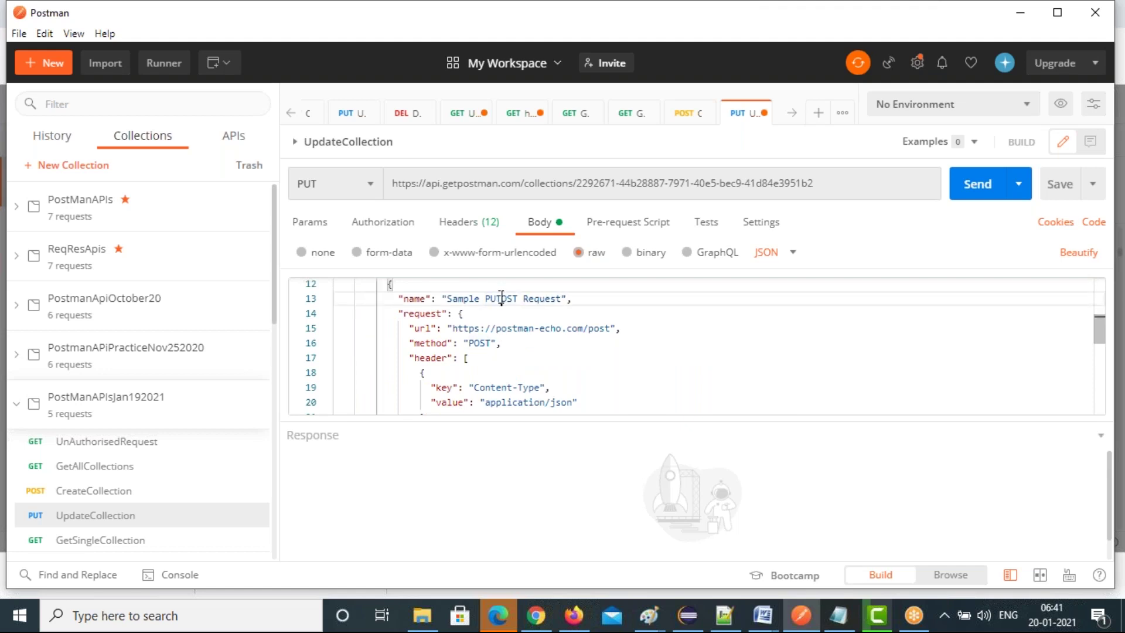
key(shift+Right)
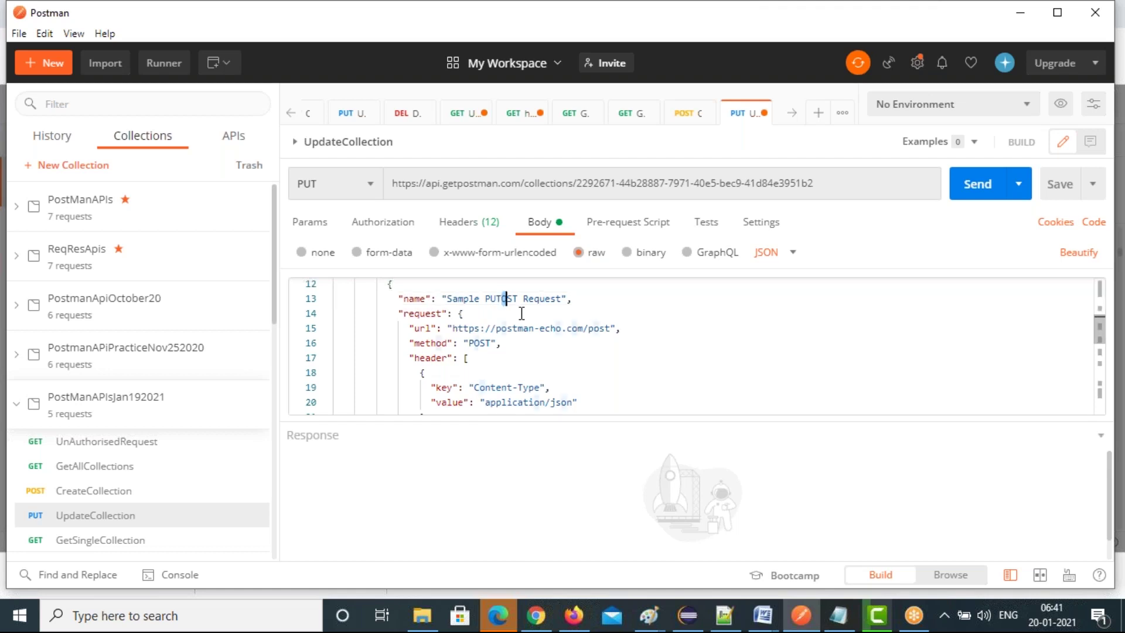
key(shift+Right)
key(shift+Right)
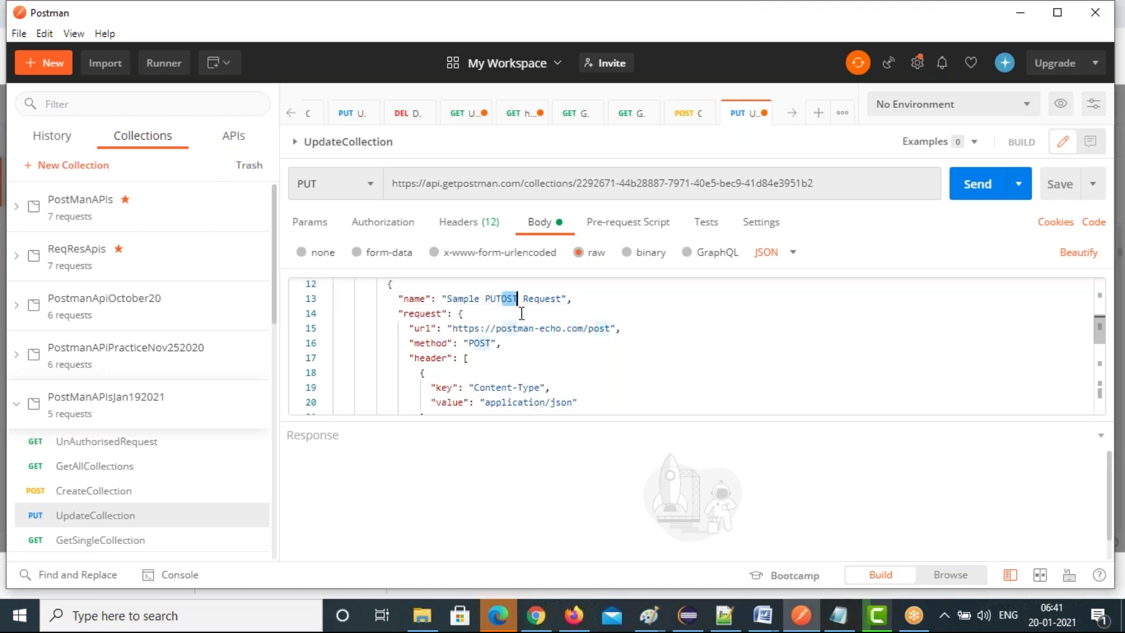
key(BackSpace)
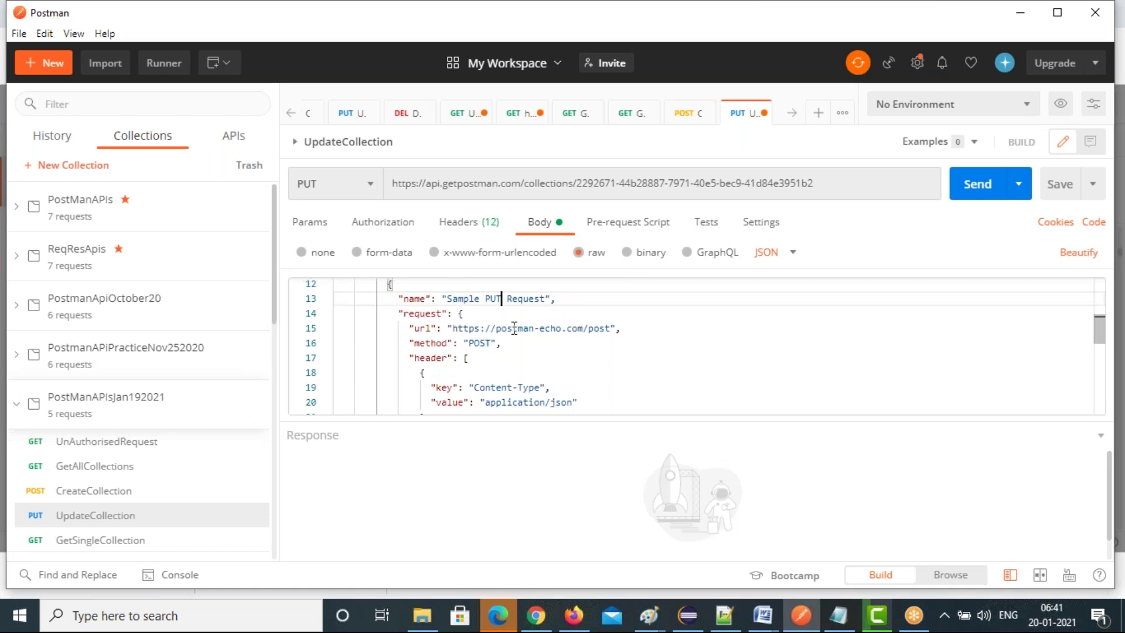
drag(474, 344, 490, 344)
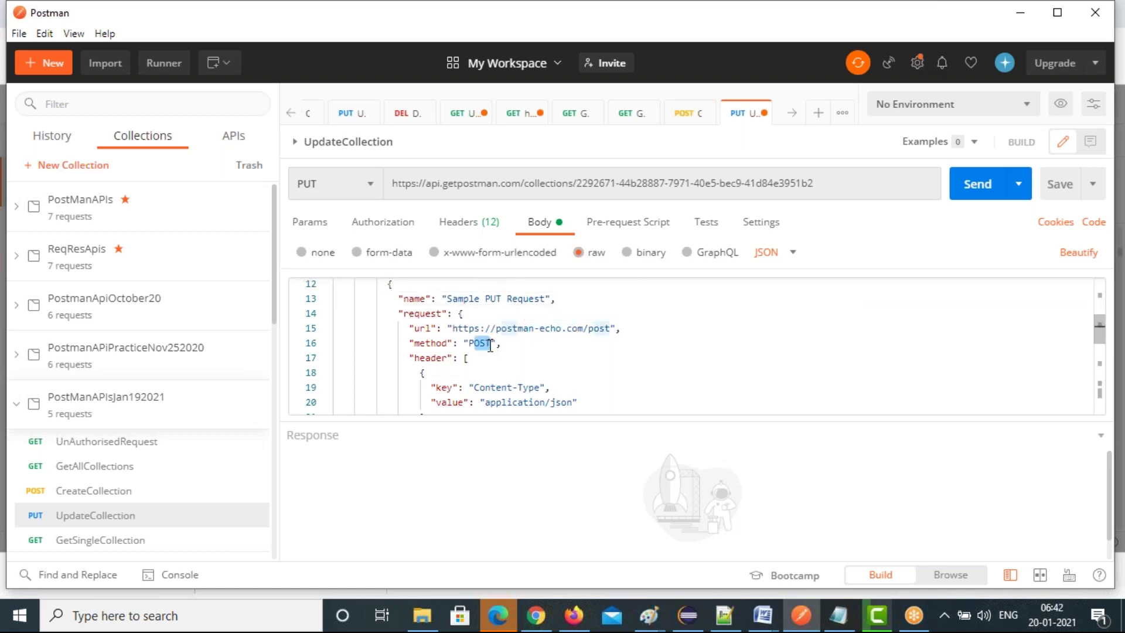
text(UT)
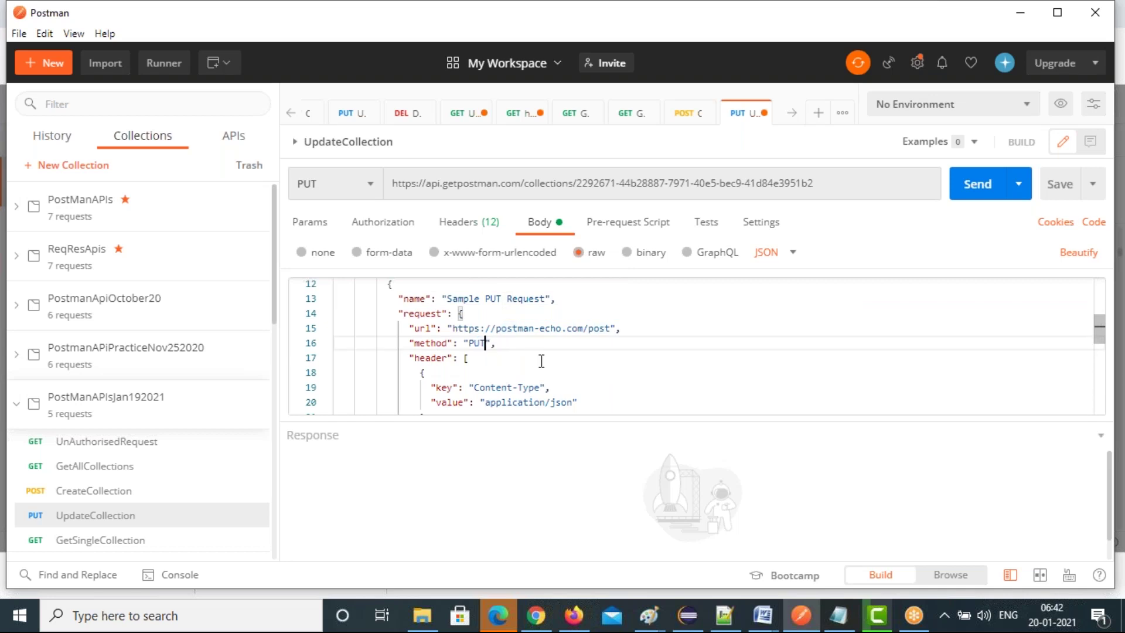
double_click(601, 329)
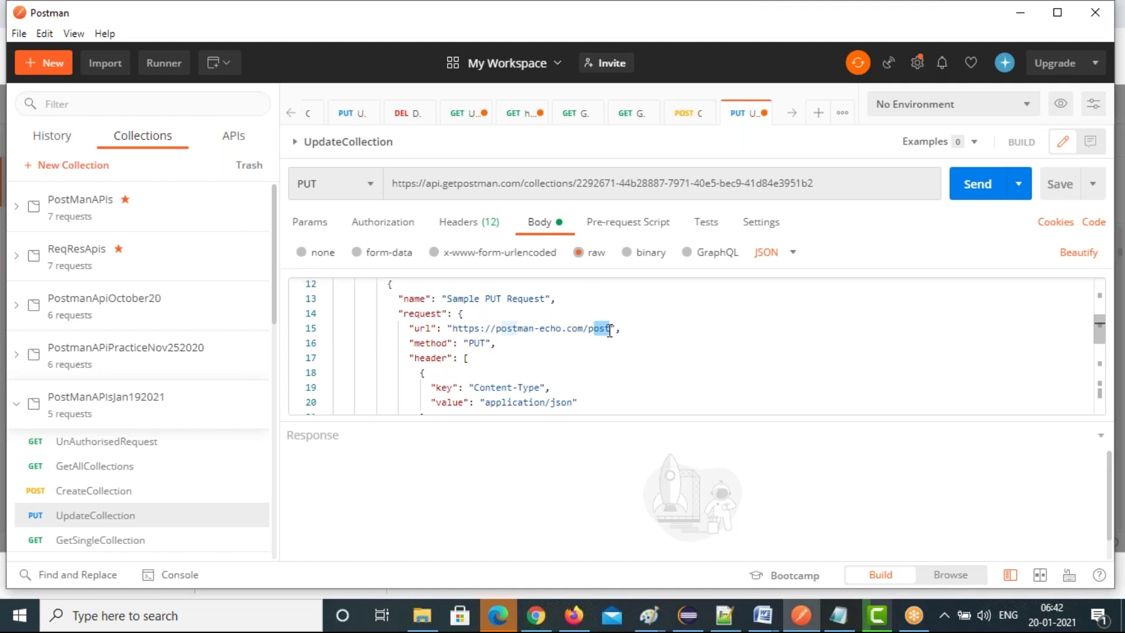
text(put)
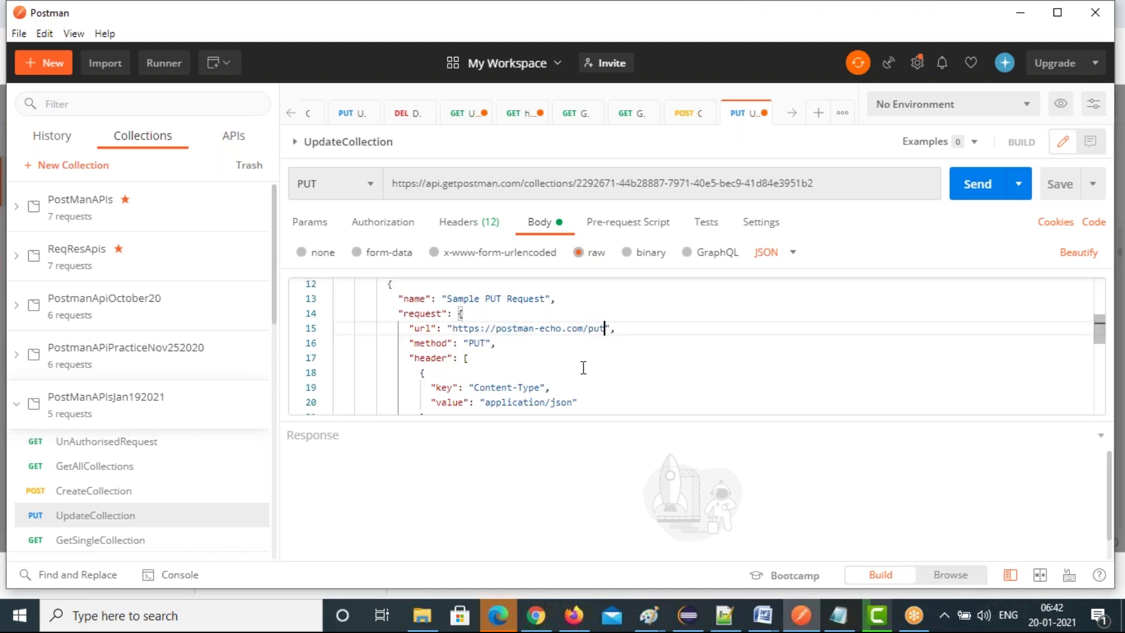
Change the folder request's description to "This is a sample PUT Request" in the JSON body.
scroll(583, 368, down, 5)
scroll(583, 368, up, 2)
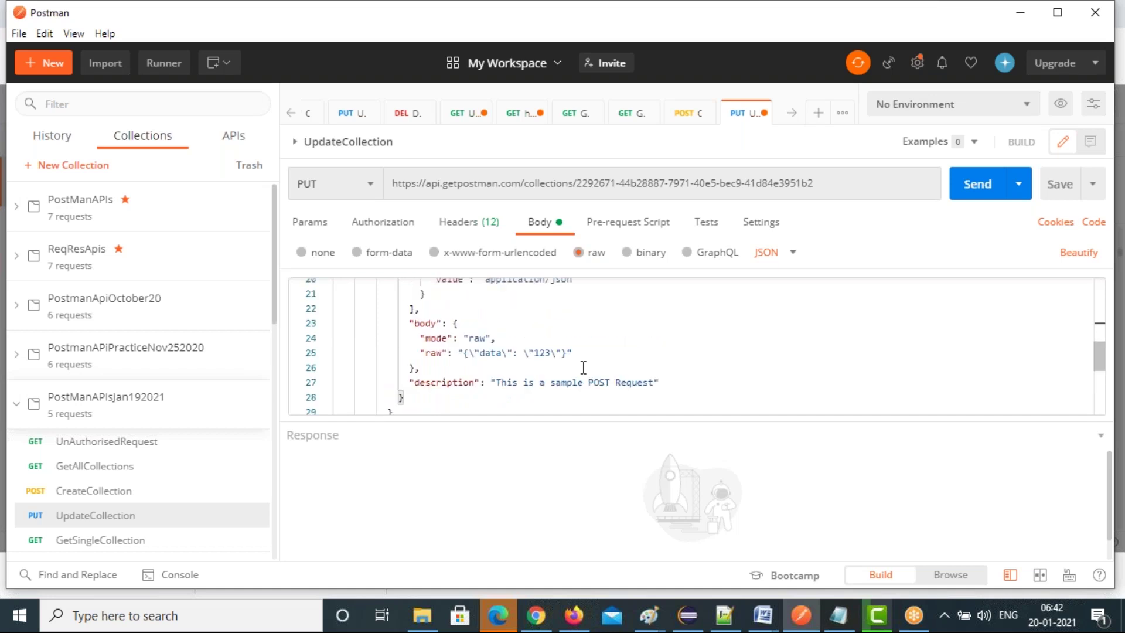
double_click(610, 382)
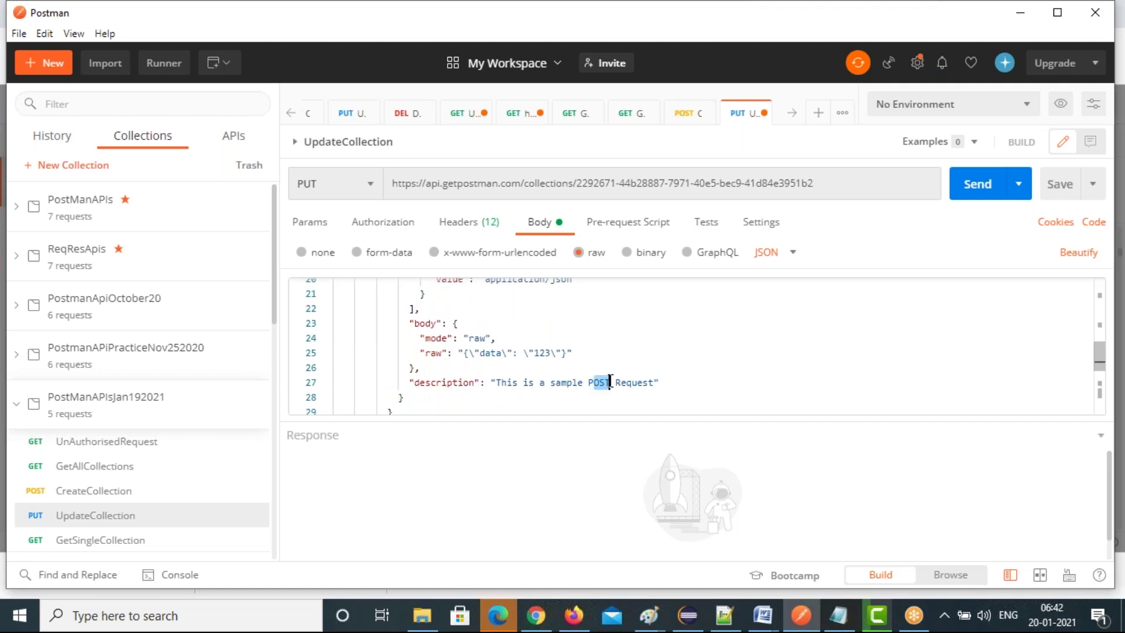
key(BackSpace)
text(PUT)
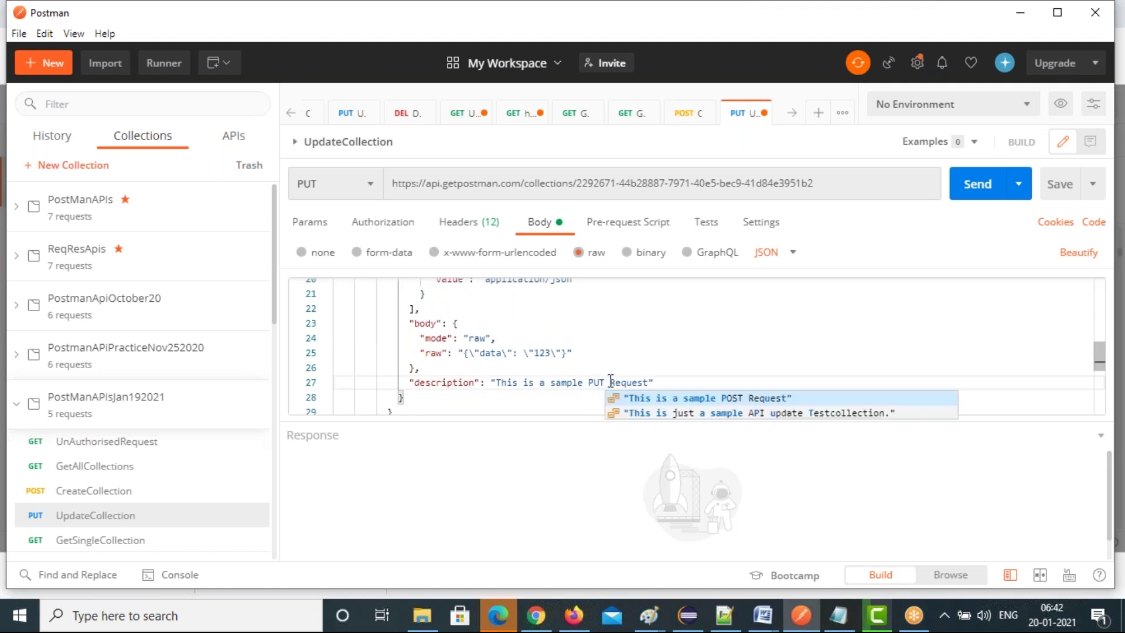
click(595, 350)
For the last request in the JSON body, set the description to "This is a sample PUT Request" and the method to PUT.
scroll(595, 349, down, 3)
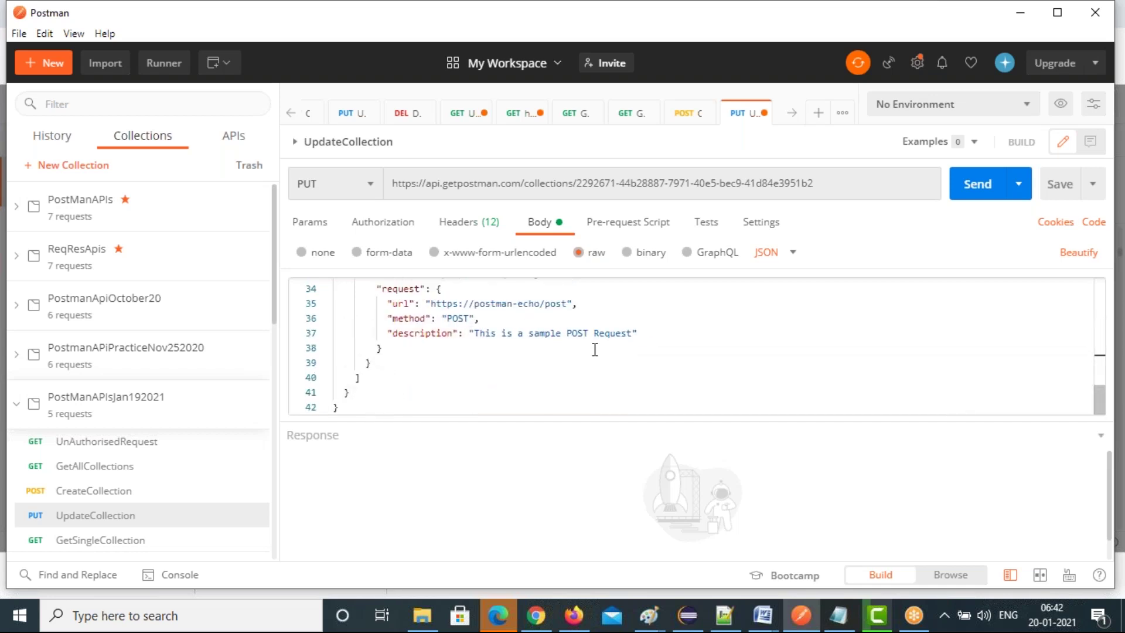
drag(568, 336, 588, 336)
text(PUT)
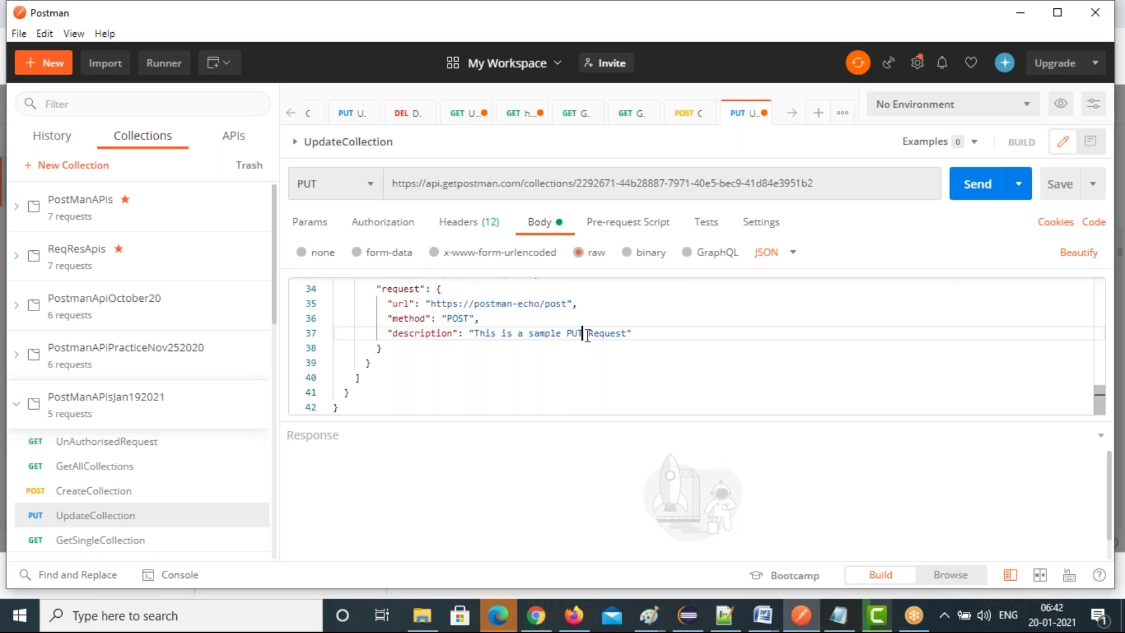
click(488, 369)
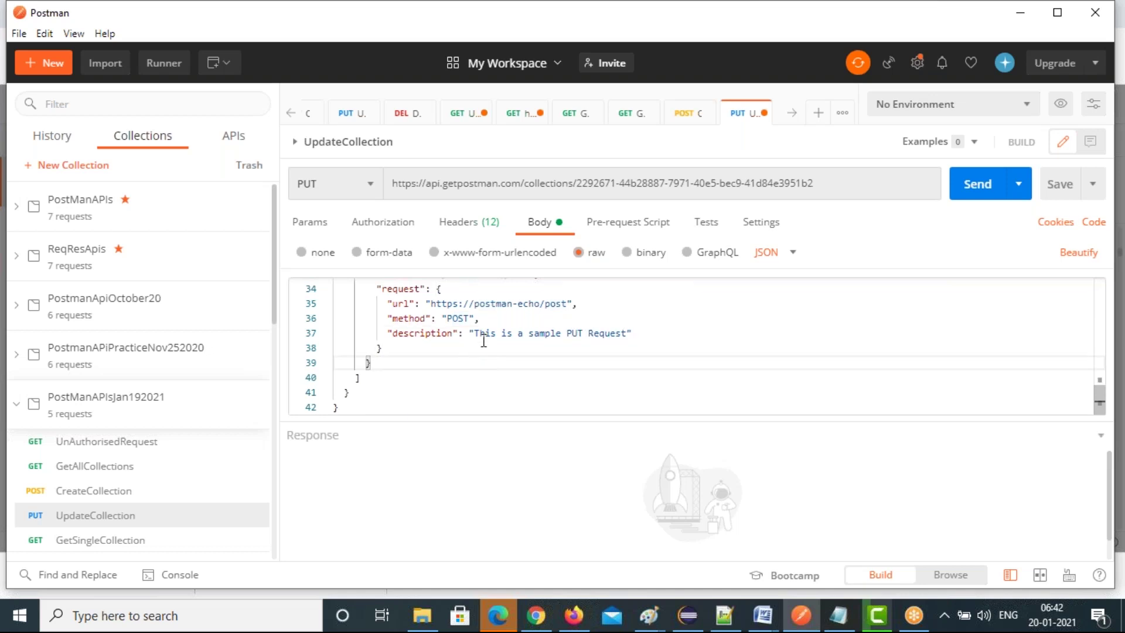
drag(452, 320, 466, 319)
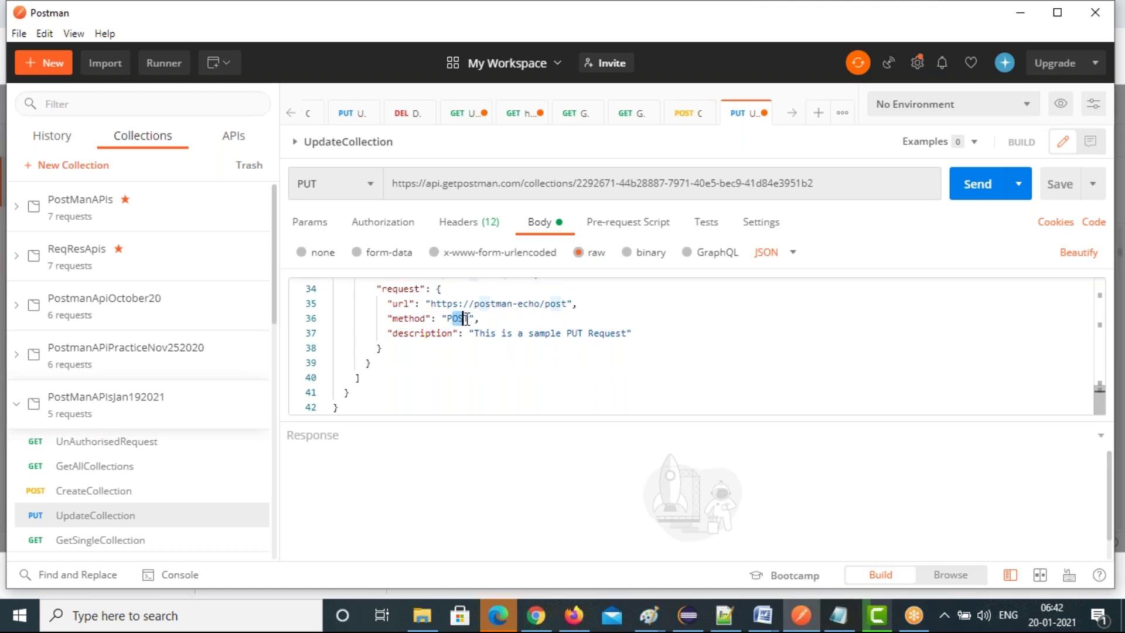
text(UT)
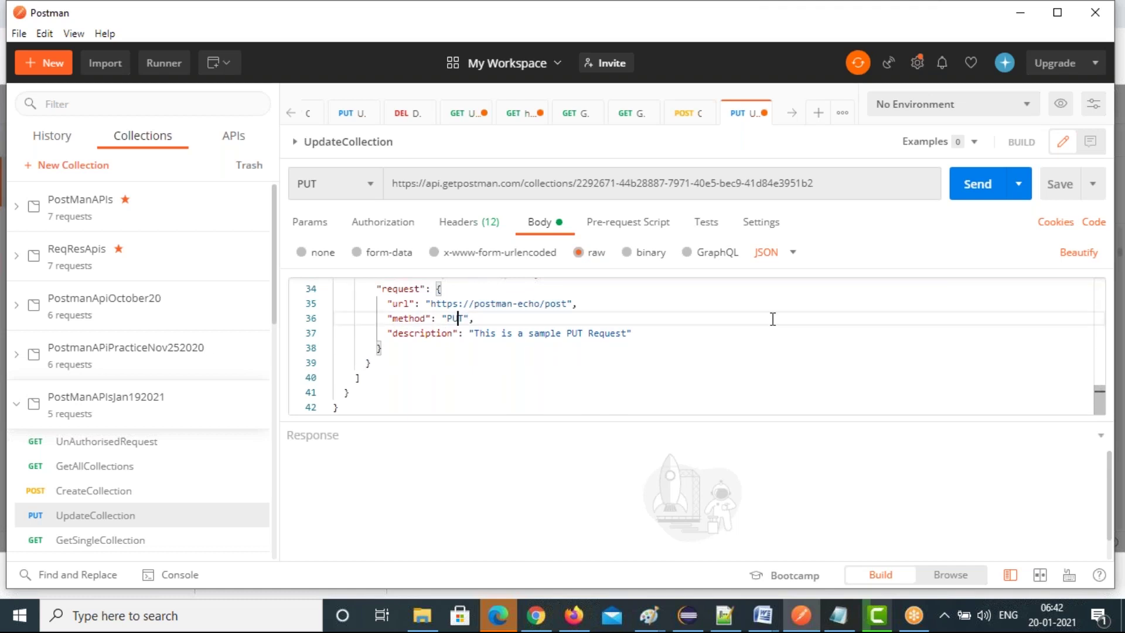
Send the UpdateCollection request, review the returned collection name and uid, and save the request.
scroll(602, 339, up, 1)
scroll(603, 338, up, 10)
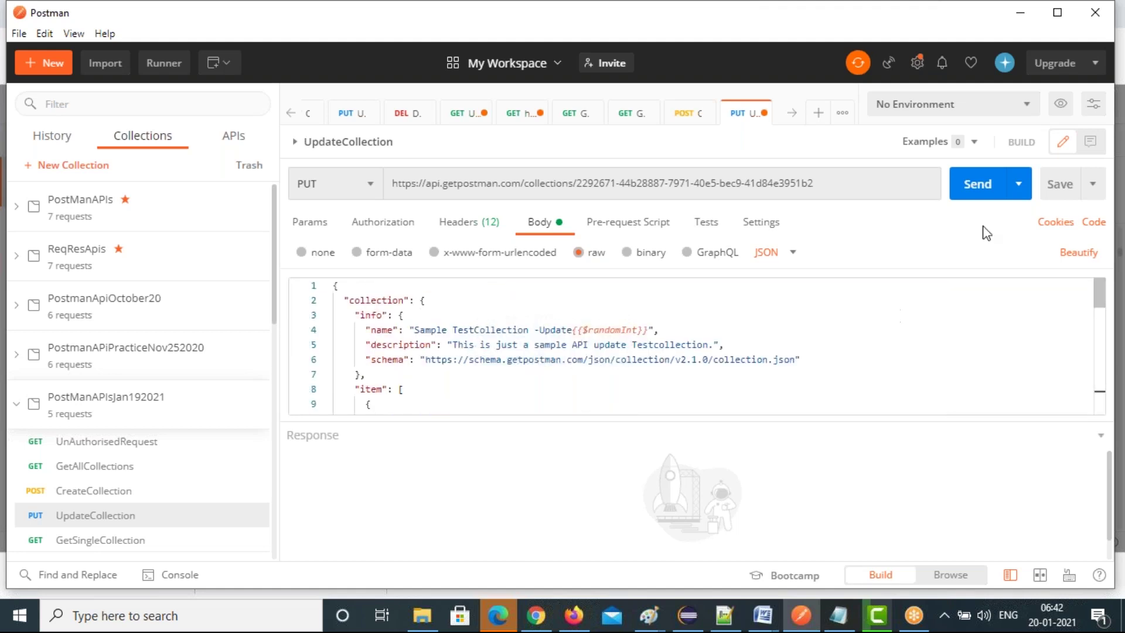
click(977, 187)
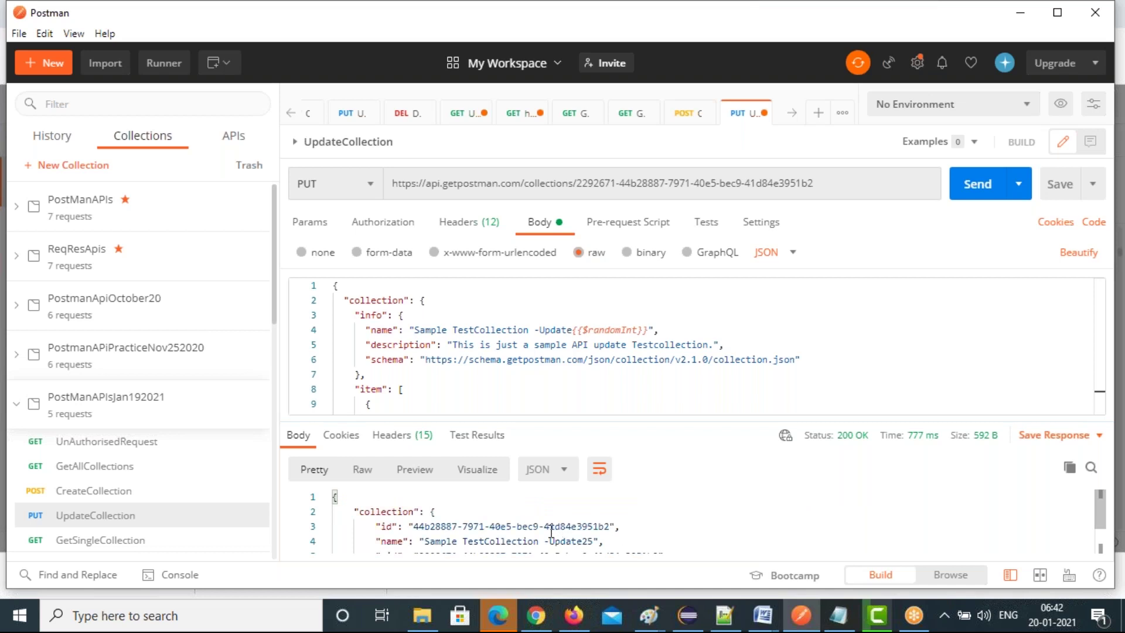
scroll(550, 531, down, 1)
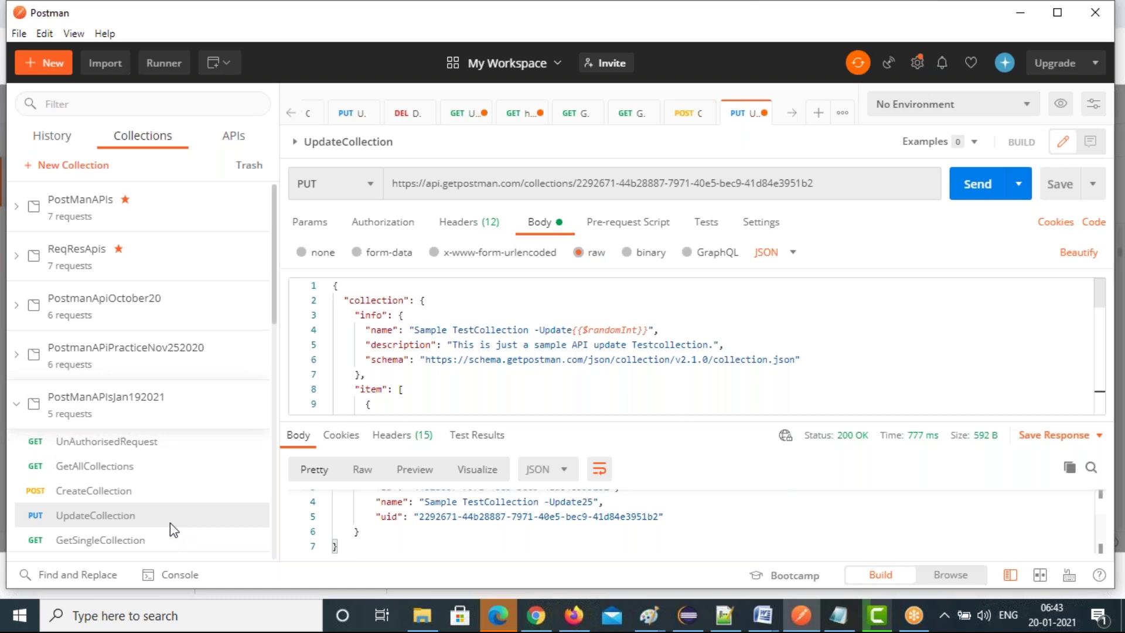
mouse_move(170, 523)
key(ctrl+s)
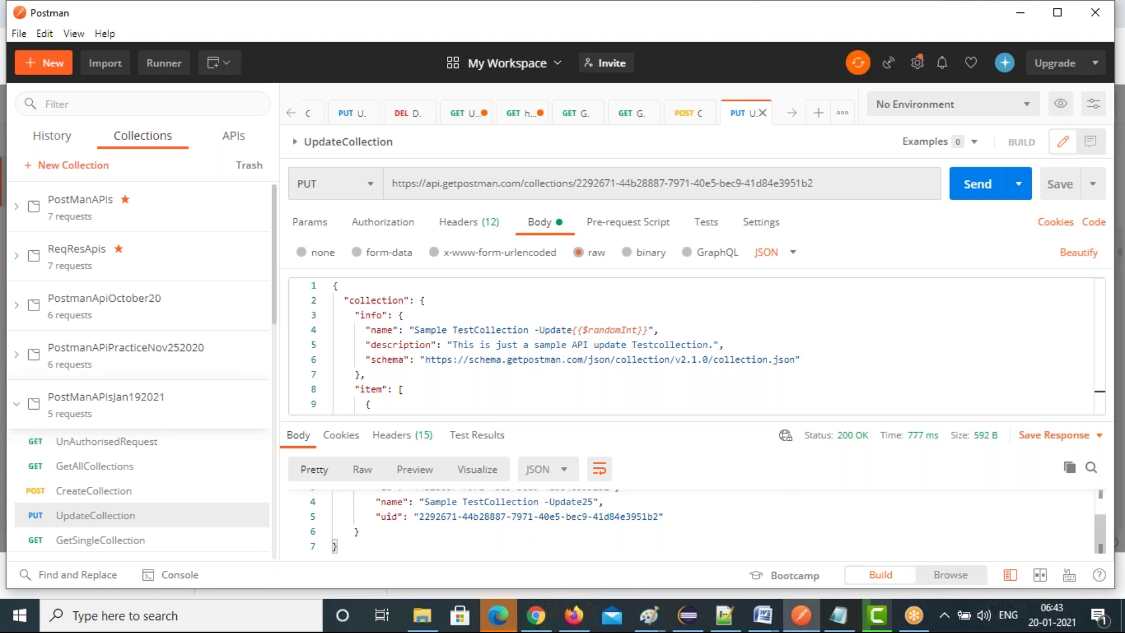
Switch to the Postman API documentation in Chrome, close the Create Collection body view, and find the Delete Collection endpoint.
click(542, 615)
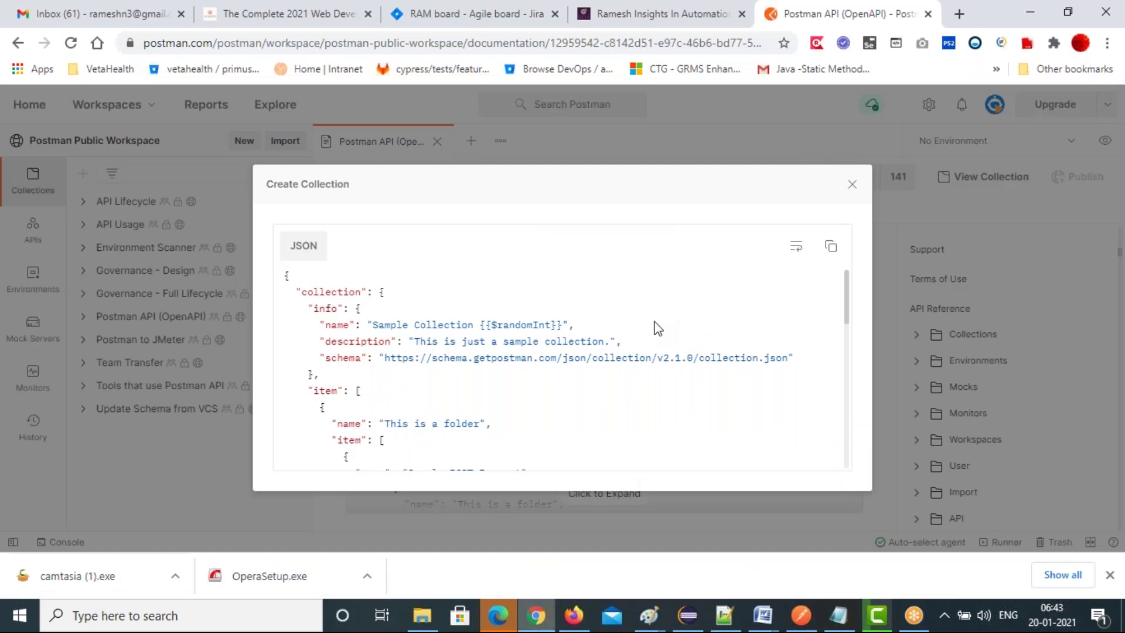
click(852, 184)
scroll(456, 472, down, 5)
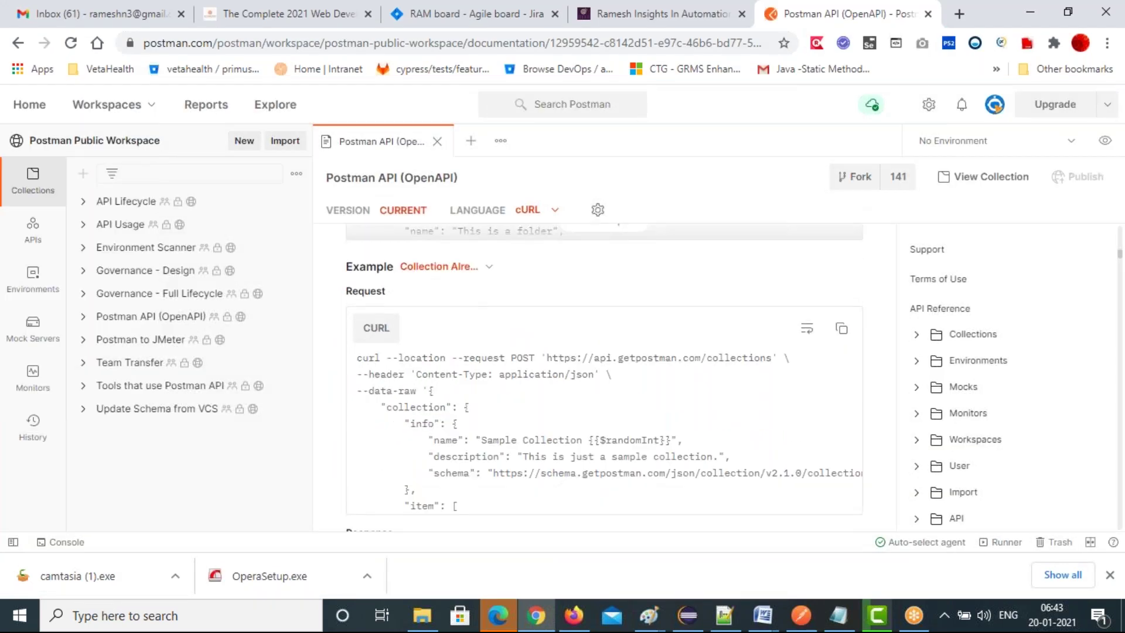
scroll(455, 463, down, 4)
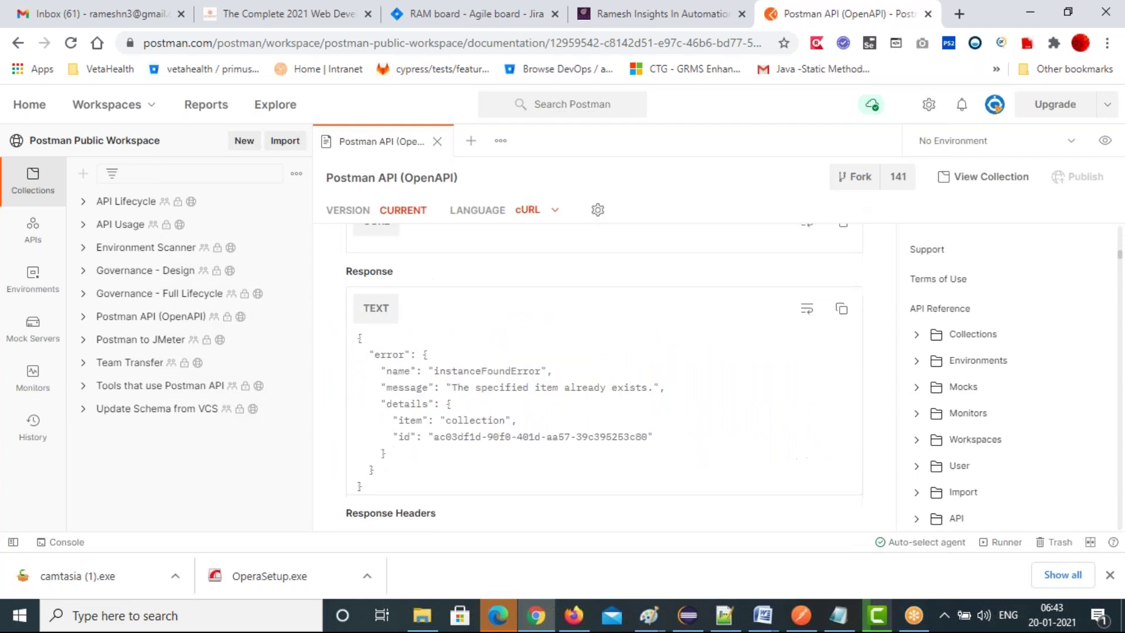
scroll(422, 387, down, 4)
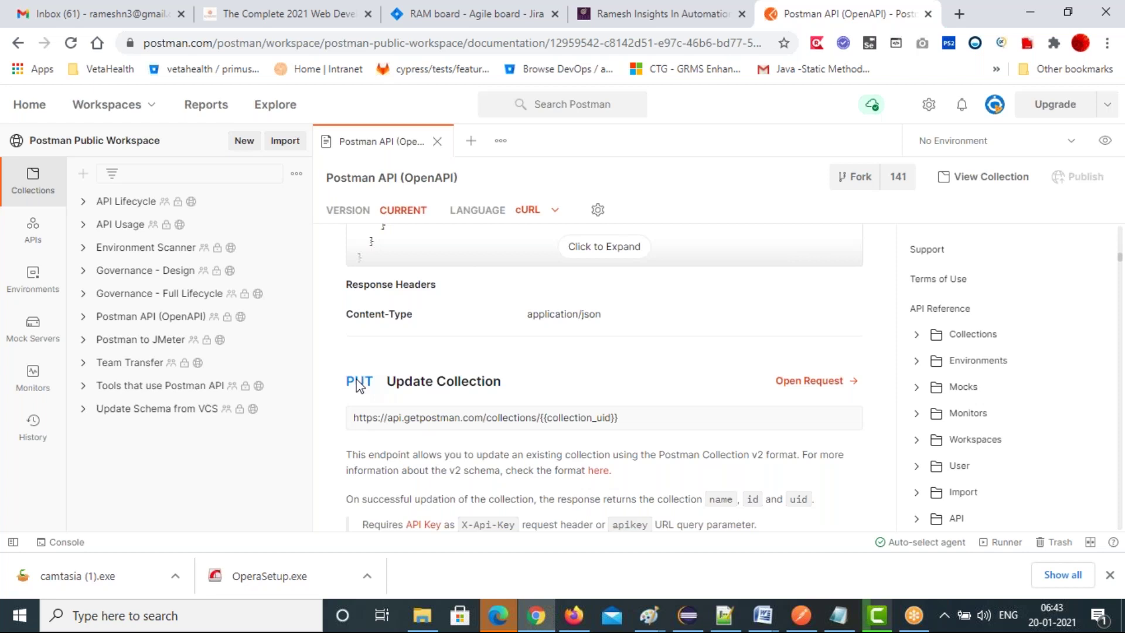
scroll(452, 385, down, 5)
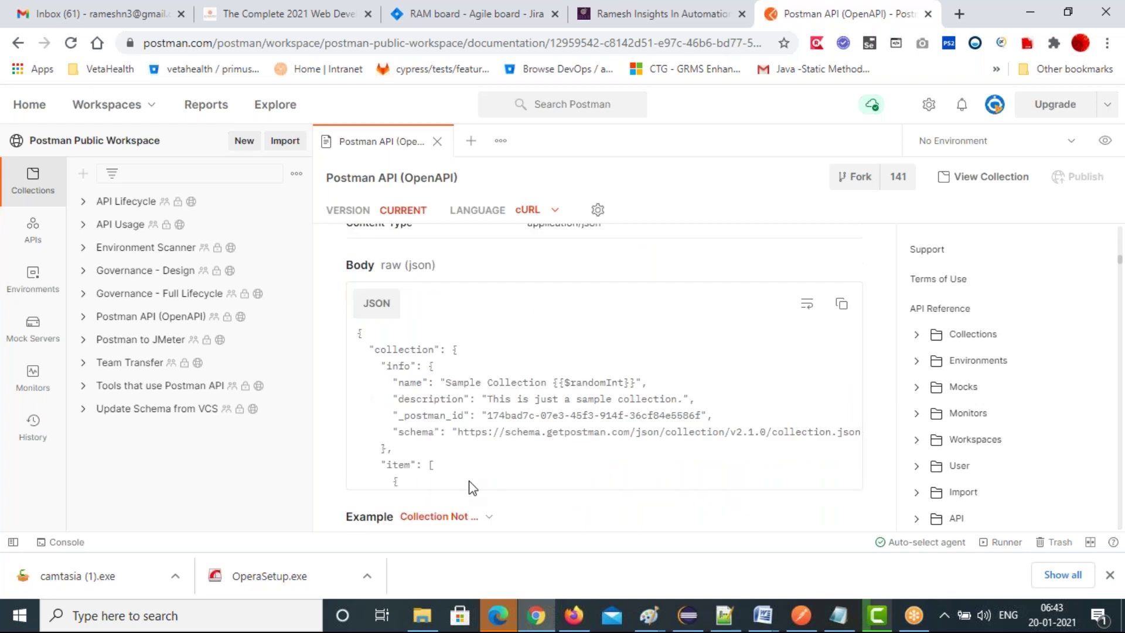
scroll(472, 488, down, 4)
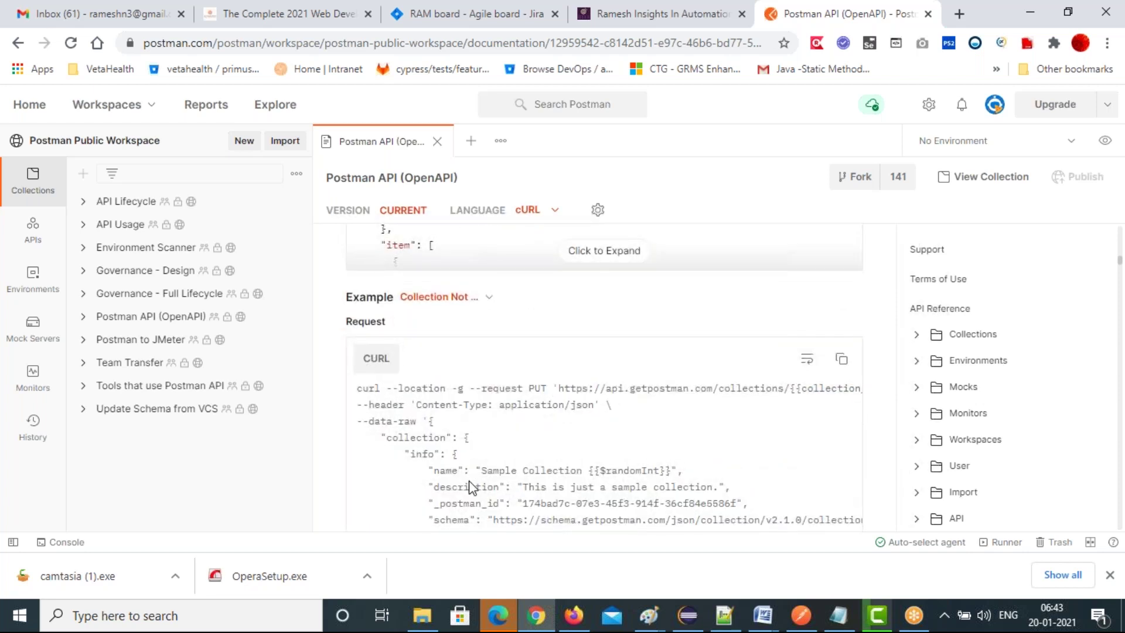
scroll(473, 487, down, 4)
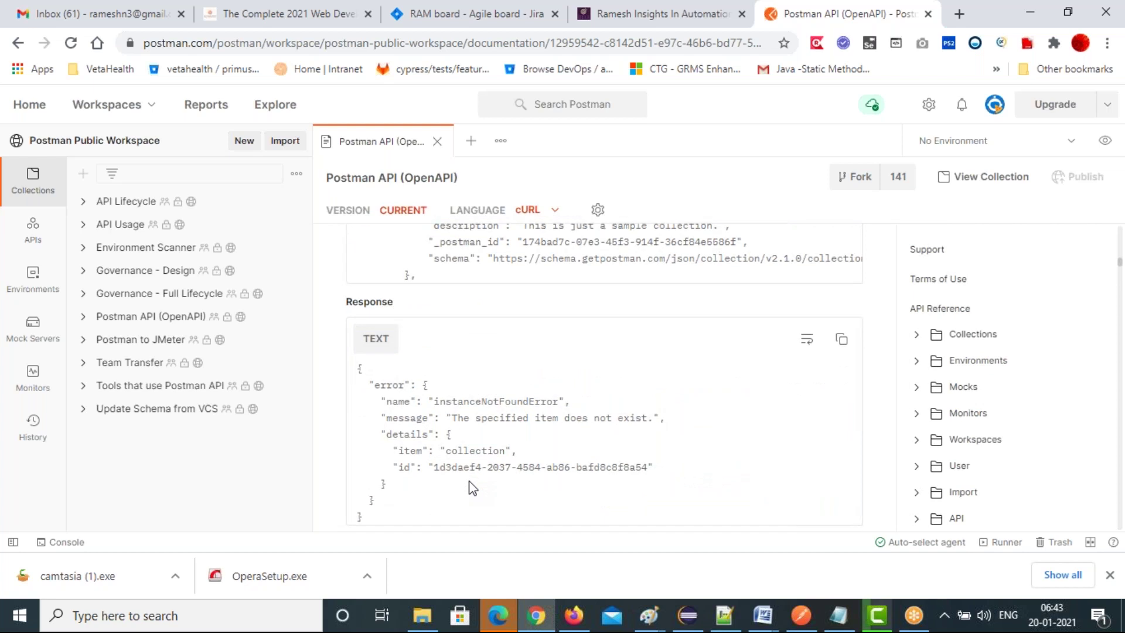
scroll(472, 488, down, 1)
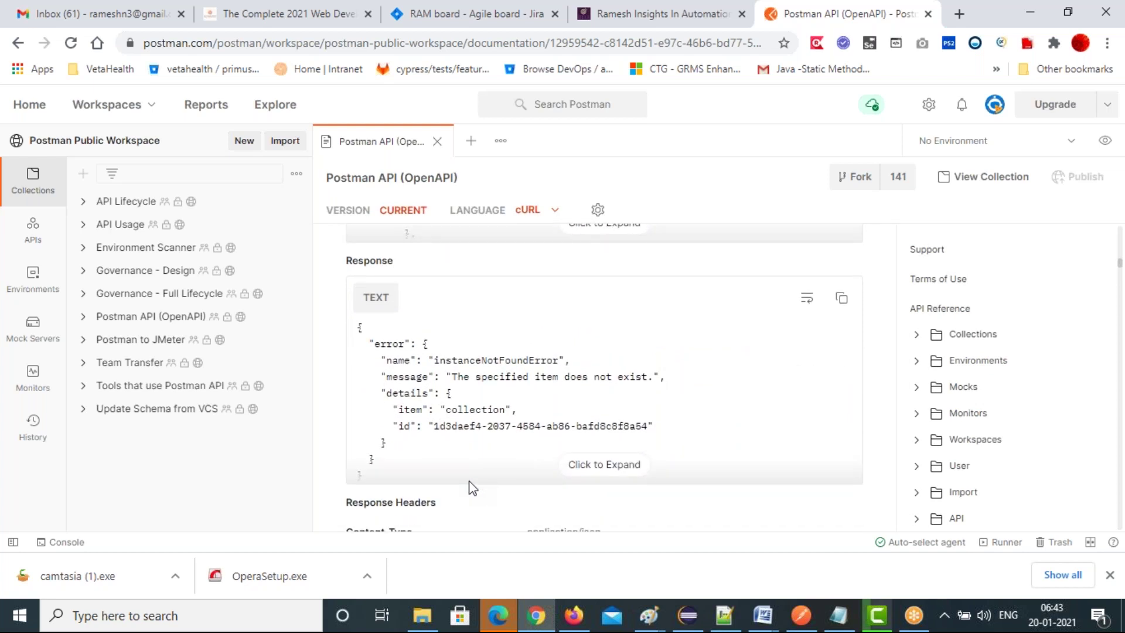
scroll(472, 487, up, 4)
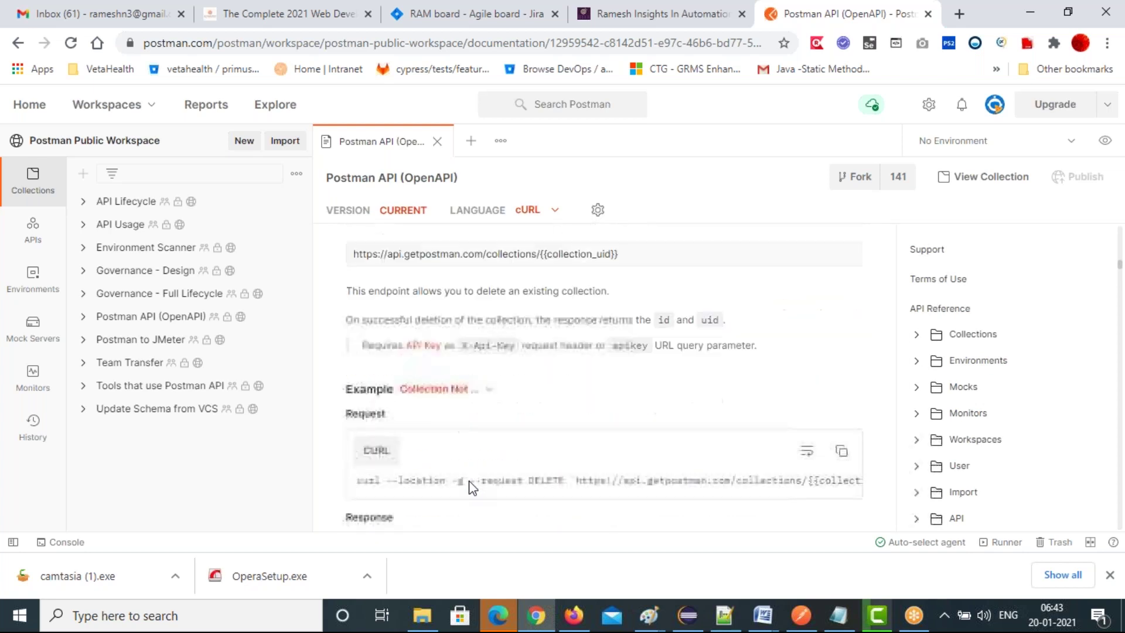
scroll(472, 487, down, 1)
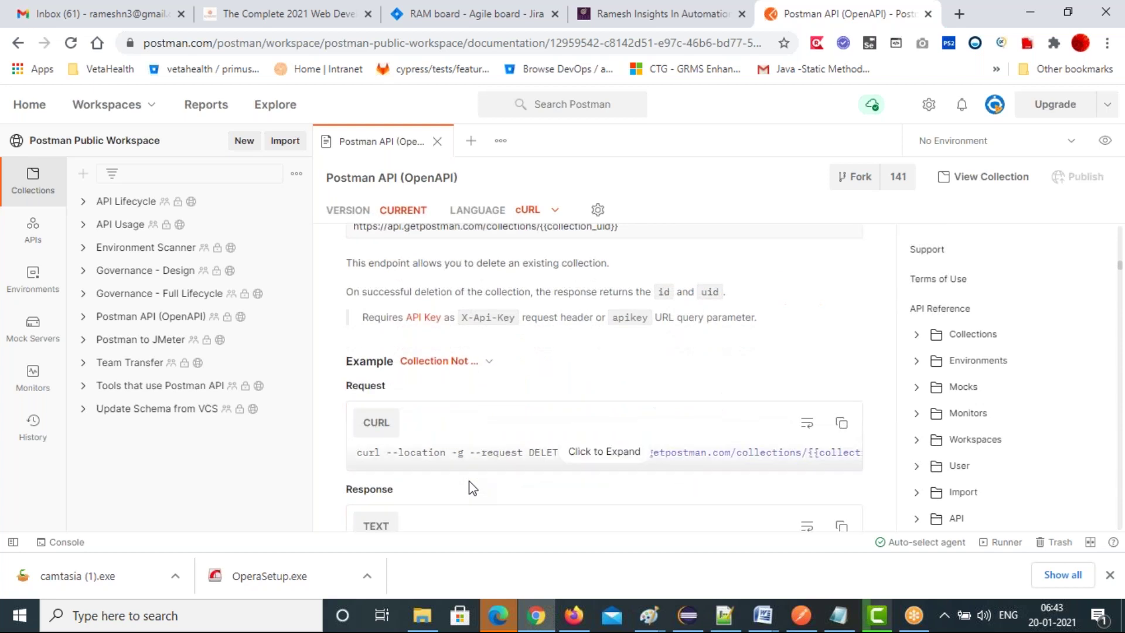
scroll(472, 487, up, 2)
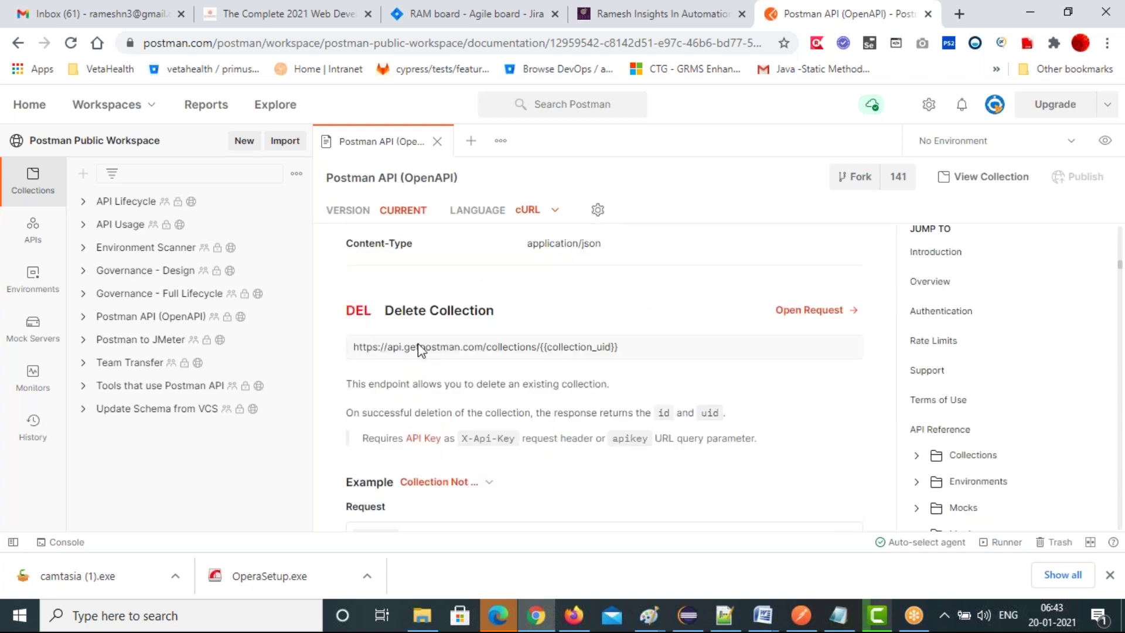
scroll(392, 317, up, 1)
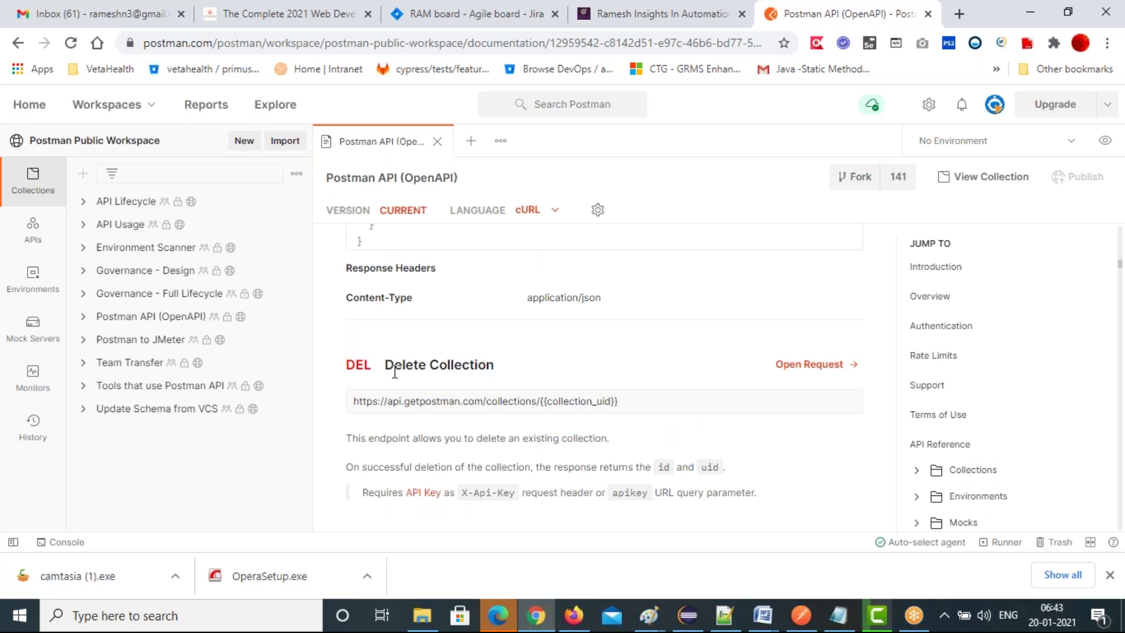
Examine the Delete Collection endpoint's name, request method, base URL and collection_uid parameter in the documentation.
drag(462, 364, 393, 366)
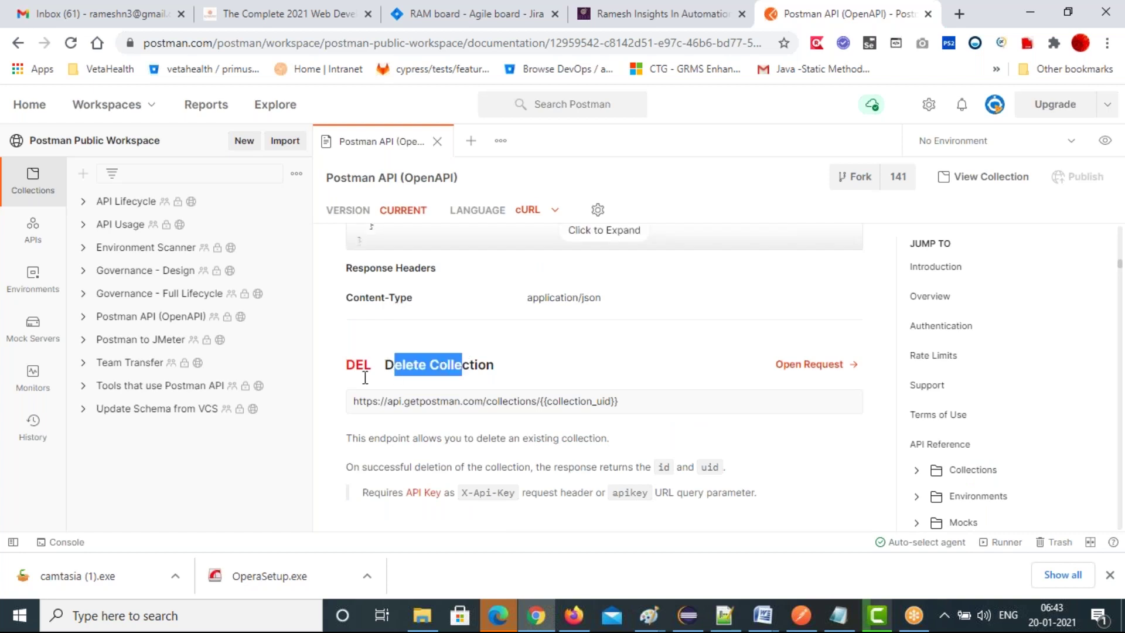
double_click(348, 362)
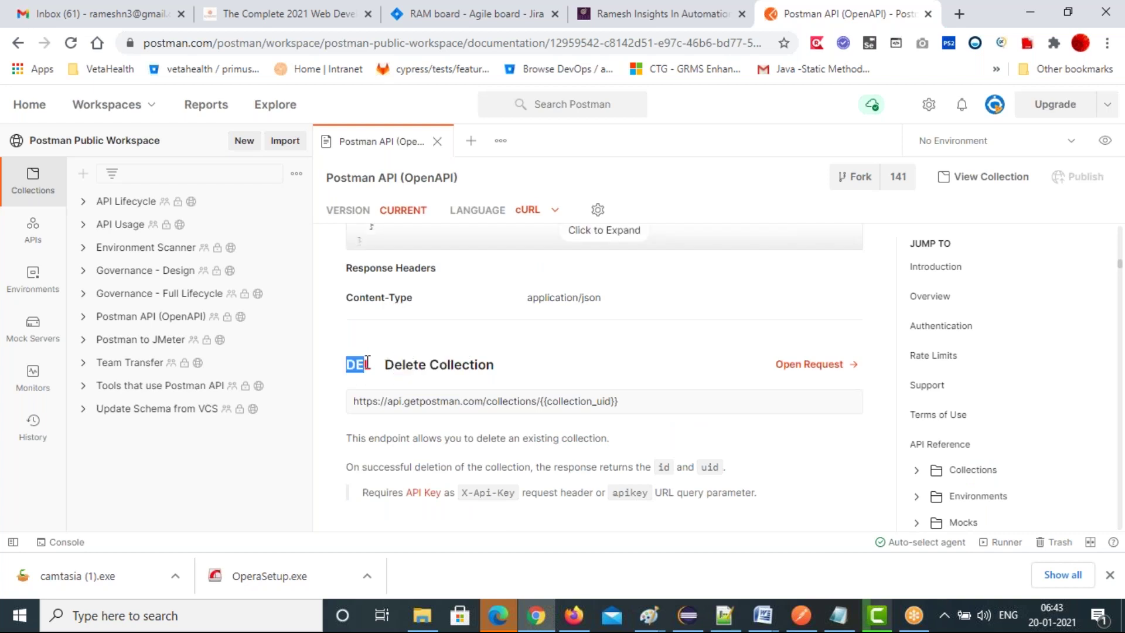
click(370, 402)
drag(524, 404, 540, 404)
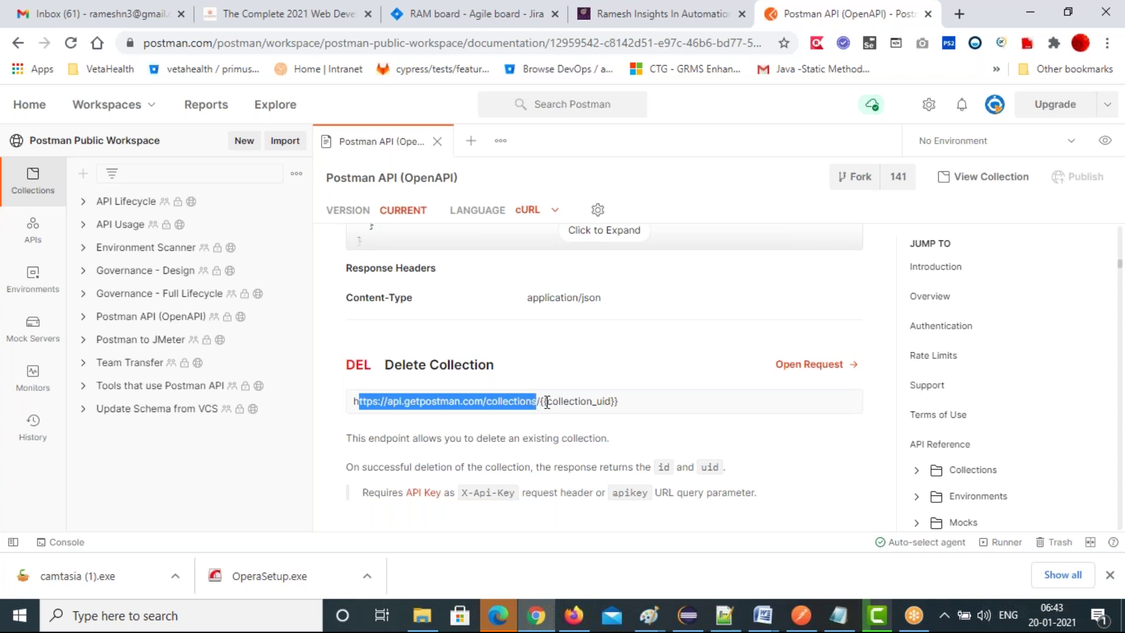
click(624, 401)
drag(624, 402, 544, 402)
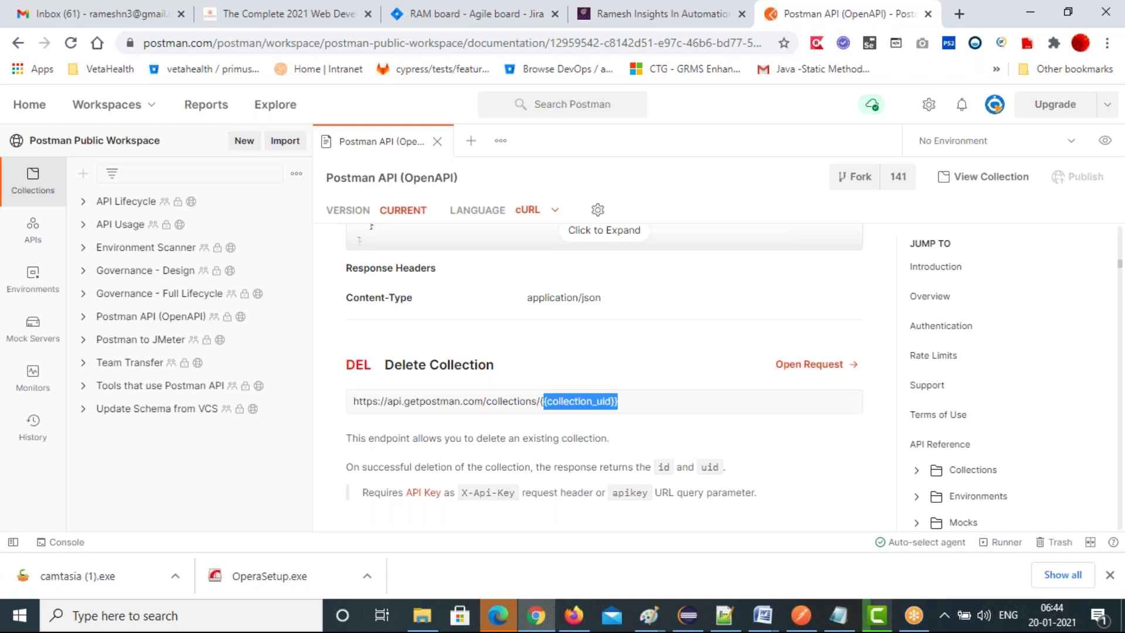
Switch to the Postman app, duplicate the UpdateCollection request, and set the copy's method to DELETE.
key(alt+Tab)
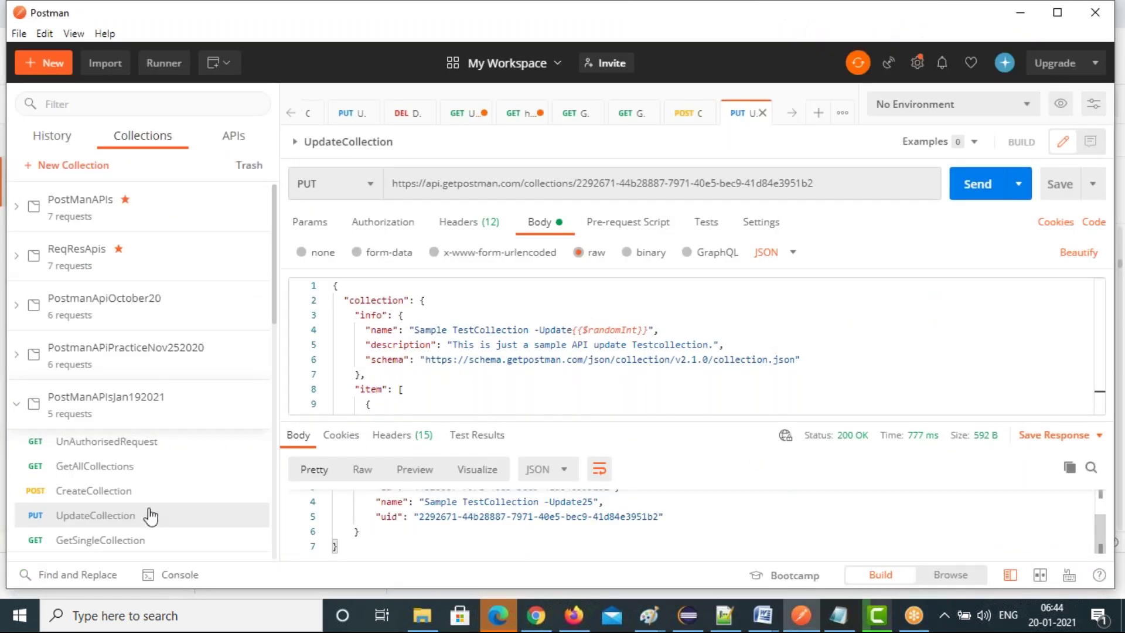
mouse_move(256, 523)
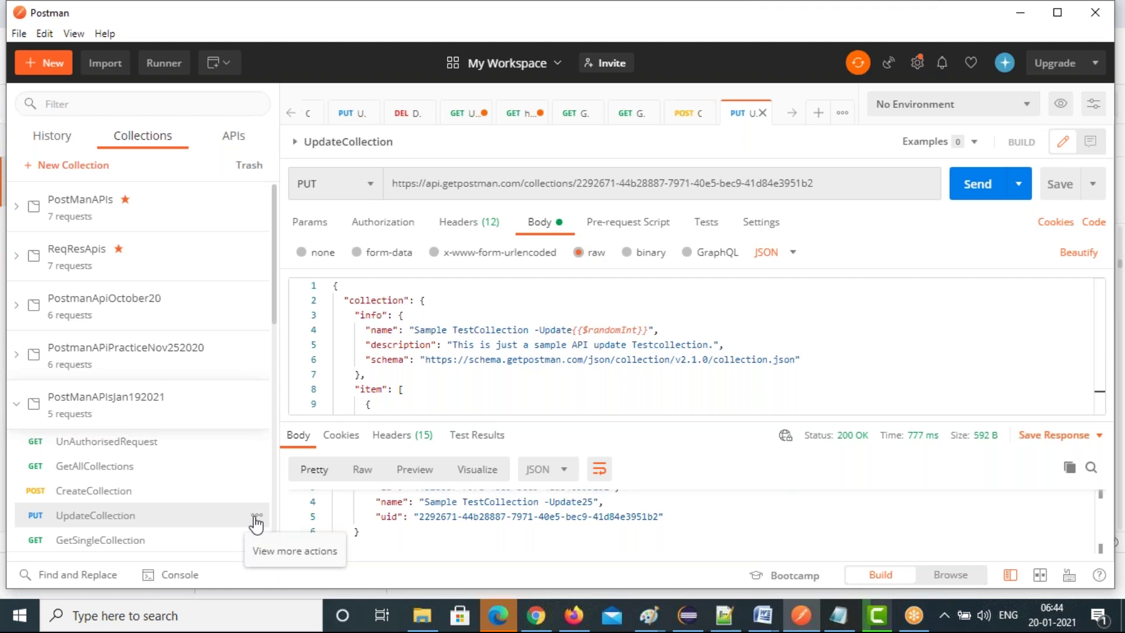
click(256, 519)
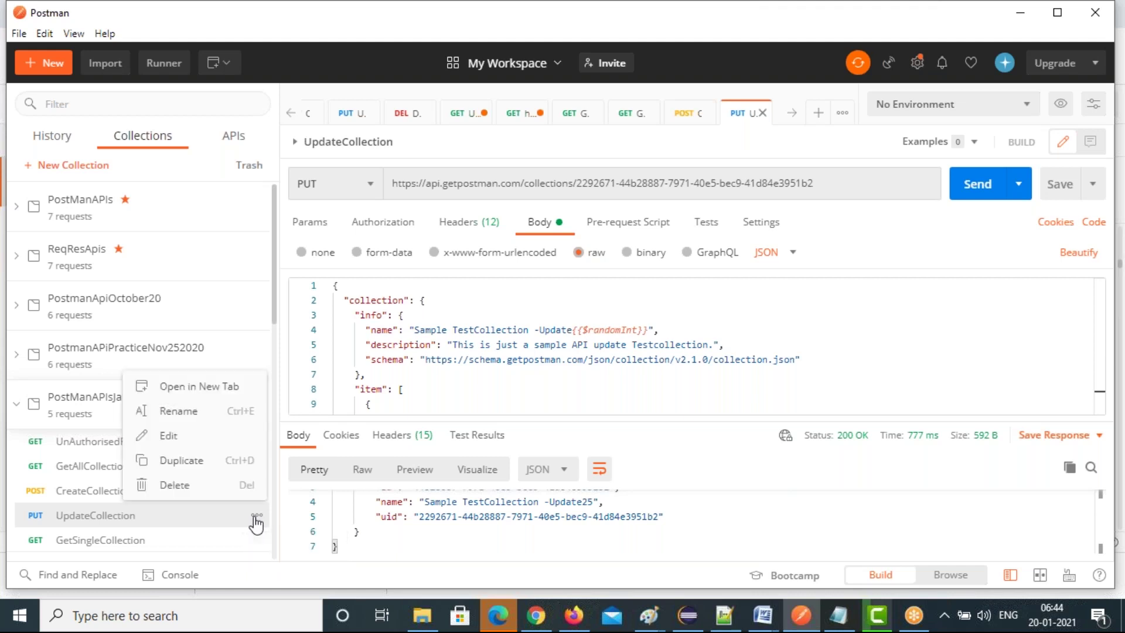
click(186, 466)
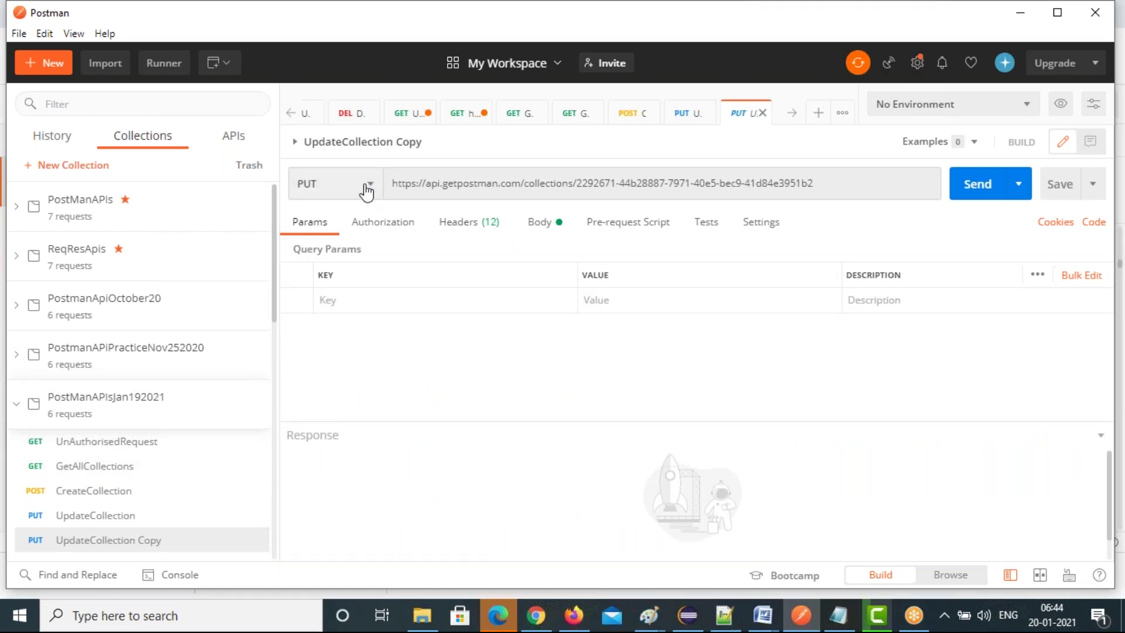
click(367, 189)
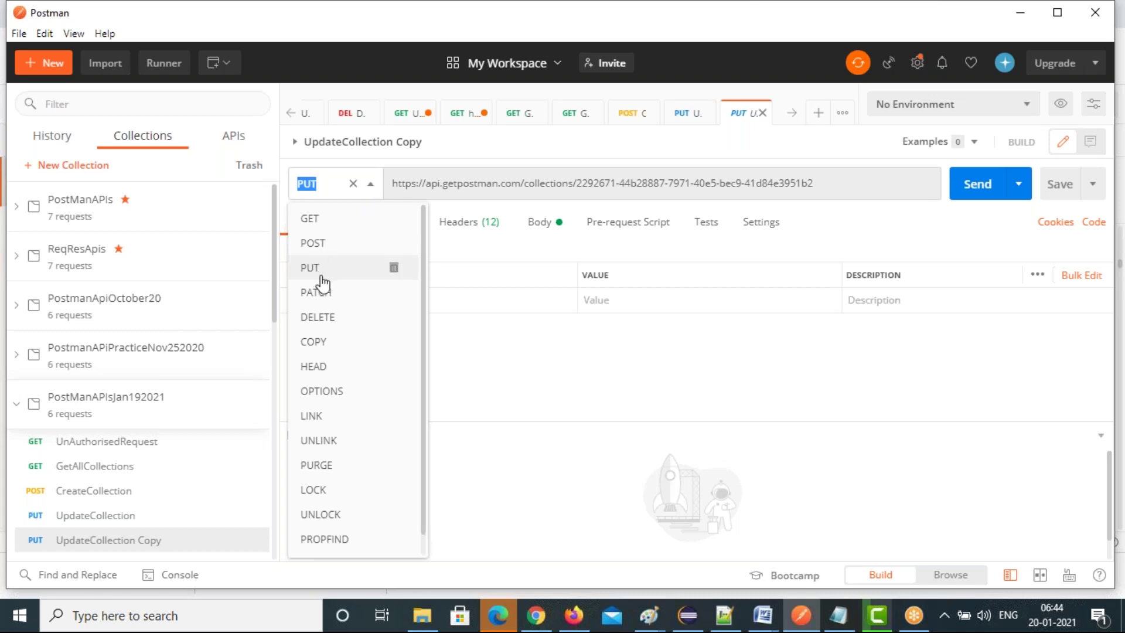
click(324, 324)
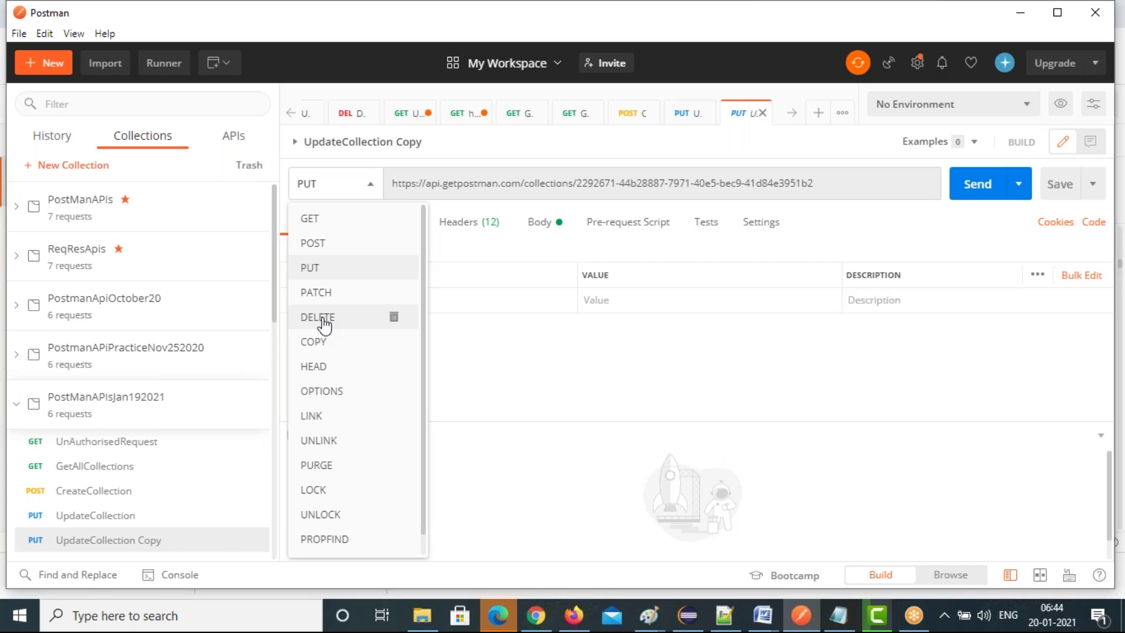
click(324, 324)
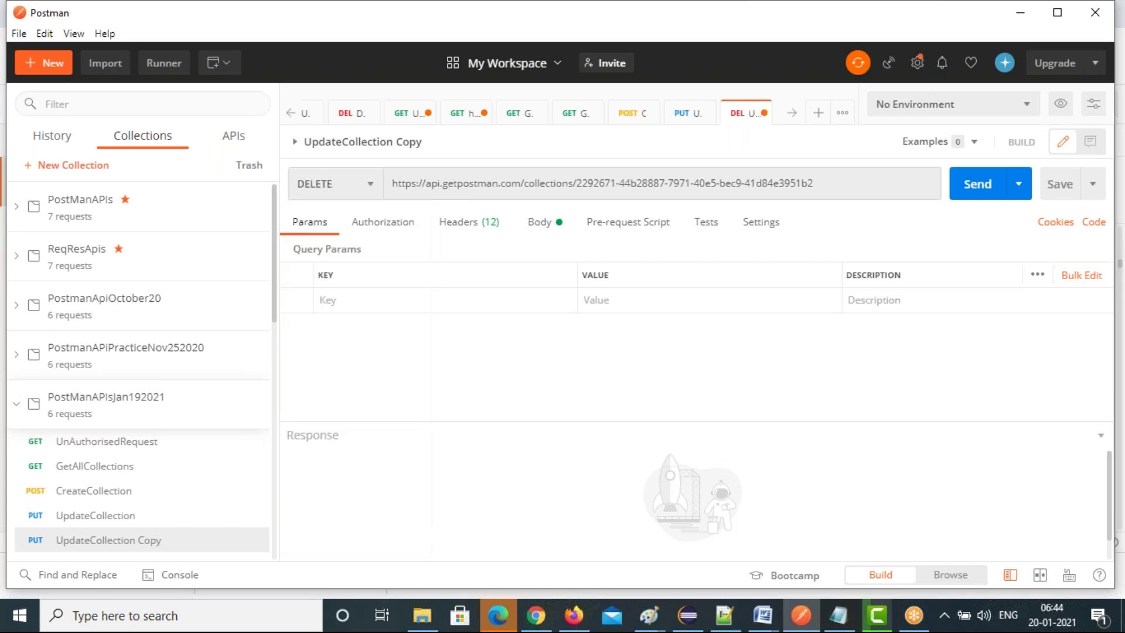
Rename the UpdateCollection Copy request as DeleteCollection and save it.
right_click(178, 543)
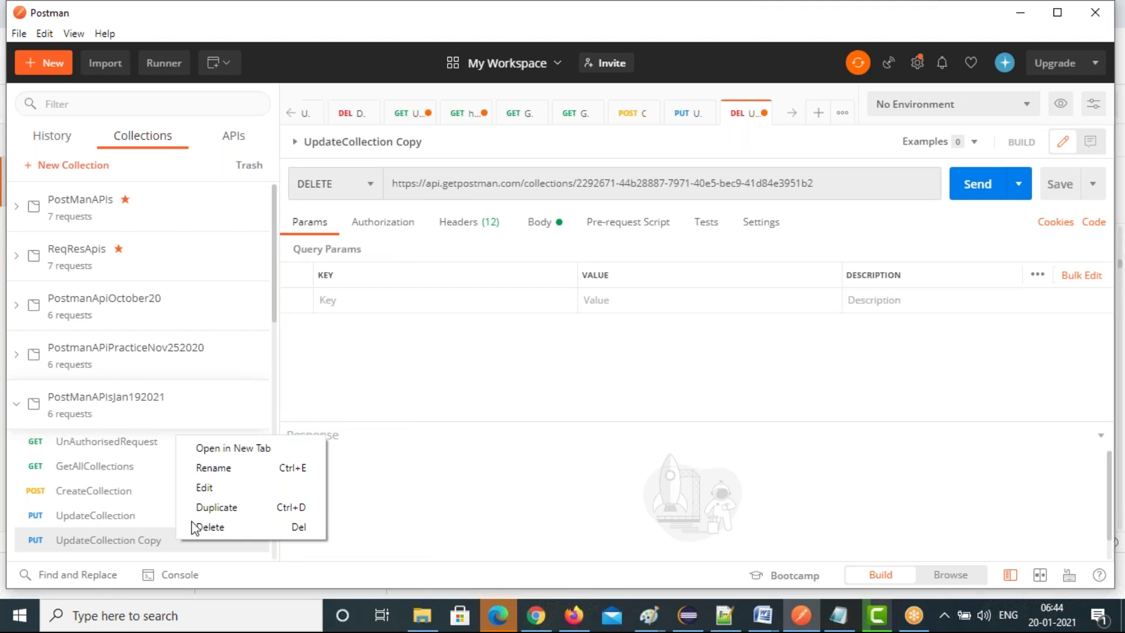
click(221, 468)
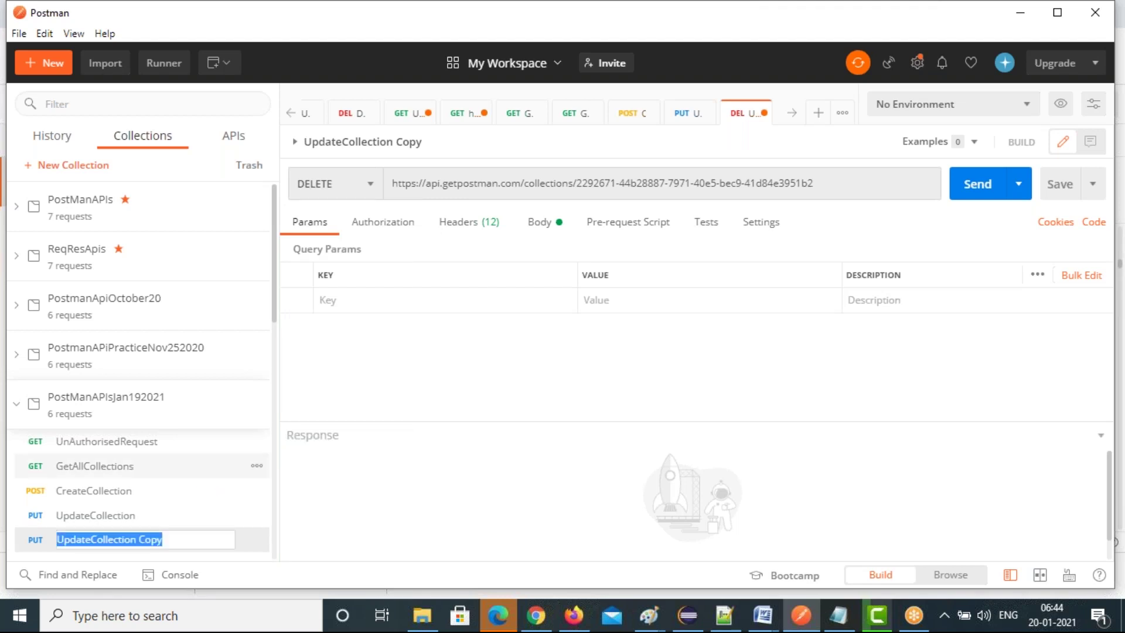
text(Dele)
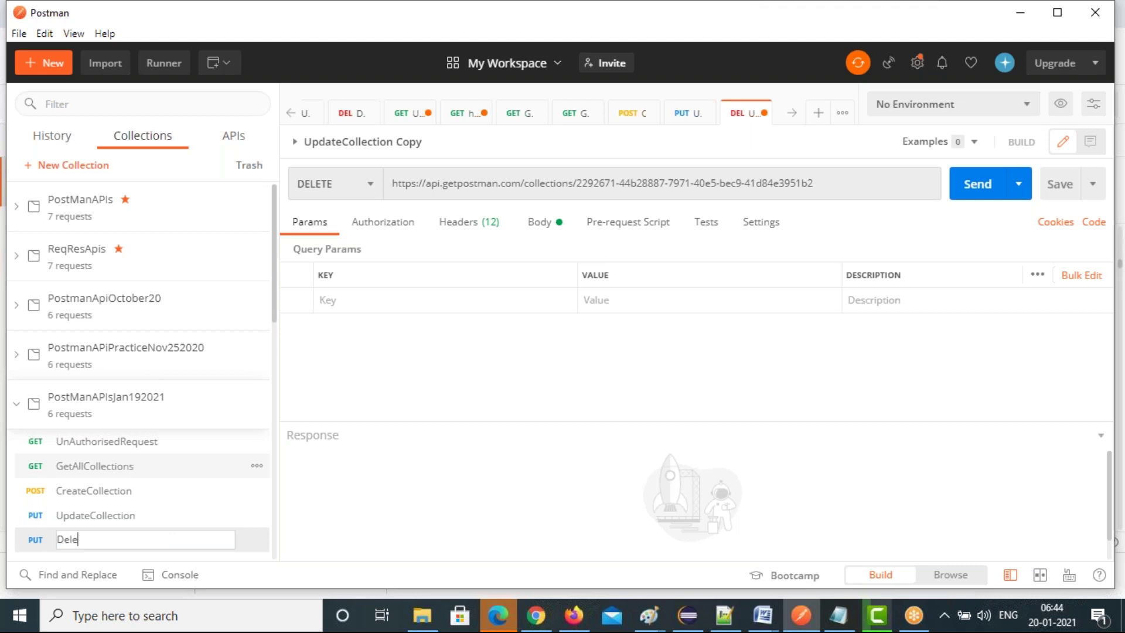
text(teCollection)
key(Return)
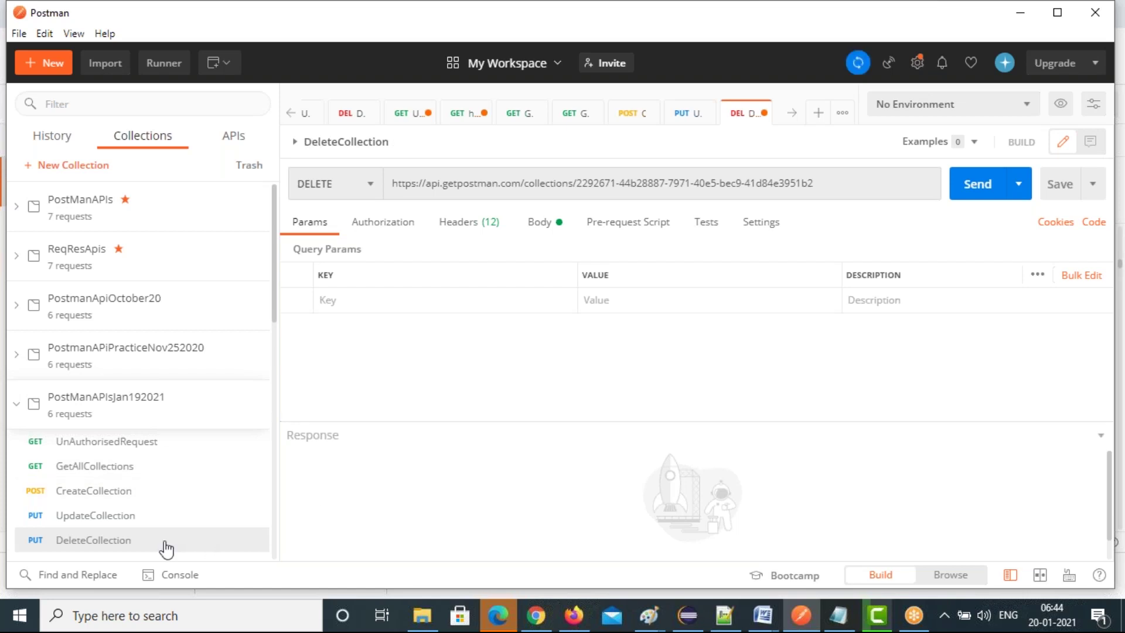
key(ctrl+s)
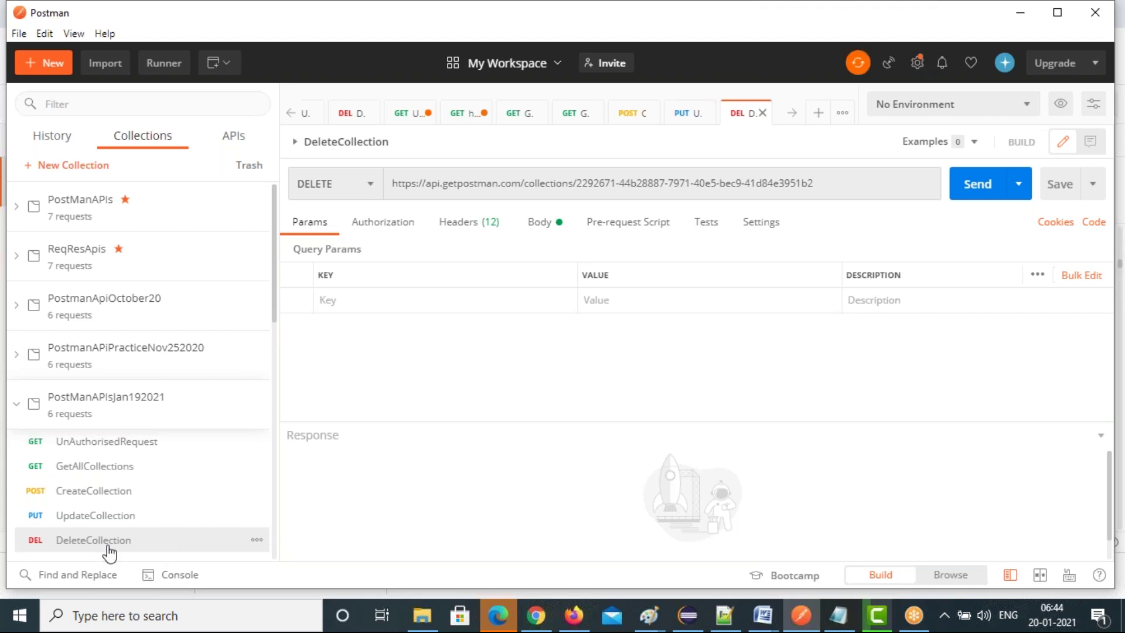
Review the DeleteCollection request's headers and set its body type to none.
scroll(110, 553, down, 3)
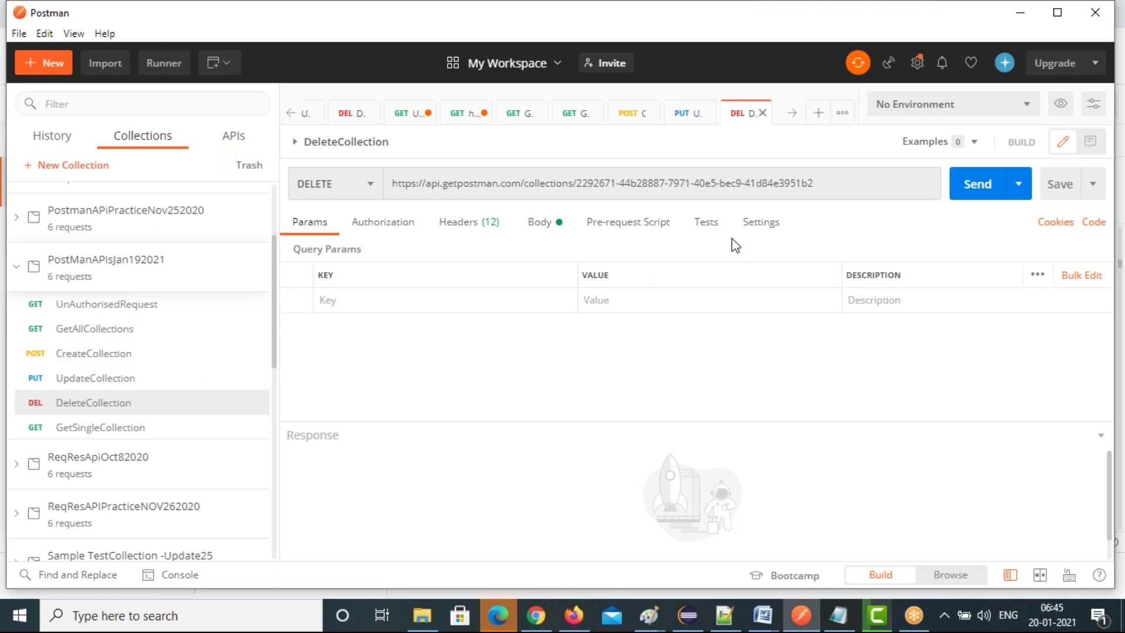
click(469, 228)
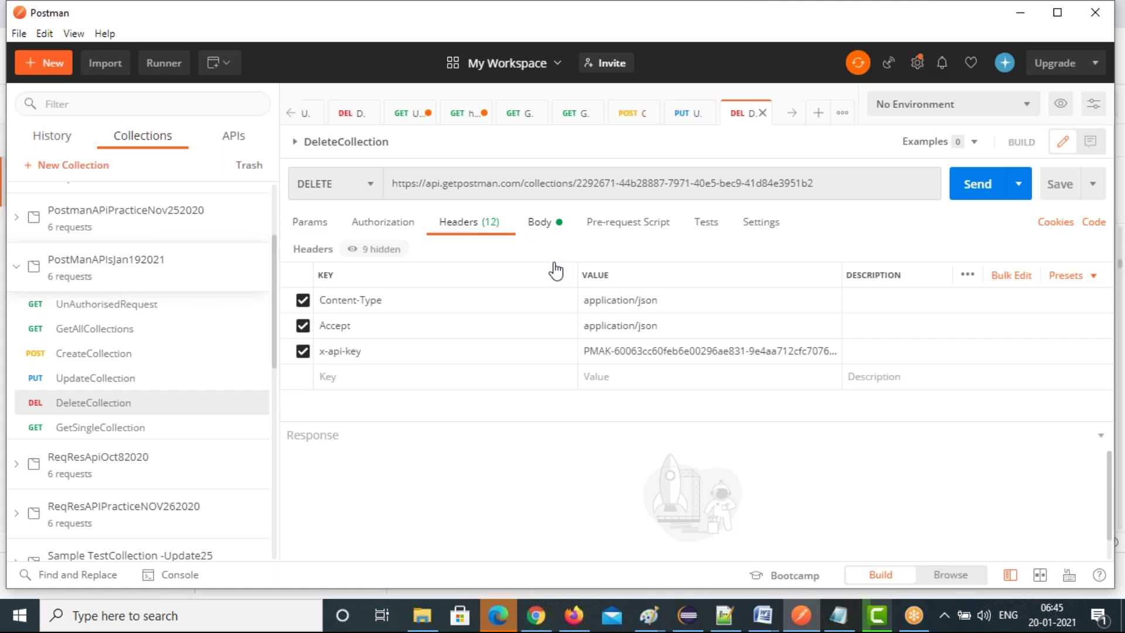
click(540, 222)
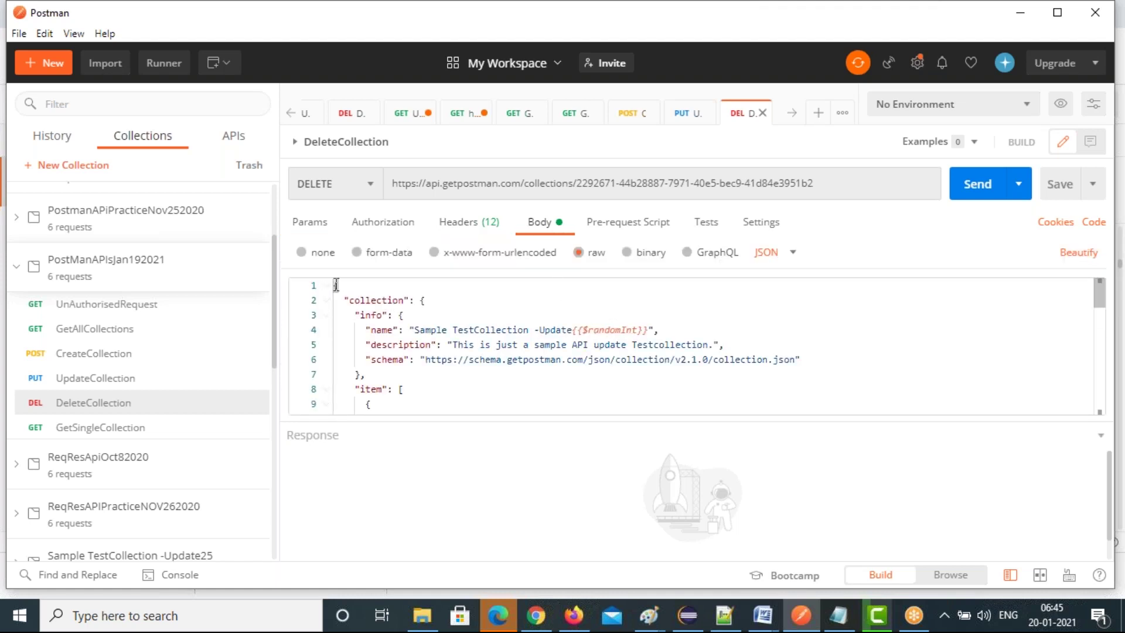
click(301, 253)
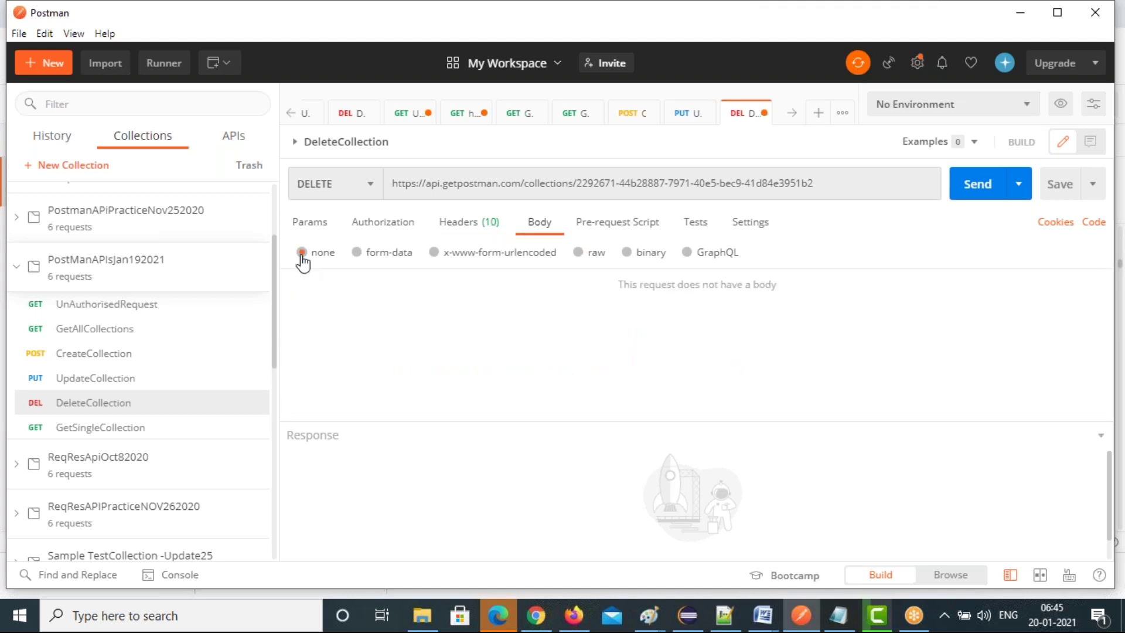
Check the DeleteCollection request's headers and the collection uid in its URL, and send the request.
click(463, 228)
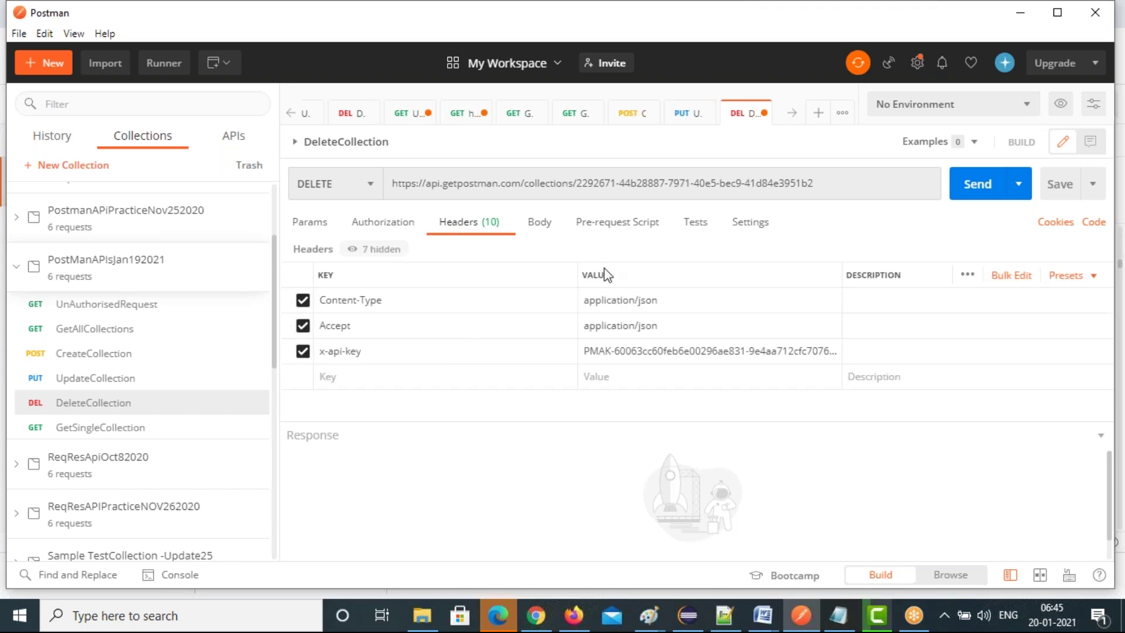
drag(578, 183, 820, 182)
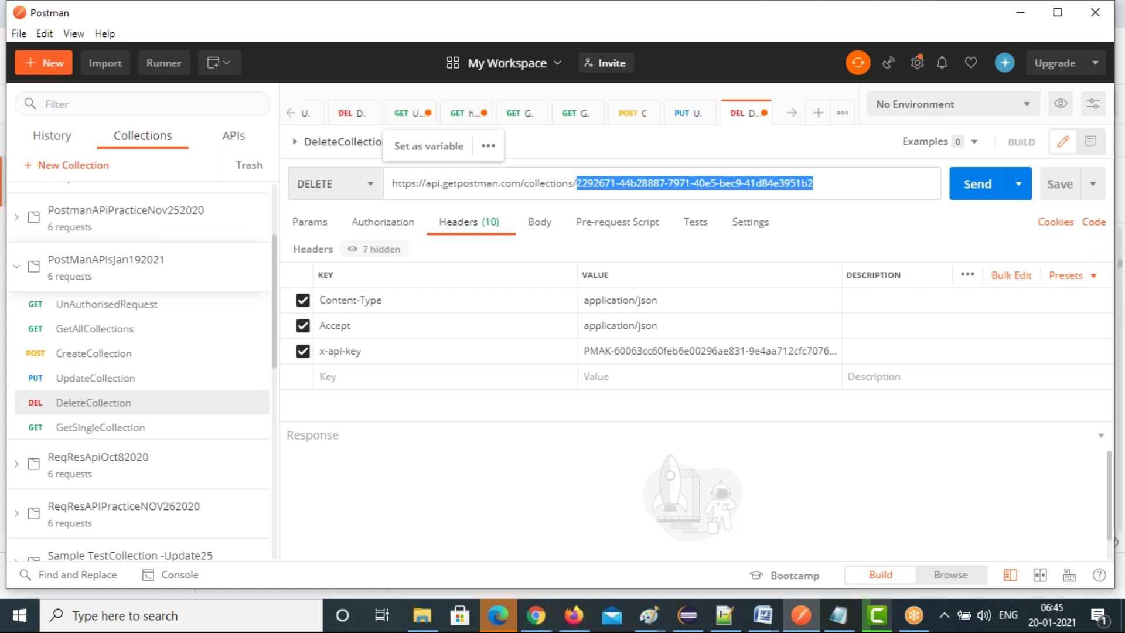
click(980, 195)
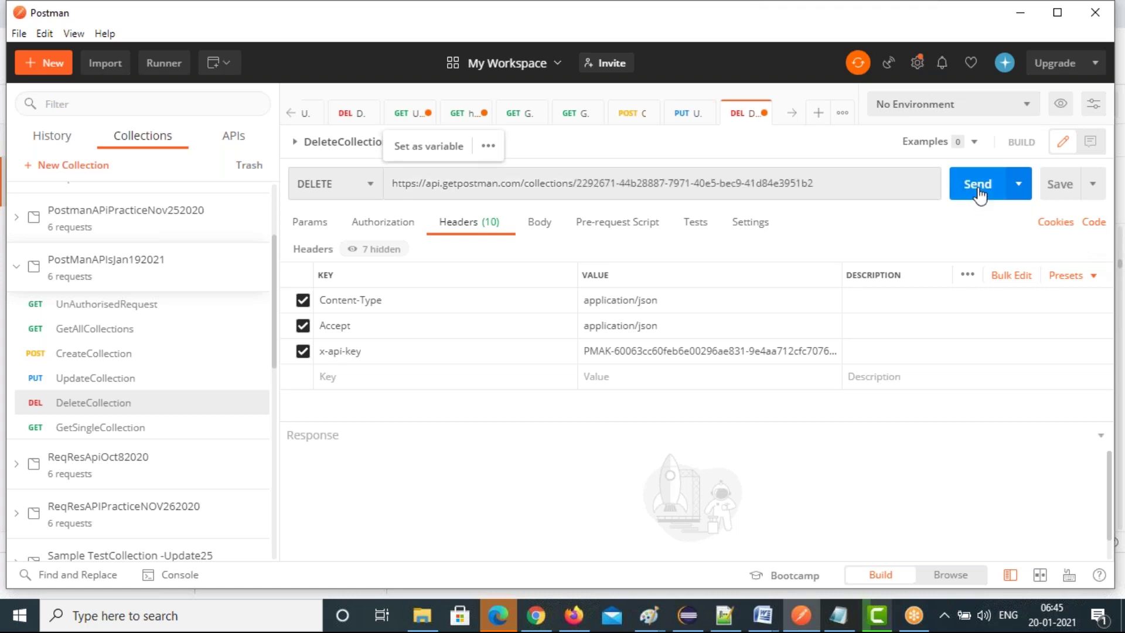
Send the DeleteCollection request and review the id and uid in its response body.
click(980, 193)
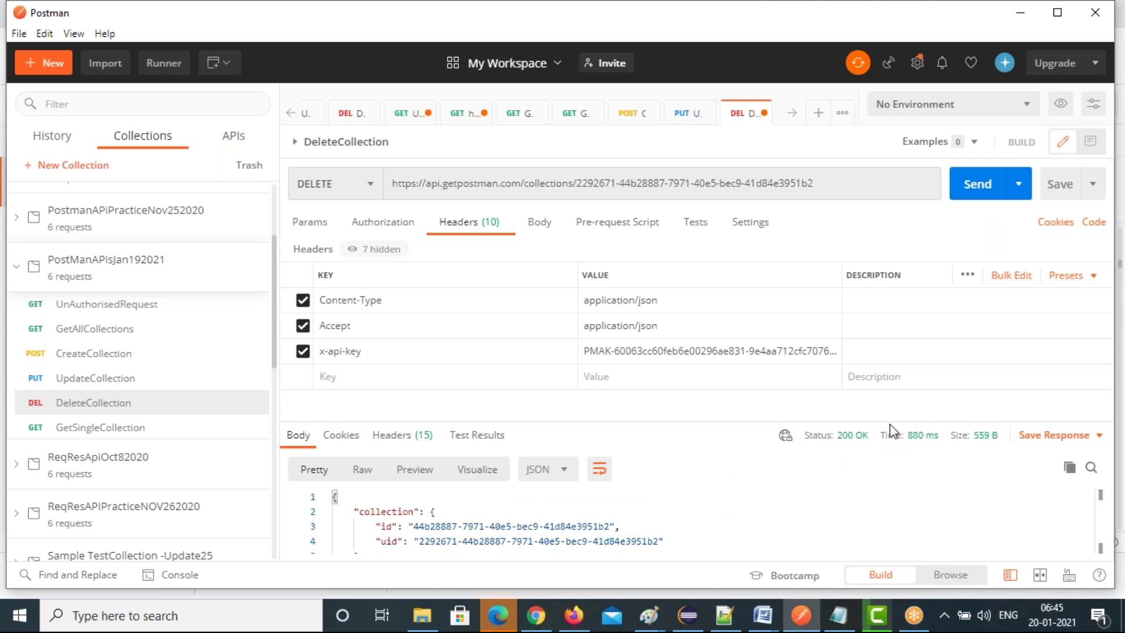
scroll(399, 528, down, 1)
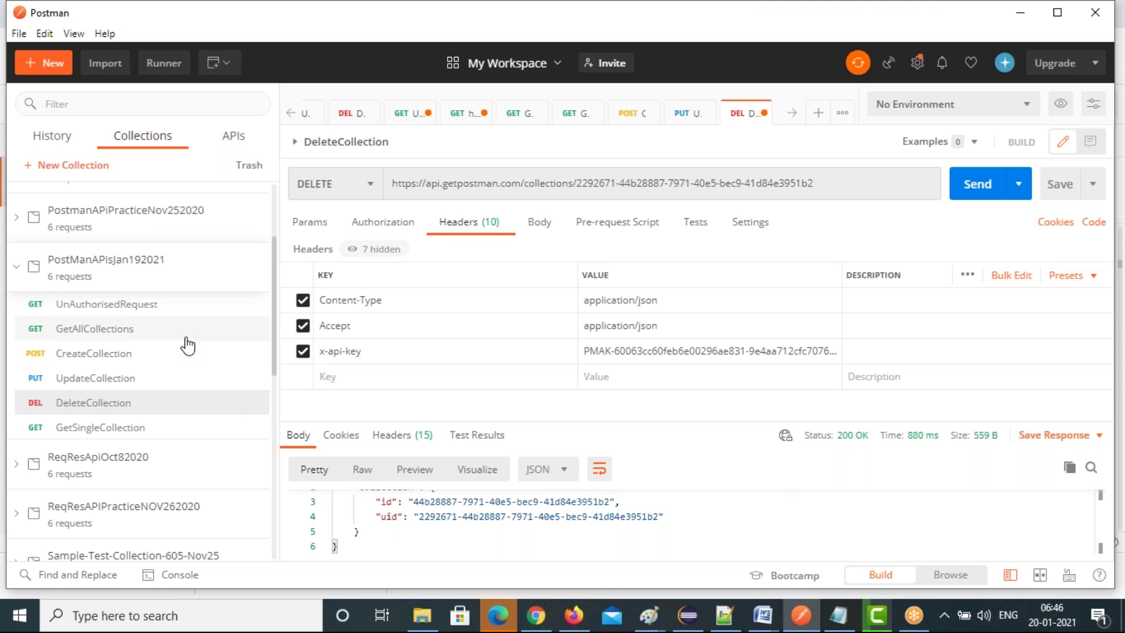
Open the PostManAPIsJan192021 collection in the Collection Runner and run all of its requests with no environment.
scroll(187, 346, up, 2)
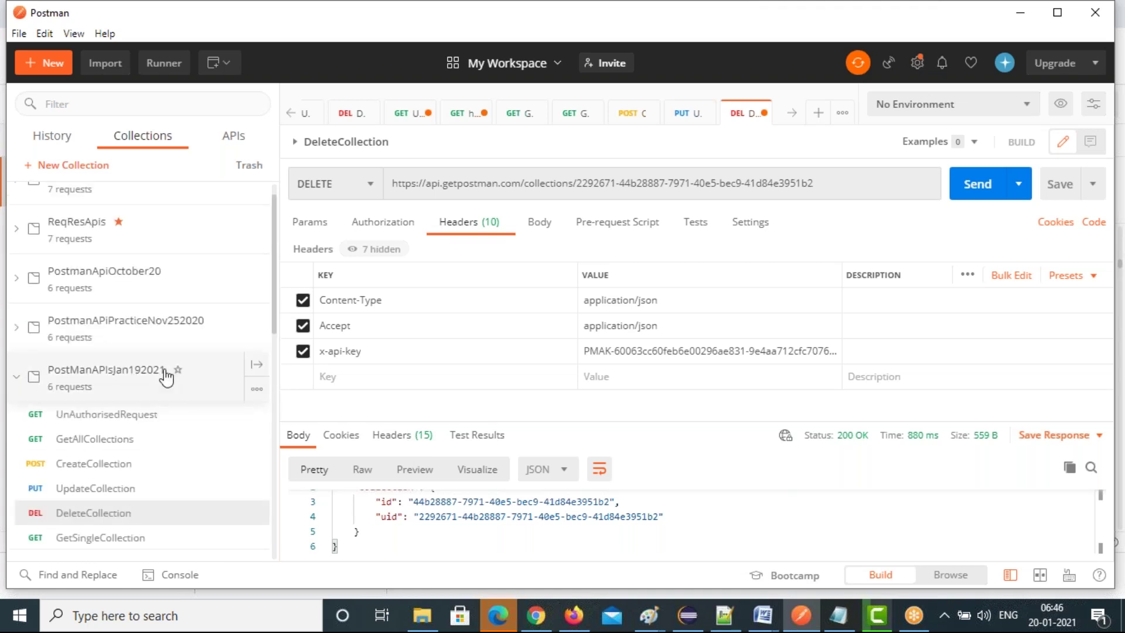
click(256, 366)
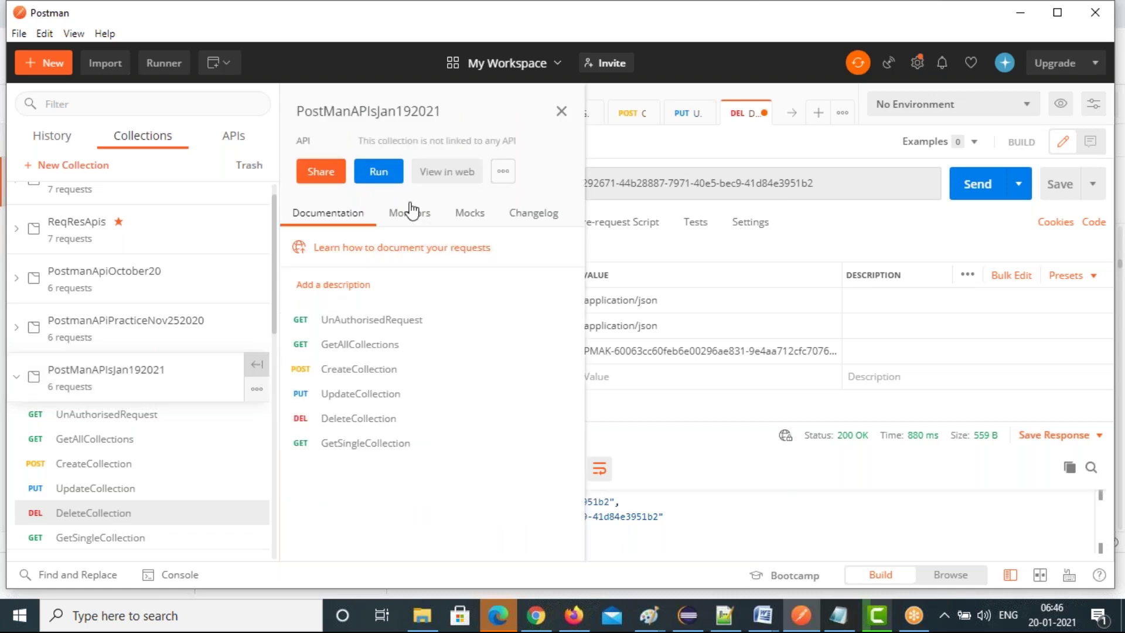
click(377, 176)
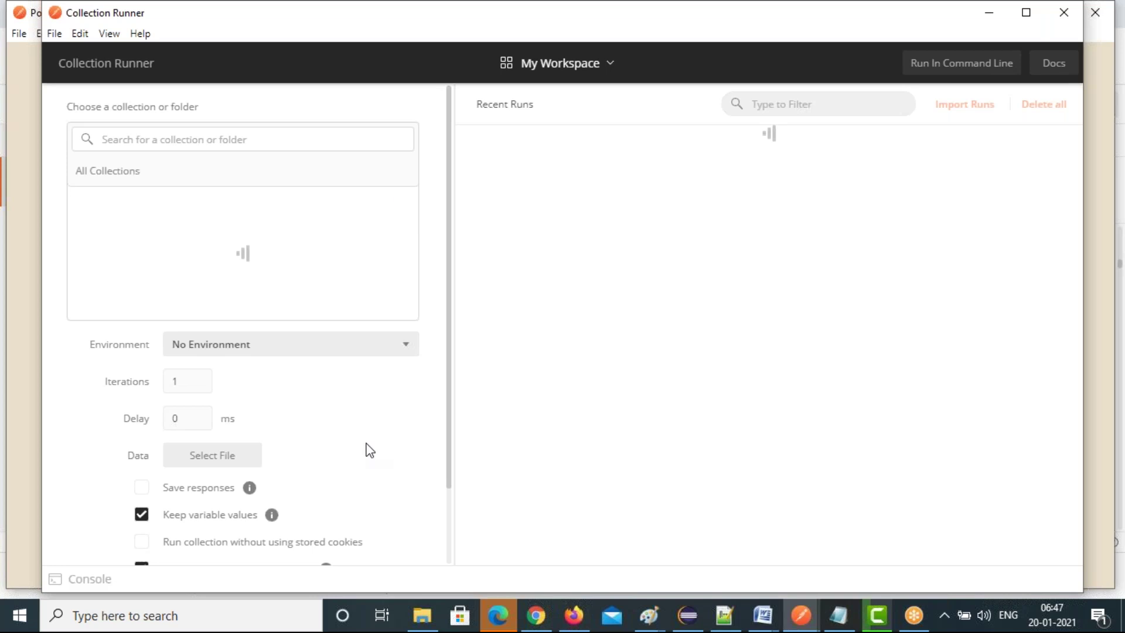
scroll(366, 450, down, 3)
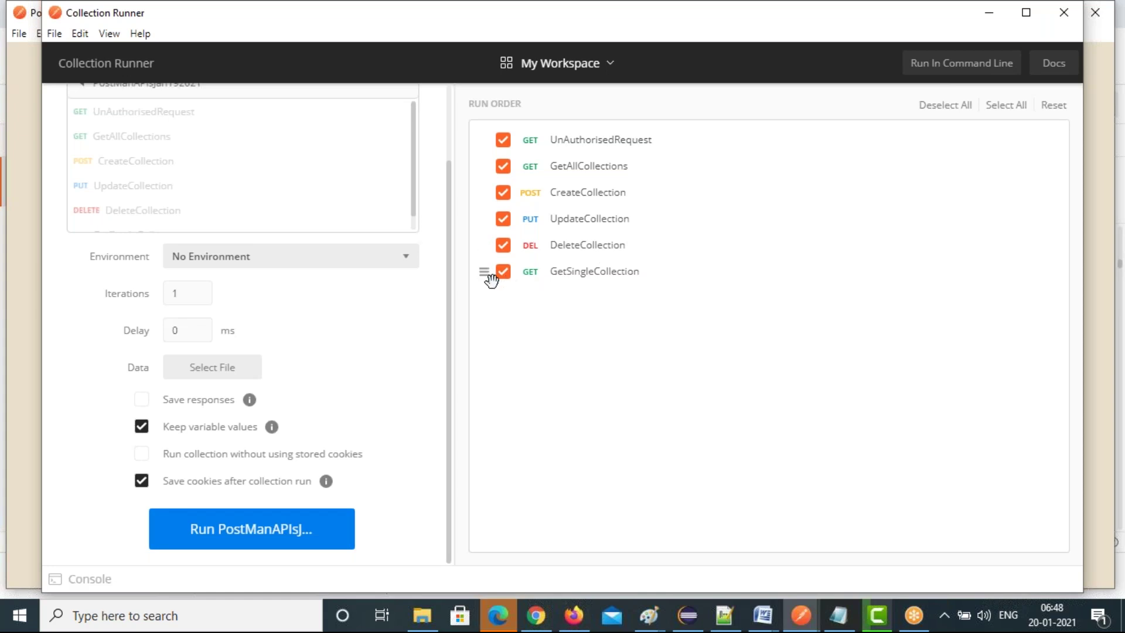
drag(499, 279, 502, 276)
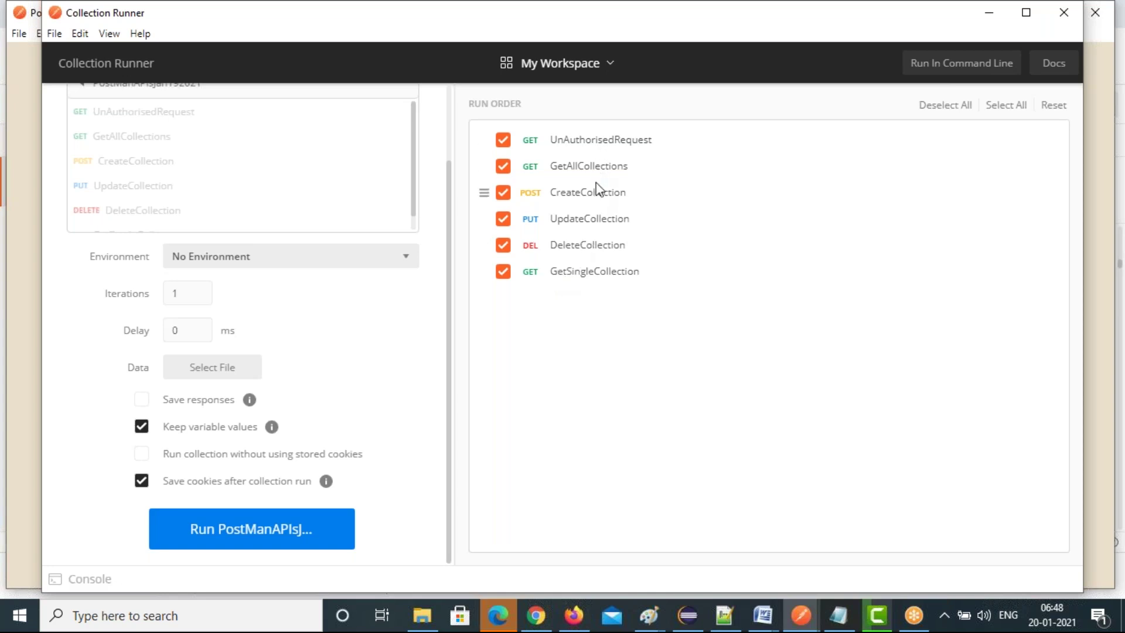
click(273, 535)
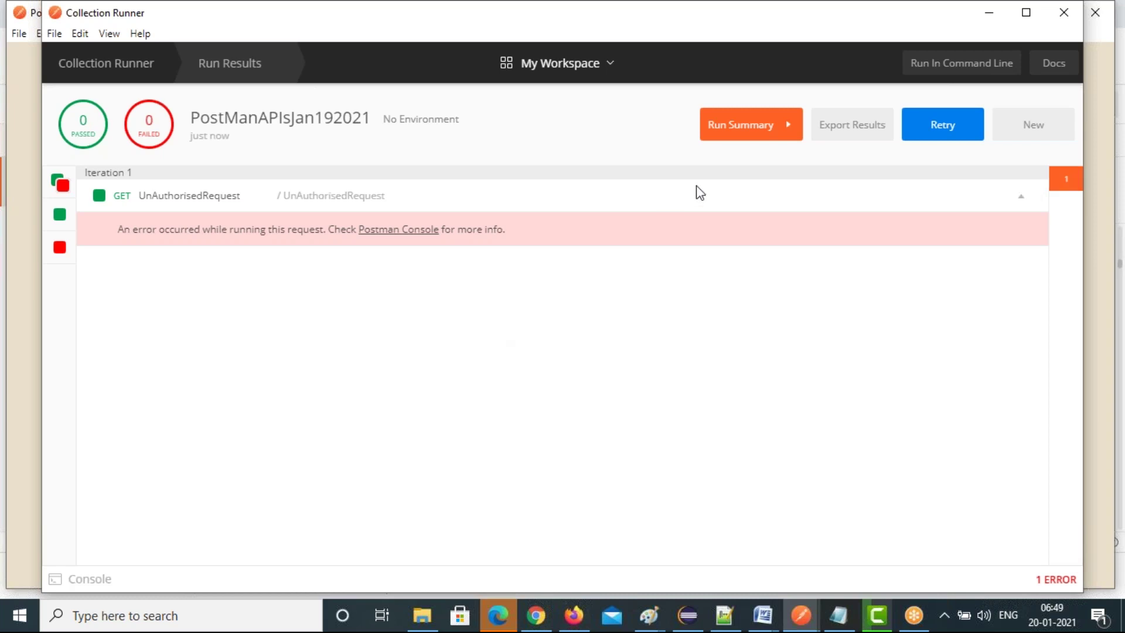
Retry the PostManAPIsJan192021 collection run and examine the GET error details in the Postman Console.
click(936, 128)
click(409, 230)
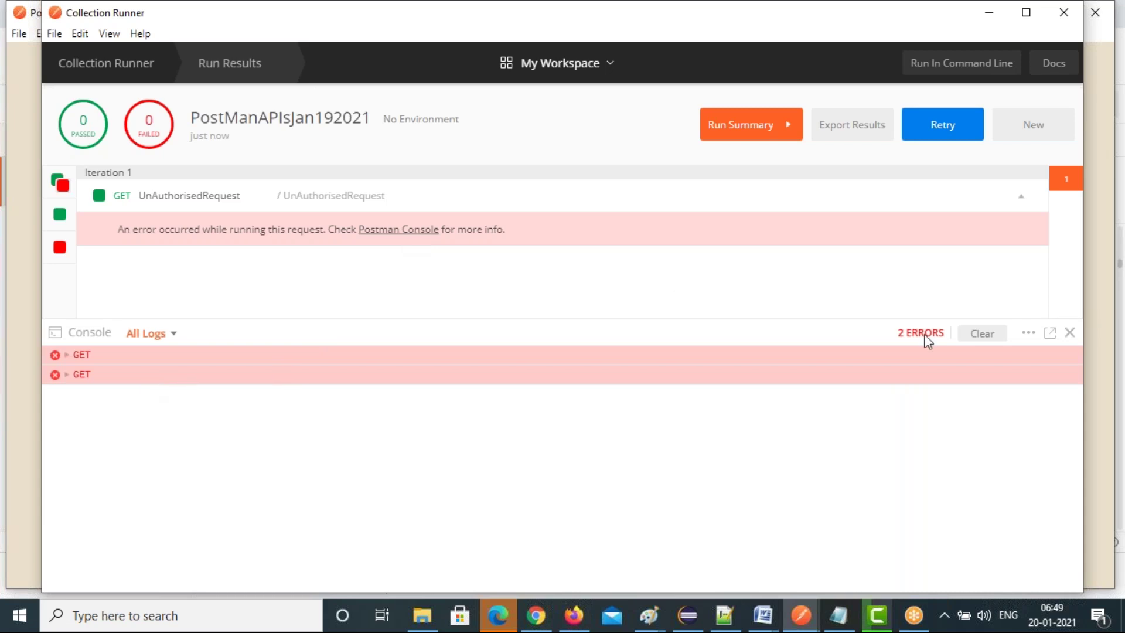
click(67, 359)
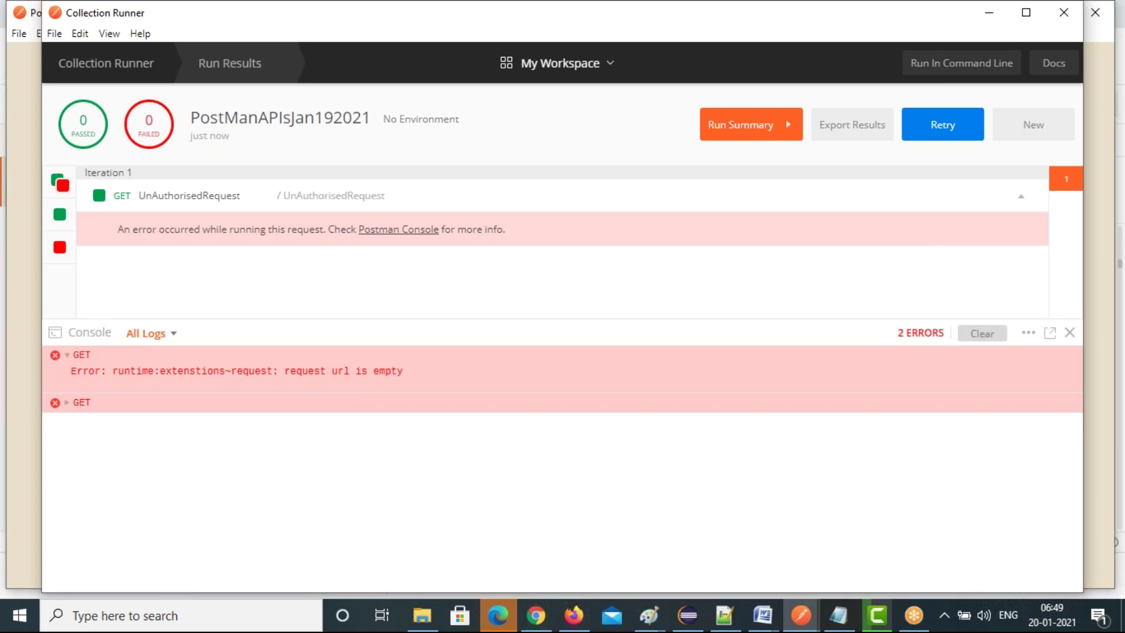
click(68, 403)
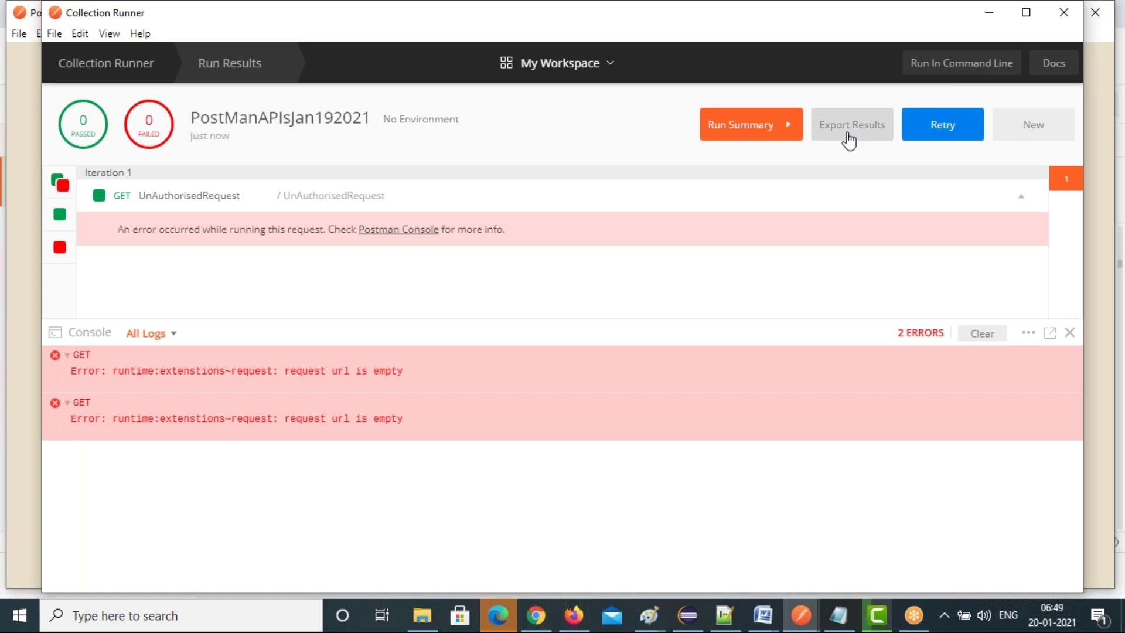
click(945, 126)
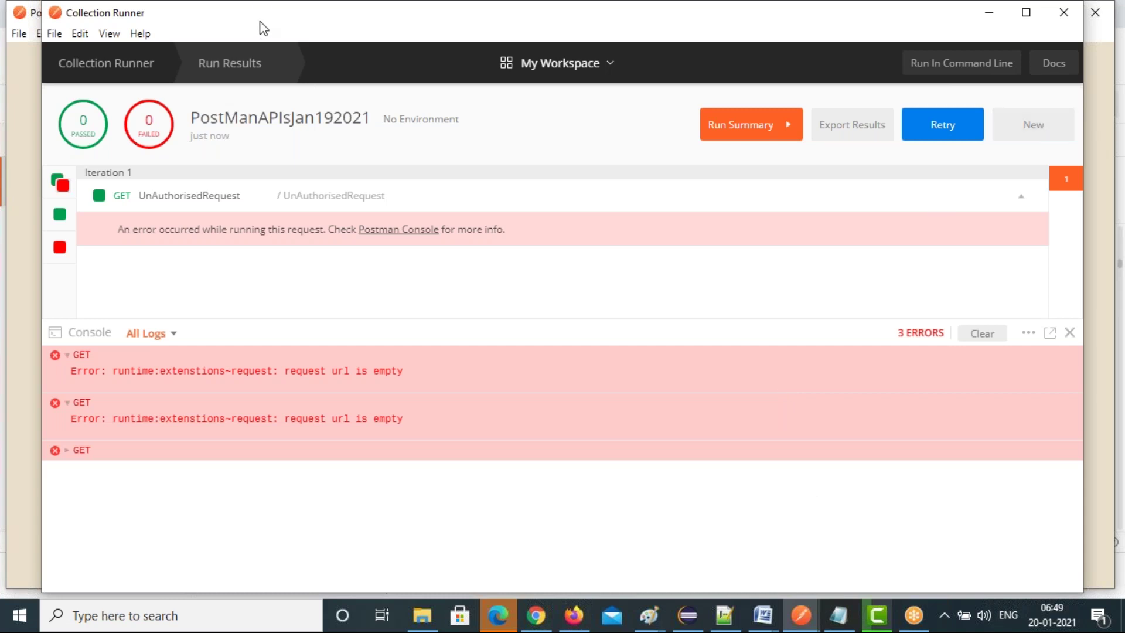
Close the Collection Runner window.
drag(259, 47, 225, 177)
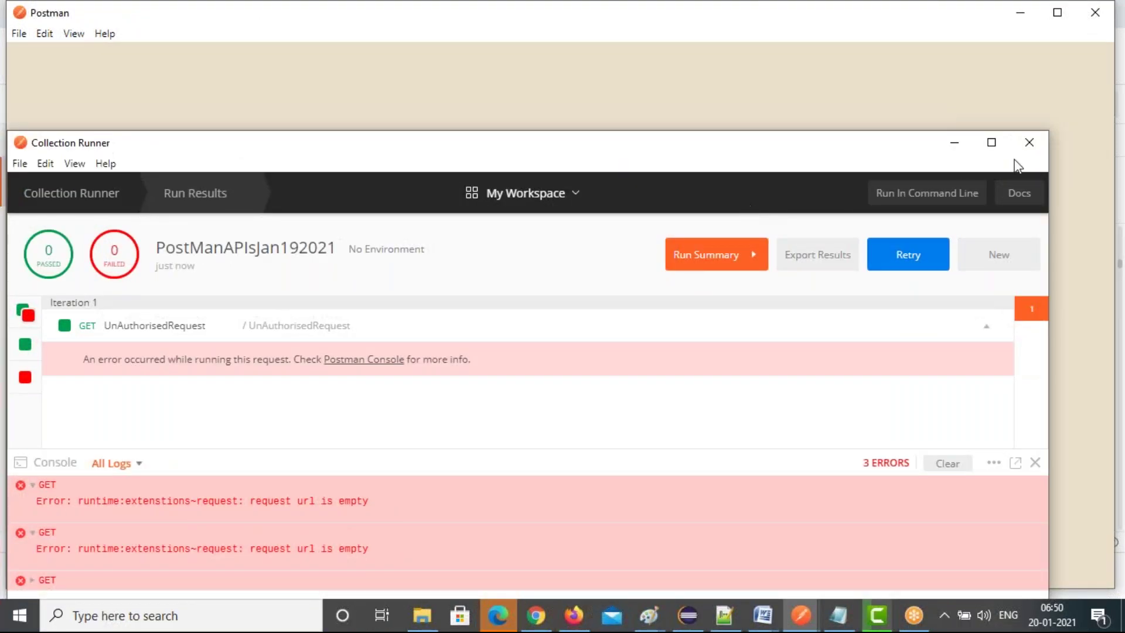
click(1029, 144)
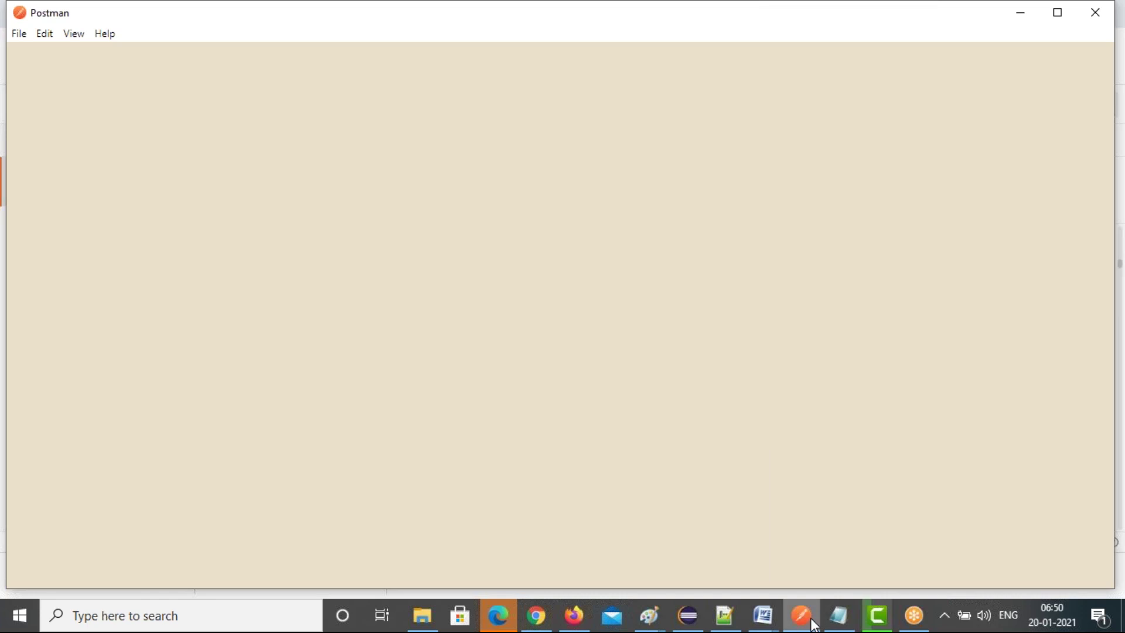
mouse_move(814, 625)
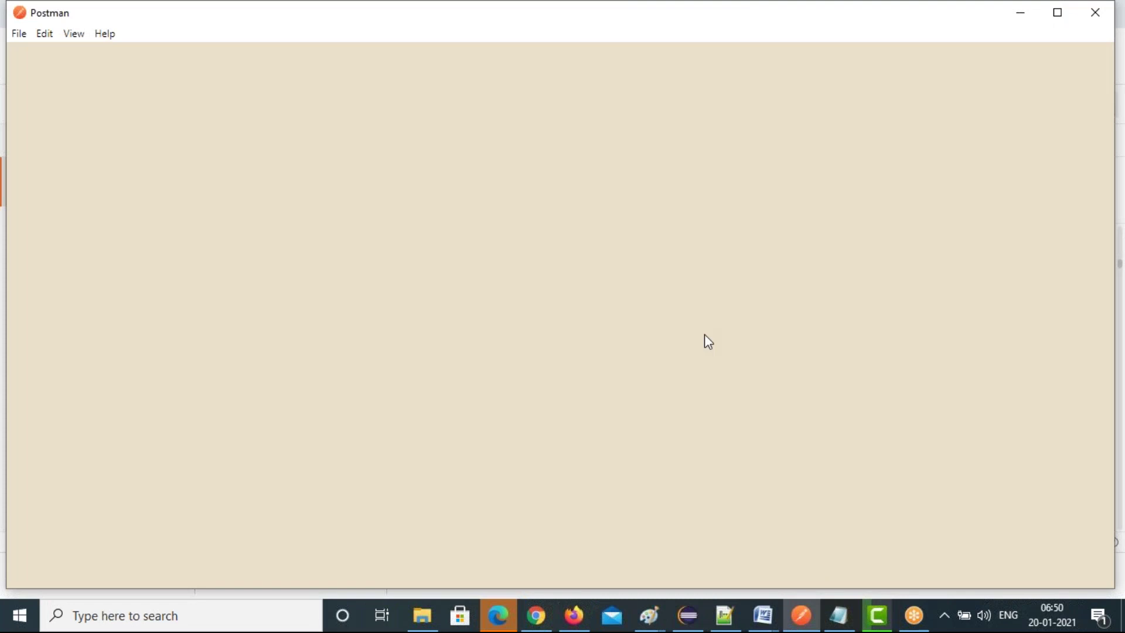
Close the Table of Contents-RequirementDocument, AutomationDocs and MANUAL TESTING INFORMATION (Repaired) Word documents, discarding changes to the last two.
mouse_move(655, 627)
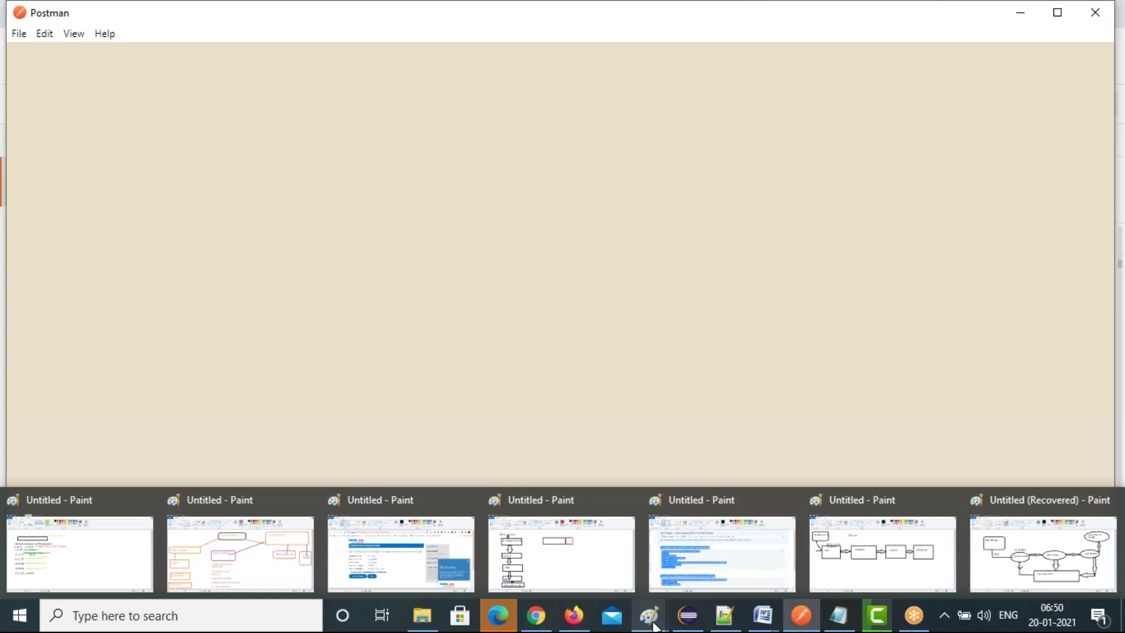
mouse_move(724, 622)
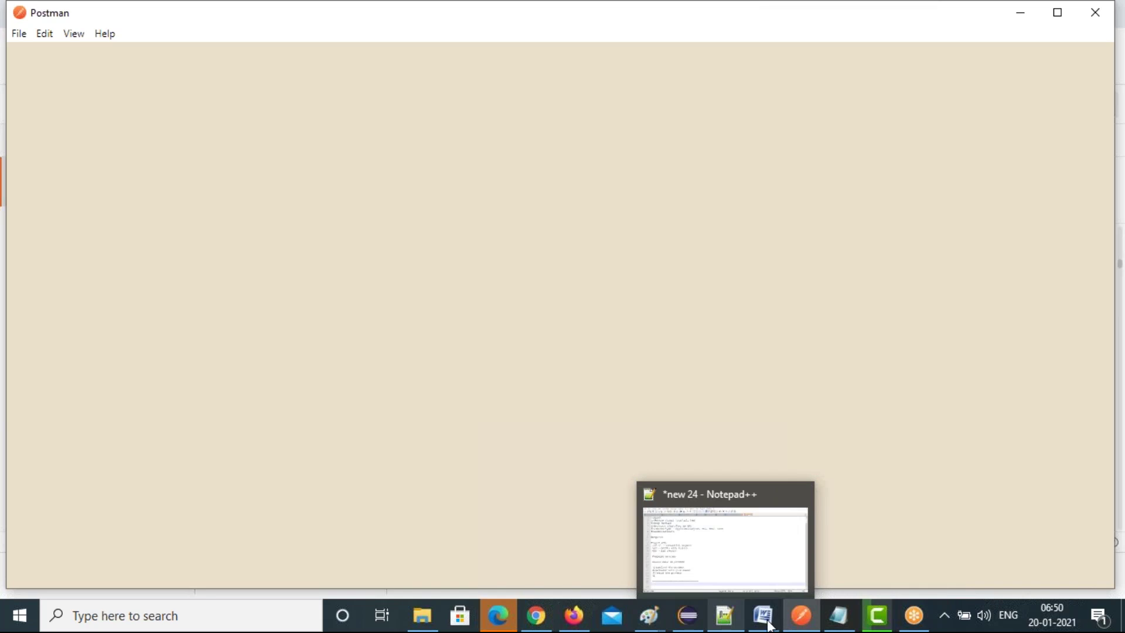
mouse_move(769, 625)
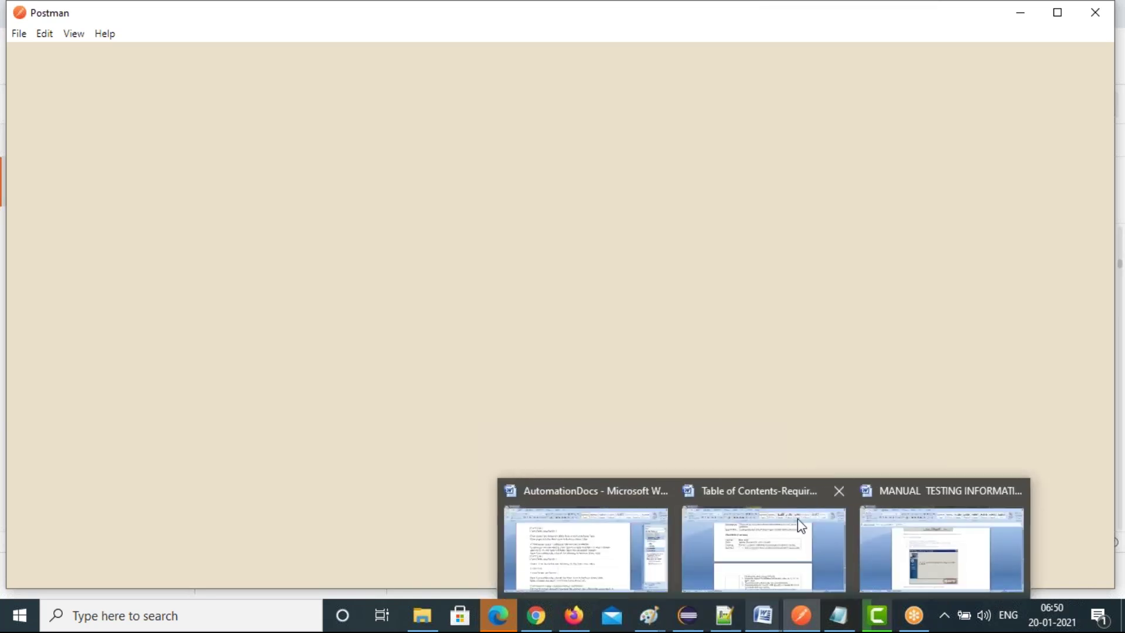
mouse_move(838, 493)
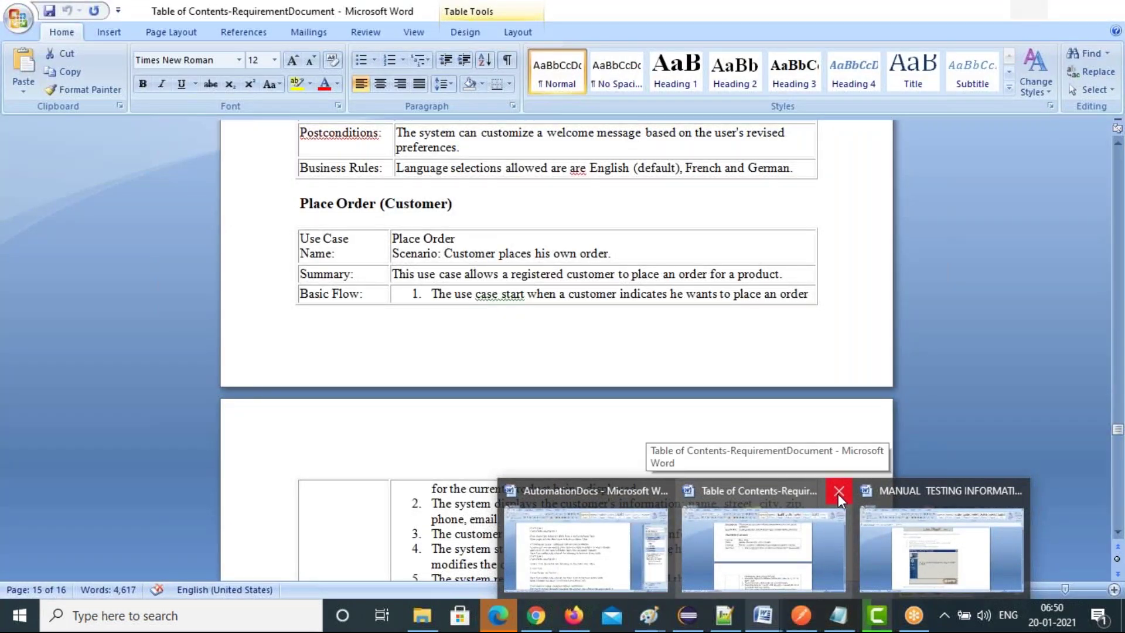
click(838, 495)
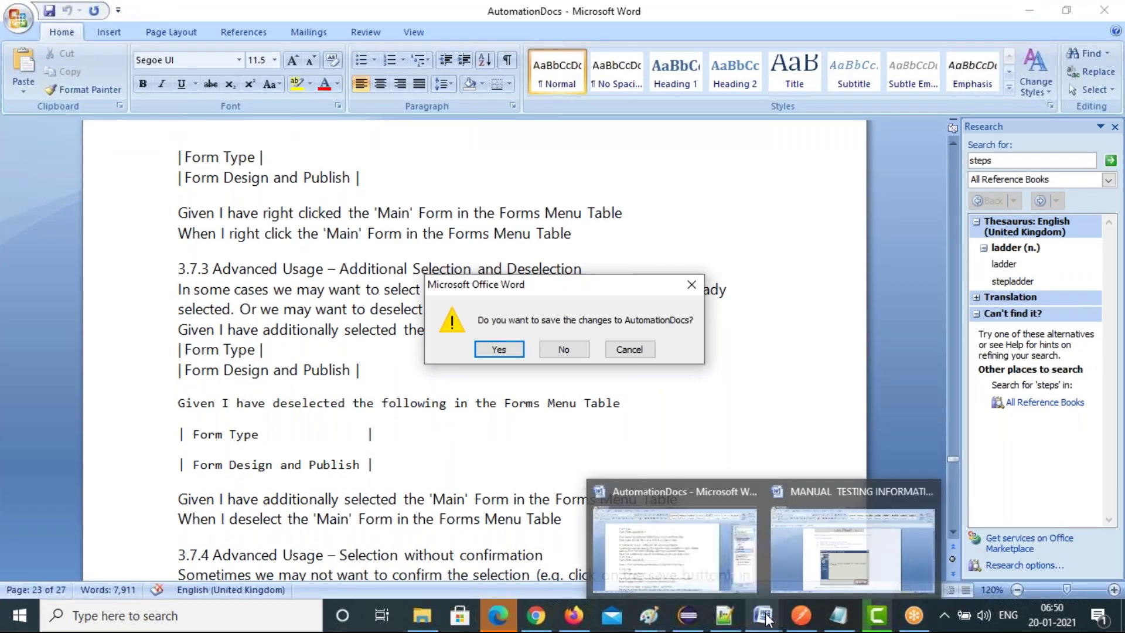
click(550, 351)
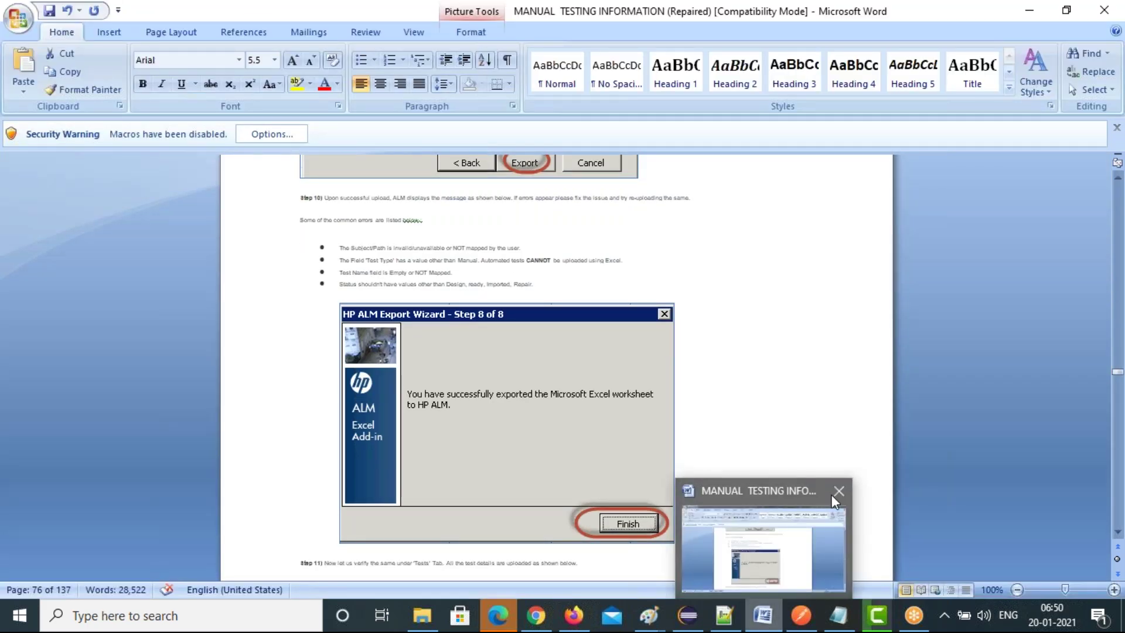
click(838, 492)
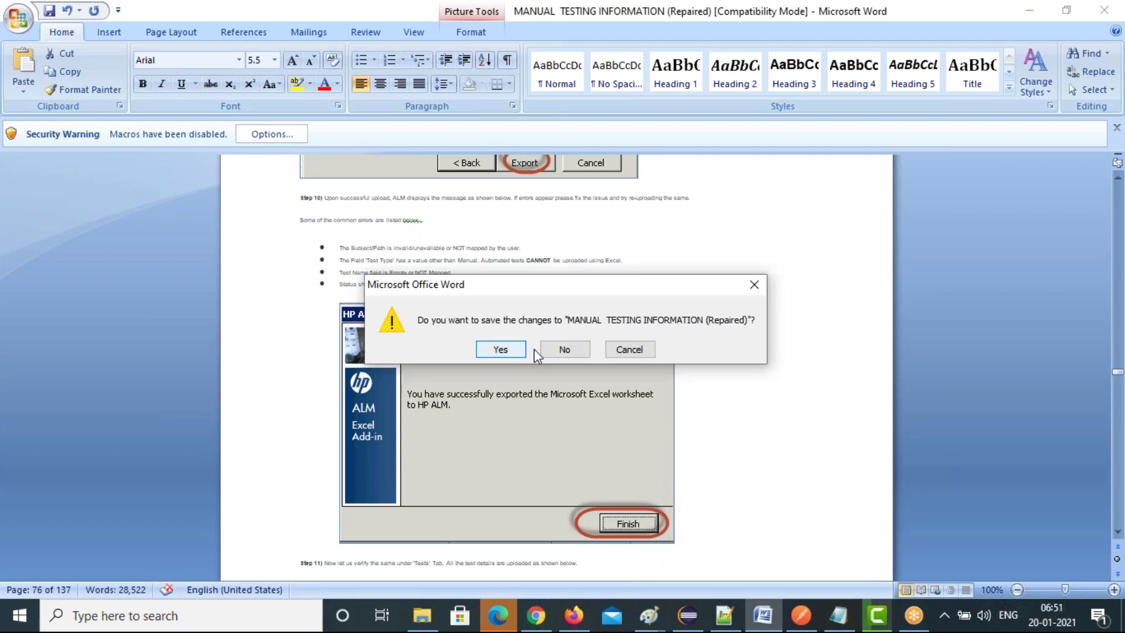
click(555, 354)
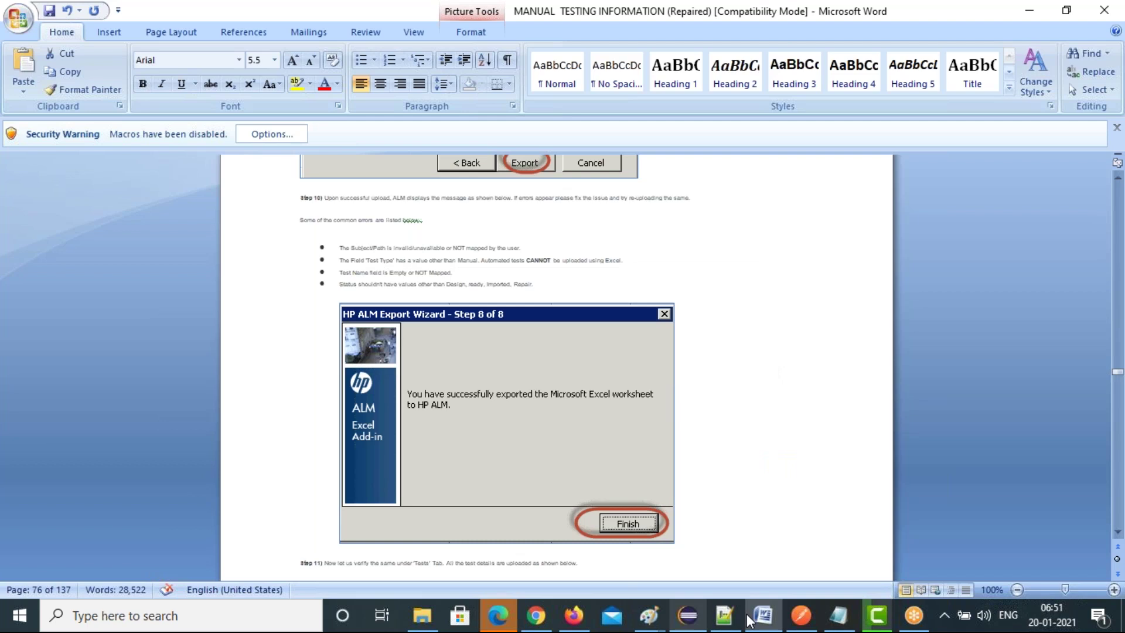
mouse_move(765, 624)
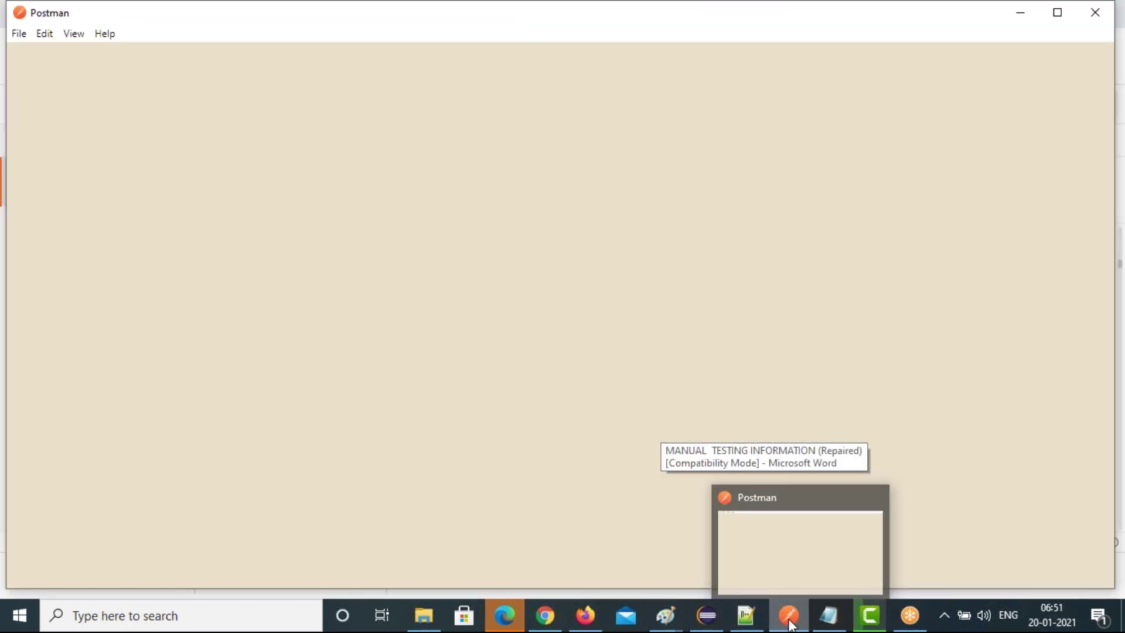
Switch to the Postman app and open the PostManAPIsJan192021 collection in the Collection Runner again.
click(791, 626)
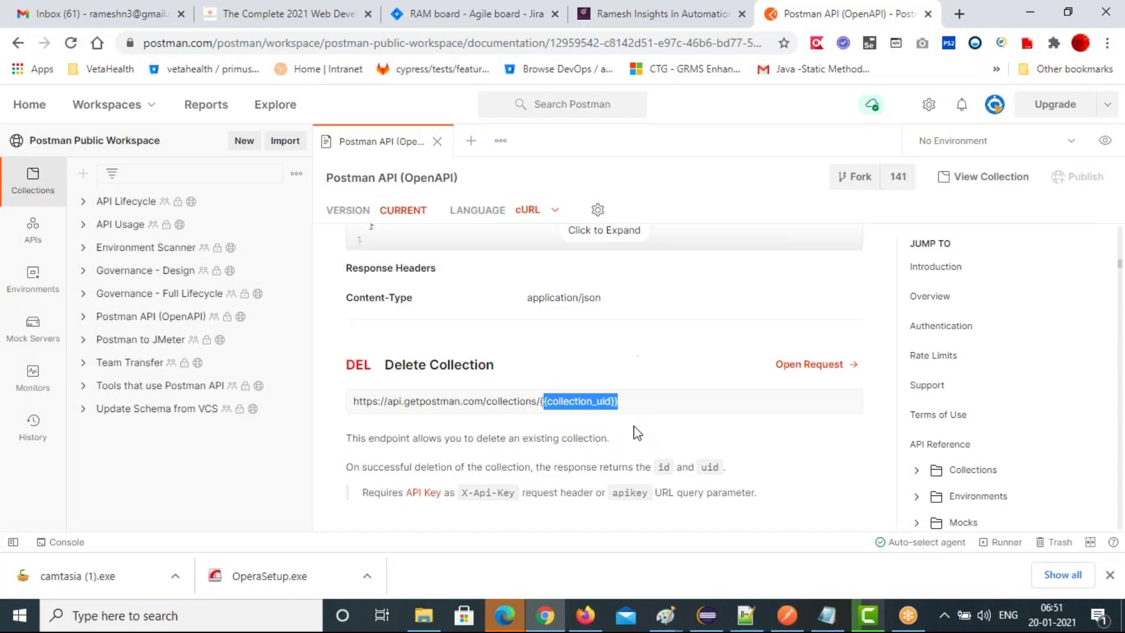
click(788, 616)
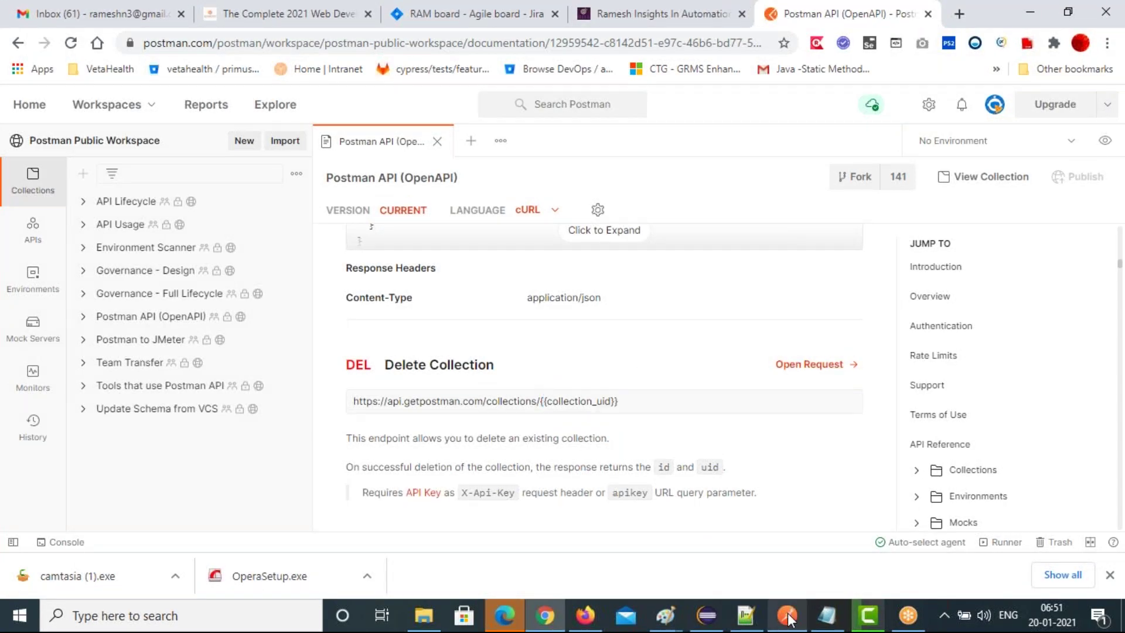
click(788, 618)
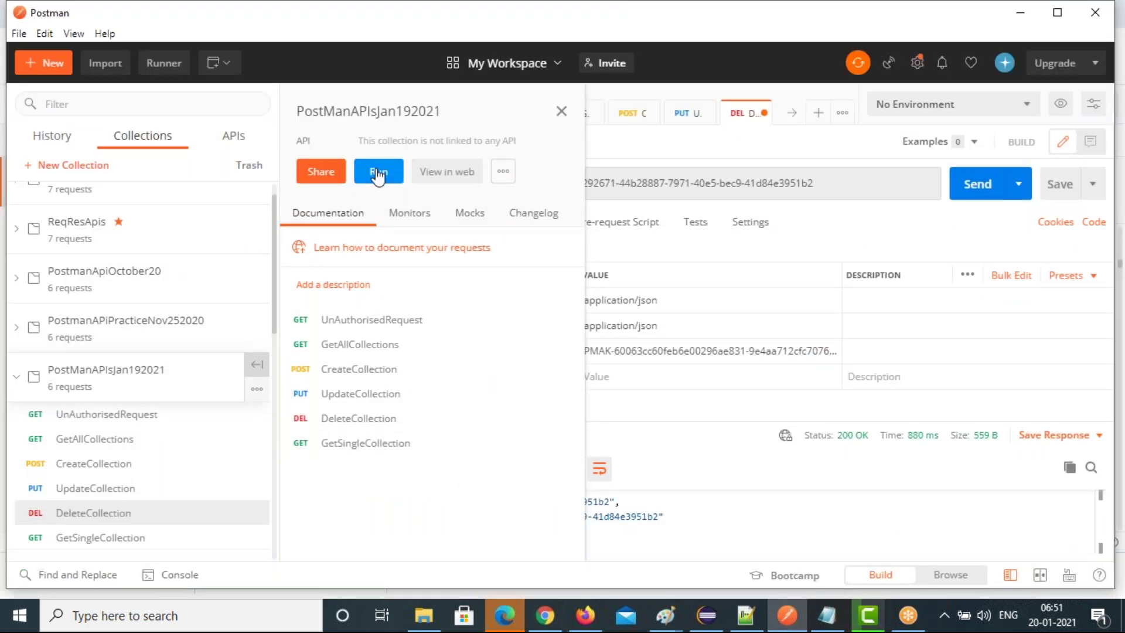
click(378, 174)
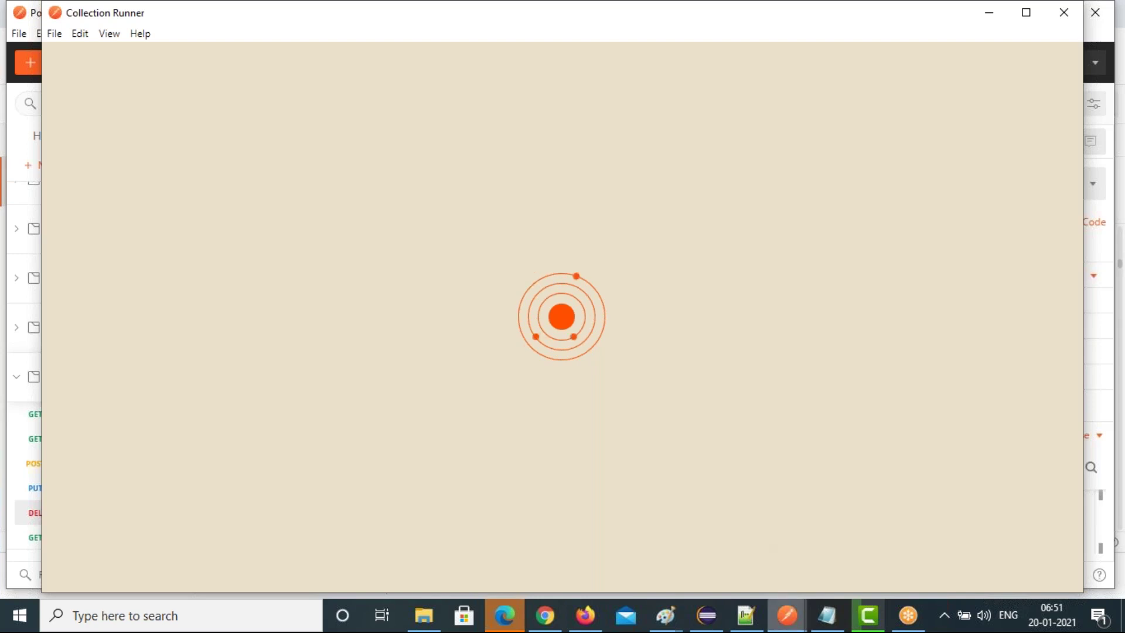
Return to the main Postman window and view the CreateCollection request with its response.
click(782, 618)
click(681, 525)
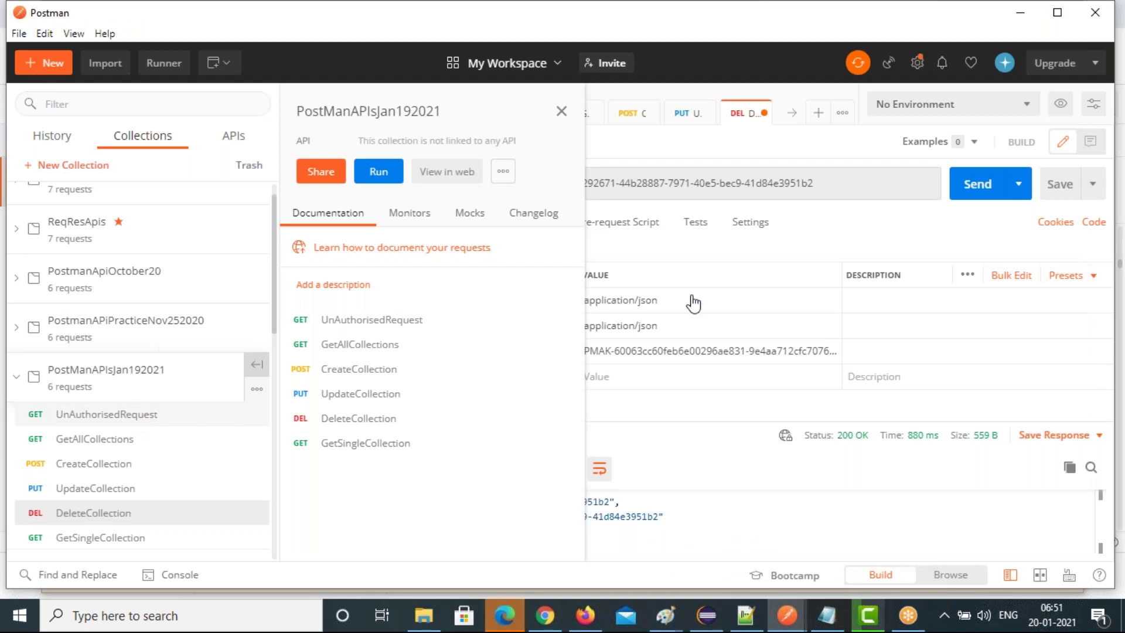
click(371, 319)
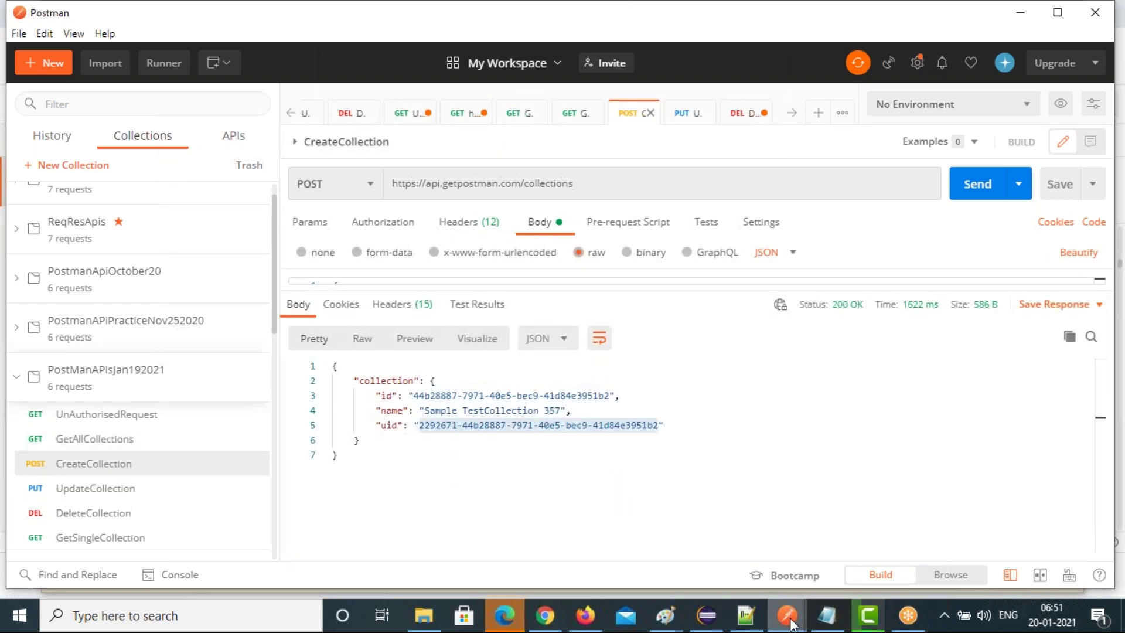
Switch to the Collection Runner window and review the run settings and available environments for PostManAPIsJan192021.
mouse_move(791, 622)
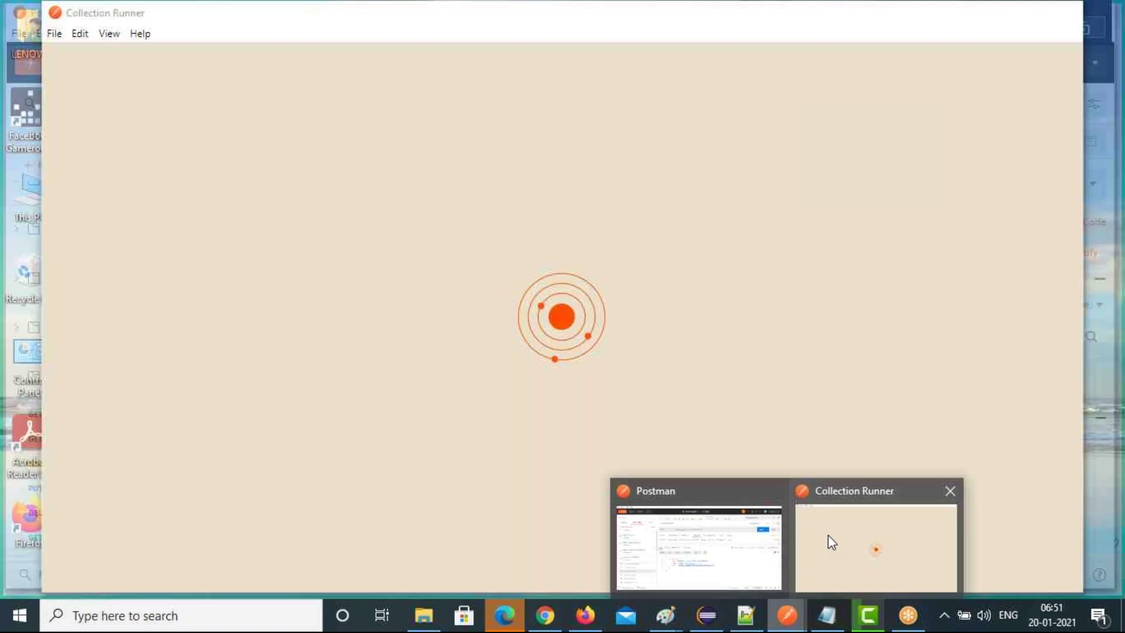
click(828, 534)
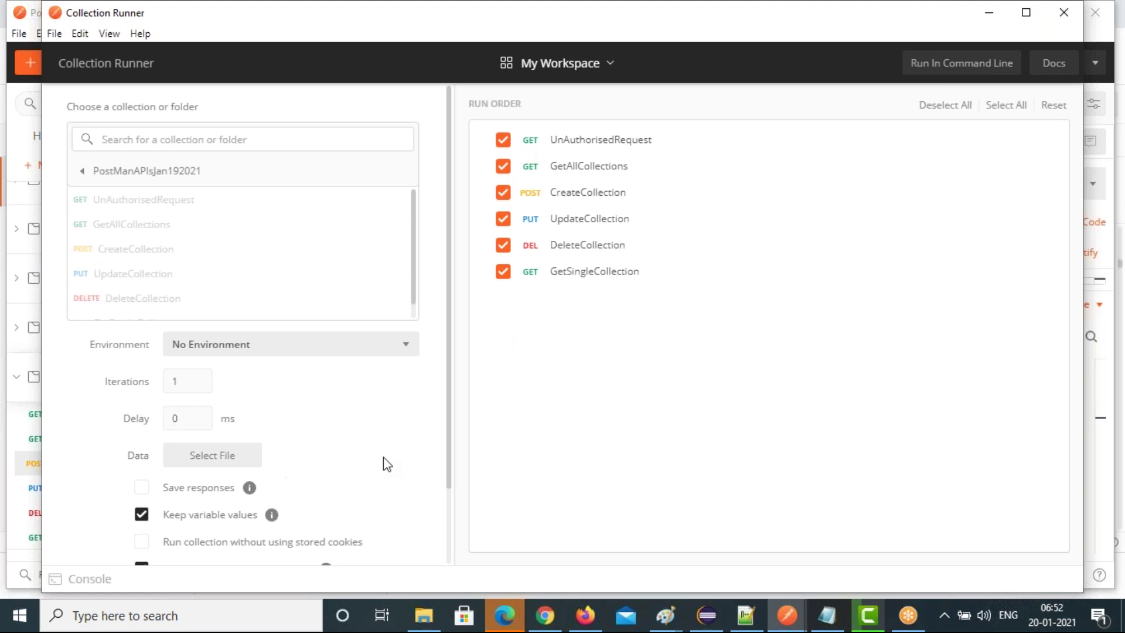
scroll(383, 464, down, 2)
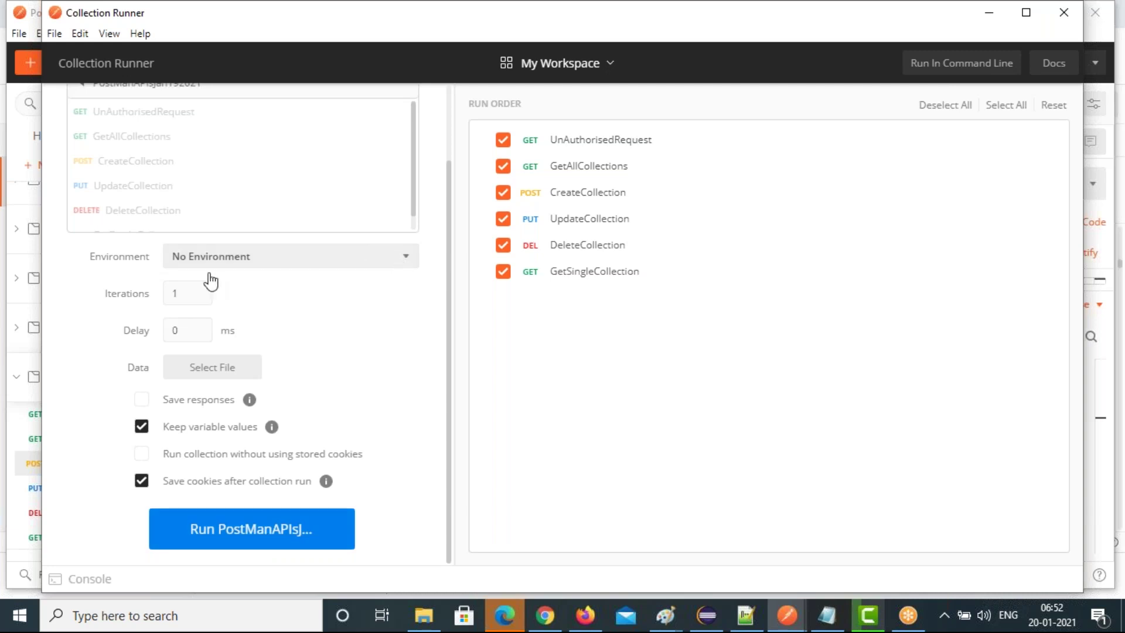
click(264, 262)
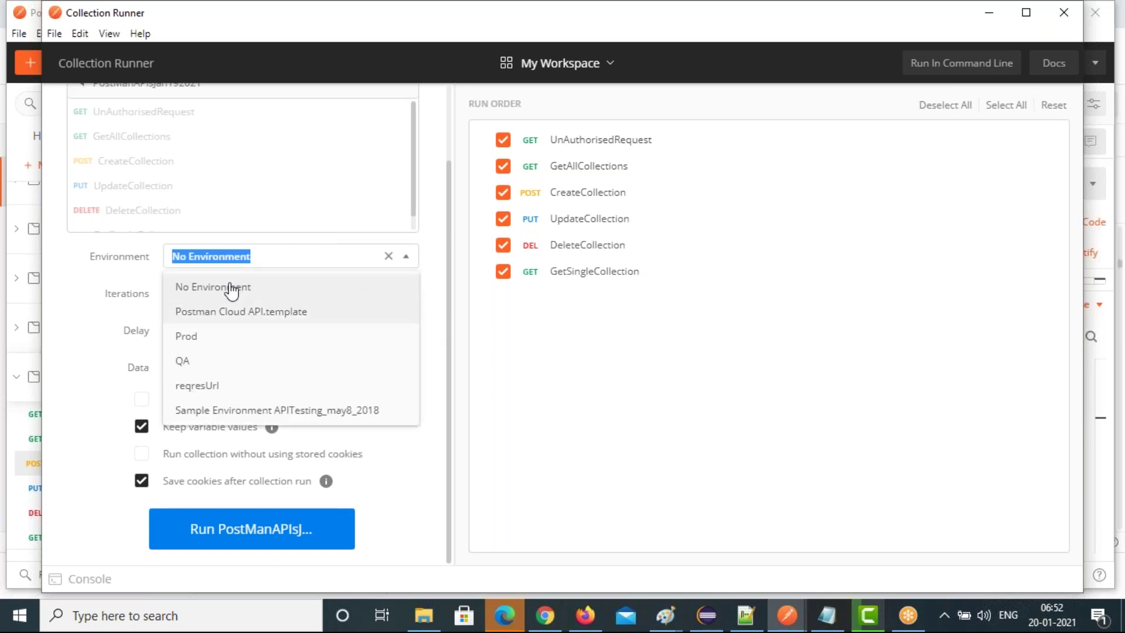
click(434, 326)
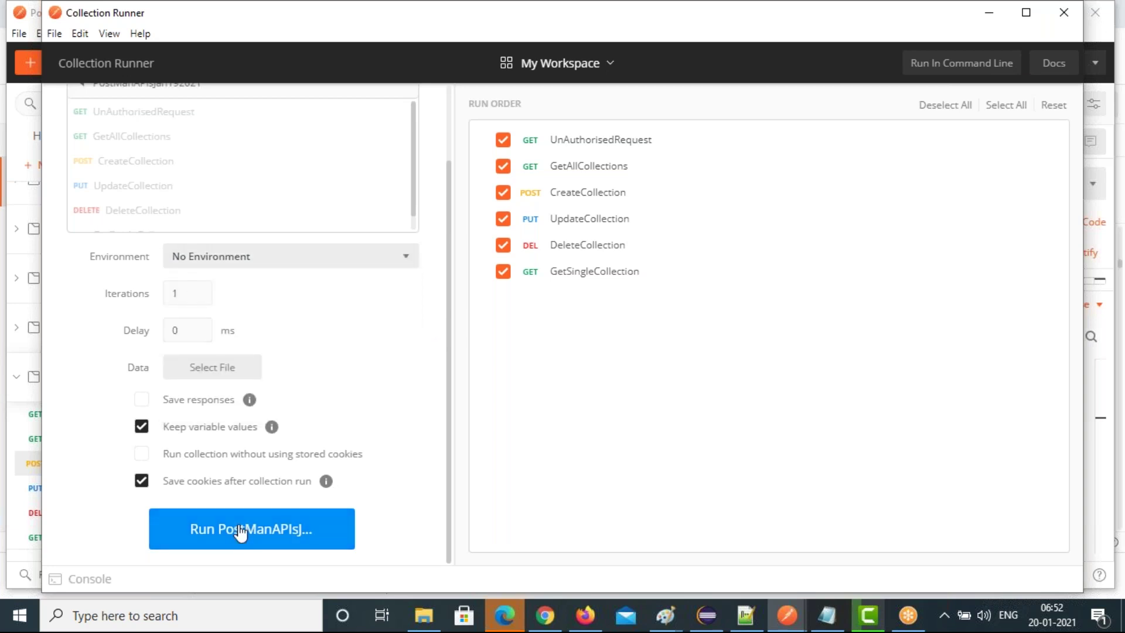
Run the PostManAPIsJan192021 collection with no environment, retry the run, and close the Collection Runner.
click(240, 529)
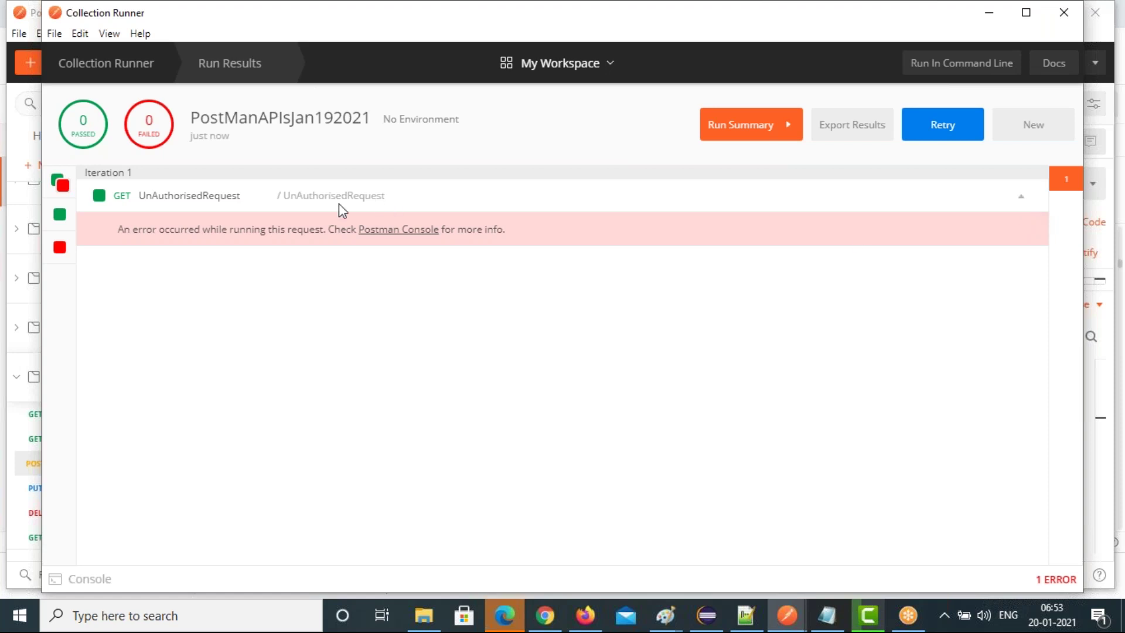
click(157, 197)
click(936, 135)
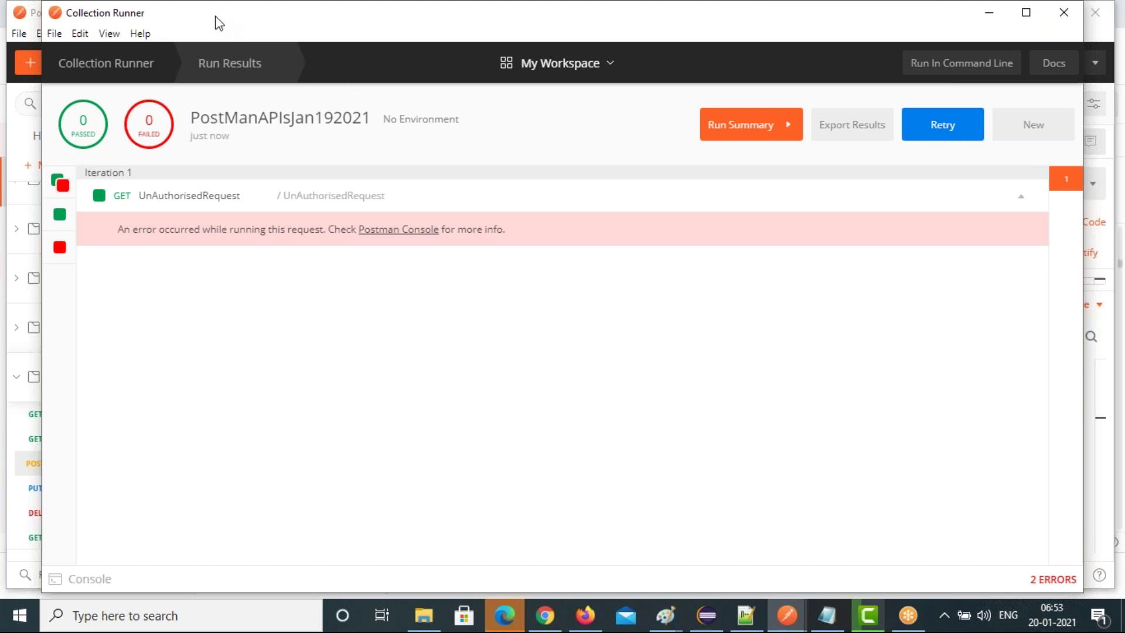
drag(214, 120, 230, 135)
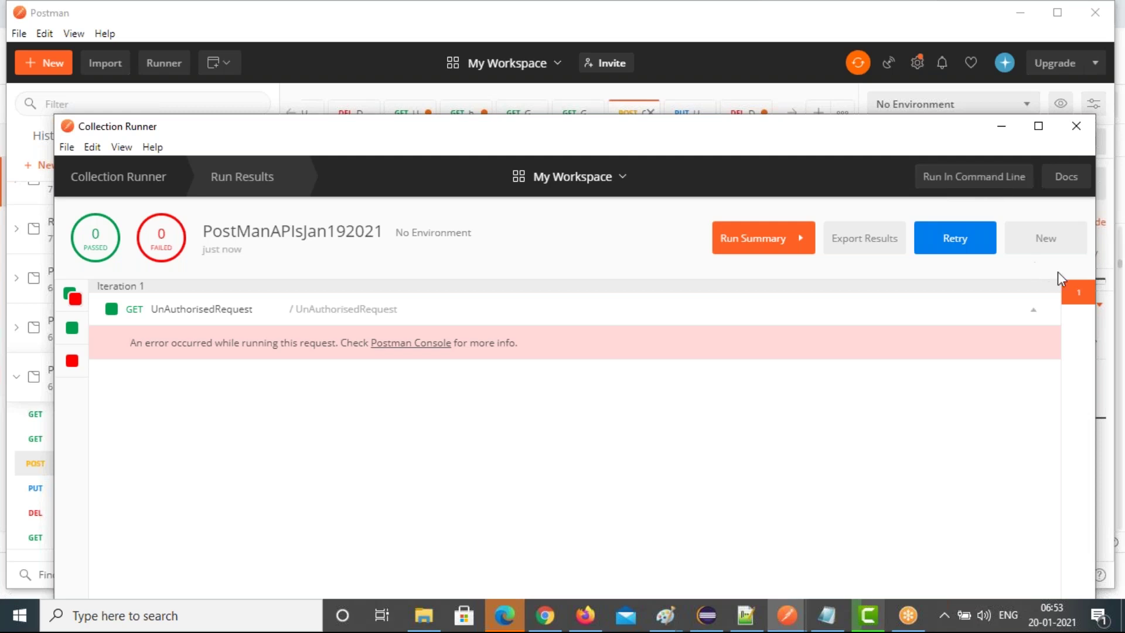
click(946, 240)
click(1076, 136)
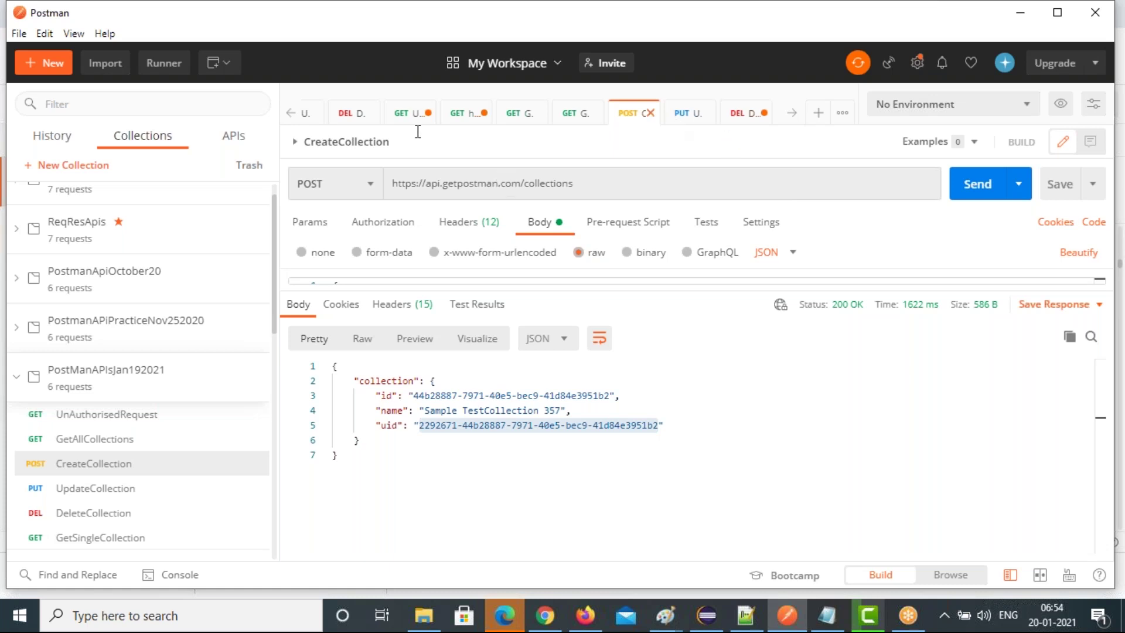
Close the open CreateCollection, GetSingleCollection and GetAllCollections request tabs.
key(ctrl+w)
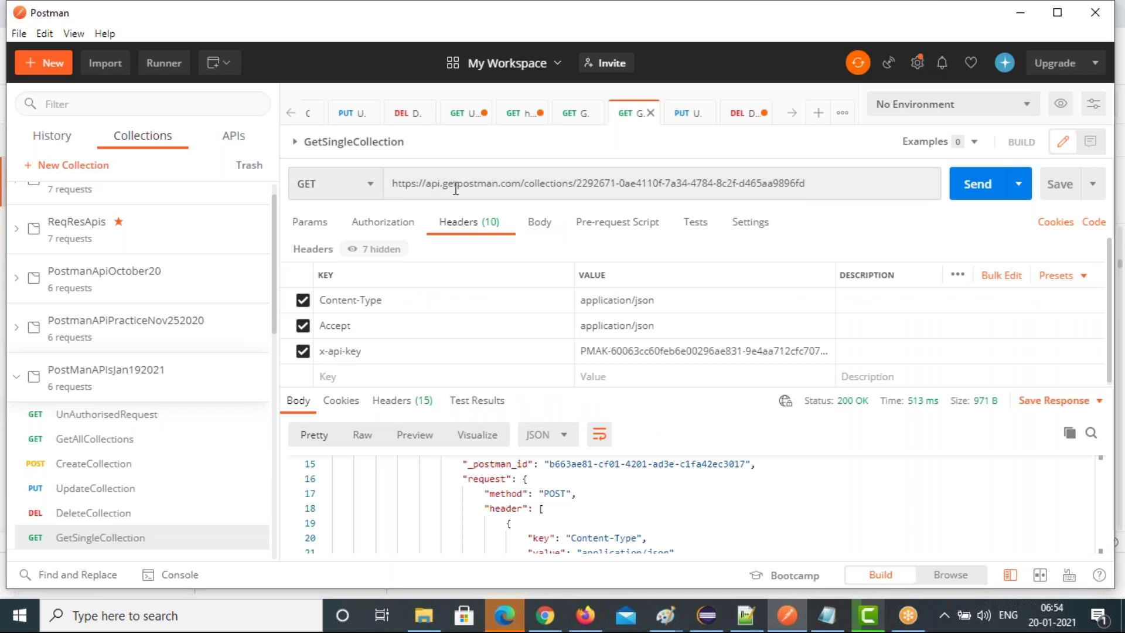
click(651, 113)
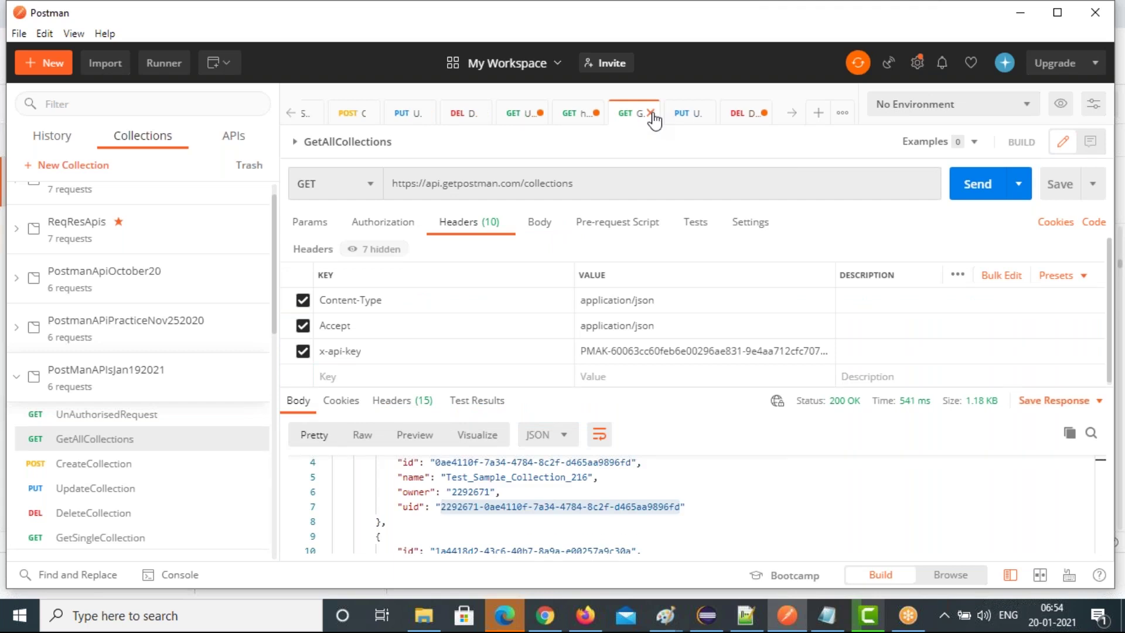
click(651, 114)
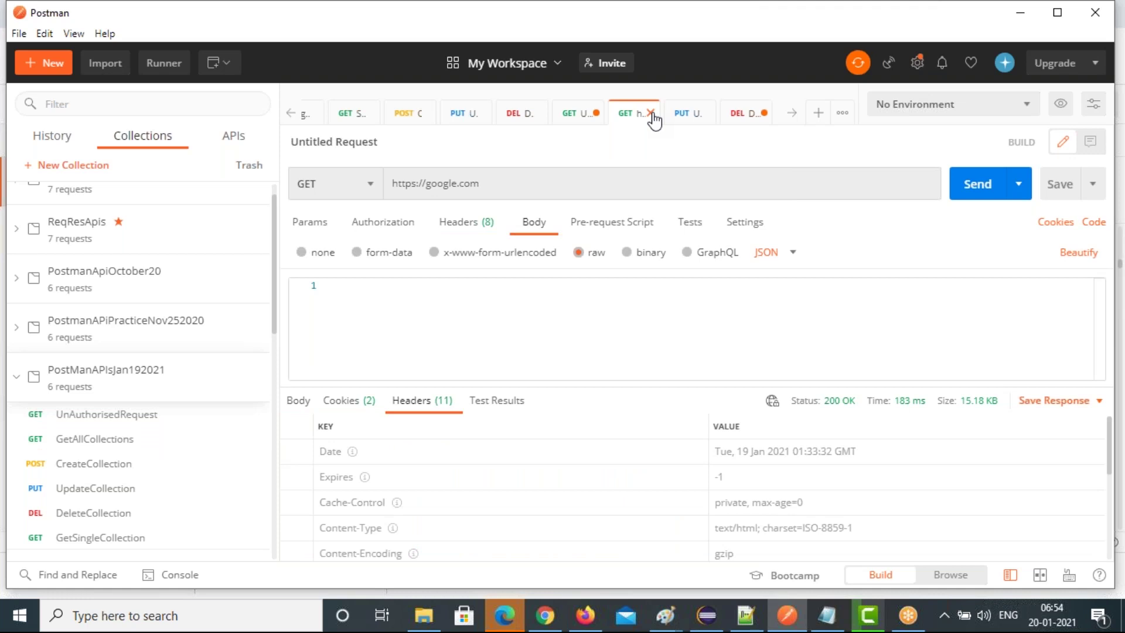
click(652, 113)
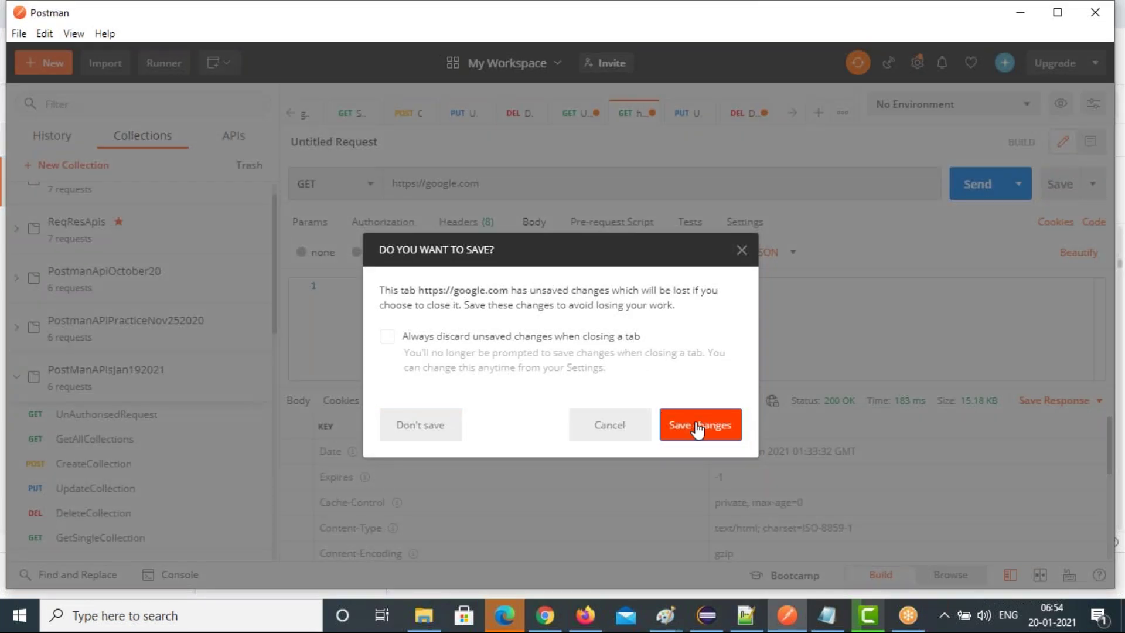
click(685, 131)
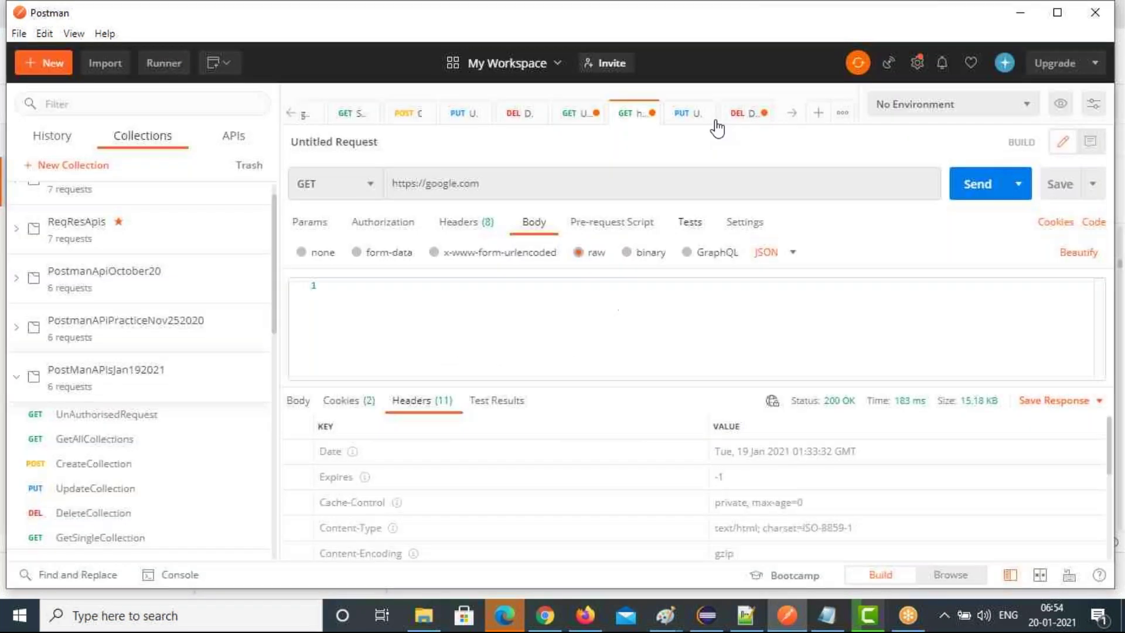
key(ctrl+s)
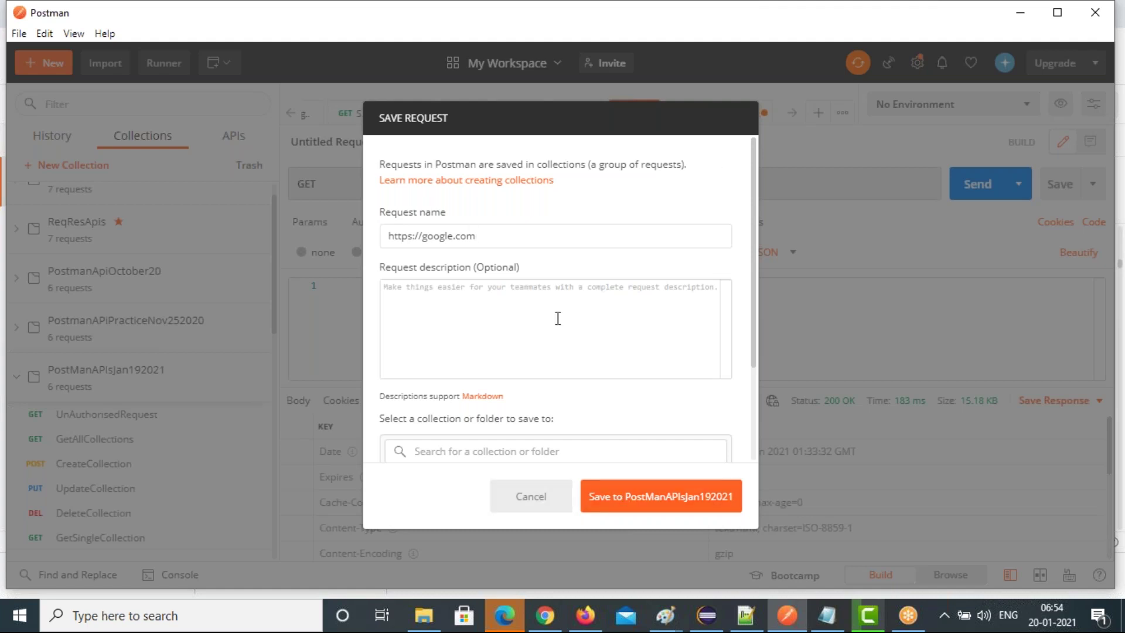
click(687, 497)
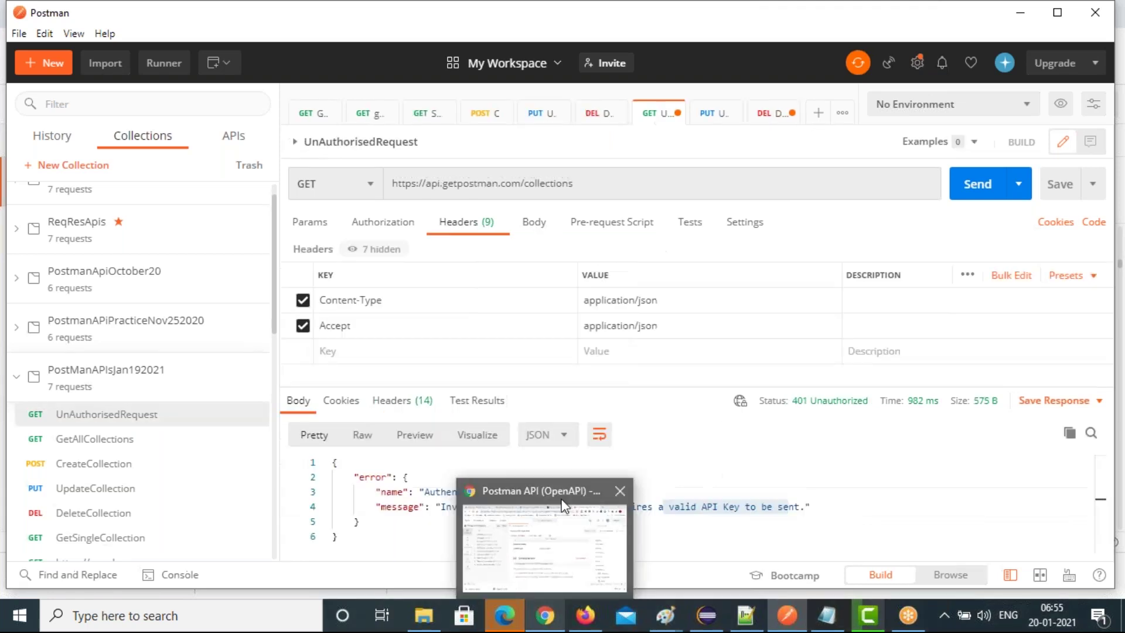
Switch to Chrome and load the reqres.in website in place of the Postman API documentation.
click(560, 499)
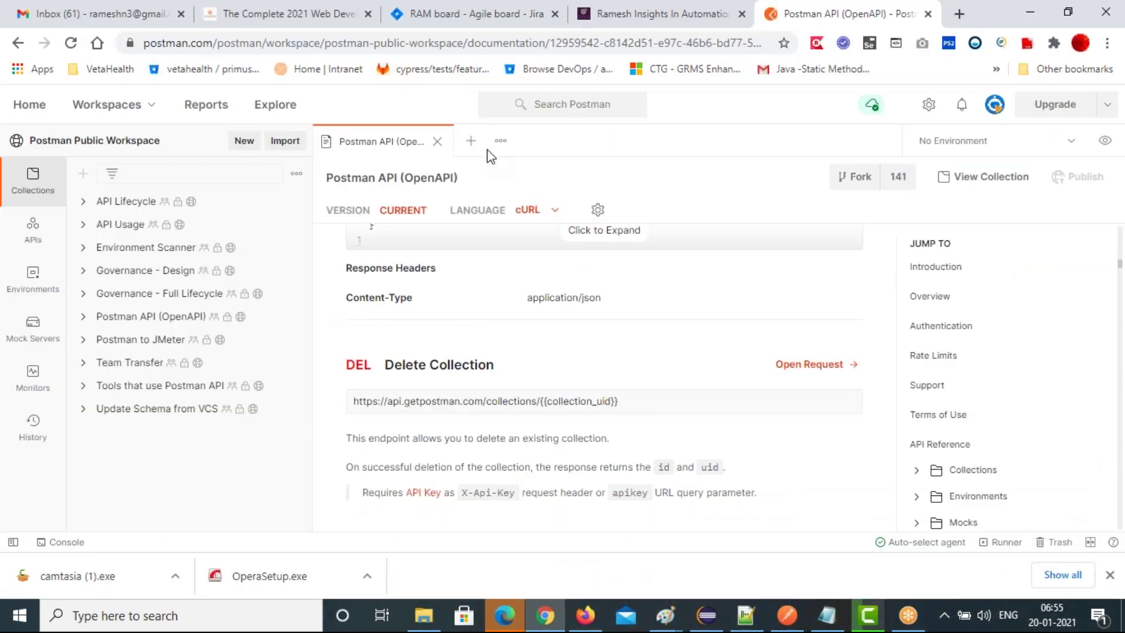
key(ctrl+l)
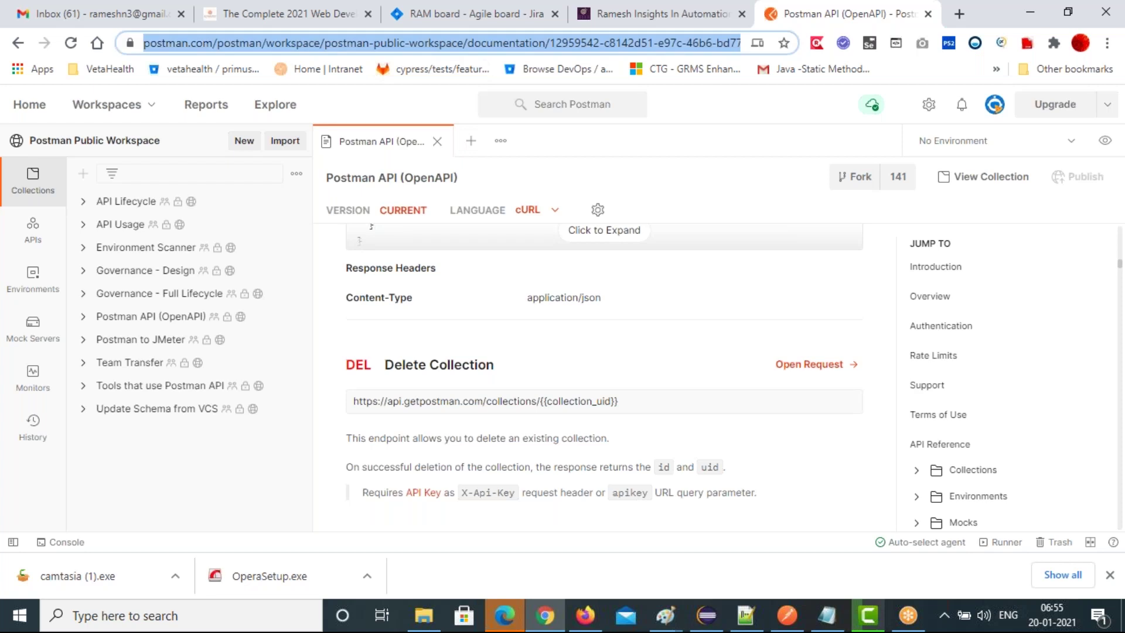
text(reqres.in)
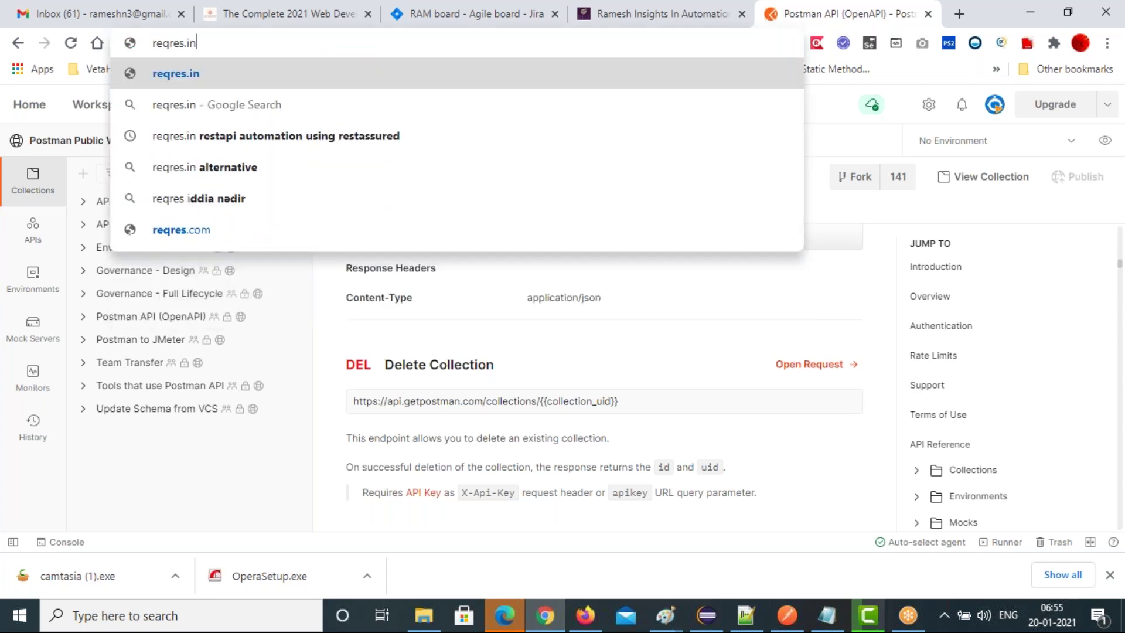
key(Return)
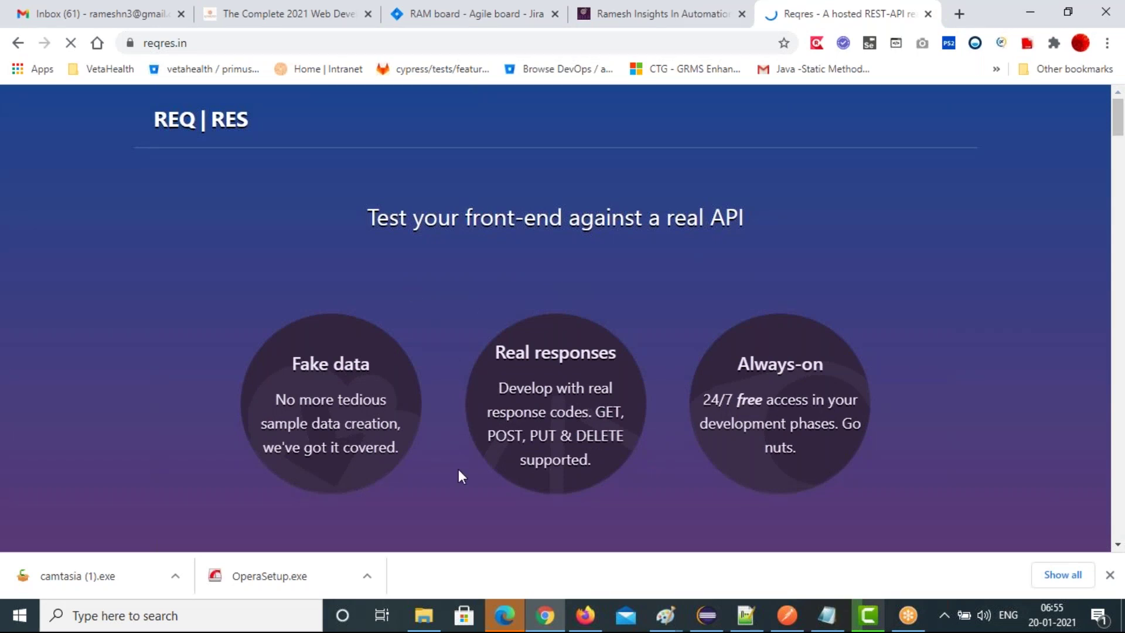
Examine the reqres.in sample endpoints, including the List Users request /api/users?page=2 and its response.
scroll(458, 469, down, 5)
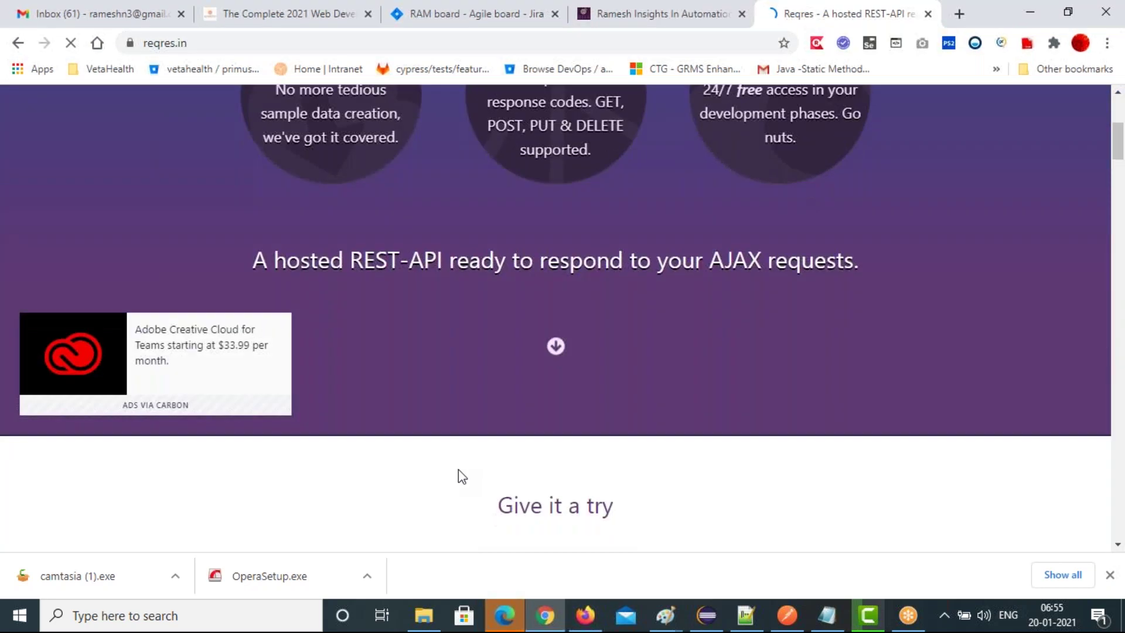
scroll(459, 469, down, 10)
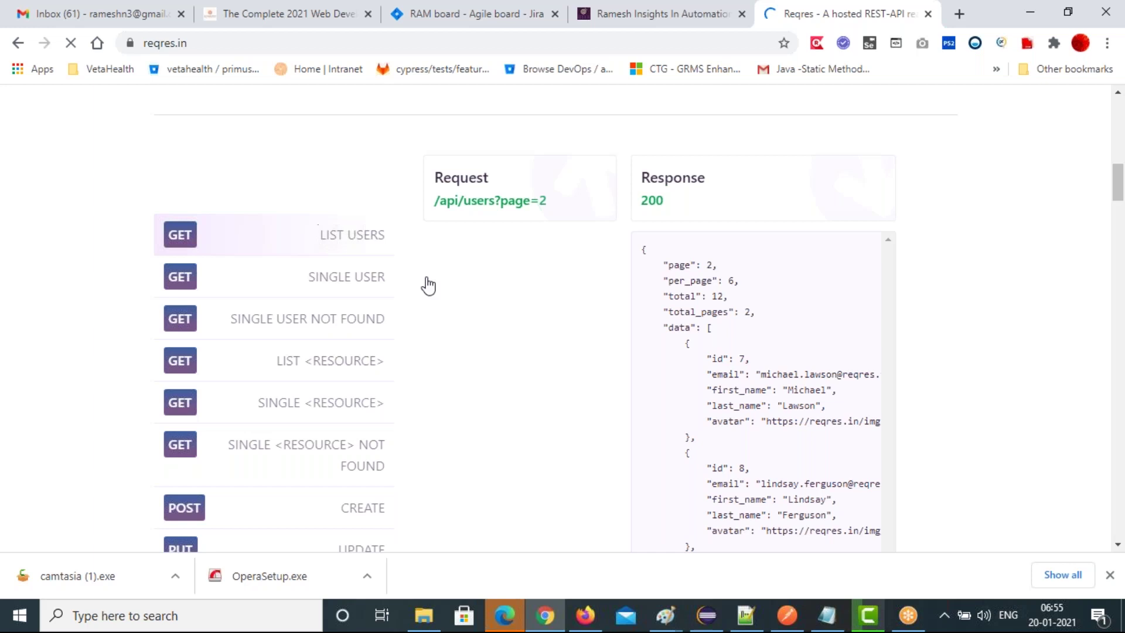
click(177, 43)
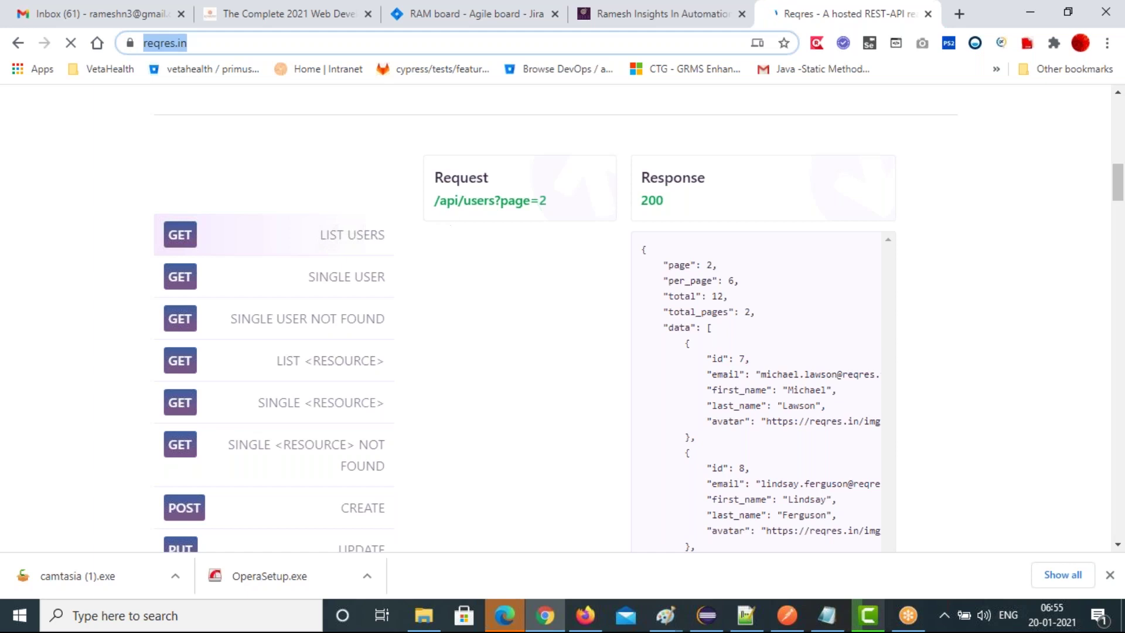
click(545, 208)
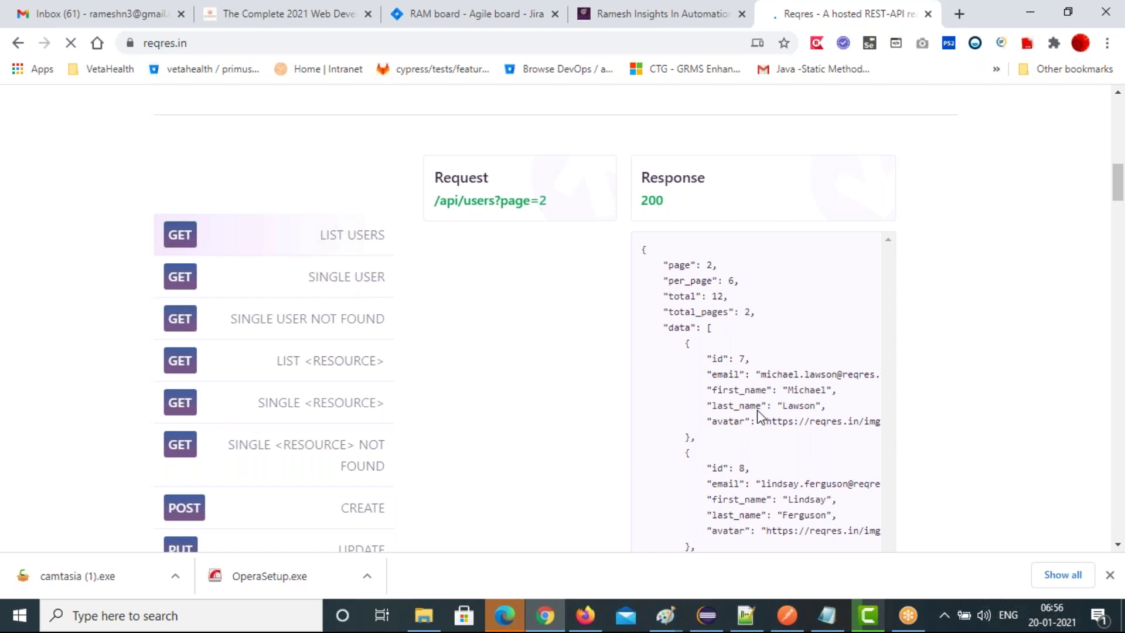
scroll(753, 443, down, 2)
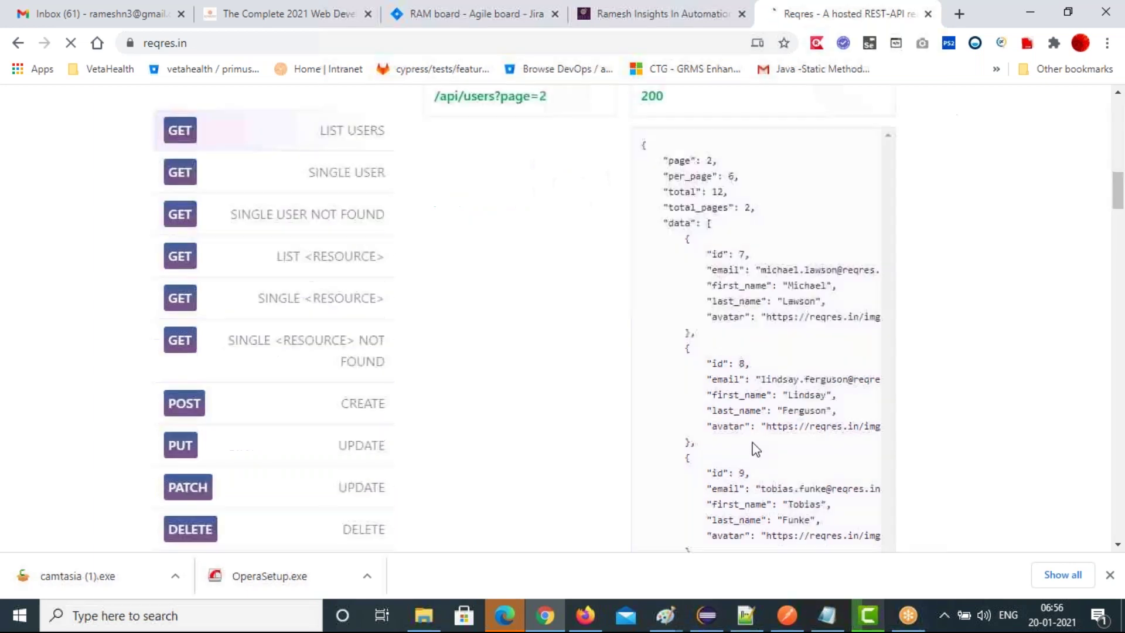
scroll(756, 450, down, 7)
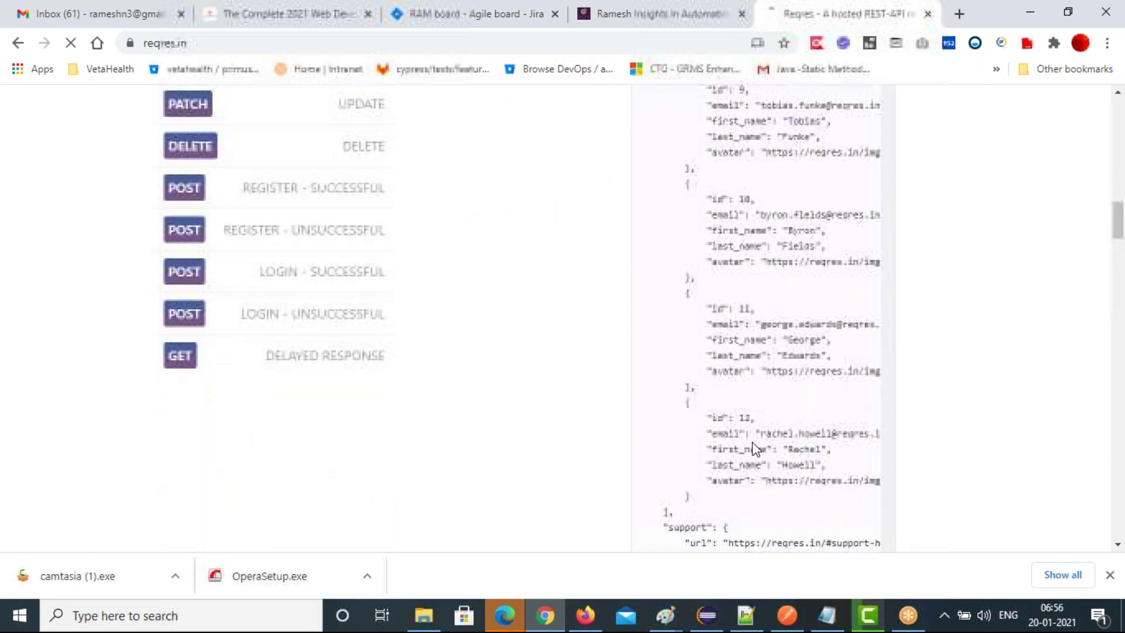
scroll(756, 450, down, 2)
scroll(756, 450, down, 1)
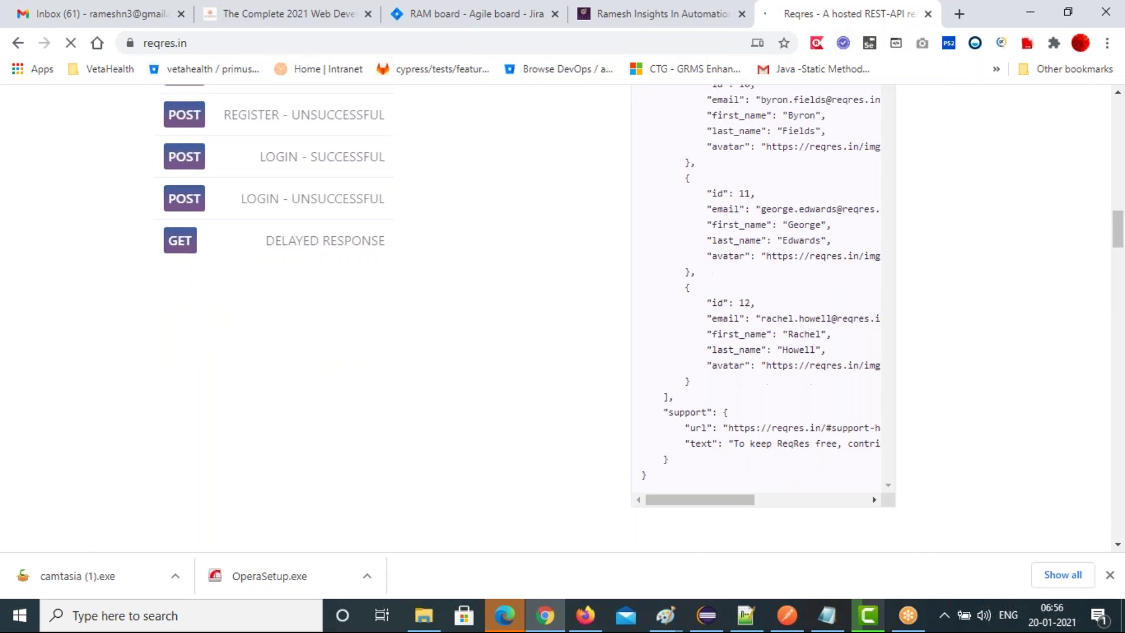
scroll(756, 450, up, 7)
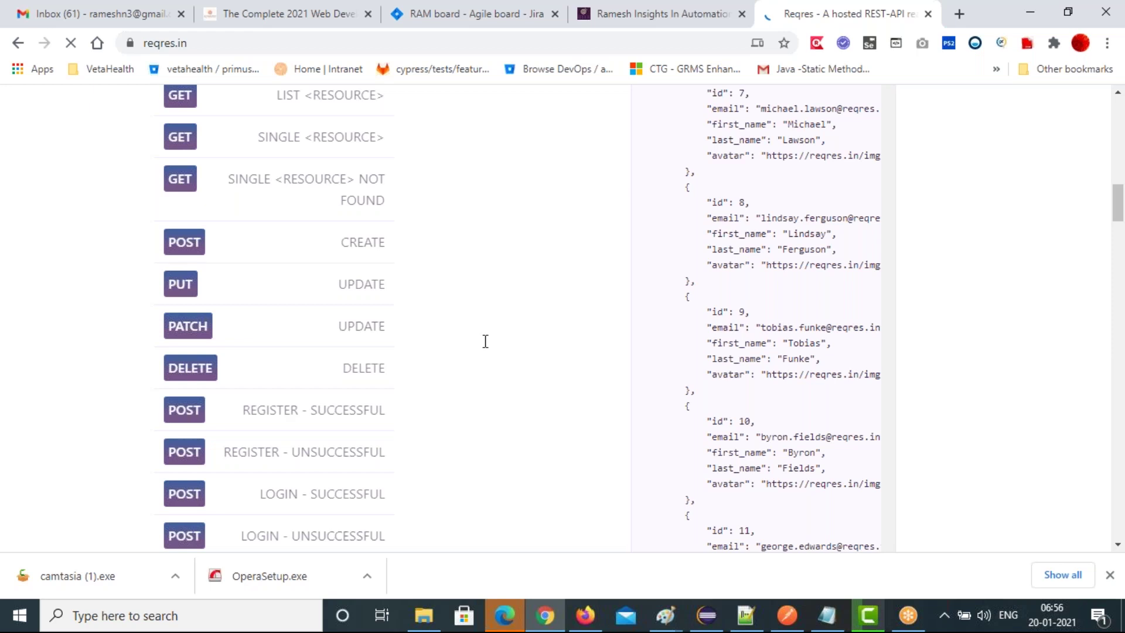
Switch to the Postman app and create a new collection named ReqResAPIPracticeJAN202021.
click(788, 615)
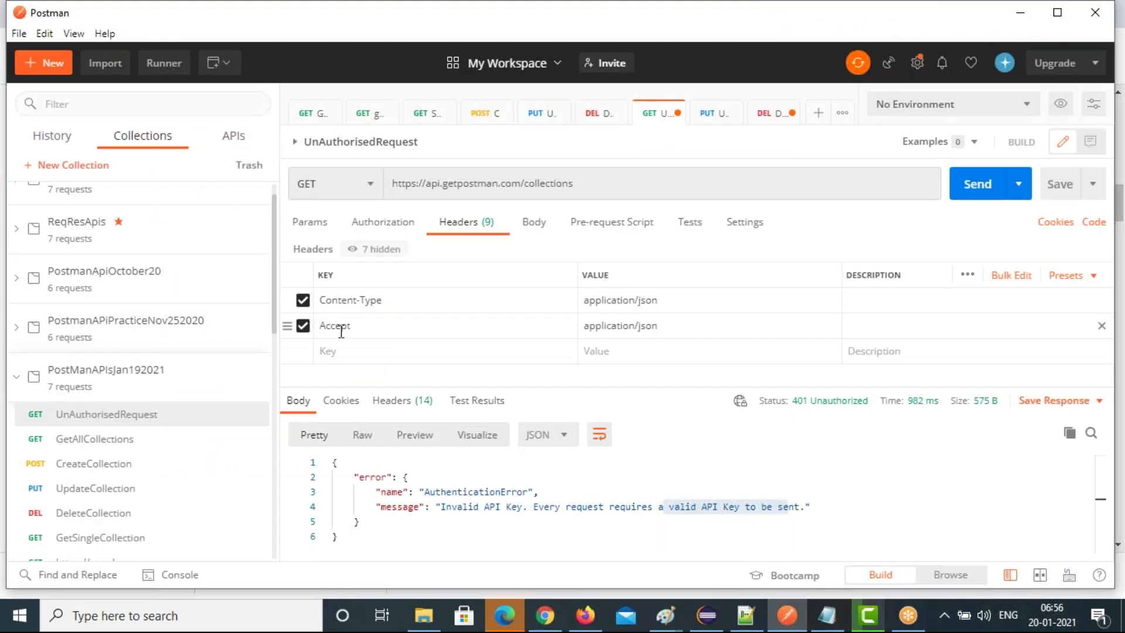
click(68, 170)
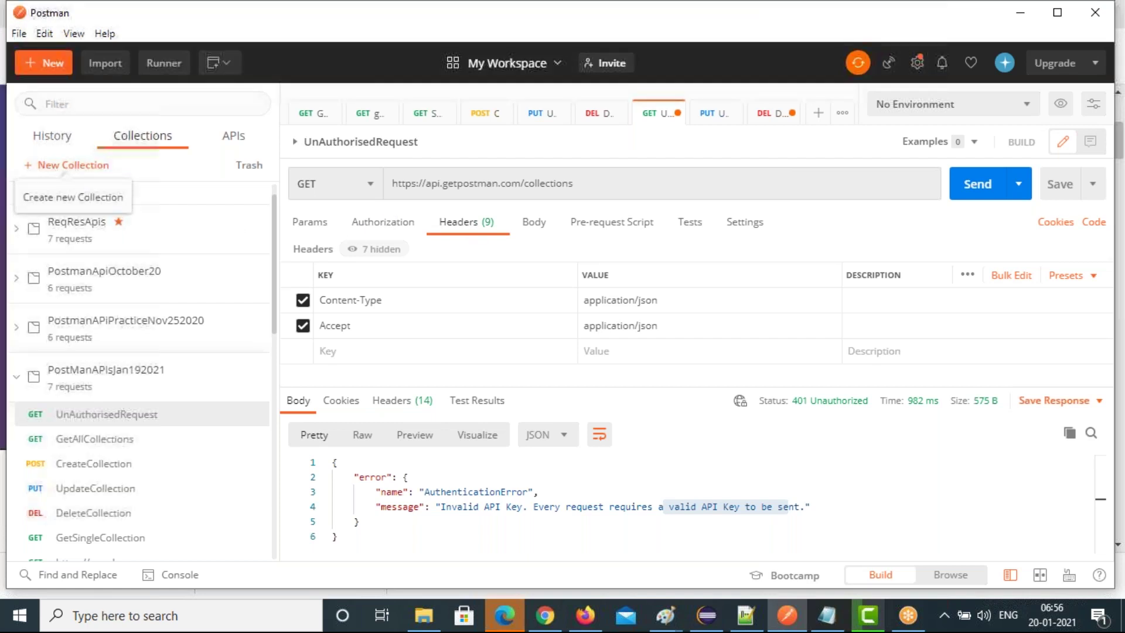
click(73, 165)
text(ReqRes)
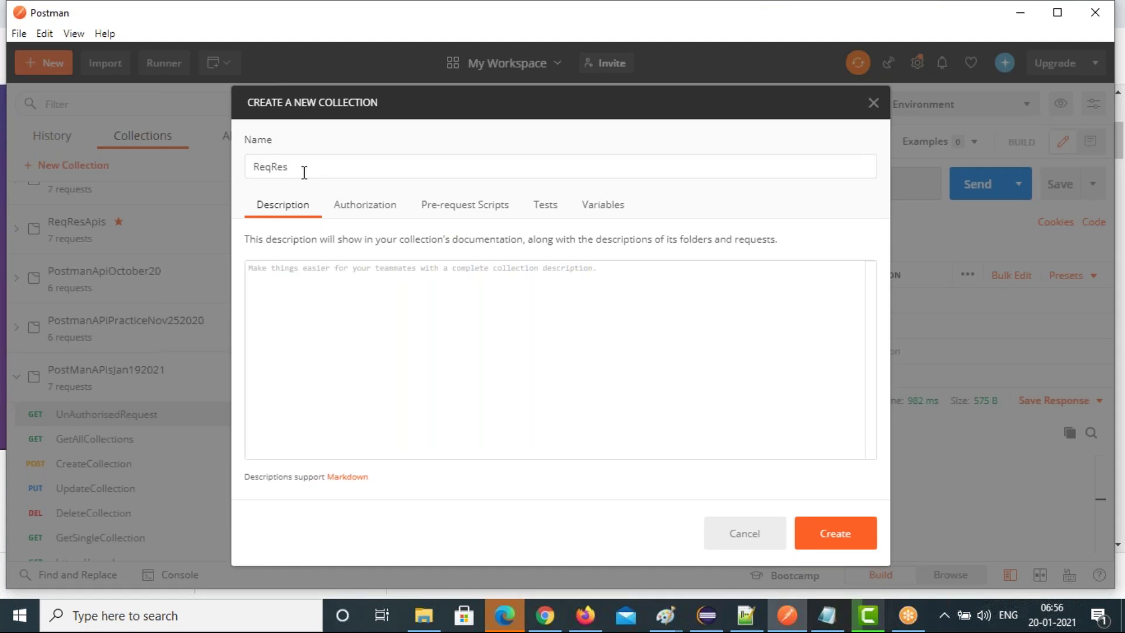
text(s)
key(BackSpace)
text(API)
text(PracticeJAN202021)
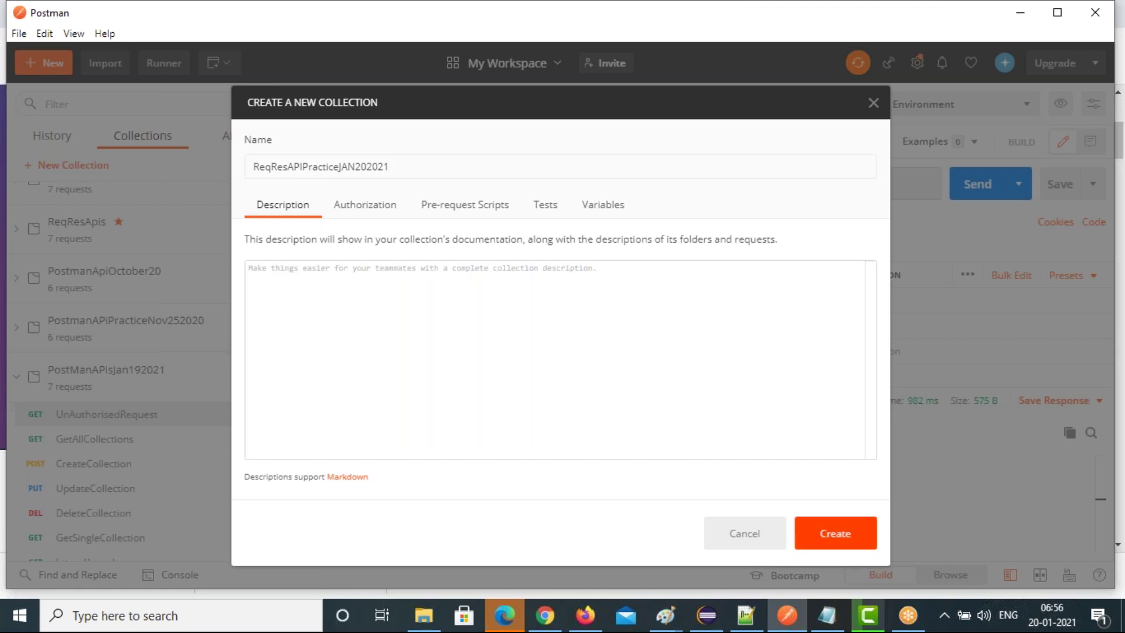
click(835, 533)
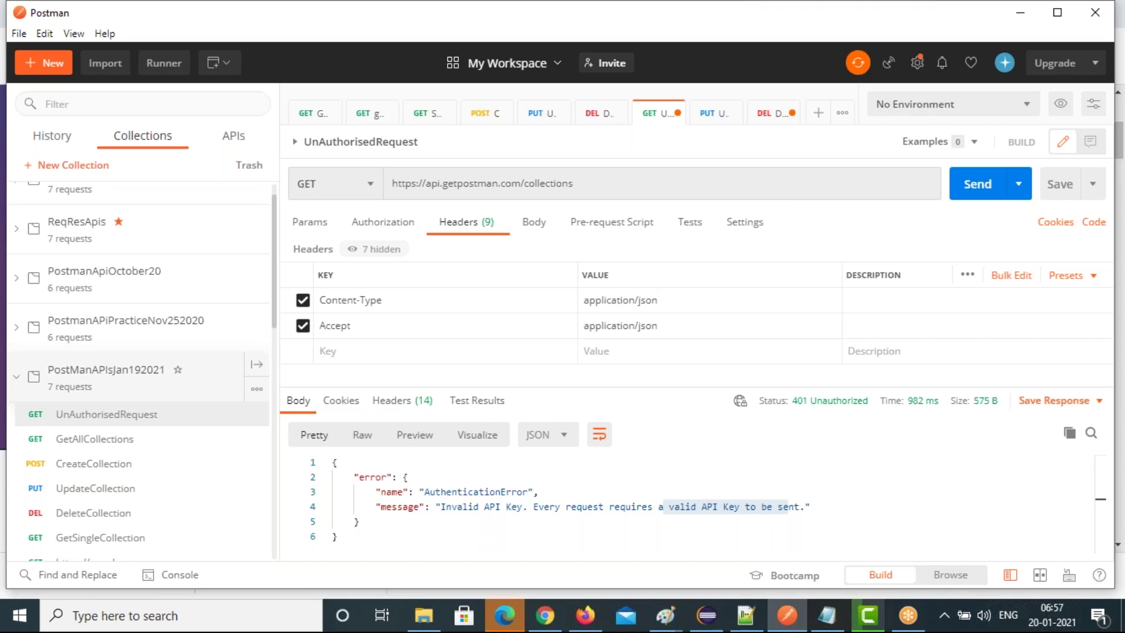
Collapse the PostManAPIsJan192021 collection and look through the list of existing collections.
click(16, 376)
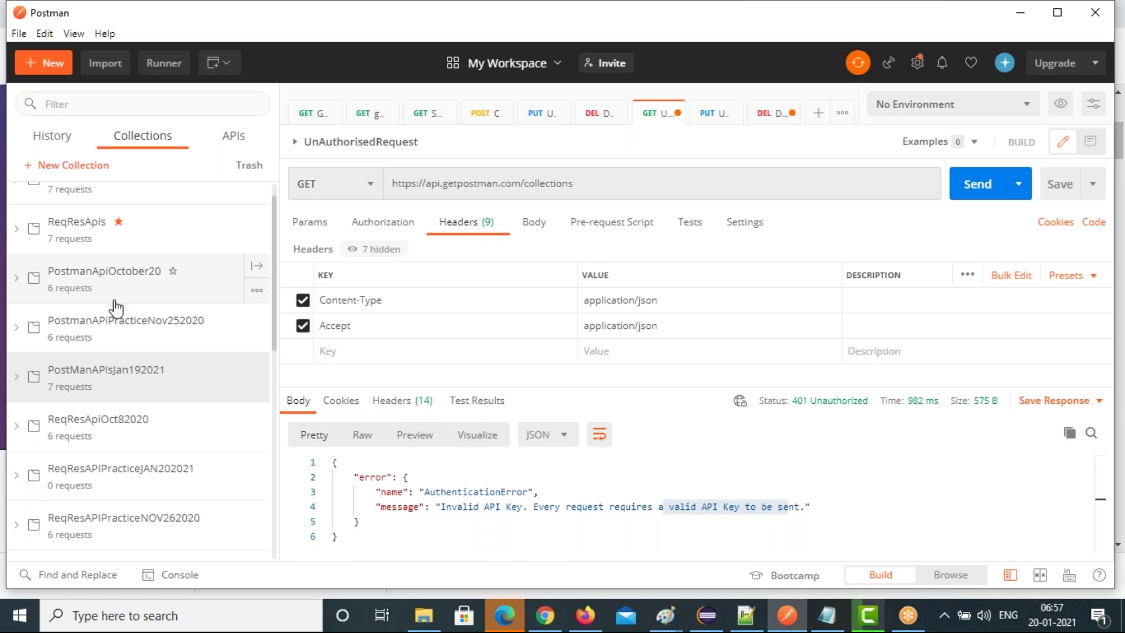
scroll(116, 306, up, 1)
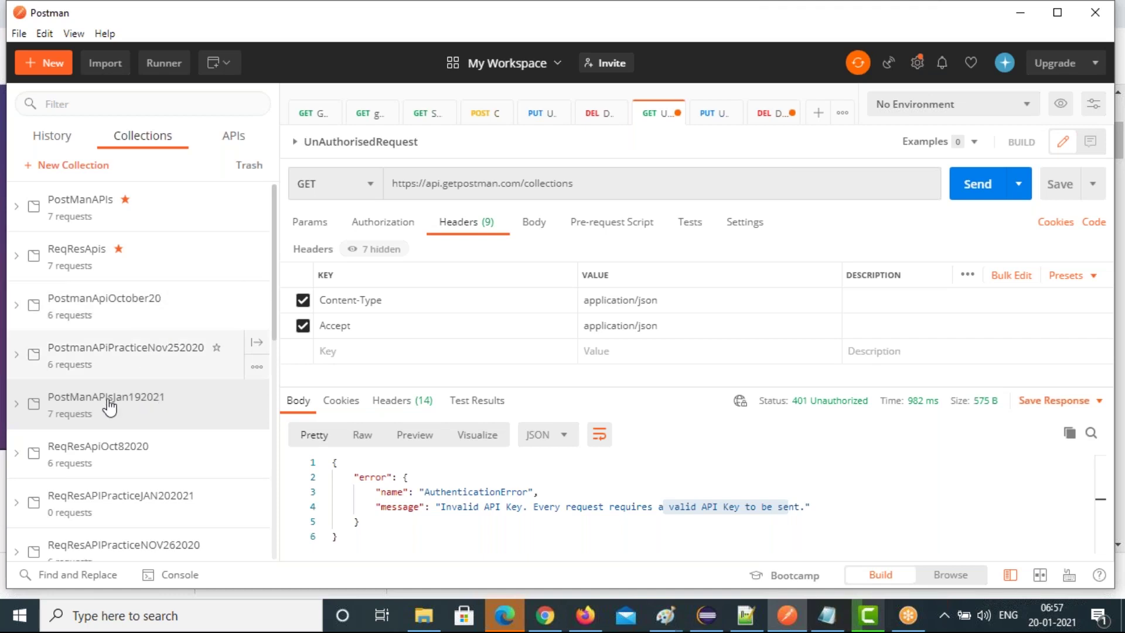
scroll(186, 494, down, 1)
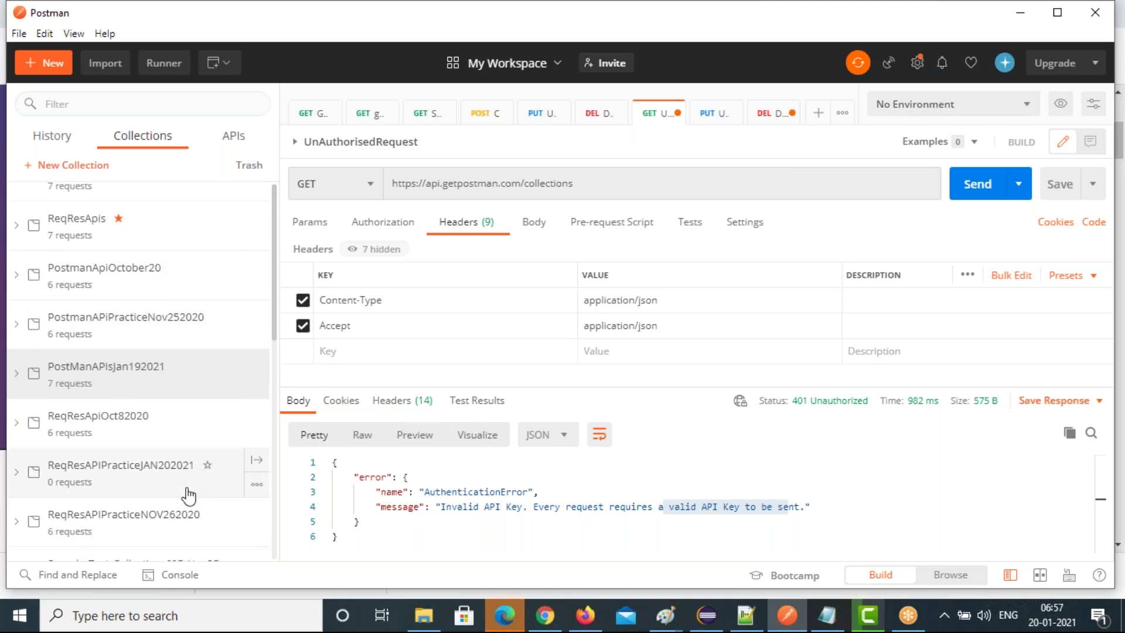
scroll(187, 495, down, 5)
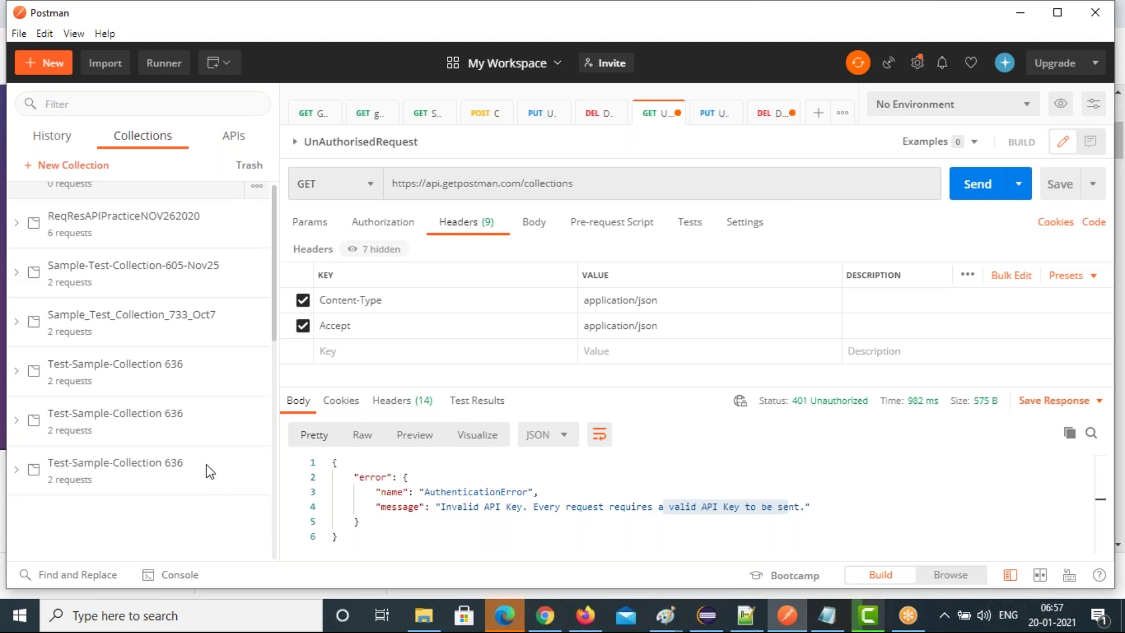
scroll(210, 472, down, 4)
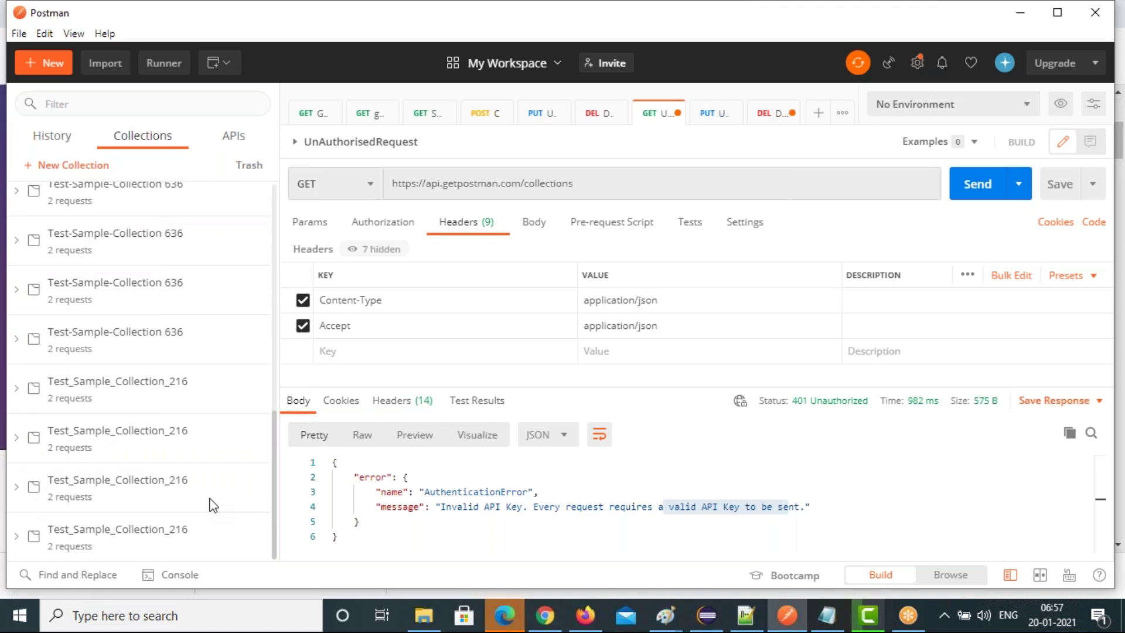
scroll(209, 505, down, 5)
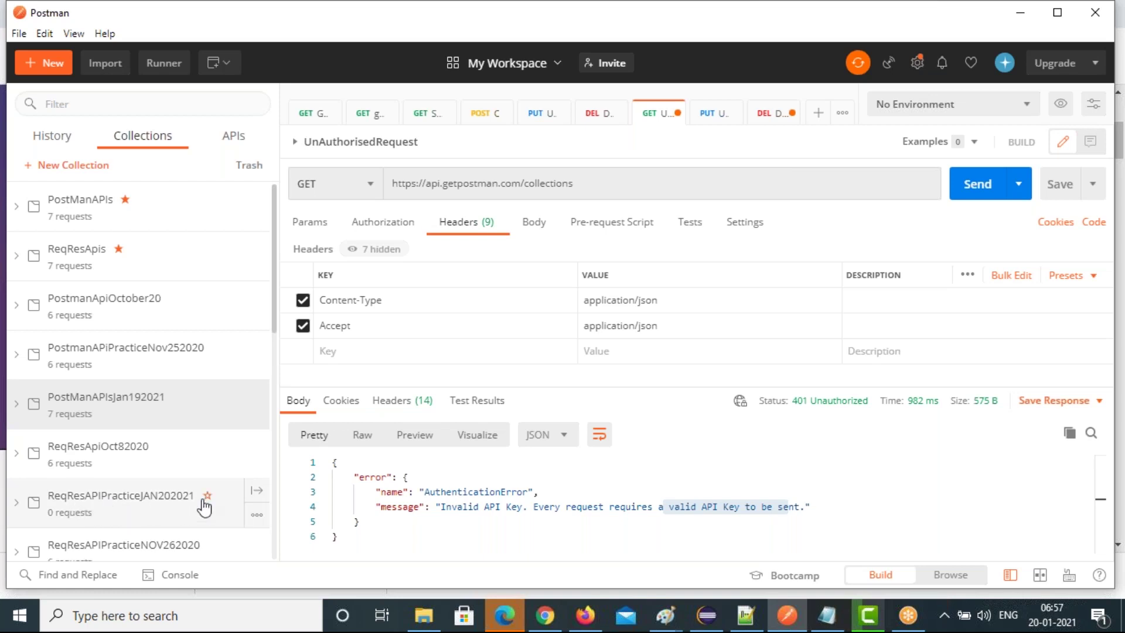
Add a request named GetAllUsers to the ReqResAPIPracticeJAN202021 collection.
click(257, 525)
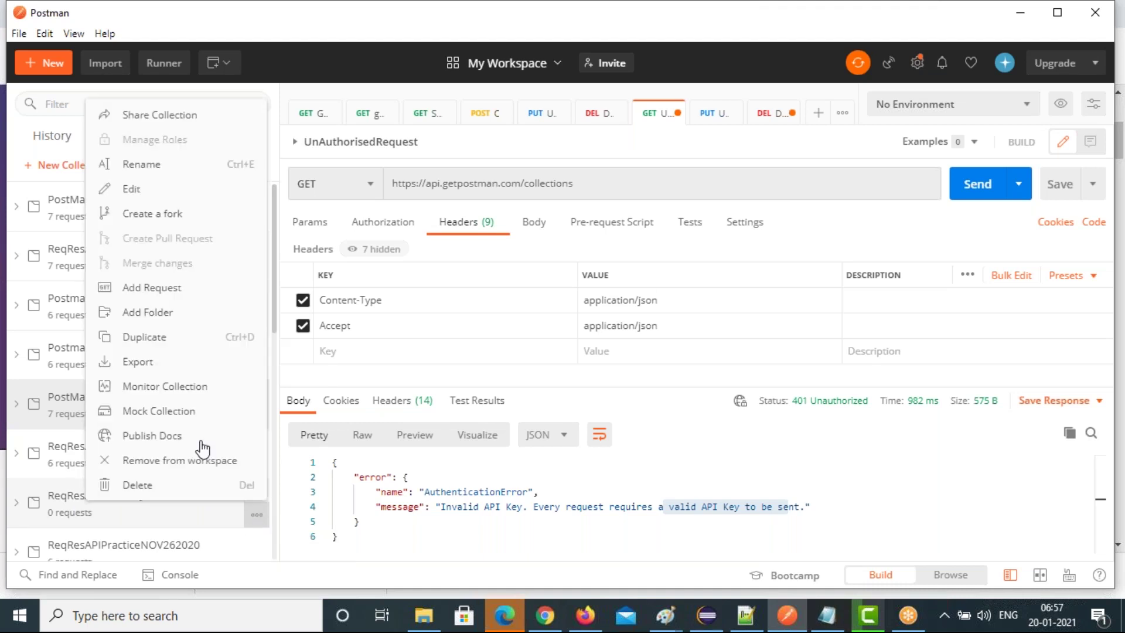
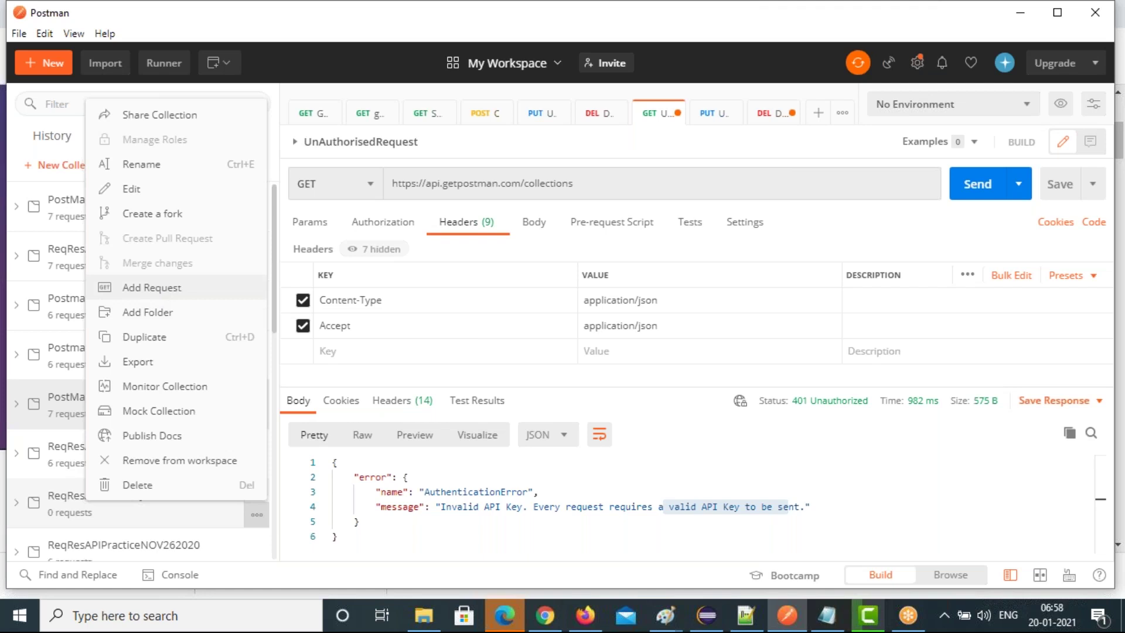
click(152, 288)
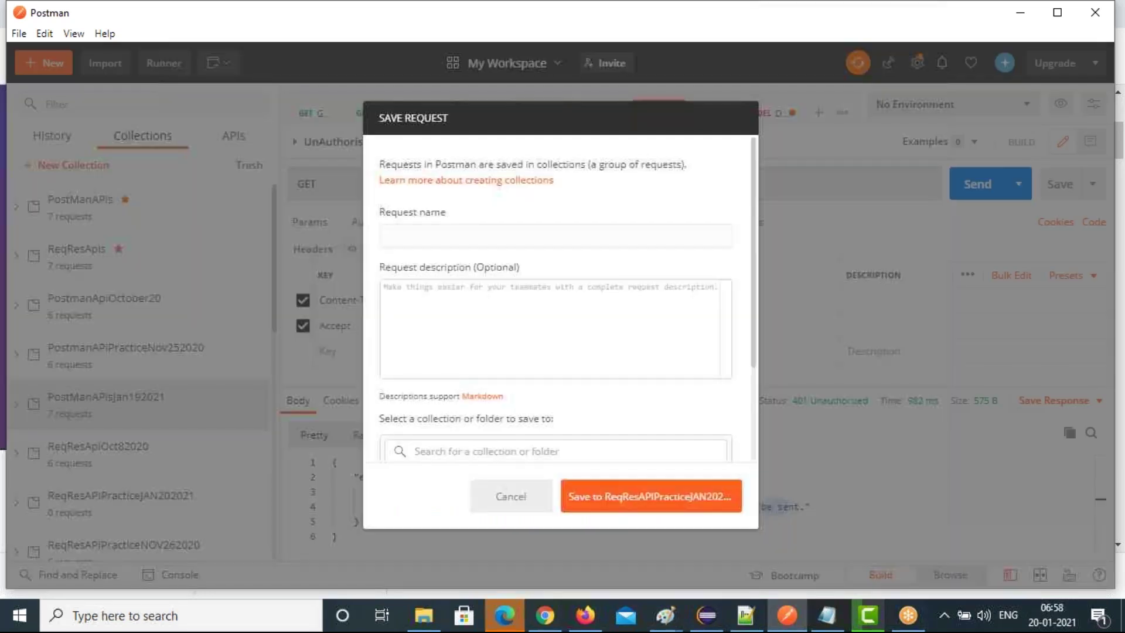
click(418, 234)
text(GetAllUsers)
click(630, 501)
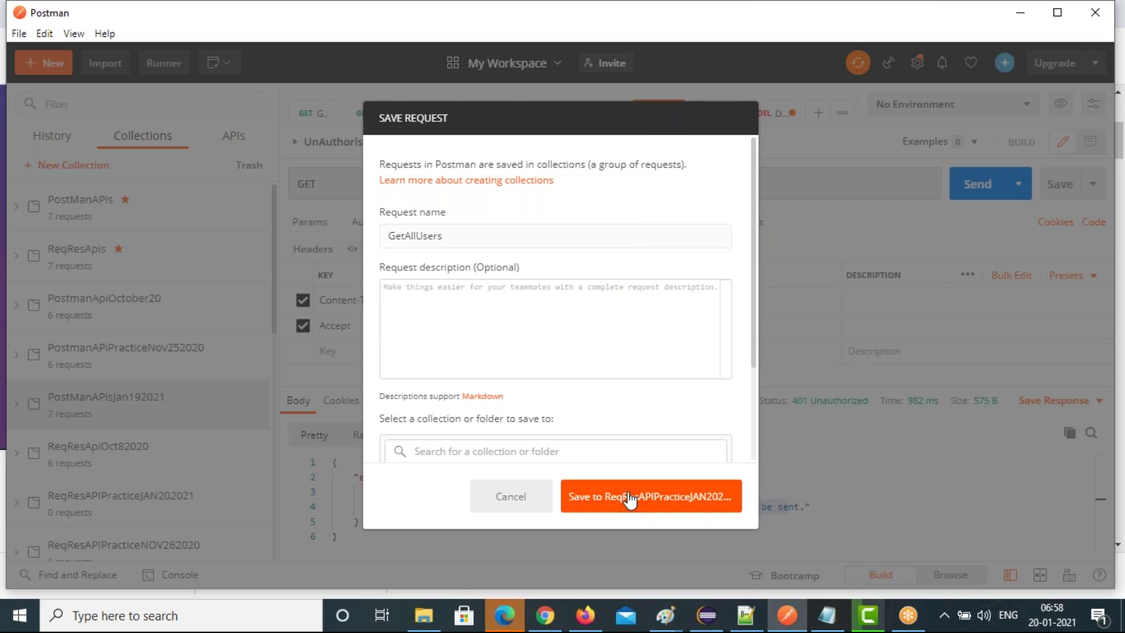
Switch to Chrome, copy the reqres.in site address and bring the List Users request into view.
click(546, 615)
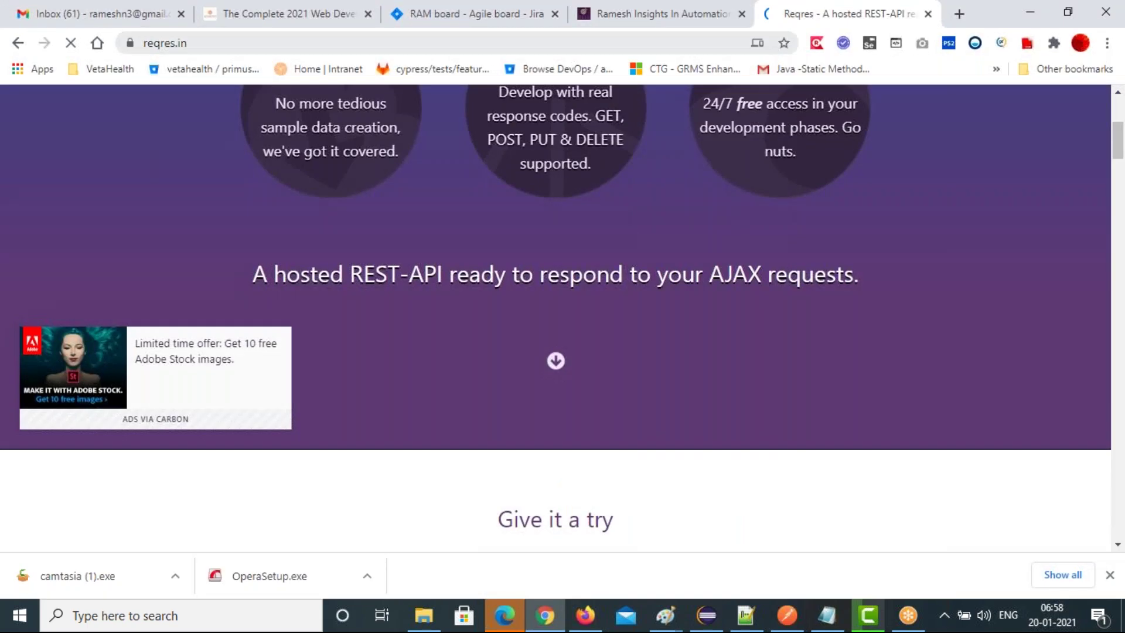
click(165, 43)
key(ctrl+c)
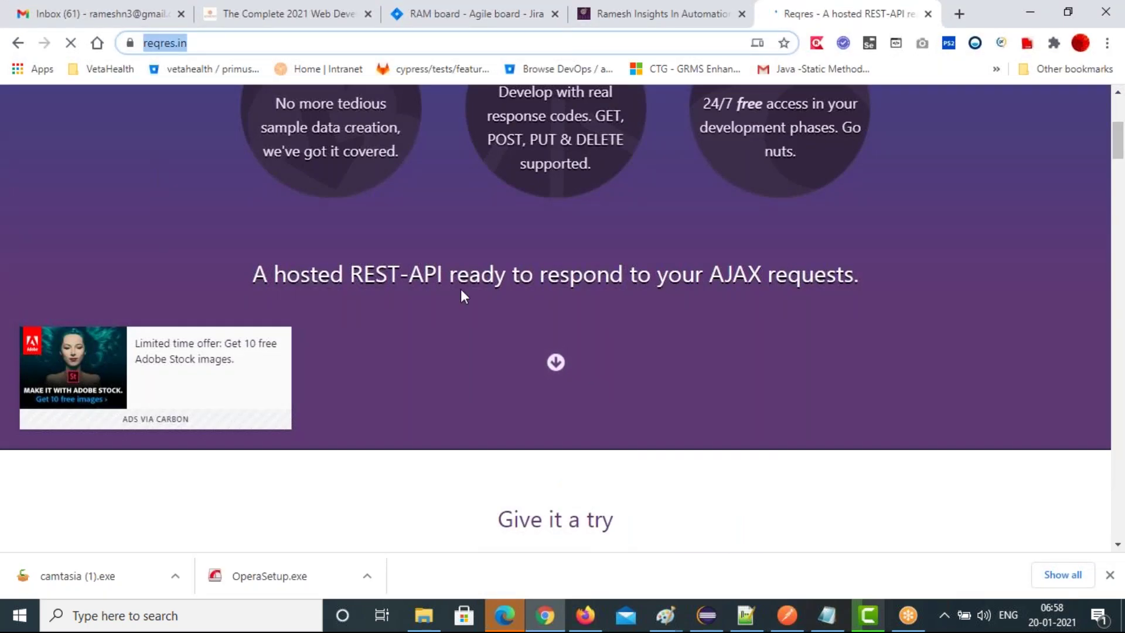
scroll(462, 290, down, 5)
scroll(475, 319, down, 2)
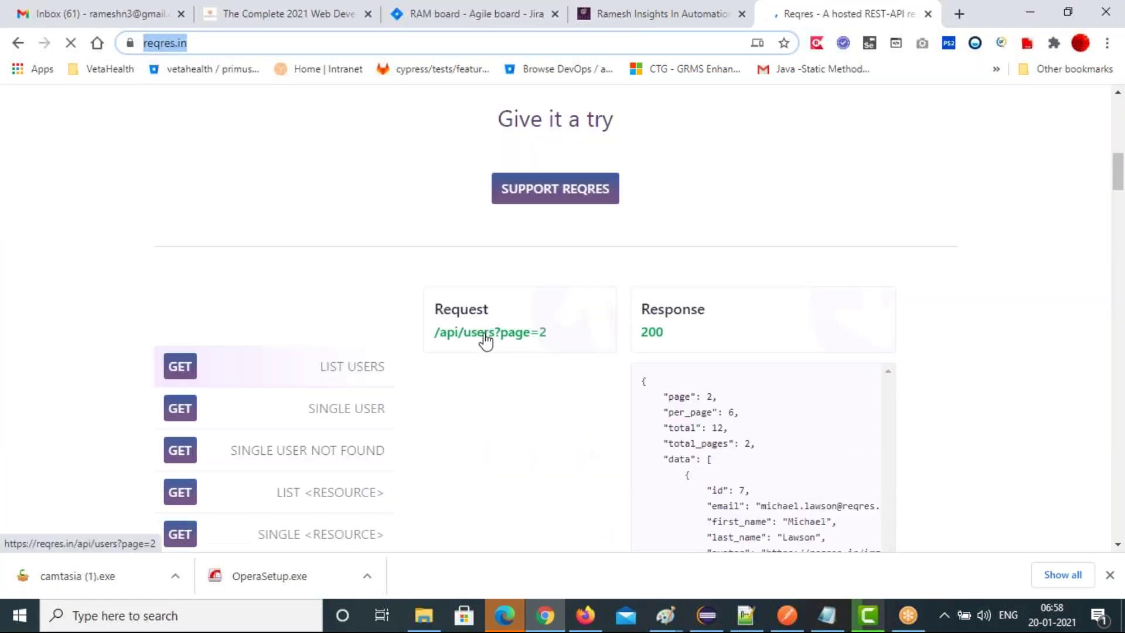
Switch to Postman, expand the ReqResAPIPracticeJAN202021 collection and open its GetAllUsers request.
key(alt+Tab)
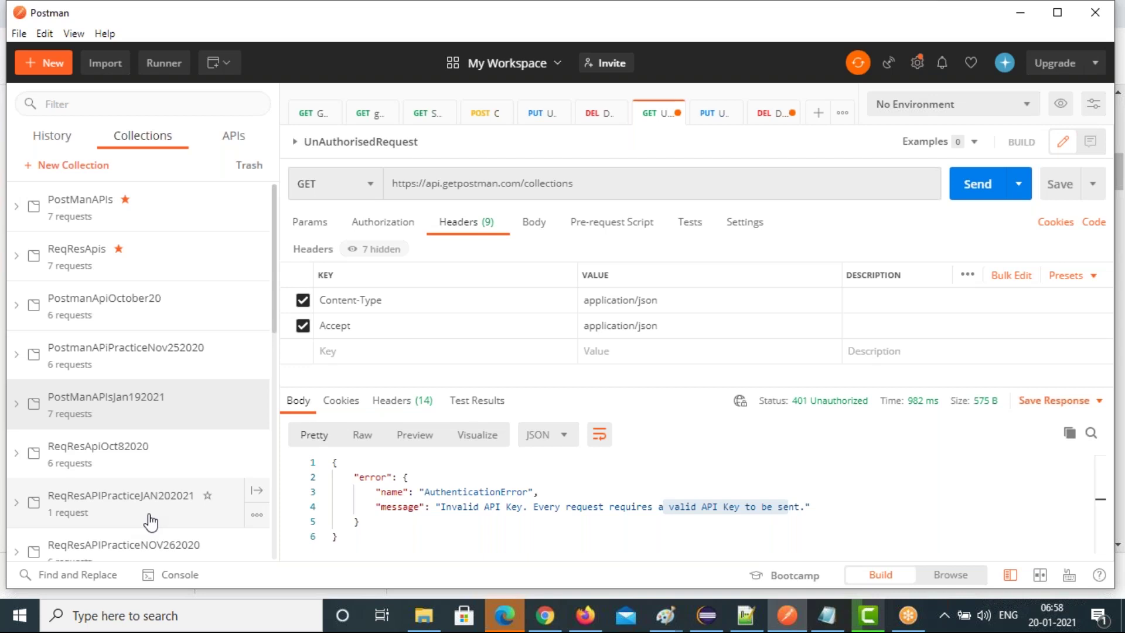
click(152, 521)
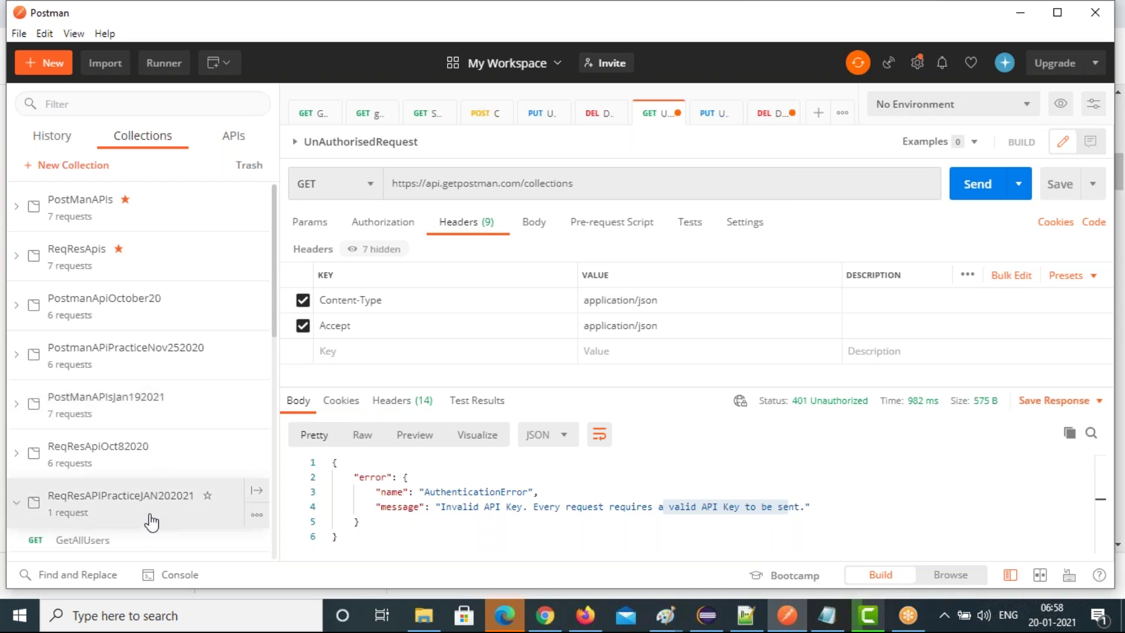
click(102, 541)
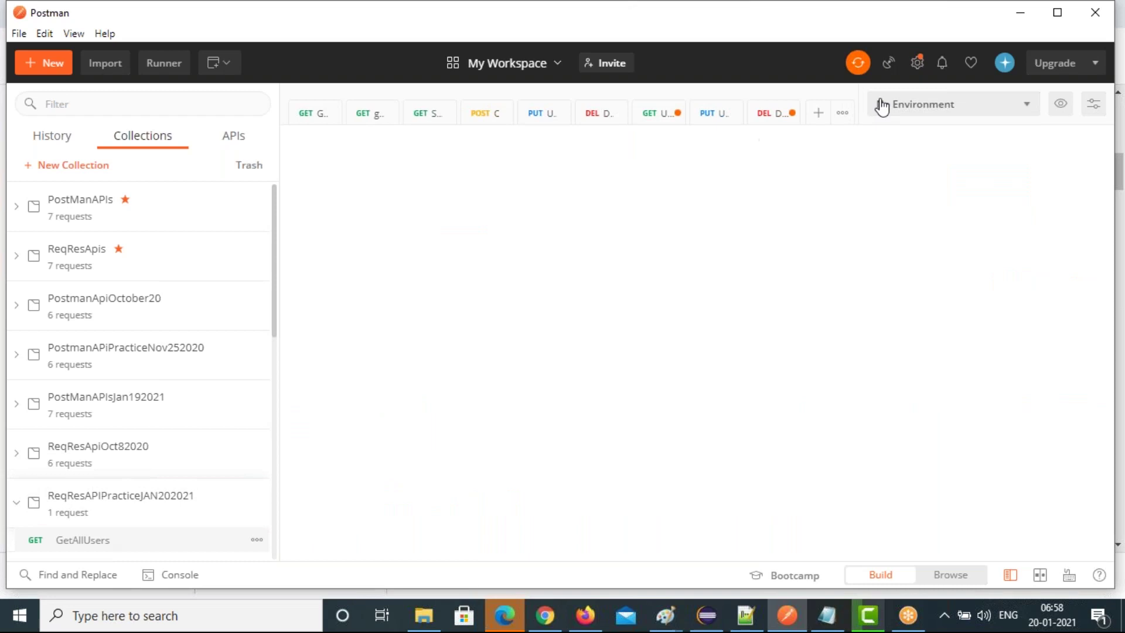
Close all open request tabs, saving the changes to DeleteCollection and UnAuthorisedRequest.
click(843, 116)
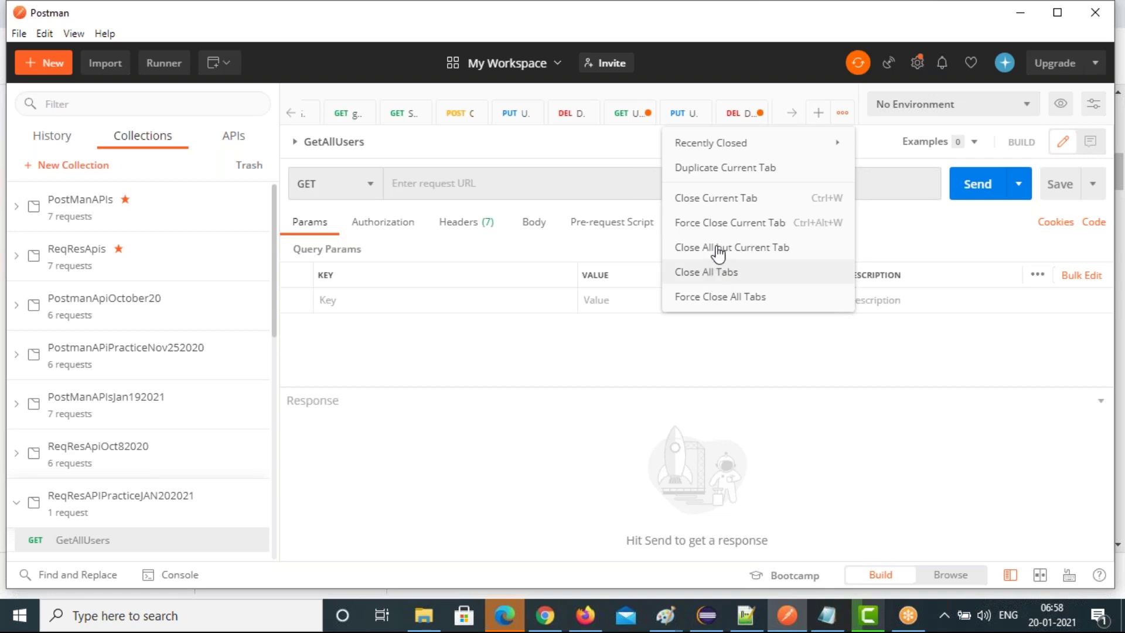
click(710, 271)
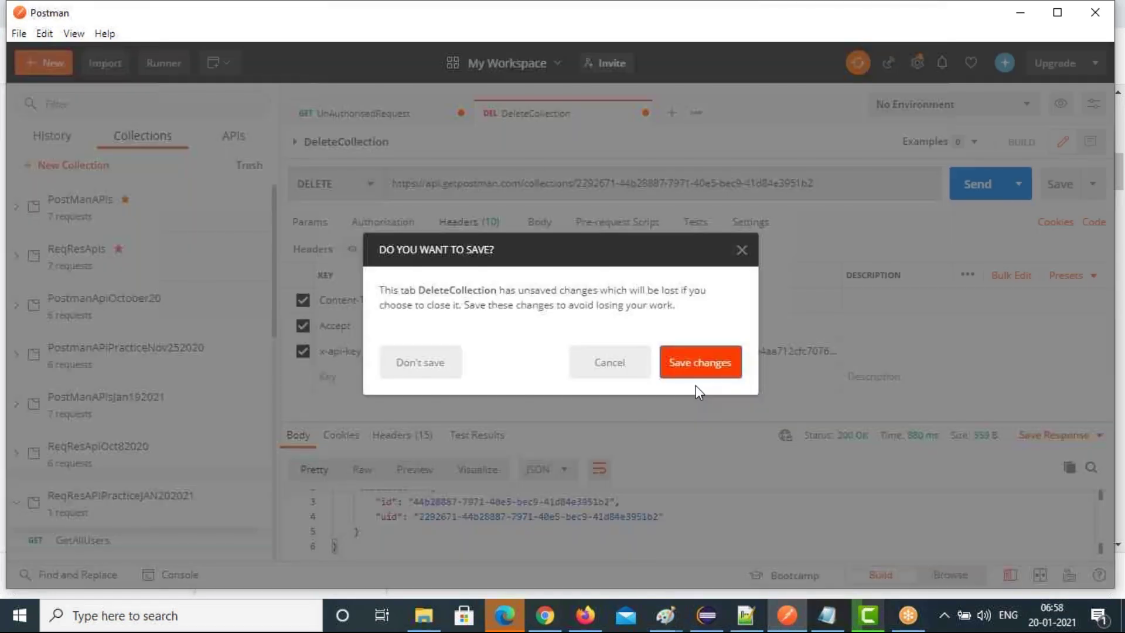
click(698, 365)
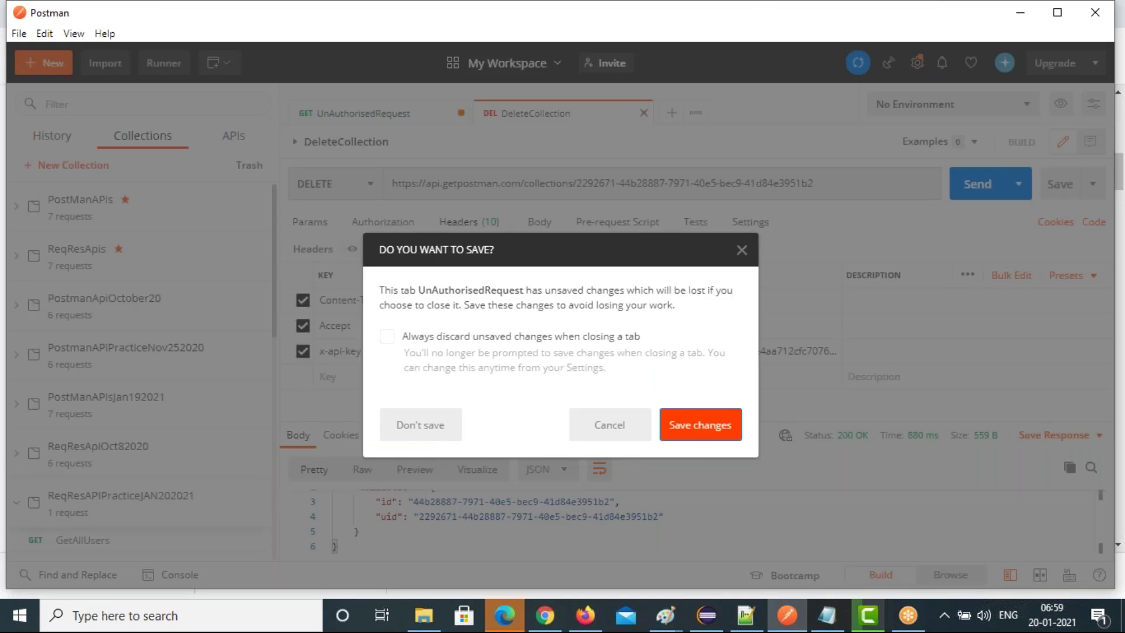
key(Escape)
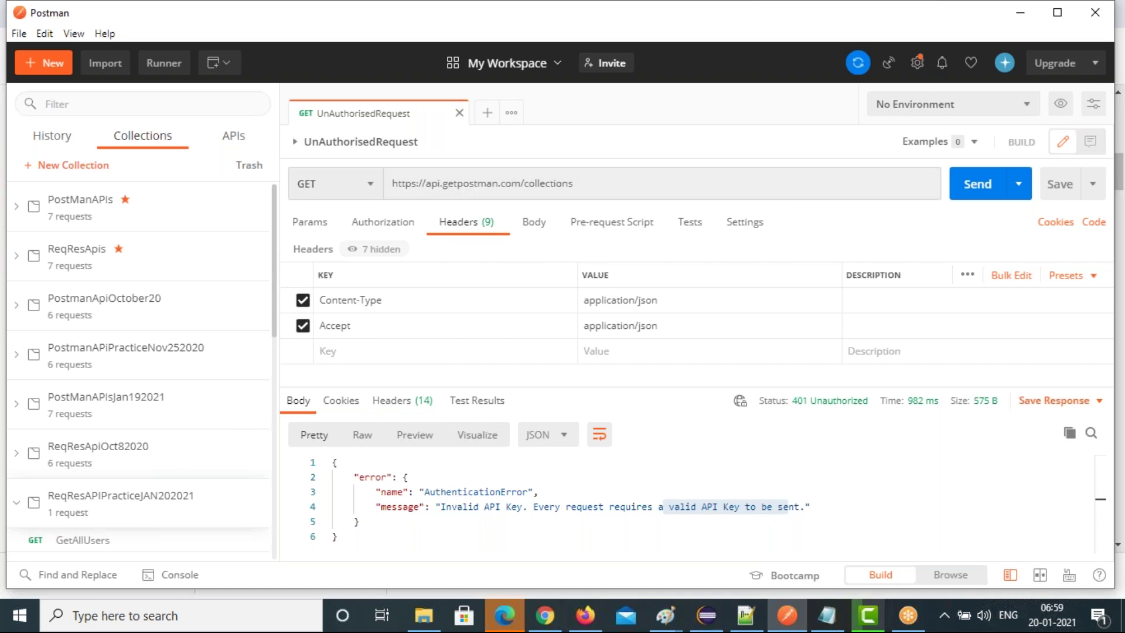
key(ctrl+w)
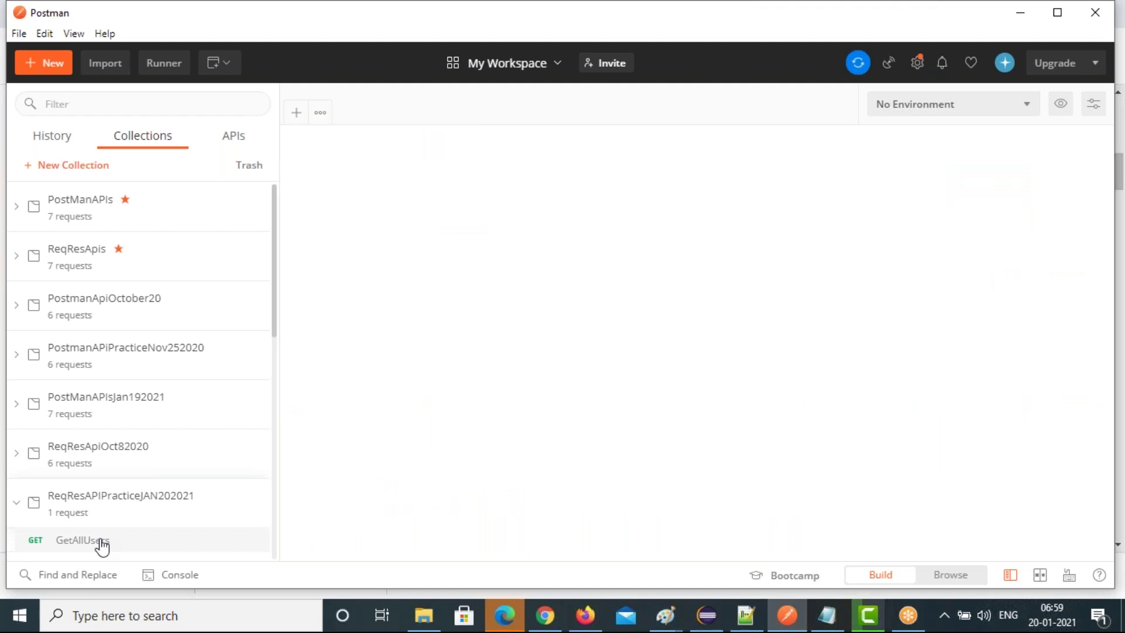
click(102, 542)
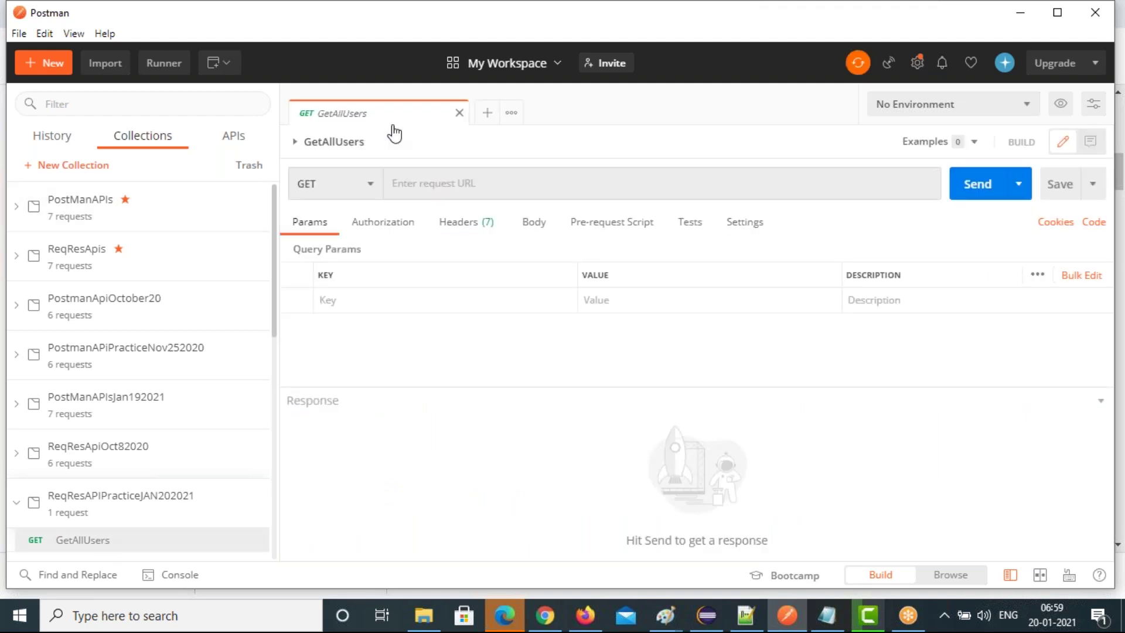
click(418, 185)
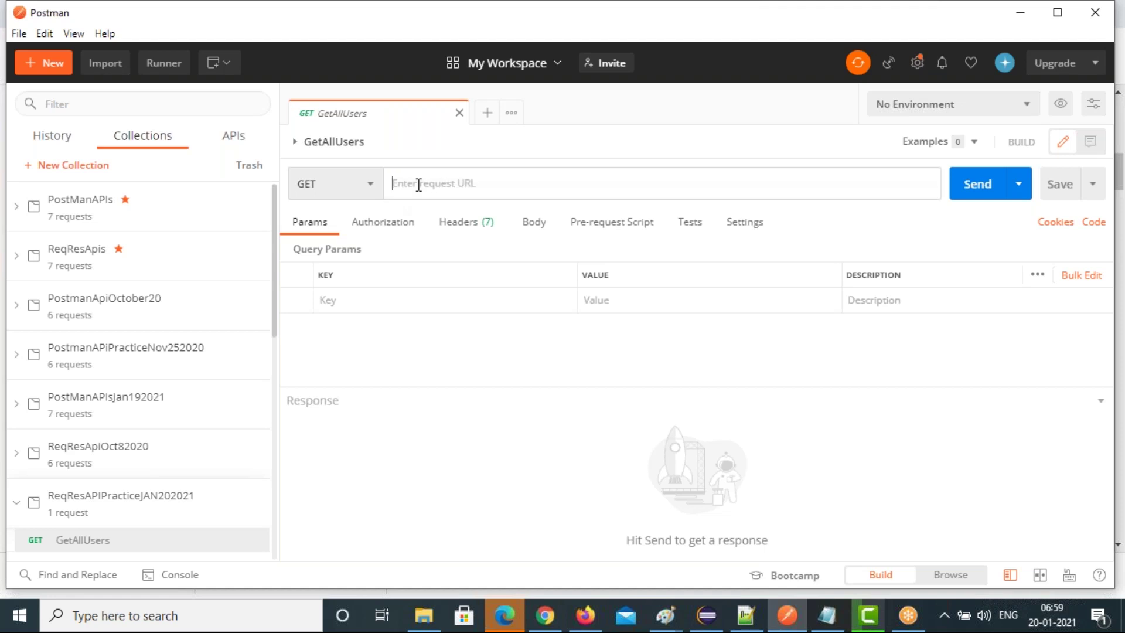
key(ctrl+v)
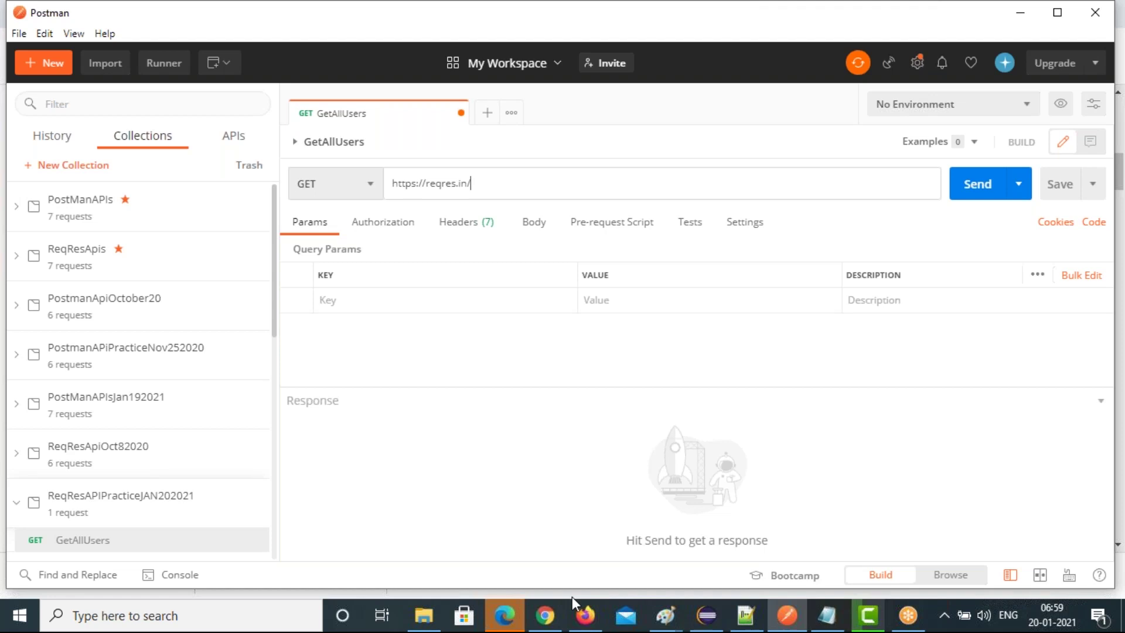
Switch to Chrome, open the List Users endpoint /api/users?page=2 and copy its full address.
click(551, 620)
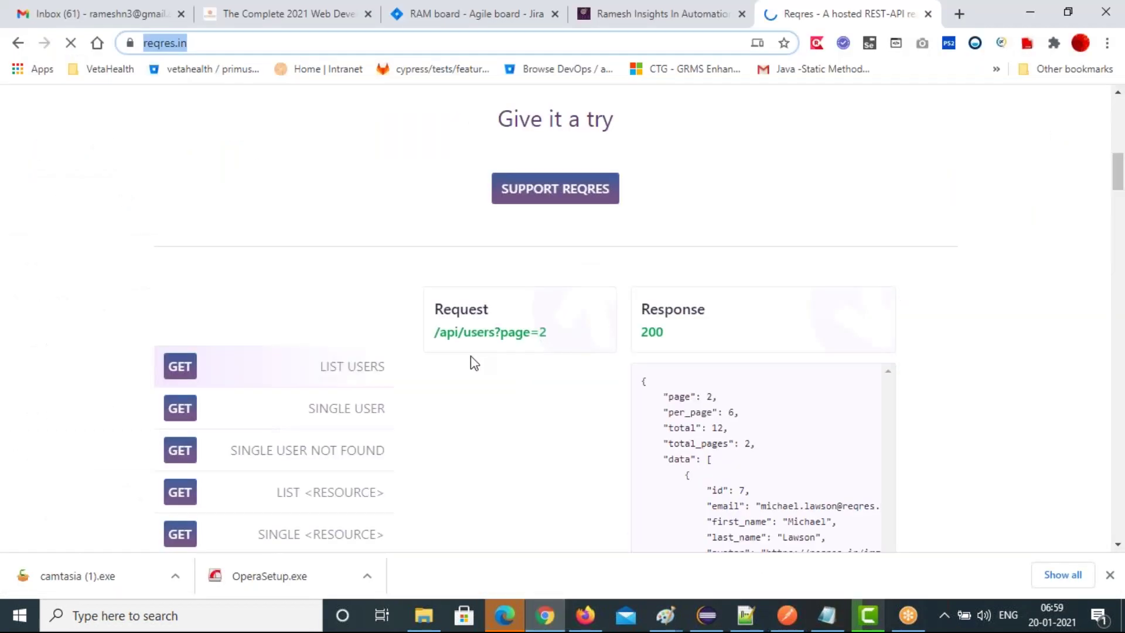
drag(435, 337, 557, 336)
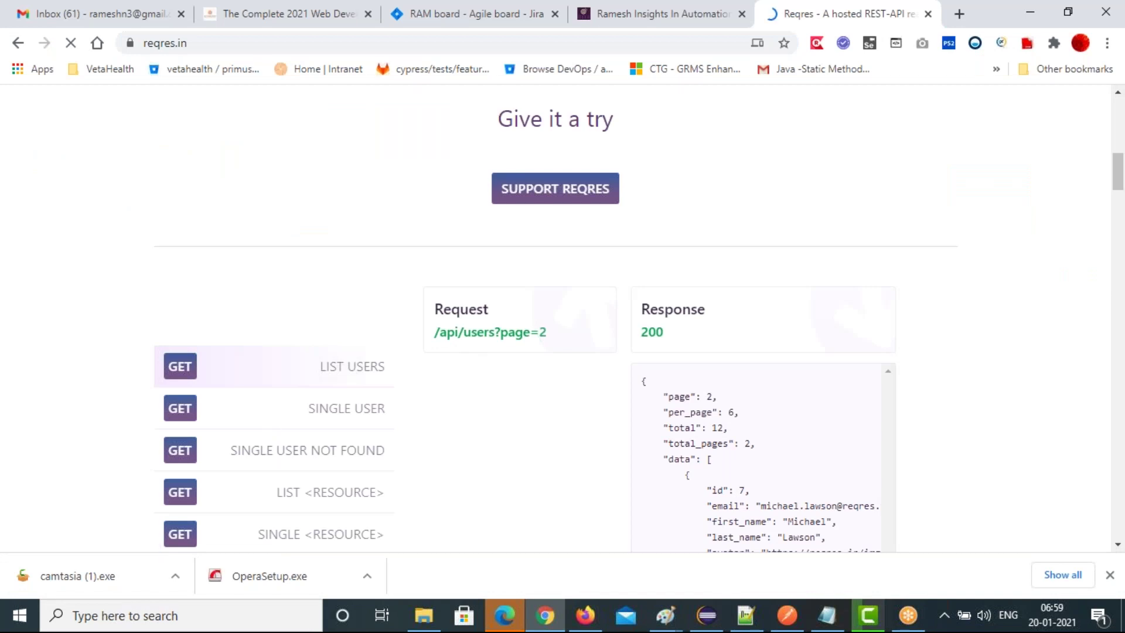
click(437, 338)
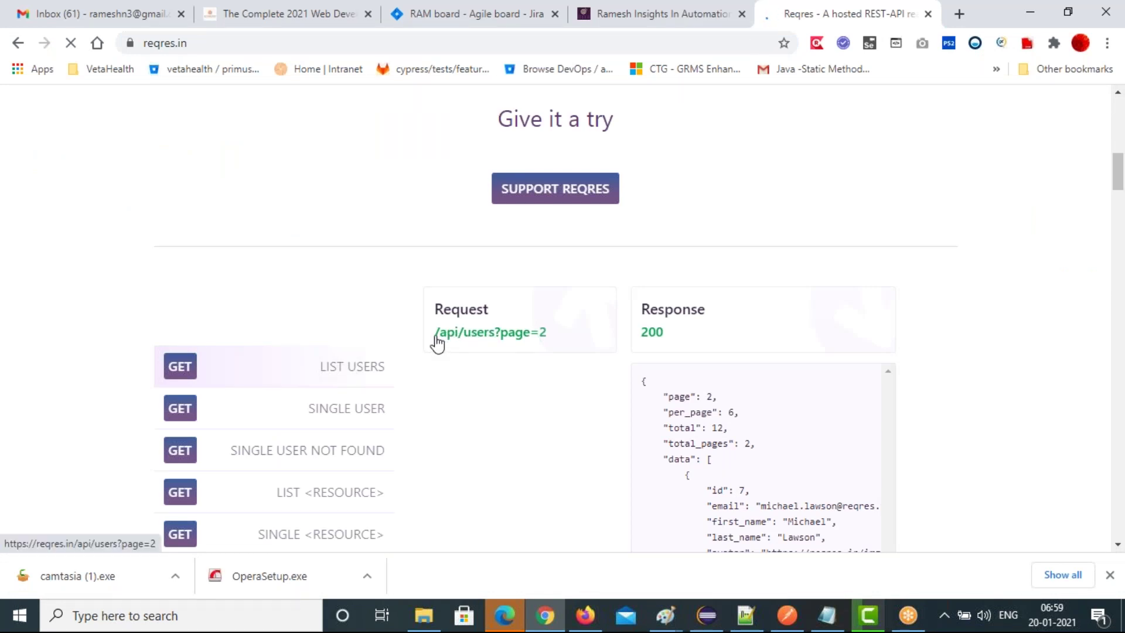
click(291, 42)
key(ctrl+c)
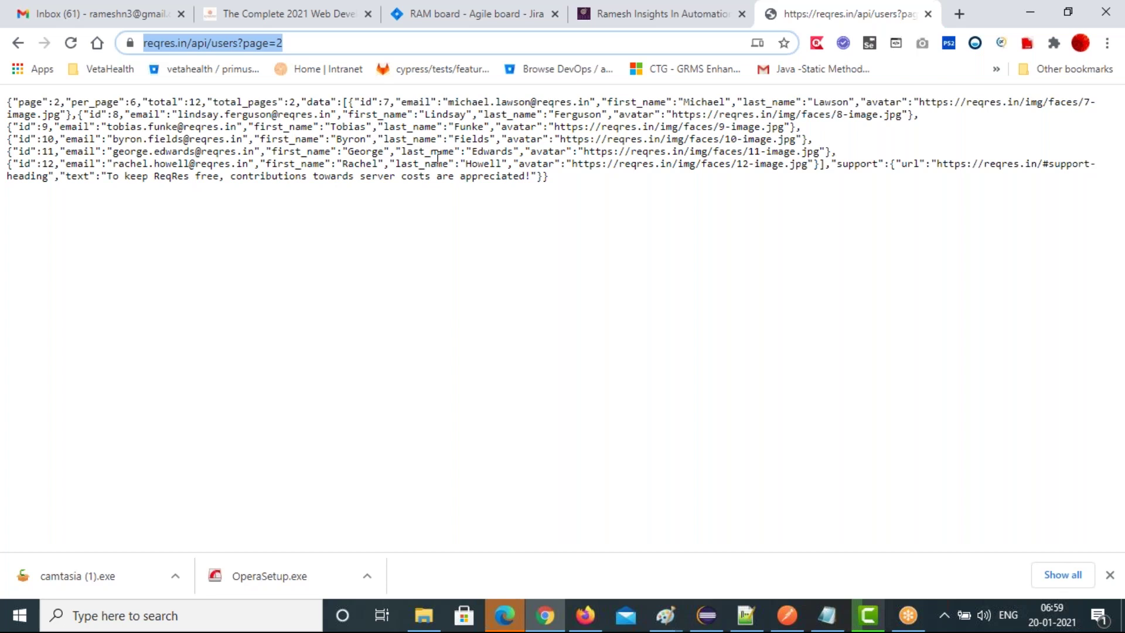
key(alt+Tab)
click(512, 192)
drag(471, 184, 392, 184)
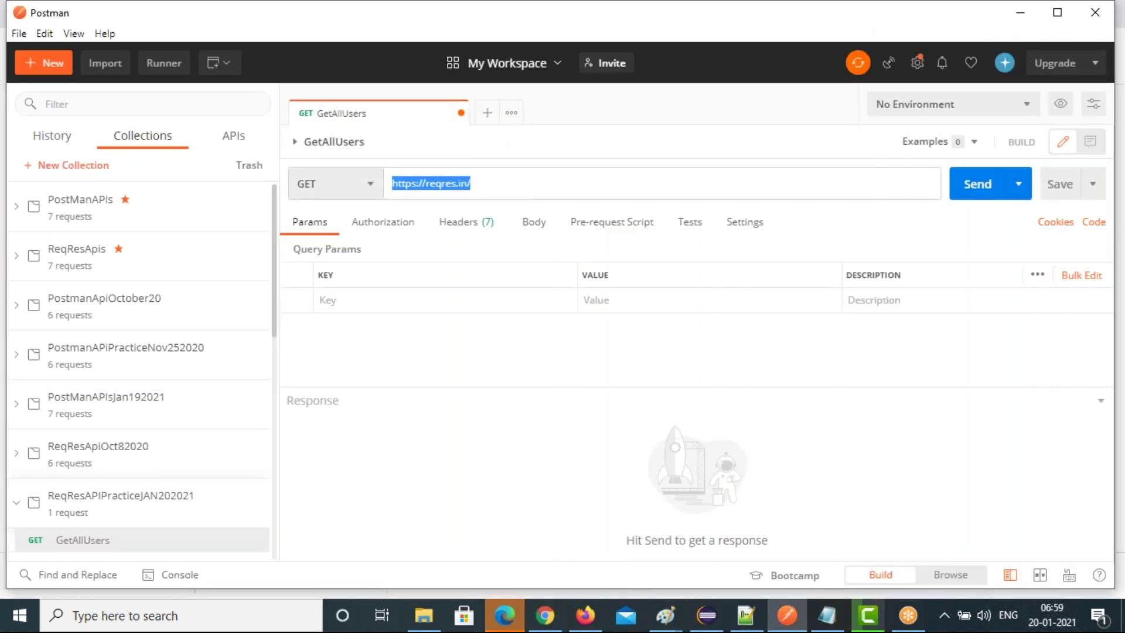
key(ctrl+v)
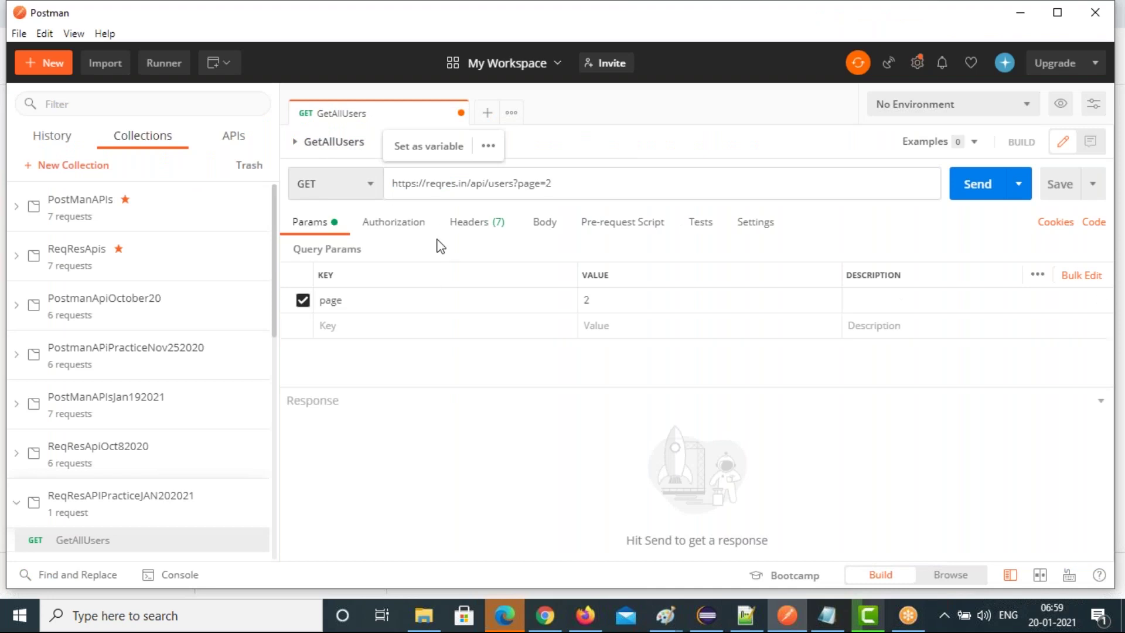
Add a Content-Type header with the value application/json to the GetAllUsers request.
click(477, 222)
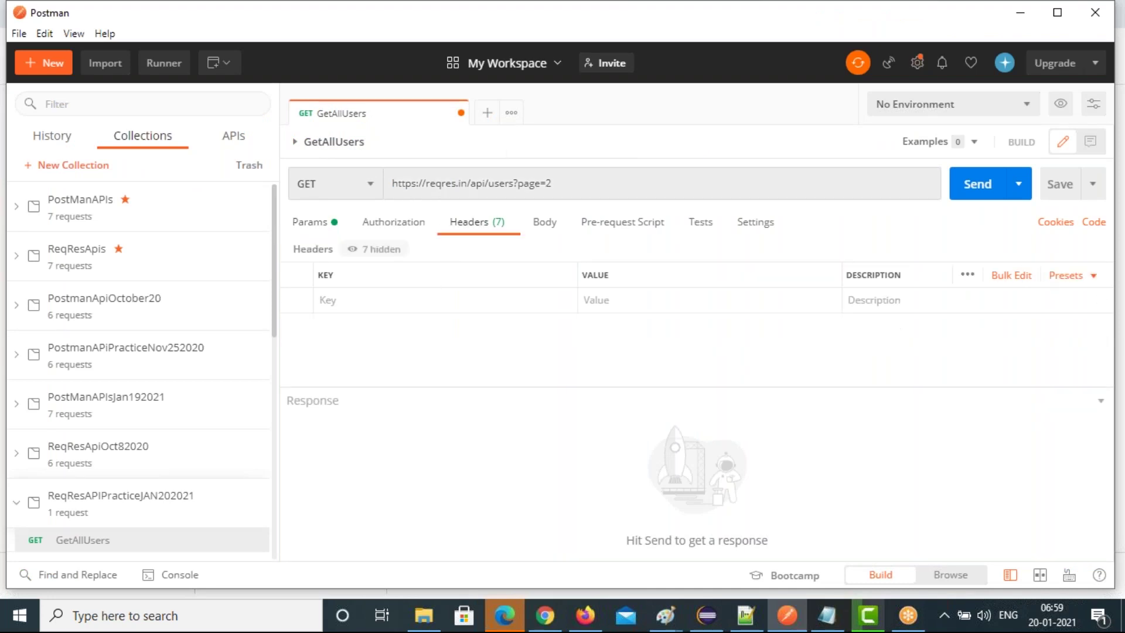
click(340, 295)
text(Co)
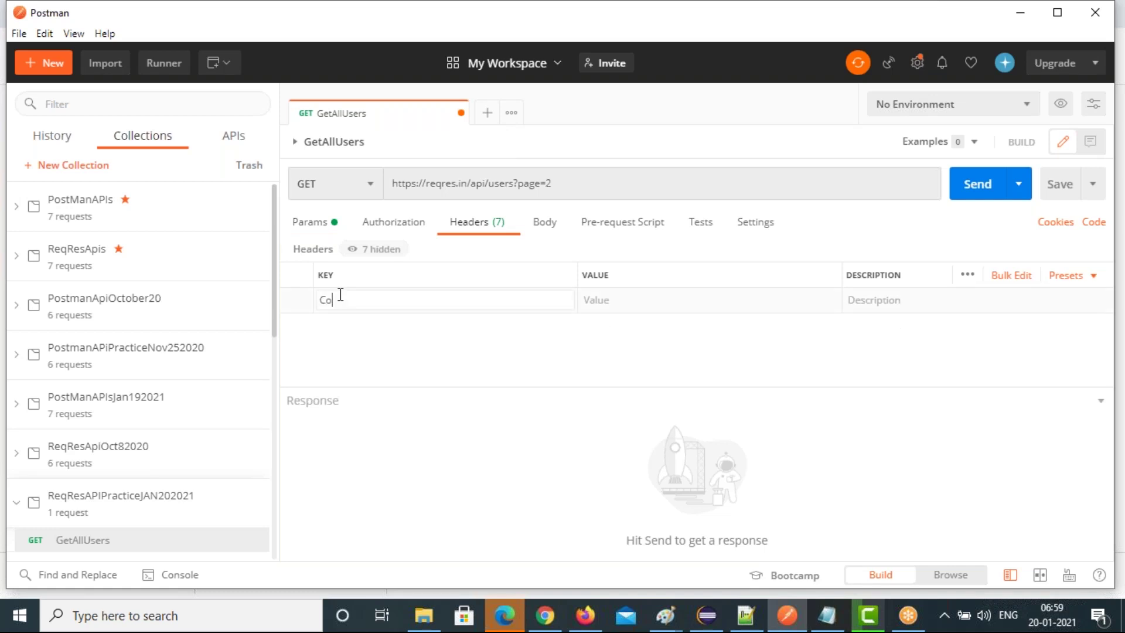
text(ntent)
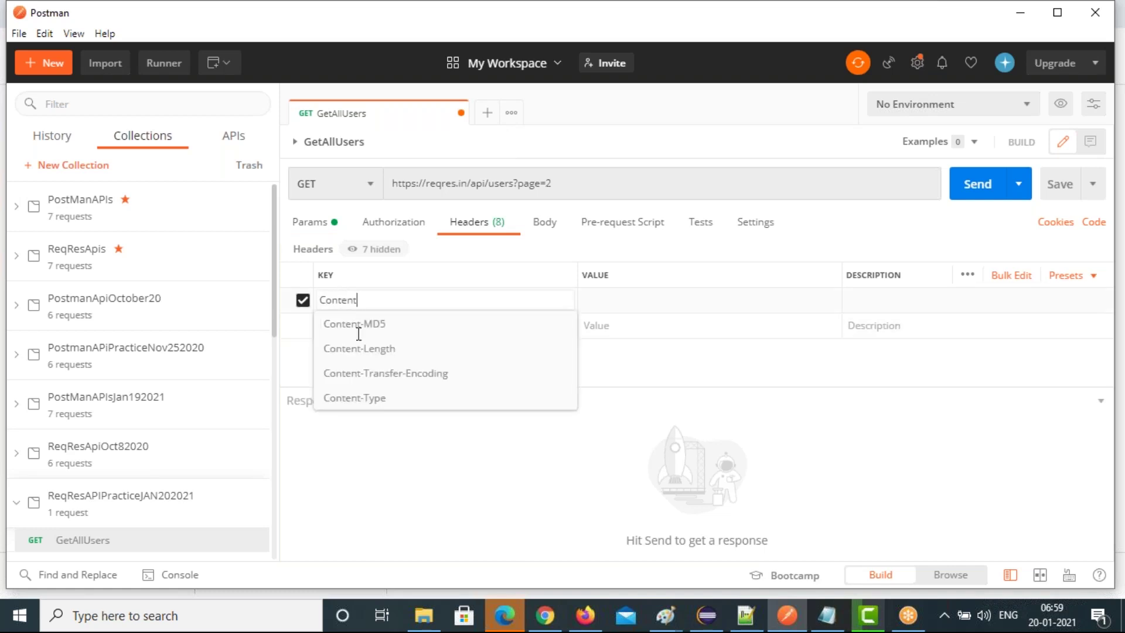
click(357, 399)
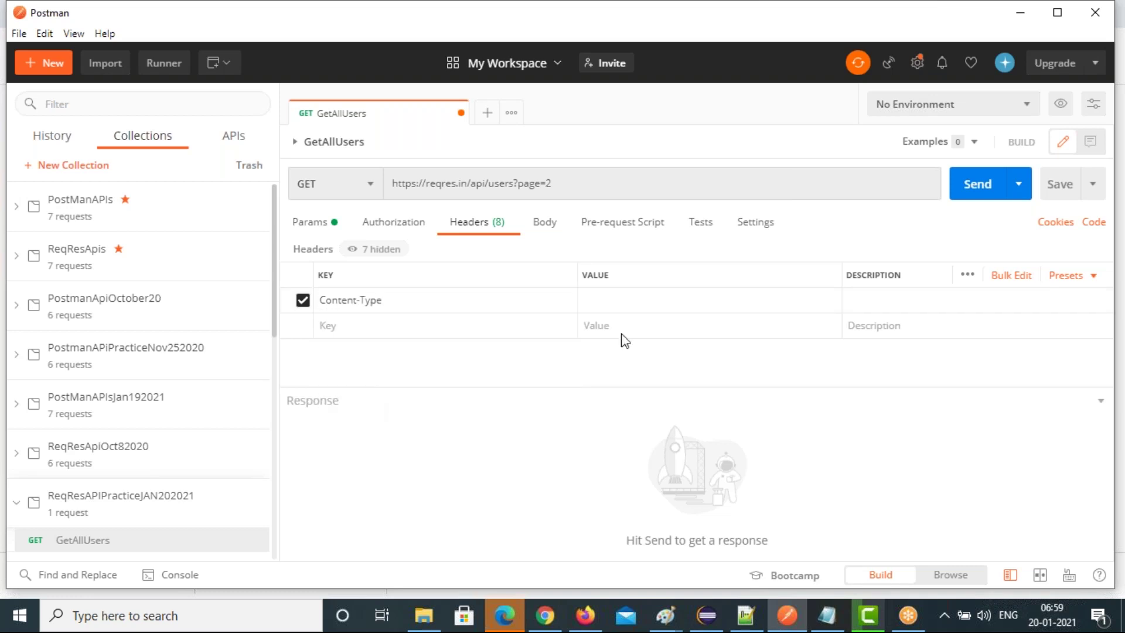
text(app)
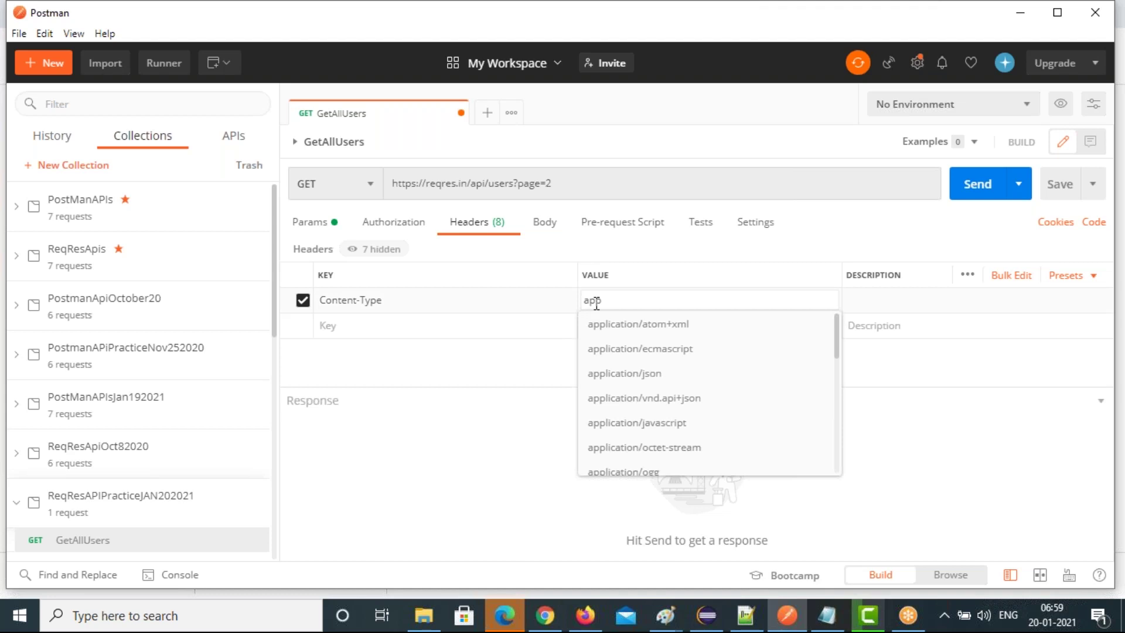
click(624, 374)
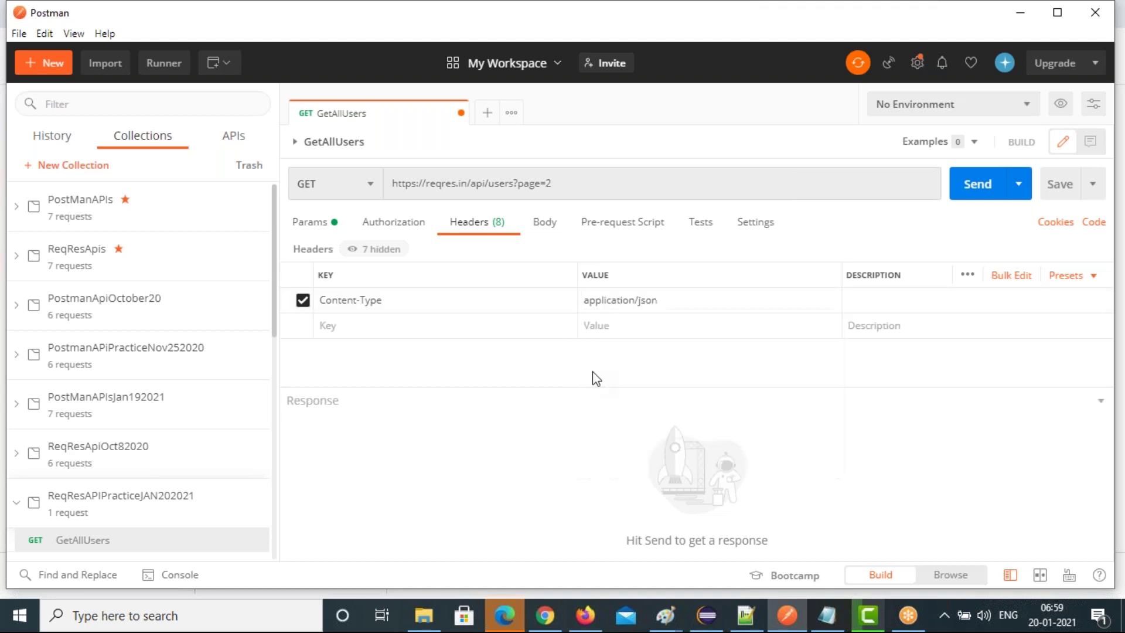
Add an Accept header with the value application/json to the GetAllUsers request.
click(363, 327)
text(Acc)
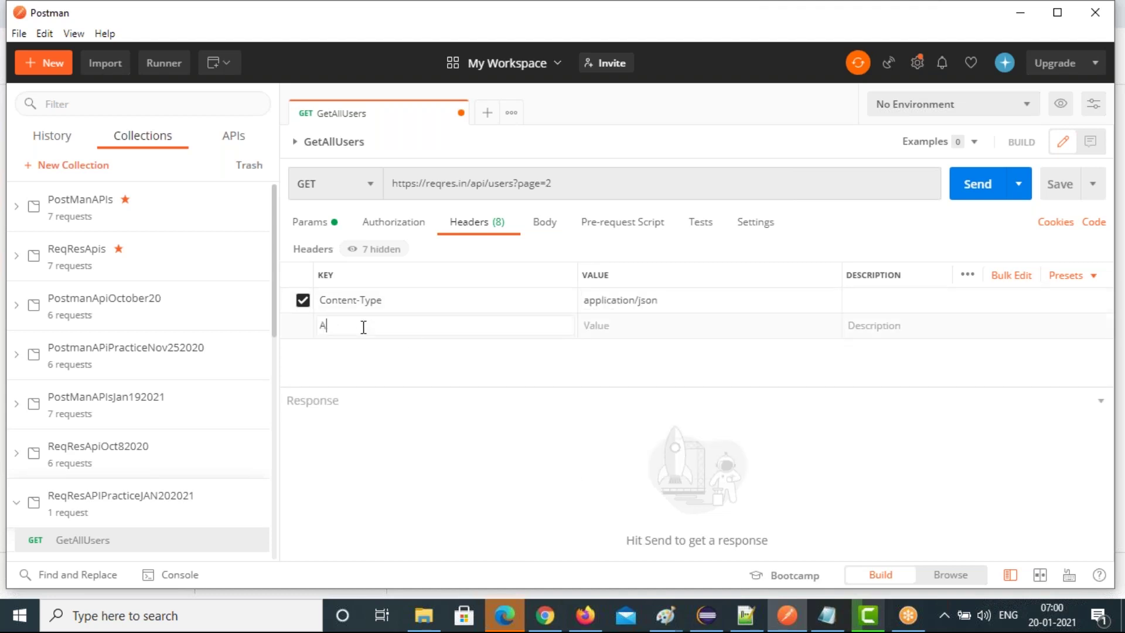
click(477, 343)
click(608, 329)
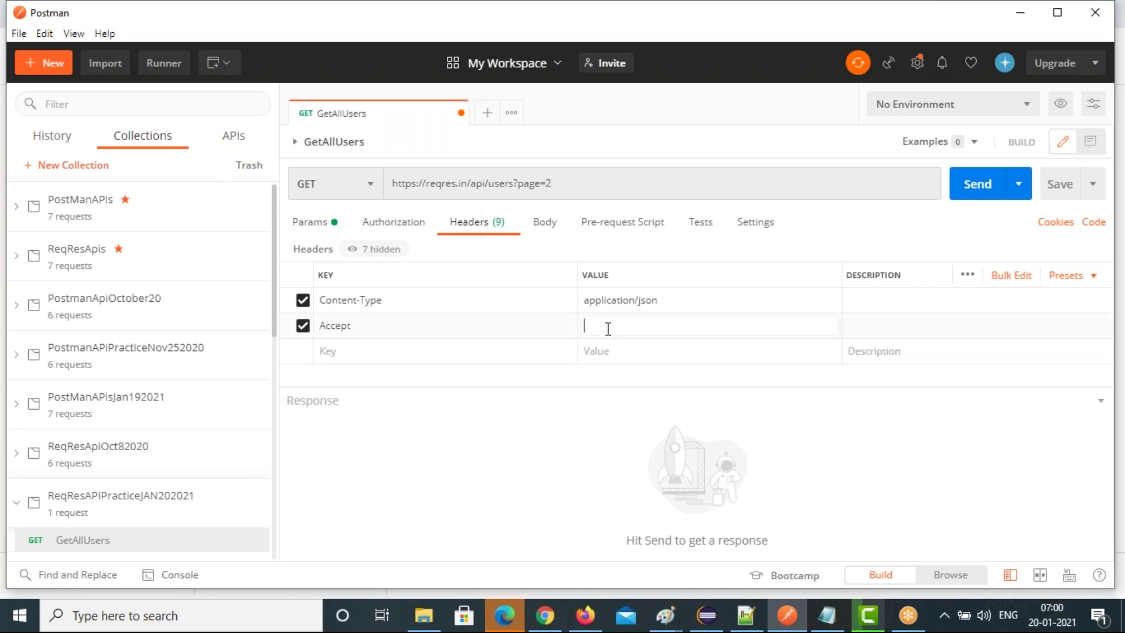
text(app)
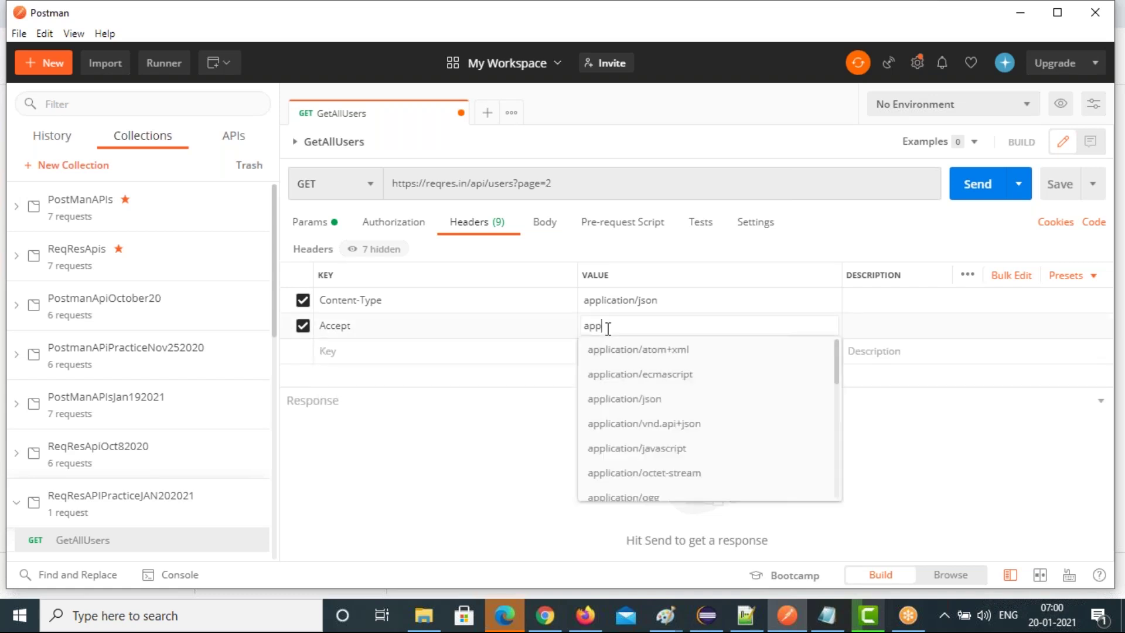
click(614, 403)
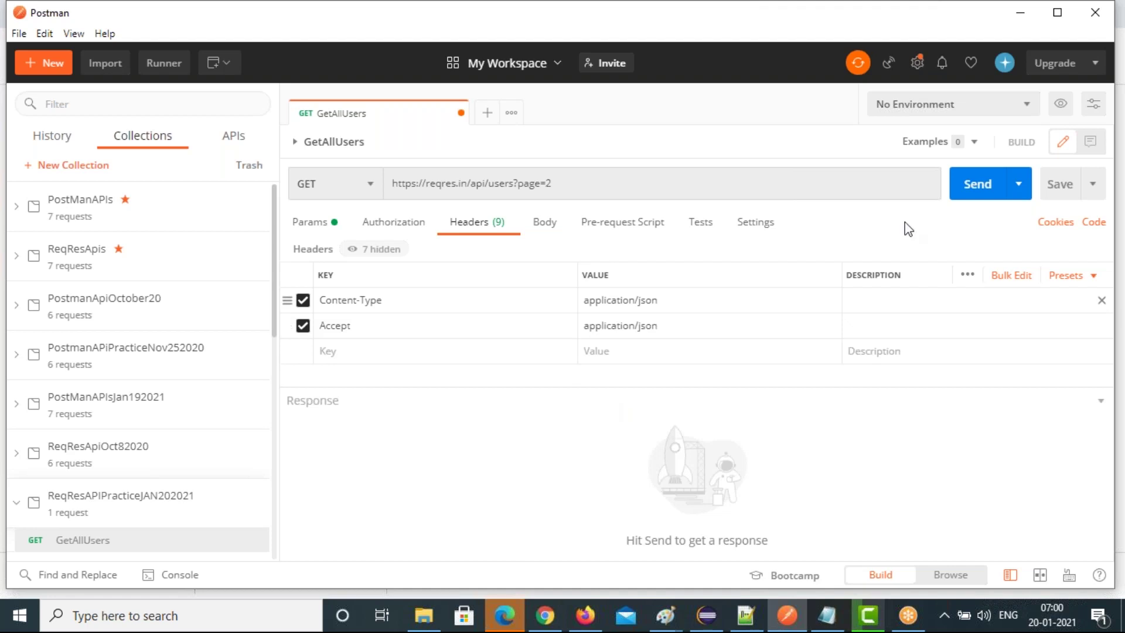
Send the GetAllUsers request and review its status and the full JSON response body.
click(982, 190)
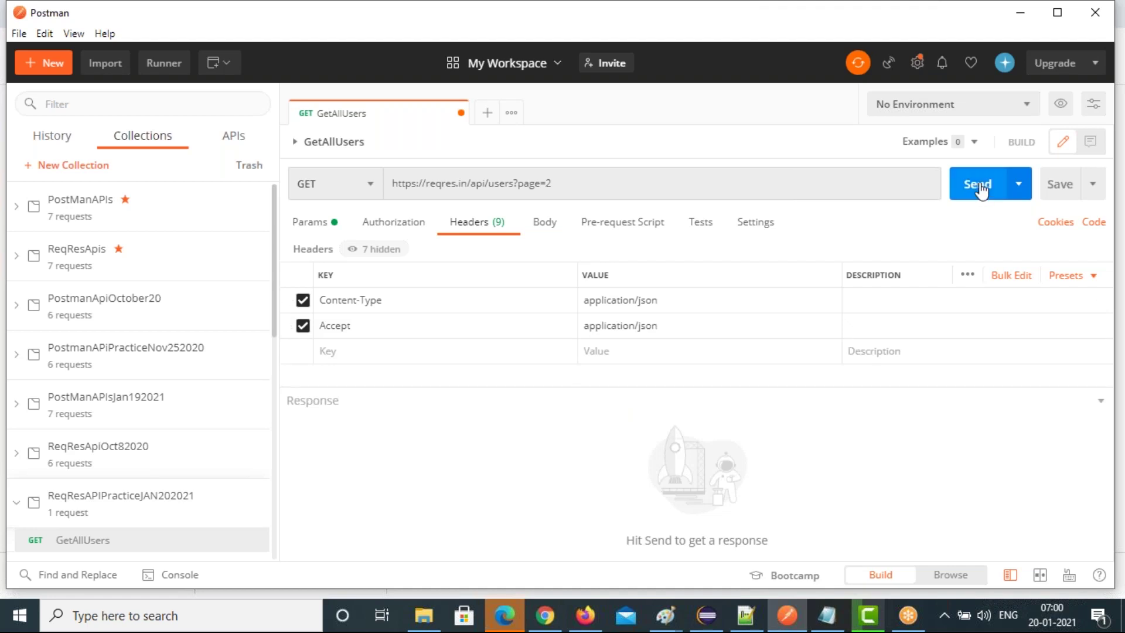
click(982, 187)
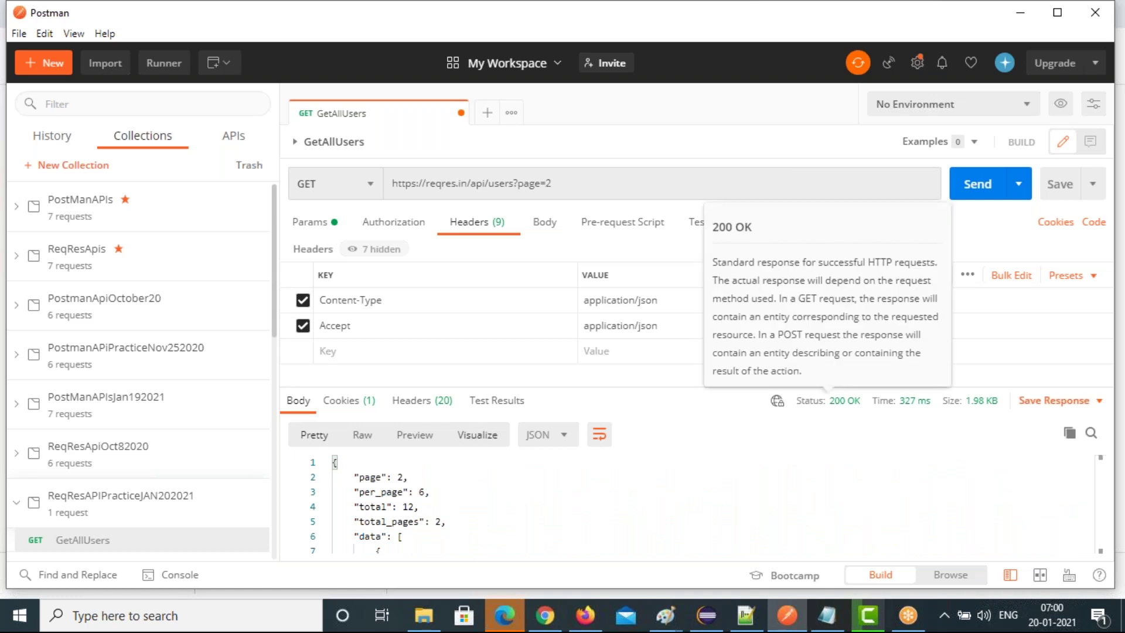
scroll(459, 507, down, 3)
scroll(459, 507, up, 3)
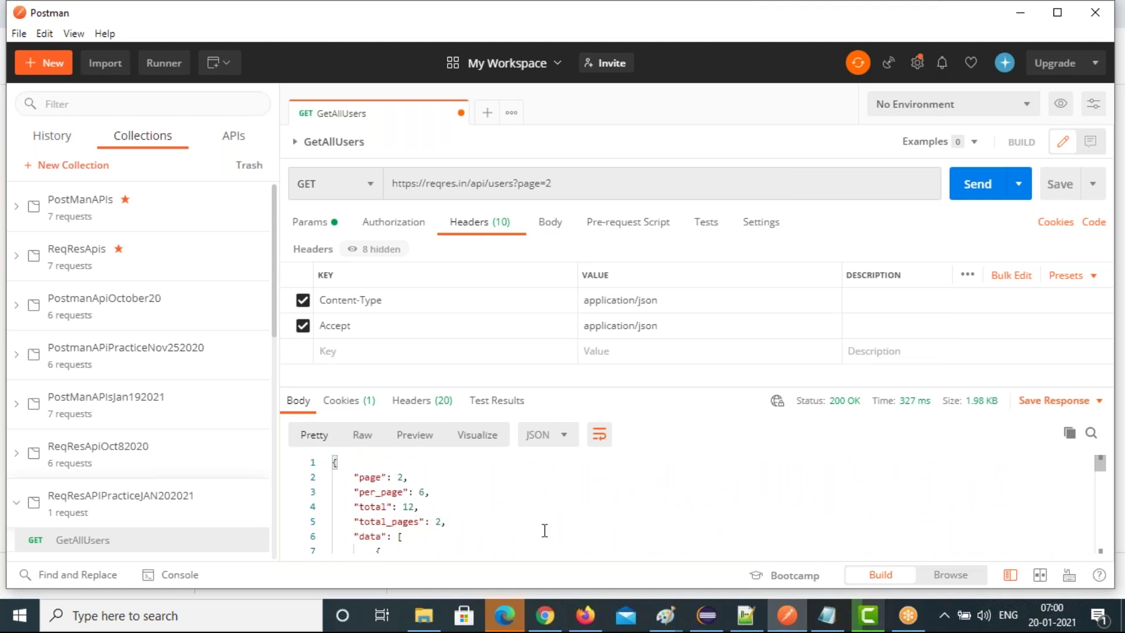
scroll(544, 530, down, 2)
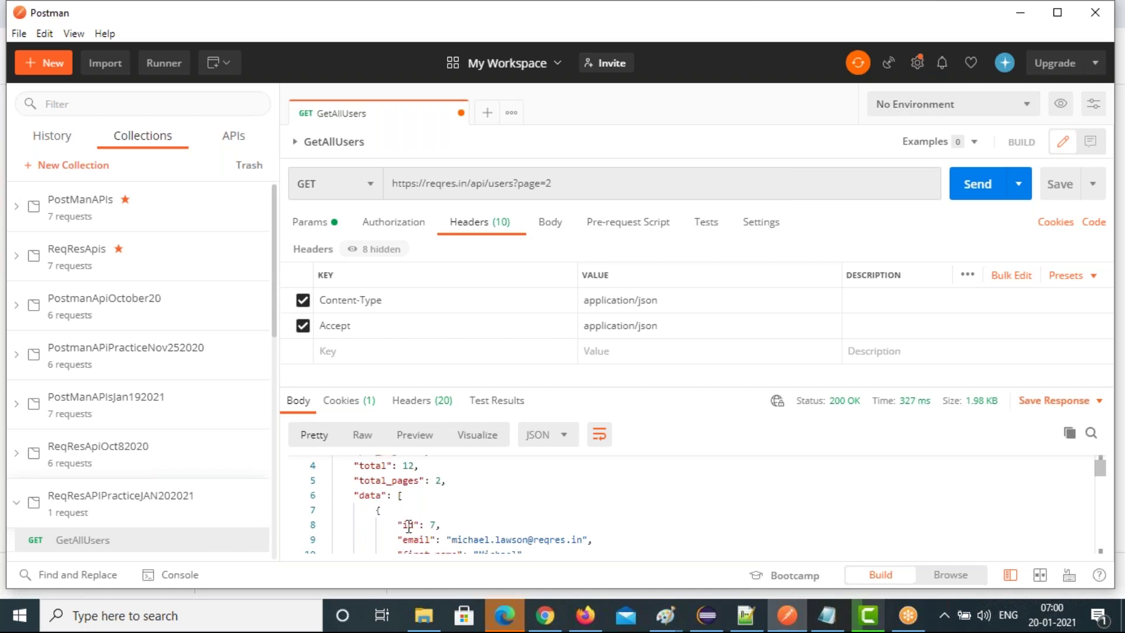
scroll(429, 528, down, 2)
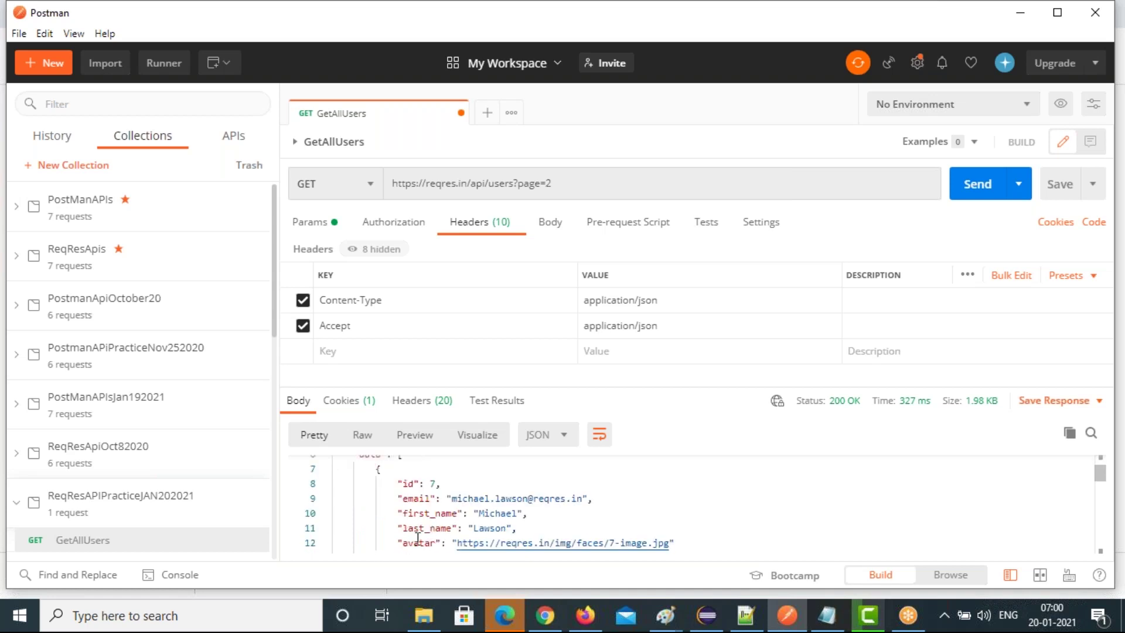
scroll(418, 537, down, 2)
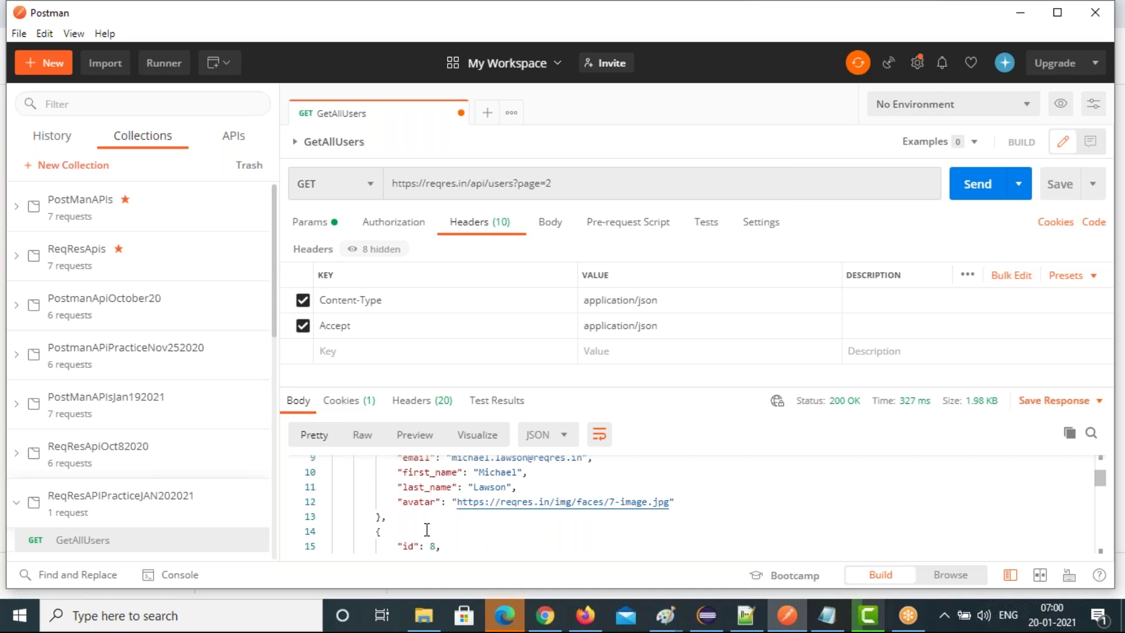
scroll(427, 530, down, 3)
scroll(427, 529, down, 5)
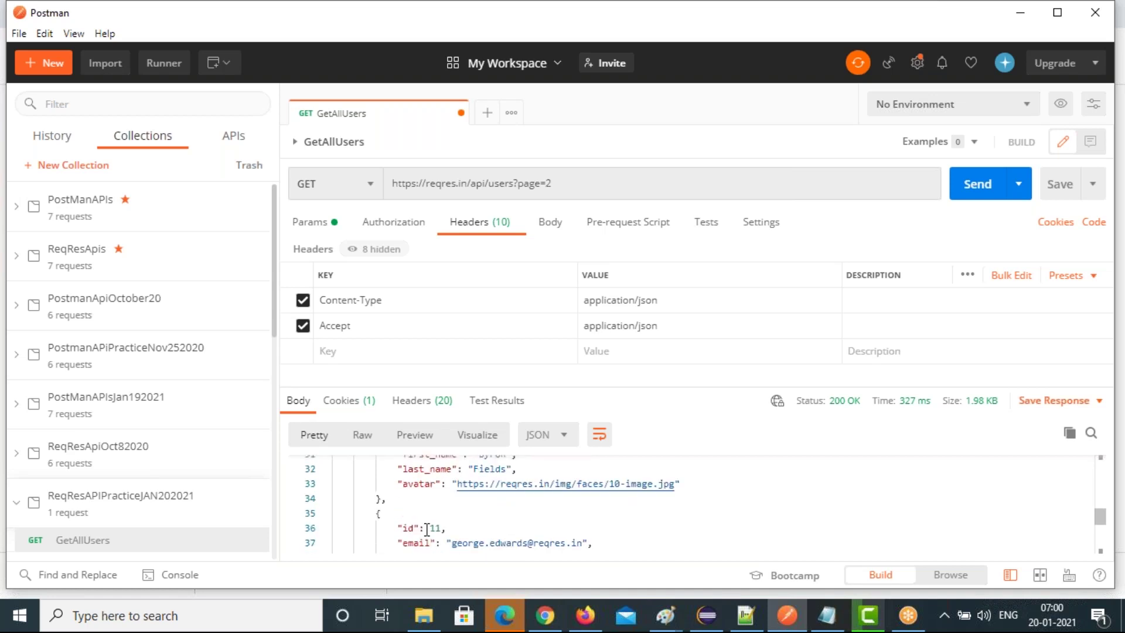
scroll(427, 530, down, 5)
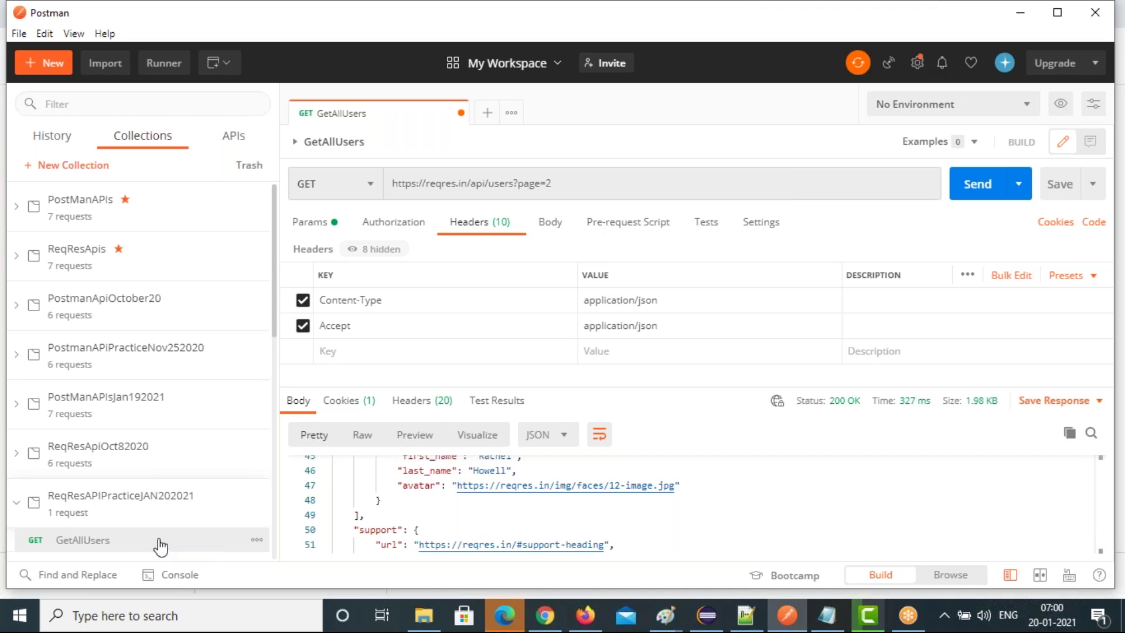
Save the GetAllUsers request and duplicate it within the ReqResAPIPracticeJAN202021 collection.
click(256, 539)
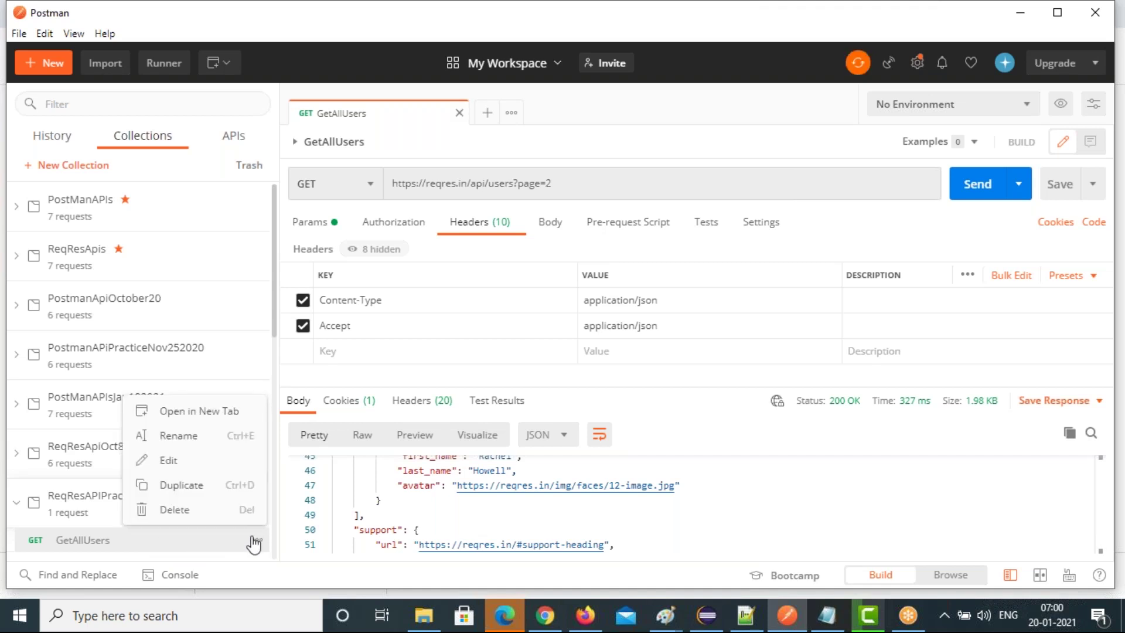
click(191, 487)
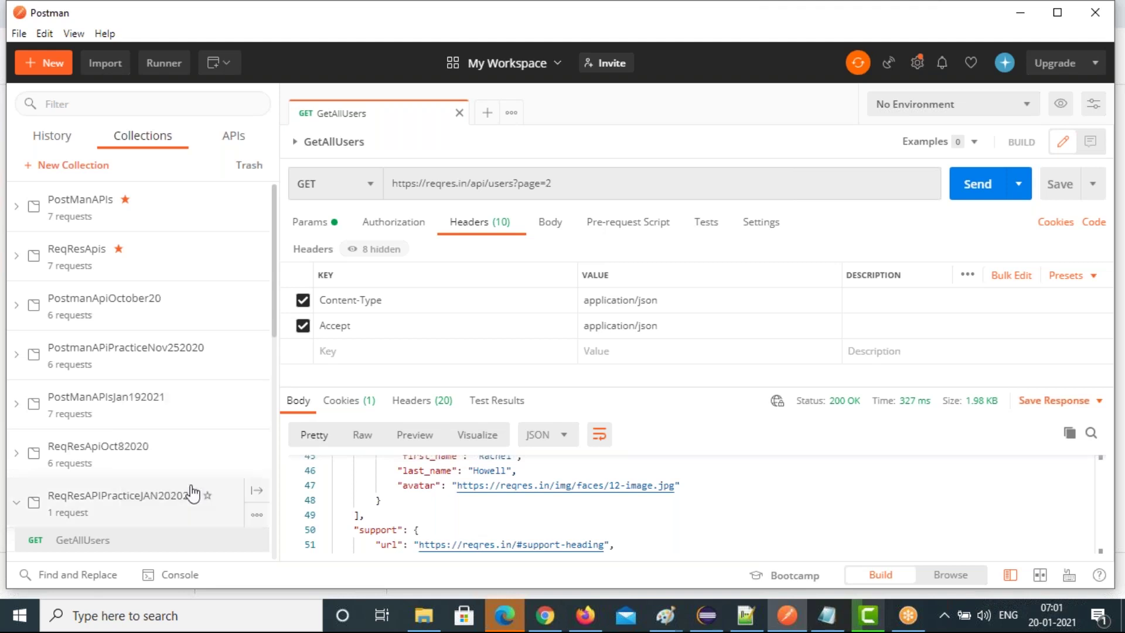
scroll(168, 518, down, 2)
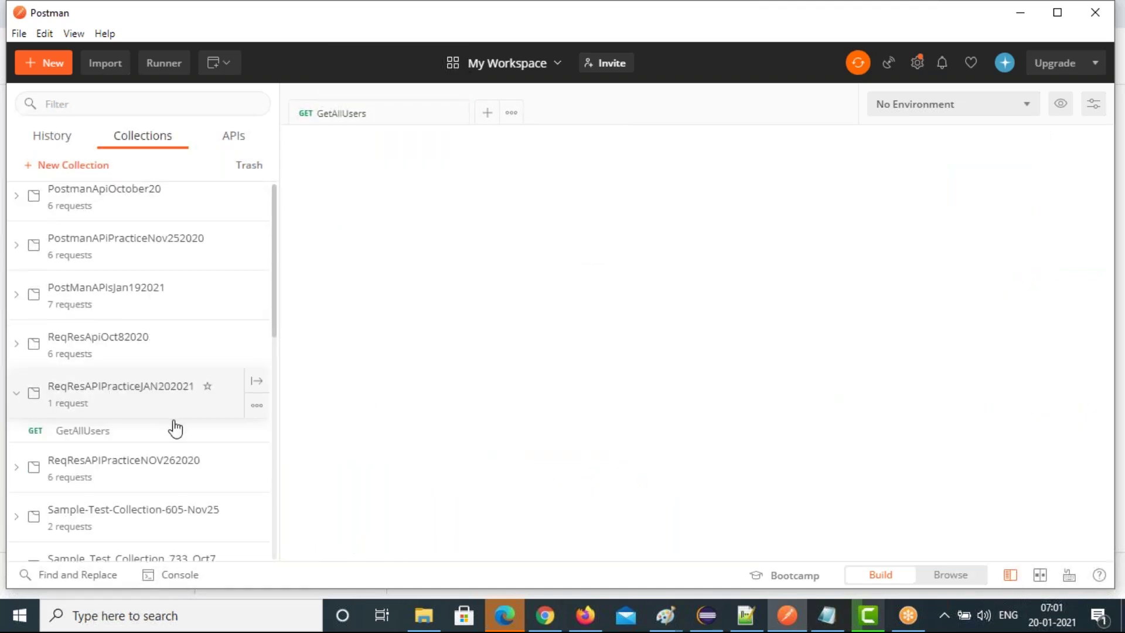
key(ctrl+t)
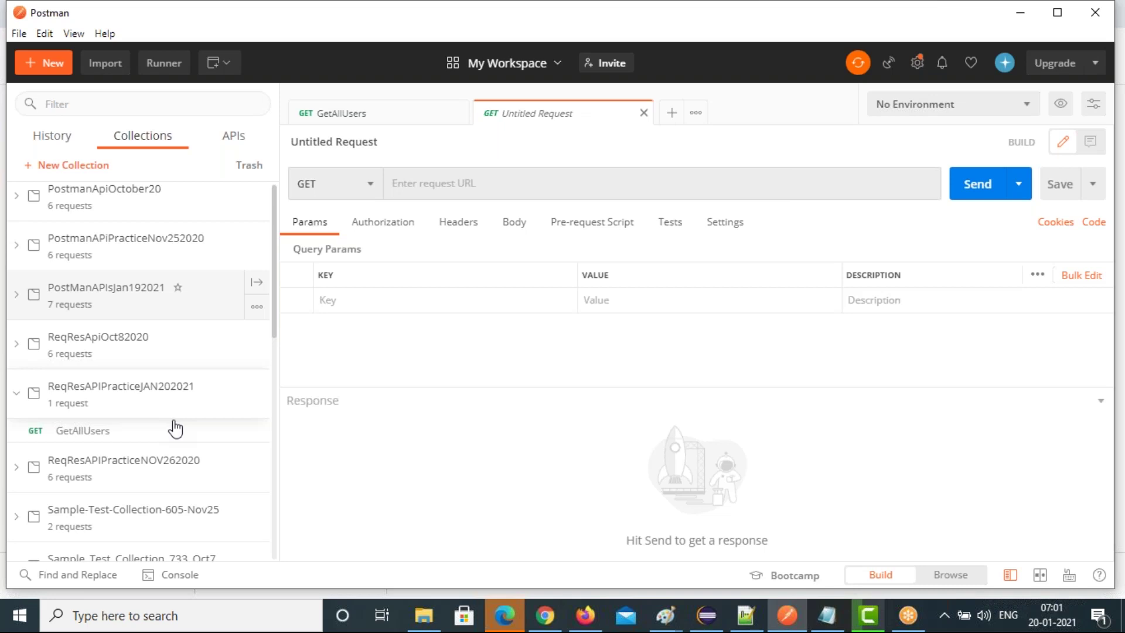
key(ctrl+d)
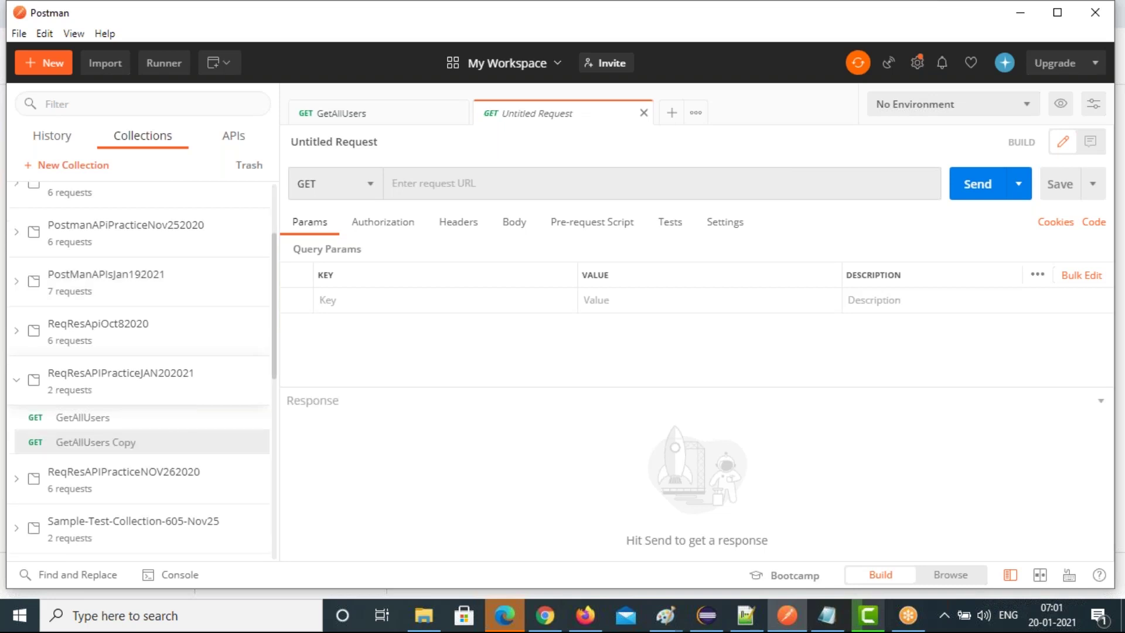
Open the copy of the GetAllUsers request and rename it GetSingleUser.
click(158, 450)
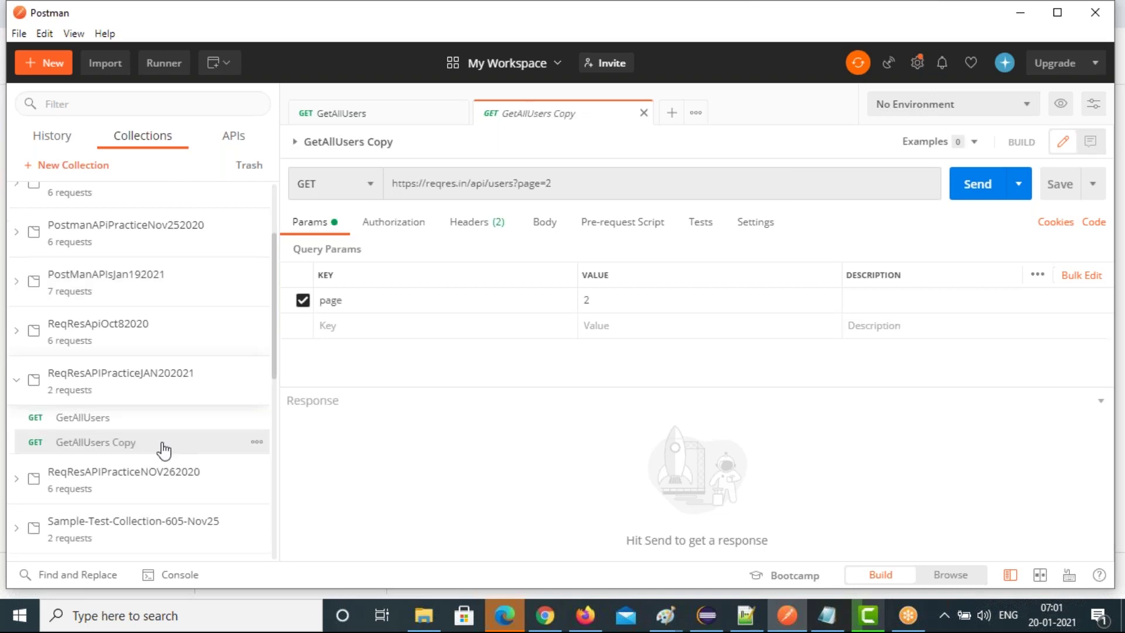
click(252, 443)
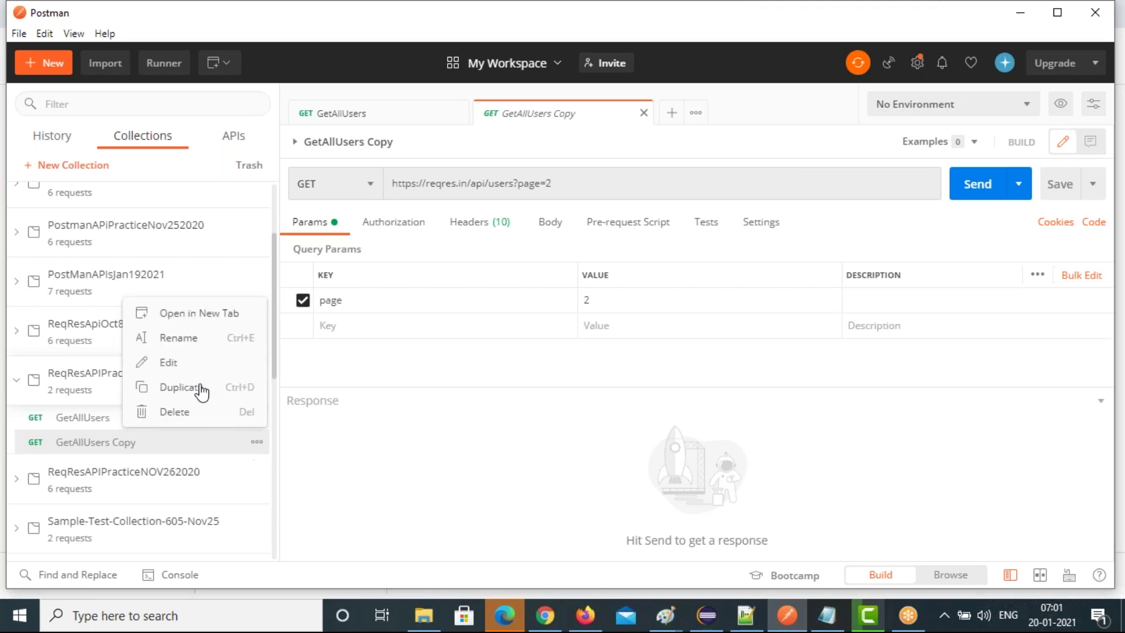
click(182, 339)
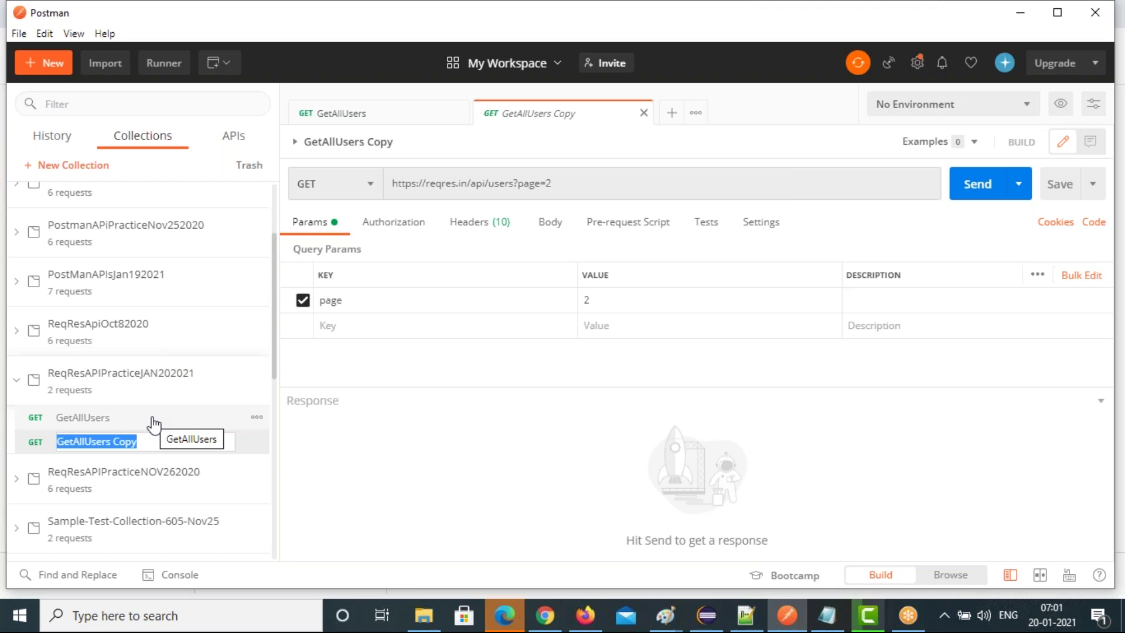
click(140, 441)
key(BackSpace)
key(BackSpace)
key(BackSpace)
key(BackSpace)
key(BackSpace)
key(BackSpace)
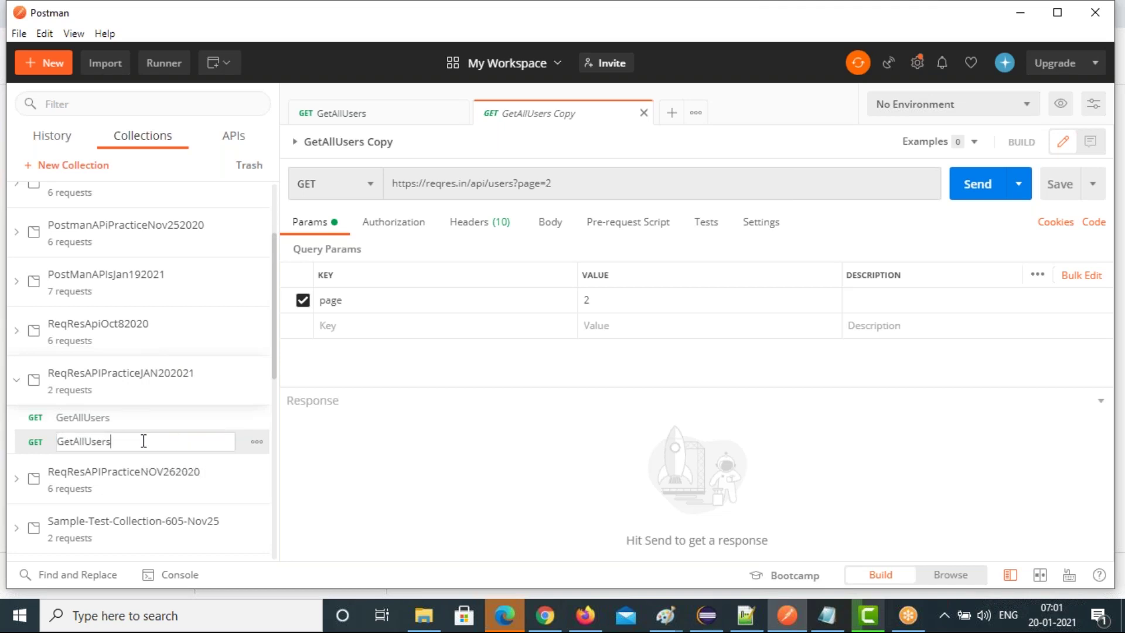
key(Left)
key(Left)
key(Left)
key(shift+Right)
key(shift+Right)
key(shift+Right)
text(Single)
key(Return)
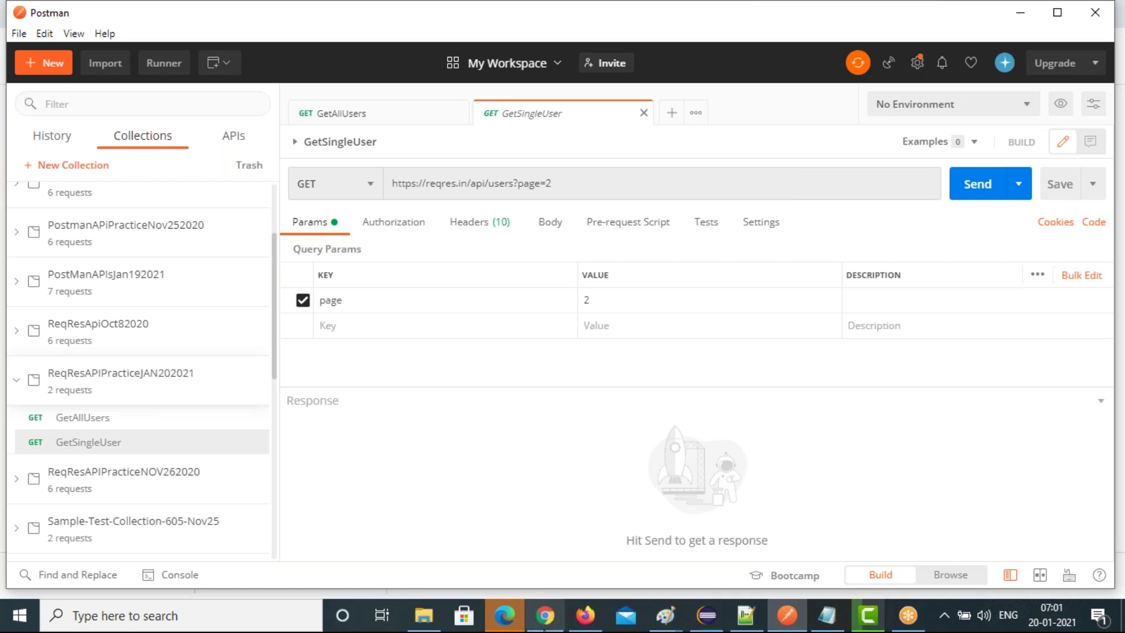
Switch to Chrome, return to the reqres.in page and show the request path of the Single User endpoint.
mouse_move(545, 615)
click(542, 513)
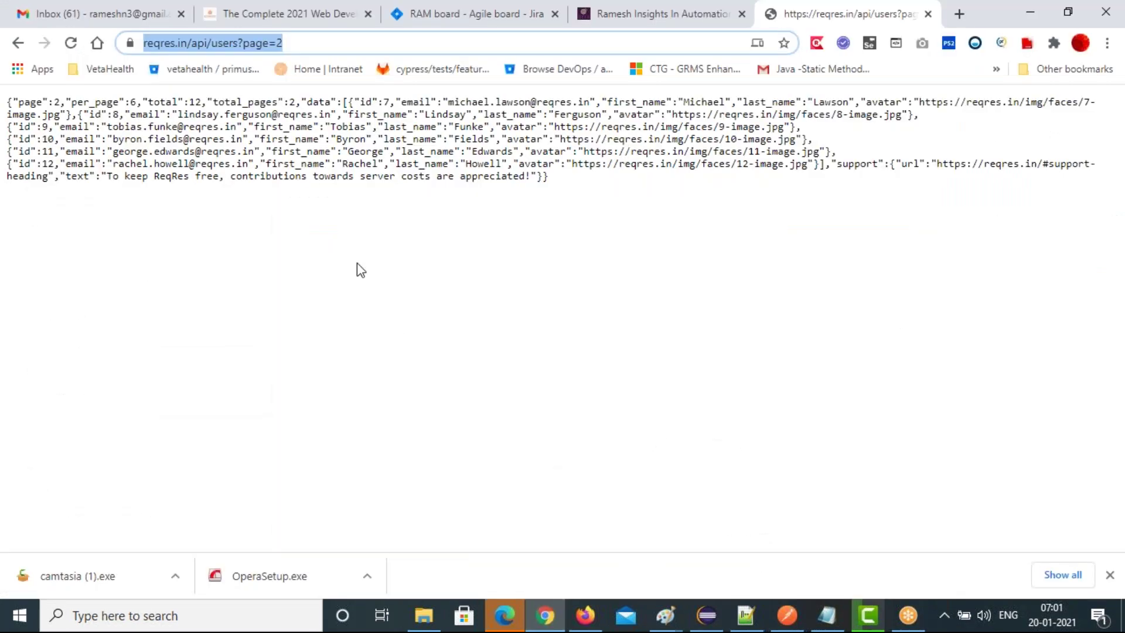
click(16, 44)
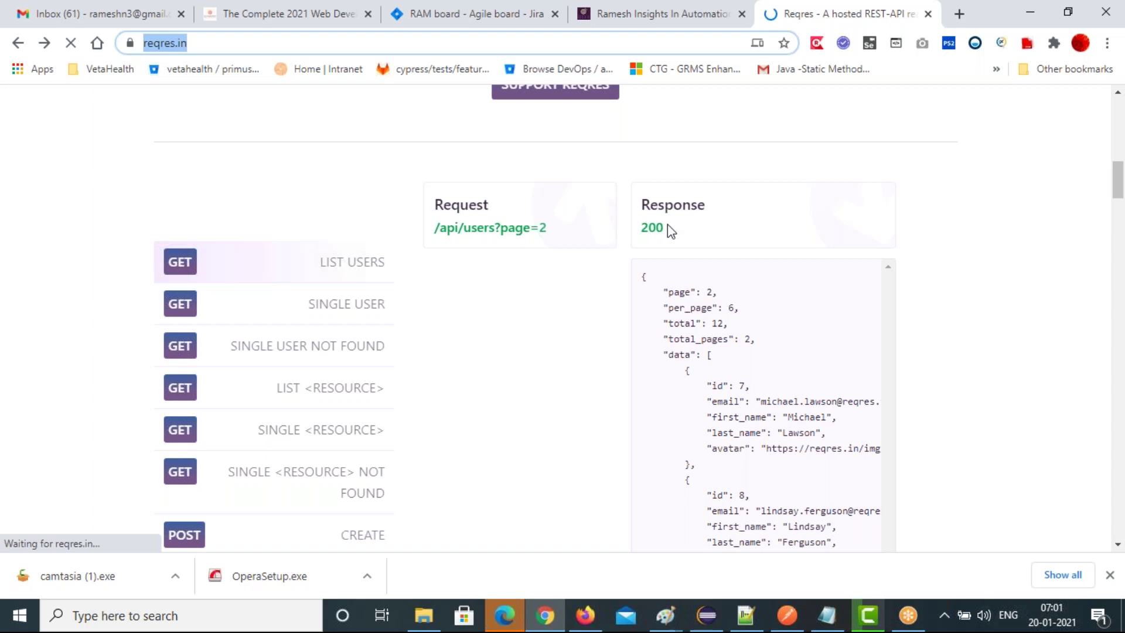
click(335, 305)
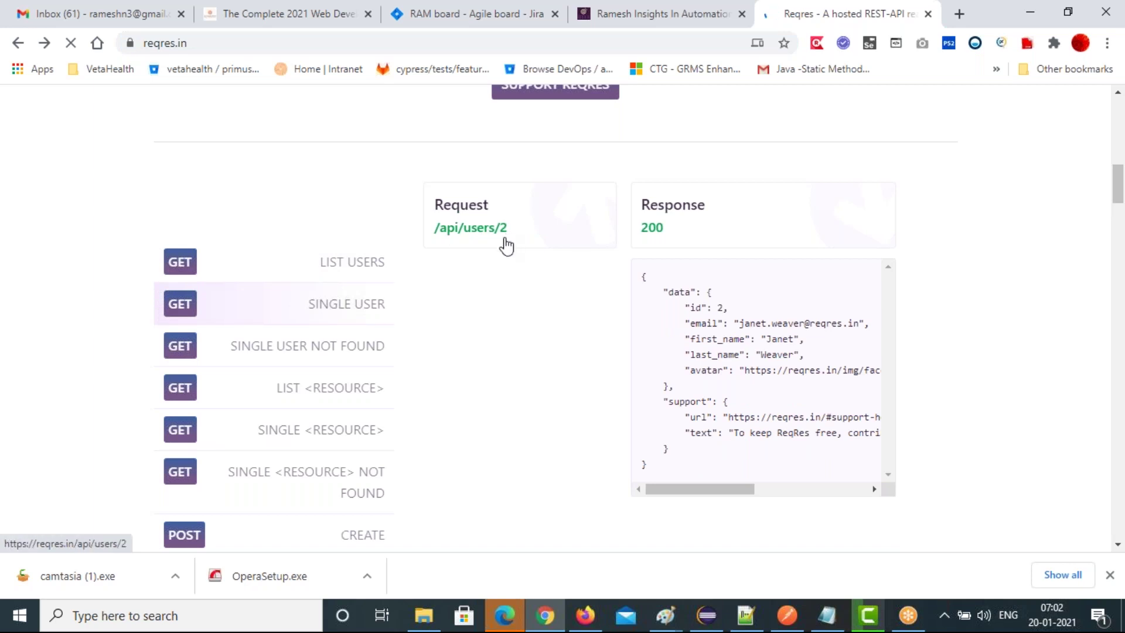
key(alt+Tab)
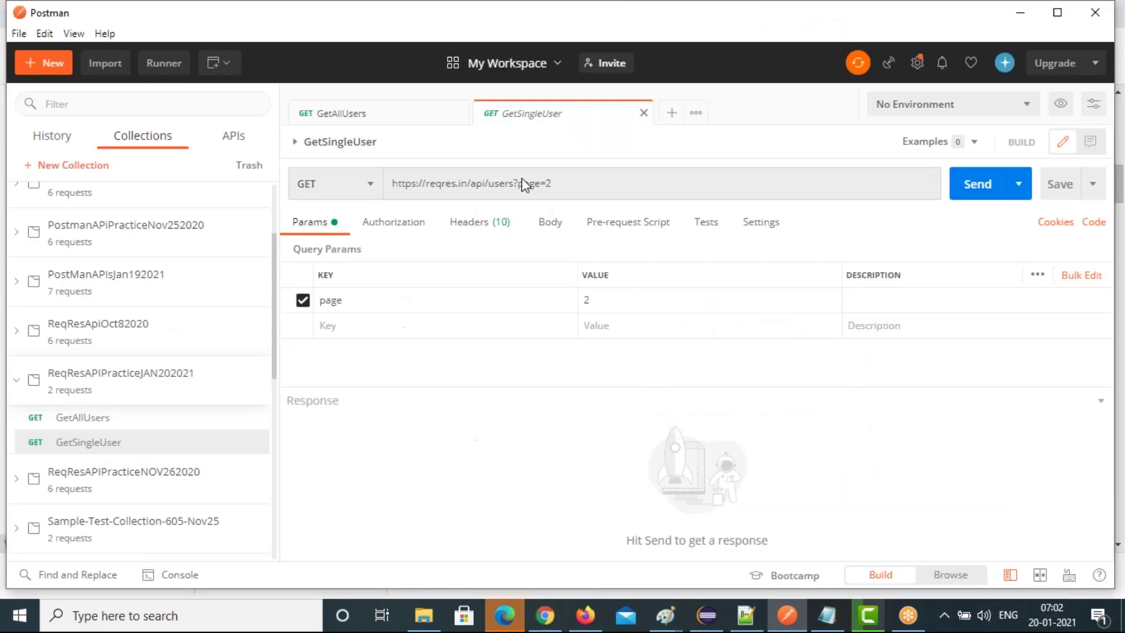
click(542, 186)
key(Delete)
key(BackSpace)
key(BackSpace)
key(BackSpace)
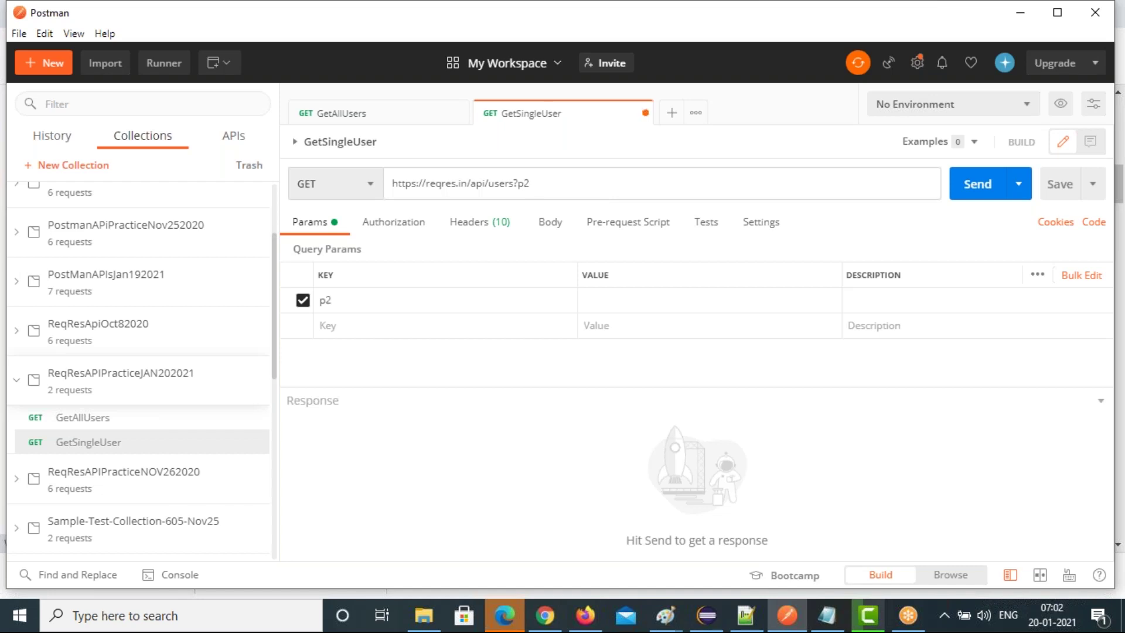
key(BackSpace)
key(BackSpace)
text(/)
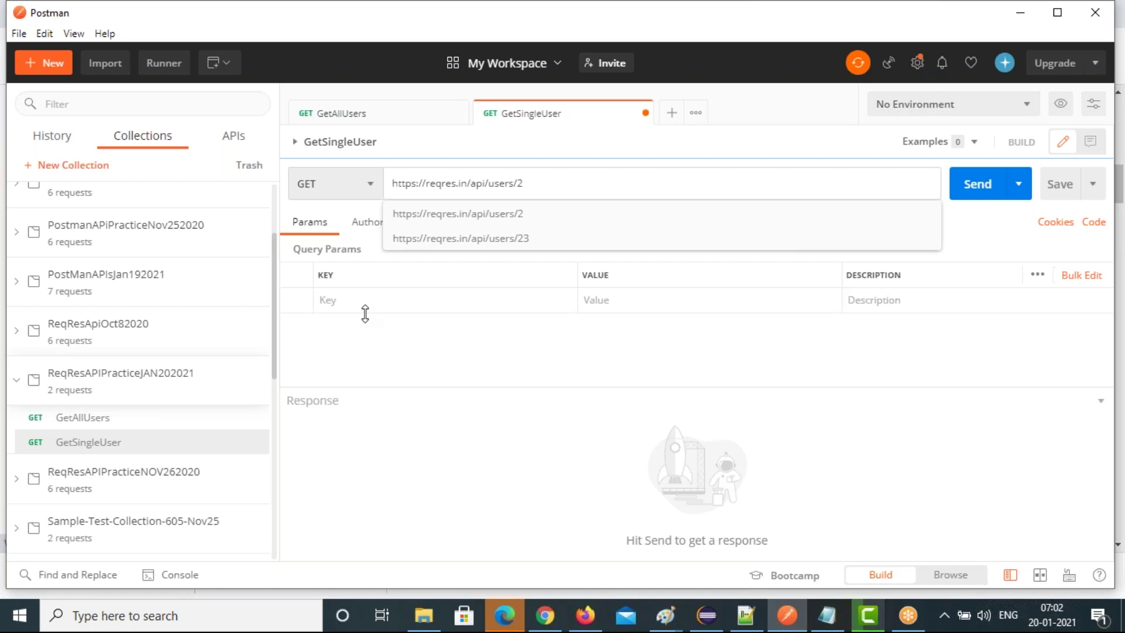
Check the GetSingleUser request's headers, save and send it, and examine the user data in the response body.
click(210, 437)
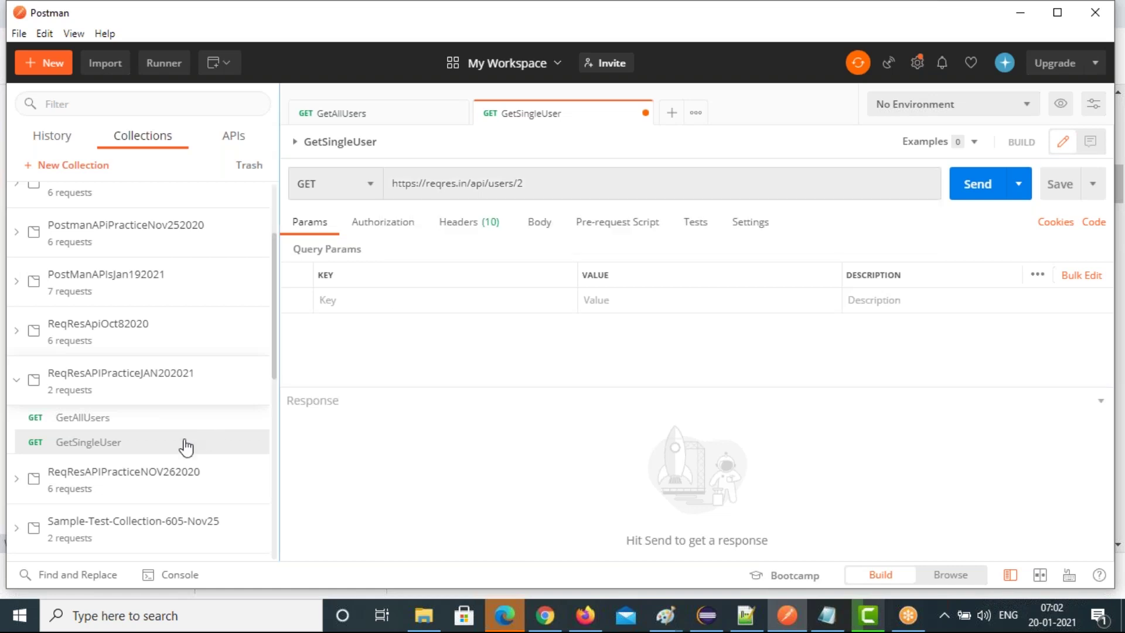
click(452, 229)
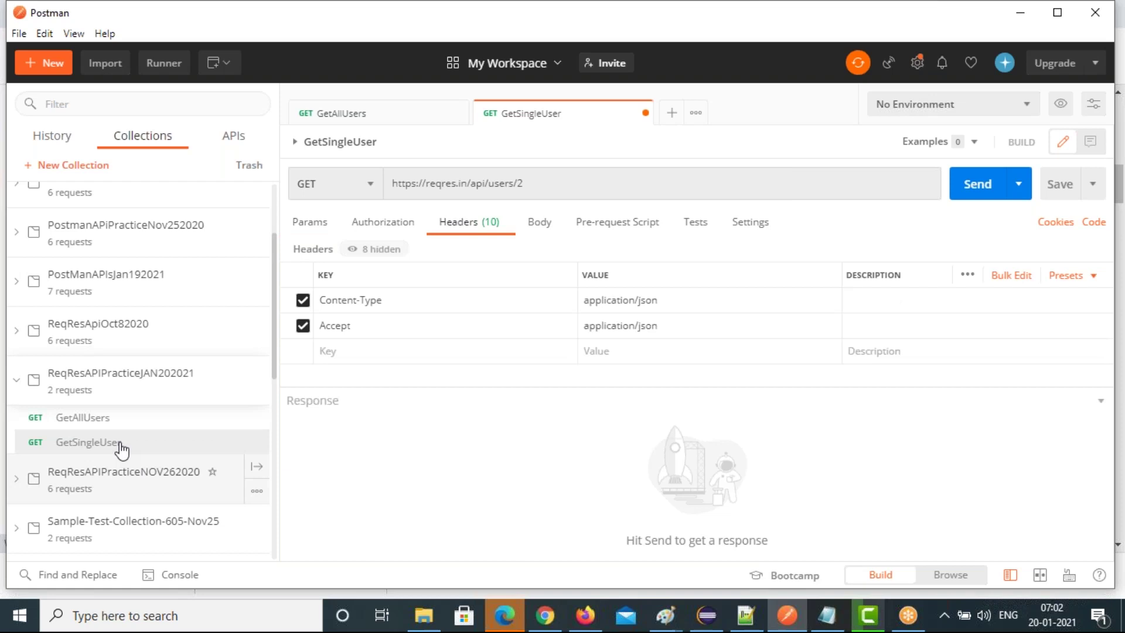
click(975, 183)
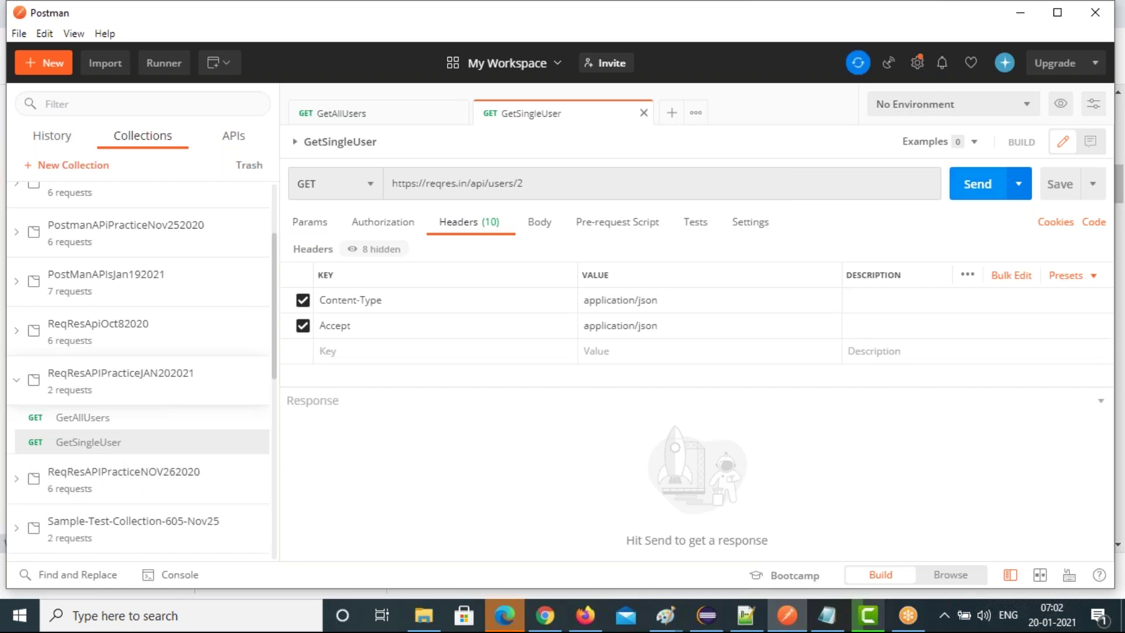
key(ctrl+Return)
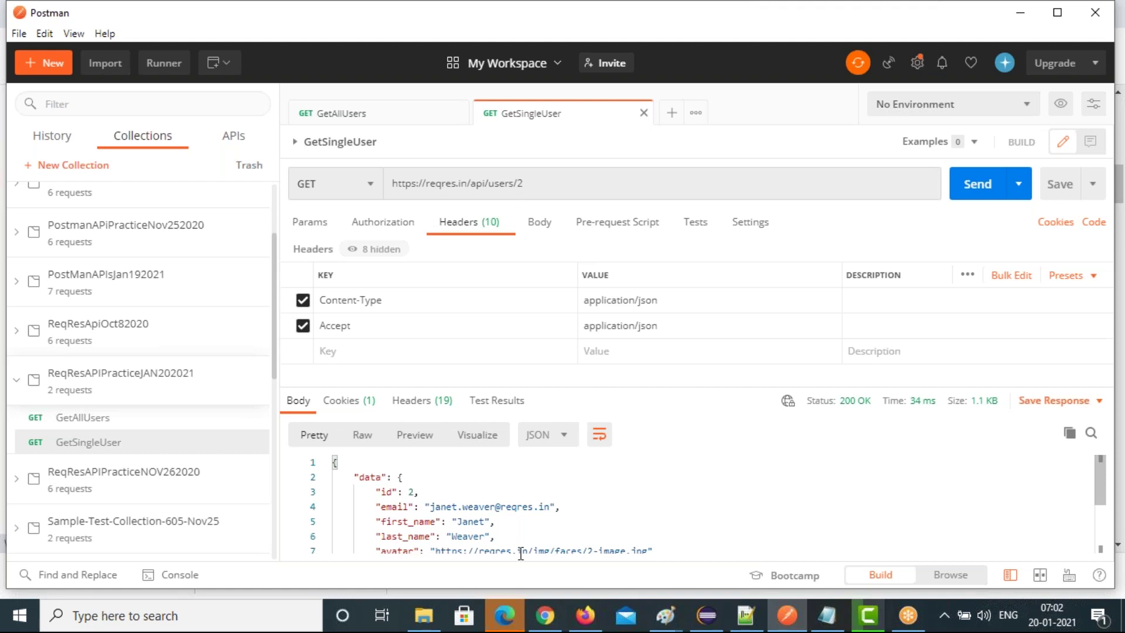
drag(334, 492, 627, 545)
scroll(627, 545, up, 3)
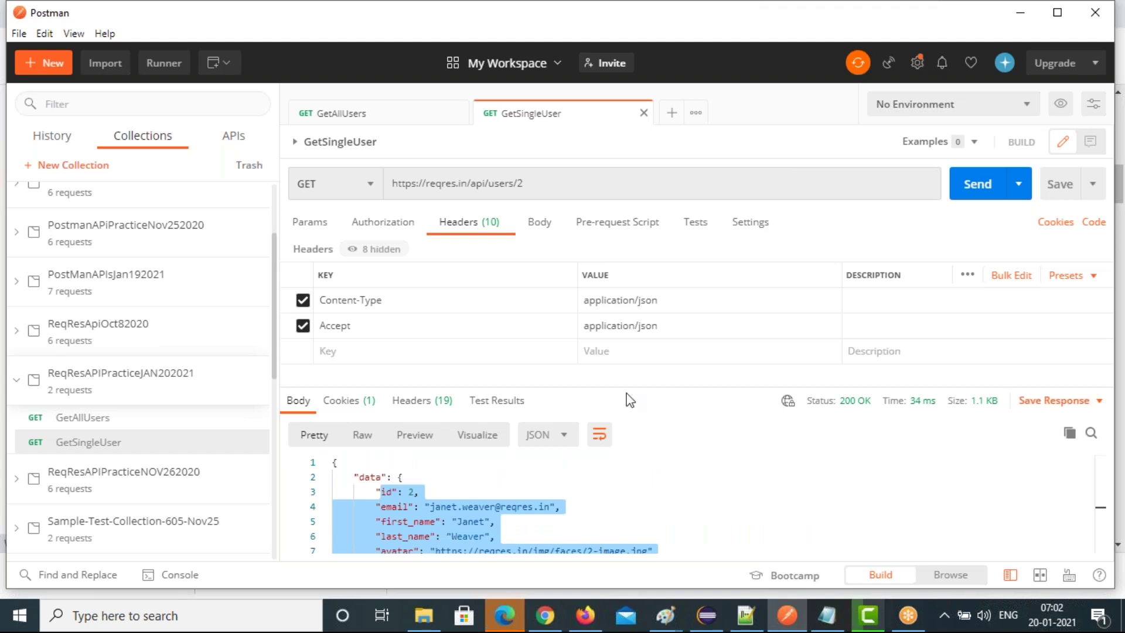
Switch to Chrome, view the SINGLE USER NOT FOUND sample on the Reqres page, and return to Postman.
key(alt+Tab)
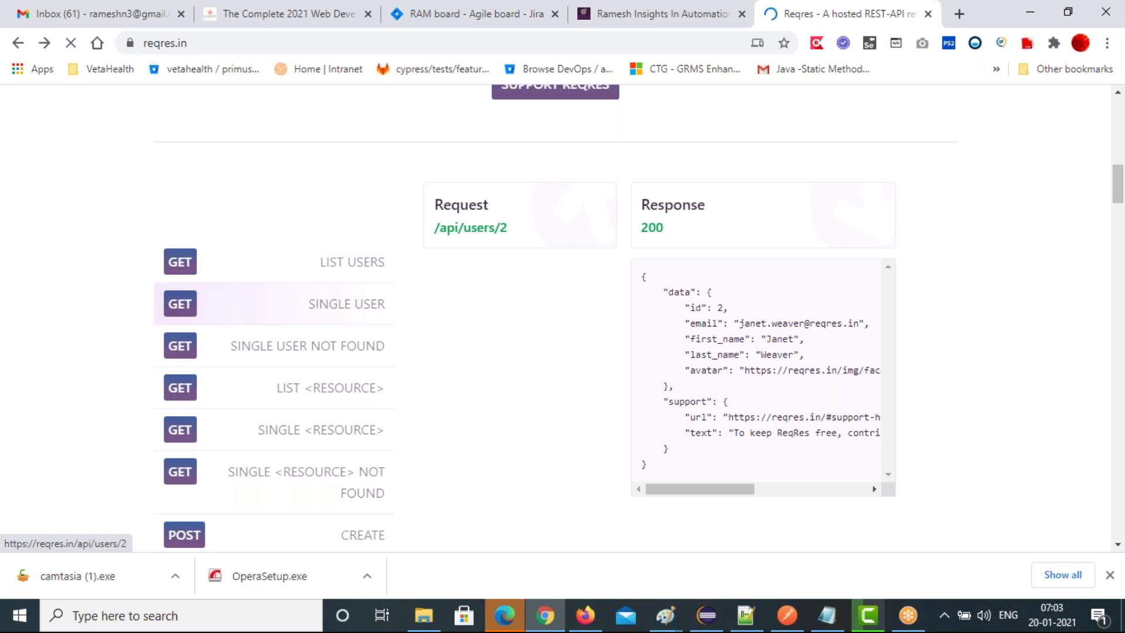
click(345, 354)
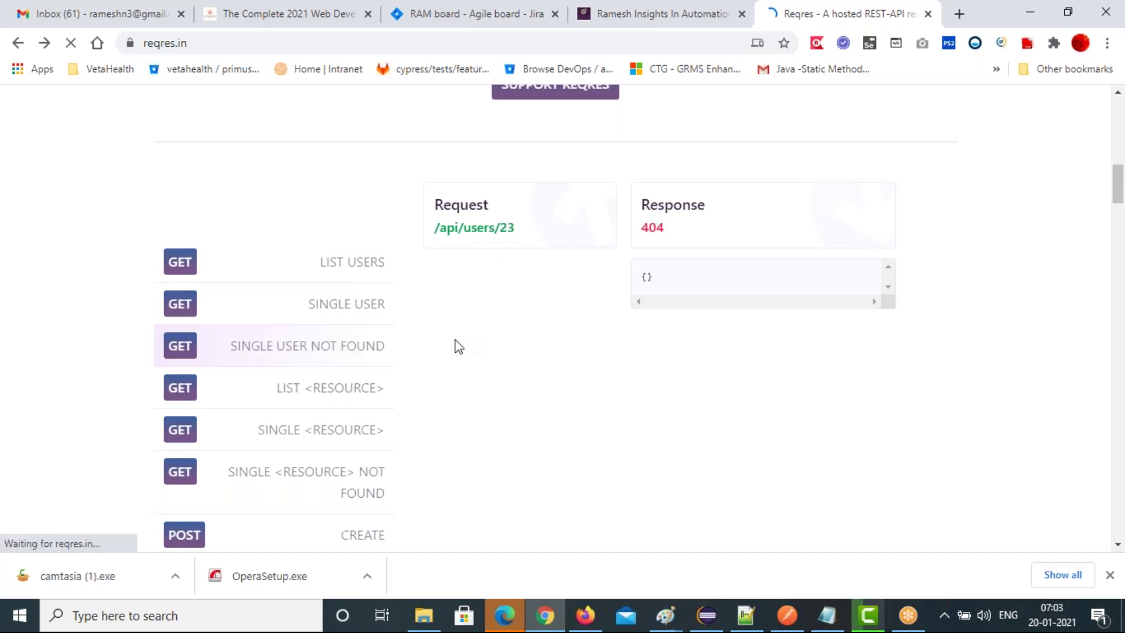
key(alt+Tab)
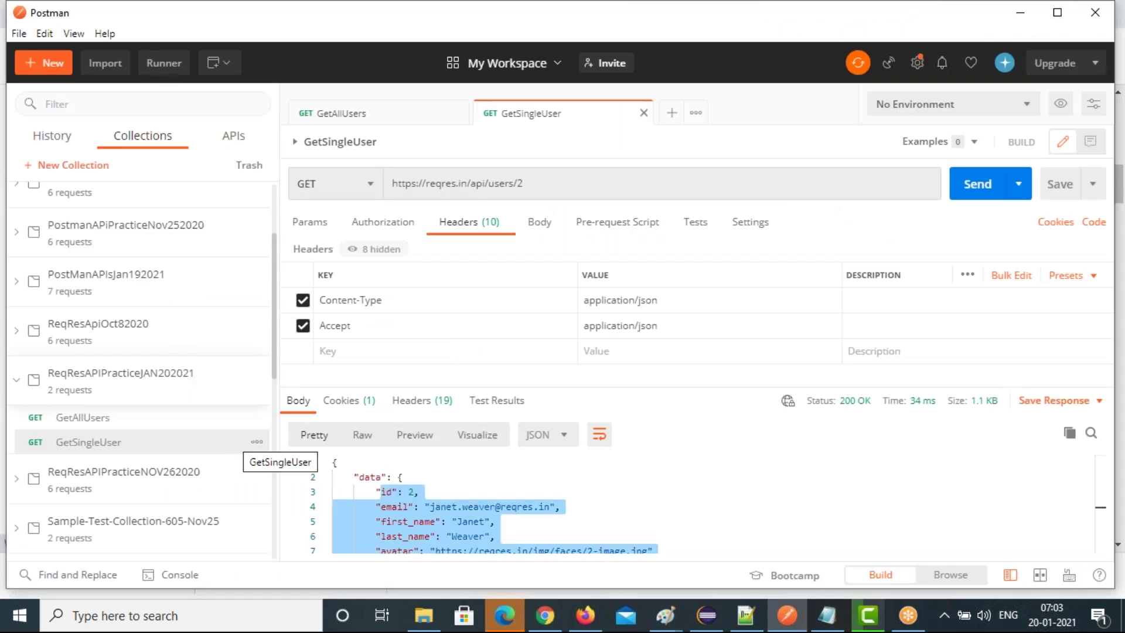
Duplicate the GetSingleUser request in the ReqResAPIPracticeJAN202021 collection.
right_click(237, 443)
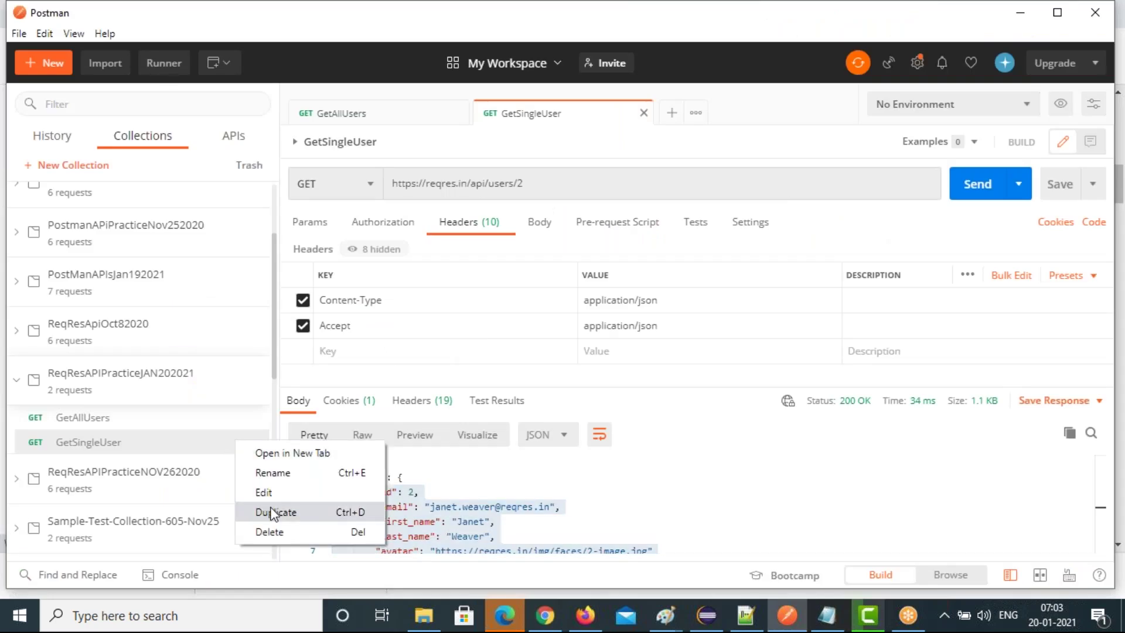
key(Escape)
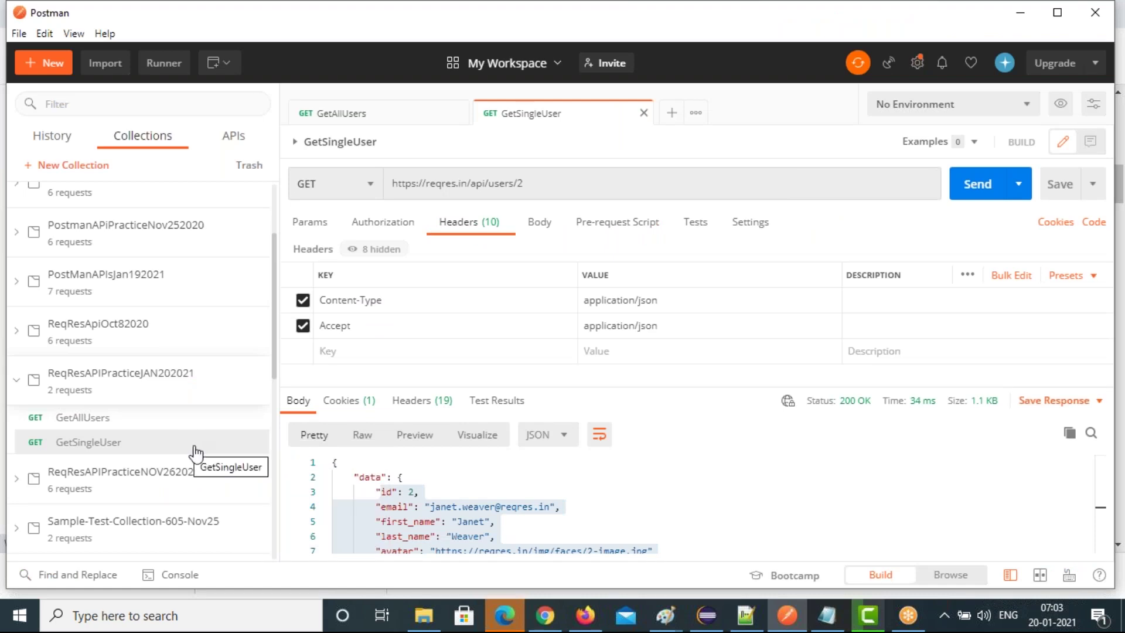
click(196, 451)
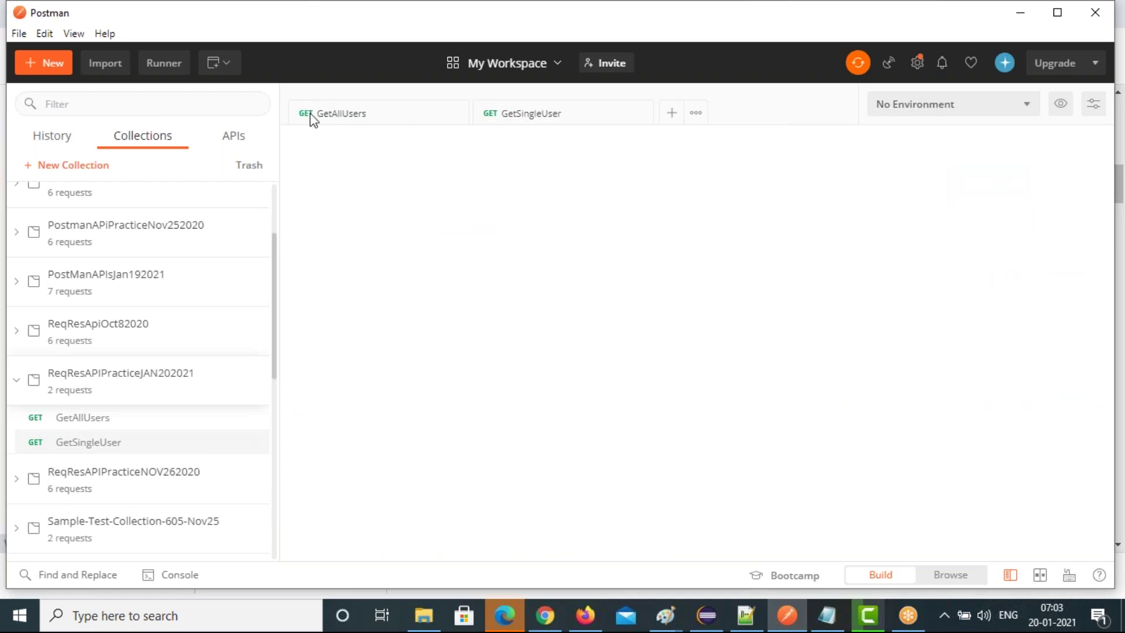
key(ctrl+d)
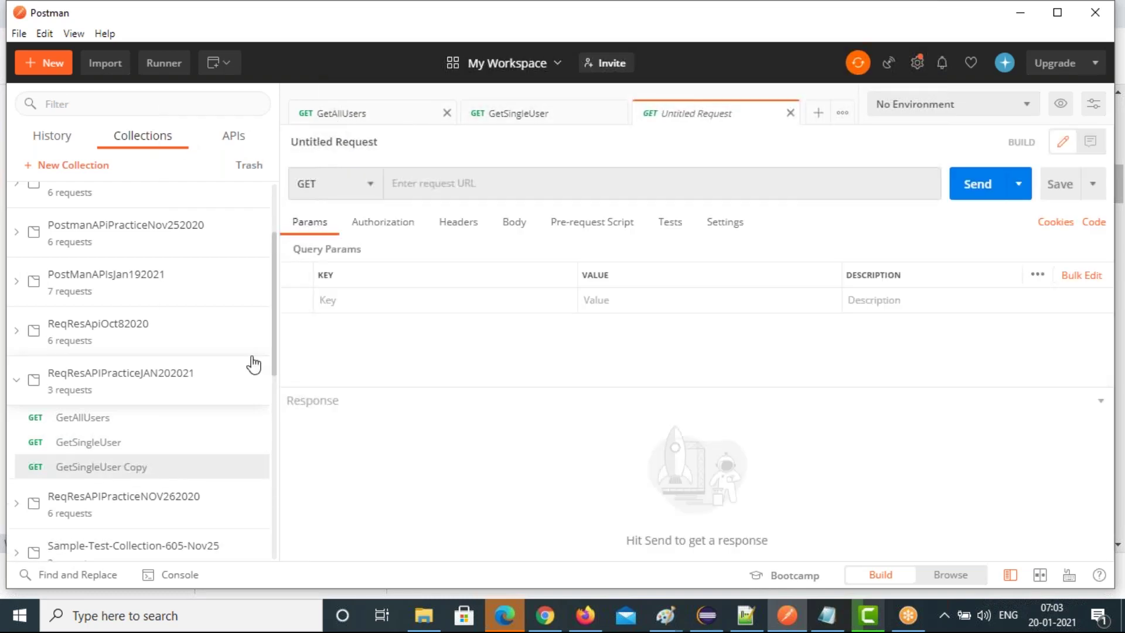
Open the duplicated GetSingleUser request and rename it as GetSingleUserNotFound.
click(202, 476)
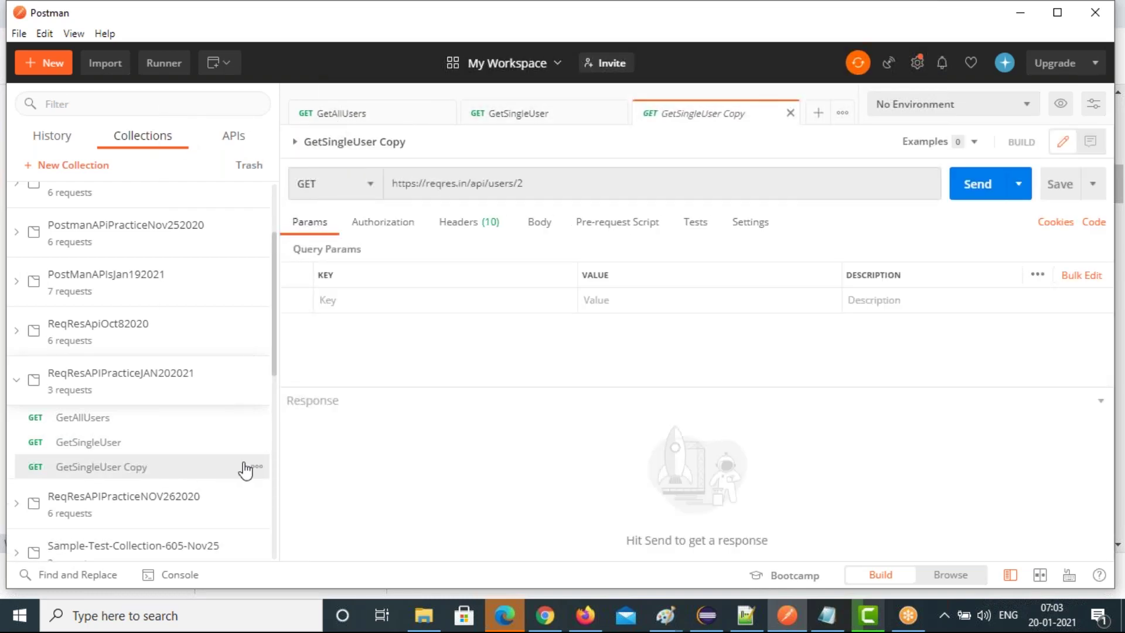
right_click(245, 469)
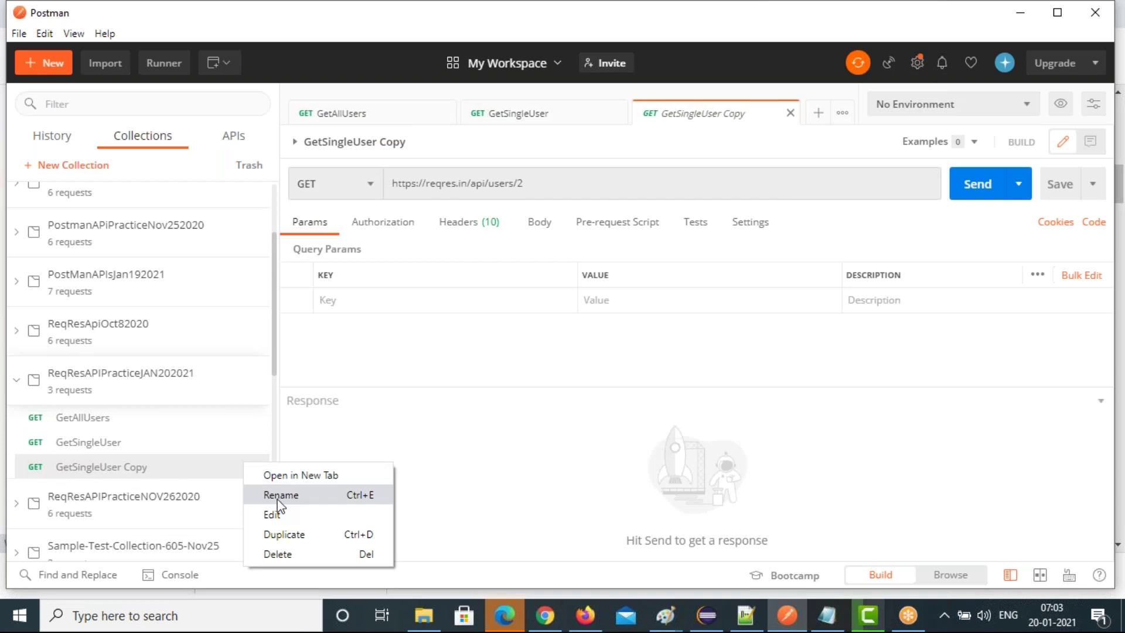
click(278, 503)
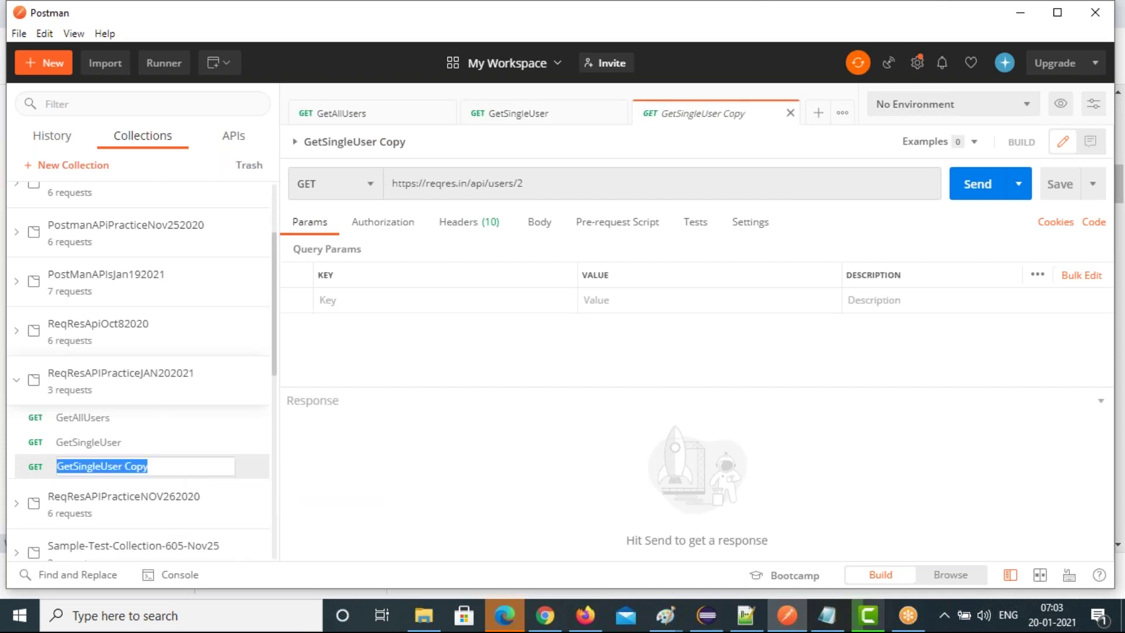
click(160, 467)
key(BackSpace)
key(BackSpace)
key(BackSpace)
key(BackSpace)
key(BackSpace)
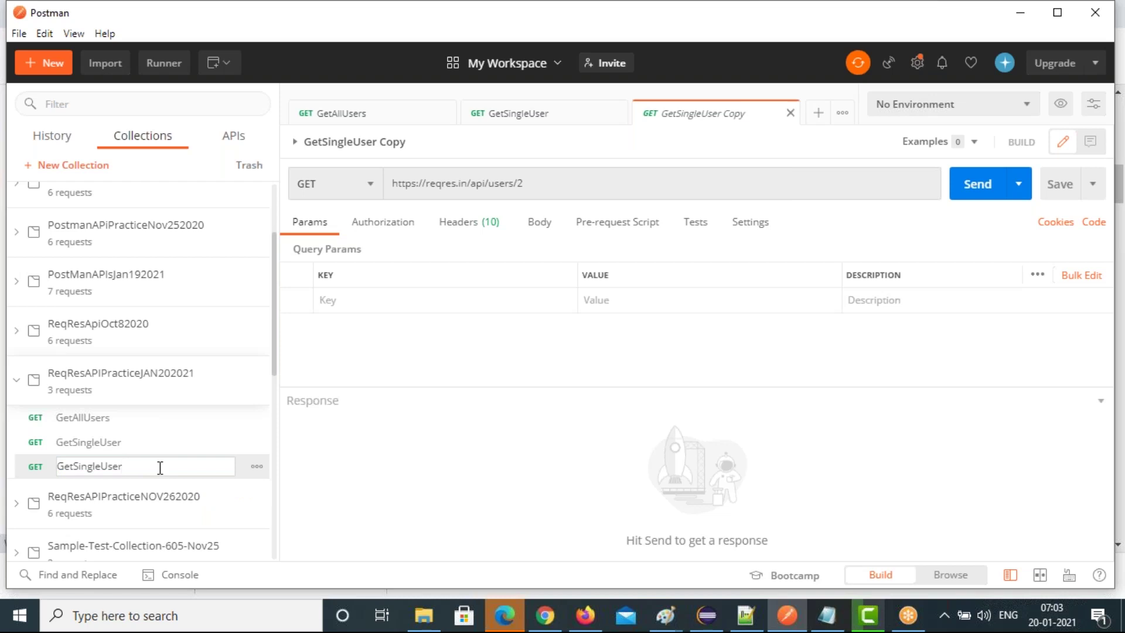
text(NotFound)
key(Return)
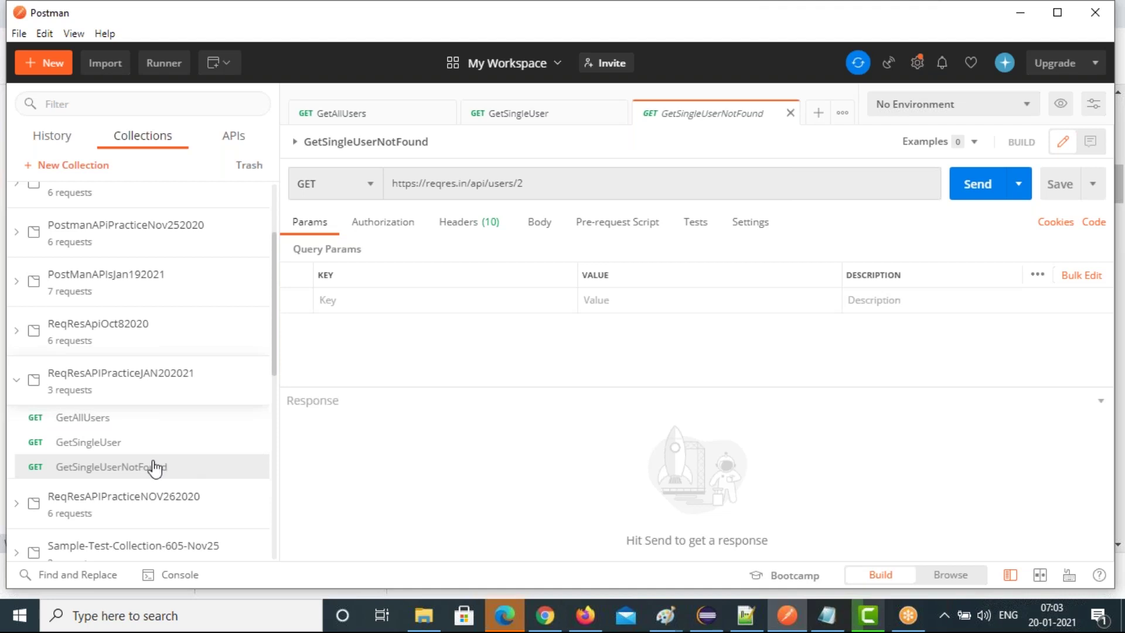
click(529, 182)
text(3)
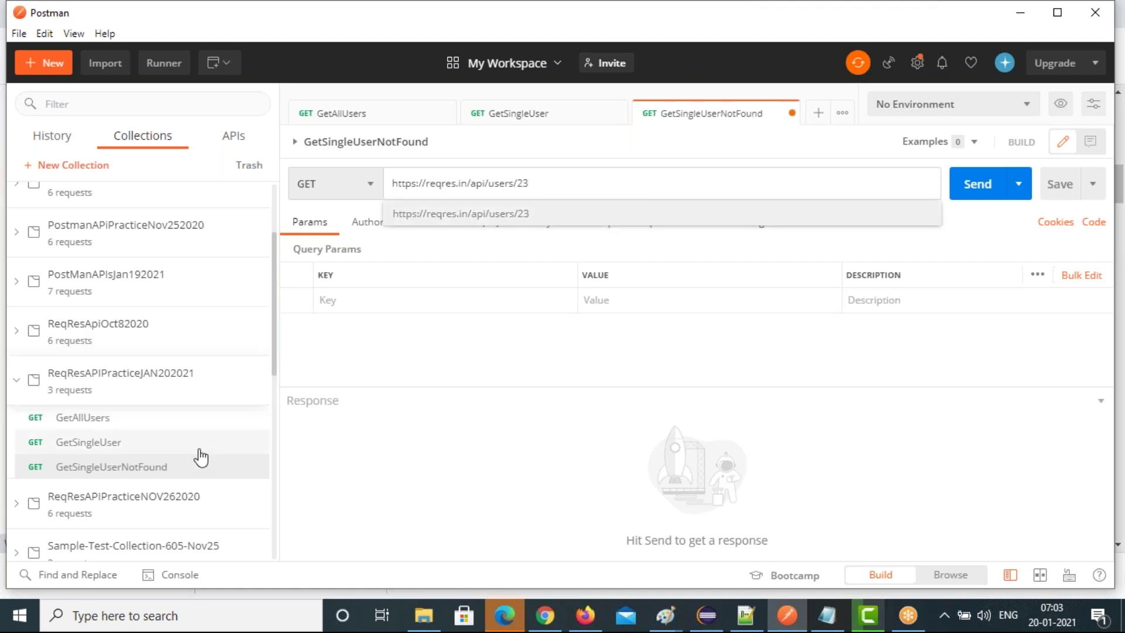
key(ctrl+s)
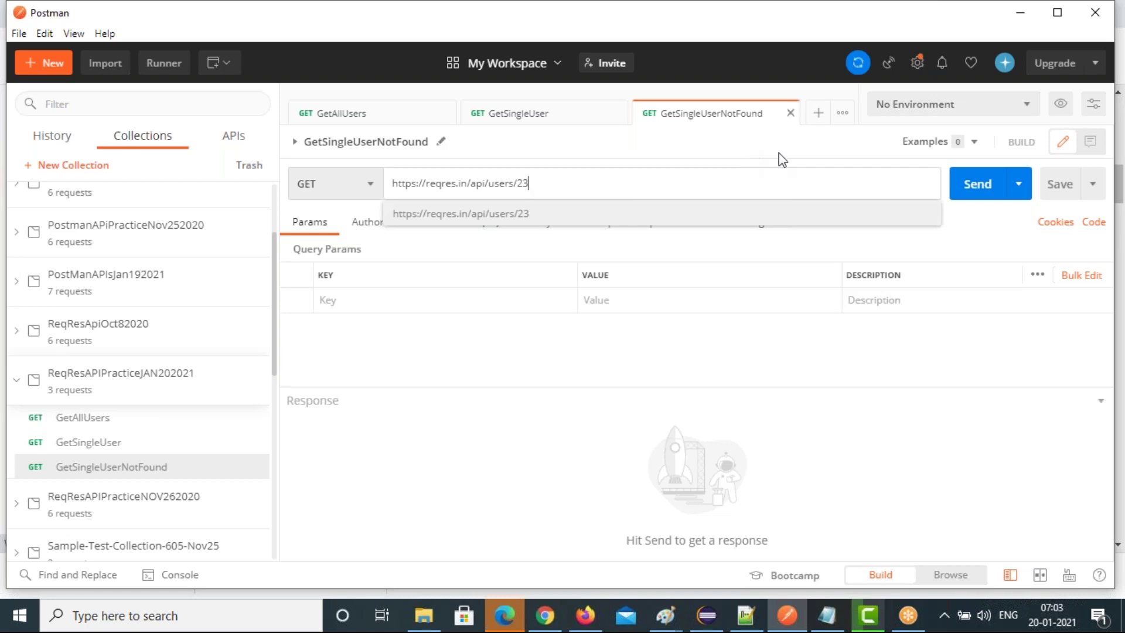
click(782, 159)
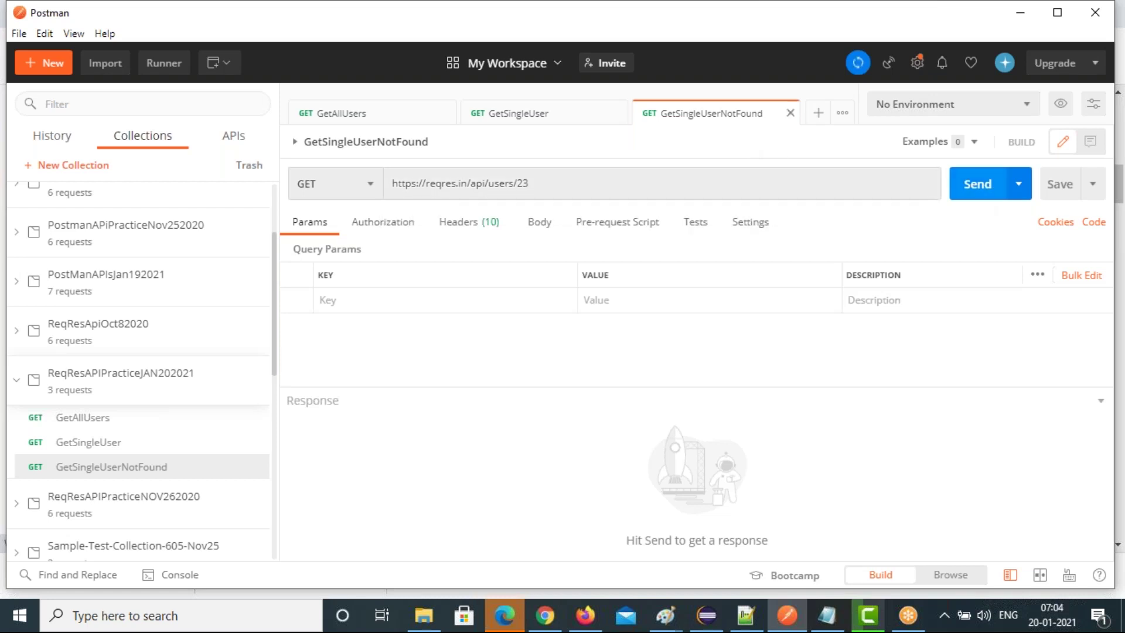
click(980, 193)
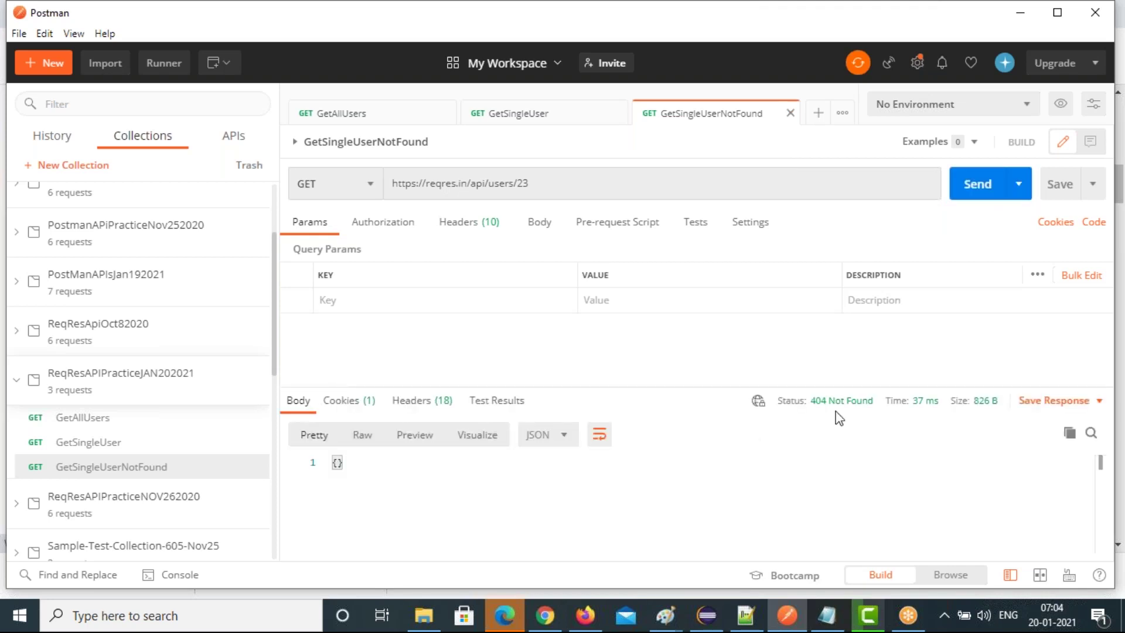
Switch to Chrome and examine the POST CREATE sample's request path, body and response on the Reqres page, along with the site's base address.
mouse_move(860, 408)
click(545, 615)
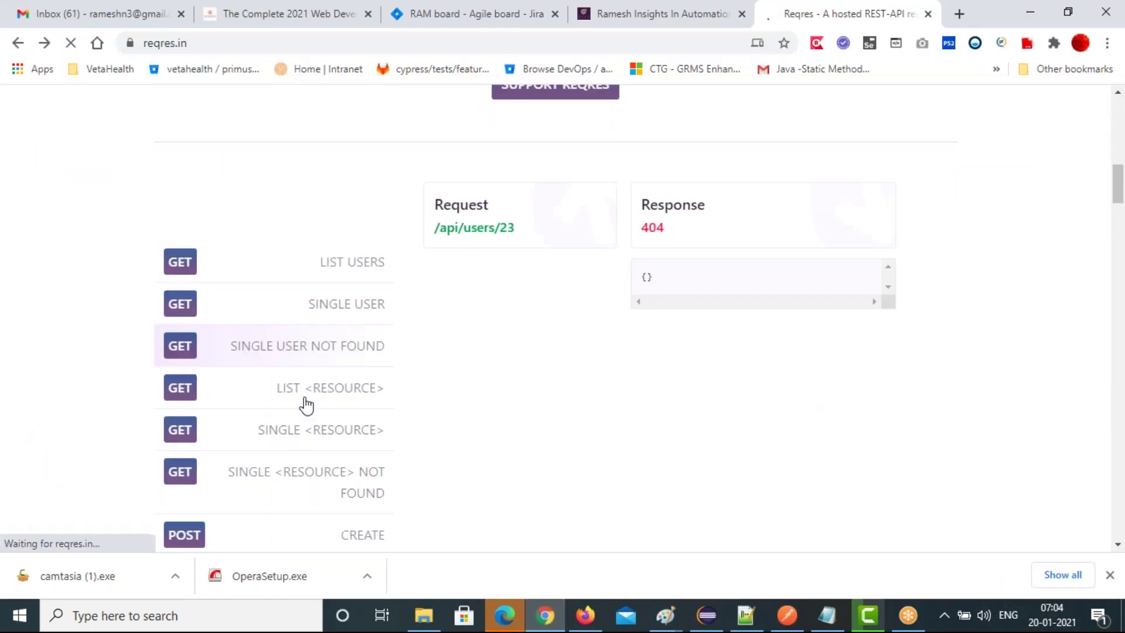
scroll(272, 504, down, 1)
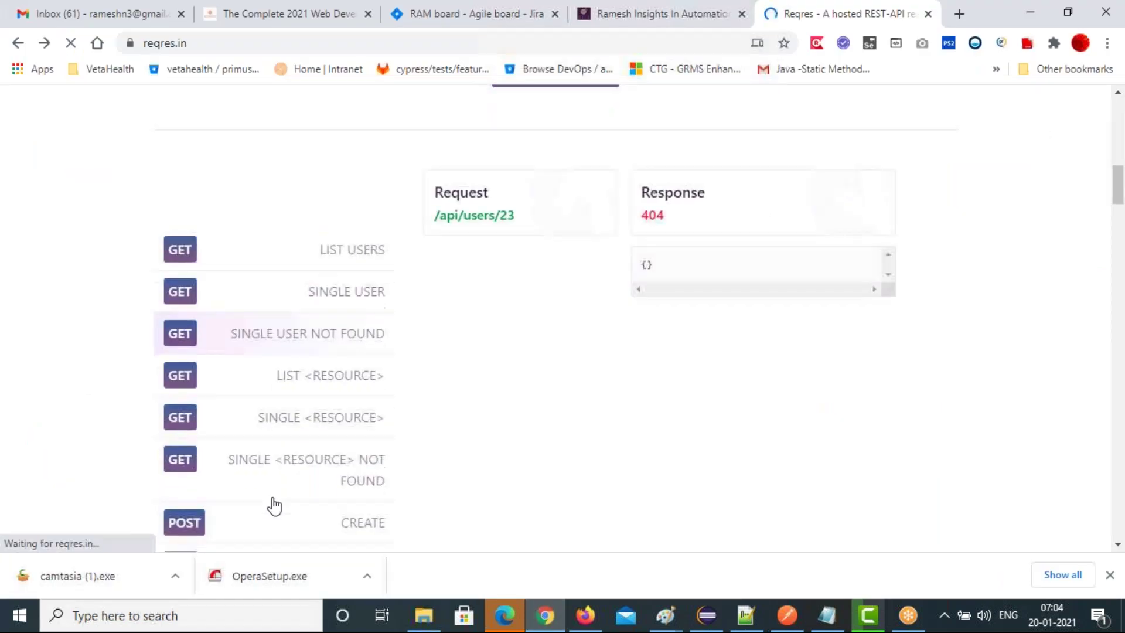
scroll(275, 505, down, 2)
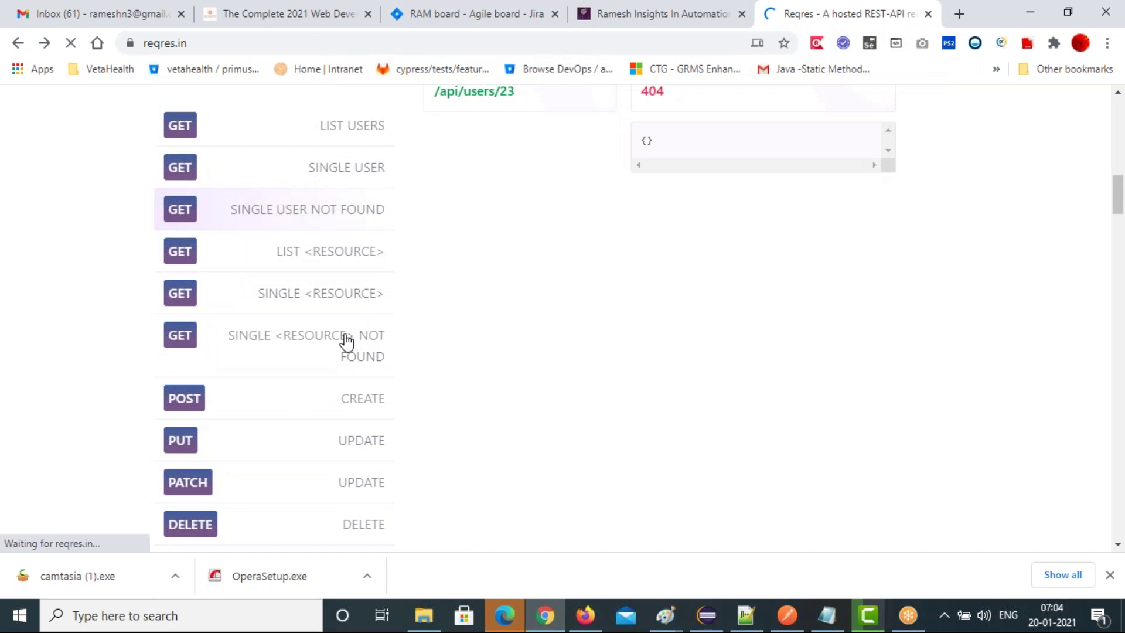
click(358, 402)
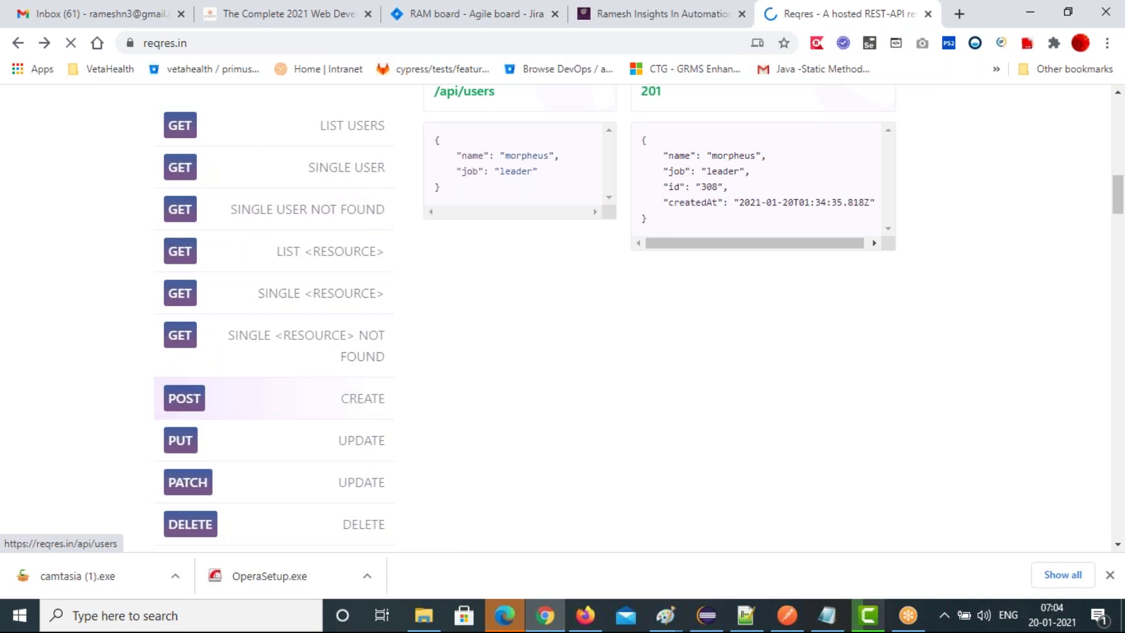
scroll(556, 316, up, 4)
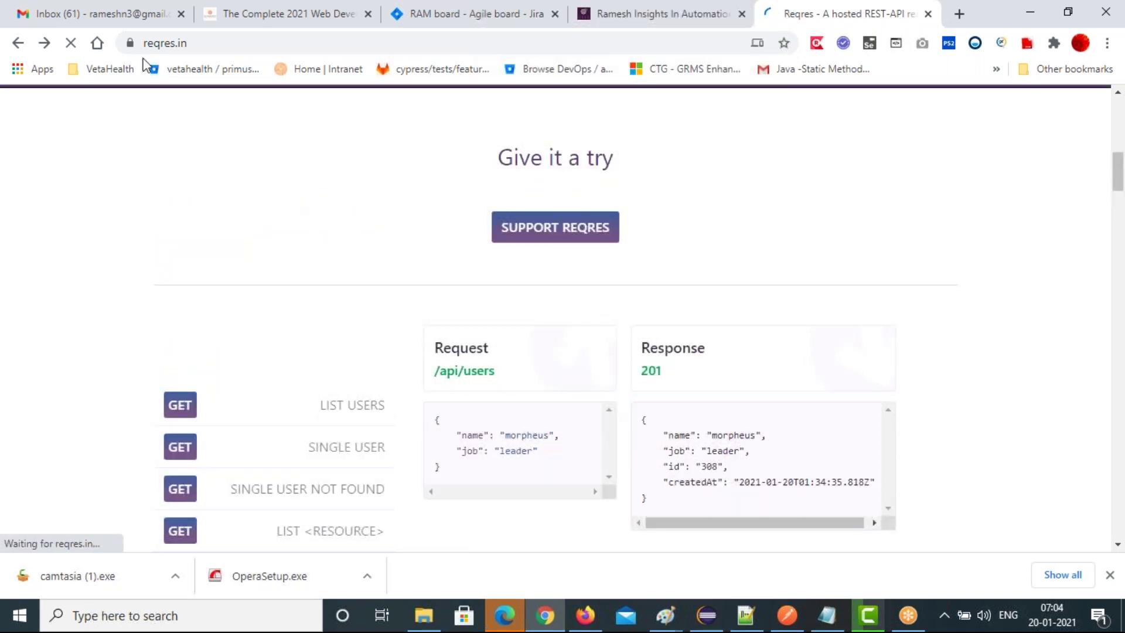
click(204, 39)
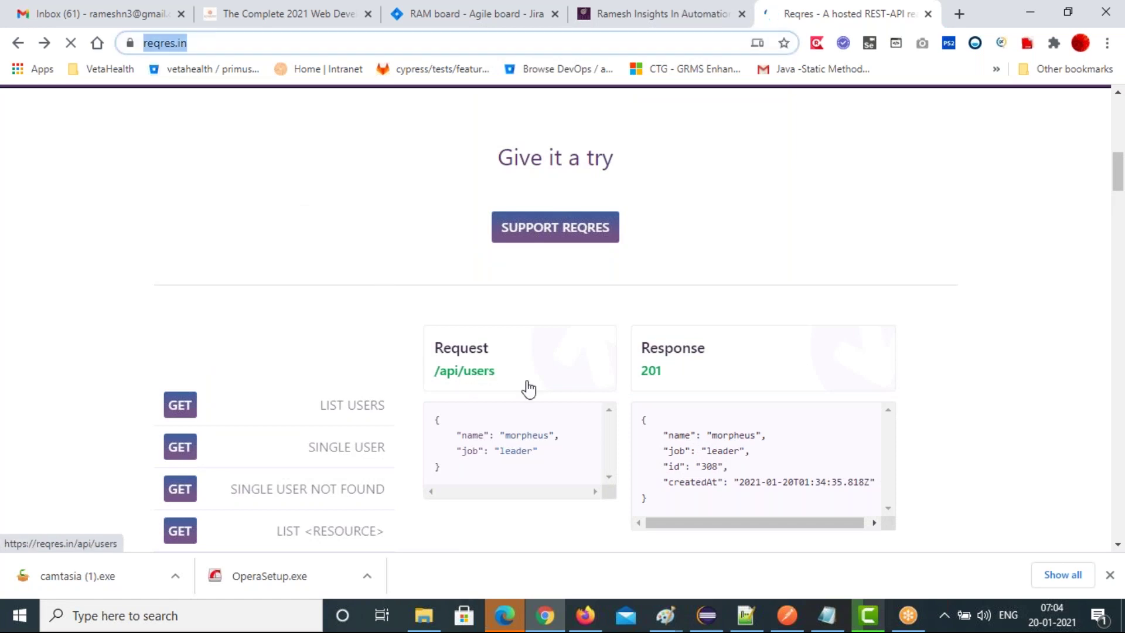
Switch to Postman and highlight the /23 ending of the GetSingleUserNotFound request's URL.
click(785, 618)
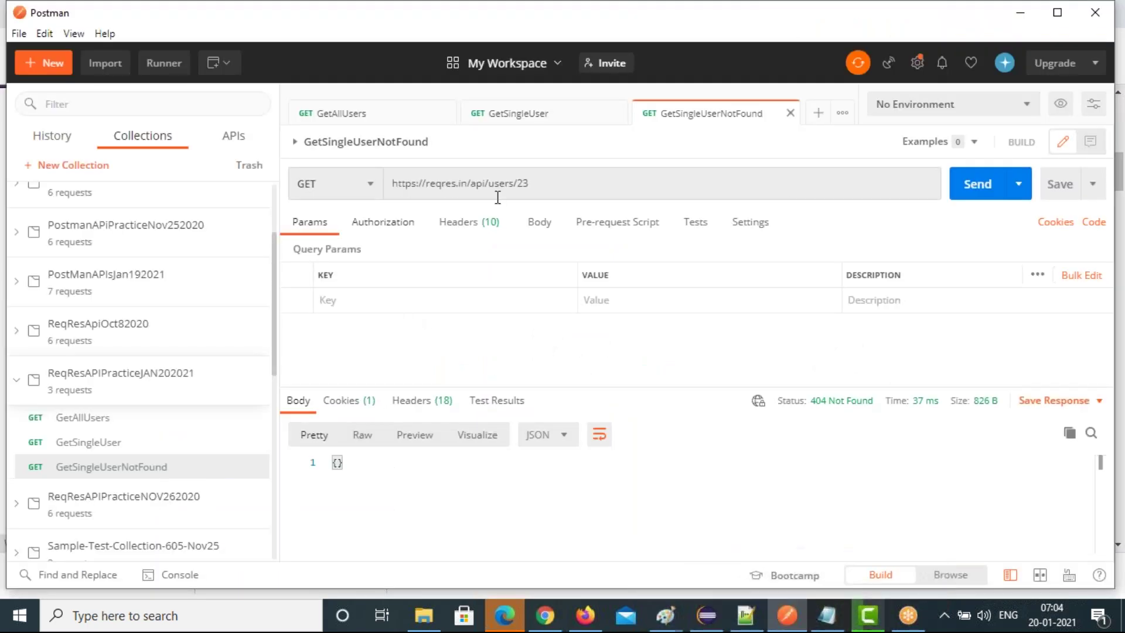
click(555, 184)
key(shift+Left)
key(shift+Left)
key(shift+Left)
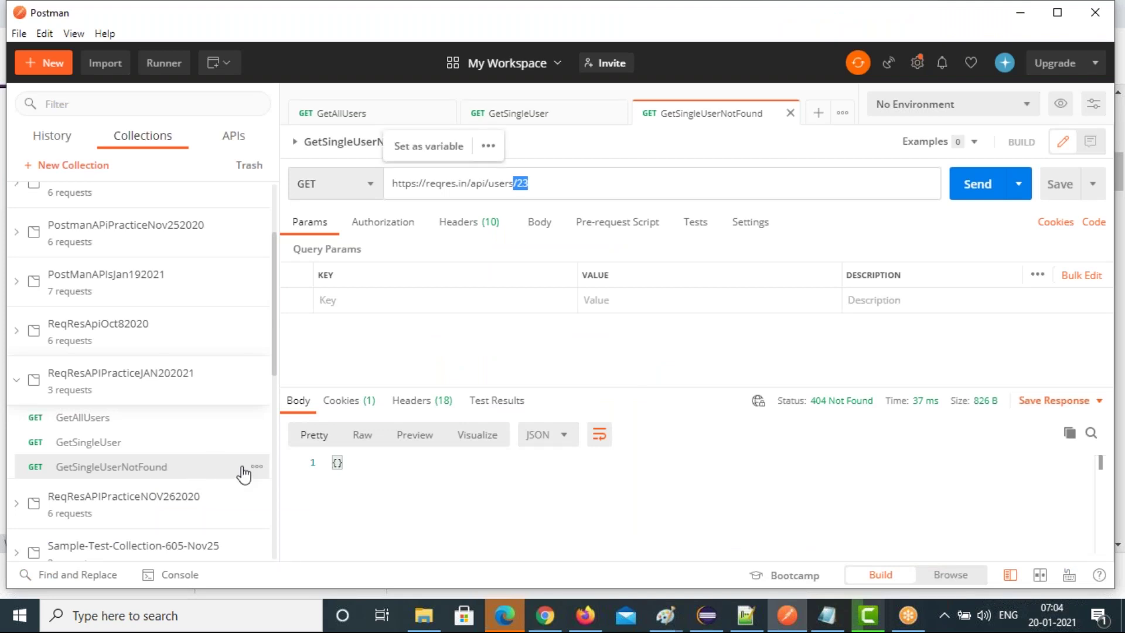
Duplicate the GetSingleUserNotFound request within its collection.
click(253, 471)
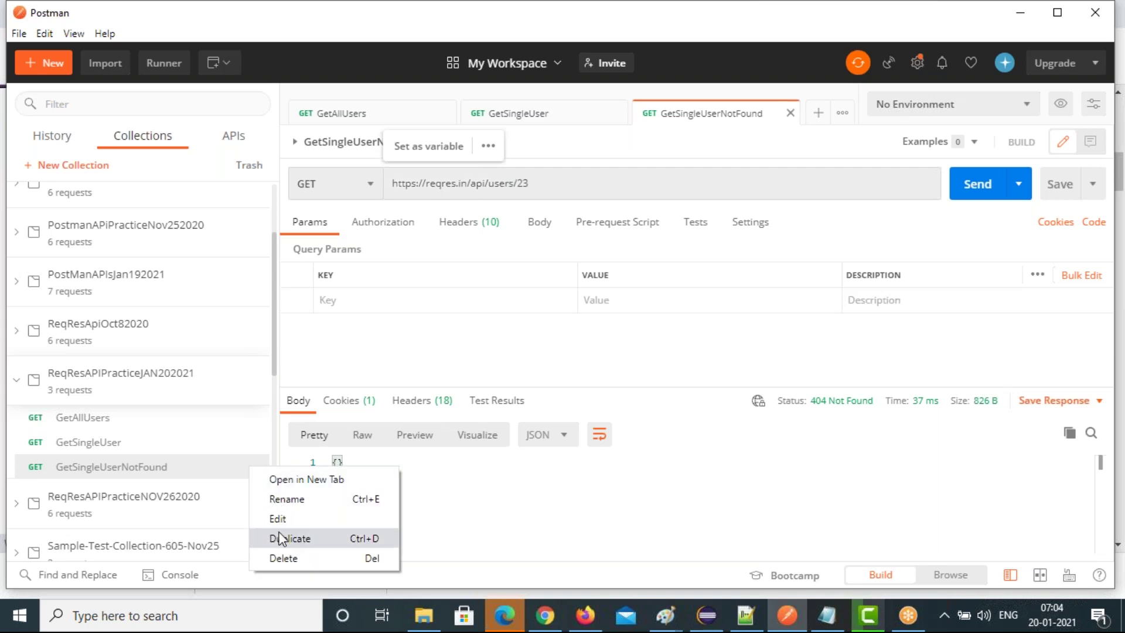
key(Escape)
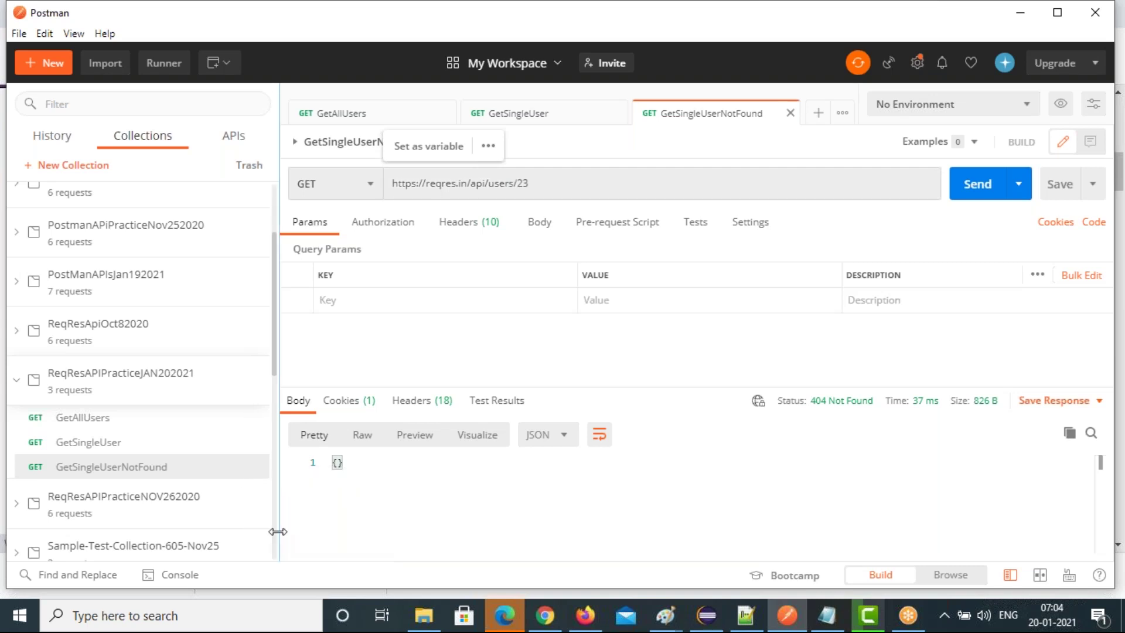
click(220, 478)
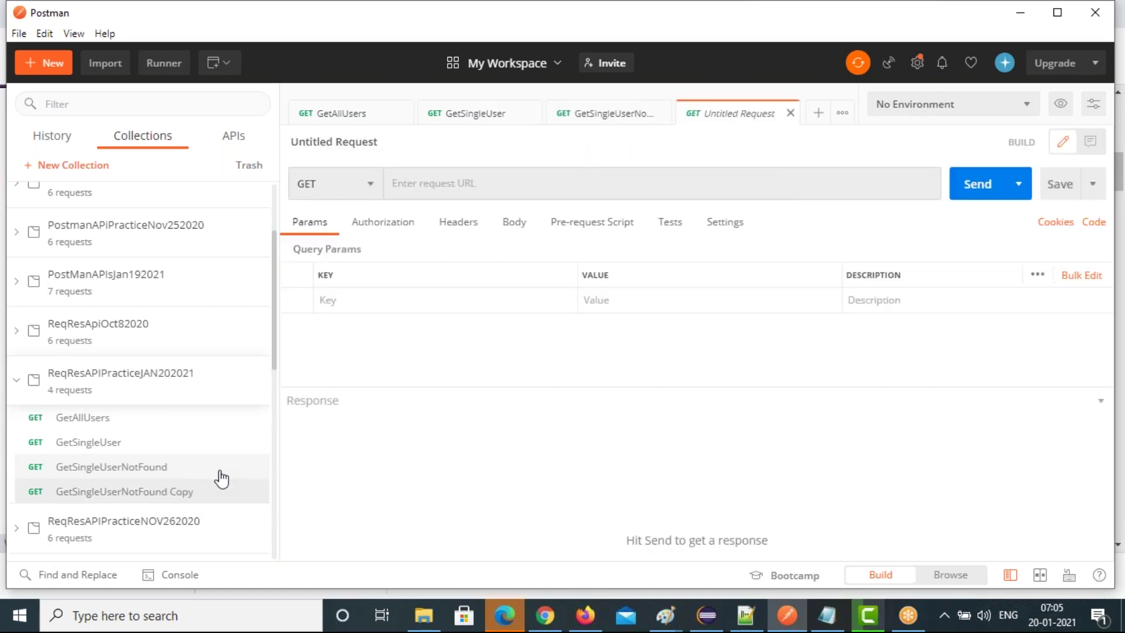
Rename the GetSingleUserNotFound Copy request as CreateUser.
click(254, 499)
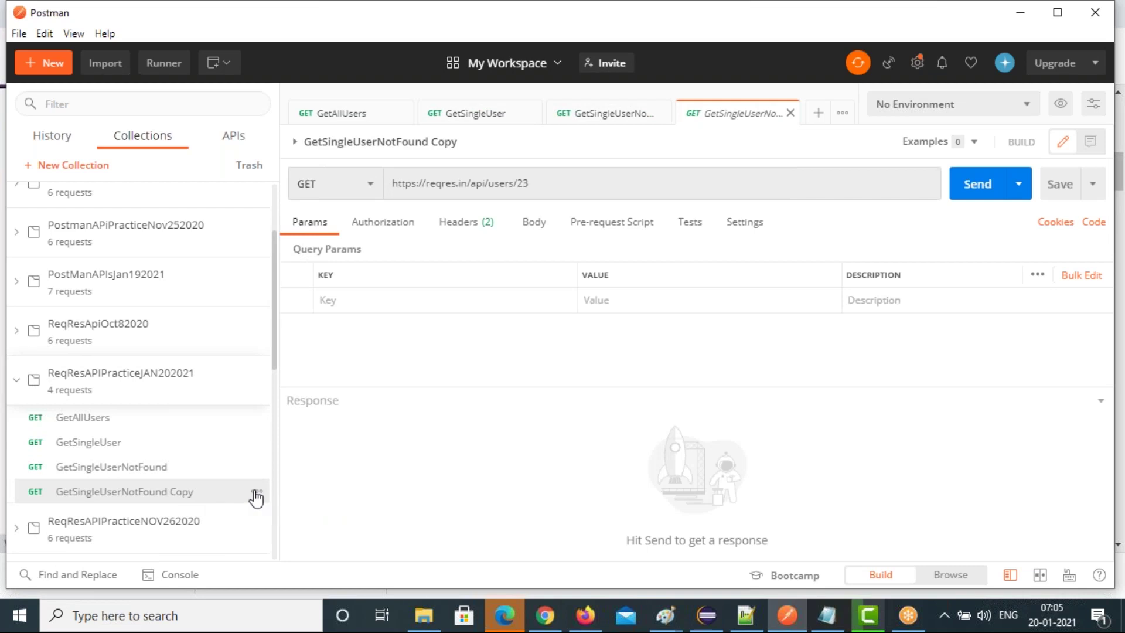
click(256, 498)
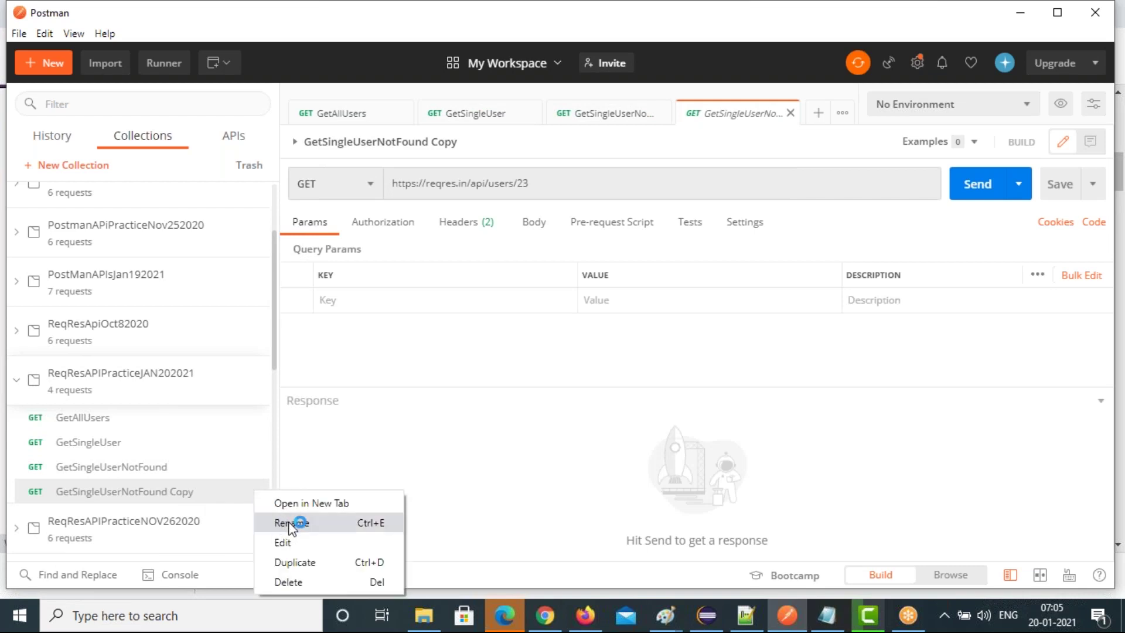
click(293, 522)
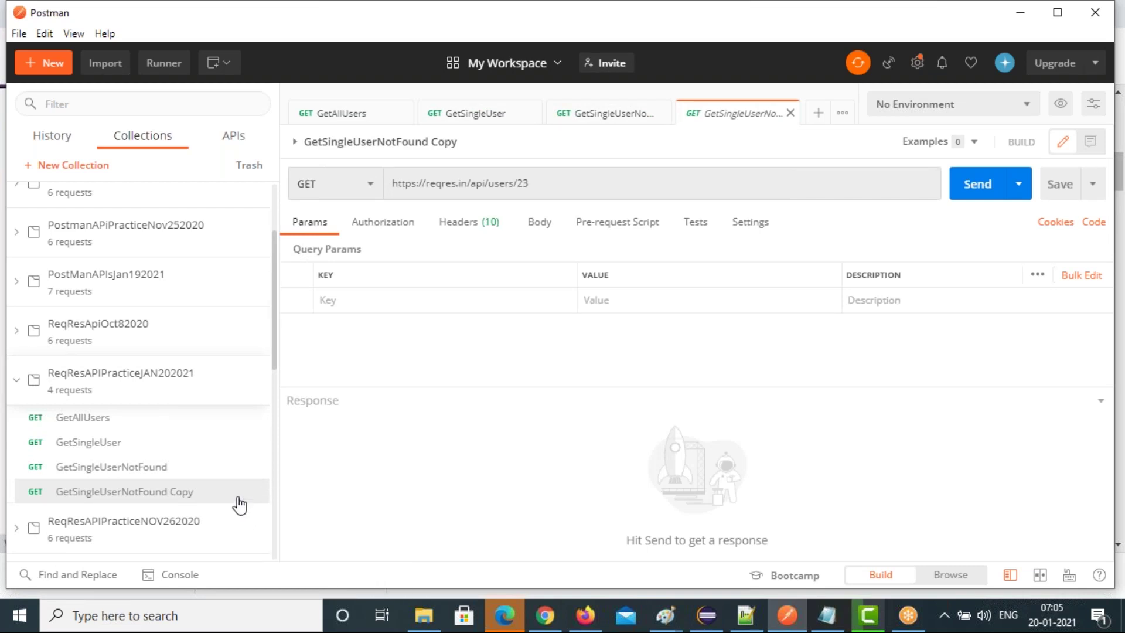
key(ctrl+e)
text(CreateUser)
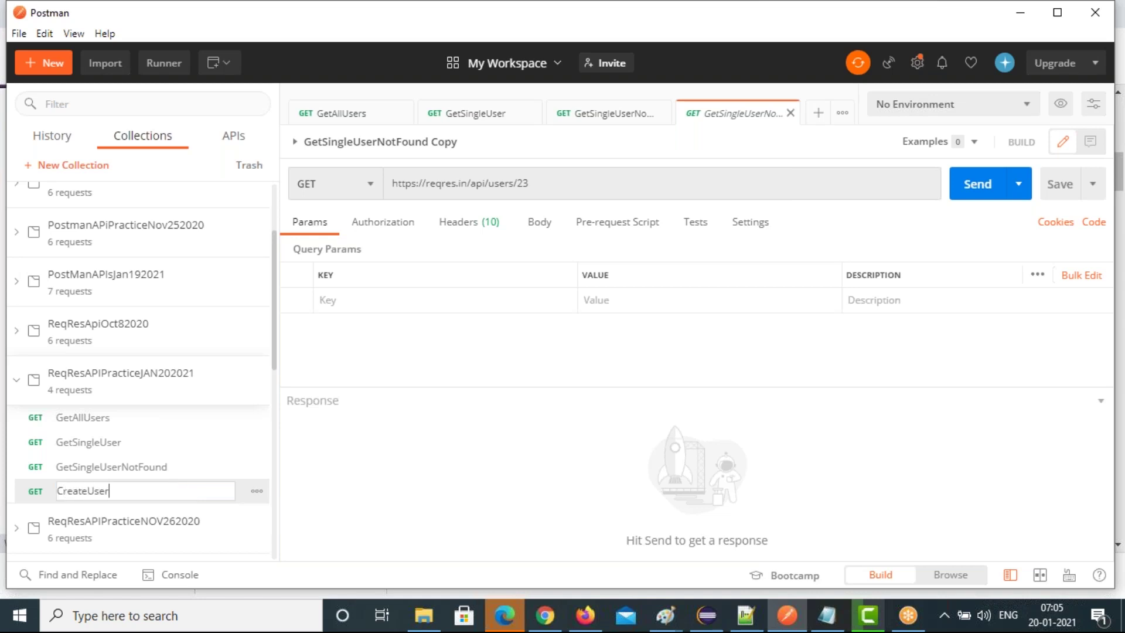
click(371, 180)
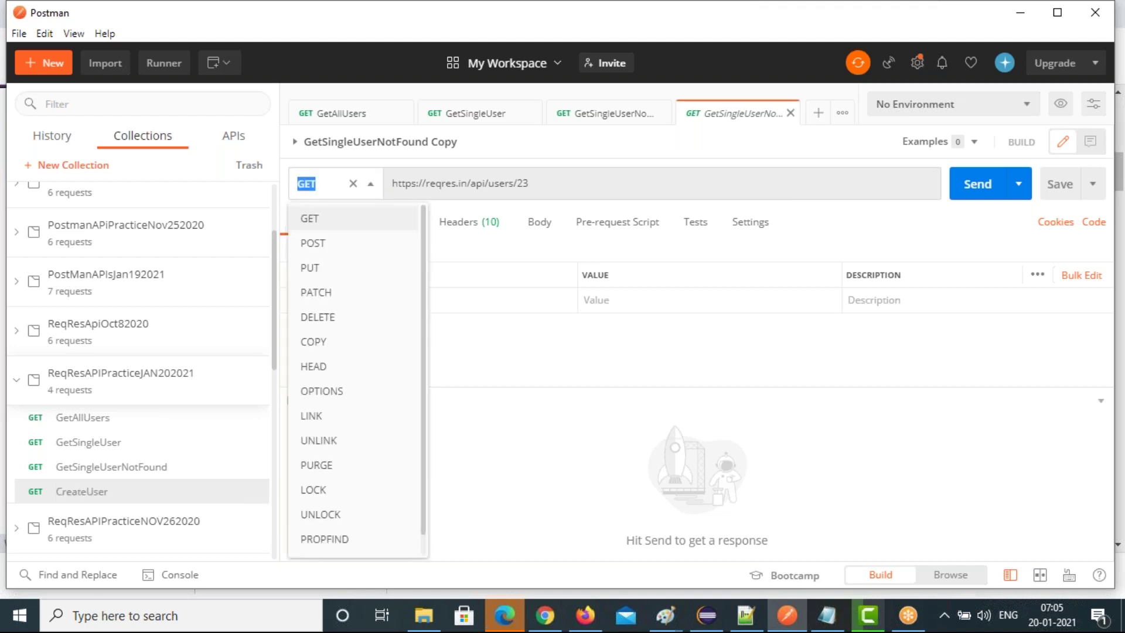
click(329, 243)
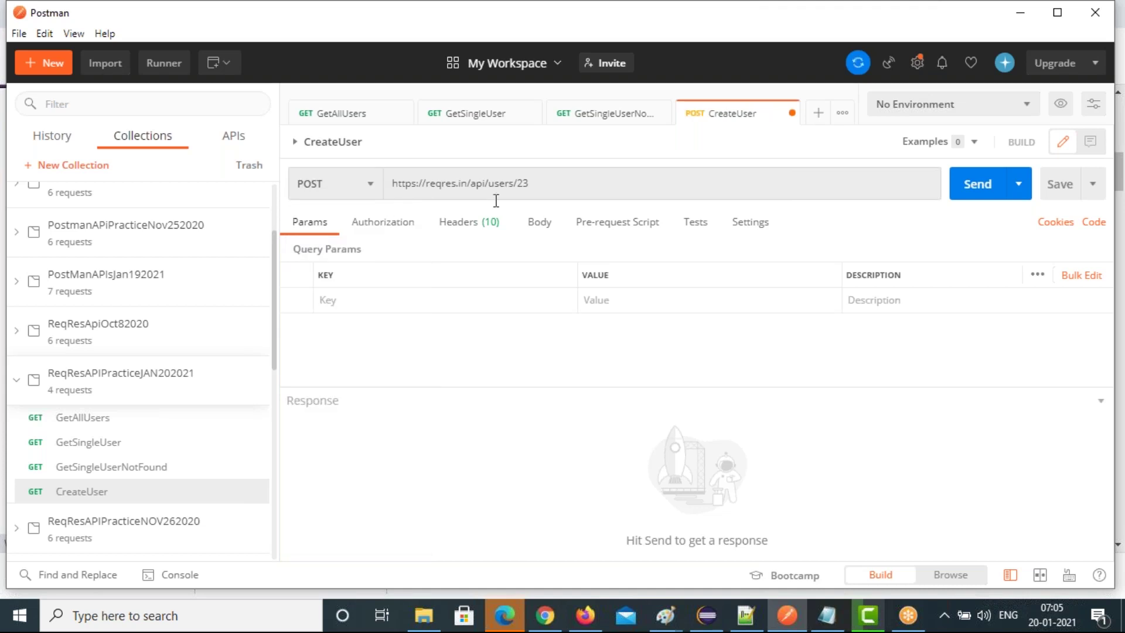
click(560, 183)
key(shift+Left)
key(shift+Left)
key(shift+Left)
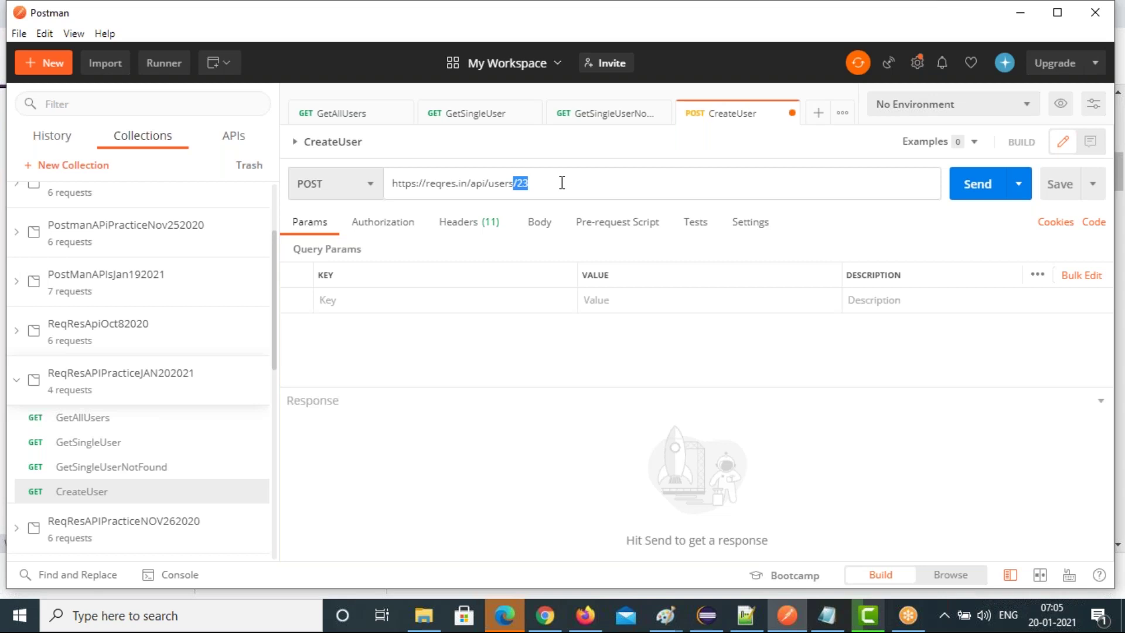
key(BackSpace)
Review the CreateUser request's headers and set its body type to raw.
click(477, 228)
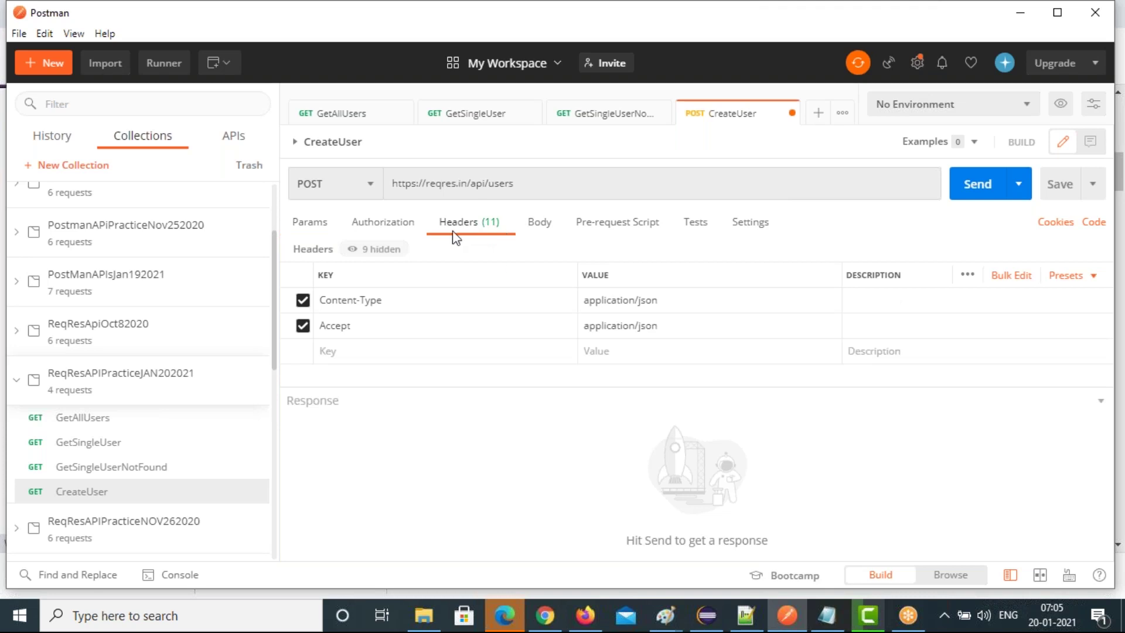
click(536, 228)
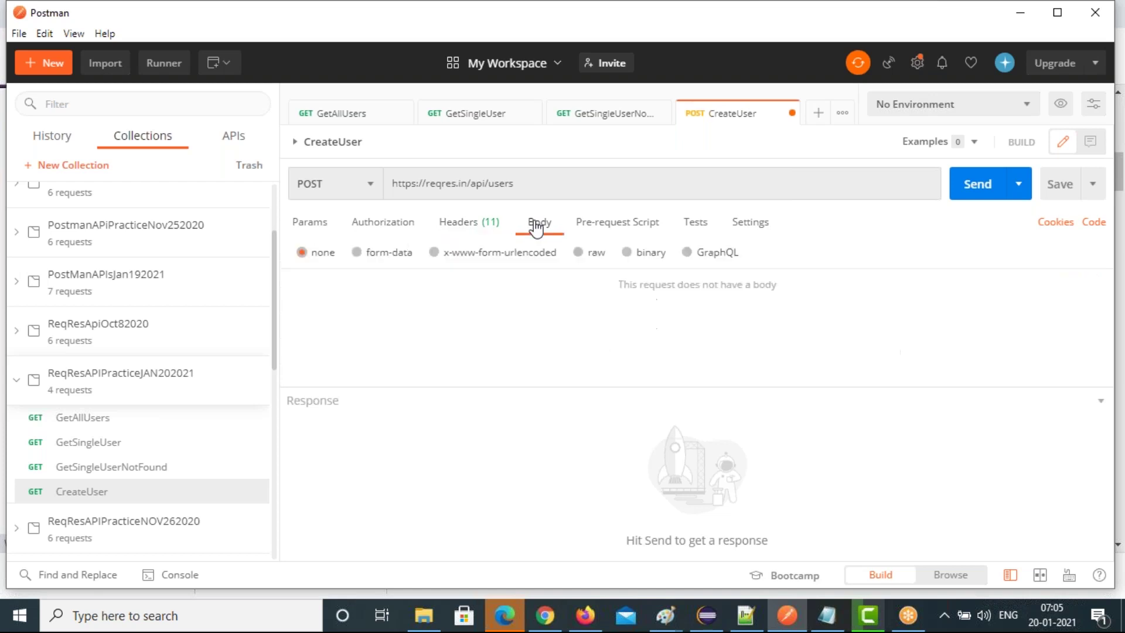
click(579, 254)
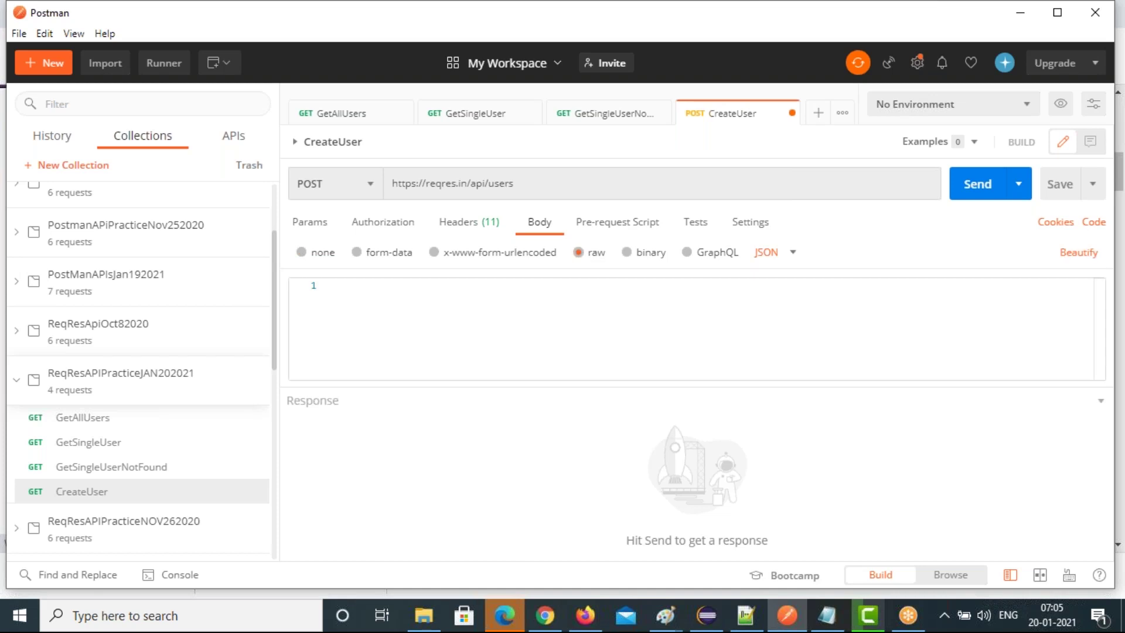
Copy the sample CREATE request body from the Reqres page in Chrome and paste it into the CreateUser body in Postman.
click(547, 626)
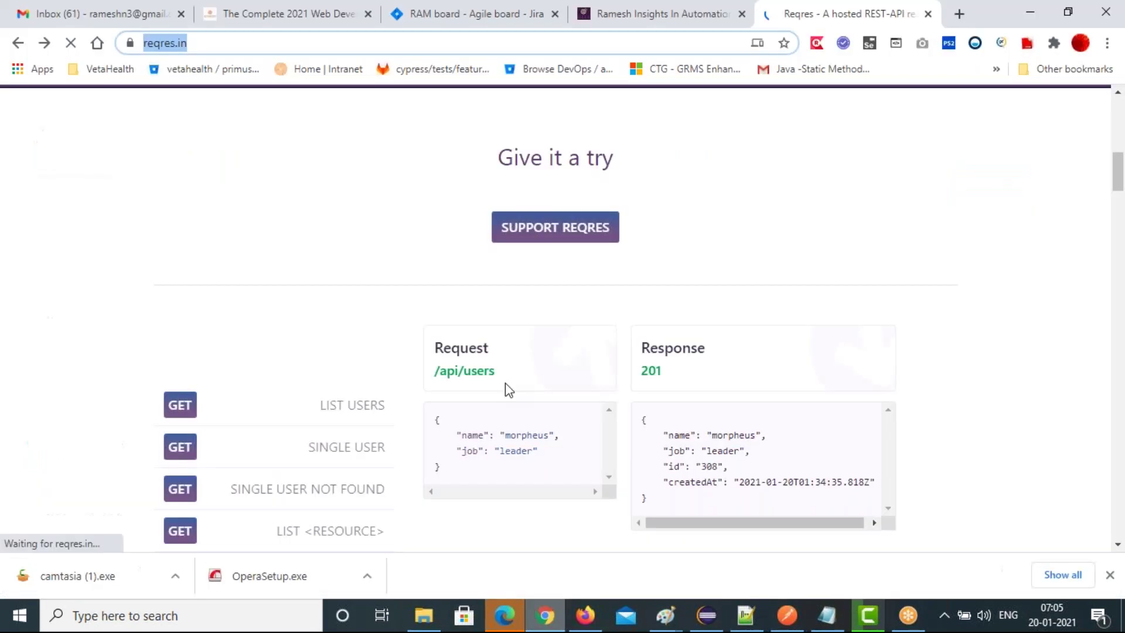
triple_click(436, 419)
key(ctrl+c)
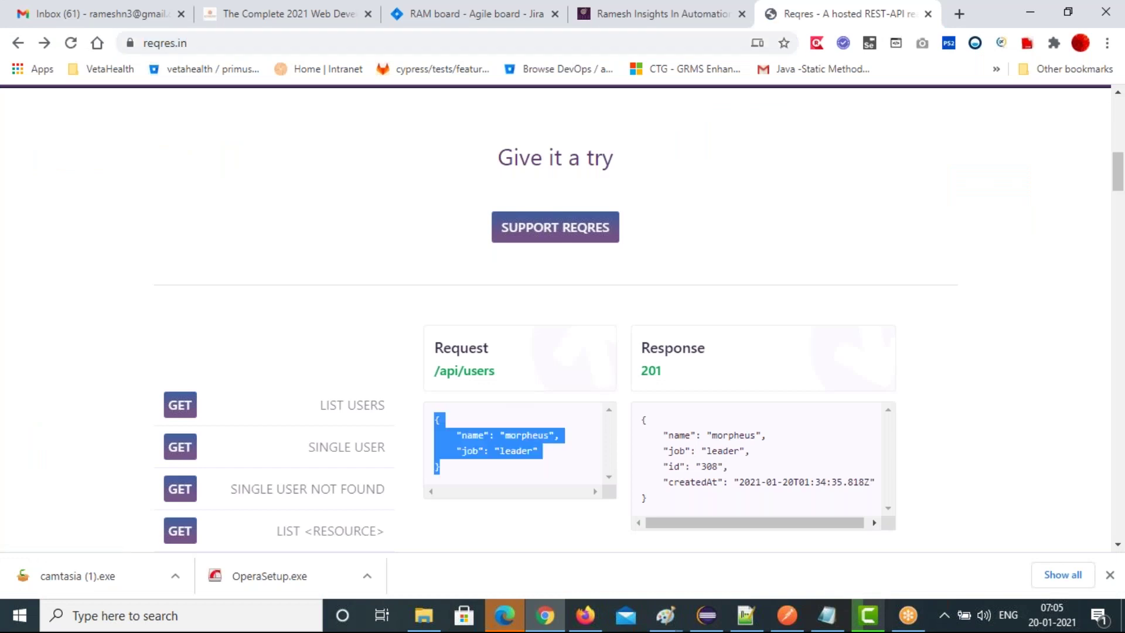
key(alt+Tab)
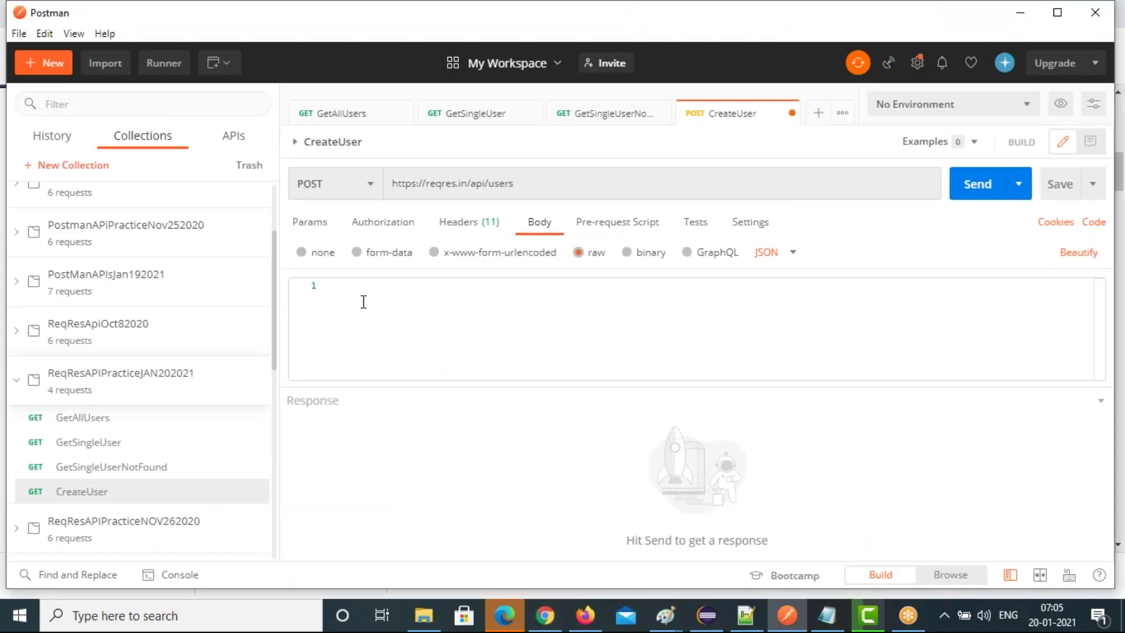
click(364, 302)
key(ctrl+v)
In the CreateUser body, replace the name value with the person's name and the job value with Automation Test Engineer.
click(403, 300)
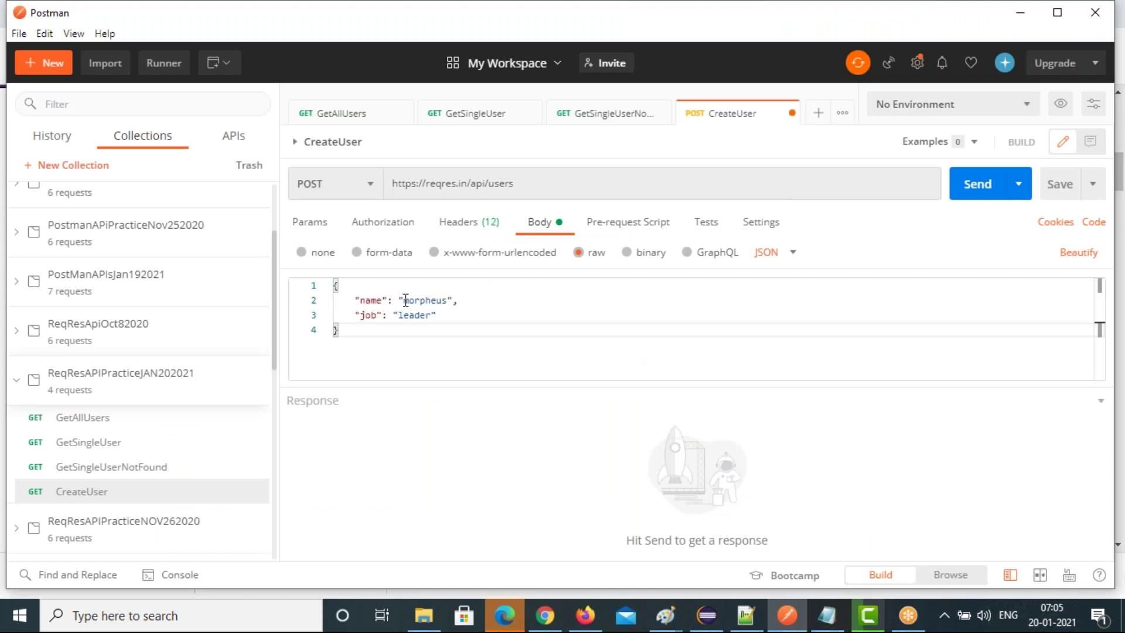
double_click(447, 301)
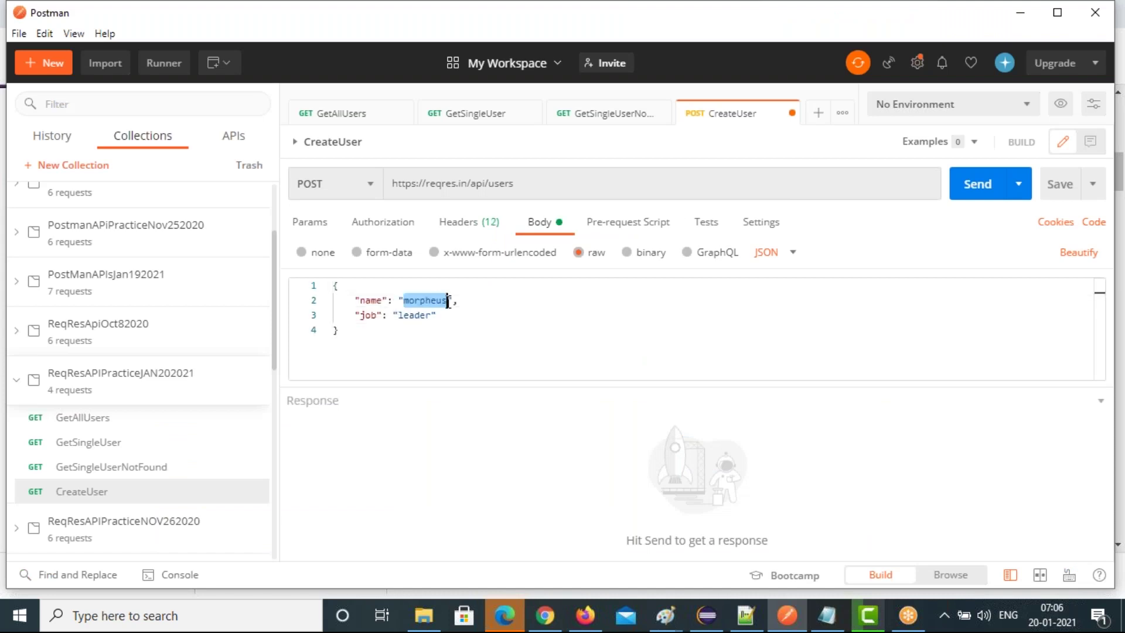
text(Ch Ra)
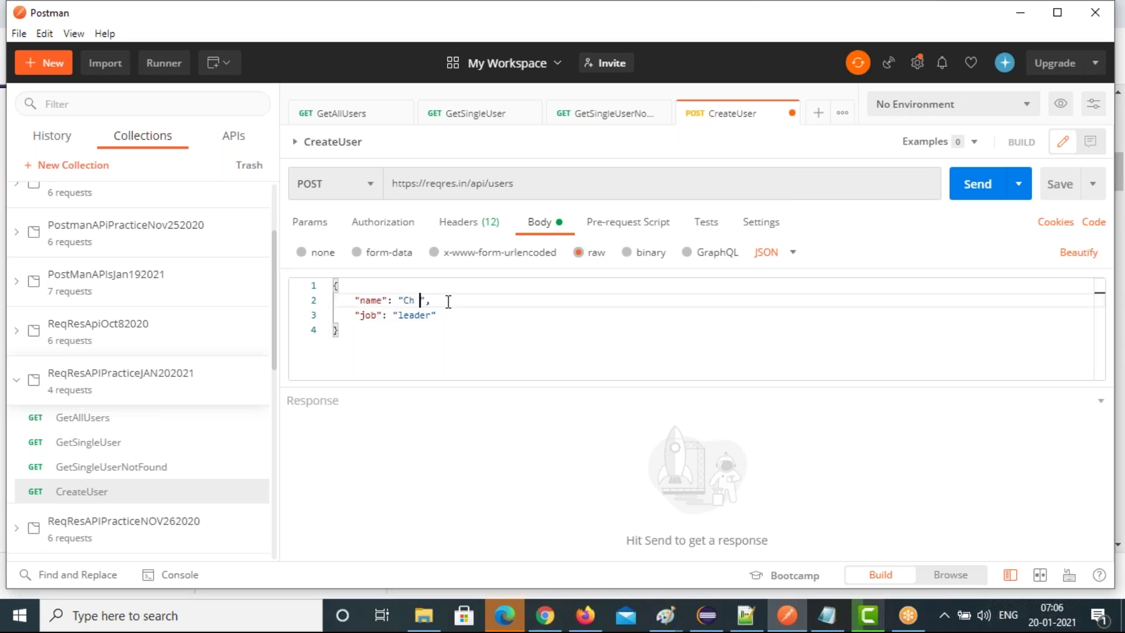
text(mesh)
drag(400, 317, 430, 316)
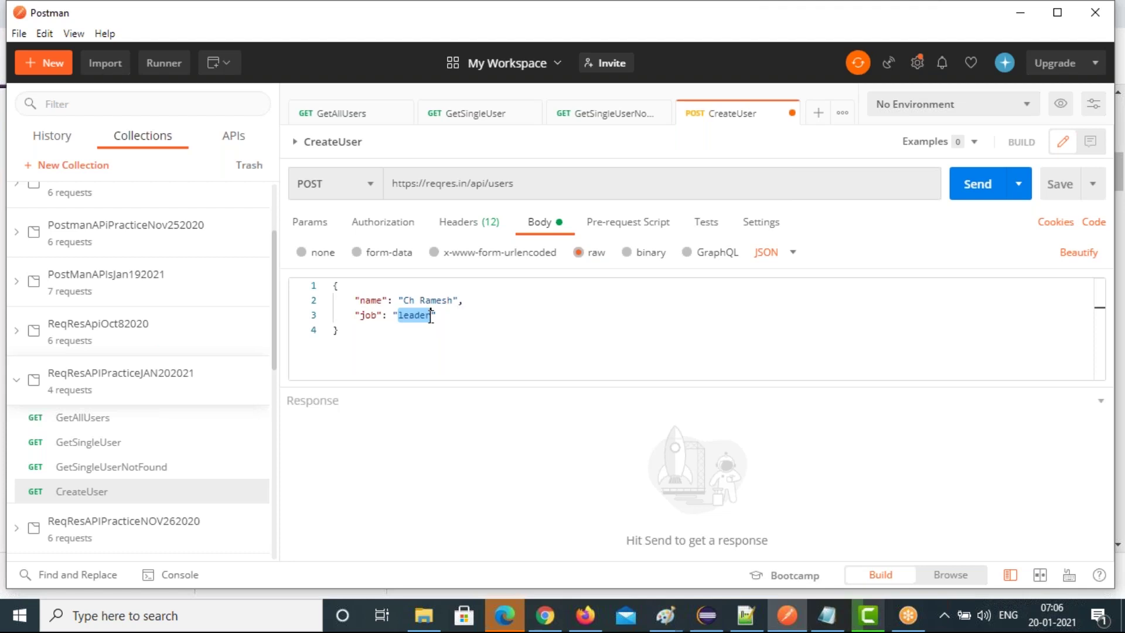
text(A)
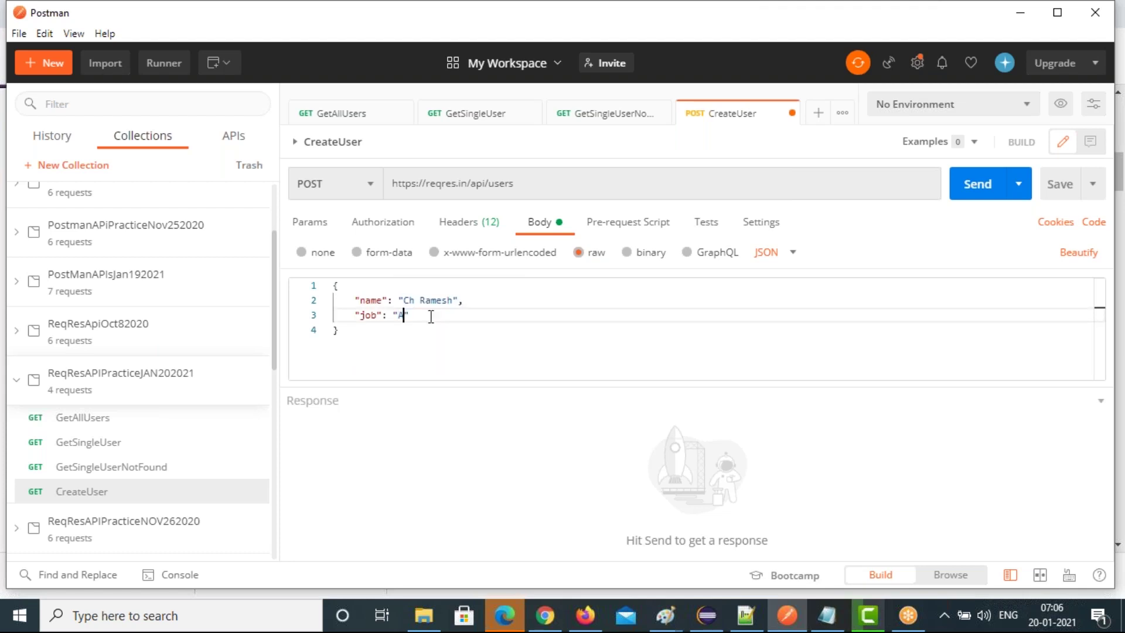
text(utomation Test Engineer)
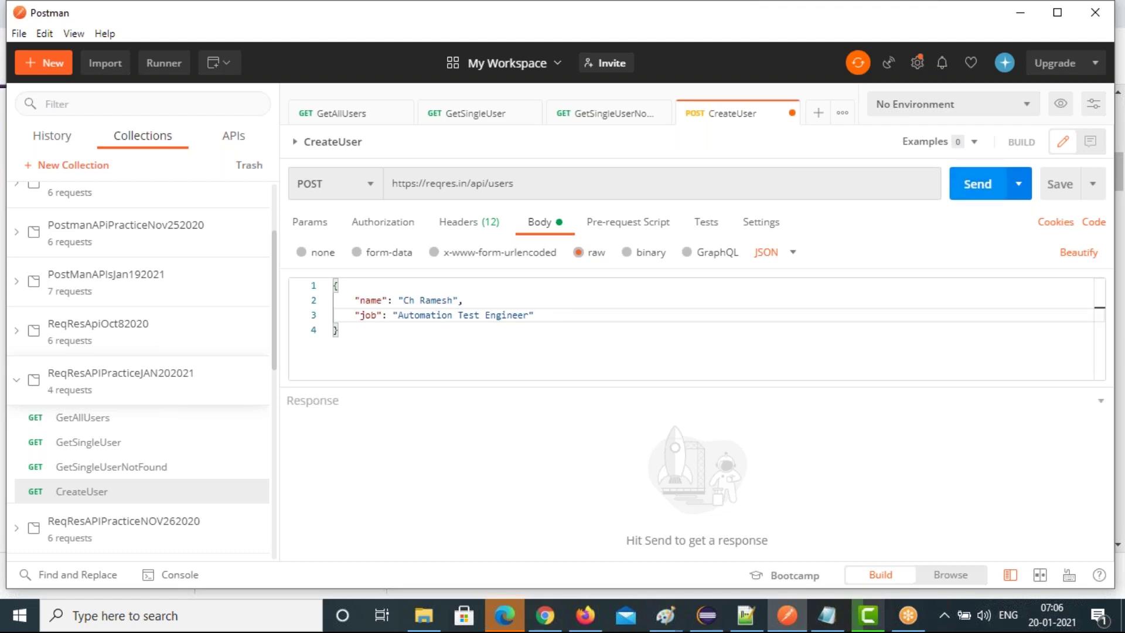
Send the CreateUser request, highlight the createdAt timestamp in the response, and save the request.
key(ctrl+Return)
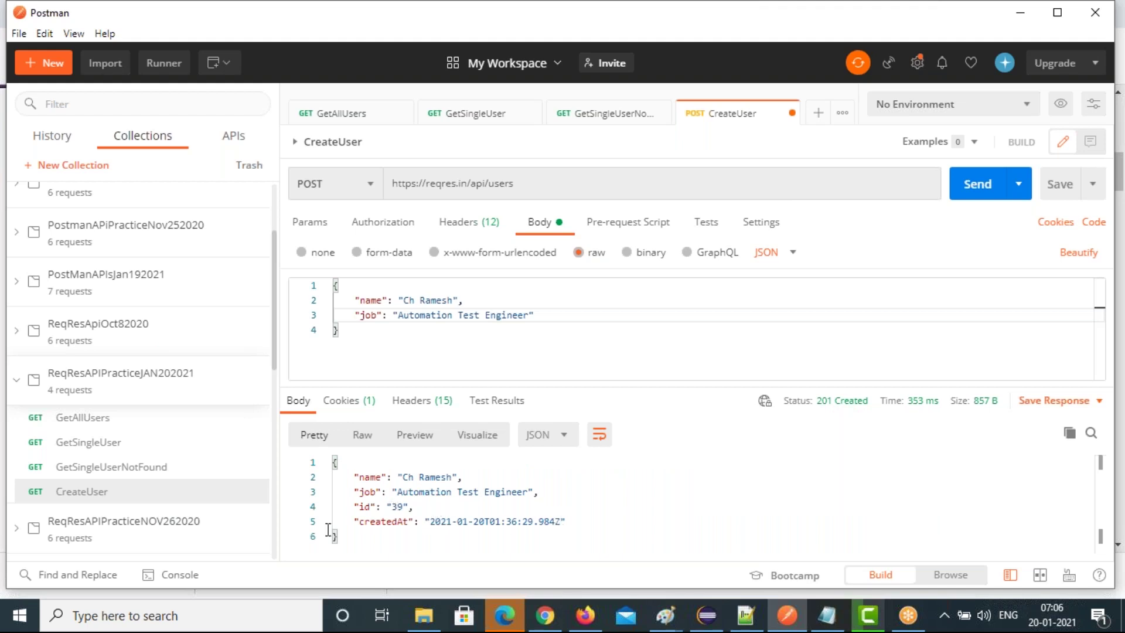
drag(430, 521, 561, 521)
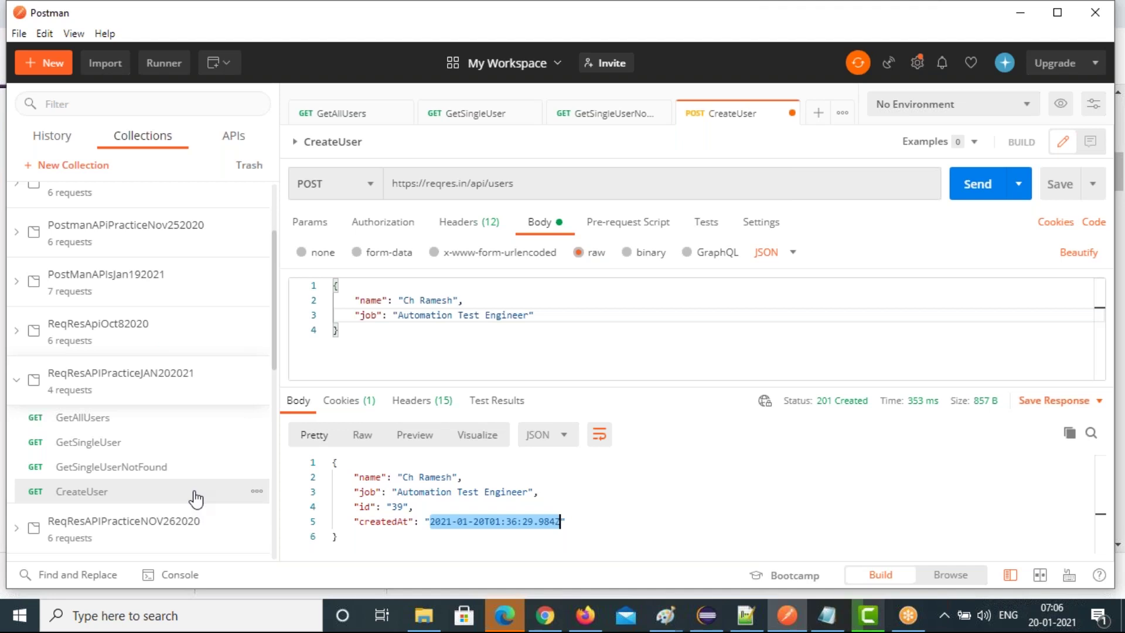
key(ctrl+s)
Duplicate the CreateUser request in its collection and rename the copy as UpdateUser.
click(257, 492)
click(300, 564)
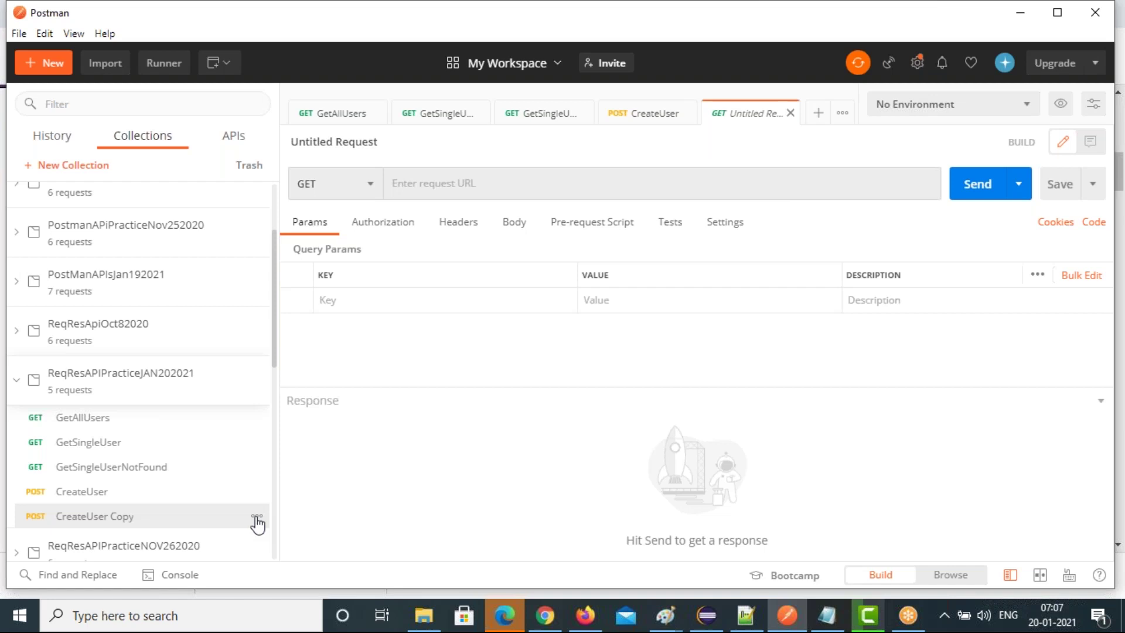
click(256, 518)
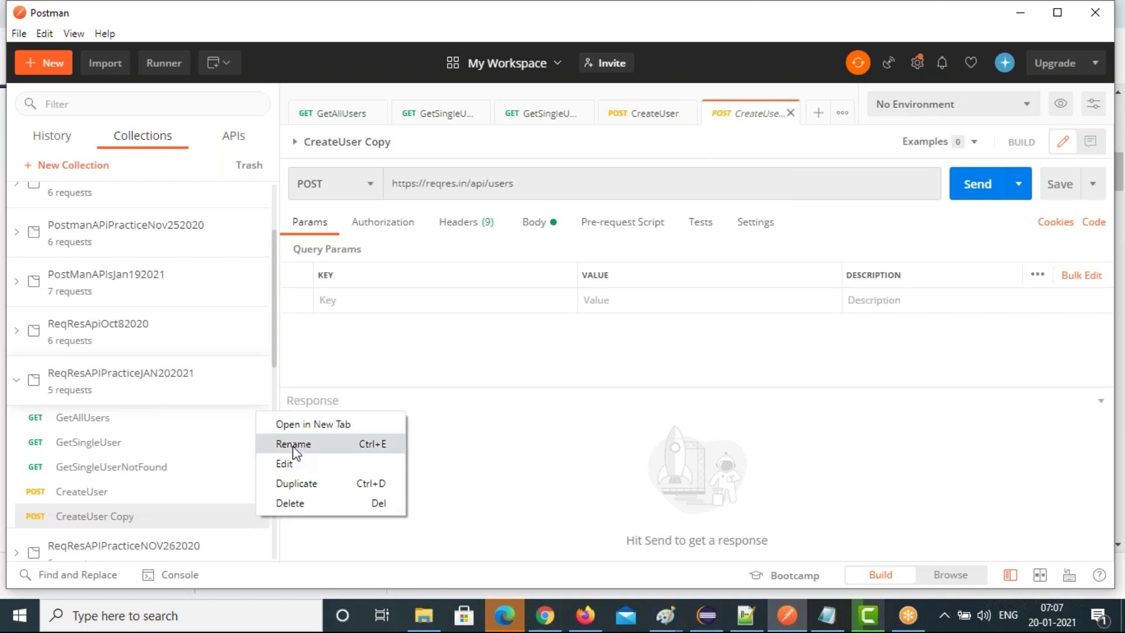
click(293, 444)
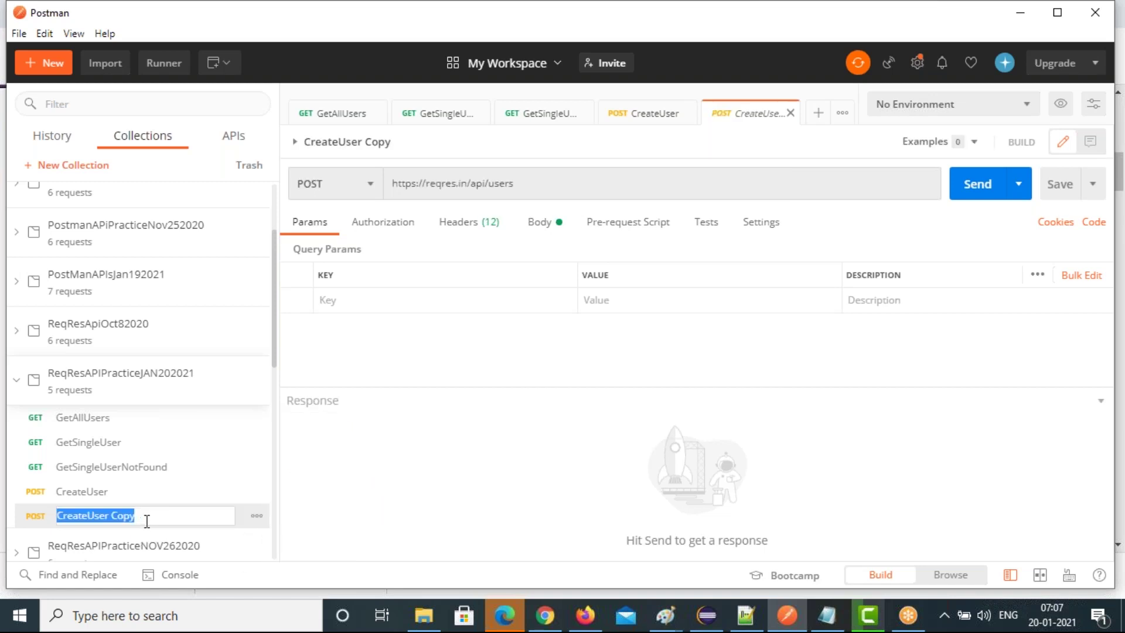
text(Upd)
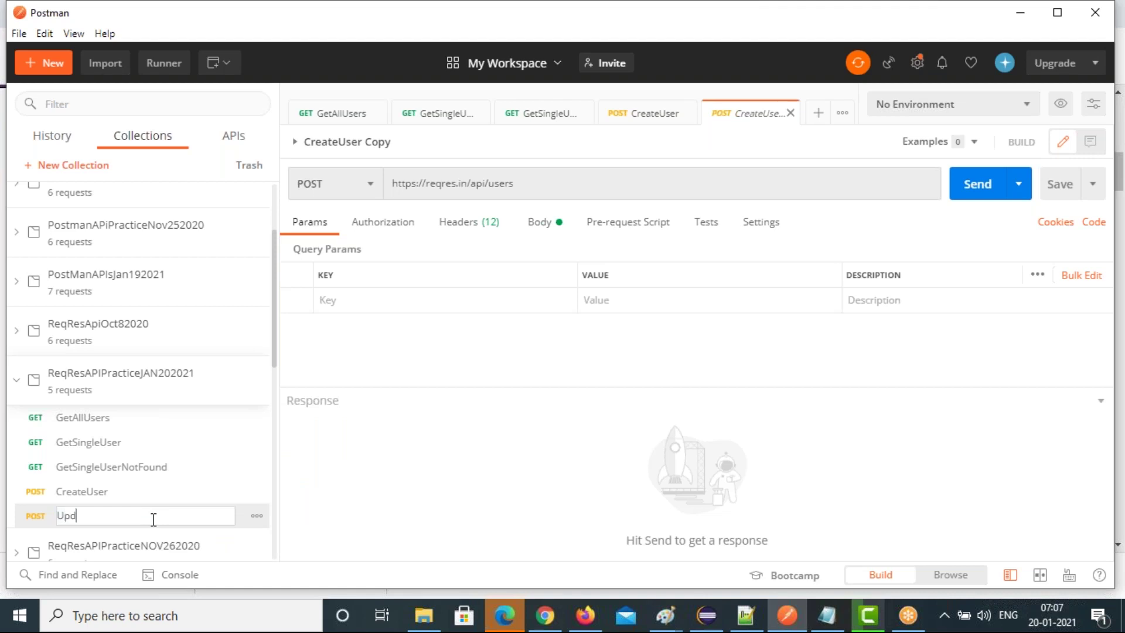
text(ateUser)
key(Return)
Set the UpdateUser request's method to PUT and append a slash to the end of its URL.
click(334, 183)
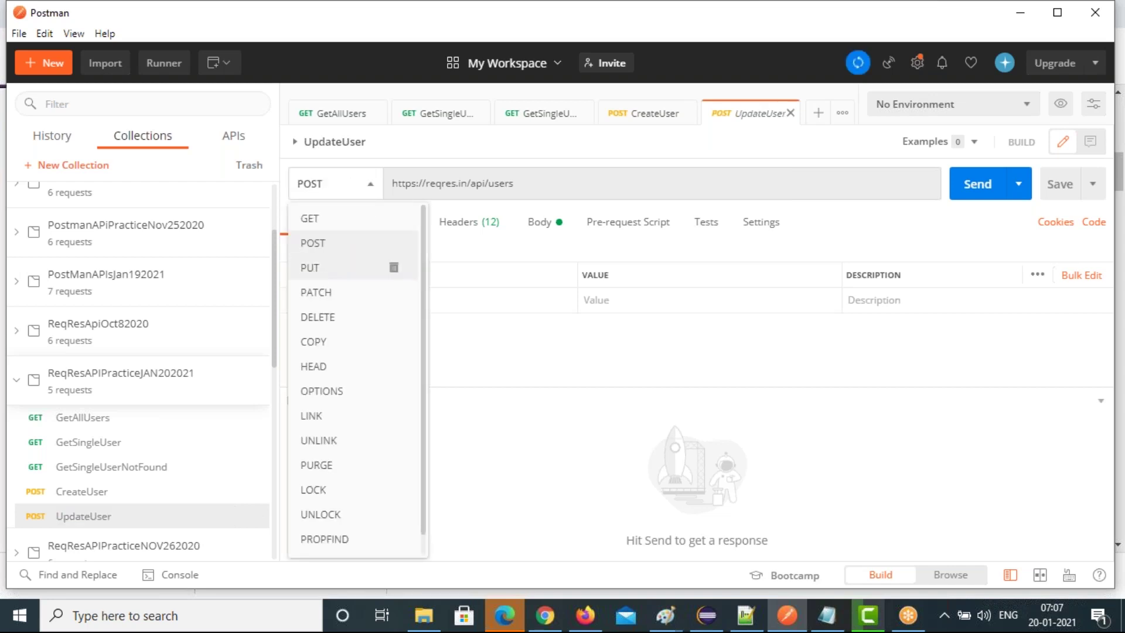
click(328, 267)
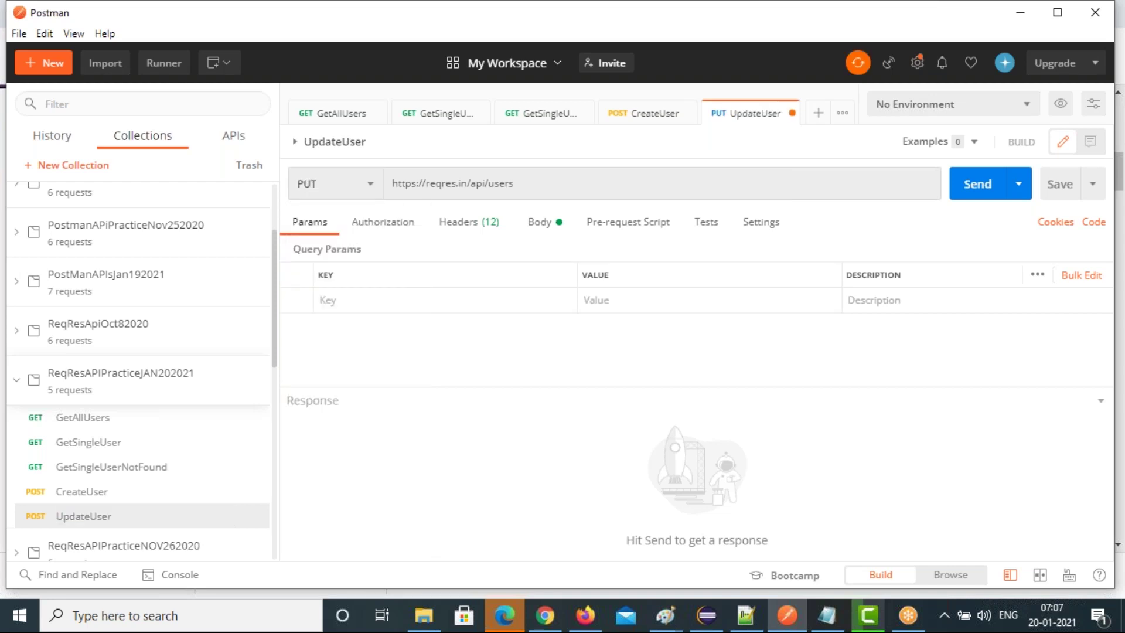
click(526, 186)
text(/)
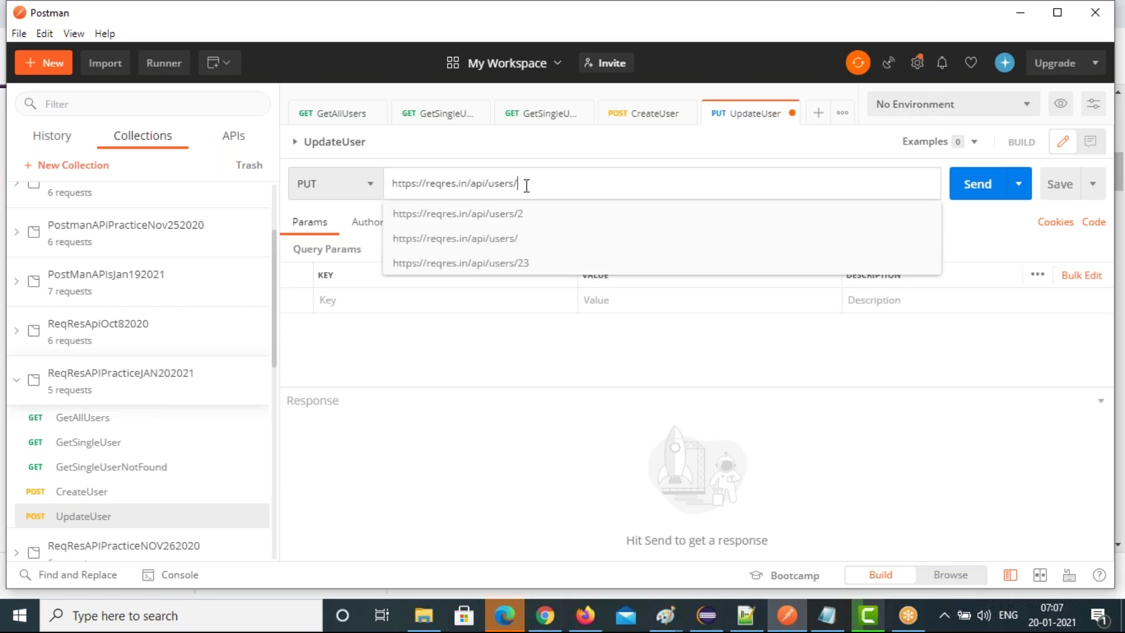
Switch to Chrome and examine the PUT UPDATE sample's request path, body and response on the Reqres page.
click(551, 625)
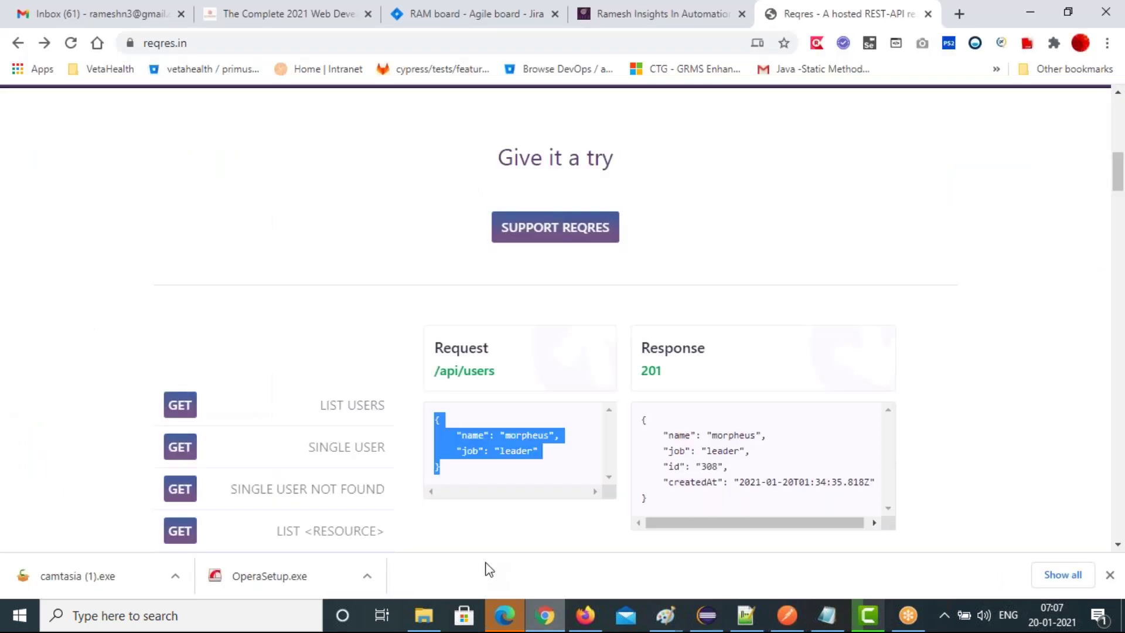
scroll(352, 411, down, 5)
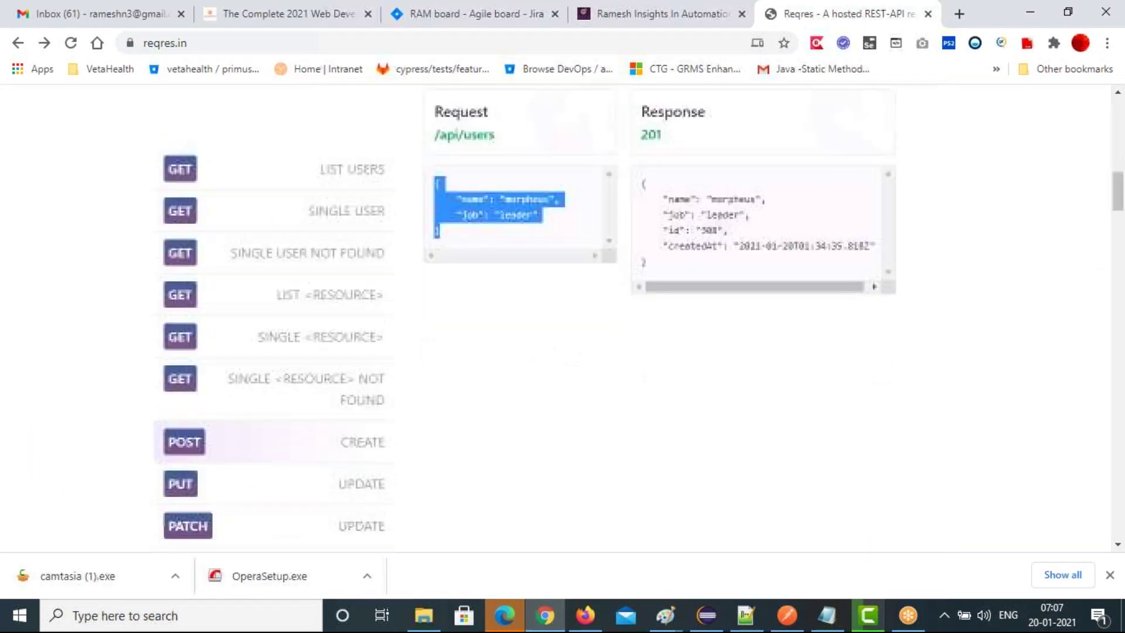
click(359, 408)
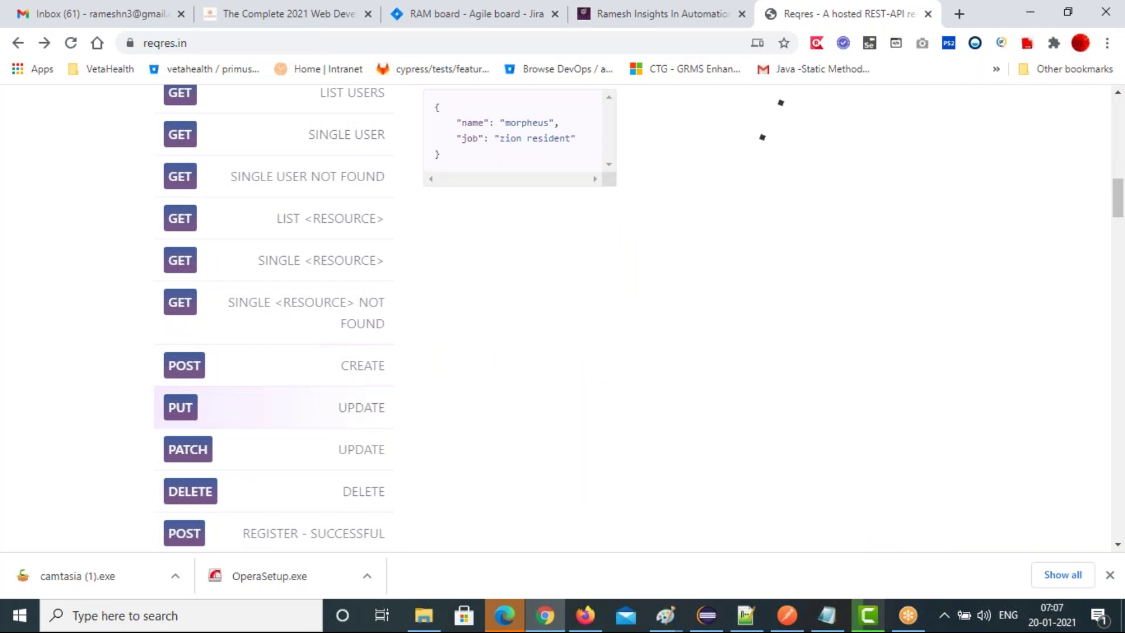
scroll(786, 135, up, 4)
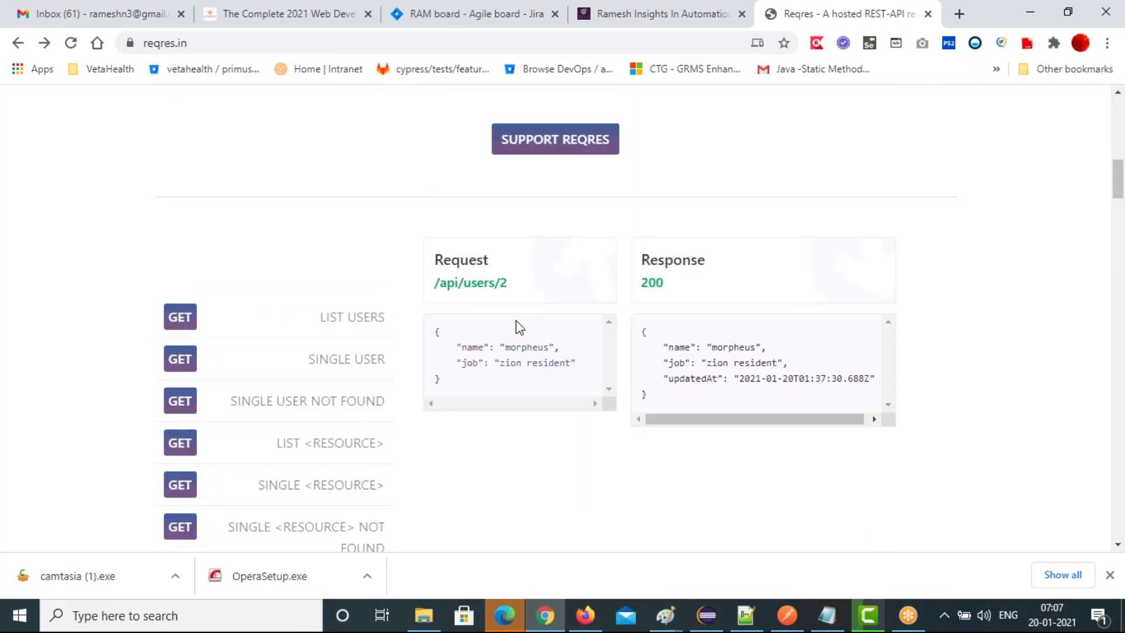
key(alt+Tab)
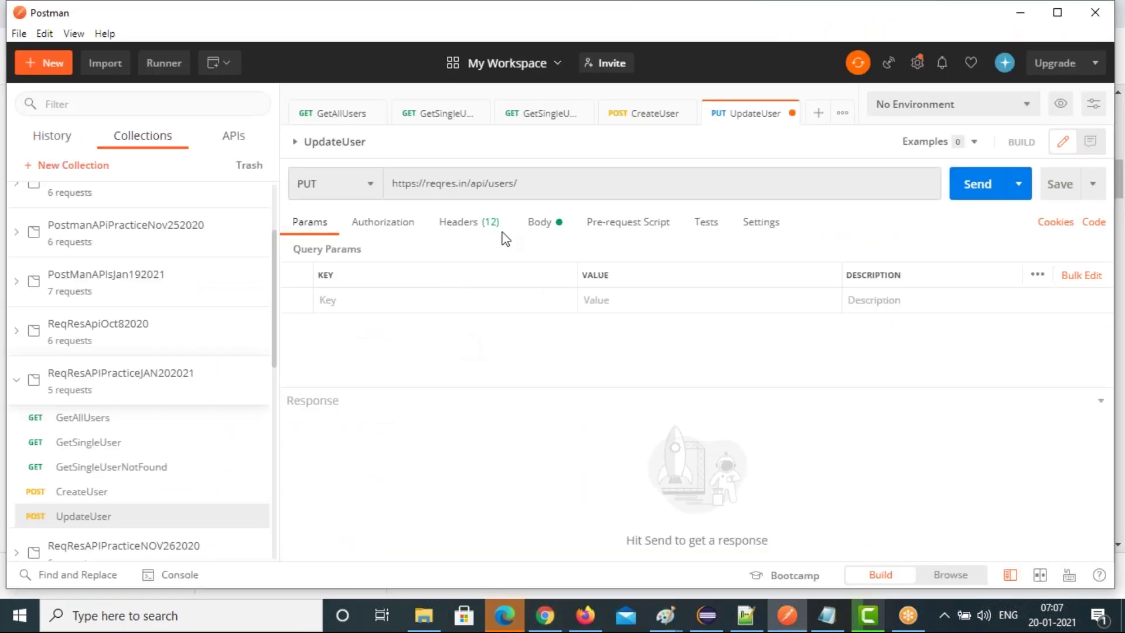
click(526, 185)
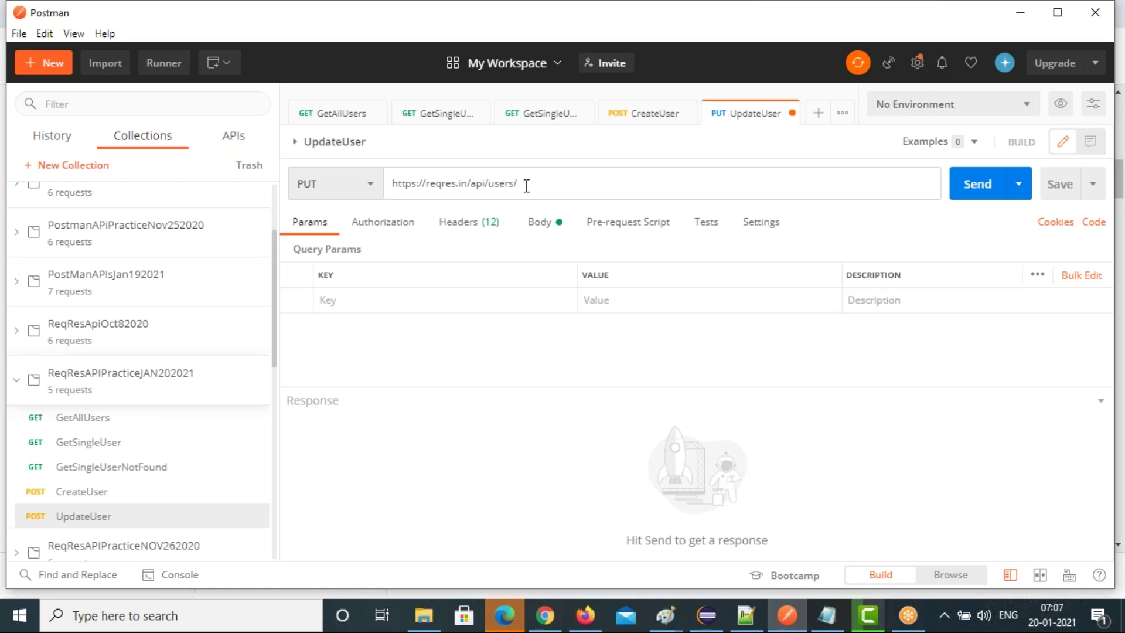
text(2)
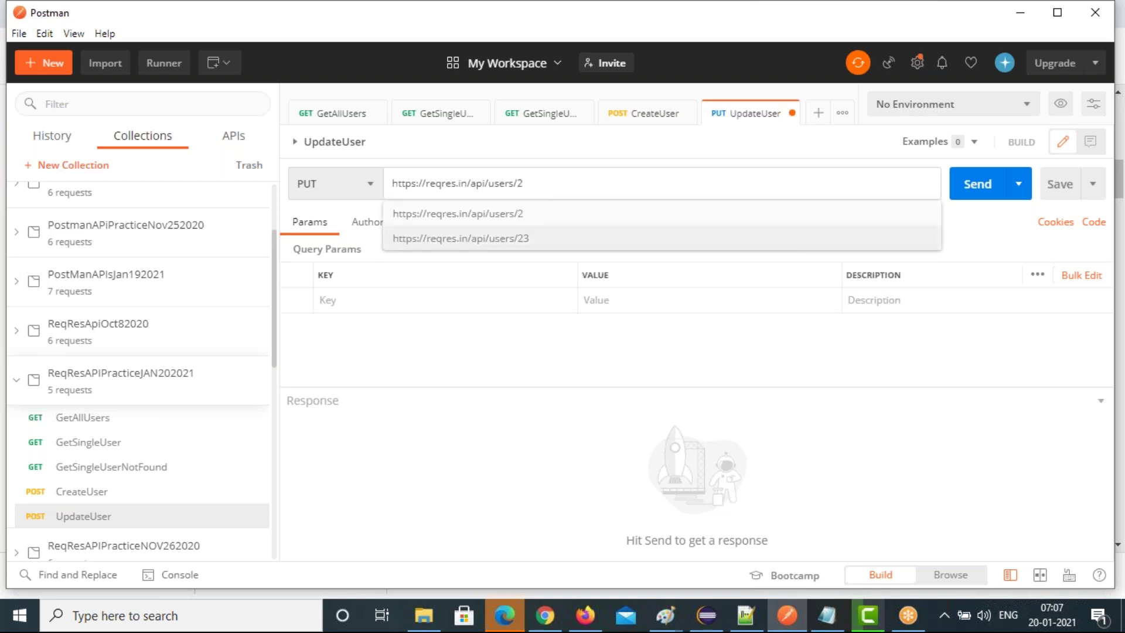
Replace the UpdateUser request's raw JSON body with the PUT UPDATE sample's request body copied from the Reqres page in Chrome.
click(572, 139)
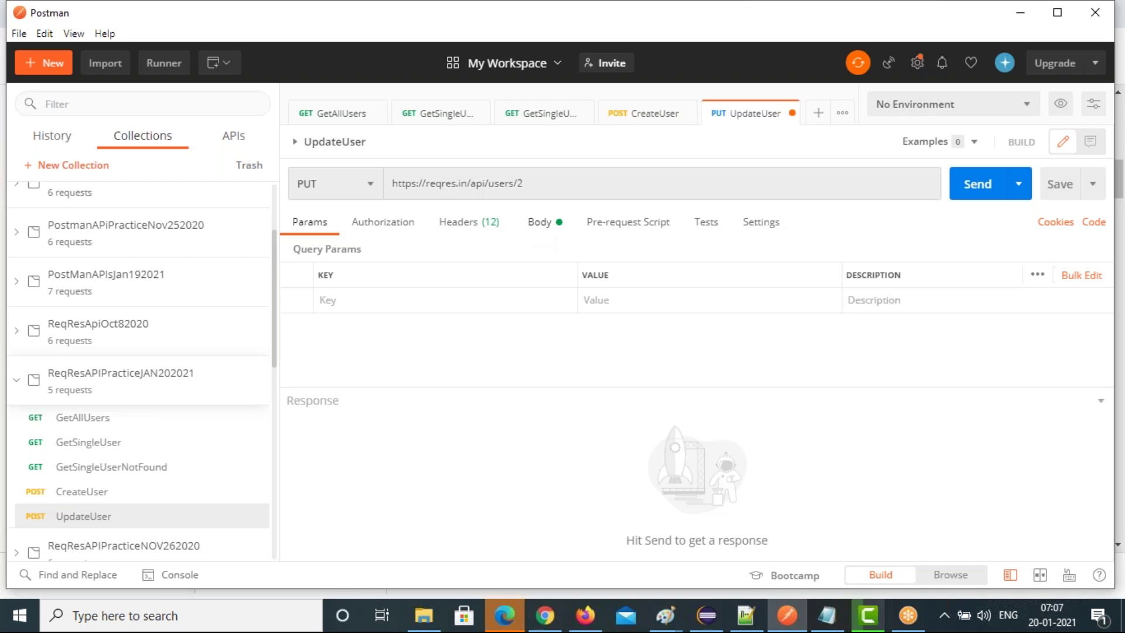
click(539, 229)
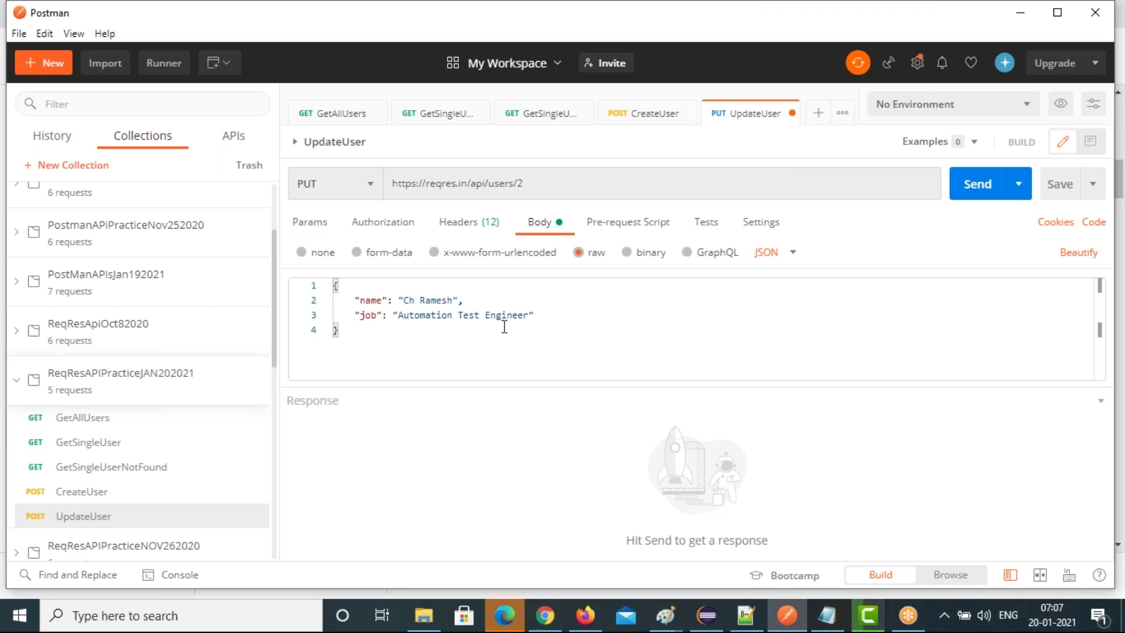
key(alt+Tab)
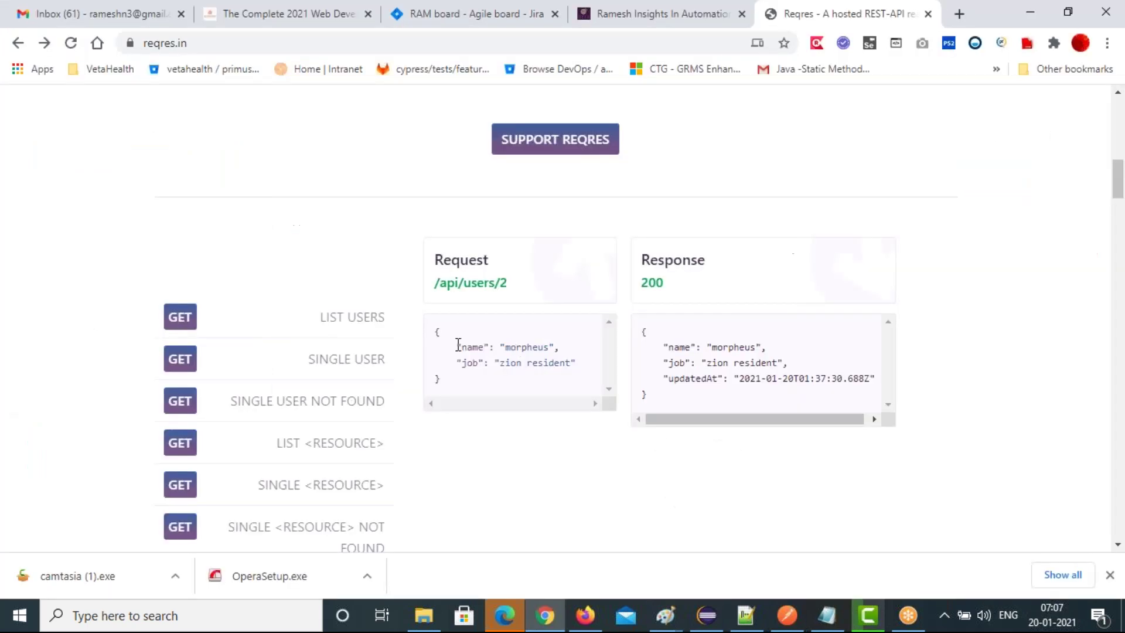
drag(436, 331, 437, 380)
key(ctrl+c)
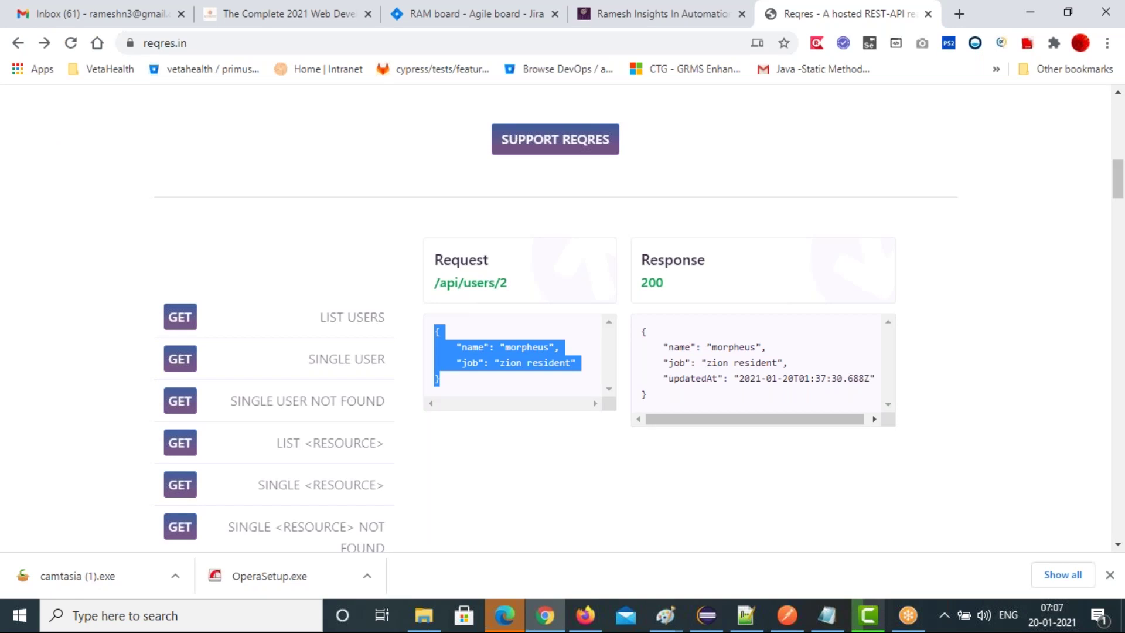
key(alt+Tab)
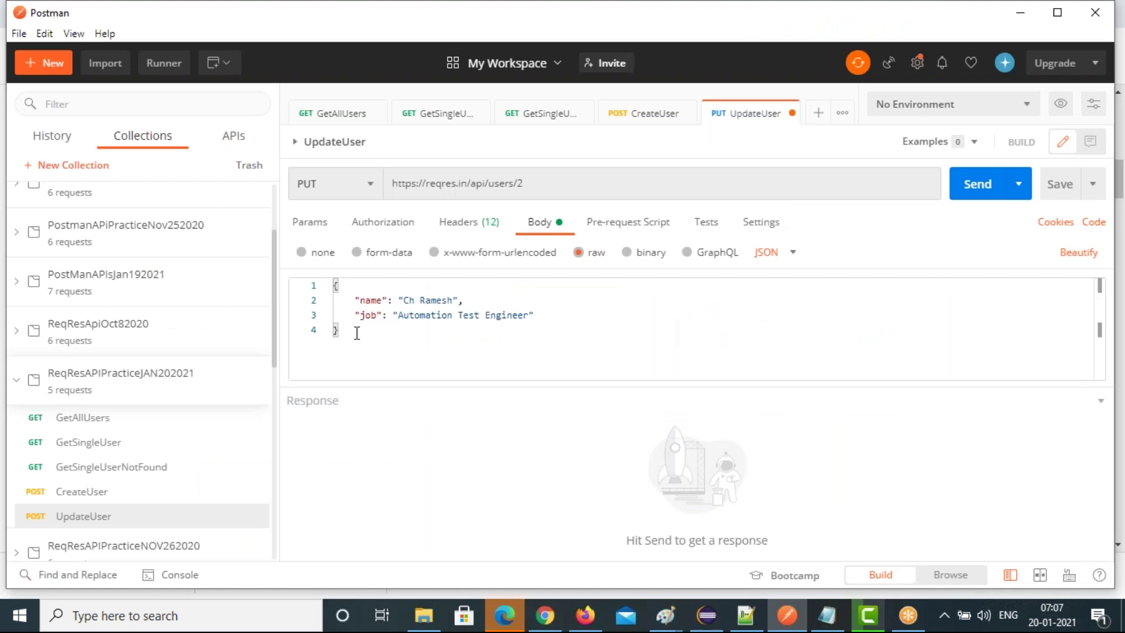
key(ctrl+a)
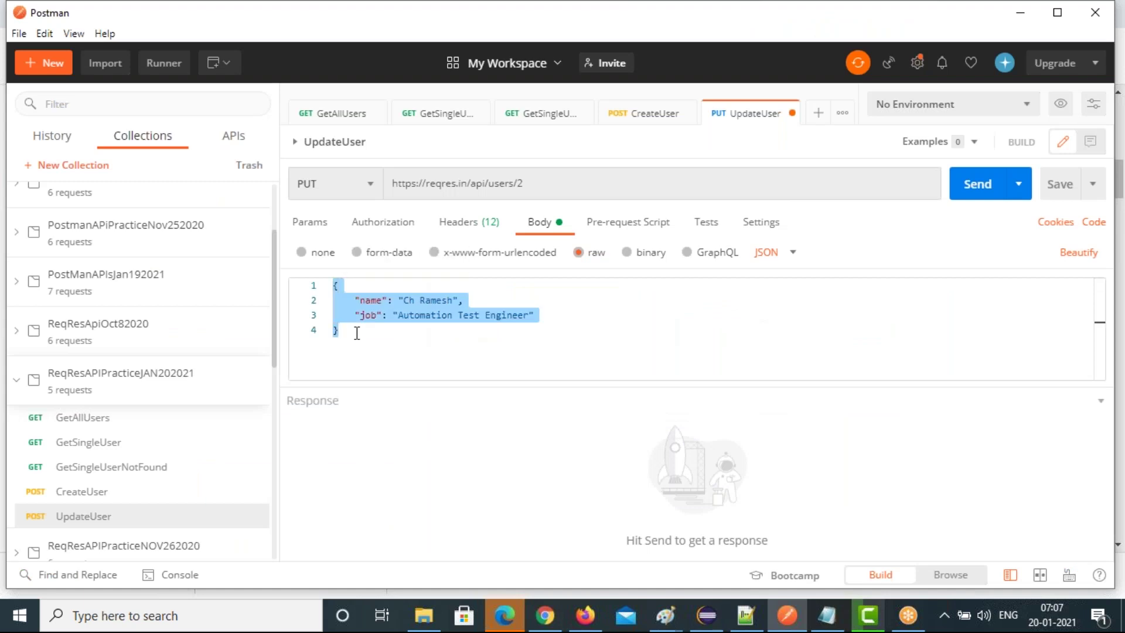
key(ctrl+v)
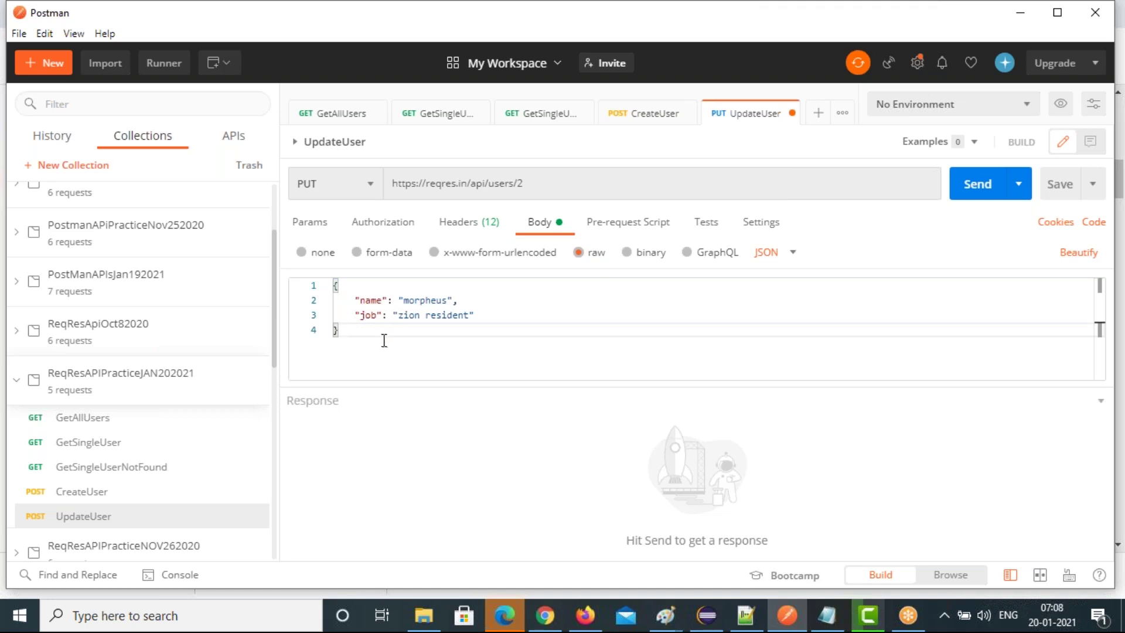
Send the UpdateUser request and save its changes.
click(973, 189)
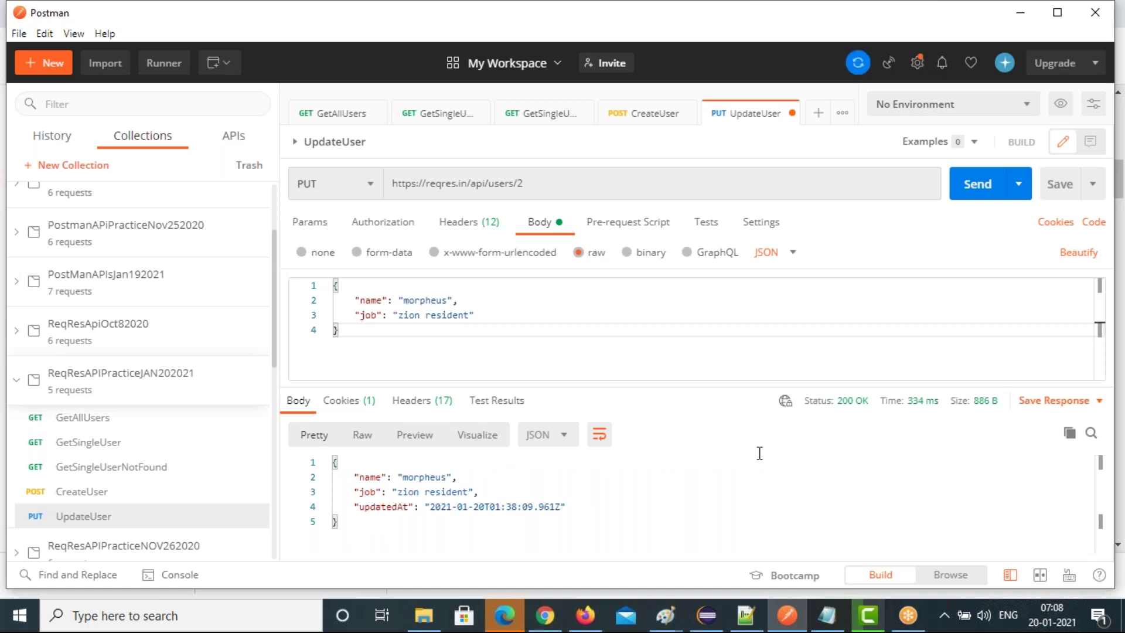
key(ctrl+s)
Switch to Chrome and examine the PATCH UPDATE sample on the Reqres page, comparing it with the UpdateUser request in Postman.
key(alt+Tab)
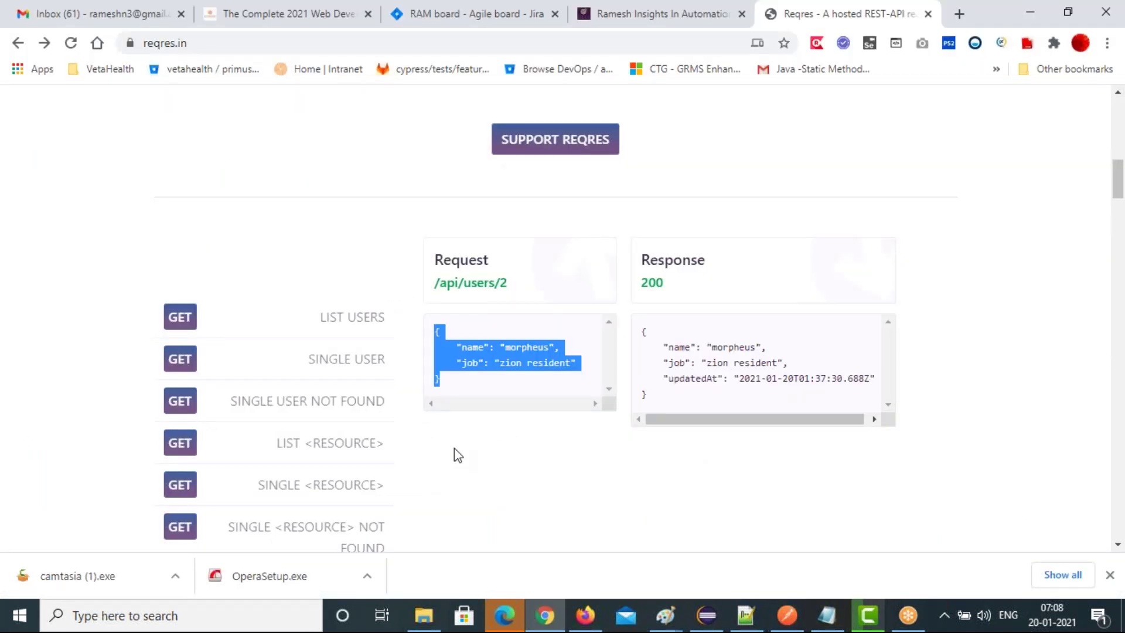
scroll(454, 447, down, 5)
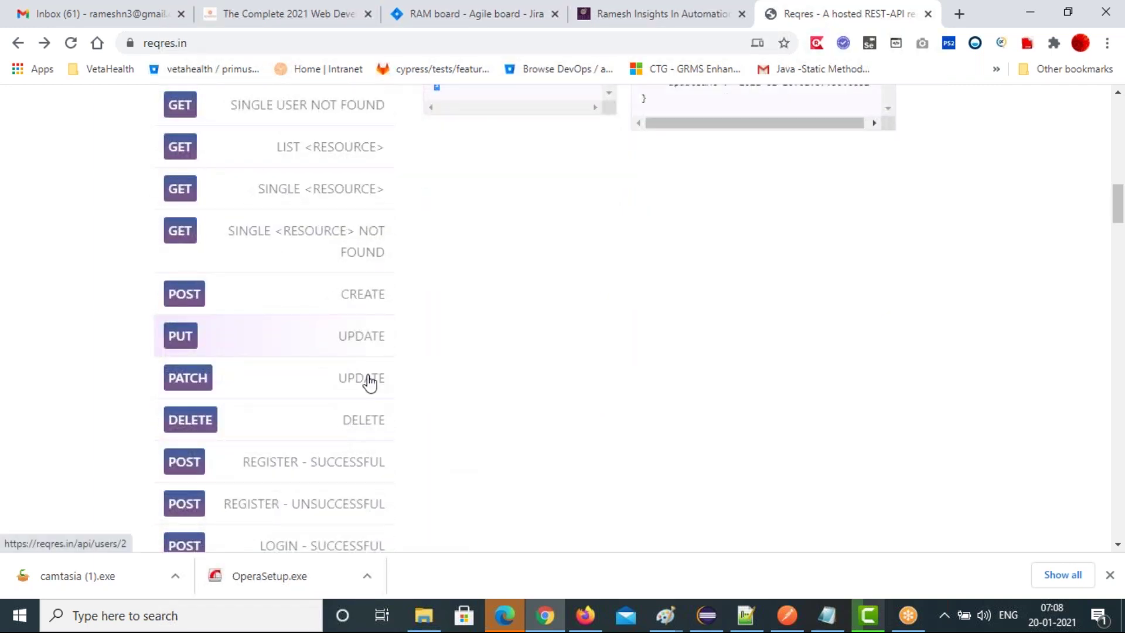
click(369, 384)
scroll(585, 360, up, 4)
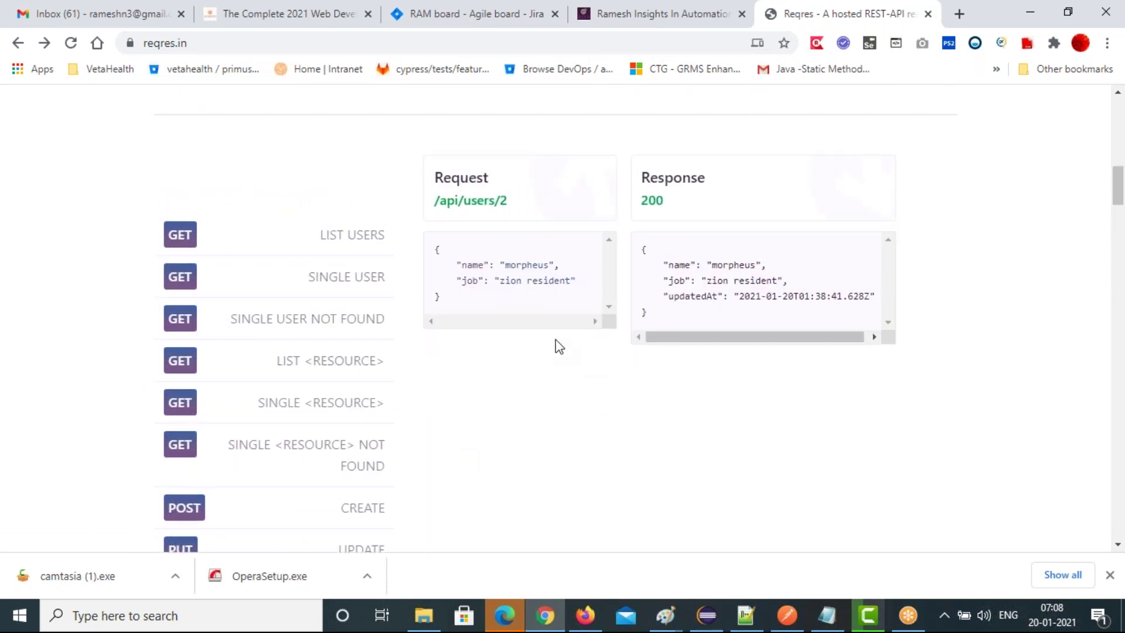
key(alt+Tab)
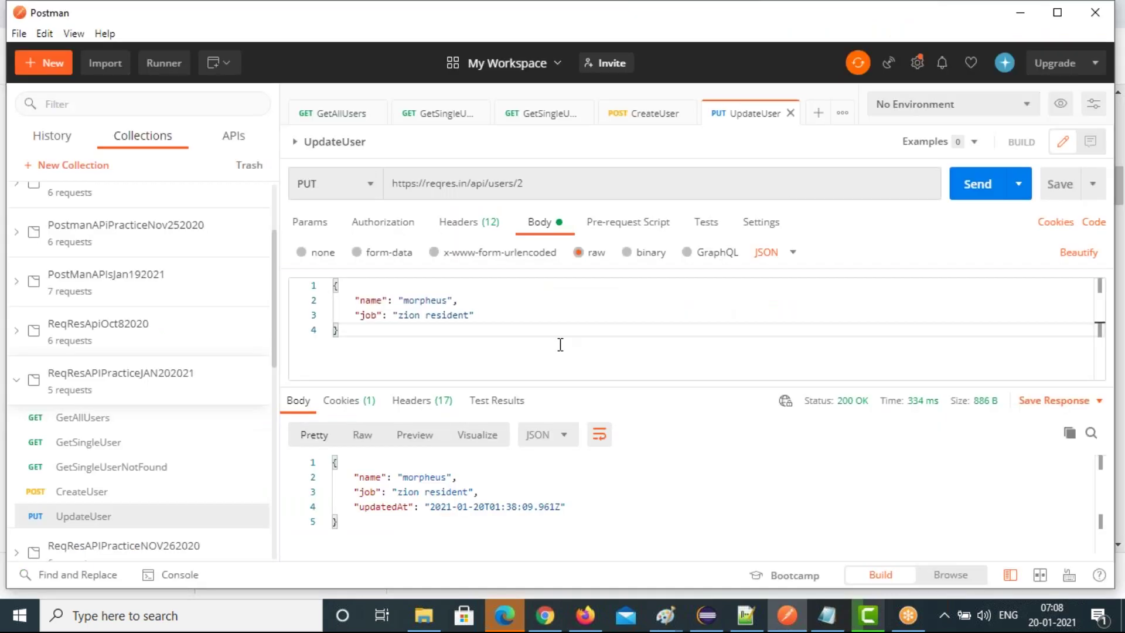
key(alt+Tab)
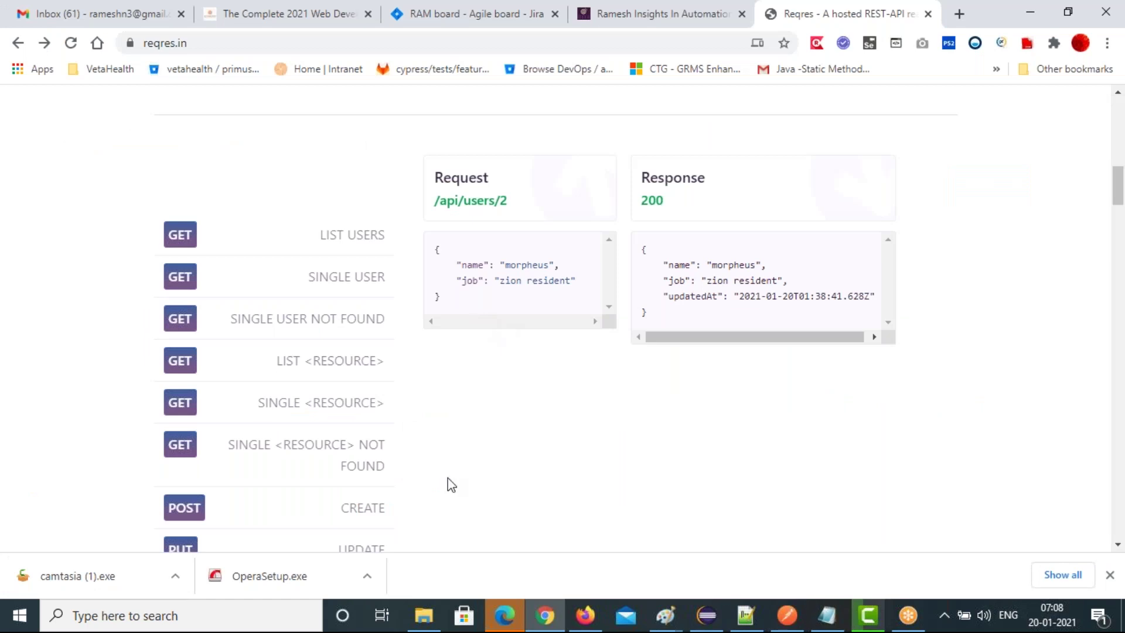
Examine the DELETE sample's request path and response on the Reqres page.
scroll(451, 485, down, 1)
scroll(450, 485, down, 2)
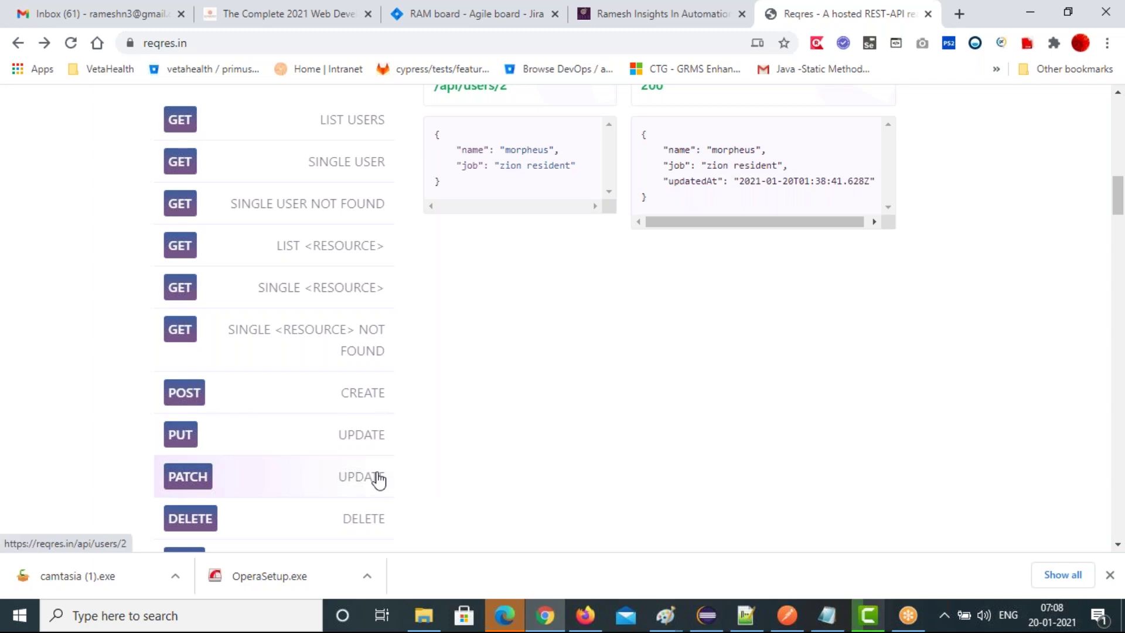
click(358, 518)
scroll(517, 346, up, 4)
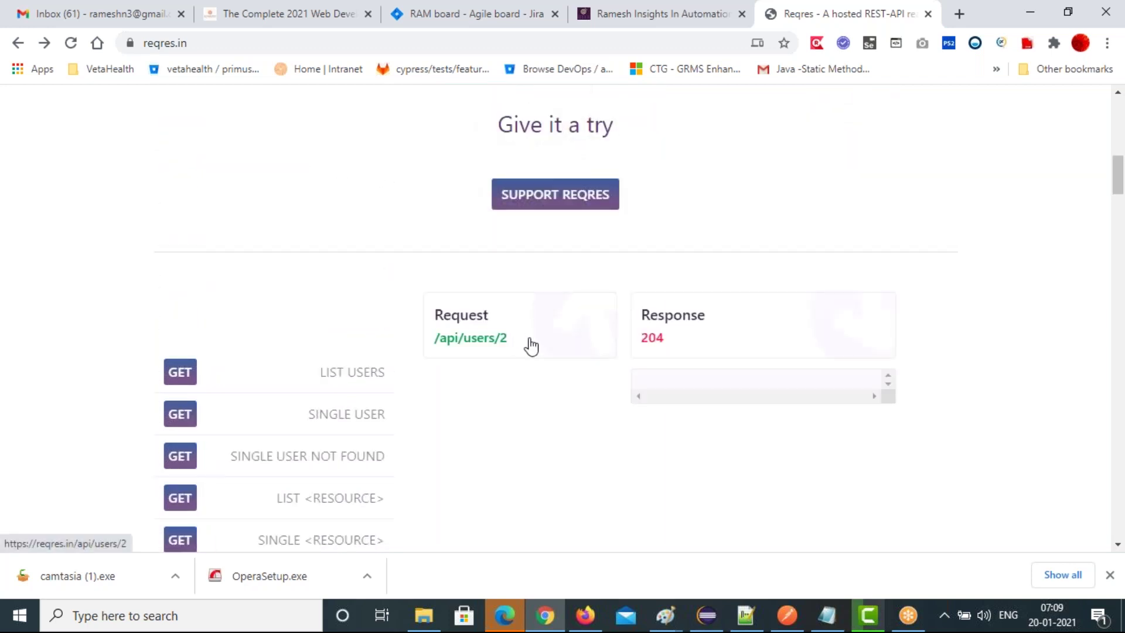
Switch to Postman, duplicate the UpdateUser request in its collection and rename the copy as DeleteUser.
click(788, 615)
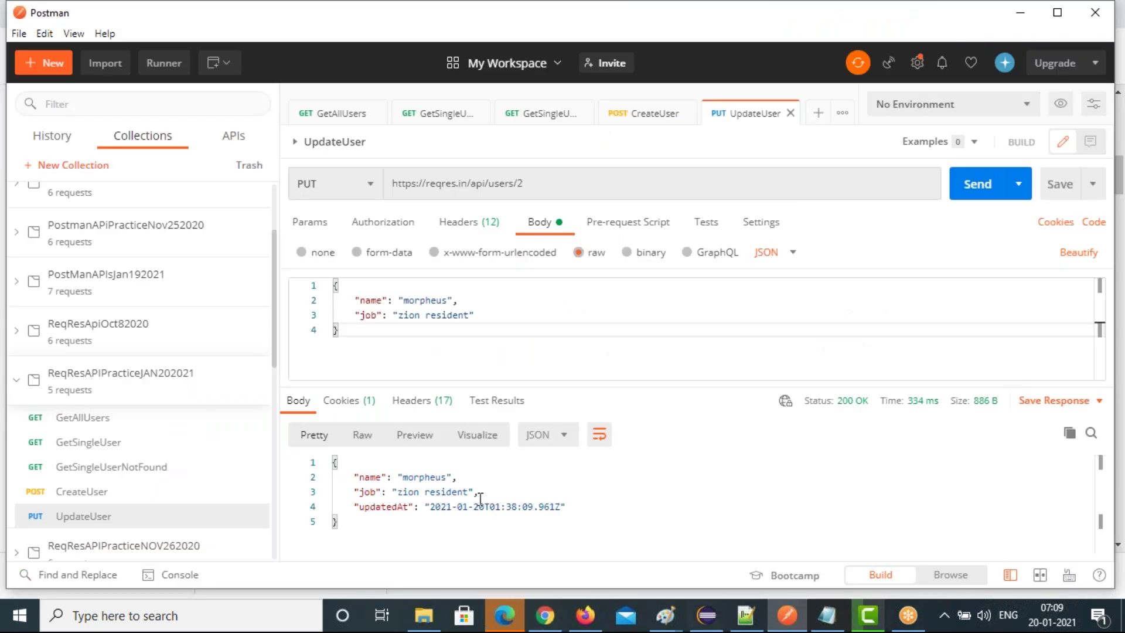
right_click(242, 521)
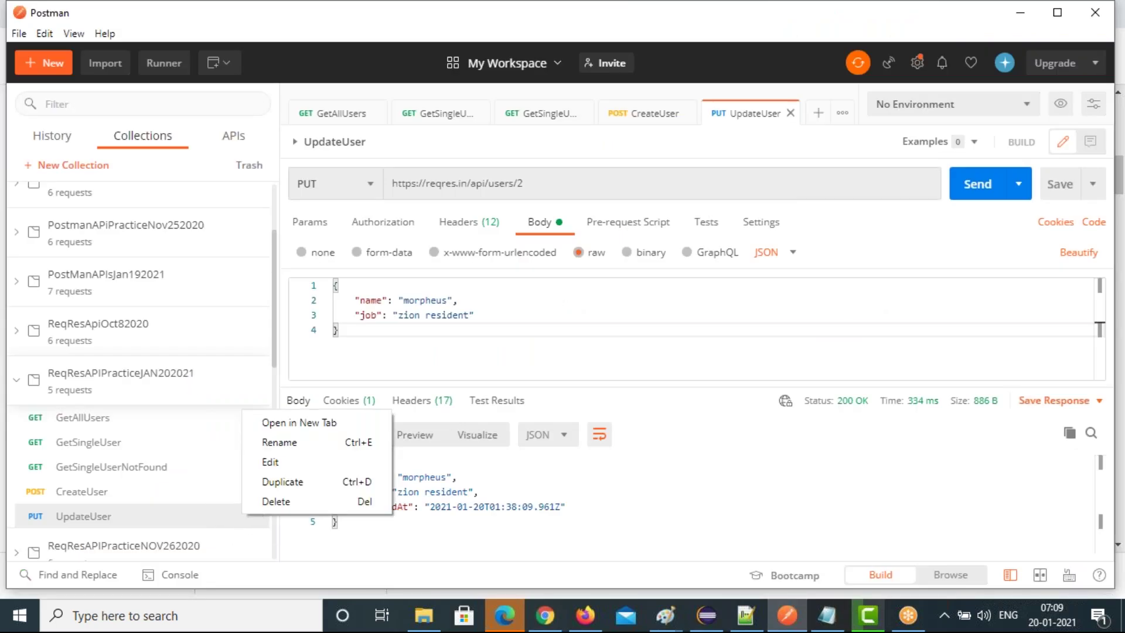
click(282, 481)
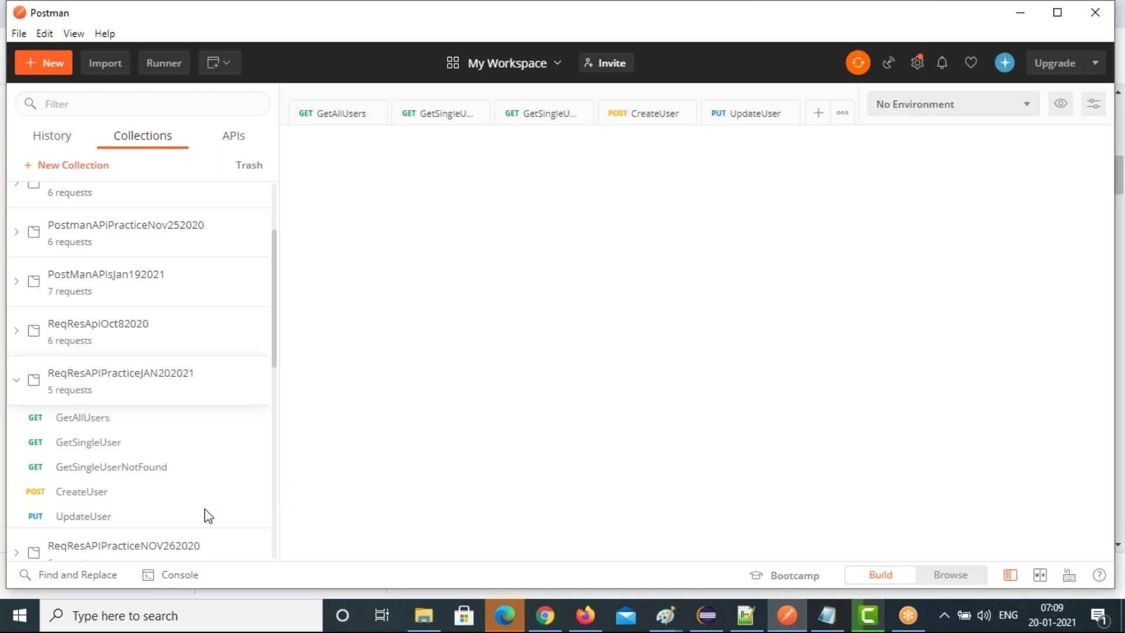
right_click(259, 544)
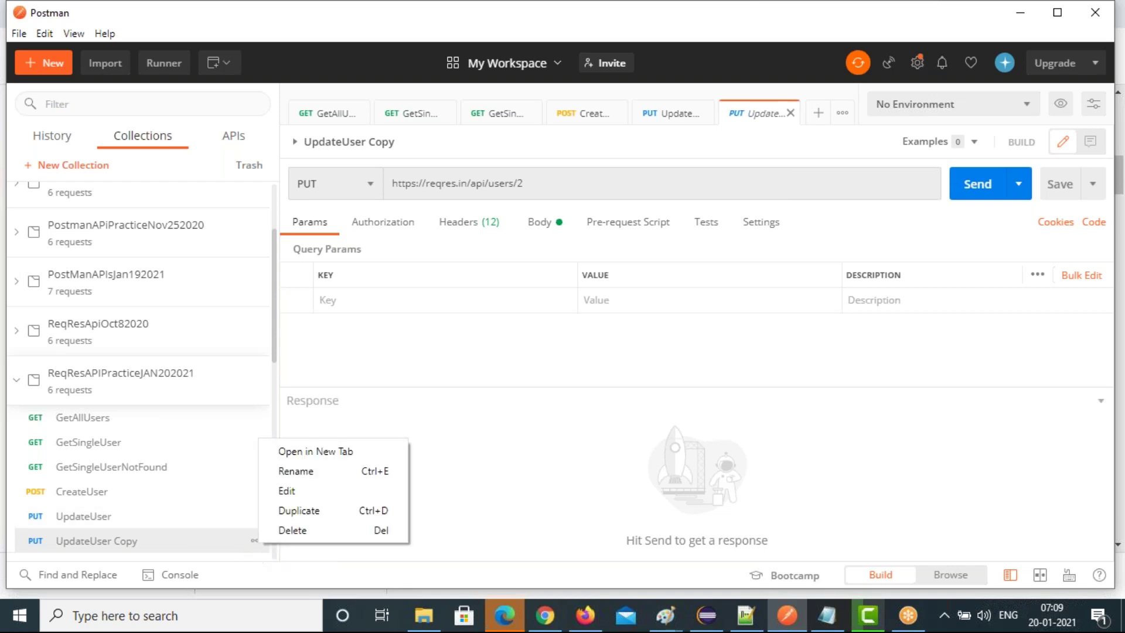
click(298, 471)
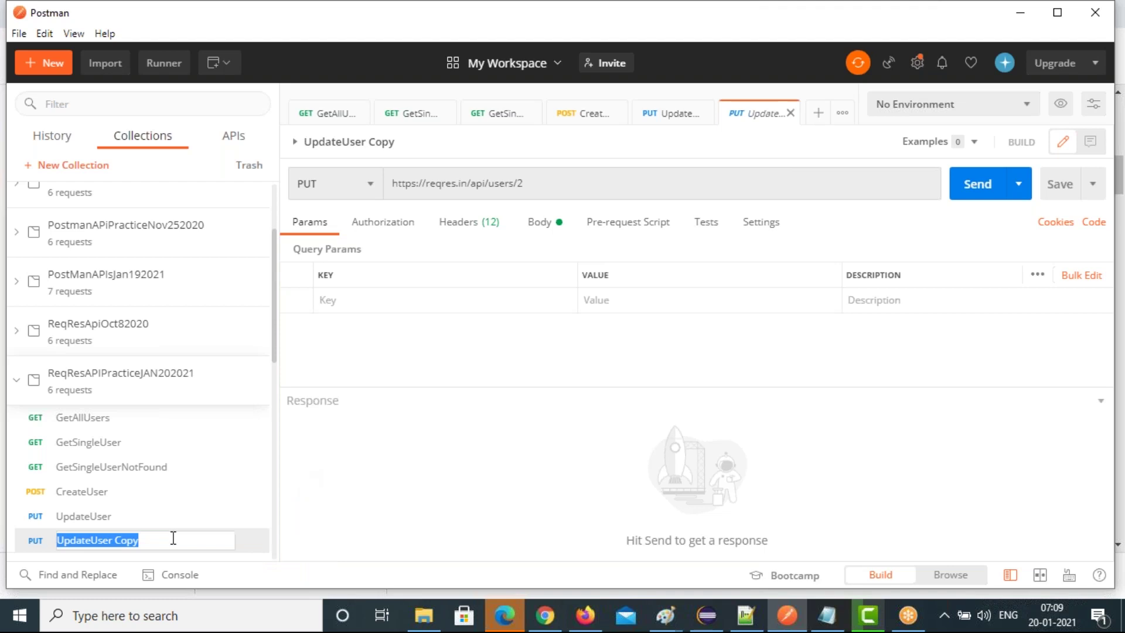
text(Delete)
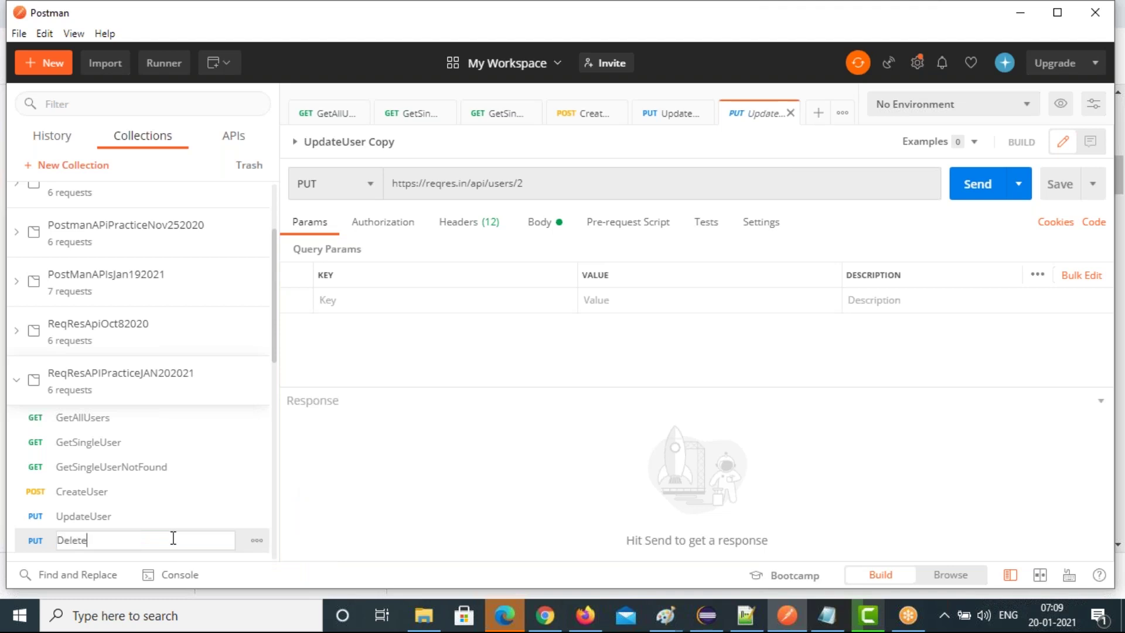
text(User)
Set the DeleteUser request's method to DELETE and its body to none, and check its headers.
click(368, 186)
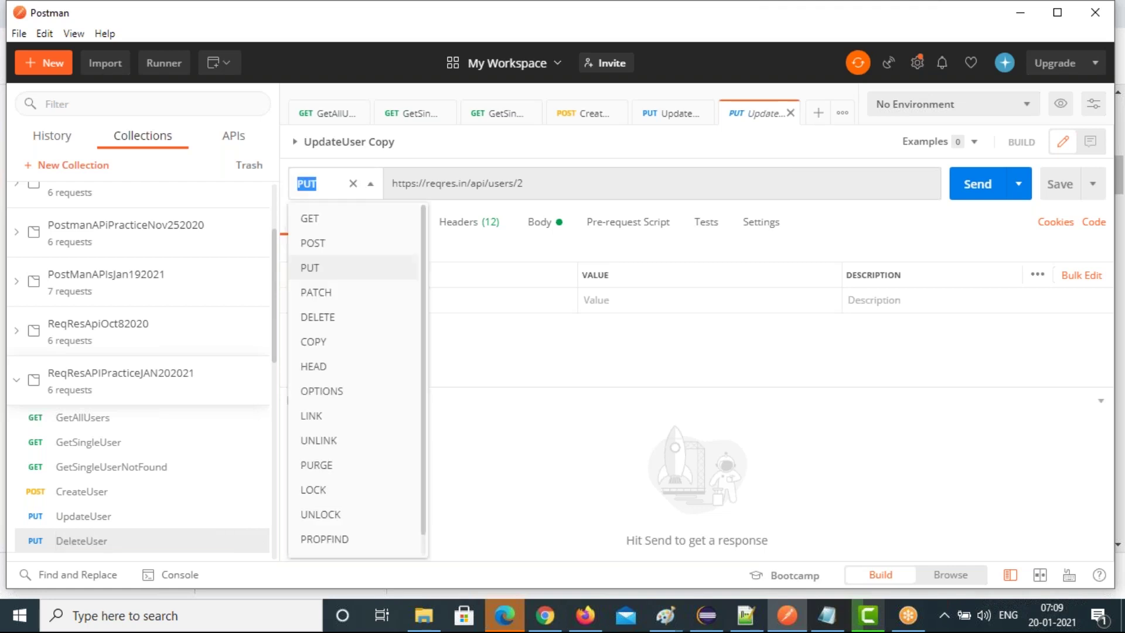
click(320, 323)
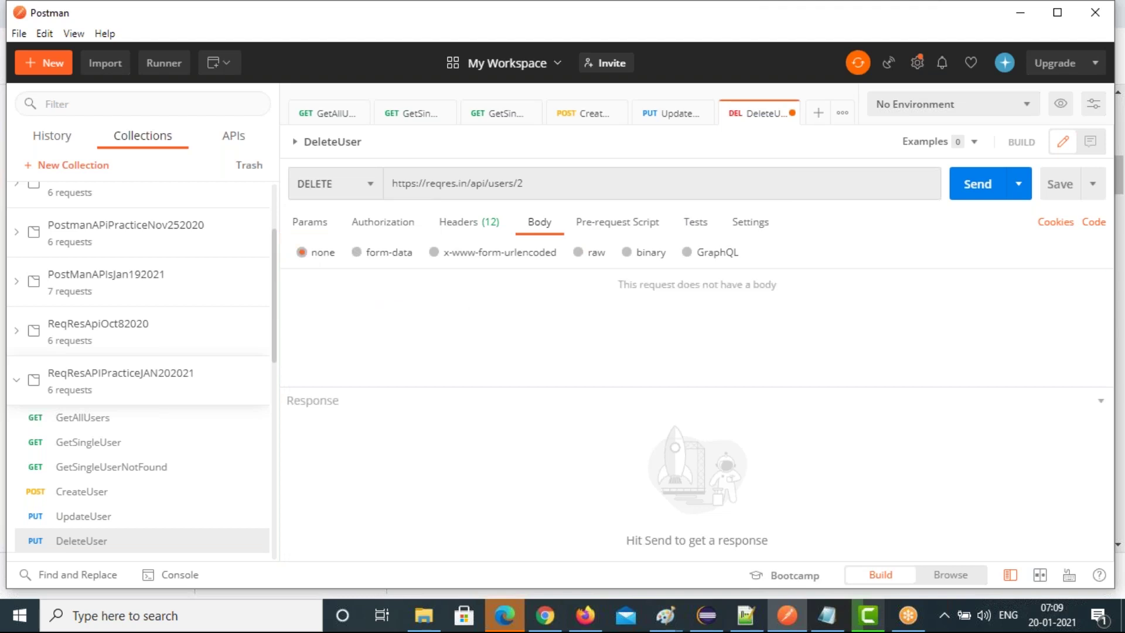
click(469, 221)
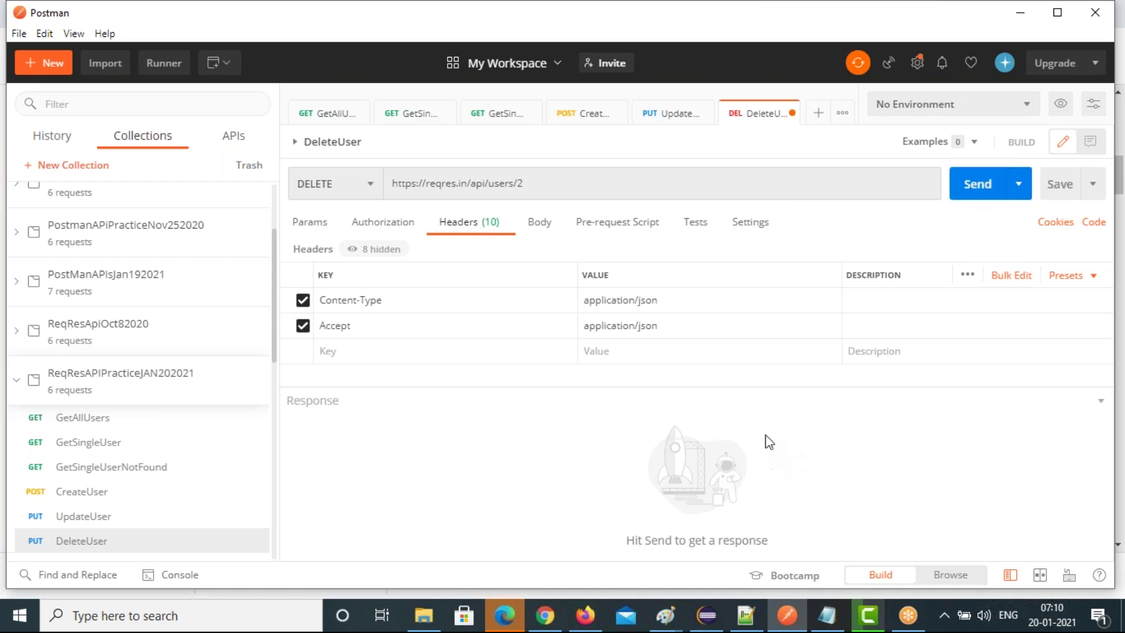
Send the DeleteUser request and save its changes.
click(977, 185)
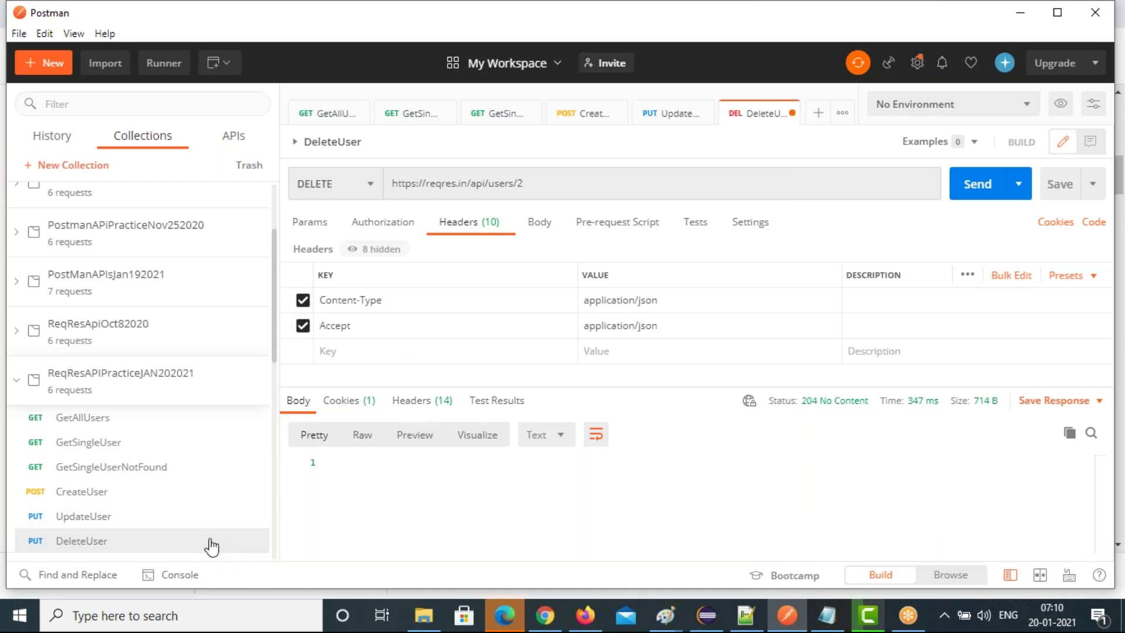
mouse_move(254, 385)
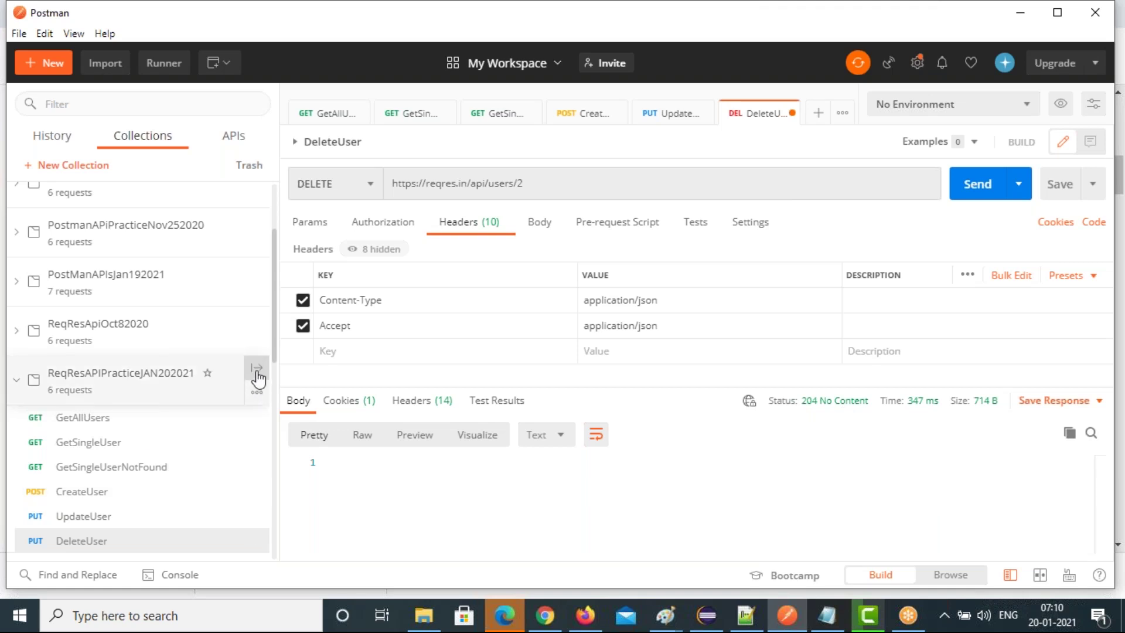
key(ctrl+s)
Run all requests of the ReqResAPIPracticeJAN202021 collection in the Collection Runner and review each request's result.
click(256, 373)
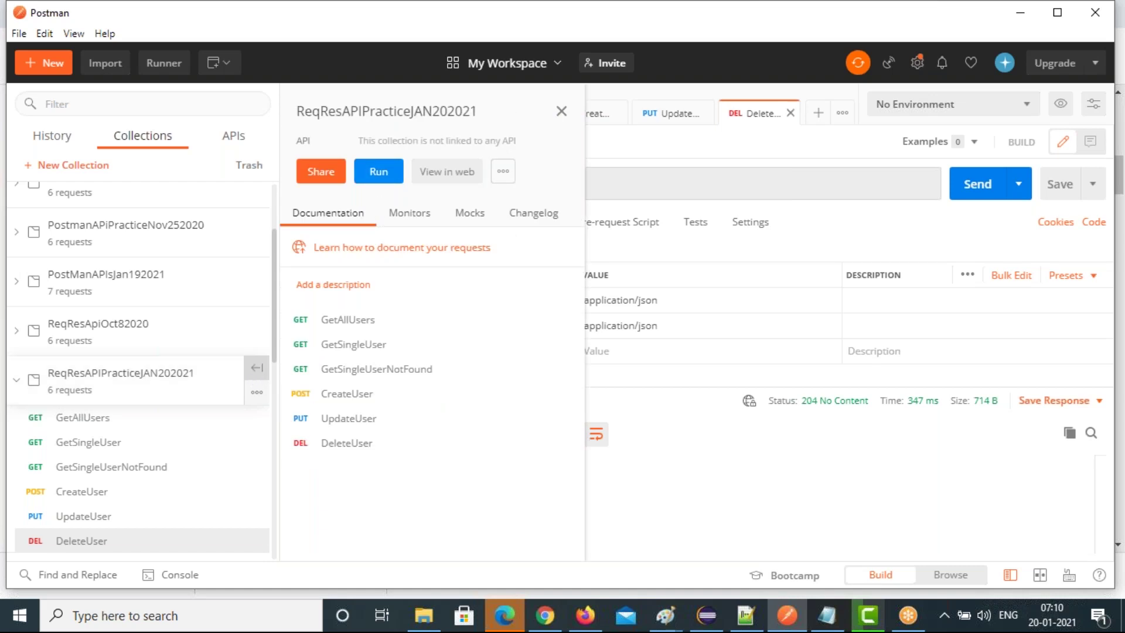
click(379, 171)
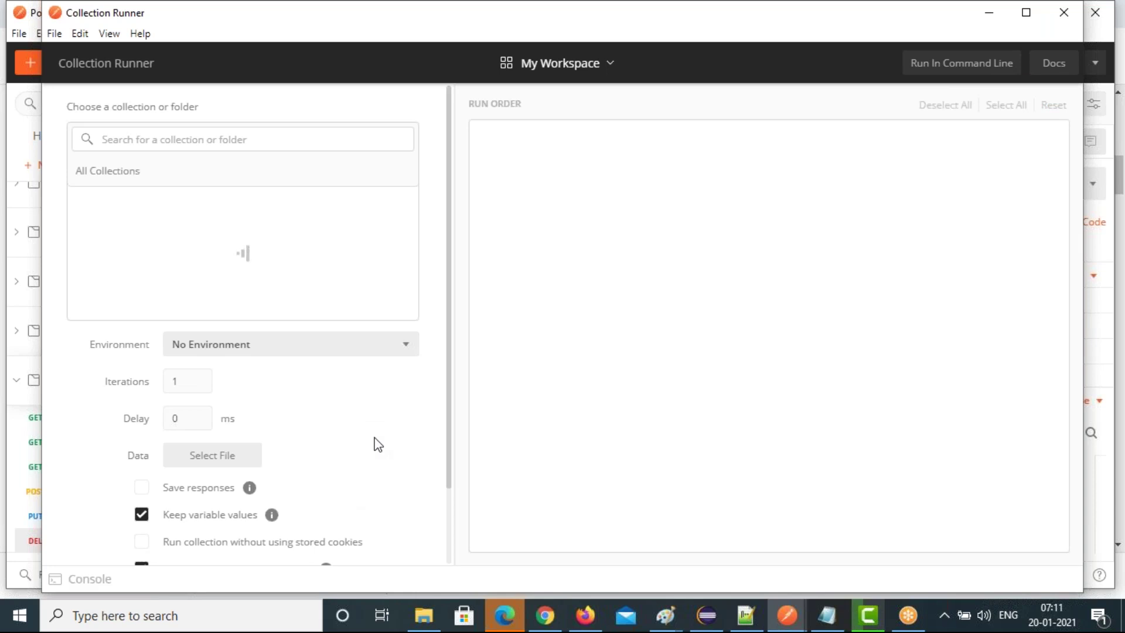
scroll(378, 445, down, 2)
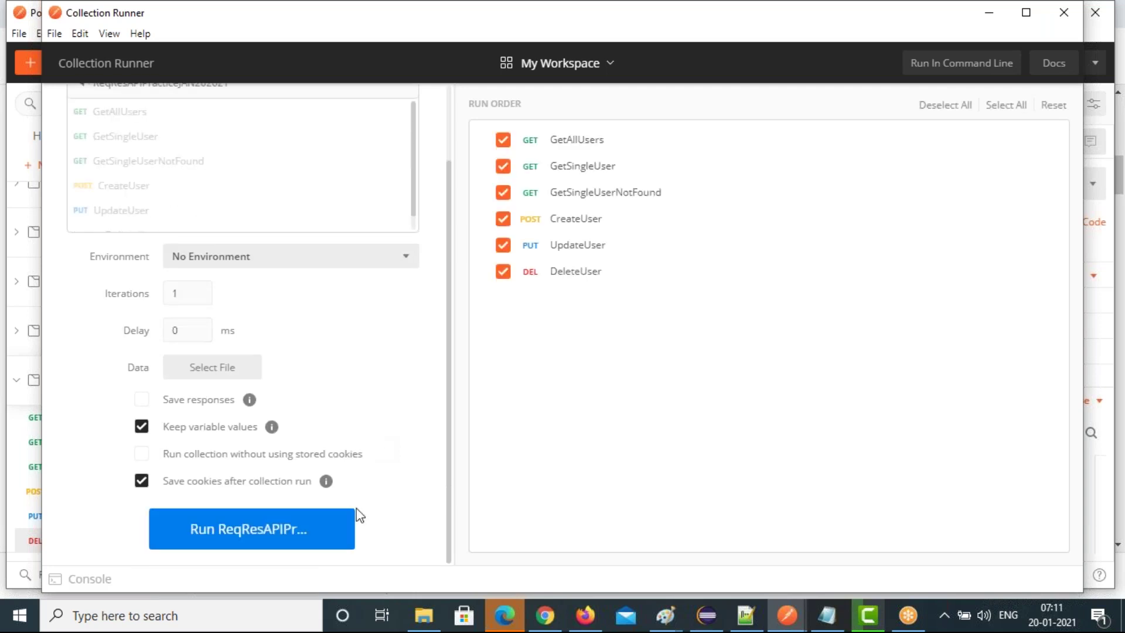
click(218, 530)
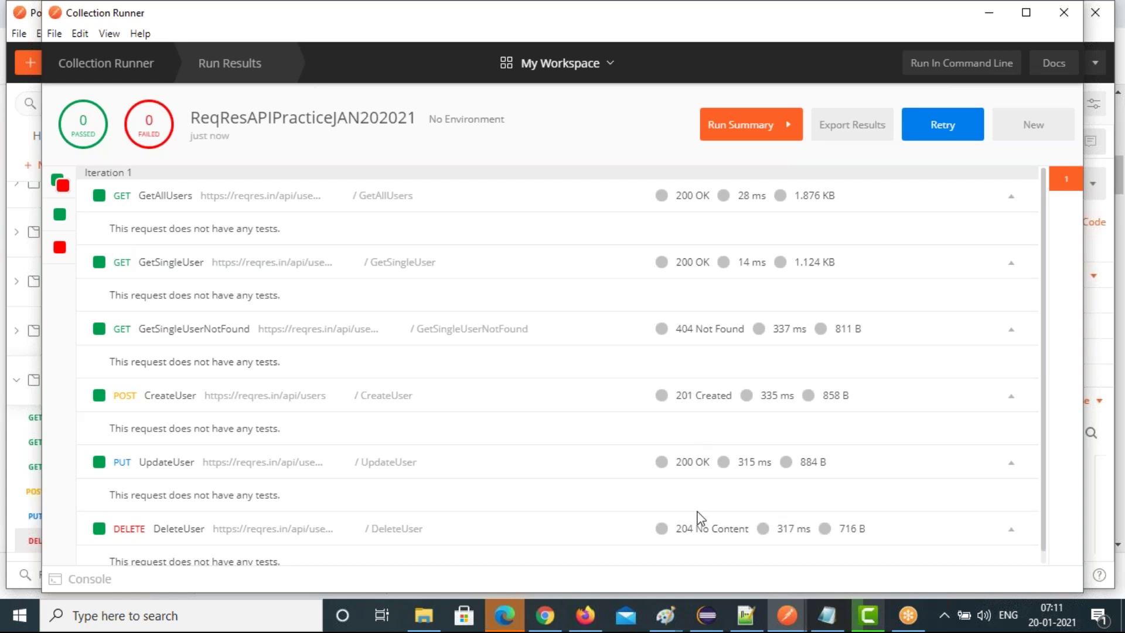
scroll(644, 445, down, 1)
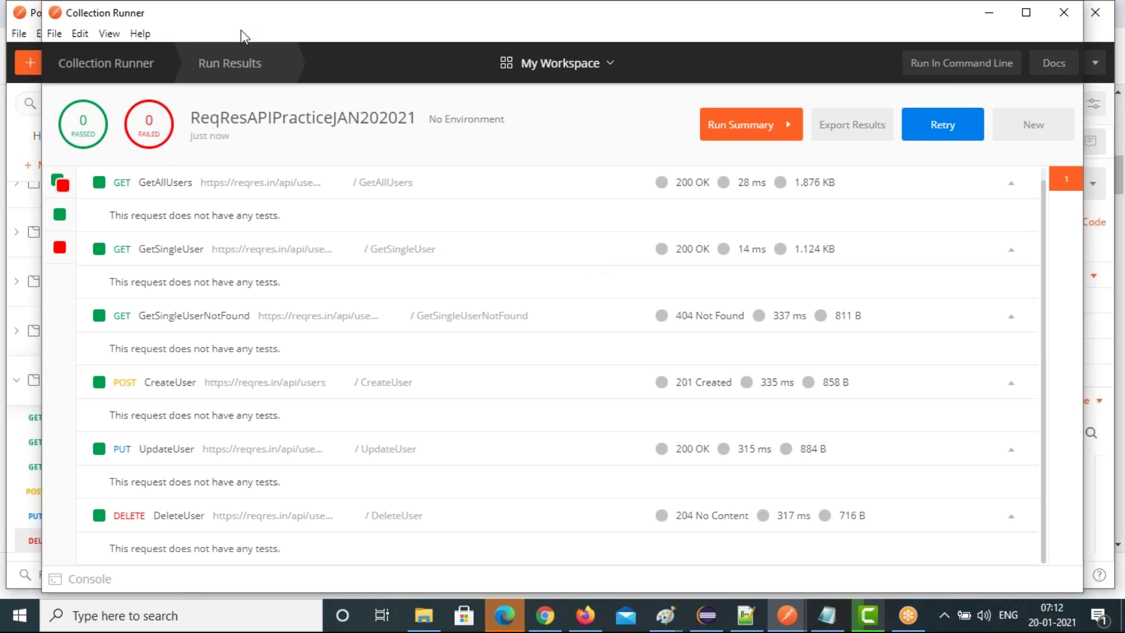
Close the Collection Runner and the collection details, and open the CreateUser request's test script editor.
drag(244, 37, 241, 115)
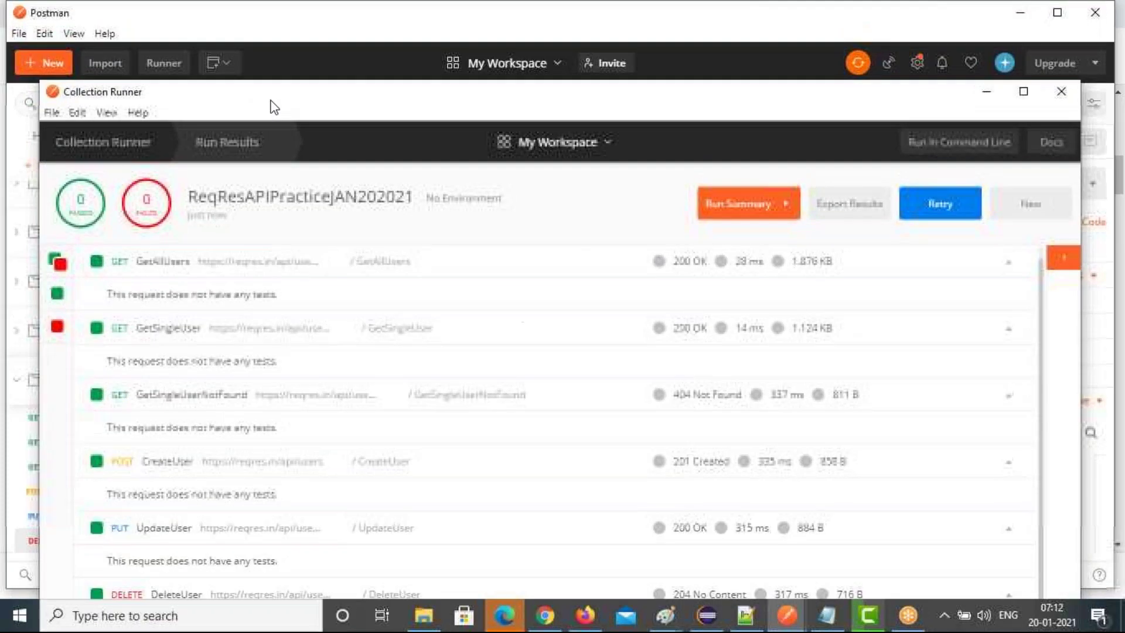
click(1062, 92)
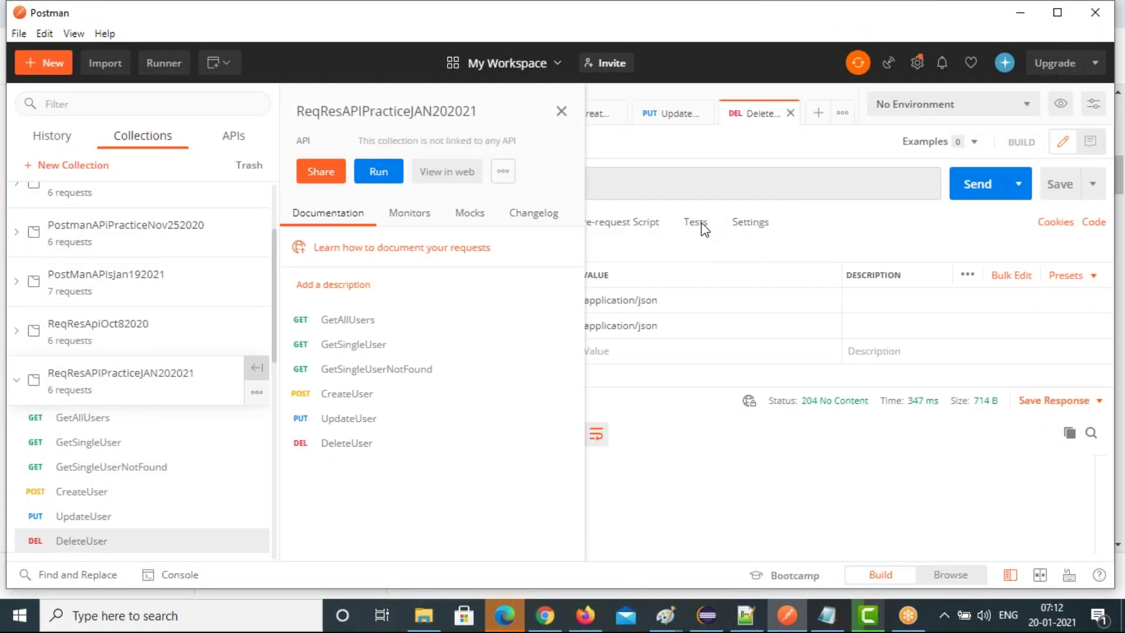
click(561, 111)
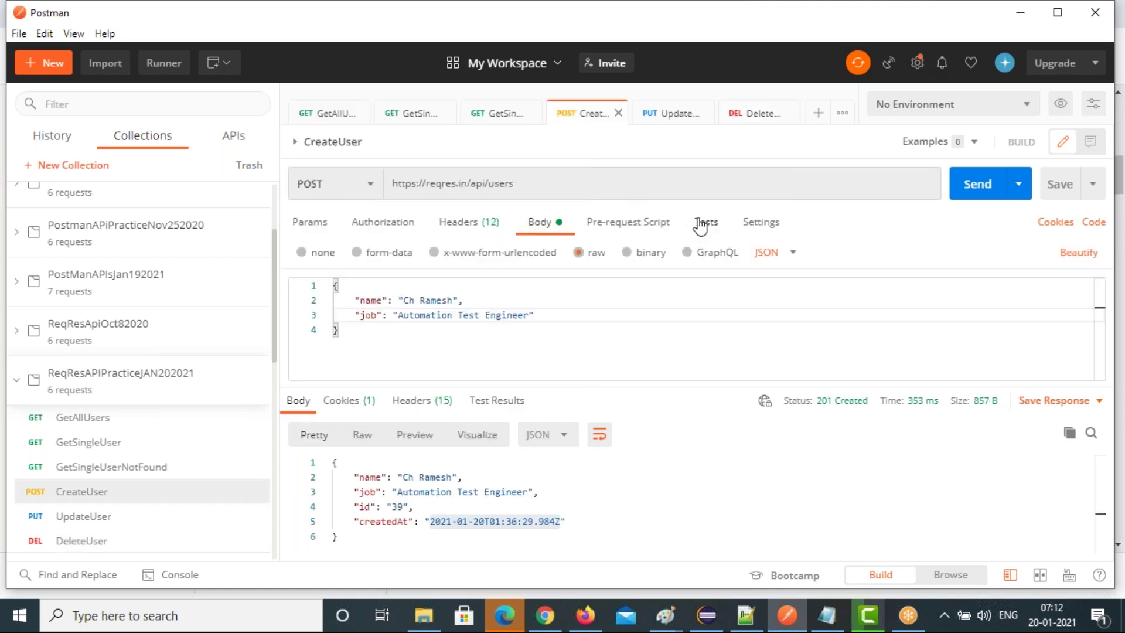
click(705, 223)
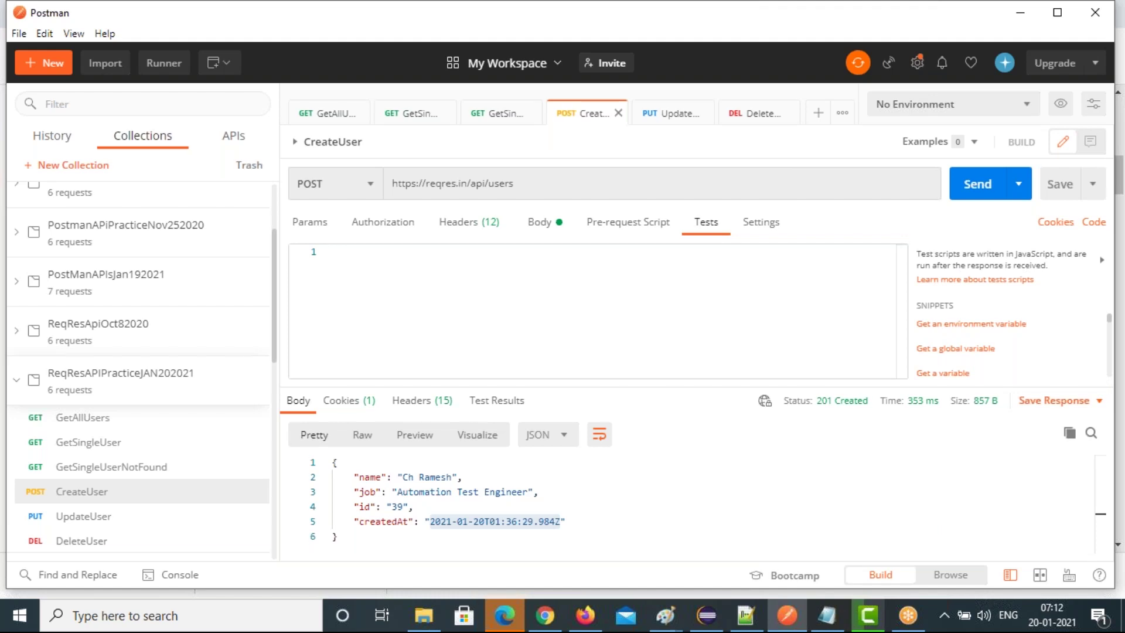
Insert the "Status code: Code is 200" snippet into the CreateUser request's test script.
scroll(1007, 339, down, 3)
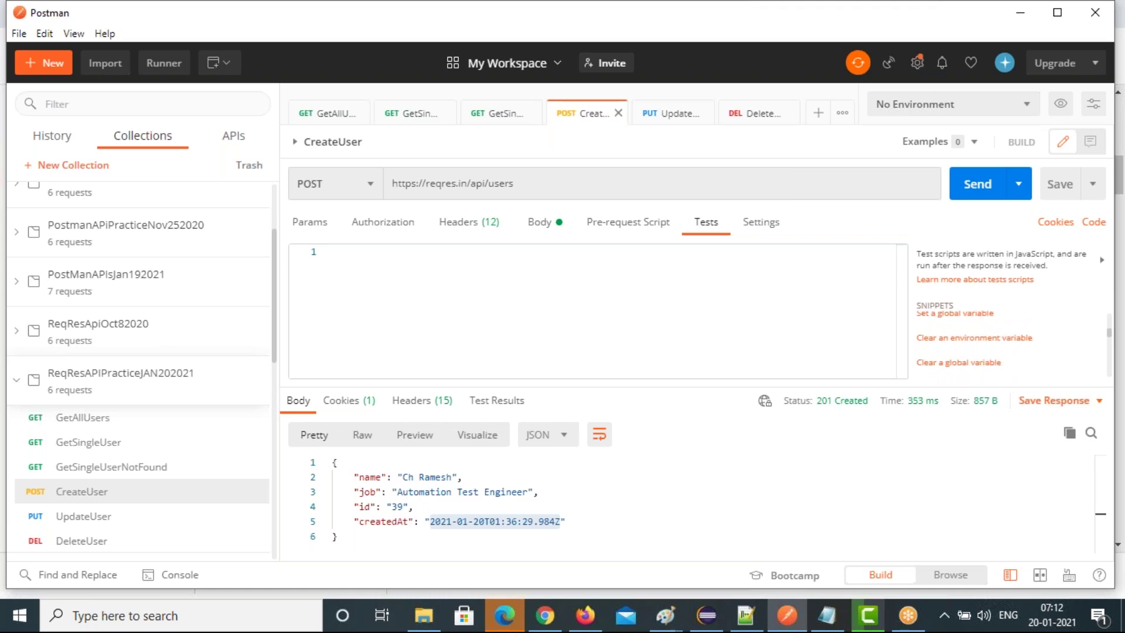
scroll(1008, 337, down, 1)
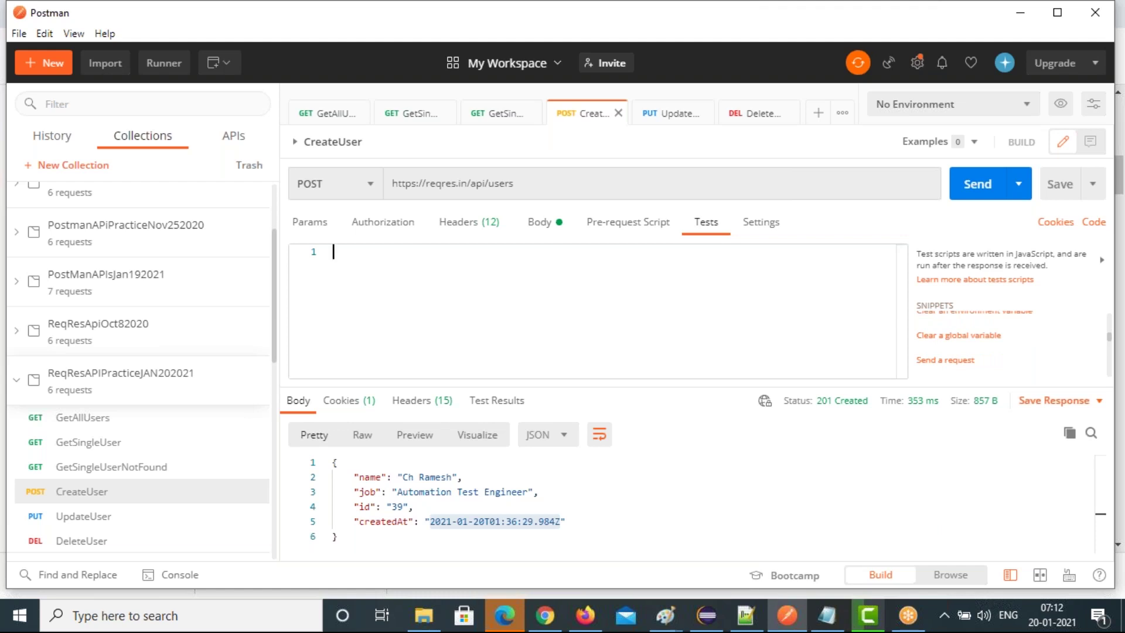
scroll(961, 343, down, 1)
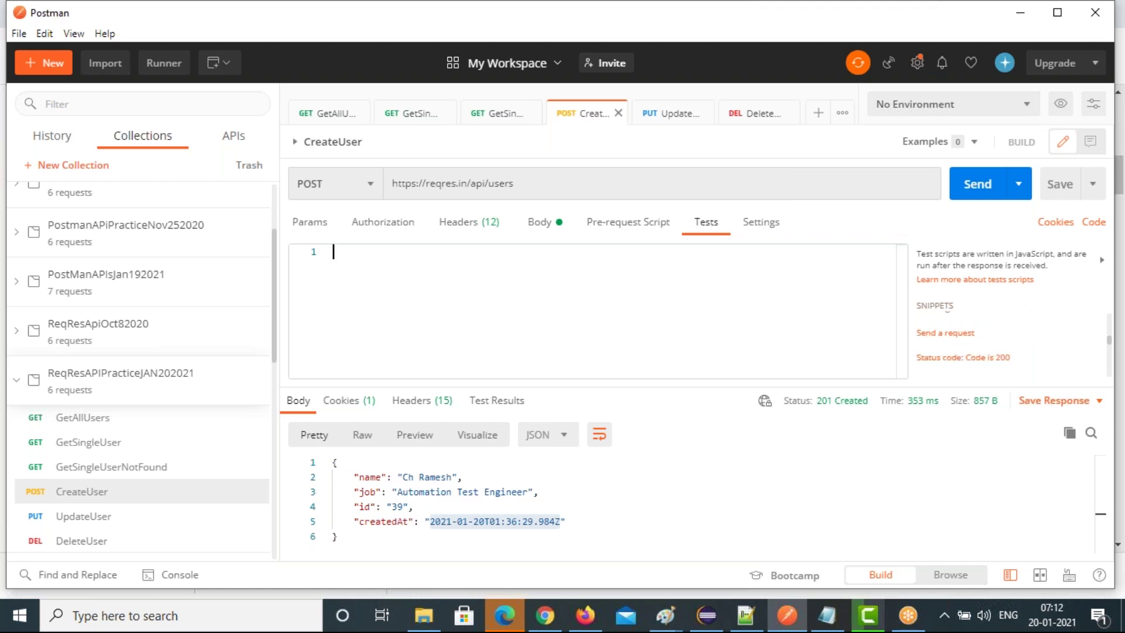
click(992, 360)
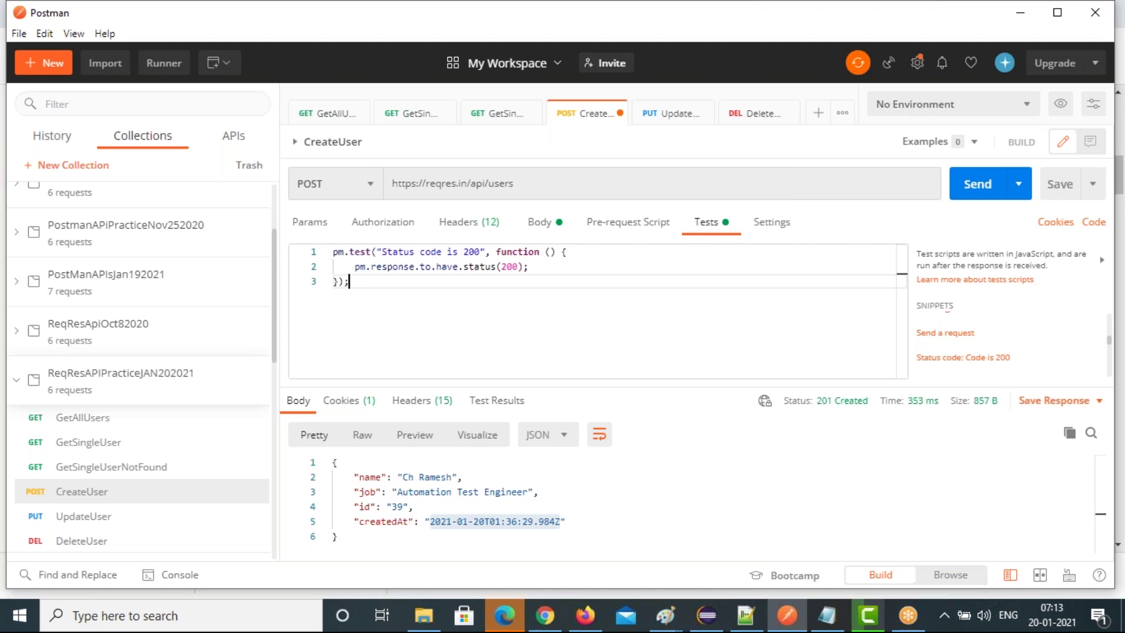
Change the CreateUser test's name to "Status code is 201".
click(482, 252)
key(ctrl+shift+Left)
key(ctrl+shift+Left)
key(ctrl+shift+Left)
key(ctrl+shift+Left)
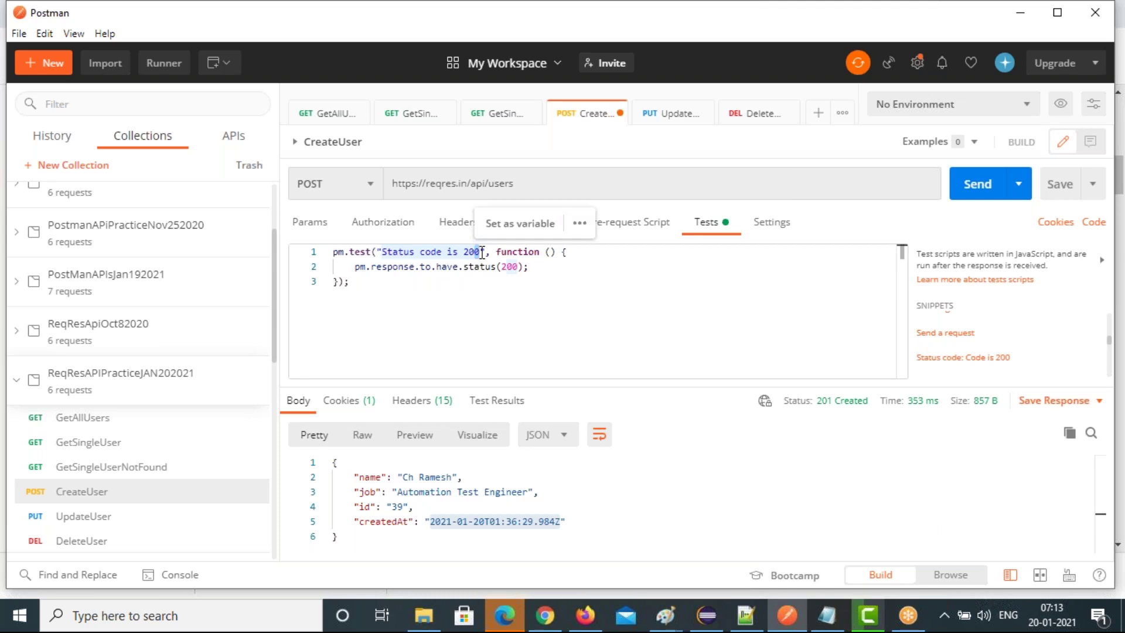
click(482, 252)
key(BackSpace)
text(1)
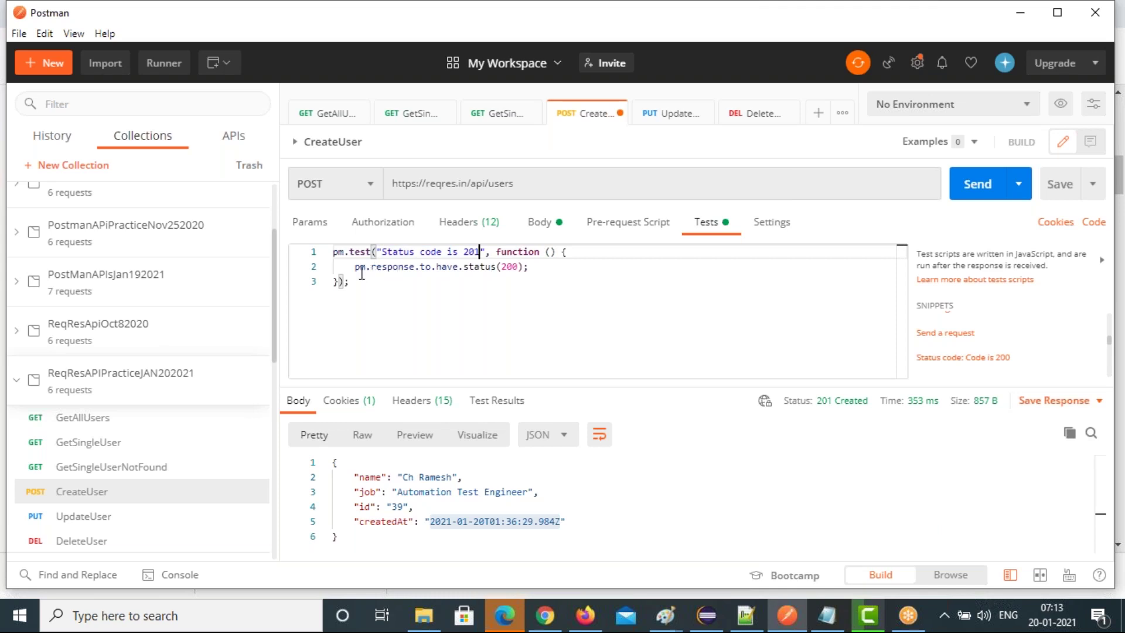
Set the expected response status in the CreateUser test to 201 and save the request.
drag(355, 267, 515, 267)
click(517, 267)
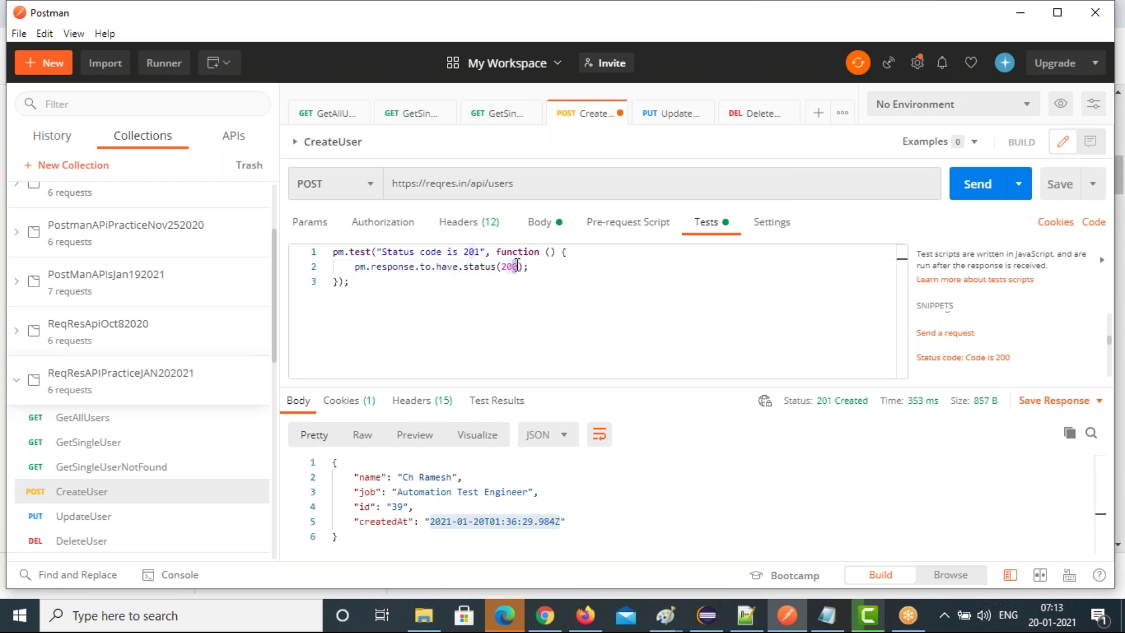
key(BackSpace)
text(1)
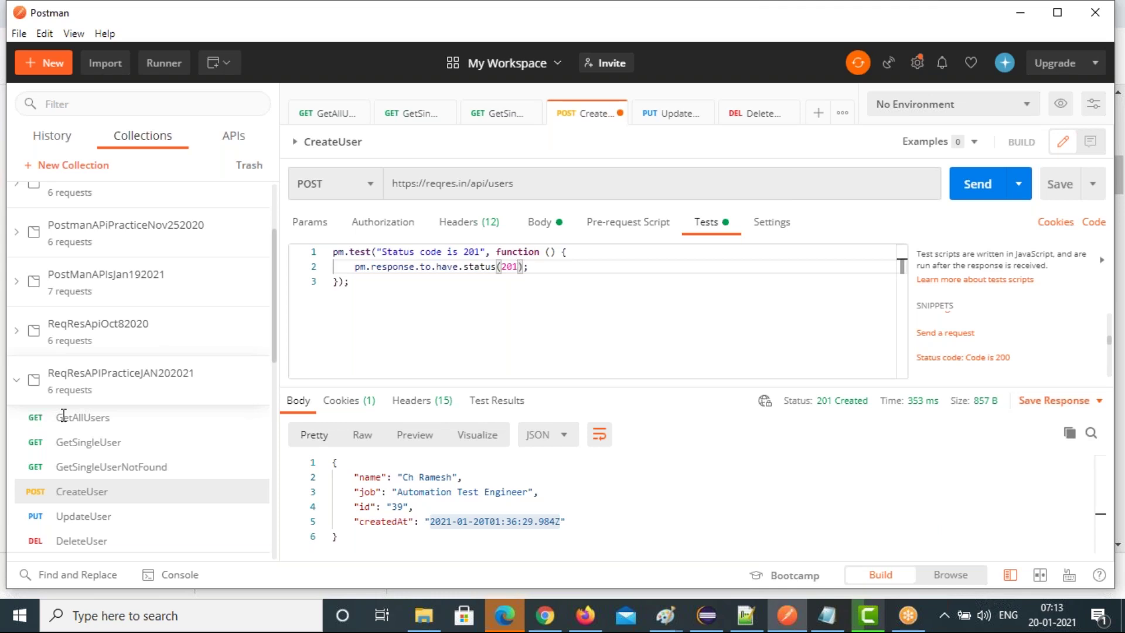
key(ctrl+s)
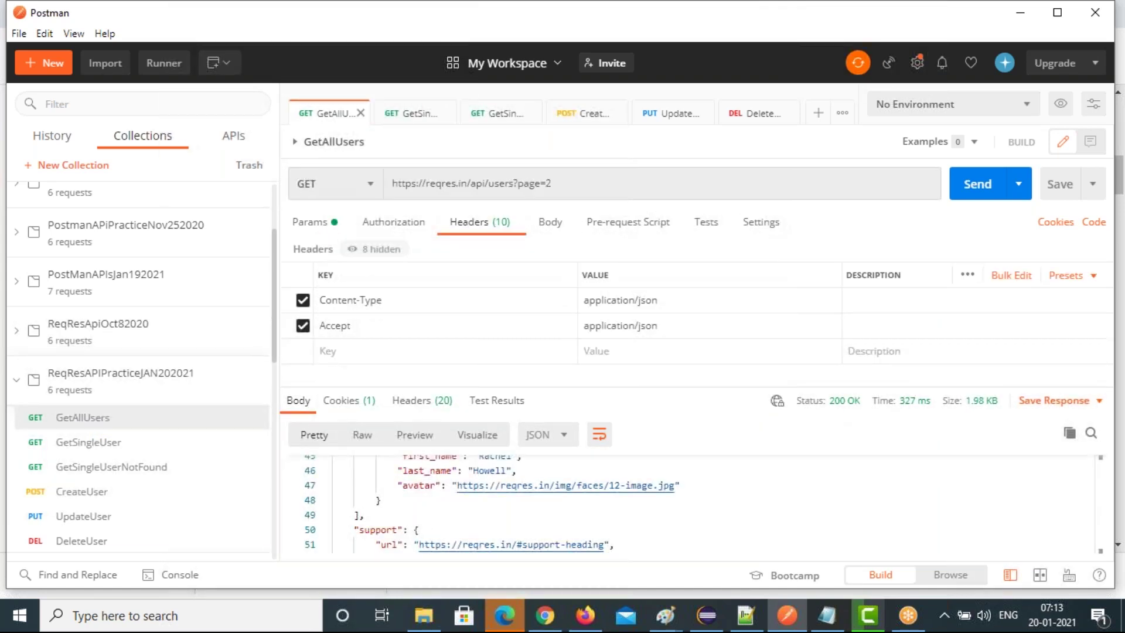
Insert the "Status code: Code is 200" snippet into the GetAllUsers request's test script.
click(707, 227)
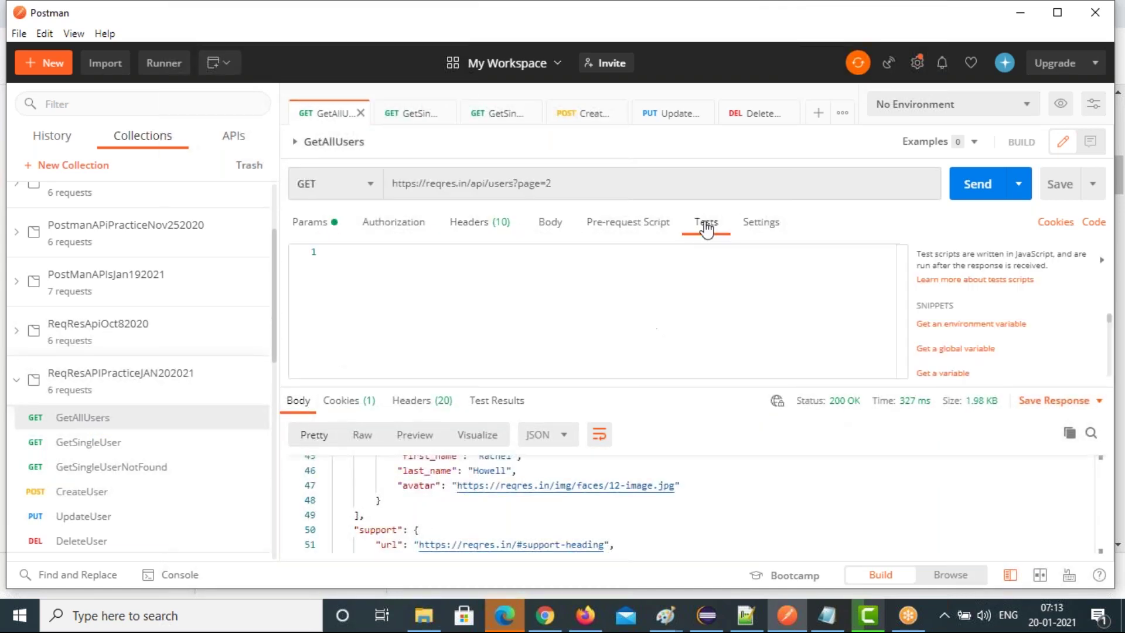
scroll(1042, 347, down, 5)
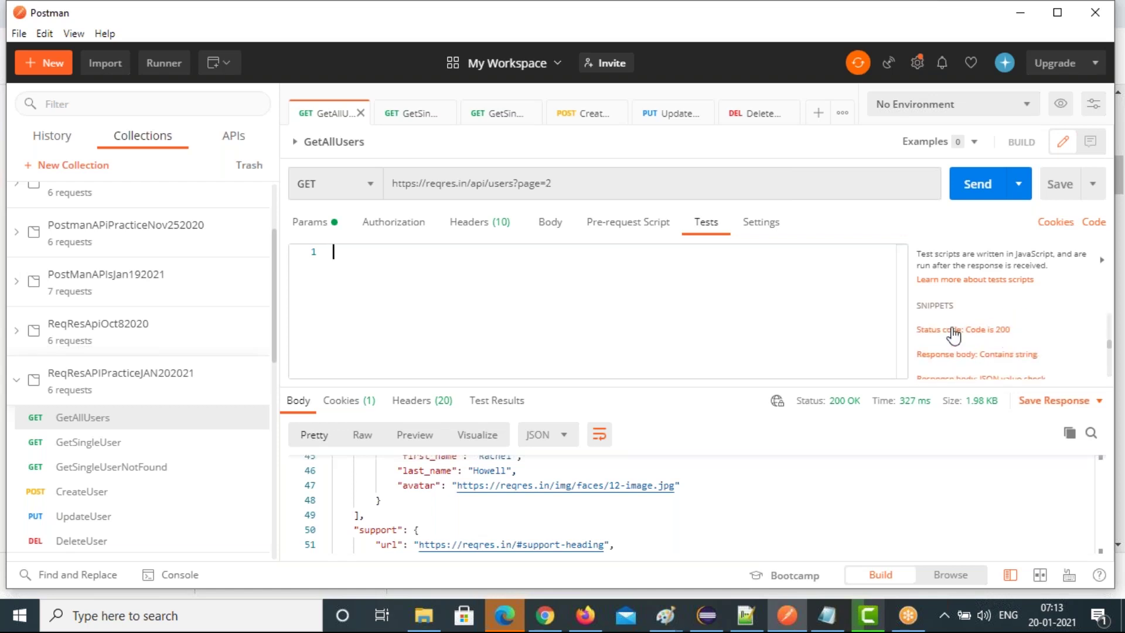
click(954, 330)
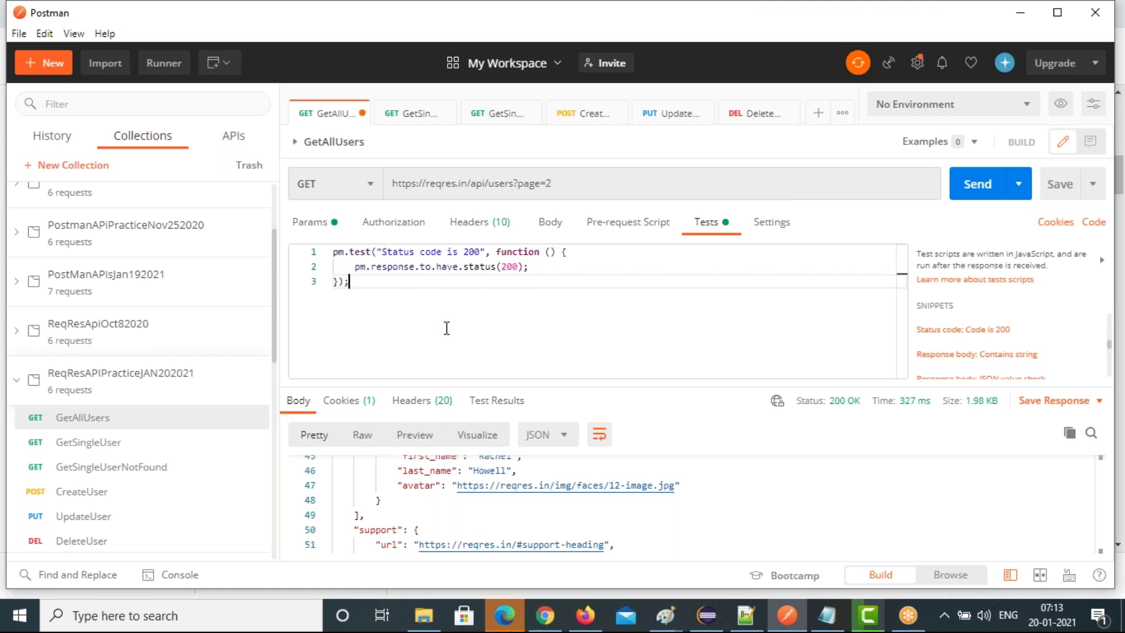
Prefix the test name in the GetAllUsers script with "GetAllUsers-".
key(ctrl+Home)
key(Right)
key(Right)
key(Right)
key(Right)
key(Right)
key(Right)
key(Right)
key(Right)
key(Right)
key(shift+ctrl+Right)
key(shift+ctrl+Right)
key(shift+ctrl+Right)
key(shift+ctrl+Right)
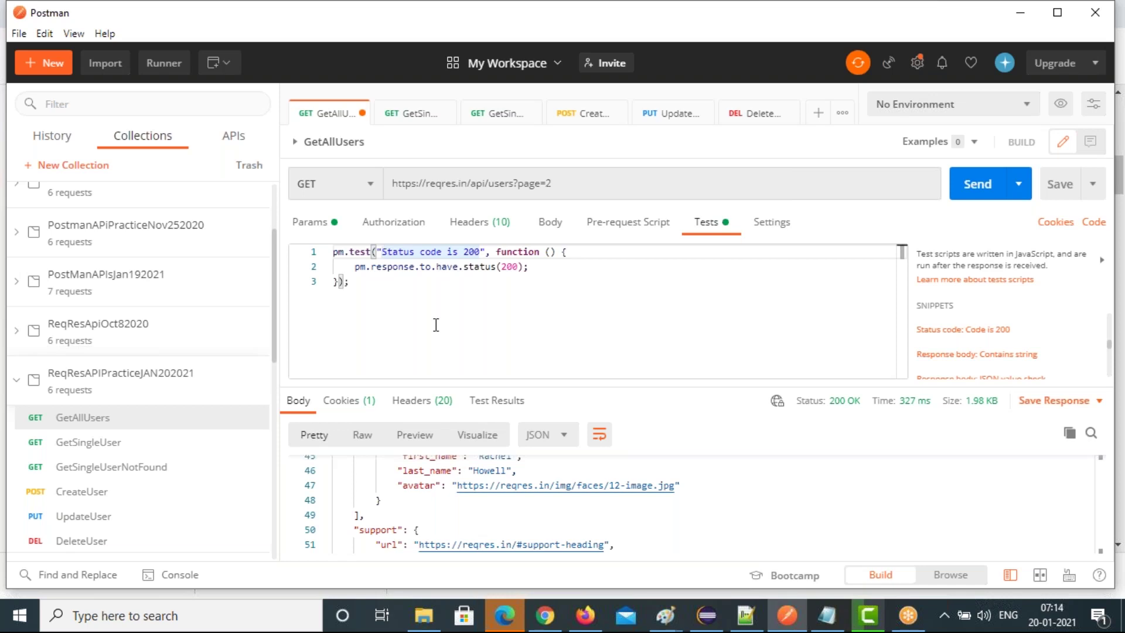
key(Left)
text(GetAll)
text(Users)
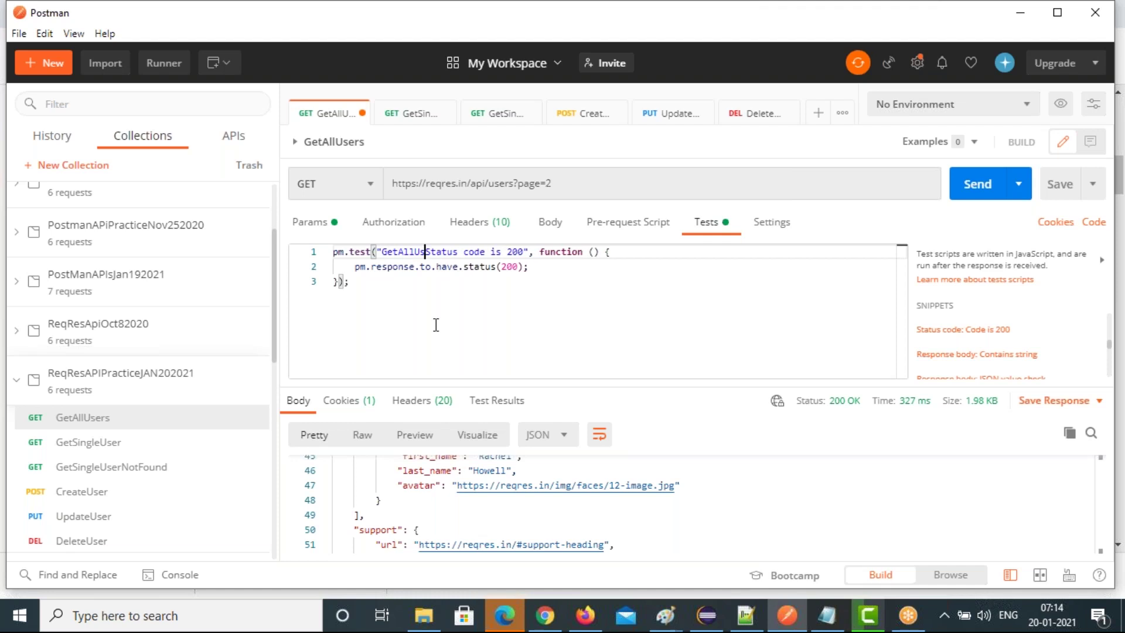
text(-)
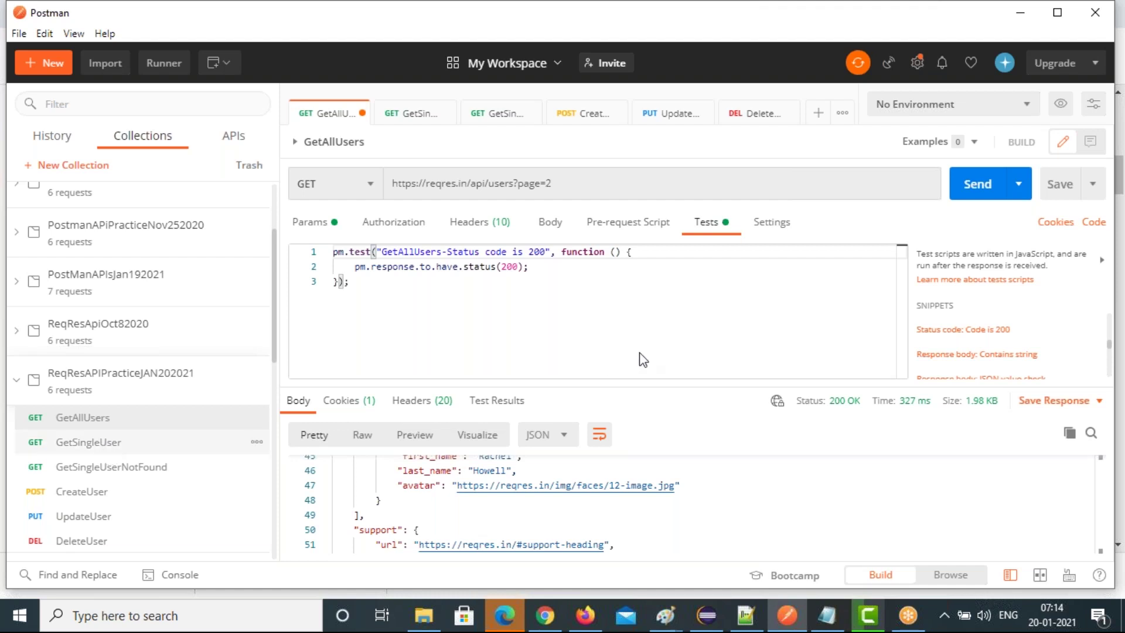
Insert the "Status code: Code is 200" snippet into the GetSingleUser request's test script.
key(ctrl+Tab)
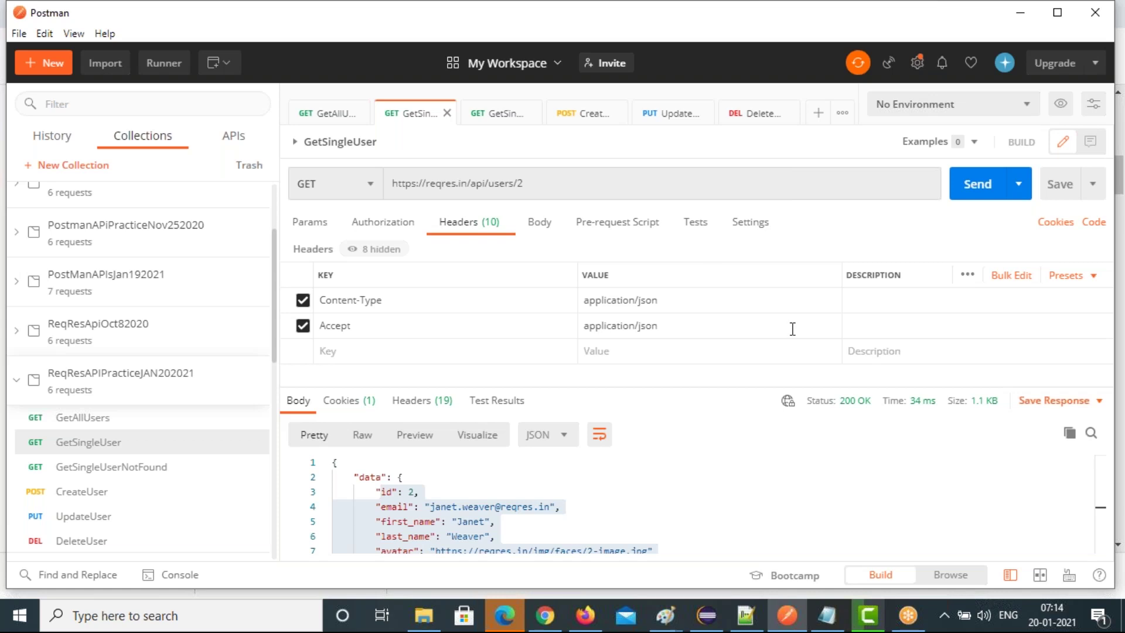
click(695, 226)
scroll(1038, 352, down, 2)
scroll(1042, 369, up, 3)
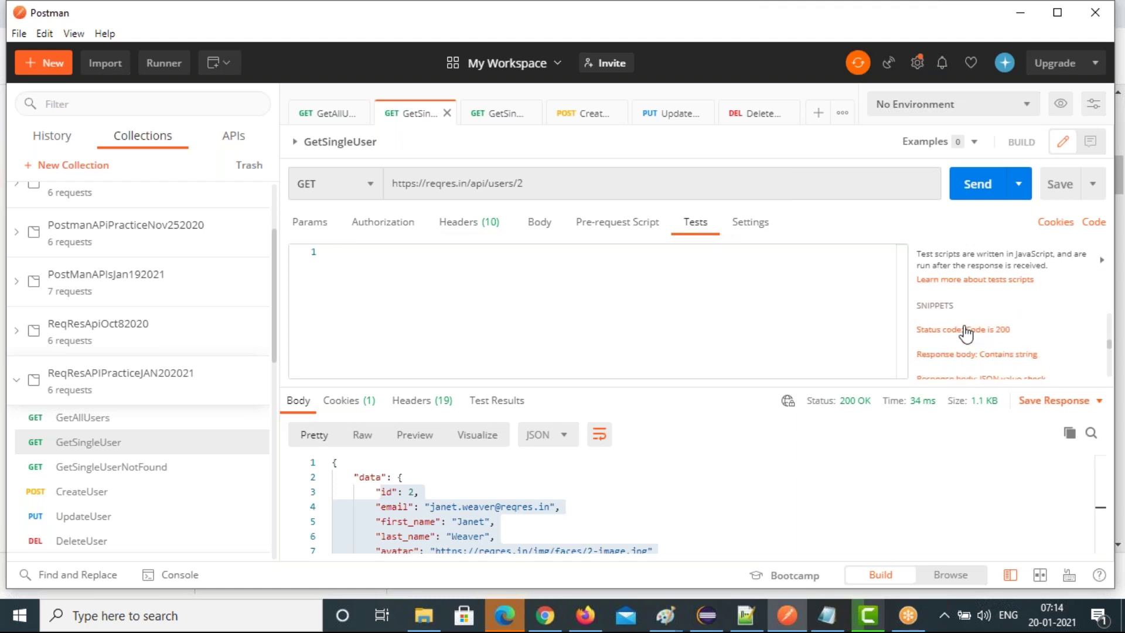
click(965, 331)
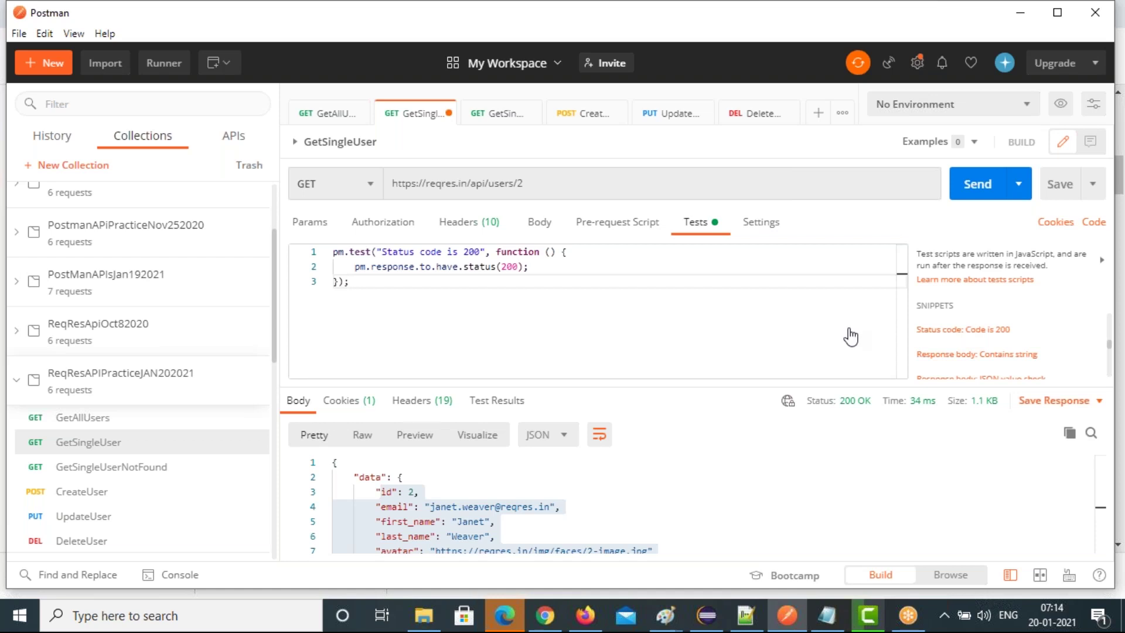
Prefix the test name in the GetSingleUser script with "GetSingle User-".
click(384, 252)
text(GetSingle )
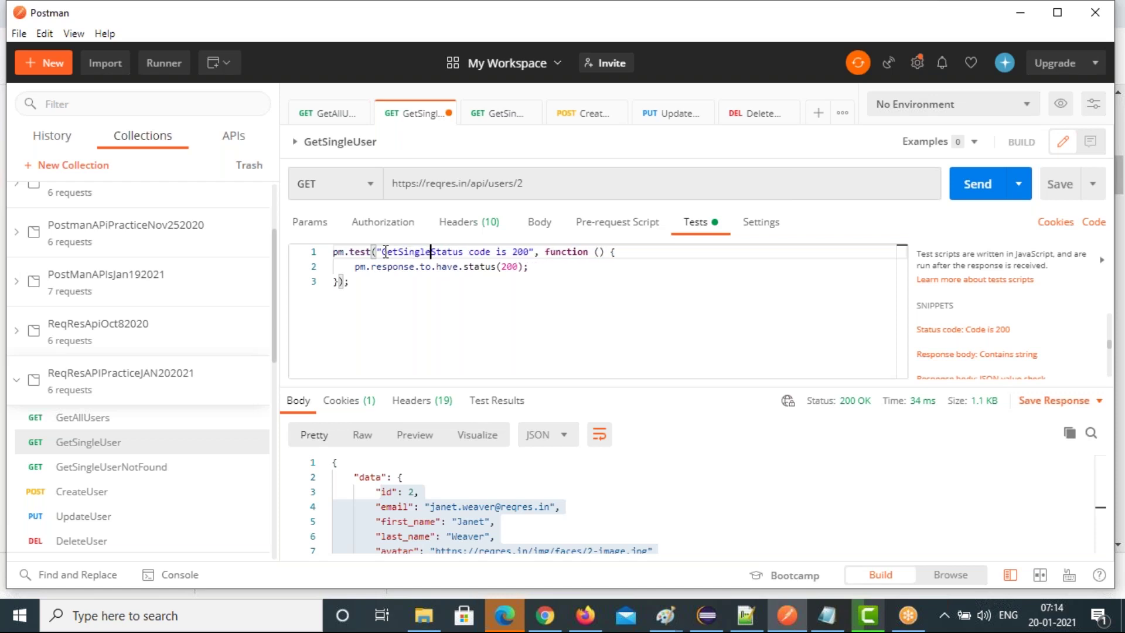
text(User-)
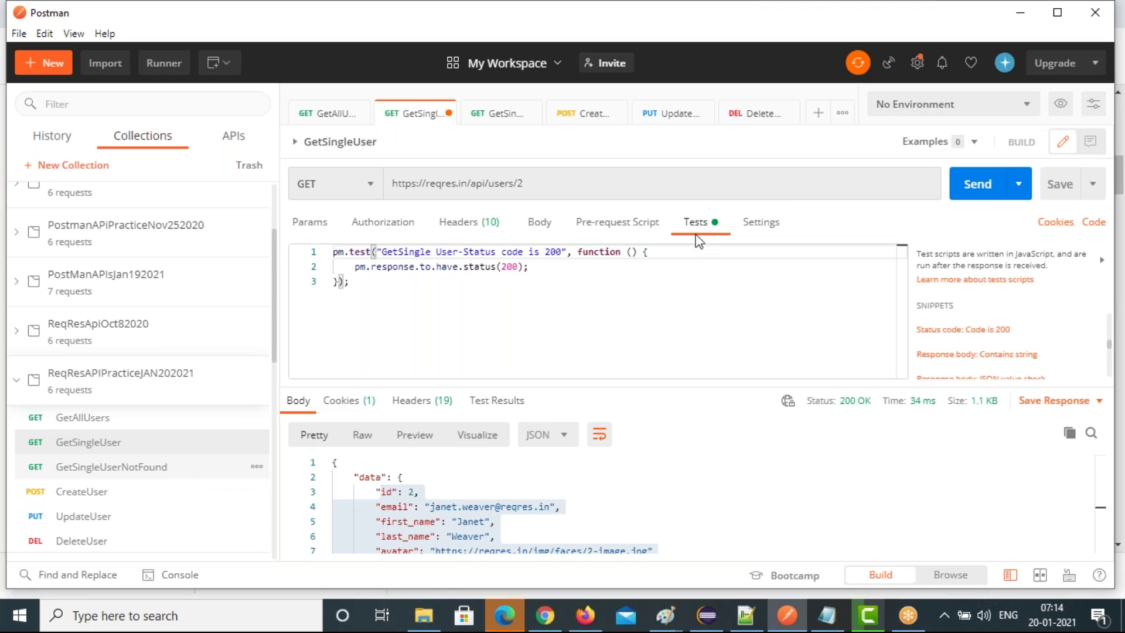
Insert the "Status code: Code is 200" snippet into the GetSingleUserNotFound request's test script.
key(ctrl+Tab)
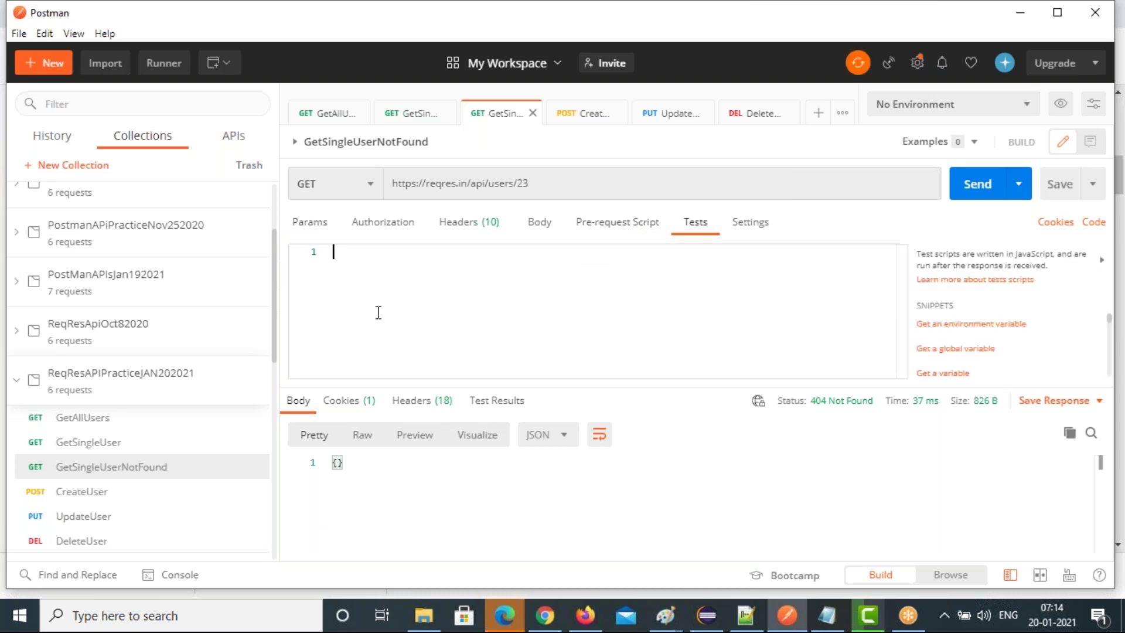
scroll(1008, 362, down, 2)
scroll(1007, 362, down, 1)
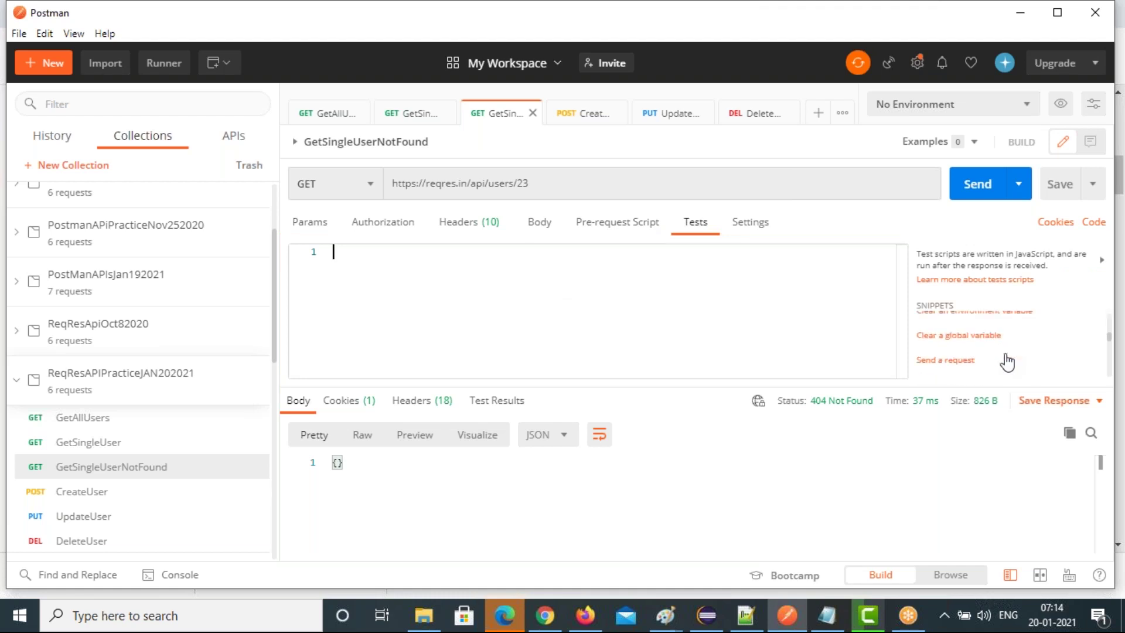
scroll(1008, 362, down, 2)
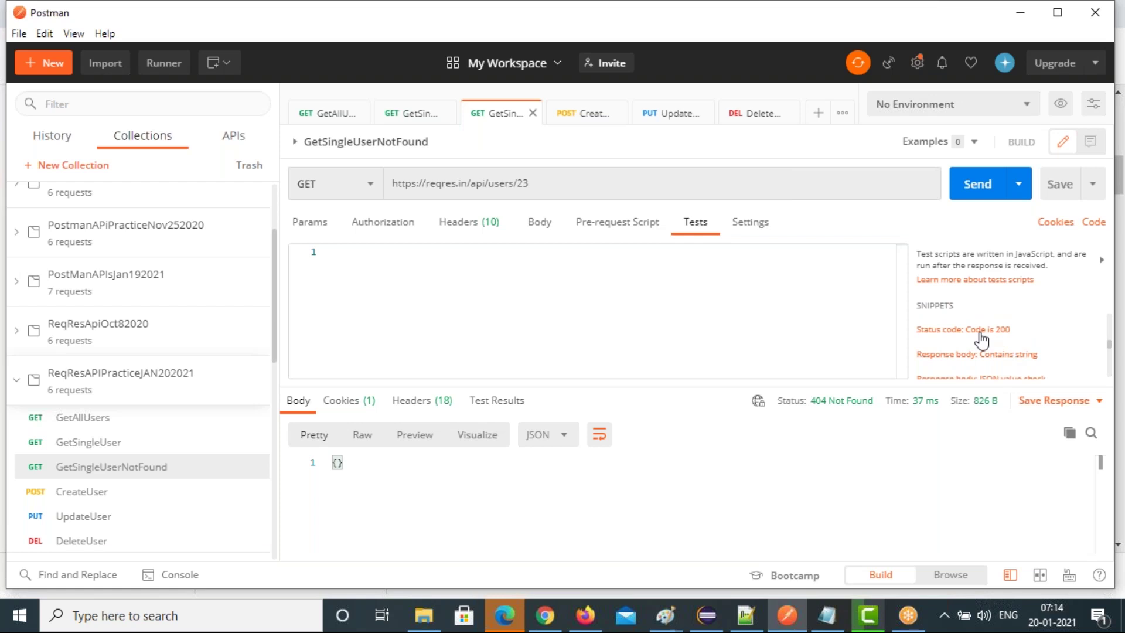
click(981, 338)
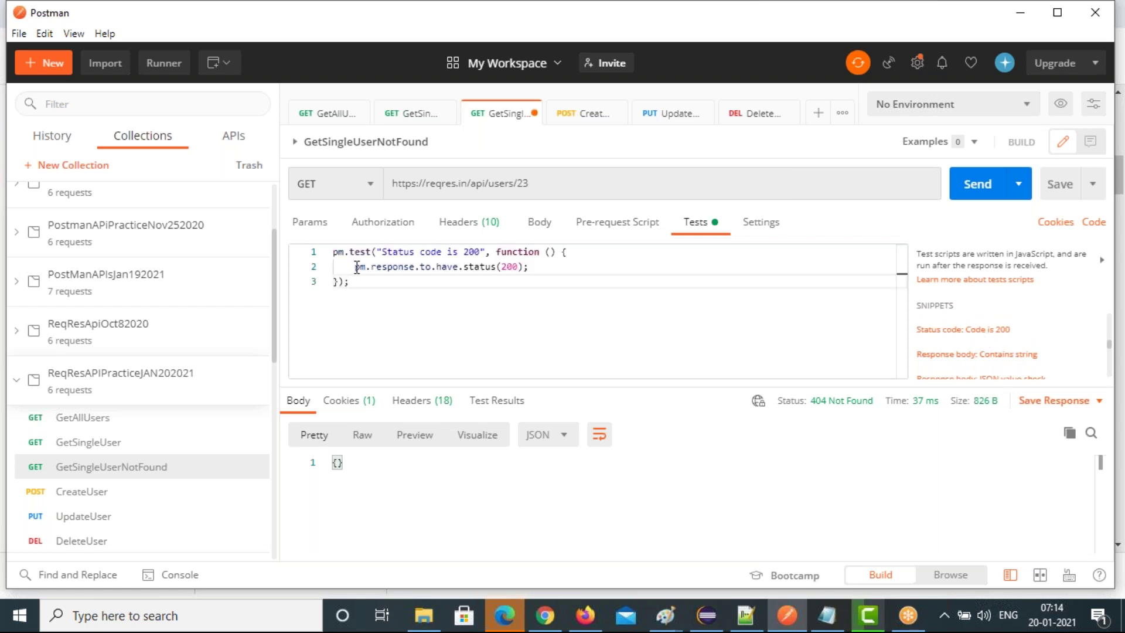
Prefix the test name in the GetSingleUserNotFound script with "SingleUserNotFound - ".
click(376, 252)
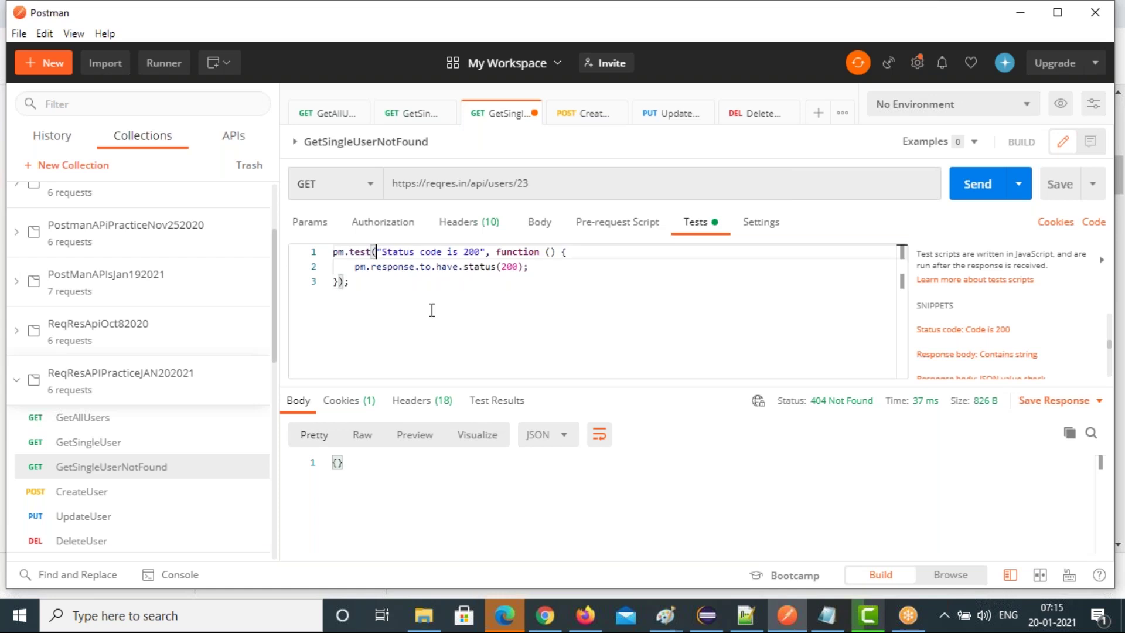
key(Right)
text(Sin)
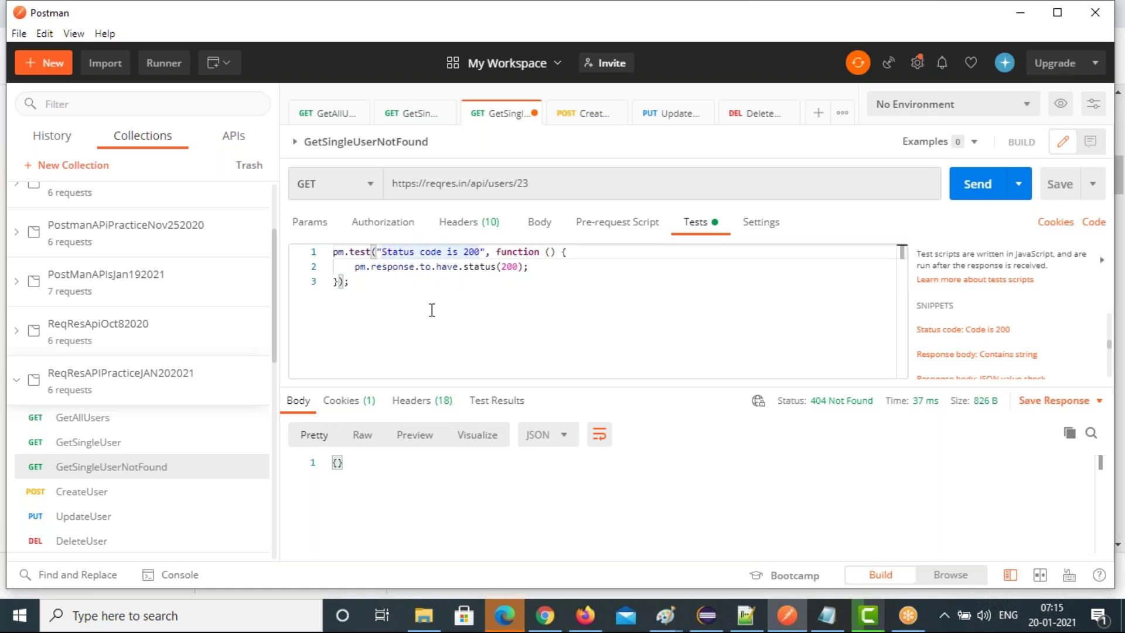
text(gleUserNotFound -)
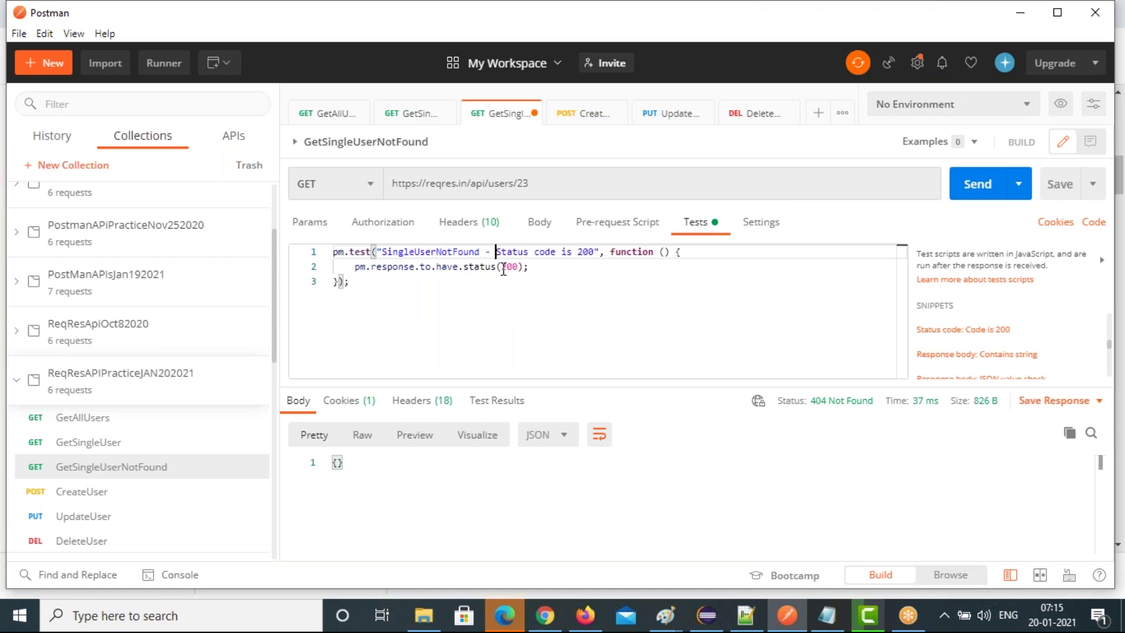
Change the status code to 404 in both the name and the assertion of the GetSingleUserNotFound test.
shift+click(583, 252)
text(4)
key(Delete)
key(Right)
text(4)
drag(502, 267, 518, 269)
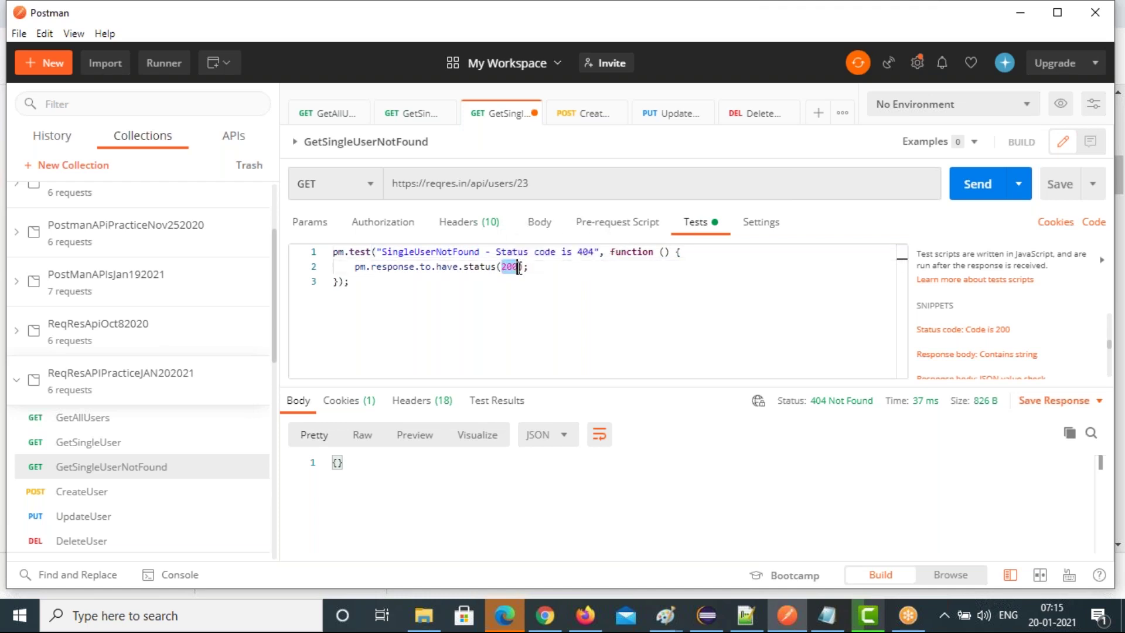
text(404)
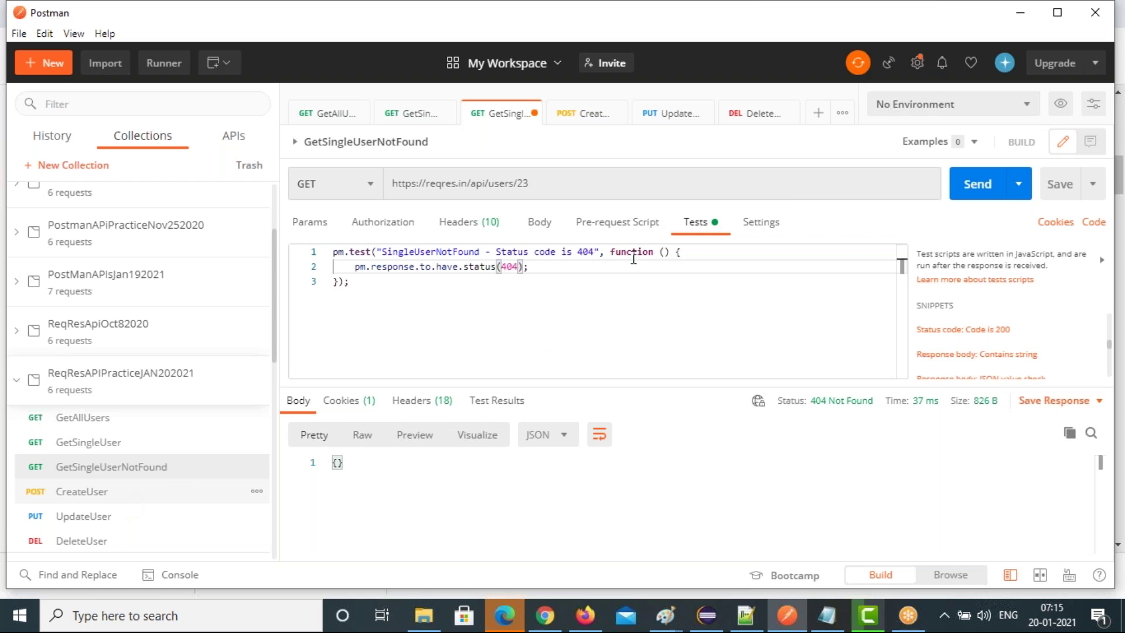
Prefix the test name in the CreateUser request's script with "Create User ".
key(ctrl+Tab)
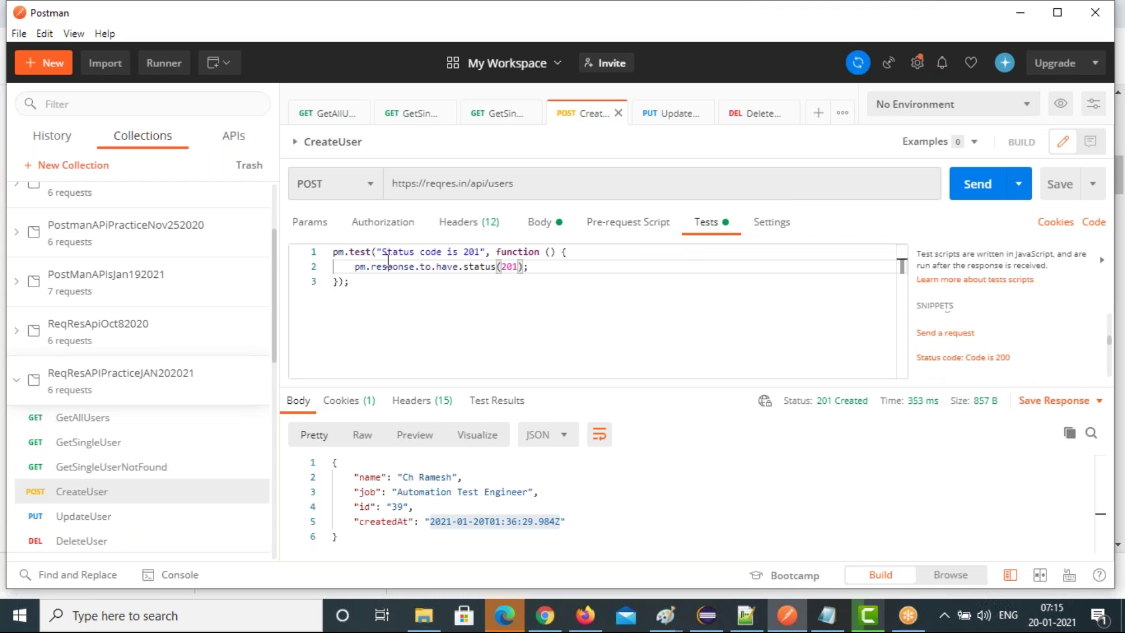
key(Up)
text(Create User)
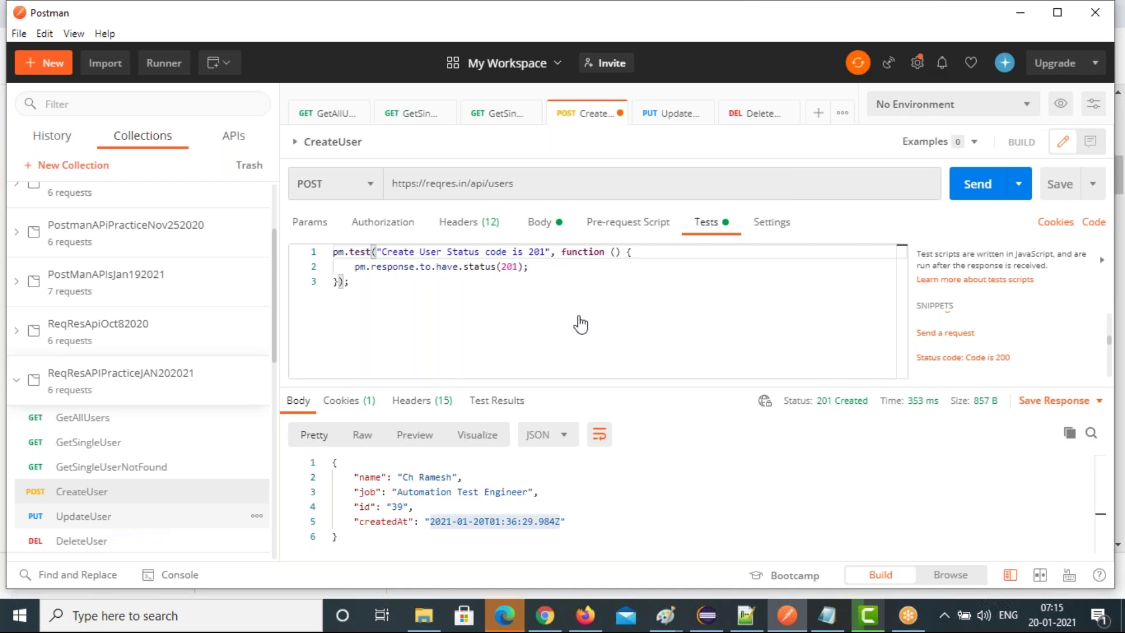
Insert the "Status code: Code is 200" snippet into the UpdateUser request's test script.
key(ctrl+Tab)
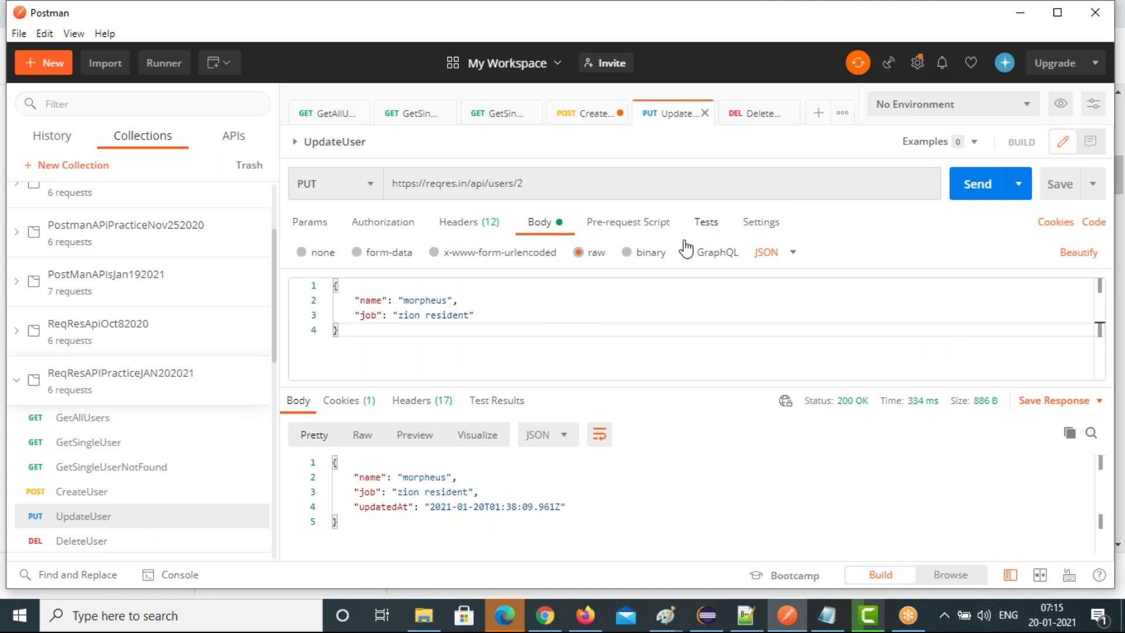
click(706, 222)
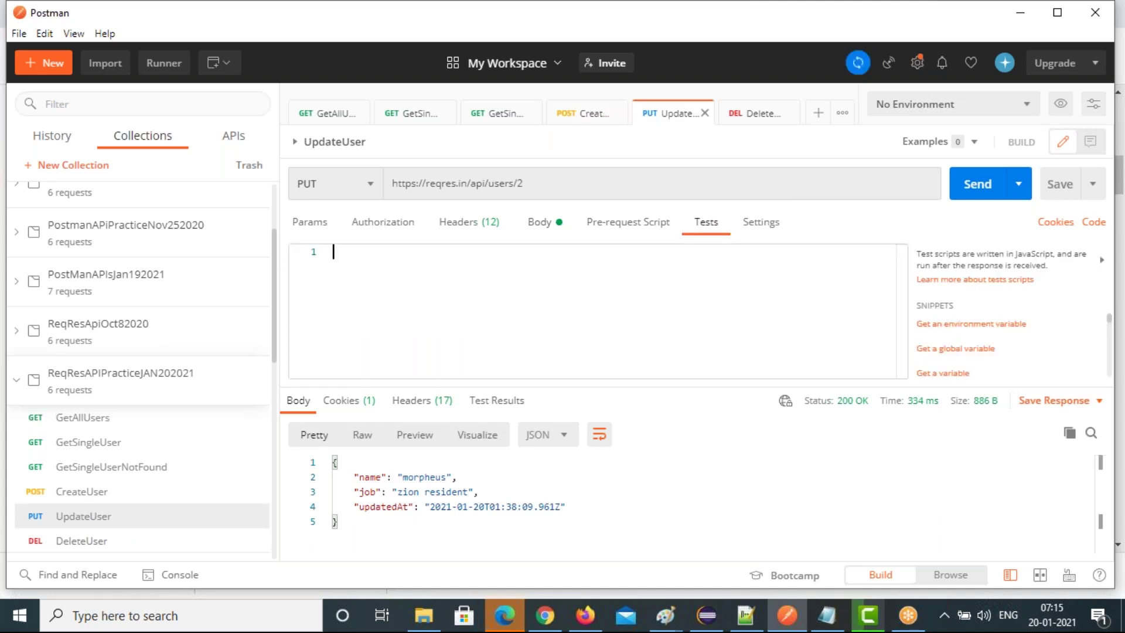
scroll(997, 340, down, 2)
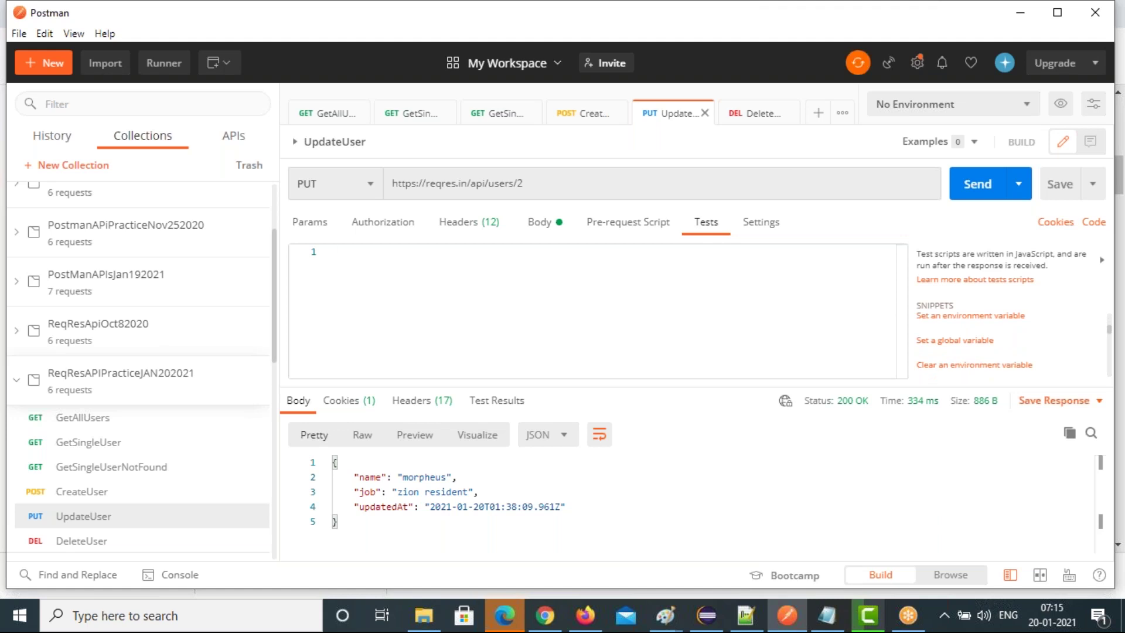
scroll(997, 340, down, 1)
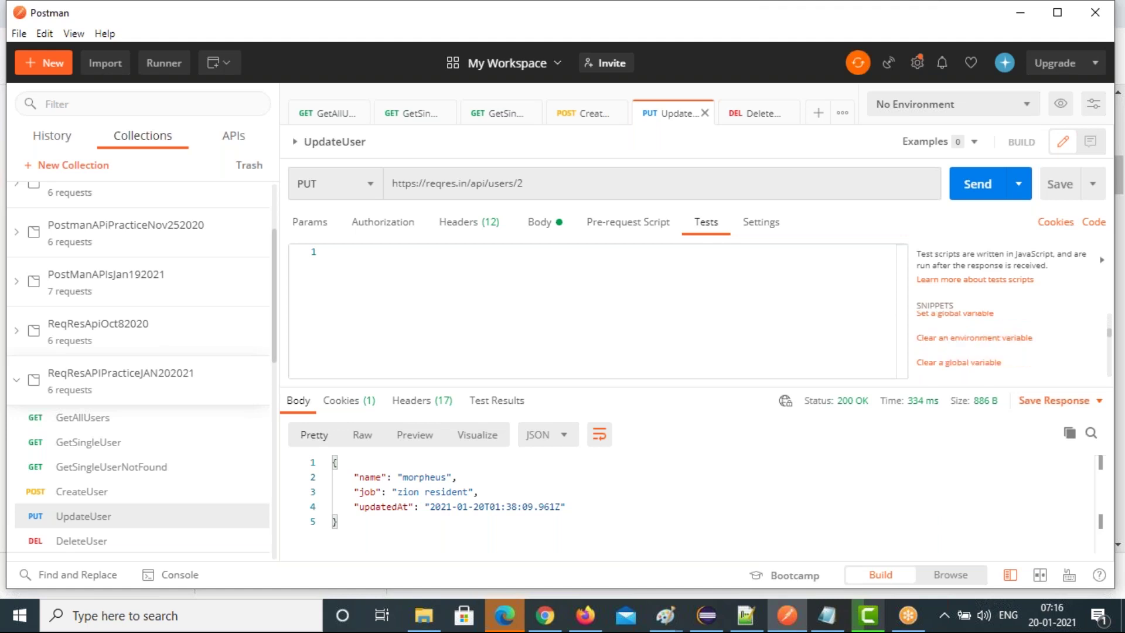
scroll(973, 360, down, 1)
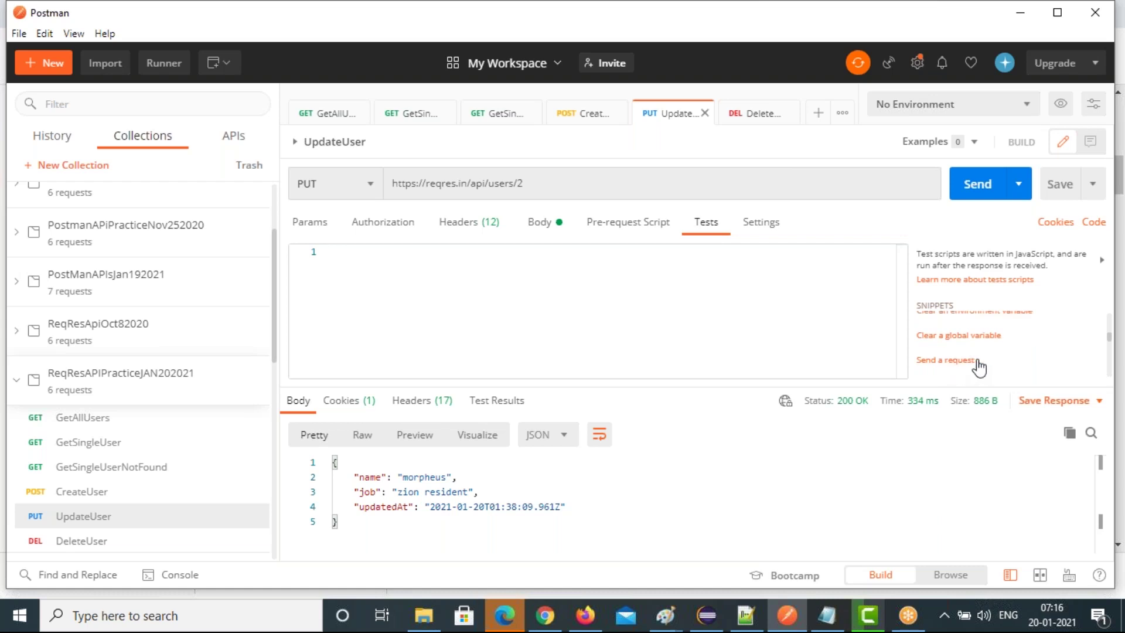
scroll(975, 364, down, 1)
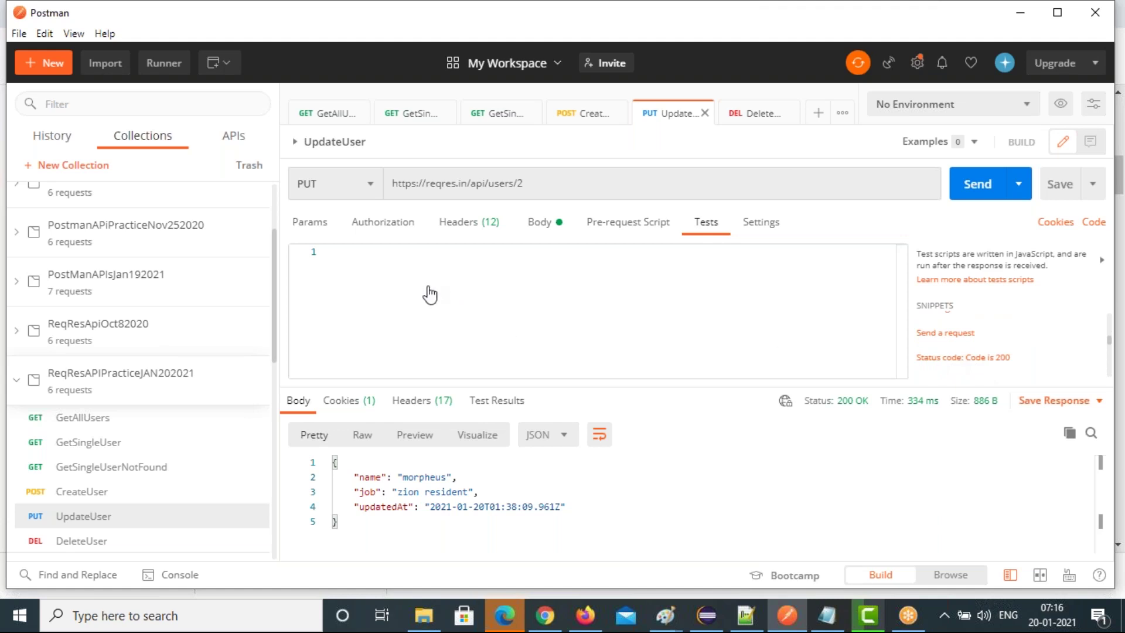
text(pm.test("Status code is 200", function () {     pm.response.to.have.status(200); });)
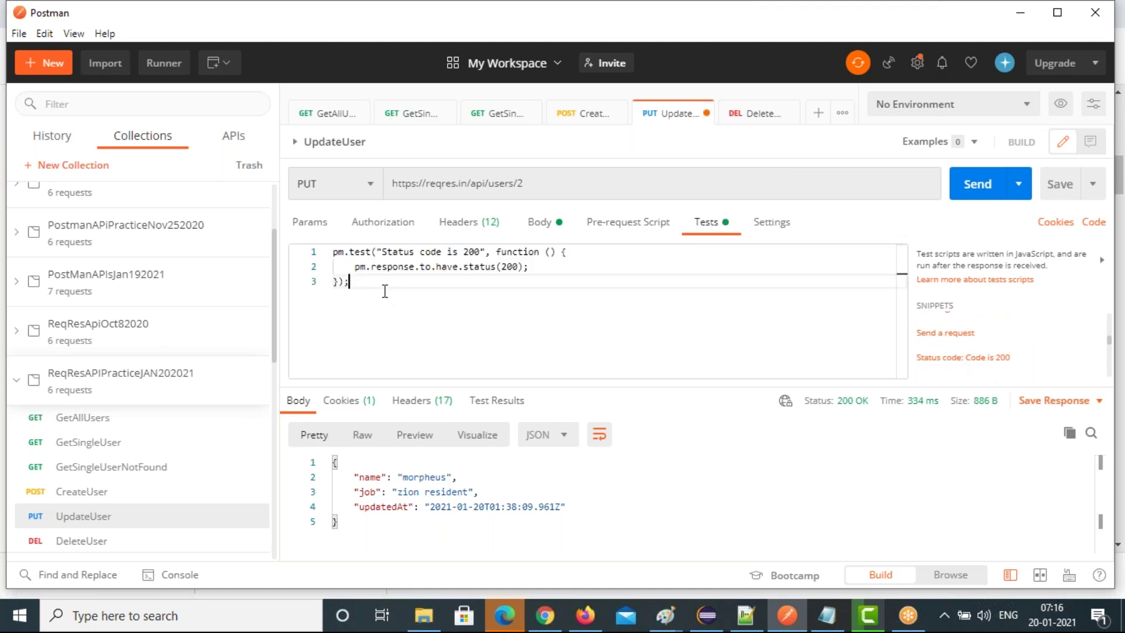
Prefix the test name in the UpdateUser script with "Update user " and save the request.
drag(381, 252, 481, 252)
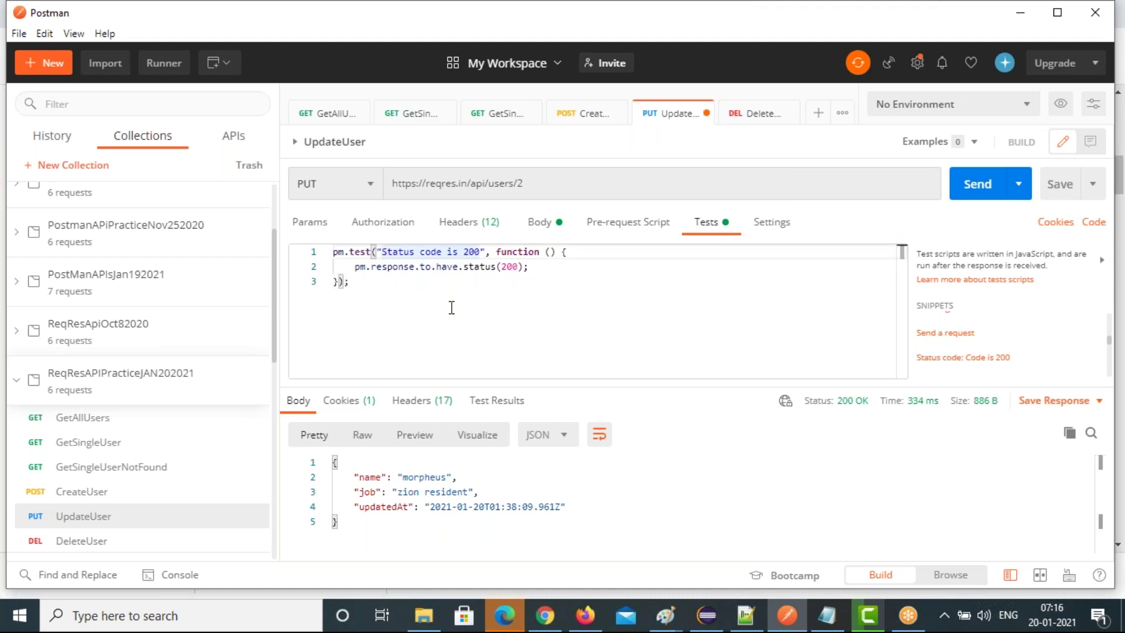
key(Left)
text(Update )
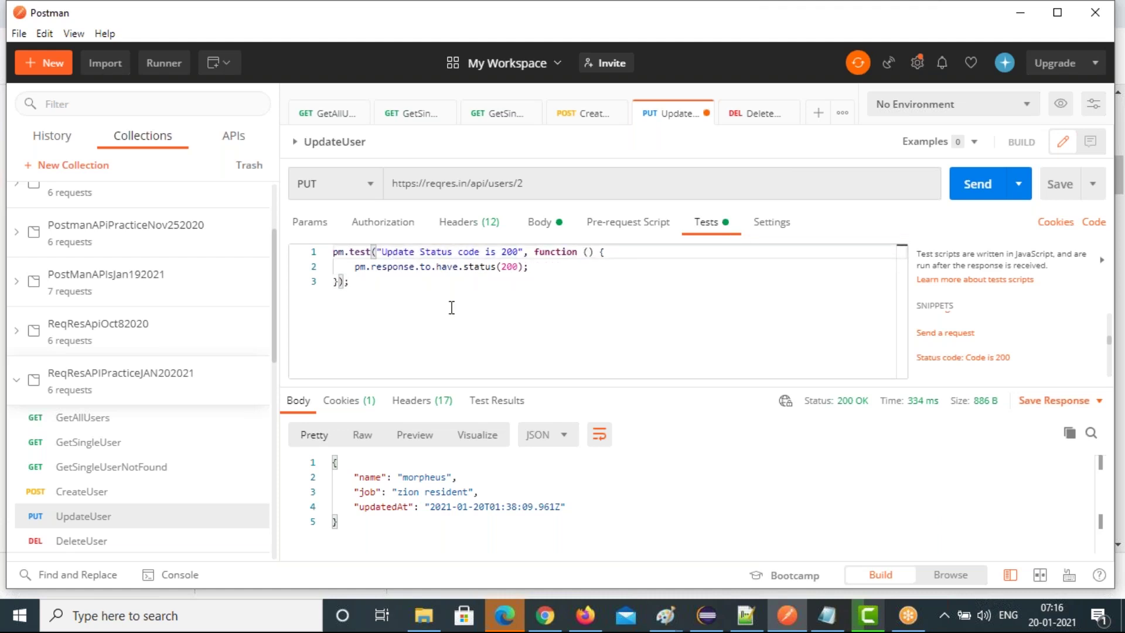
text(user)
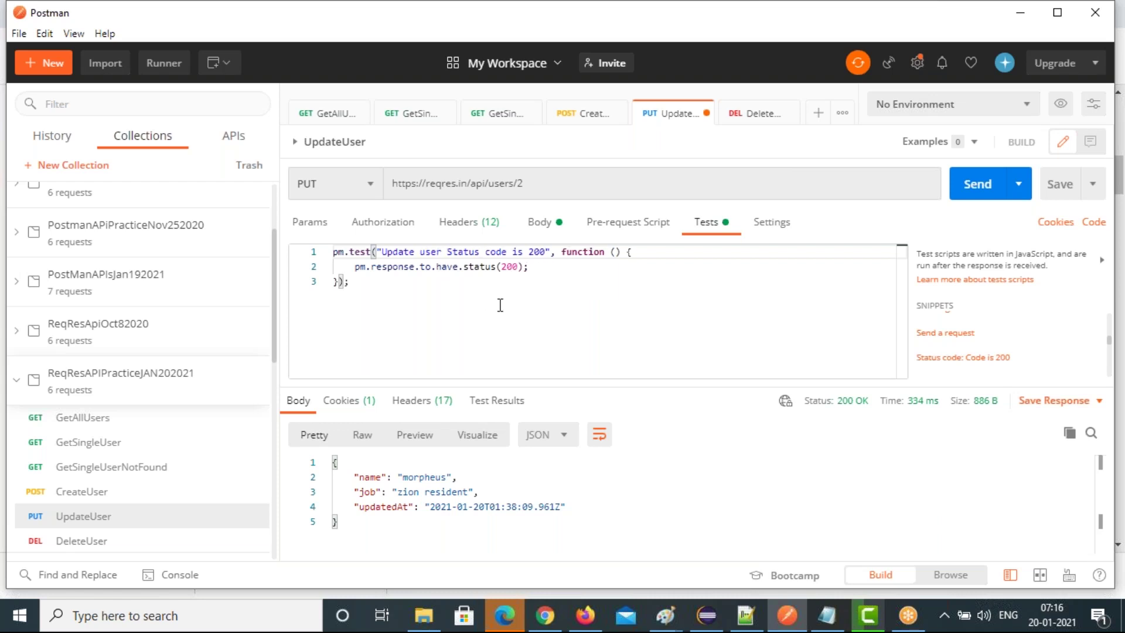
key(ctrl+s)
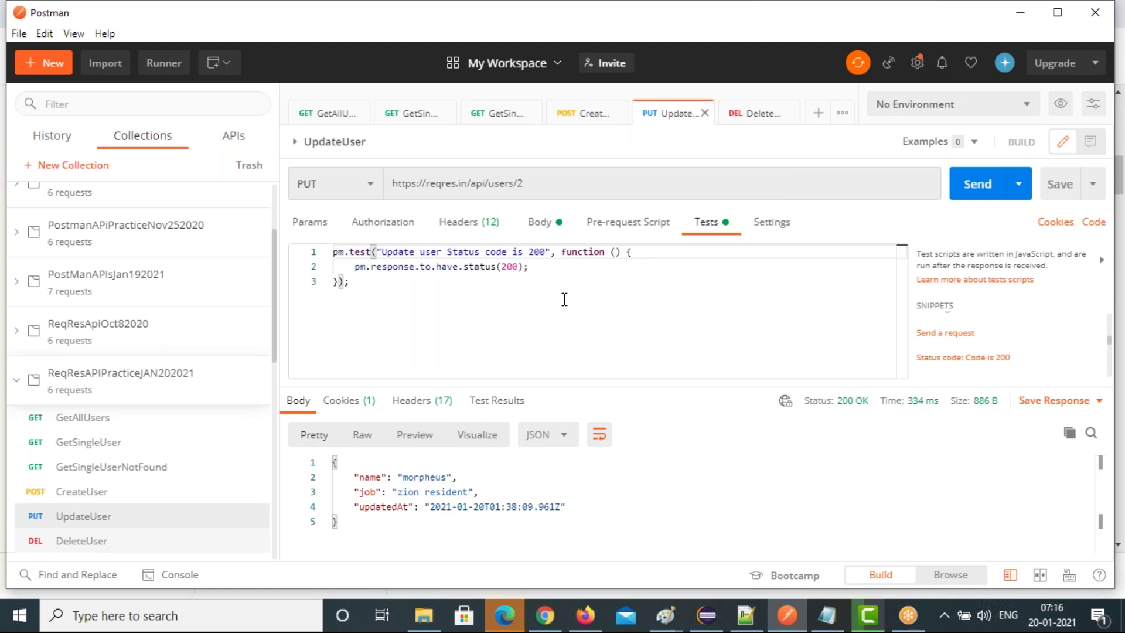
Insert the "Status code: Code is 200" snippet into the DeleteUser request's test script.
key(ctrl+Tab)
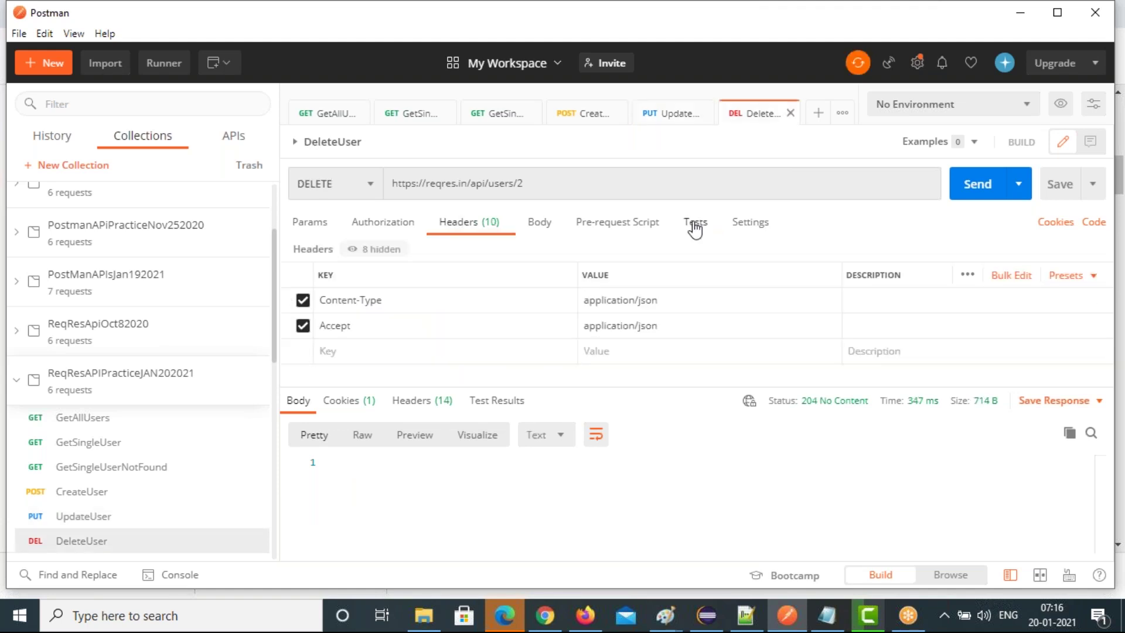
click(695, 226)
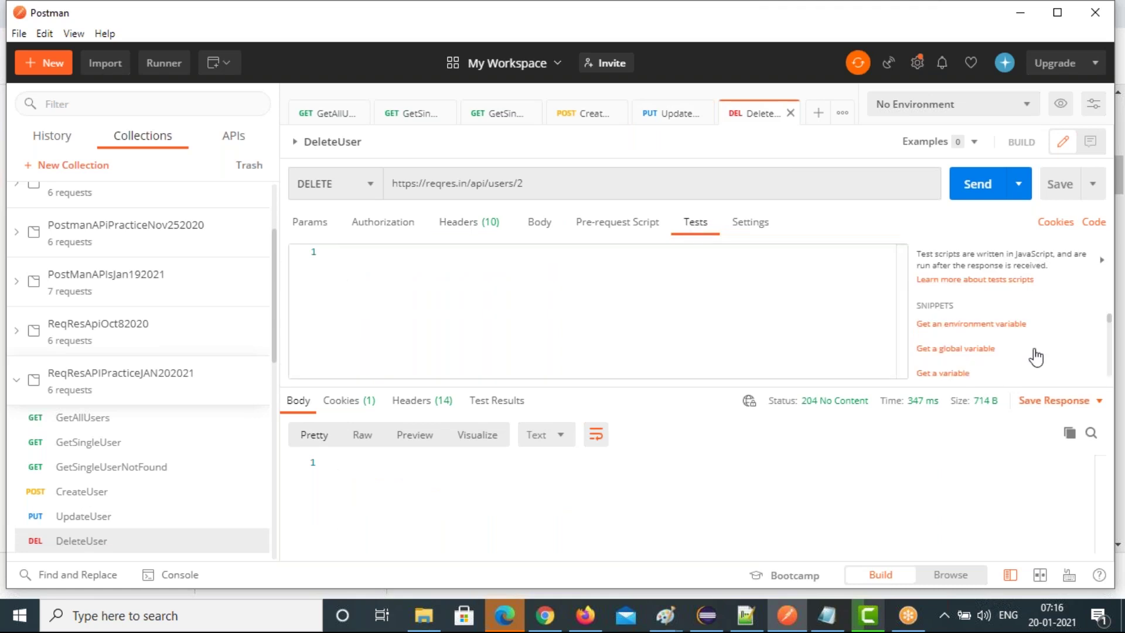
scroll(1031, 363, down, 5)
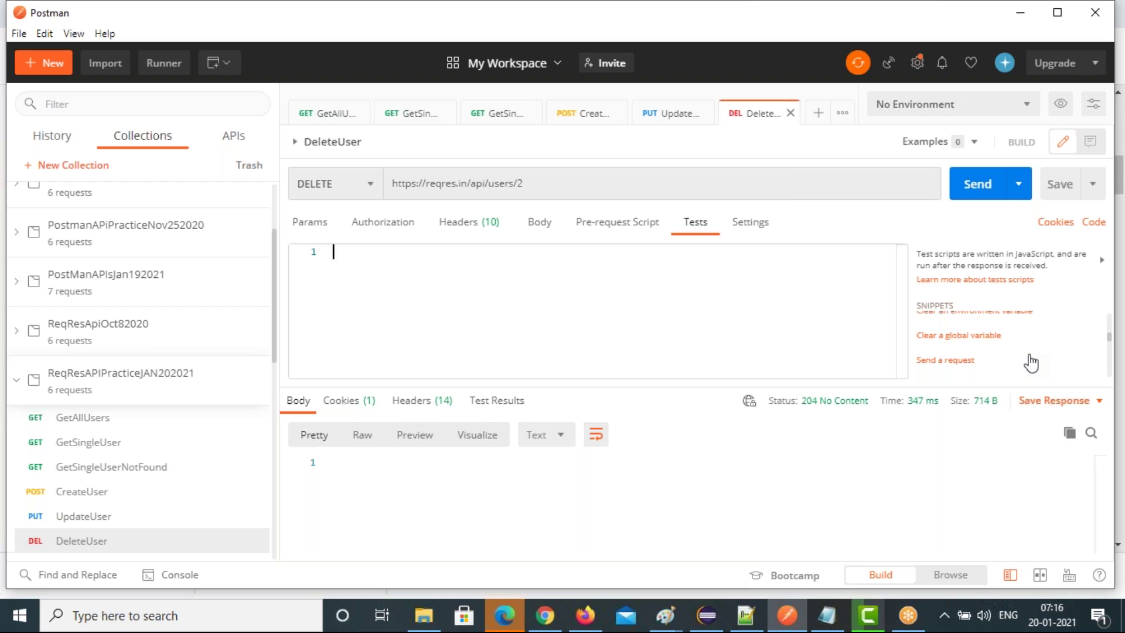
scroll(1030, 361, down, 1)
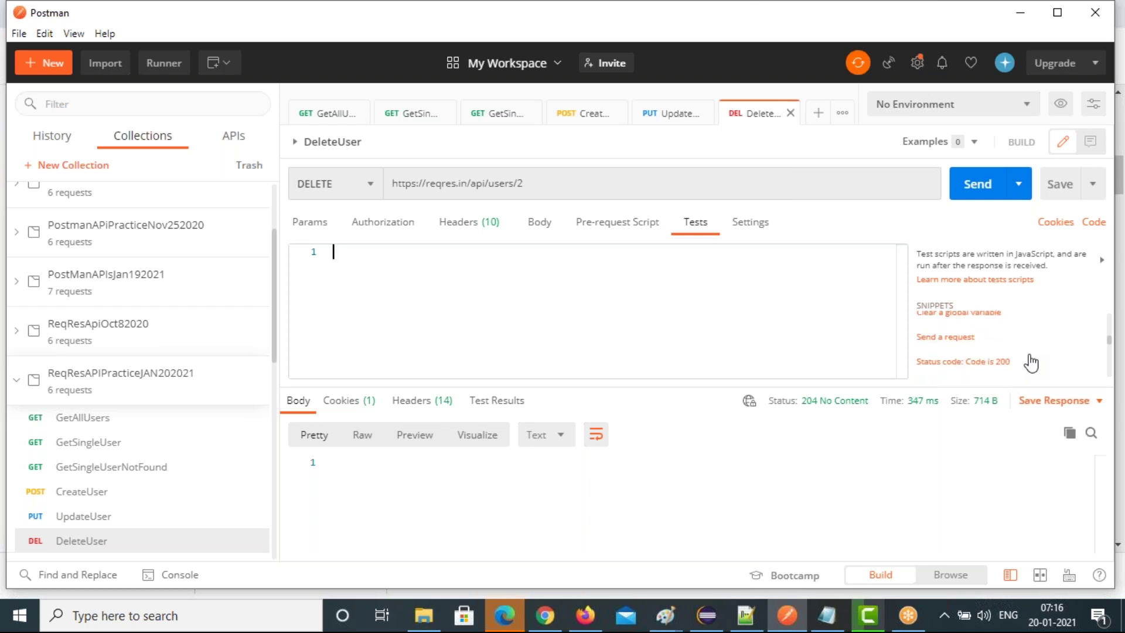
click(998, 360)
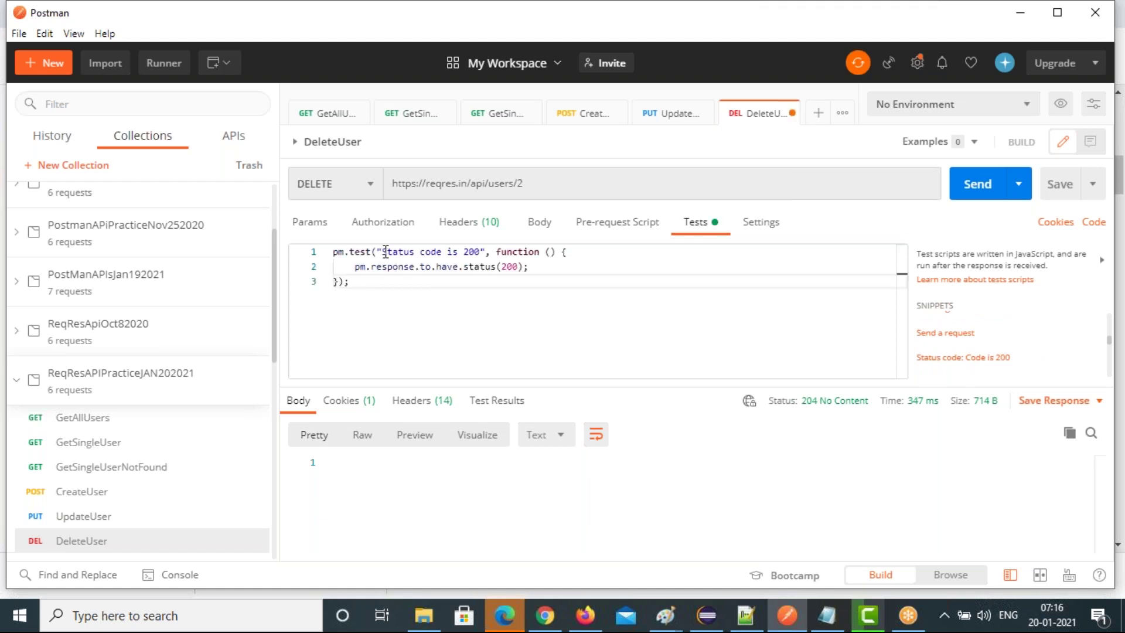
Prefix the test name in the DeleteUser script with "Delete User - ".
double_click(385, 252)
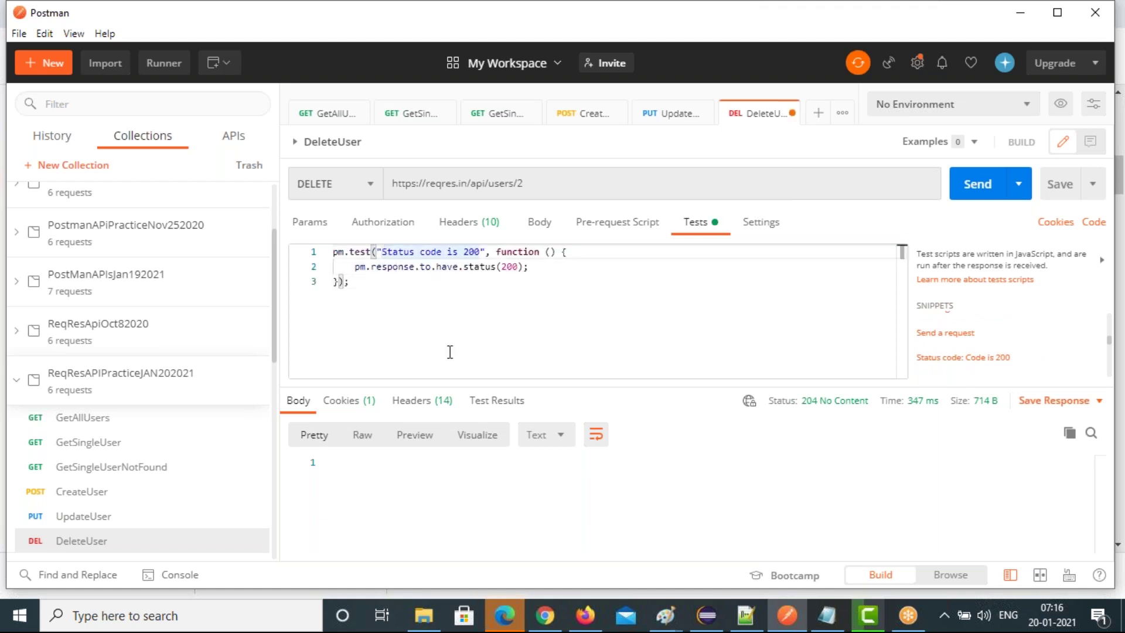
key(shift+Right)
key(shift+Left)
text(Delete User -)
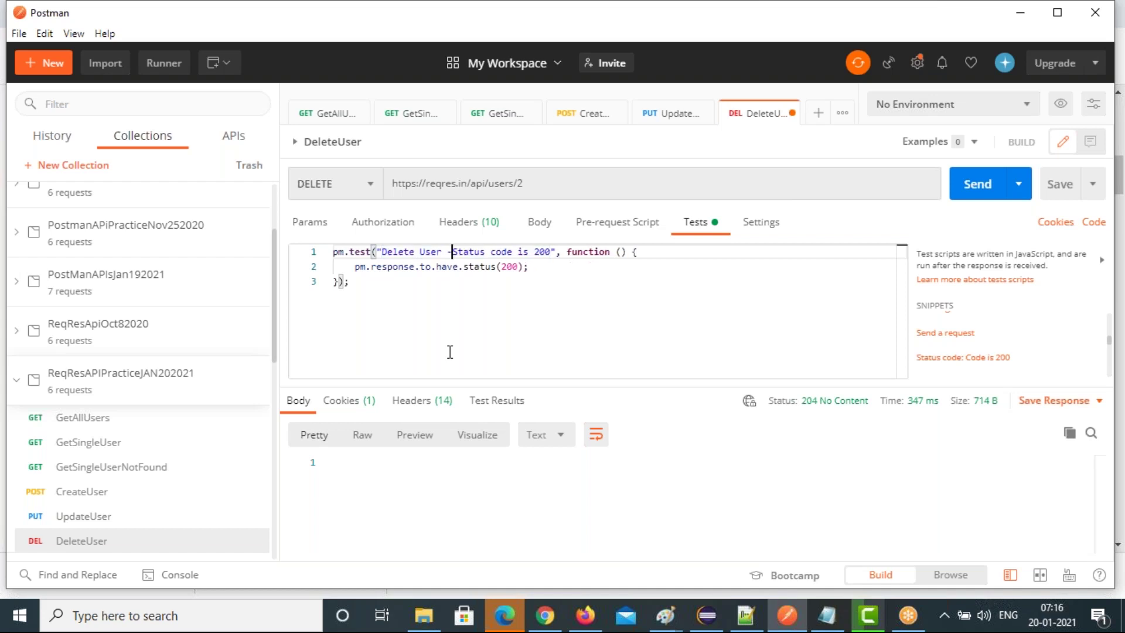
Change the status code to 204 in both the name and the assertion of the DeleteUser test, and save the request.
shift+click(556, 252)
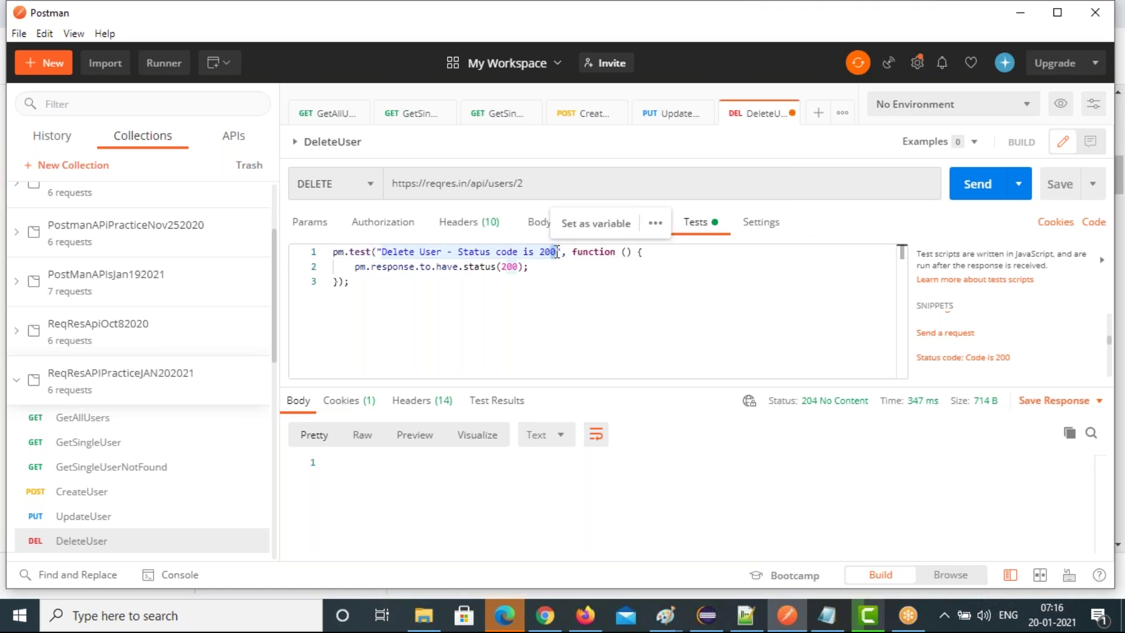
click(557, 252)
key(BackSpace)
text(4)
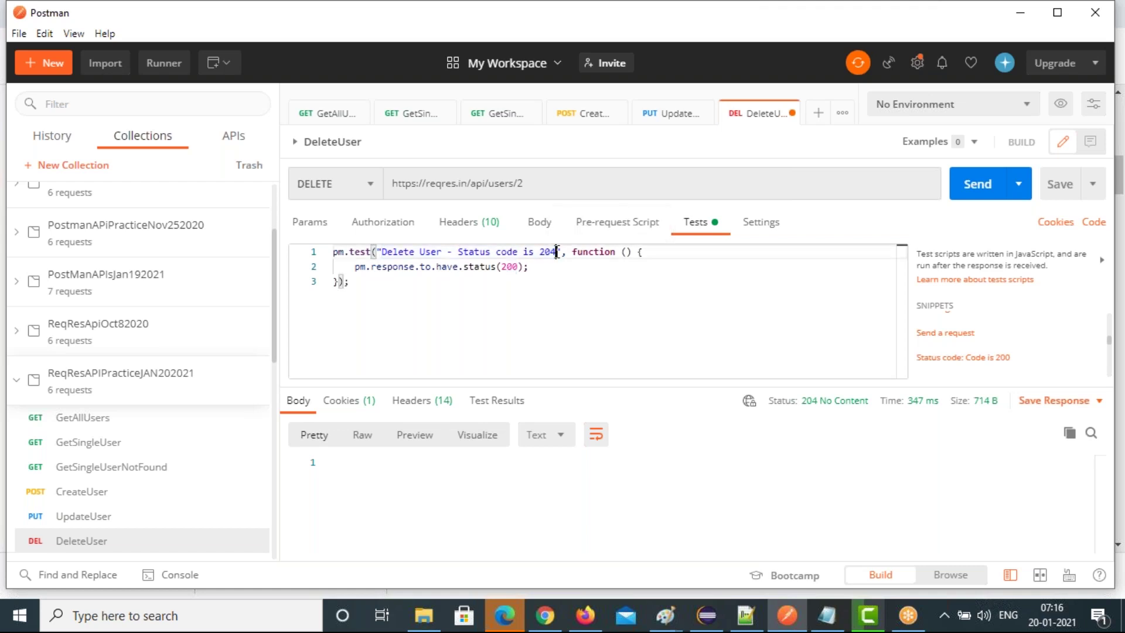
double_click(517, 266)
text(204)
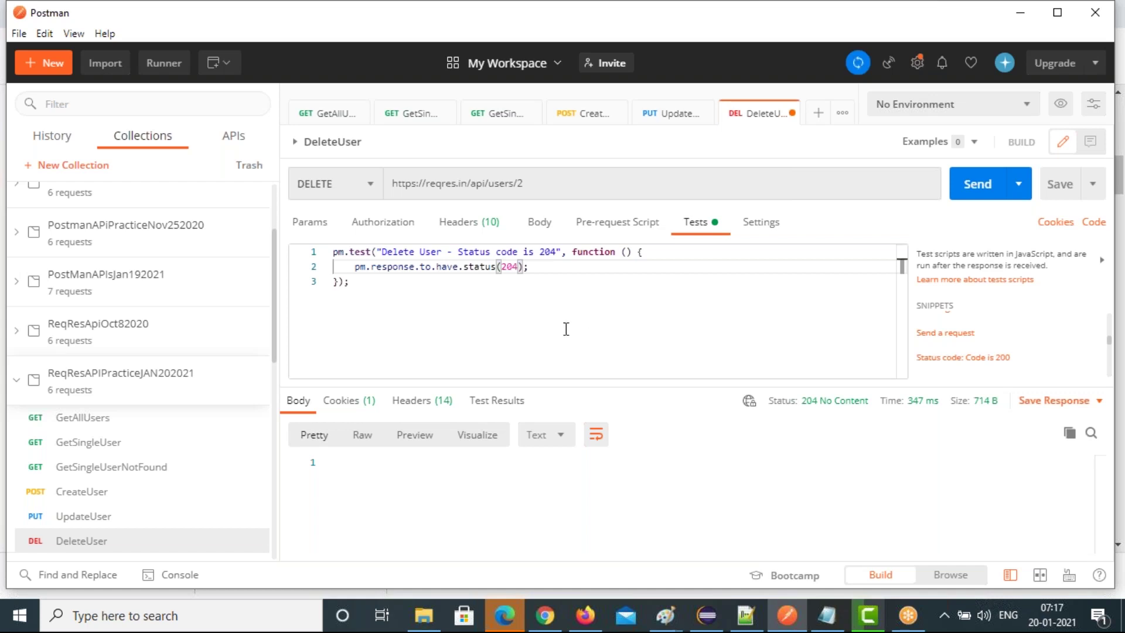
key(ctrl+s)
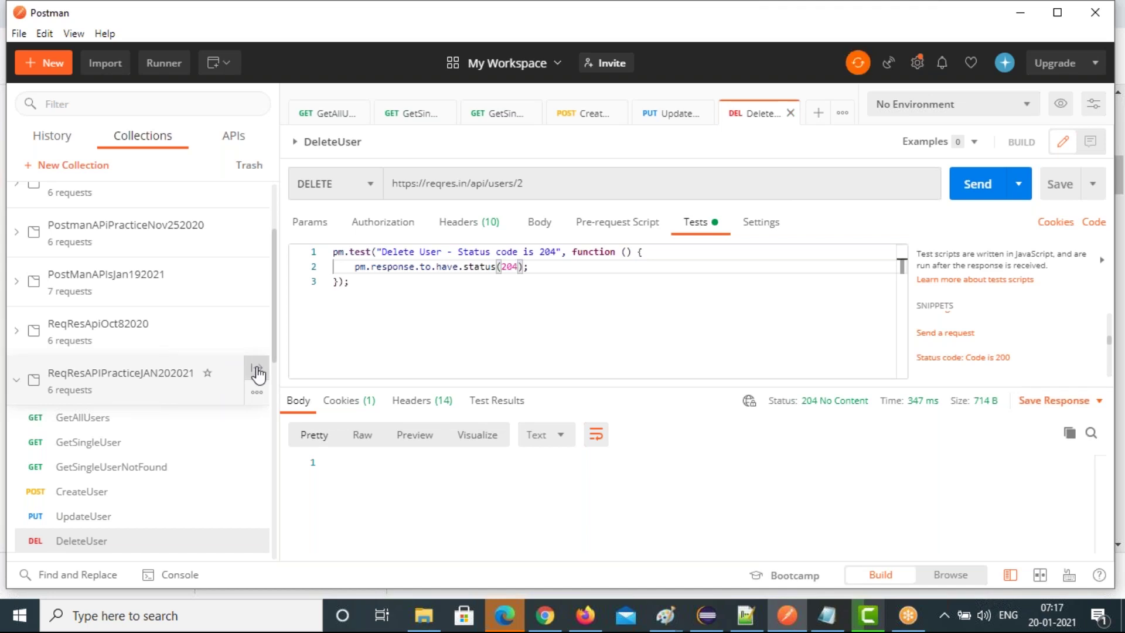
Run all requests of the ReqResAPIPracticeJAN202021 collection in the Collection Runner.
click(258, 372)
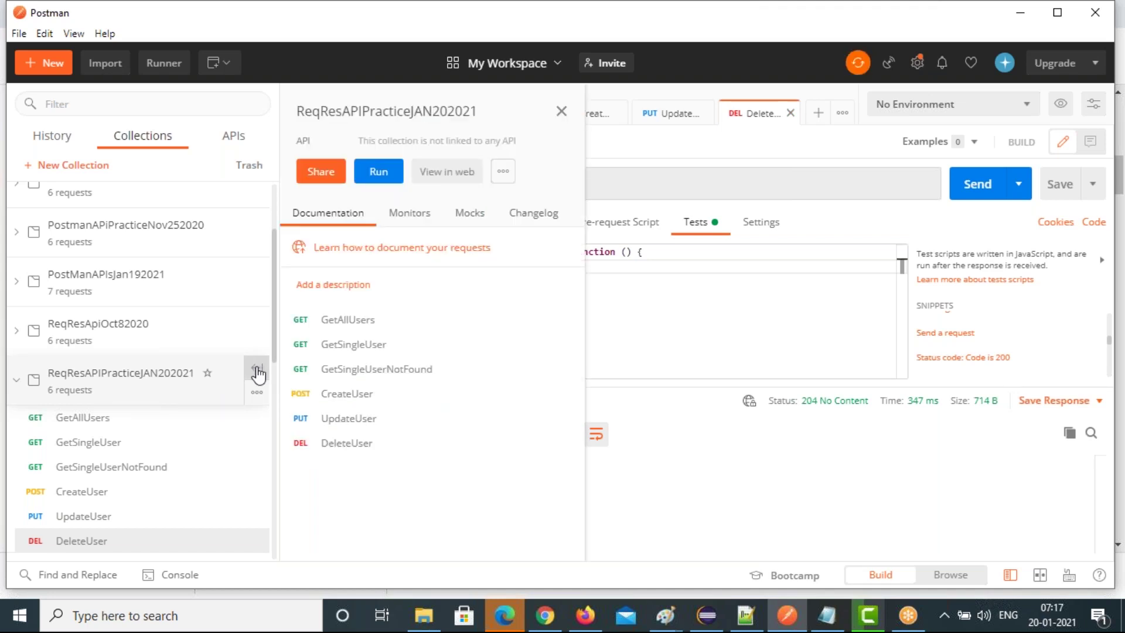
click(378, 172)
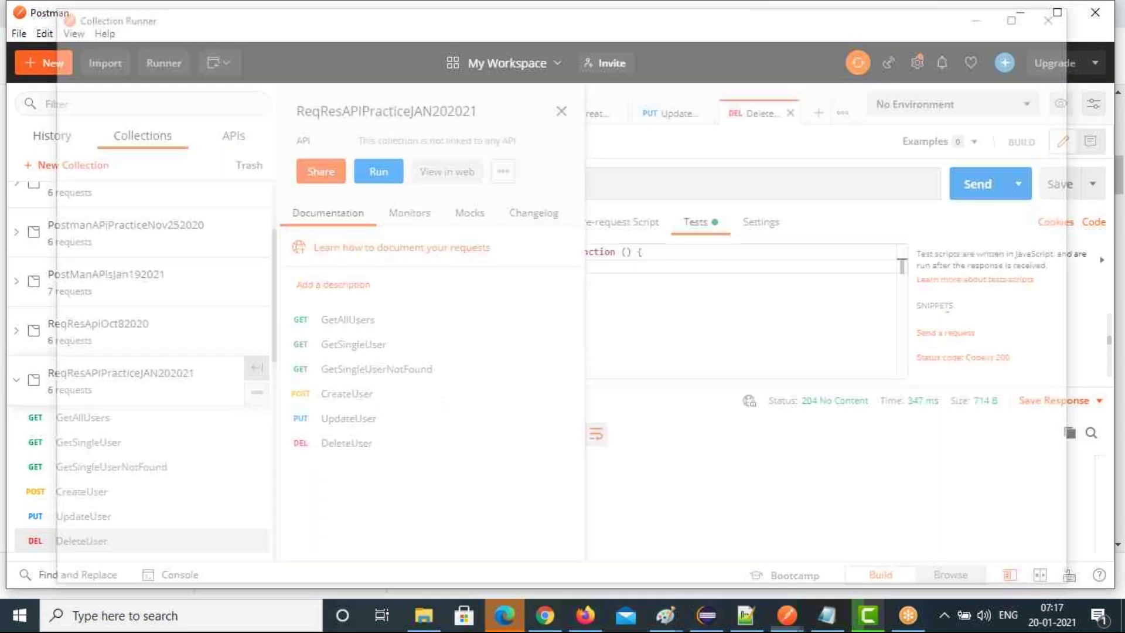
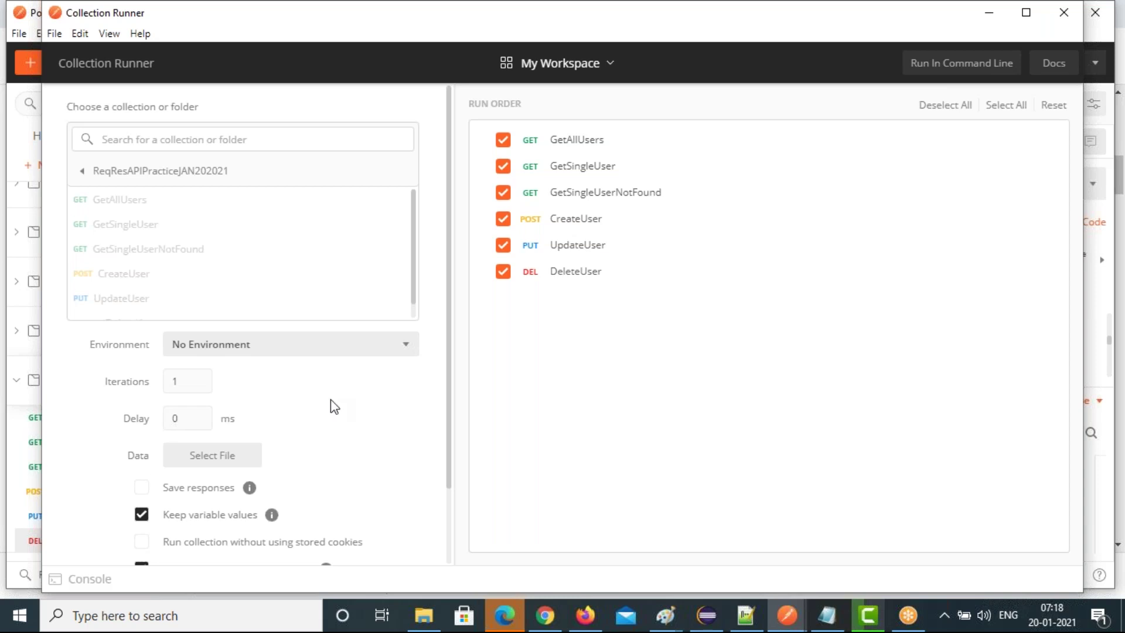
scroll(334, 406, down, 2)
scroll(334, 406, down, 1)
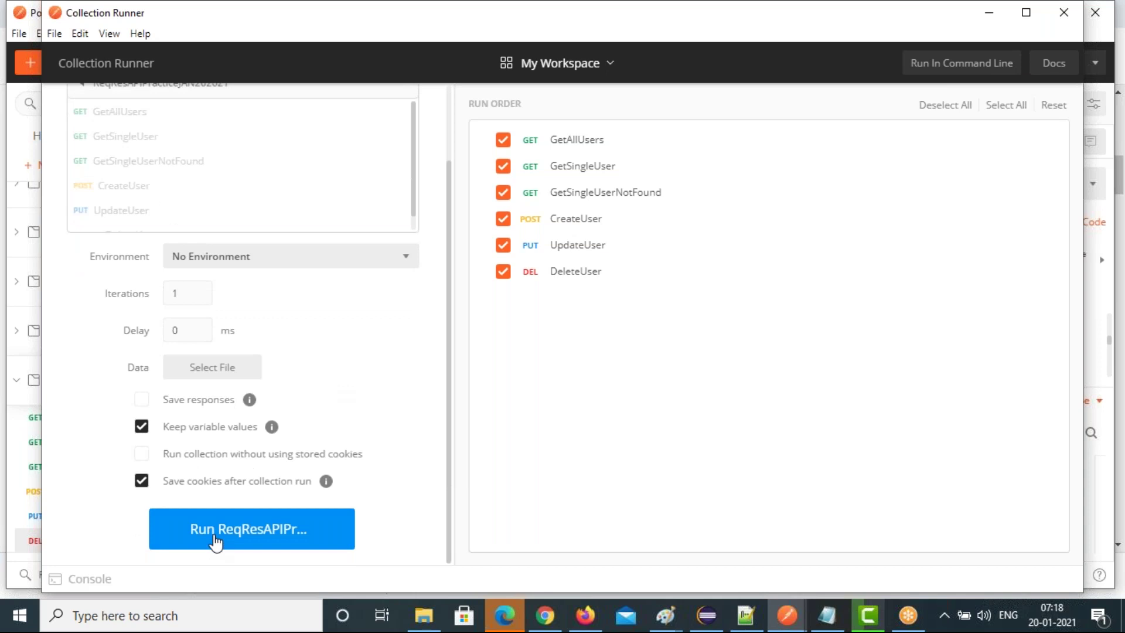
click(216, 543)
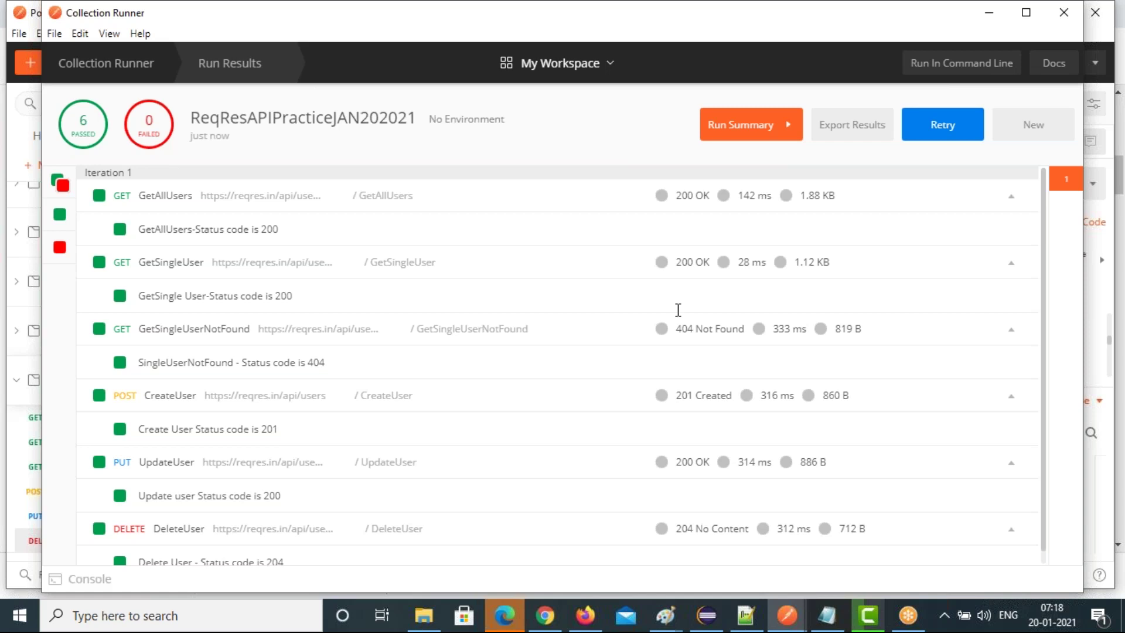
Review the test results of the collection run and close the Collection Runner and the collection details.
scroll(678, 310, down, 1)
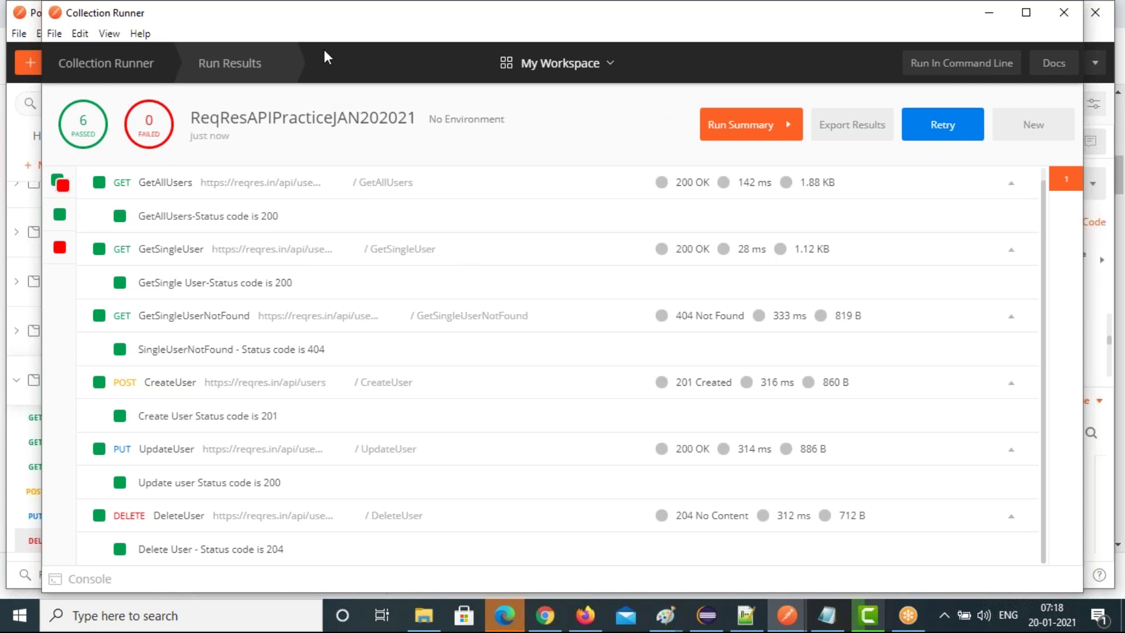
drag(260, 21, 259, 164)
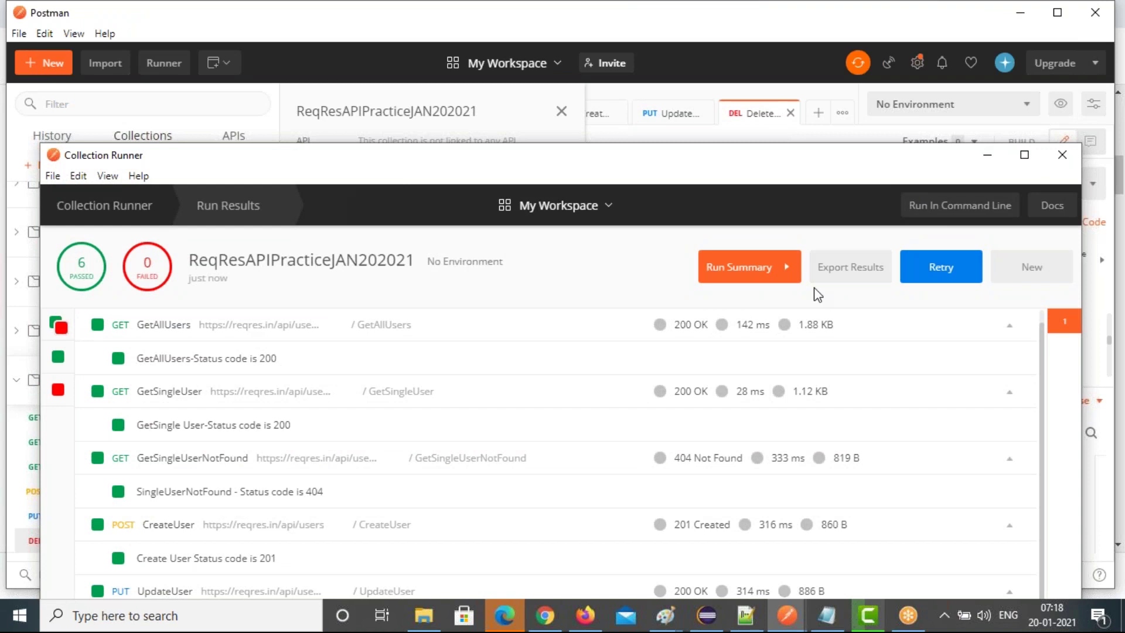
click(1063, 156)
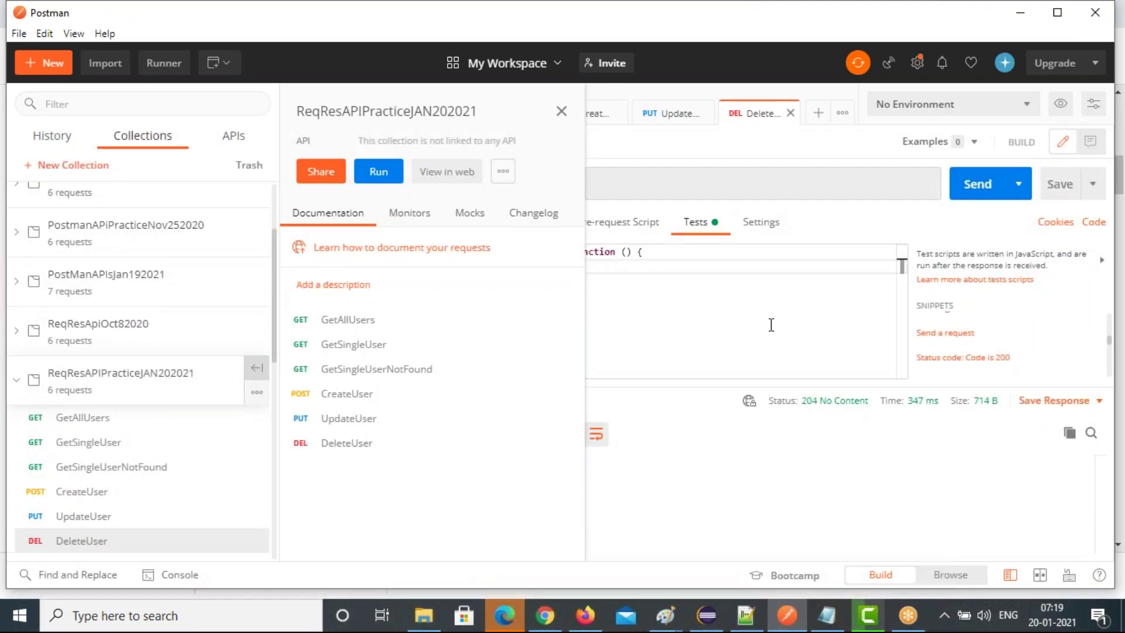
click(683, 265)
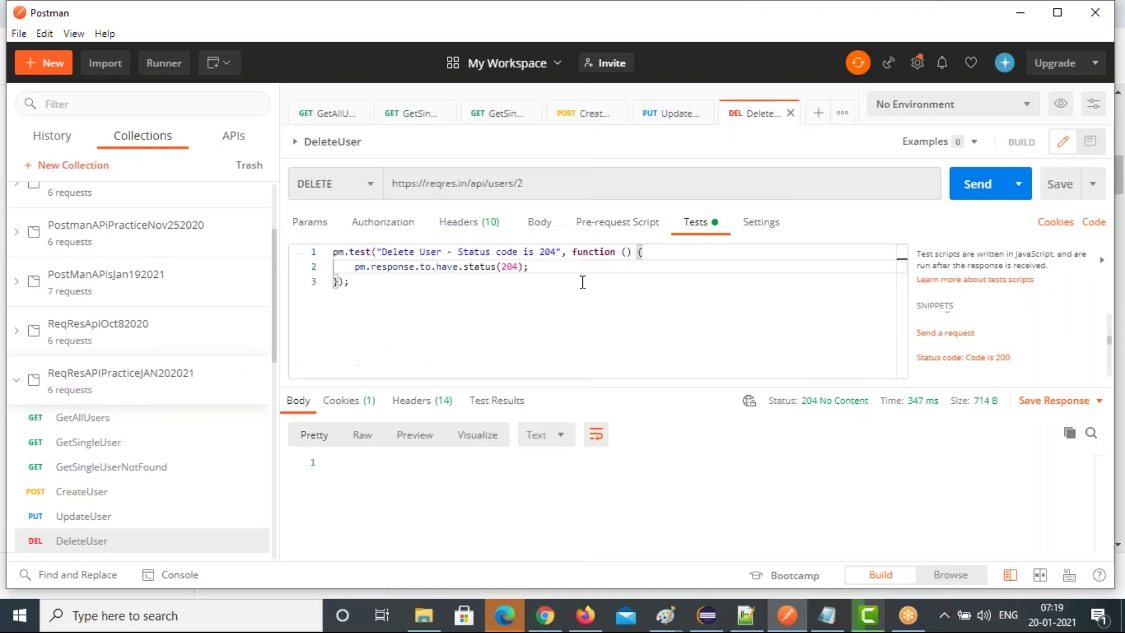
Change the expected status code to 200 in both the name and the assertion of the DeleteUser test.
drag(382, 252, 555, 253)
click(556, 253)
key(BackSpace)
text(0)
drag(515, 266, 521, 267)
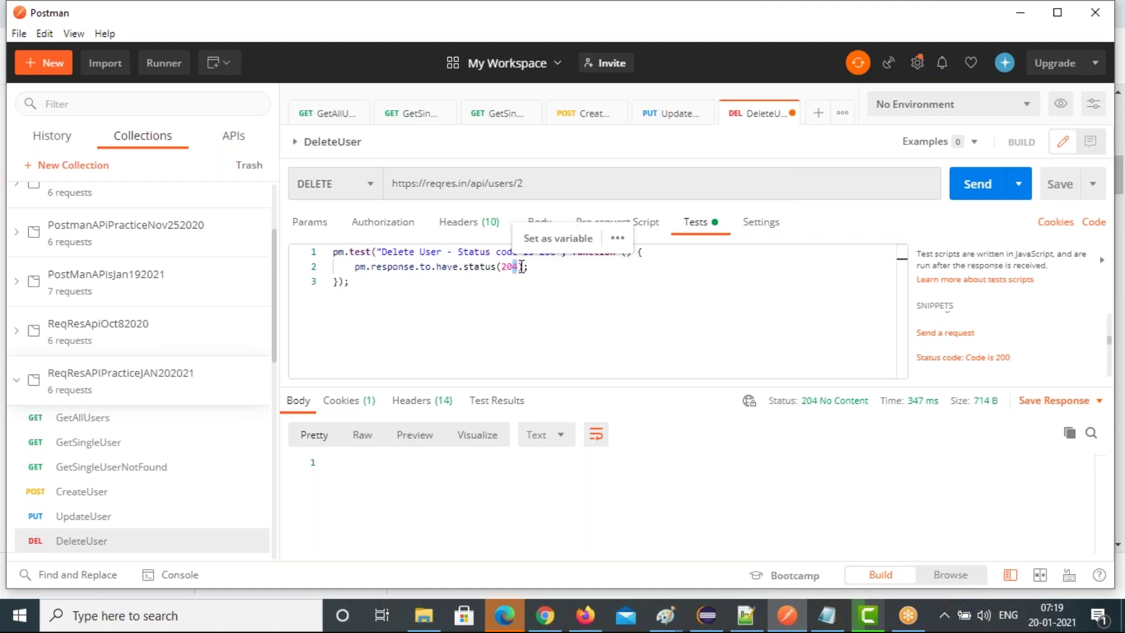
text(0)
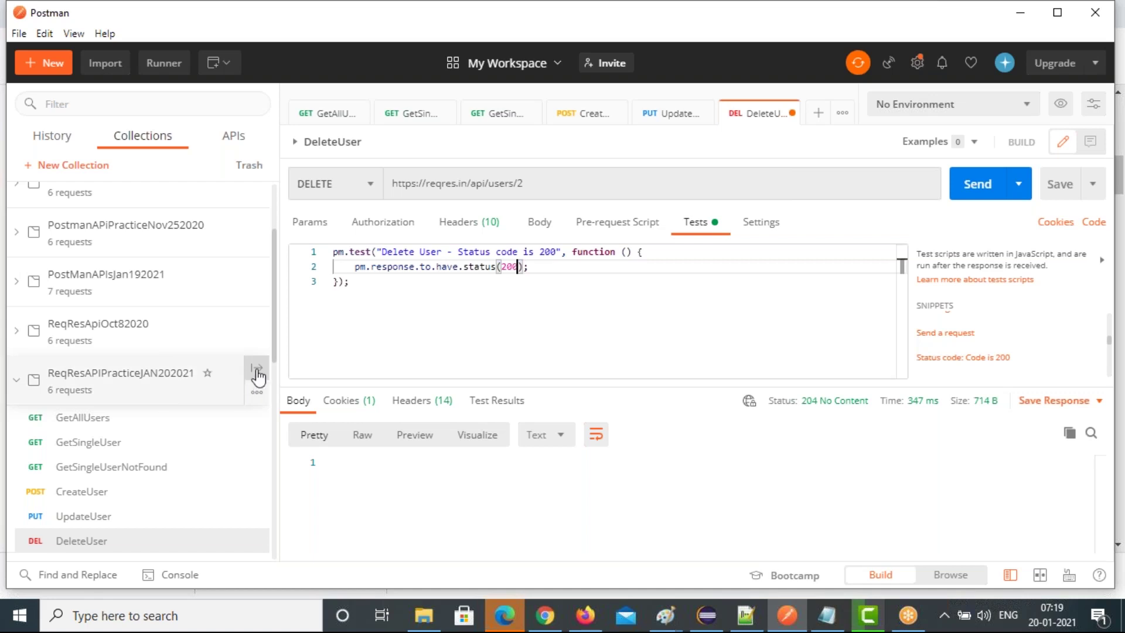
Save the DeleteUser request and rerun the whole ReqResAPIPracticeJAN202021 collection in the Collection Runner.
click(256, 369)
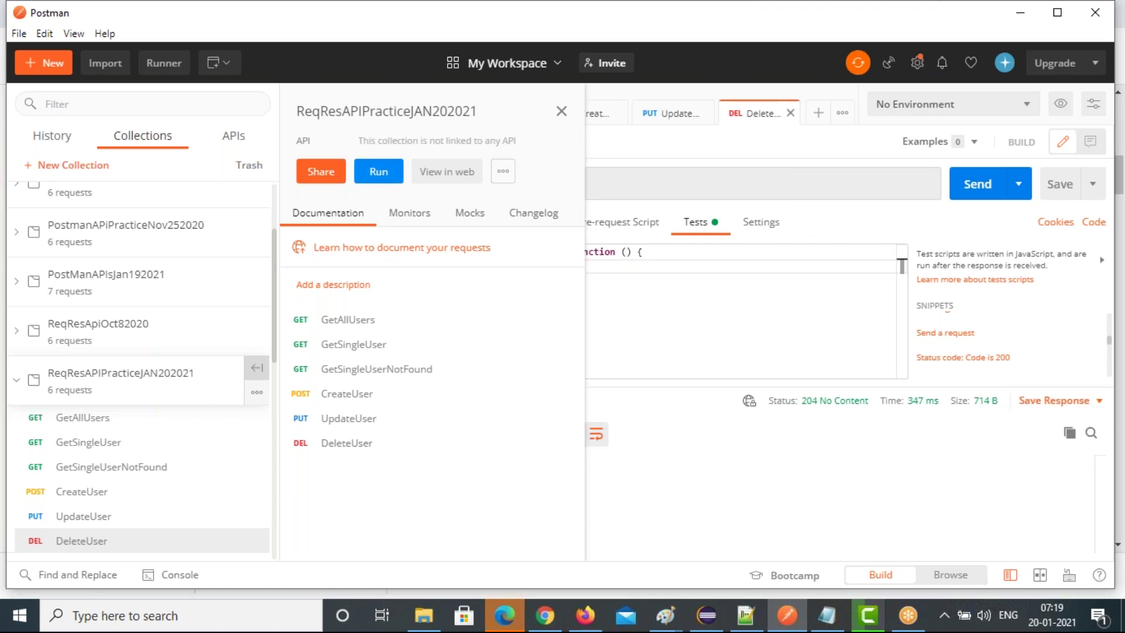
click(379, 171)
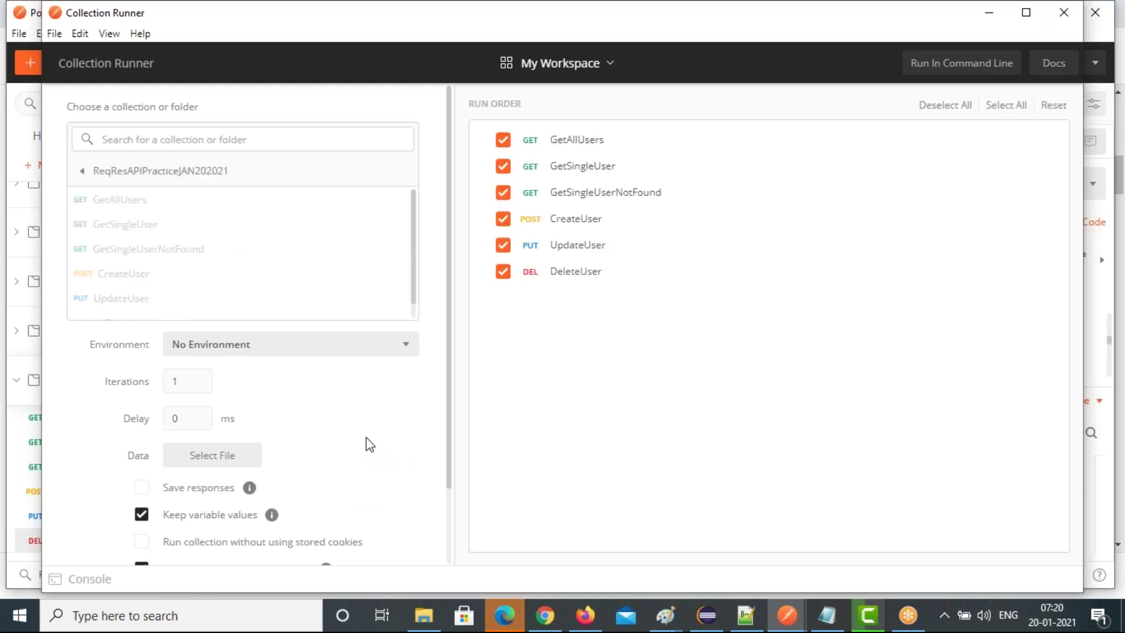
scroll(369, 443, down, 2)
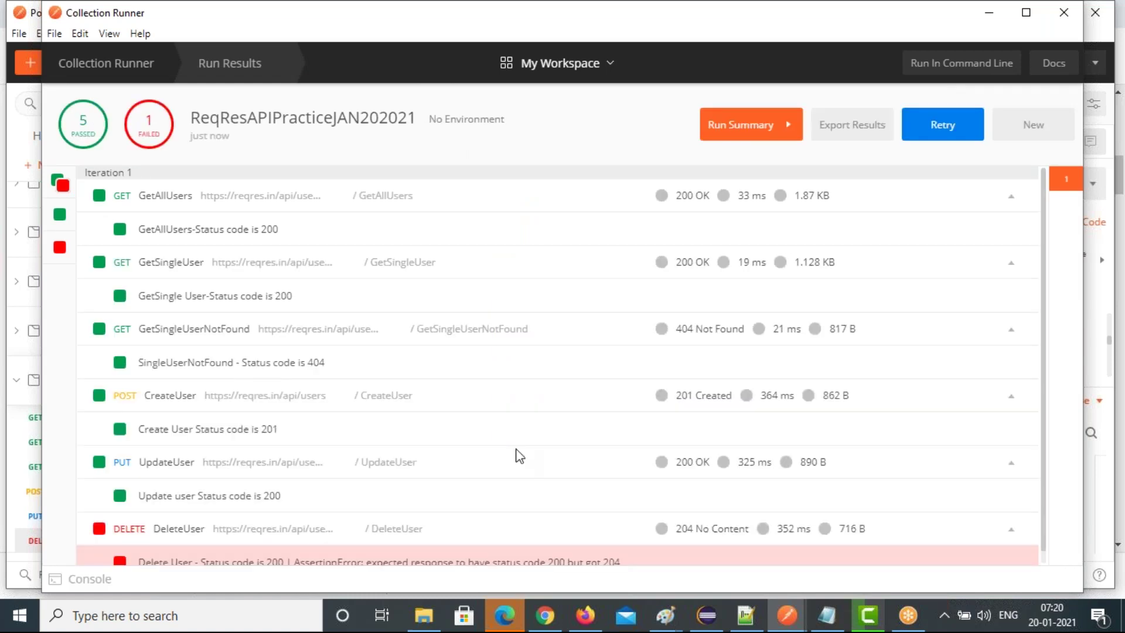
Check the DeleteUser test result of the collection run, and close the Collection Runner and the collection details.
scroll(520, 456, down, 1)
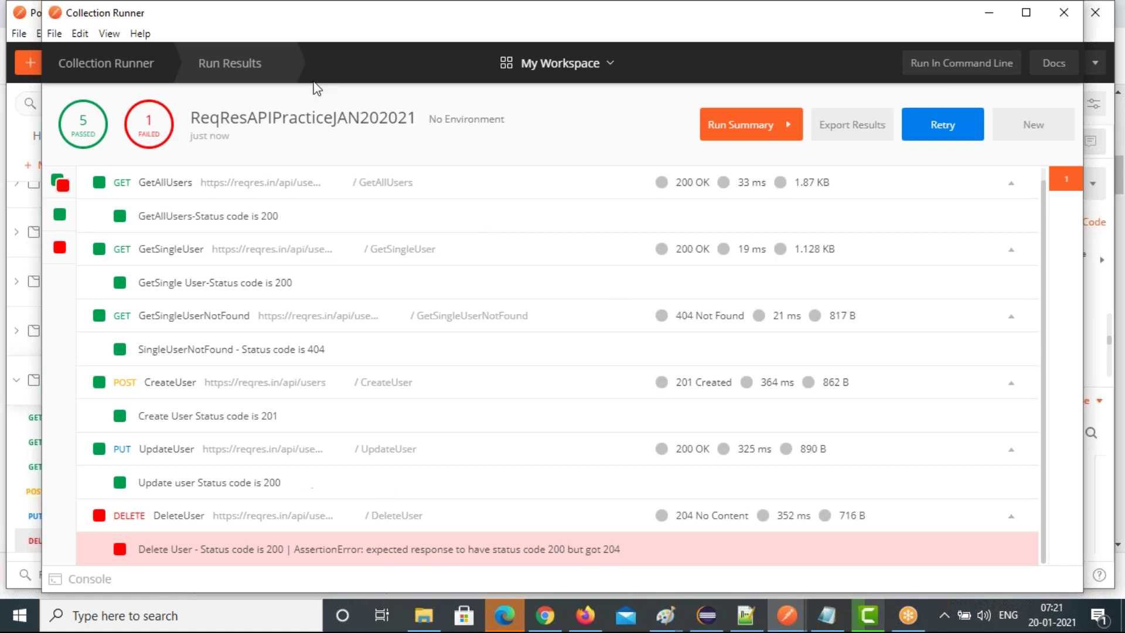
drag(260, 21, 261, 83)
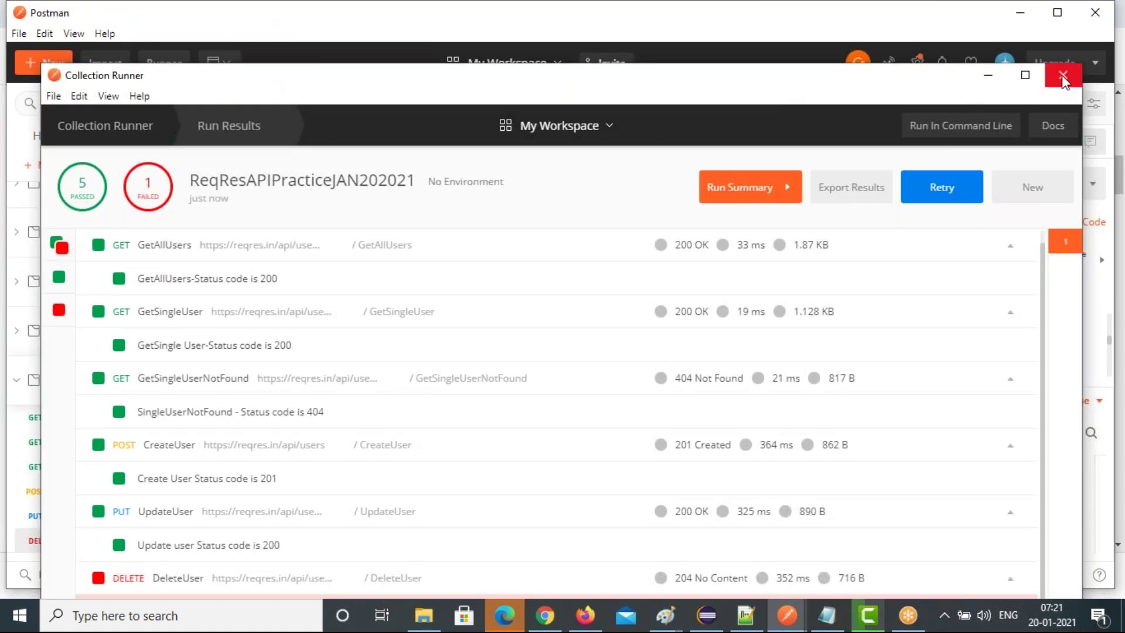
click(1064, 78)
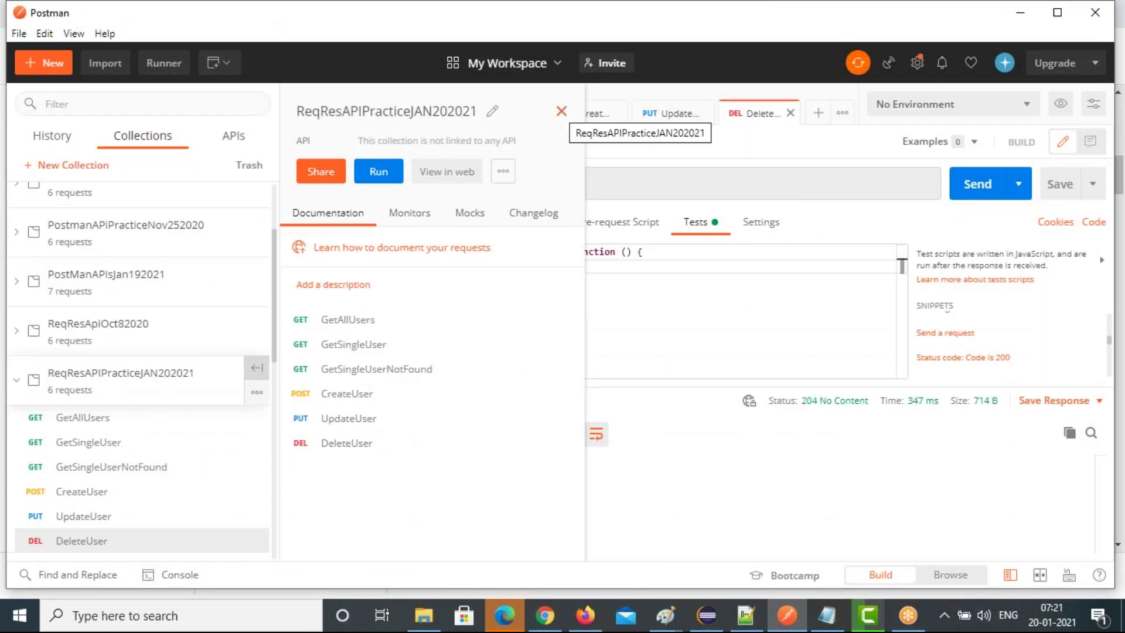
click(686, 311)
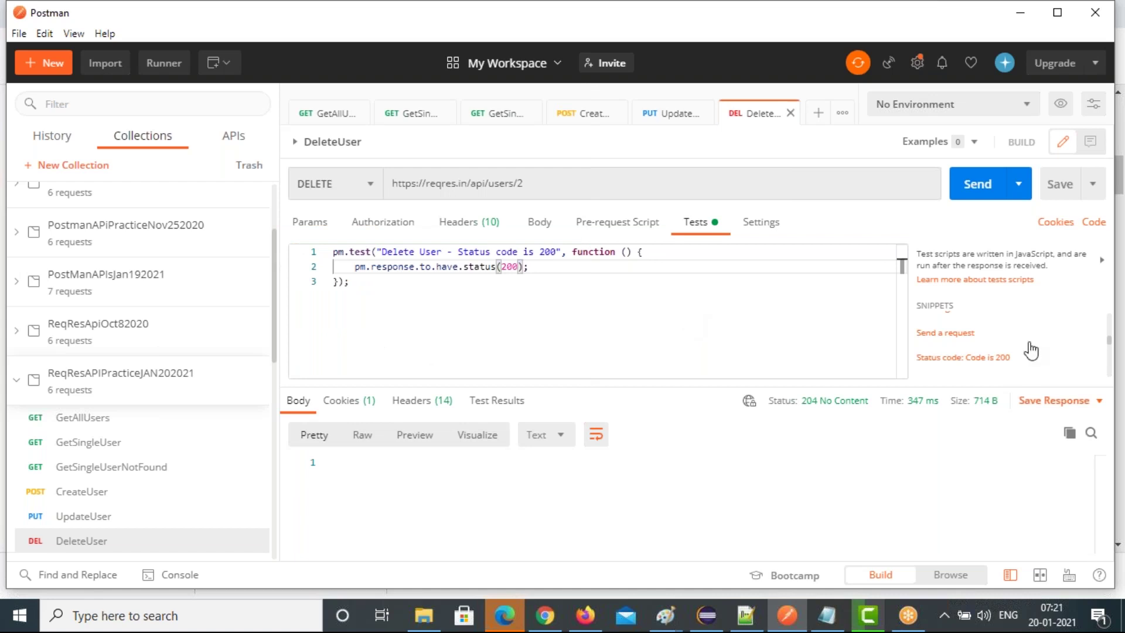
Insert the "Response body: Contains string" snippet into the DeleteUser test, and undo it together with the last change to the assertion.
scroll(1031, 350, down, 1)
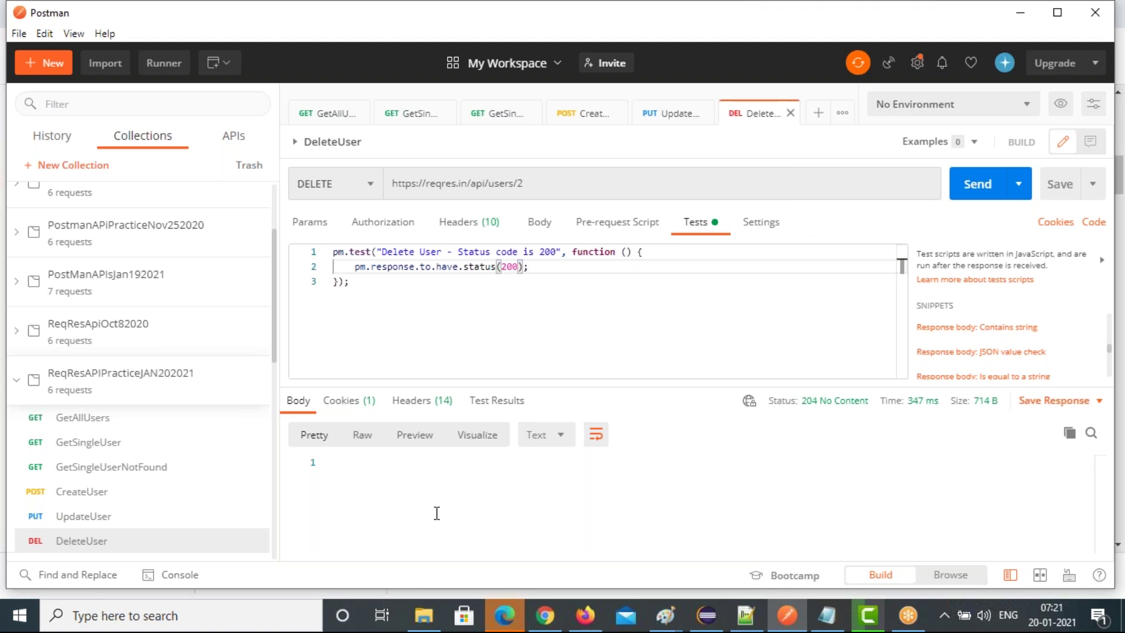
click(953, 334)
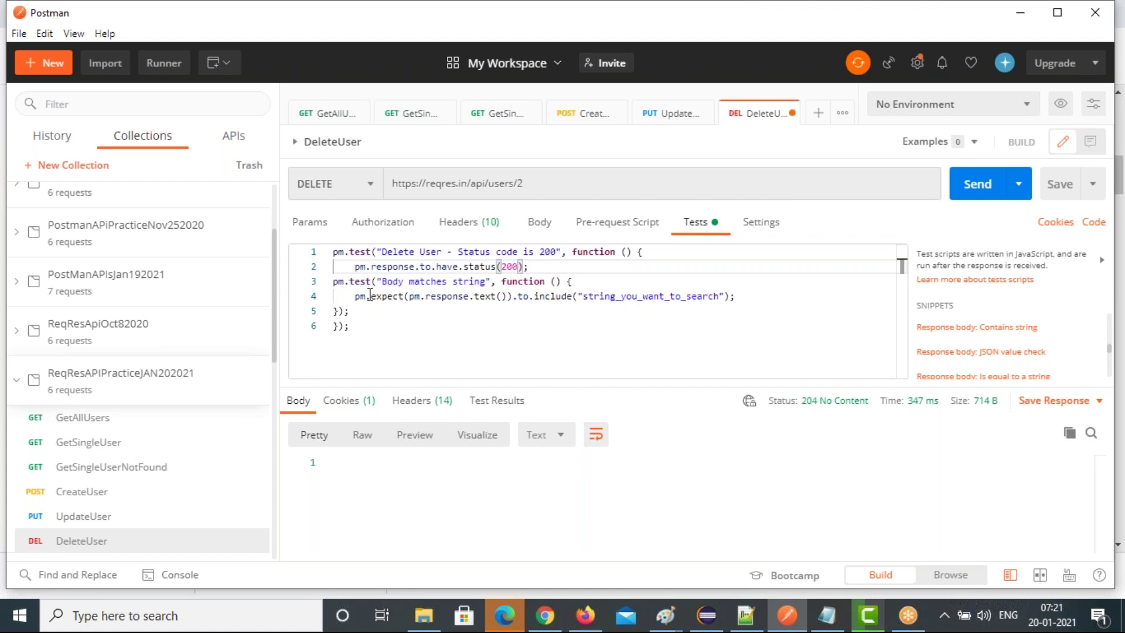
key(ctrl+z)
key(ctrl+z)
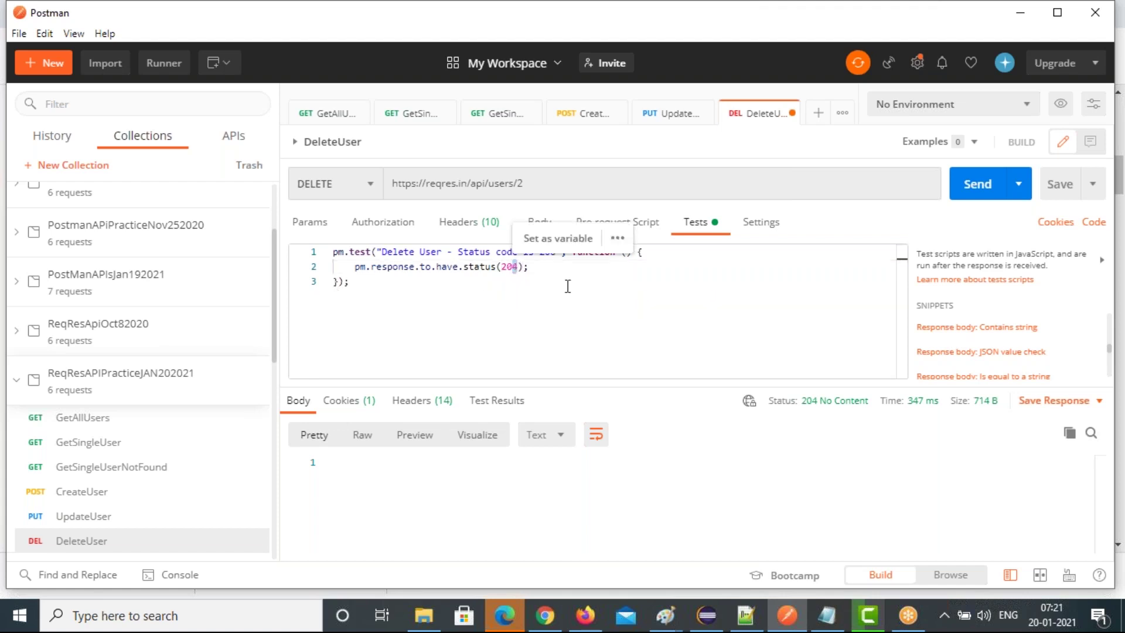
Add an empty line at the end of the DeleteUser test script and open the GetAllUsers request.
click(567, 286)
key(Return)
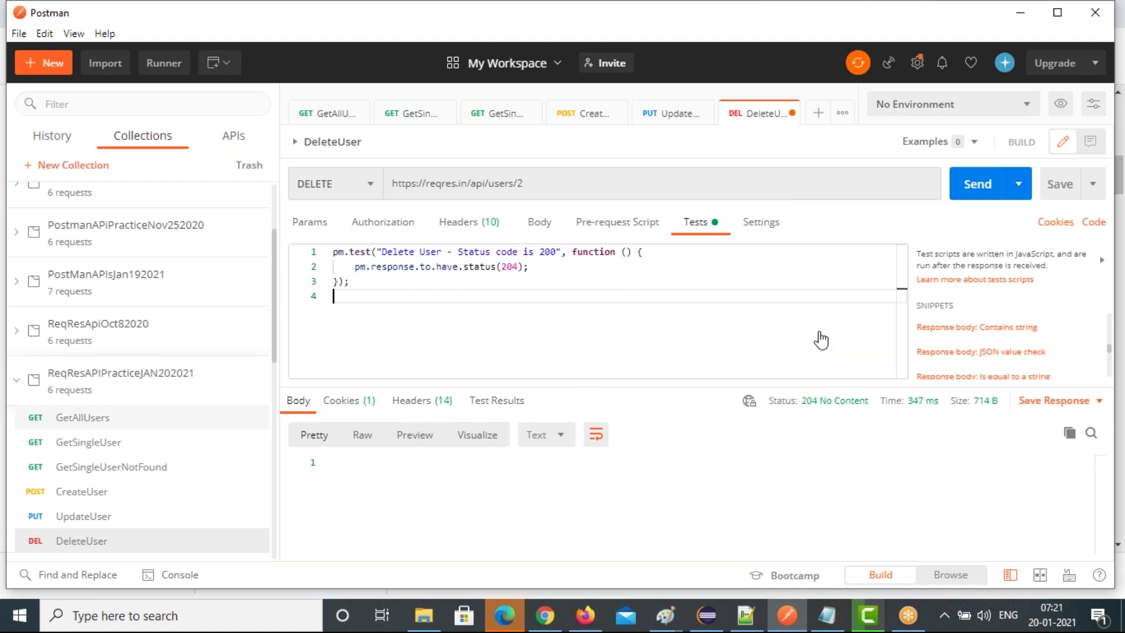
key(ctrl+Tab)
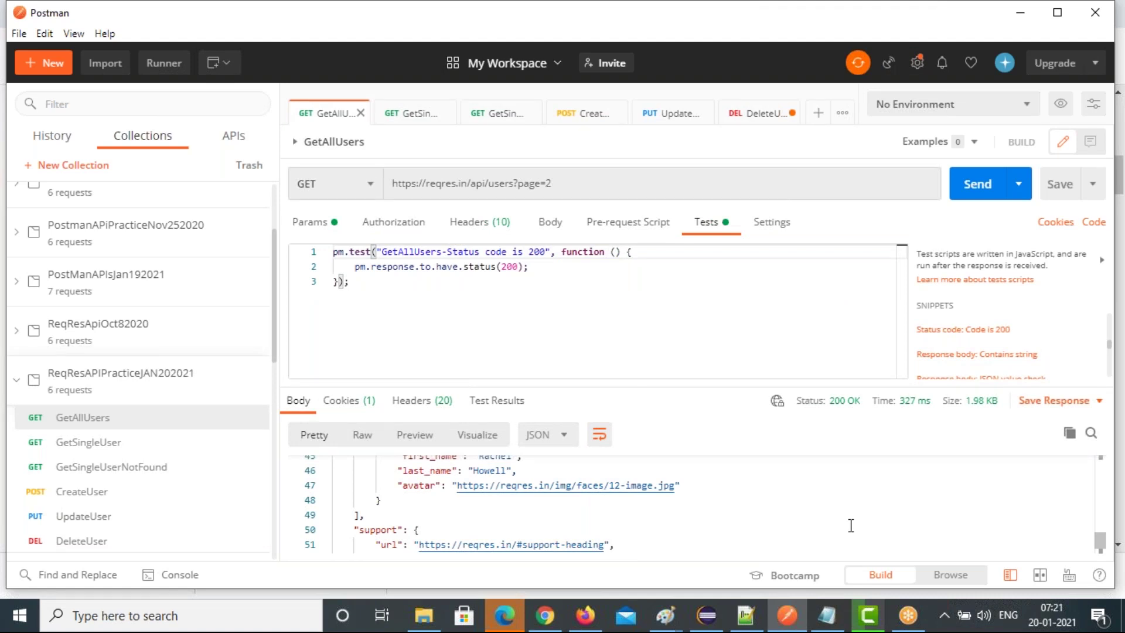
Switch to Chrome and go through the REST Assured automation blog page to the "What is Rest Assured?" section.
click(545, 617)
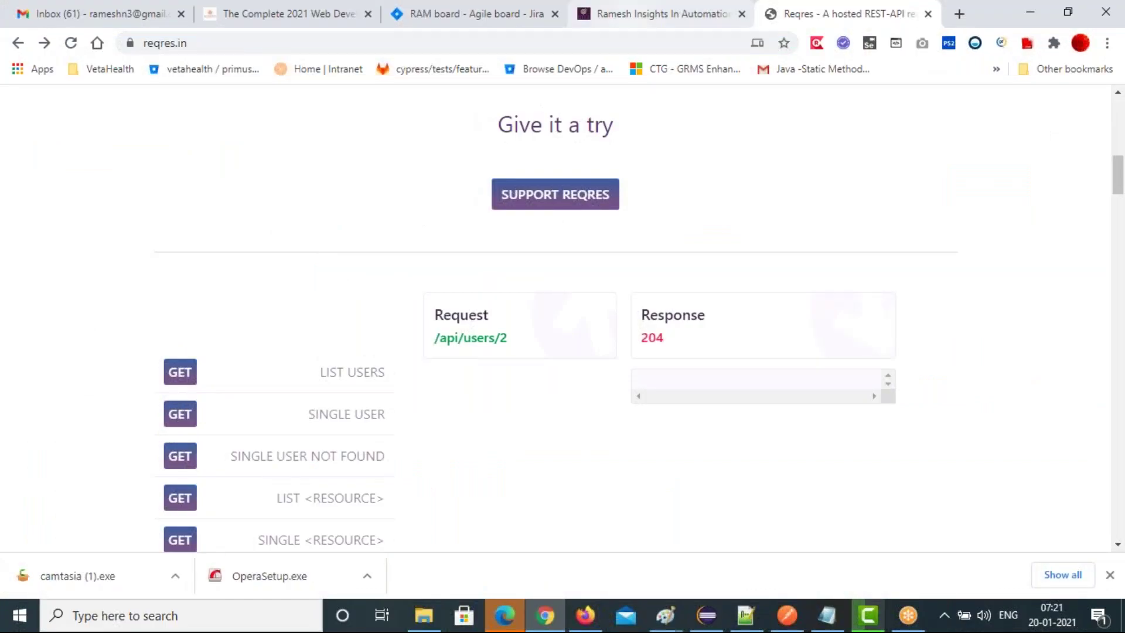
key(ctrl+shift+Tab)
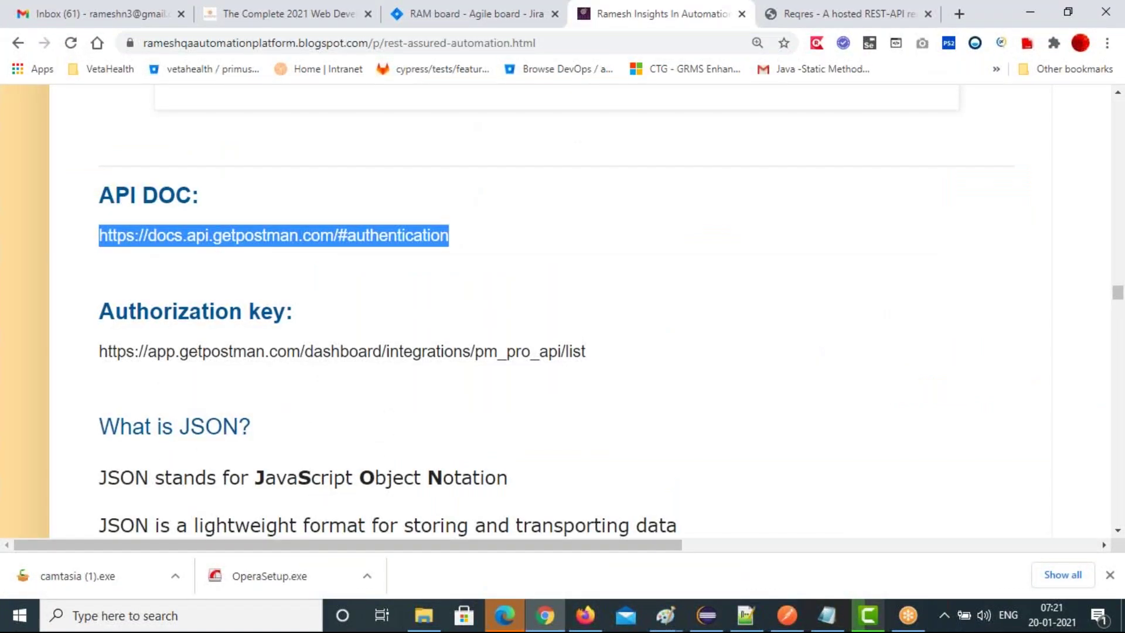
scroll(549, 311, down, 10)
scroll(558, 311, down, 10)
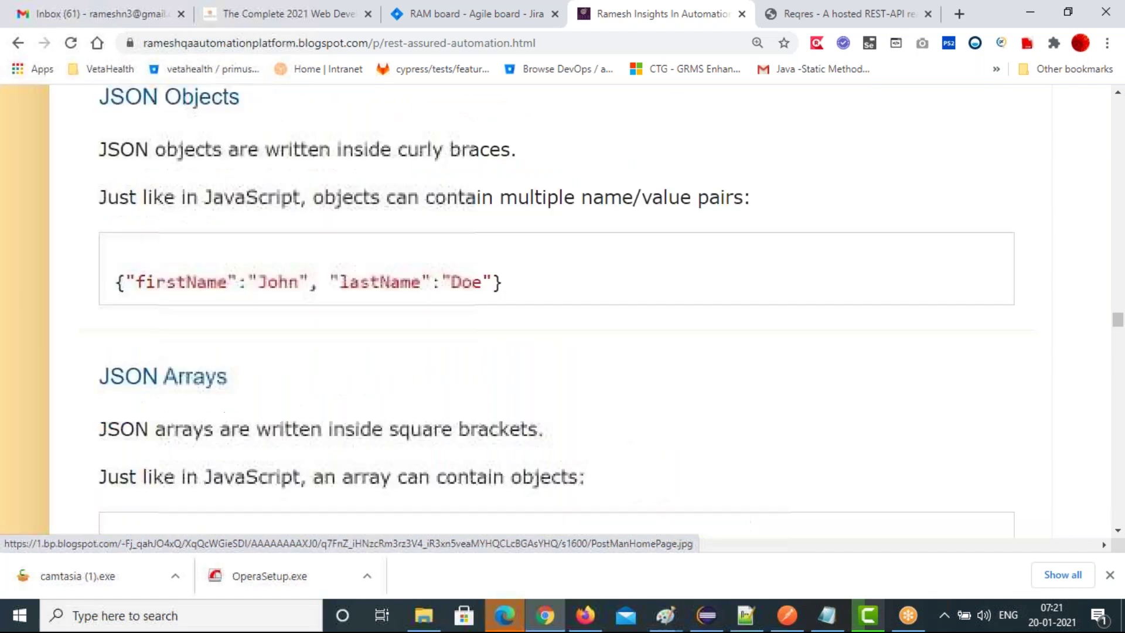
scroll(557, 310, down, 5)
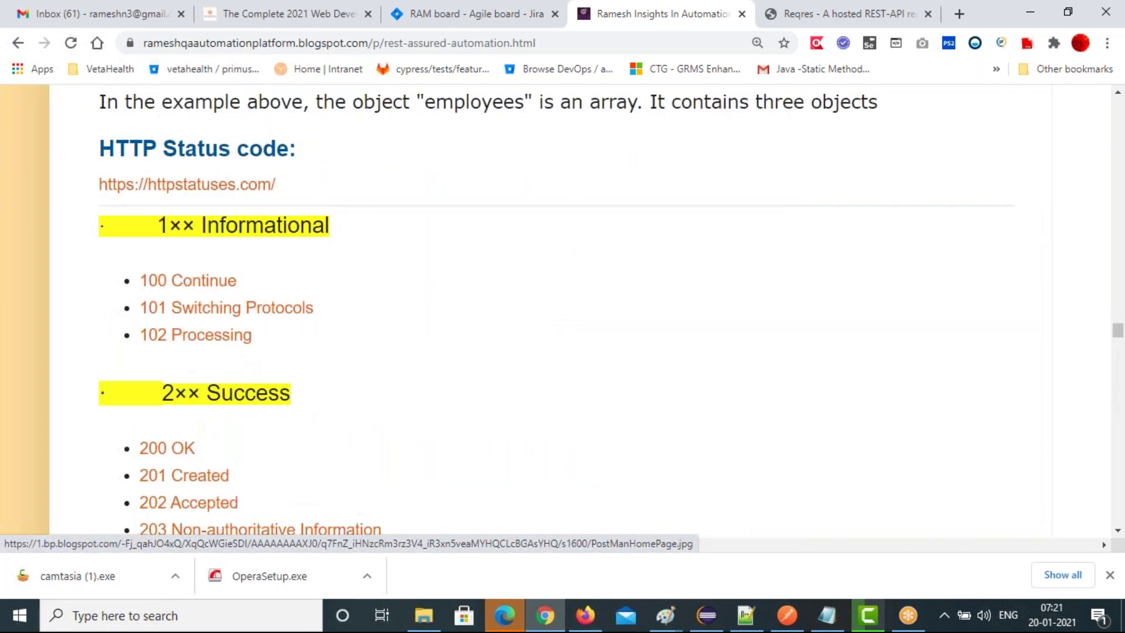
scroll(557, 310, down, 15)
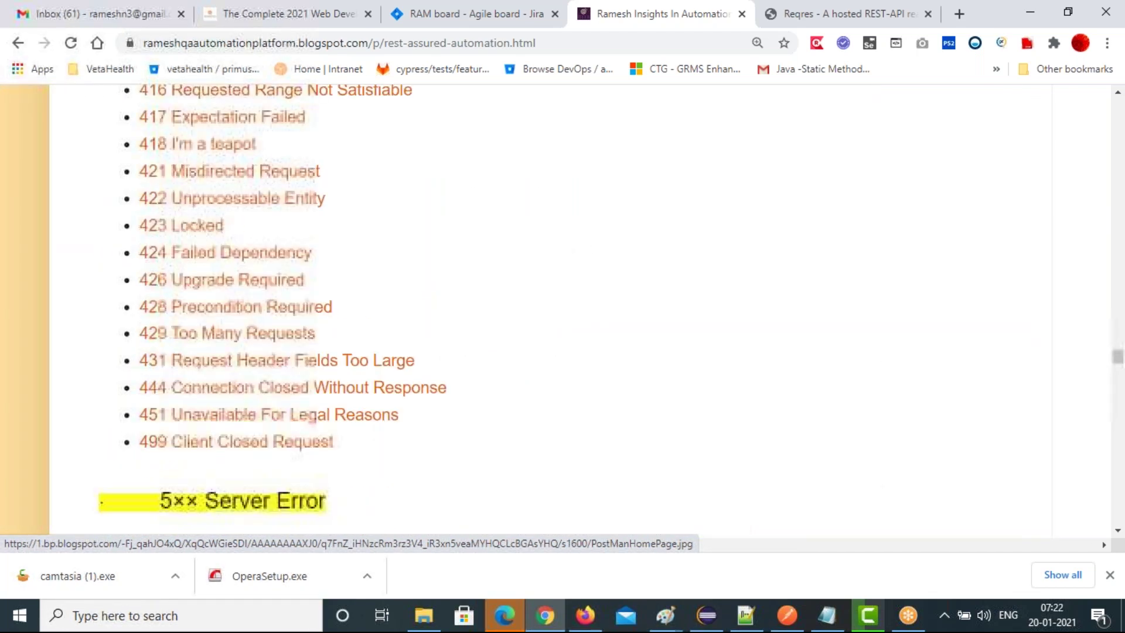
scroll(294, 326, down, 10)
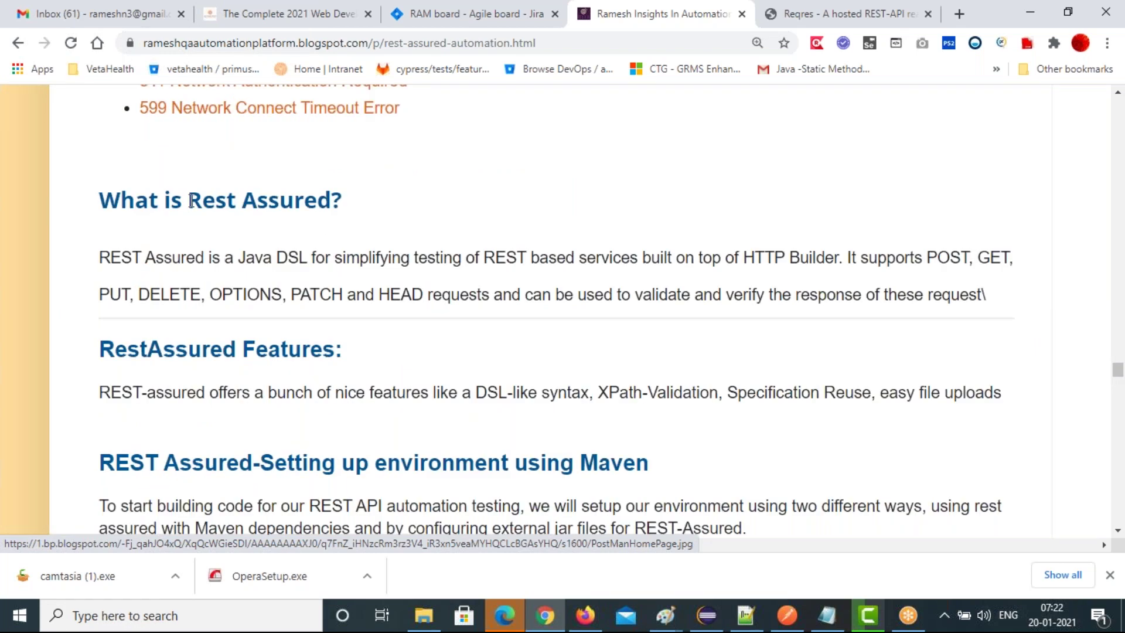
Read the "What is Rest Assured?" and "RestAssured Features" sections and the start of the Maven environment setup.
drag(192, 203, 369, 206)
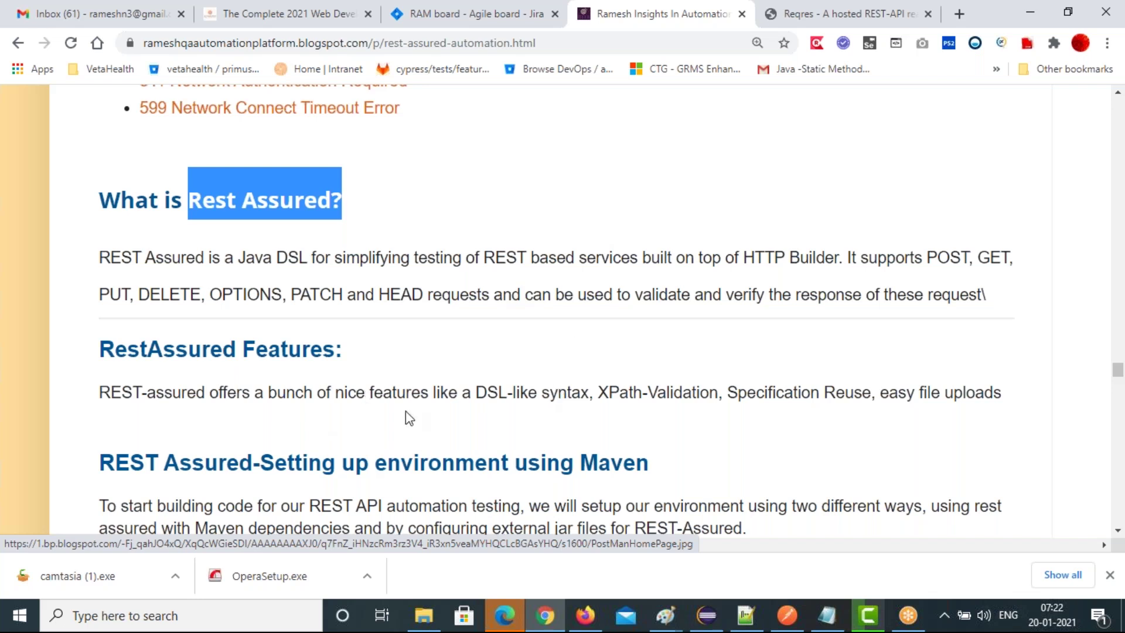
drag(474, 392, 994, 392)
click(838, 392)
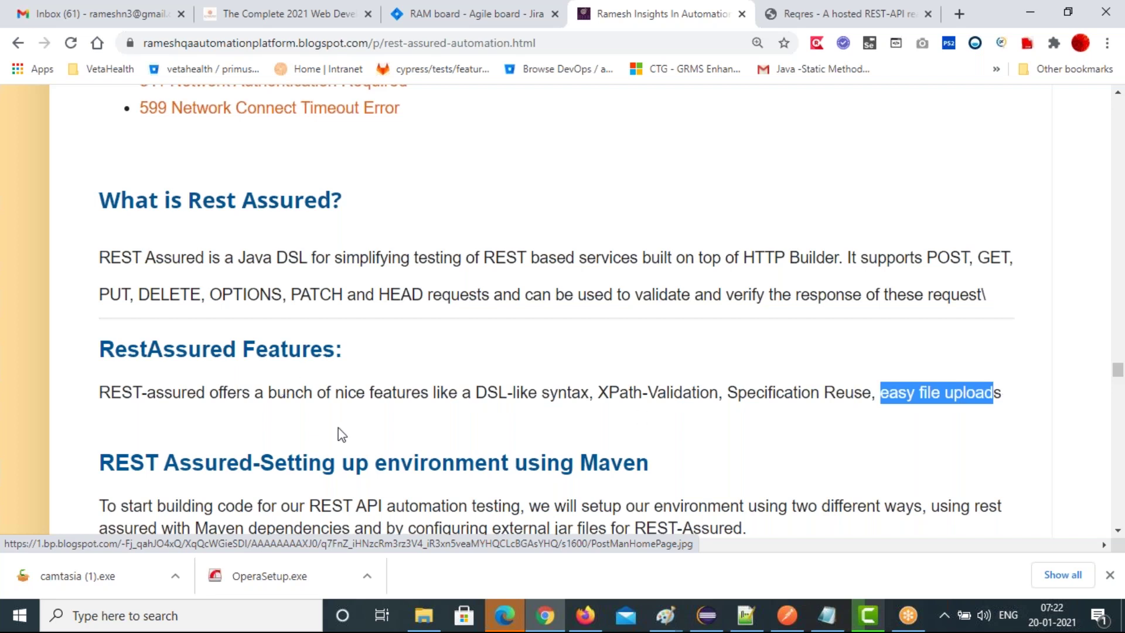
scroll(341, 435, down, 5)
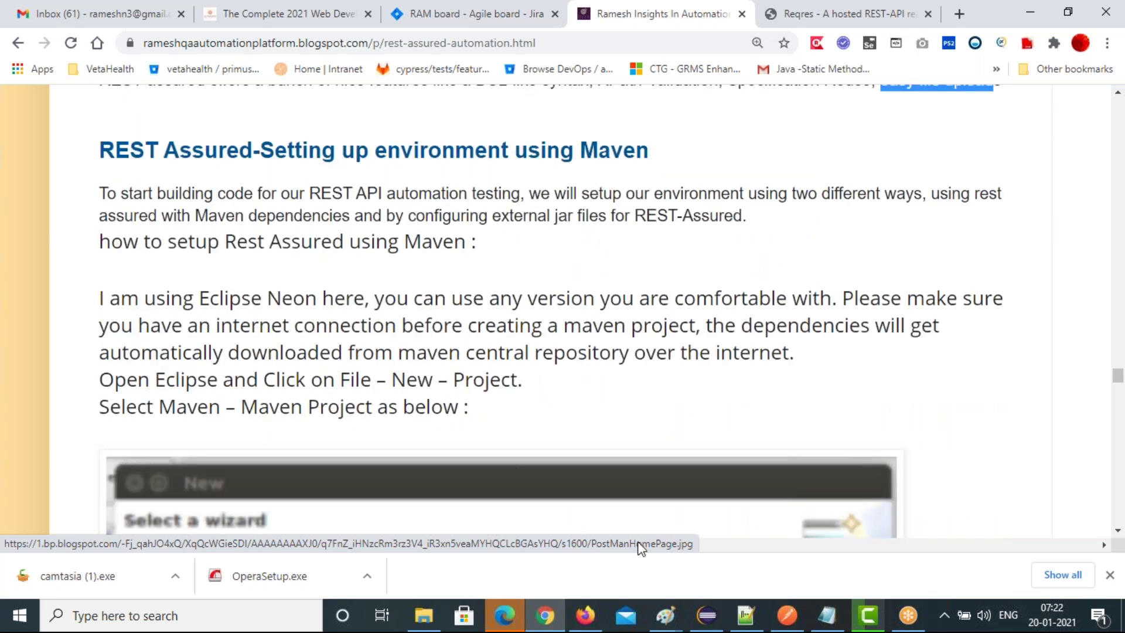
Switch to Firefox and open the RESTClient extension.
click(706, 616)
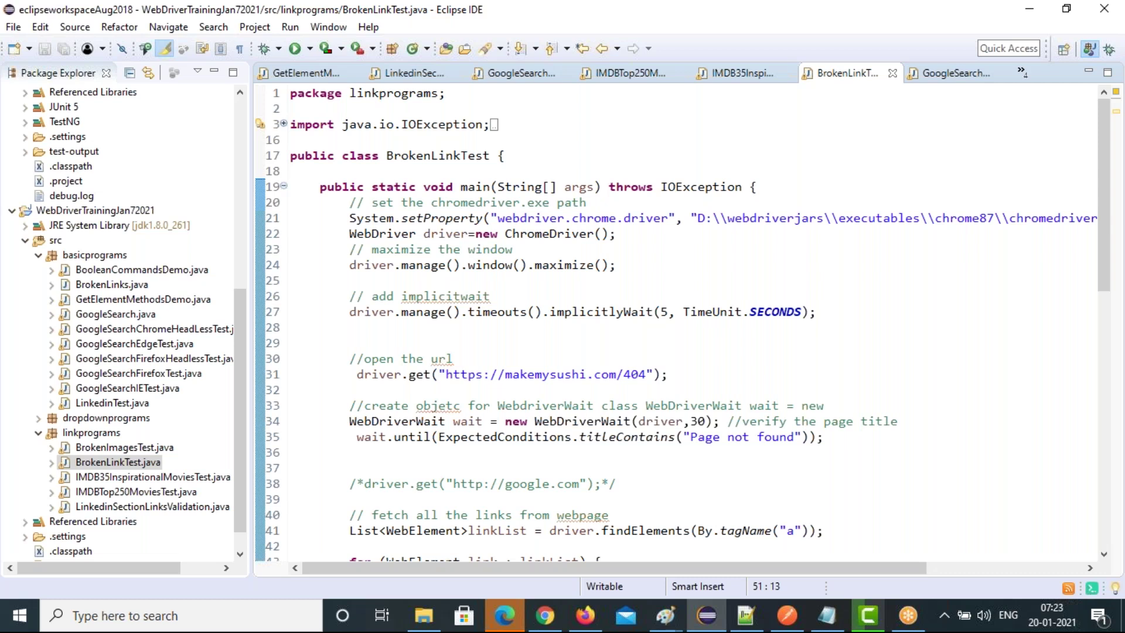
click(586, 616)
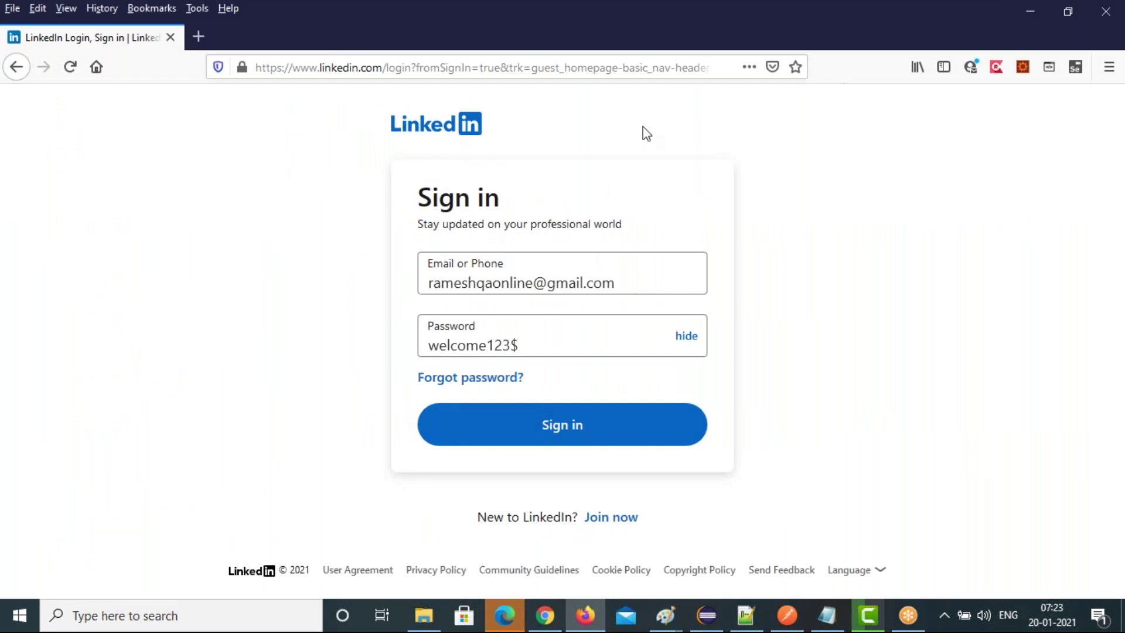
click(1023, 68)
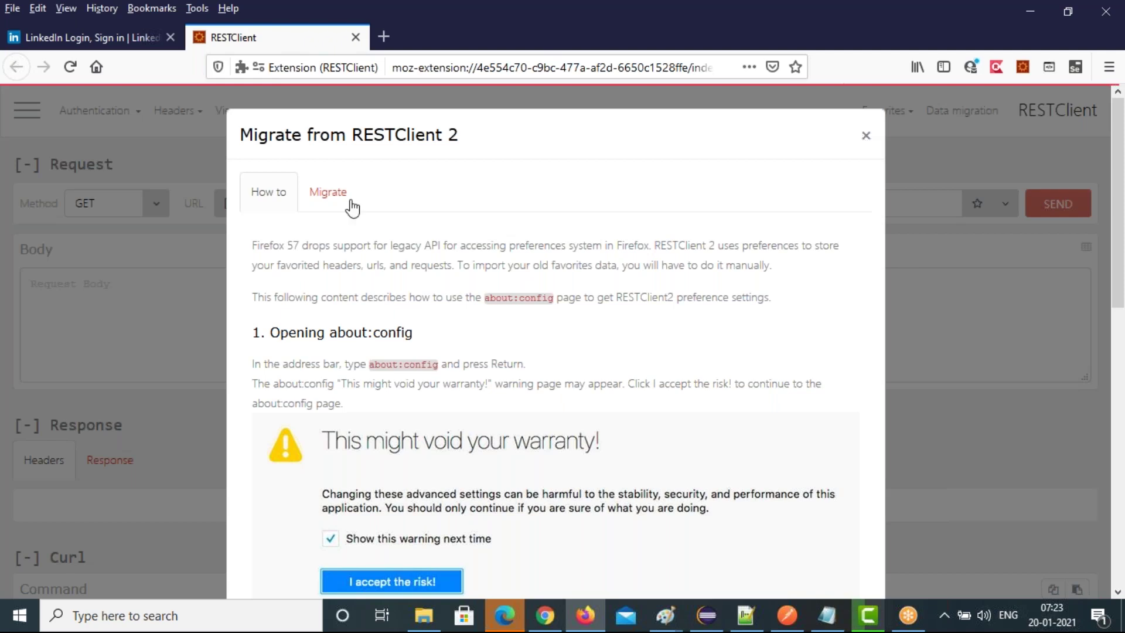
Try to run the migration from RESTClient 2 with empty favorites fields, and close the migration dialog.
click(329, 196)
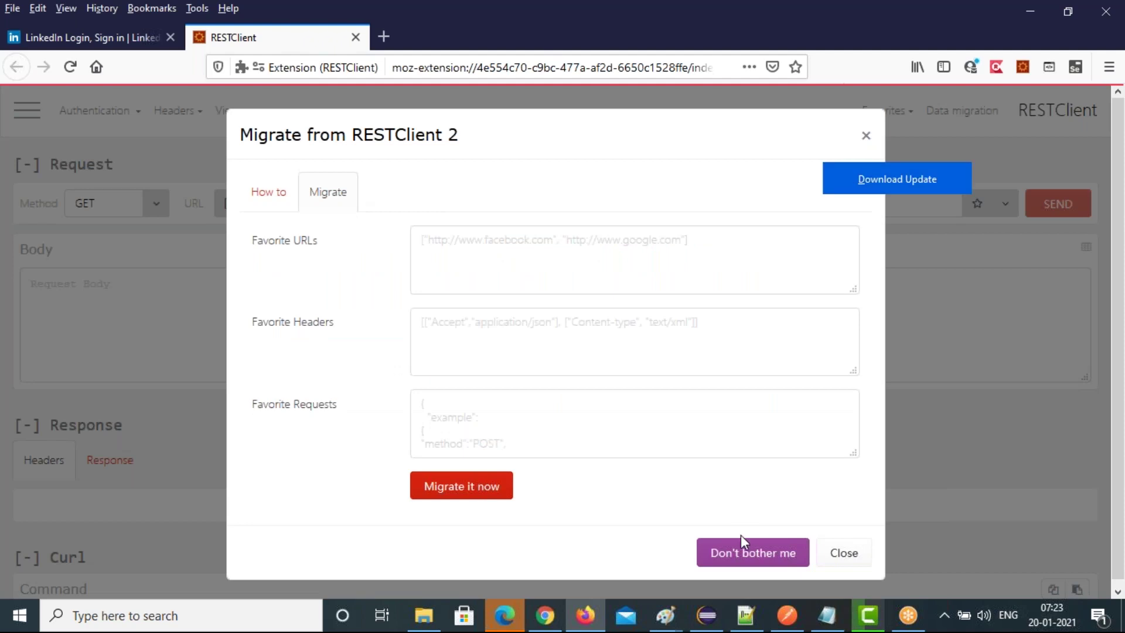
click(468, 495)
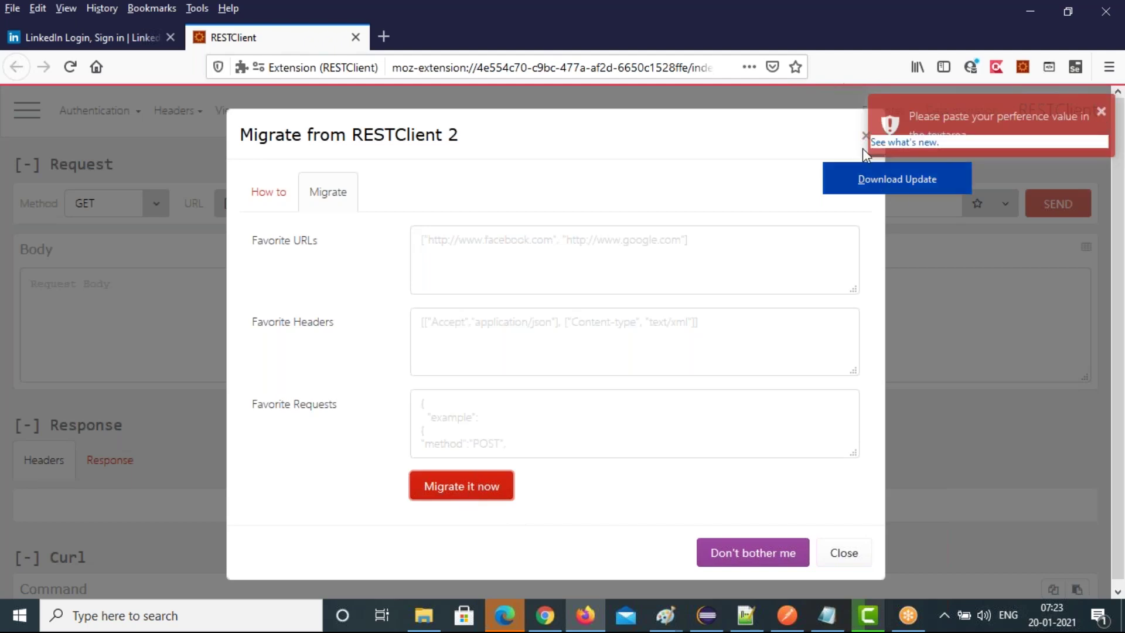
click(1103, 116)
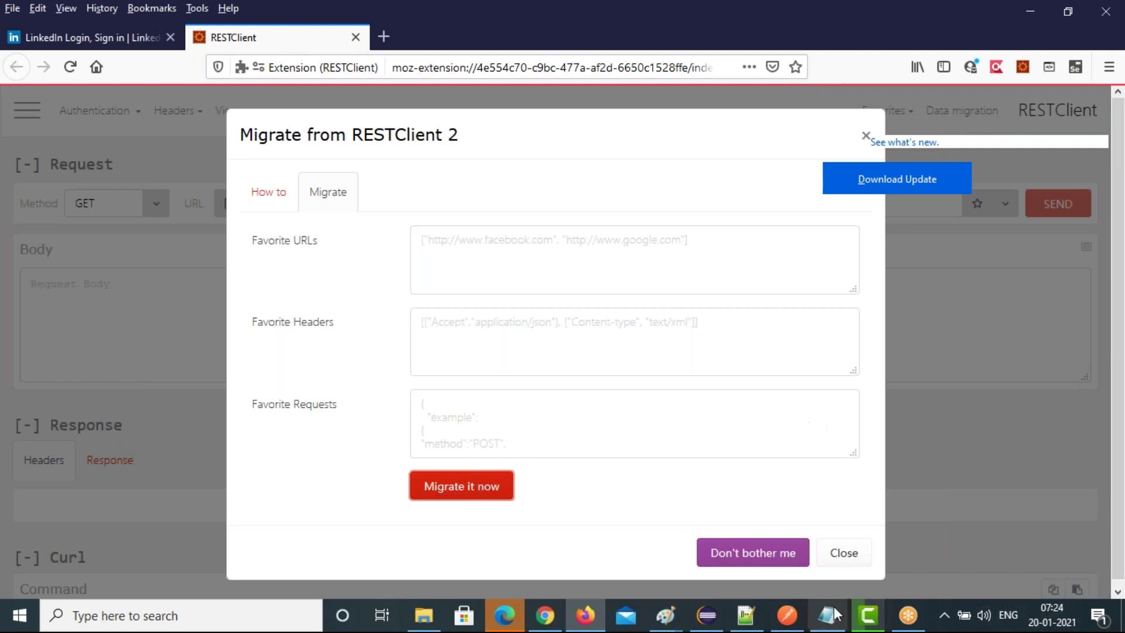
click(843, 557)
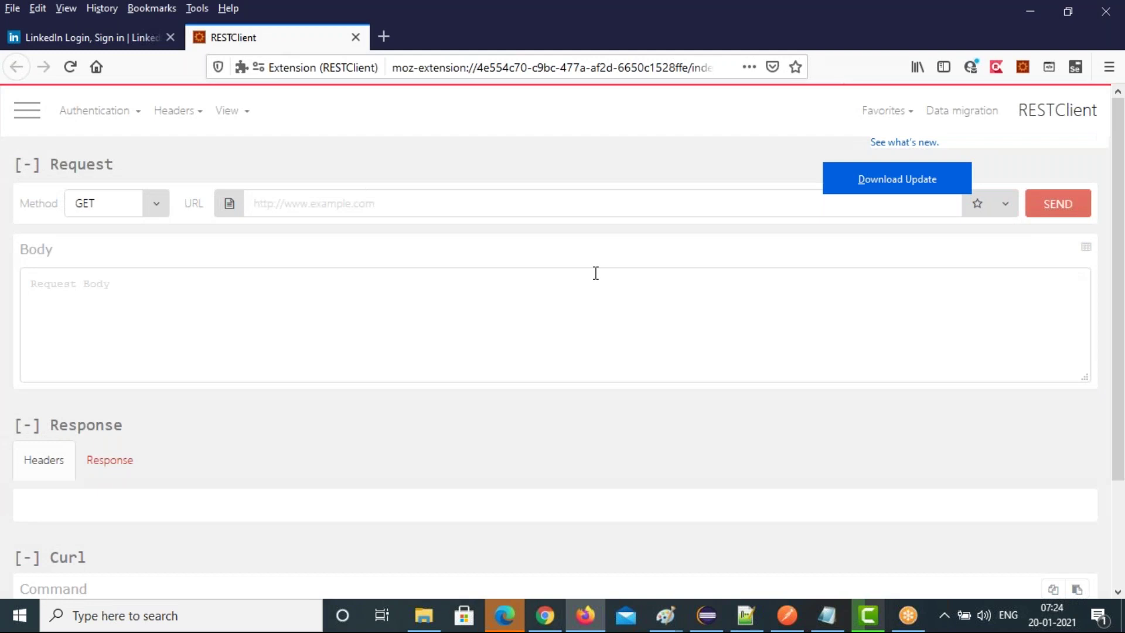
Examine the Request, Body, Response and Curl sections of RESTClient, and postpone the Firefox update.
mouse_move(1033, 150)
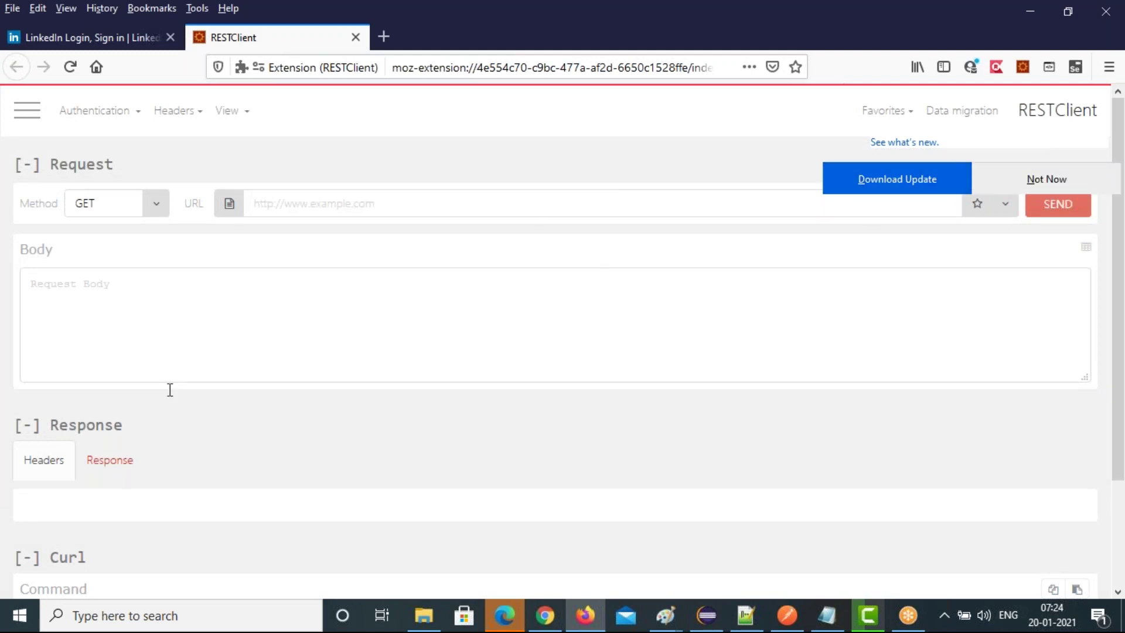
click(281, 206)
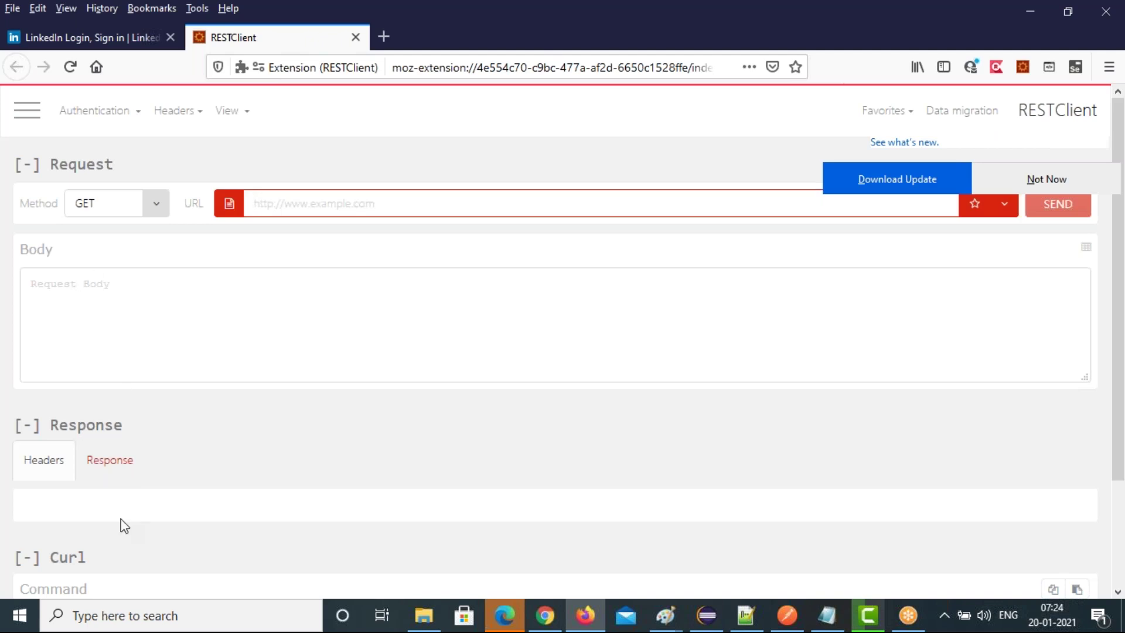
scroll(139, 515, down, 3)
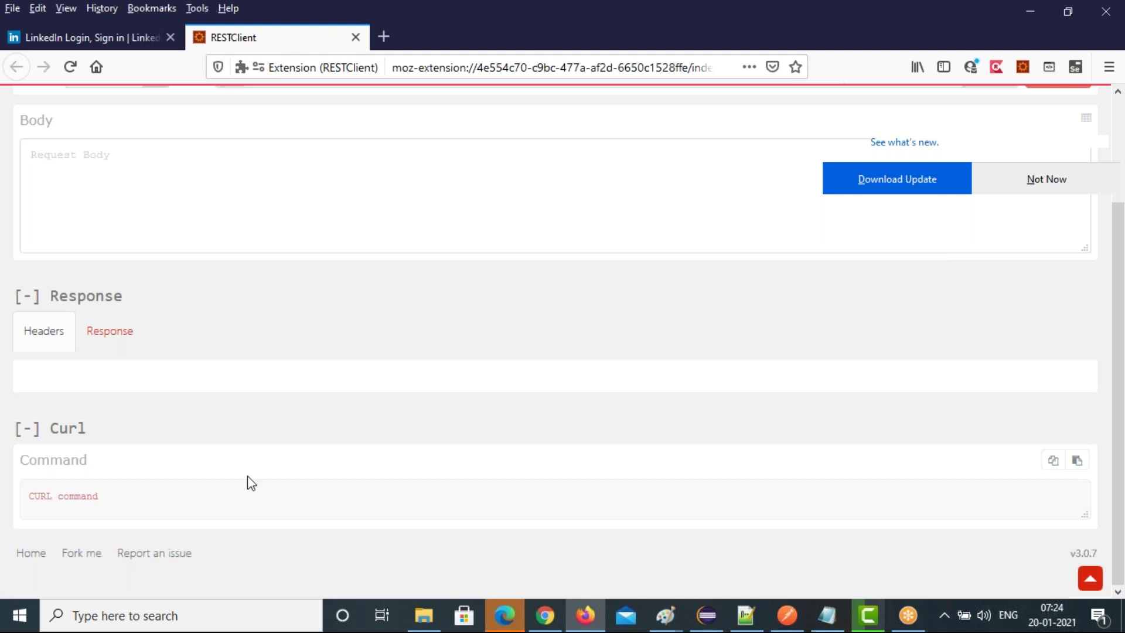
scroll(251, 482, up, 3)
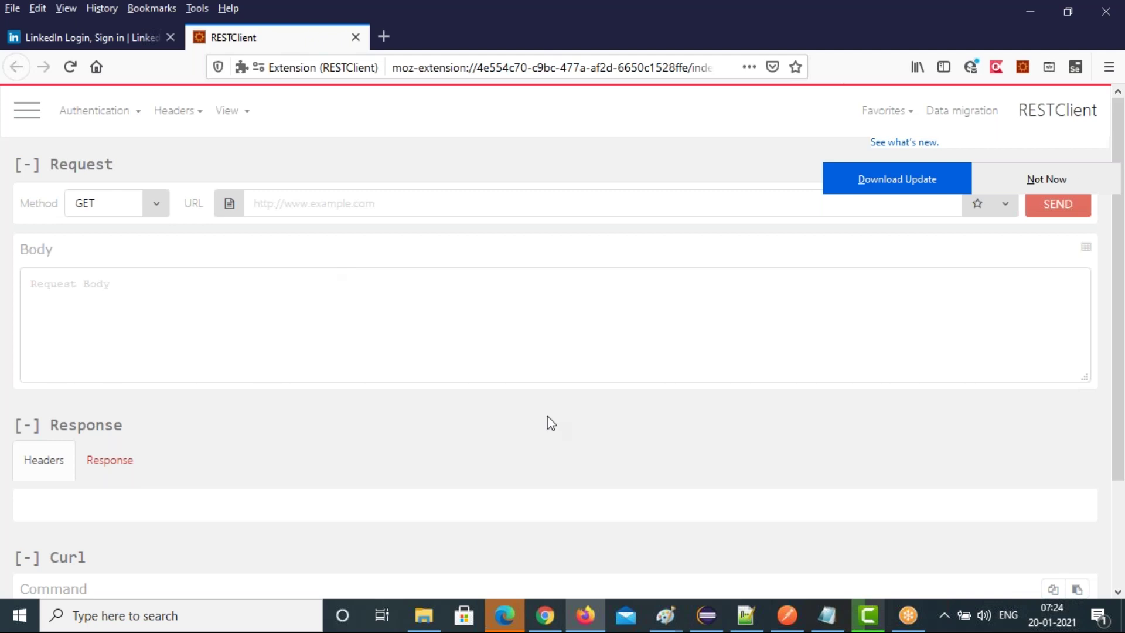
click(1065, 173)
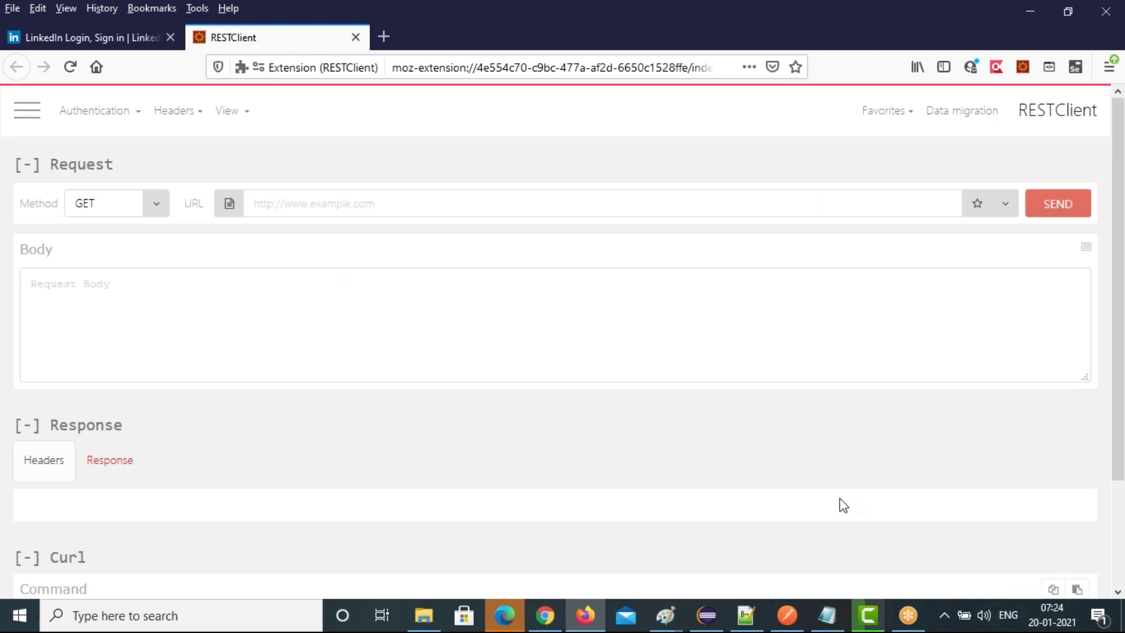
Switch to Eclipse and collapse the WebdriverTrainingDec72020 and WebDriverTrainingJan72021 projects in the project tree.
click(707, 615)
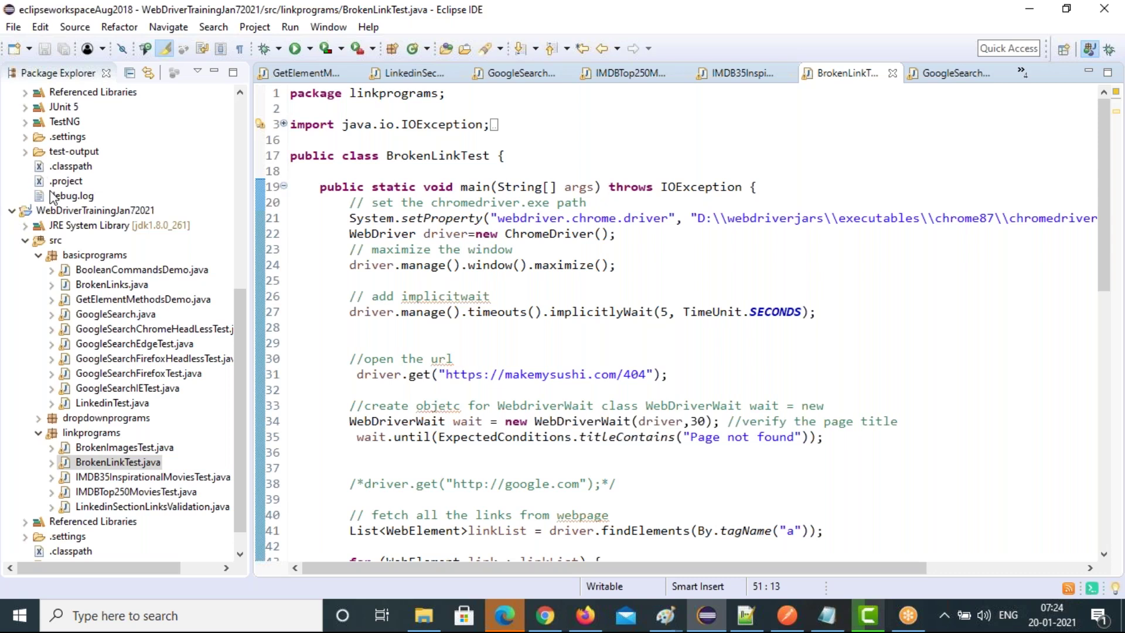
scroll(55, 284, up, 8)
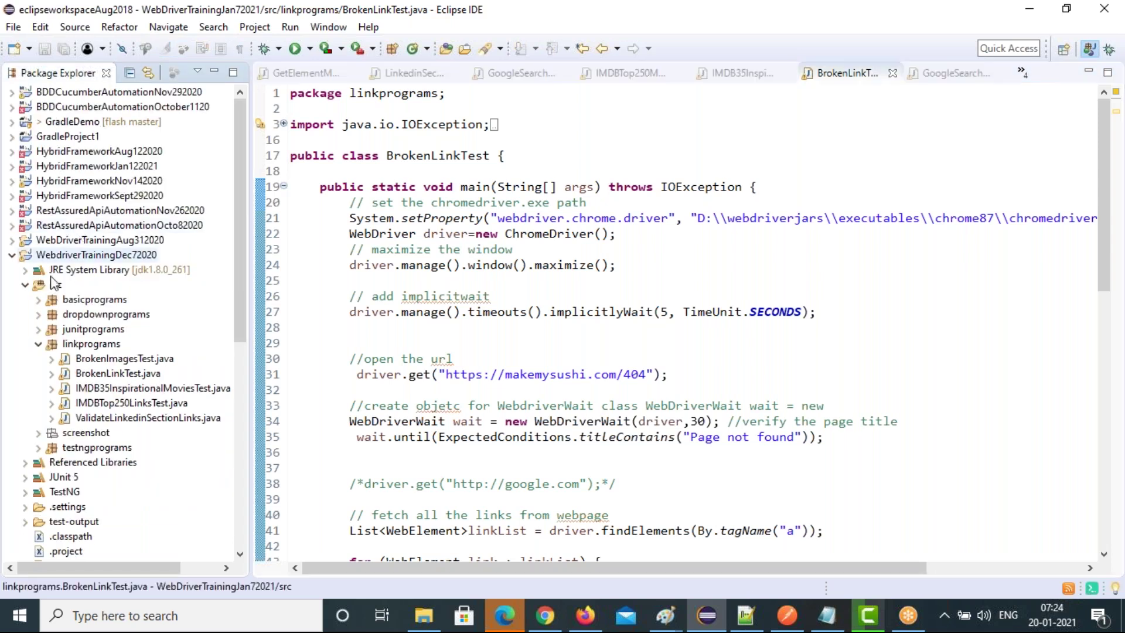
click(14, 256)
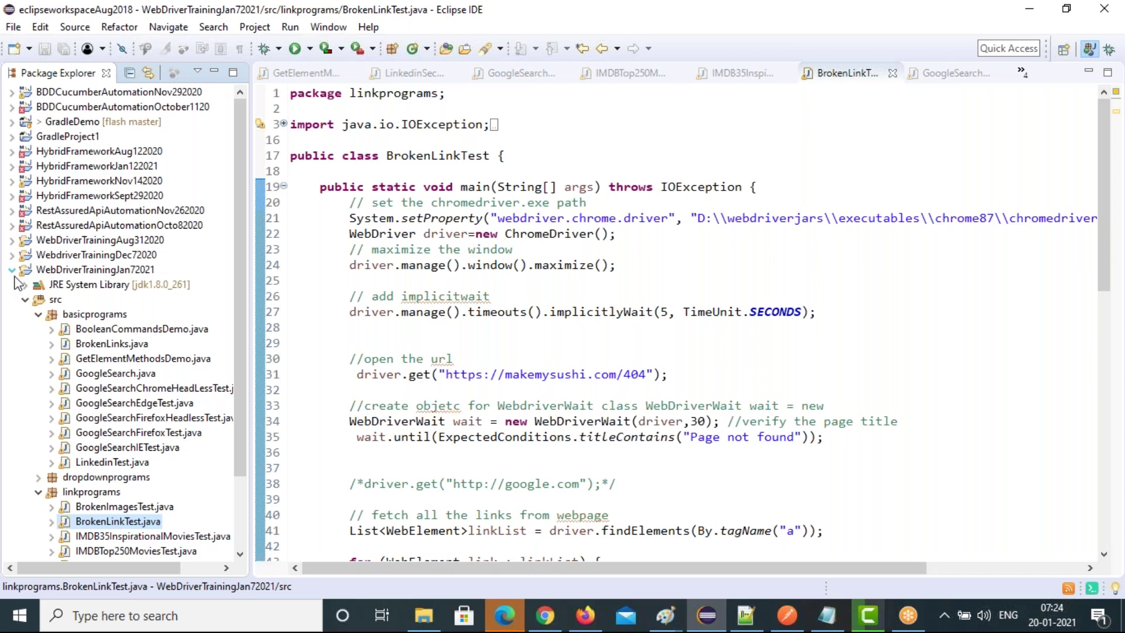
scroll(46, 423, down, 2)
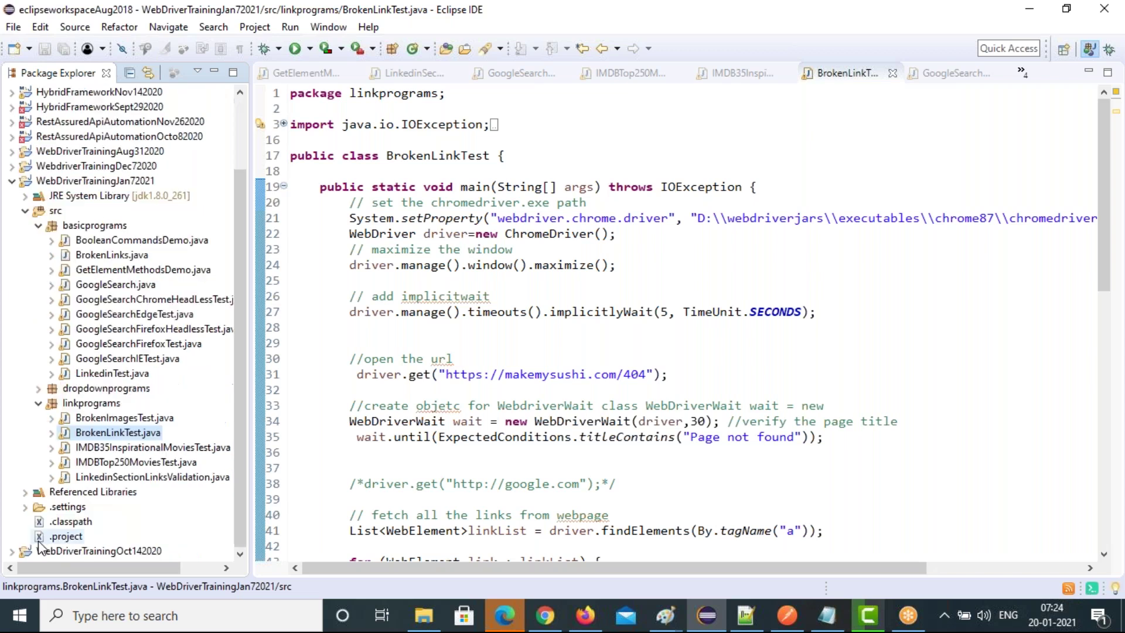
click(13, 183)
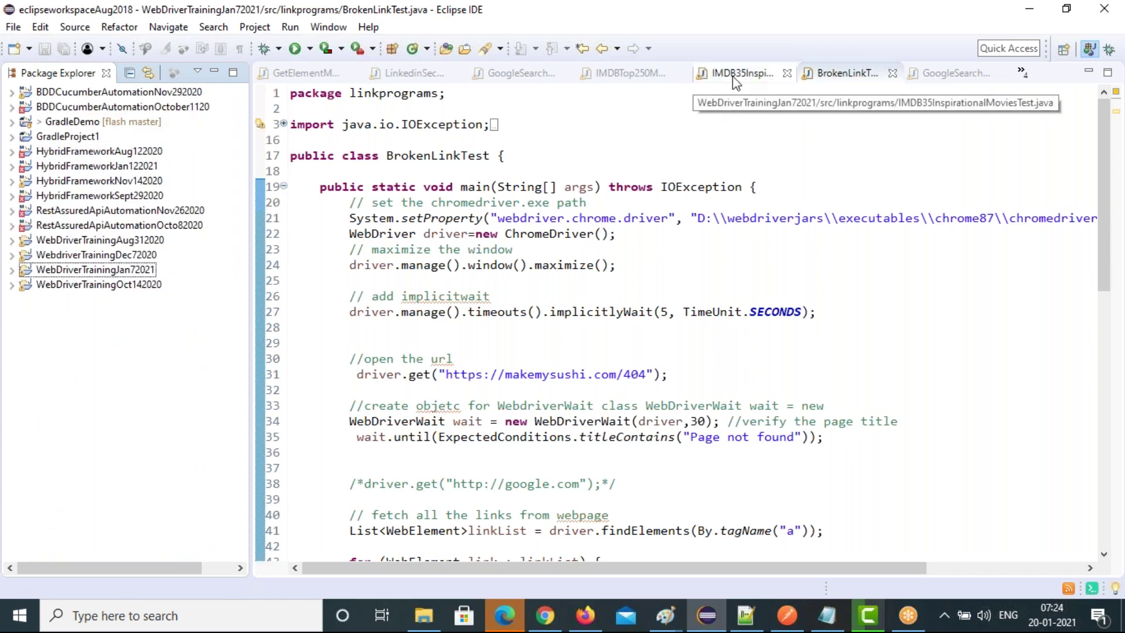
Start a new Maven project, set as a simple project that skips archetype selection, in the default workspace location.
click(13, 30)
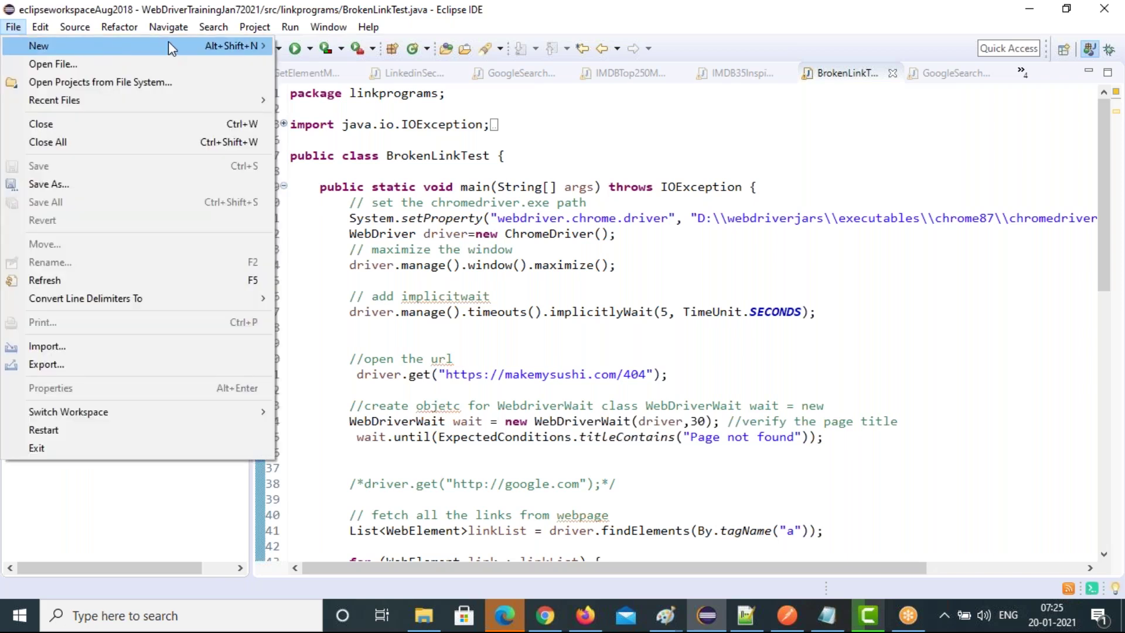
mouse_move(167, 45)
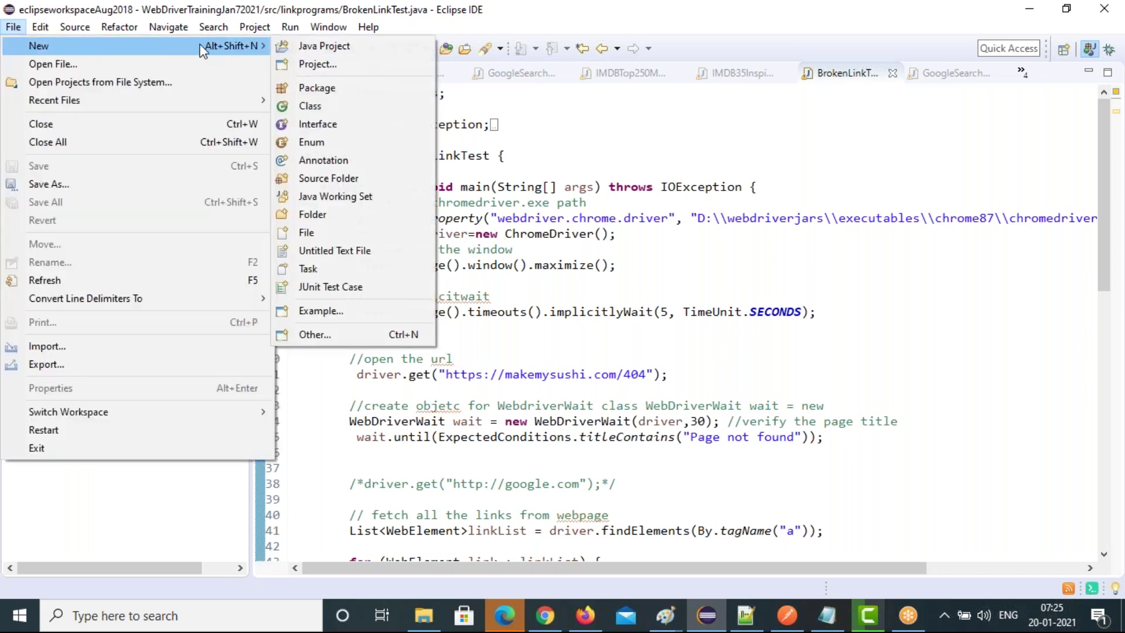
click(334, 69)
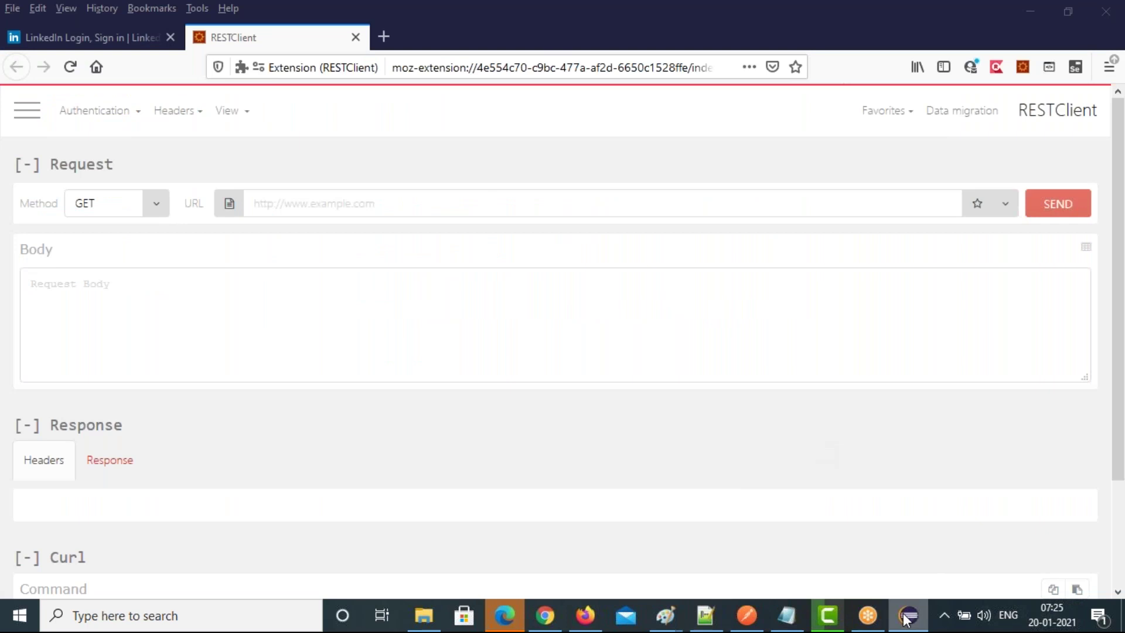
mouse_move(907, 619)
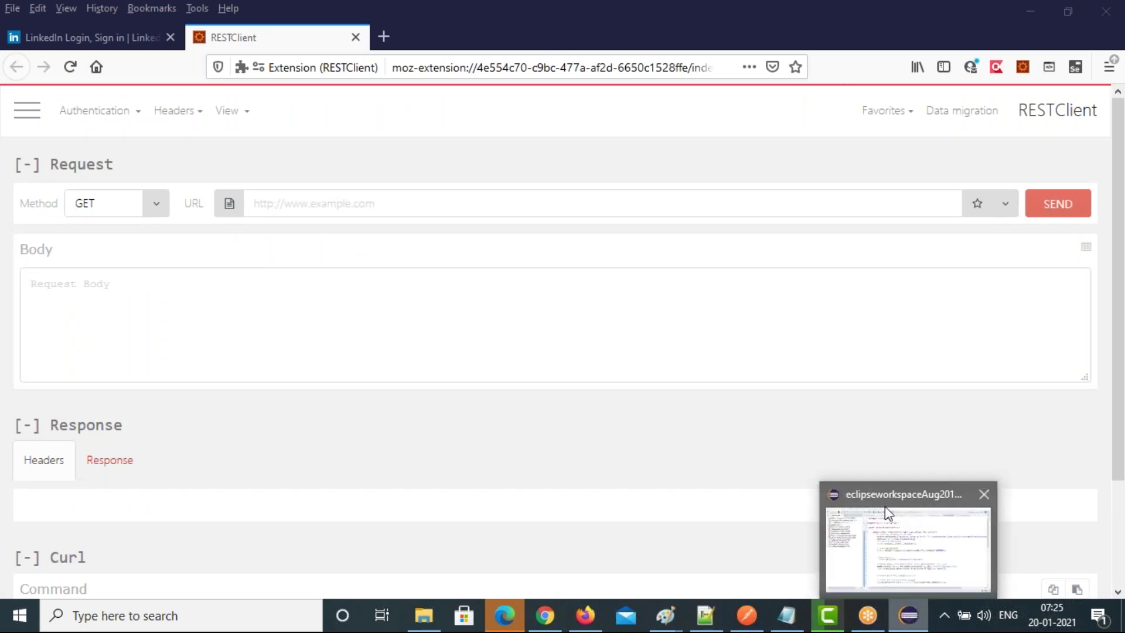
click(885, 506)
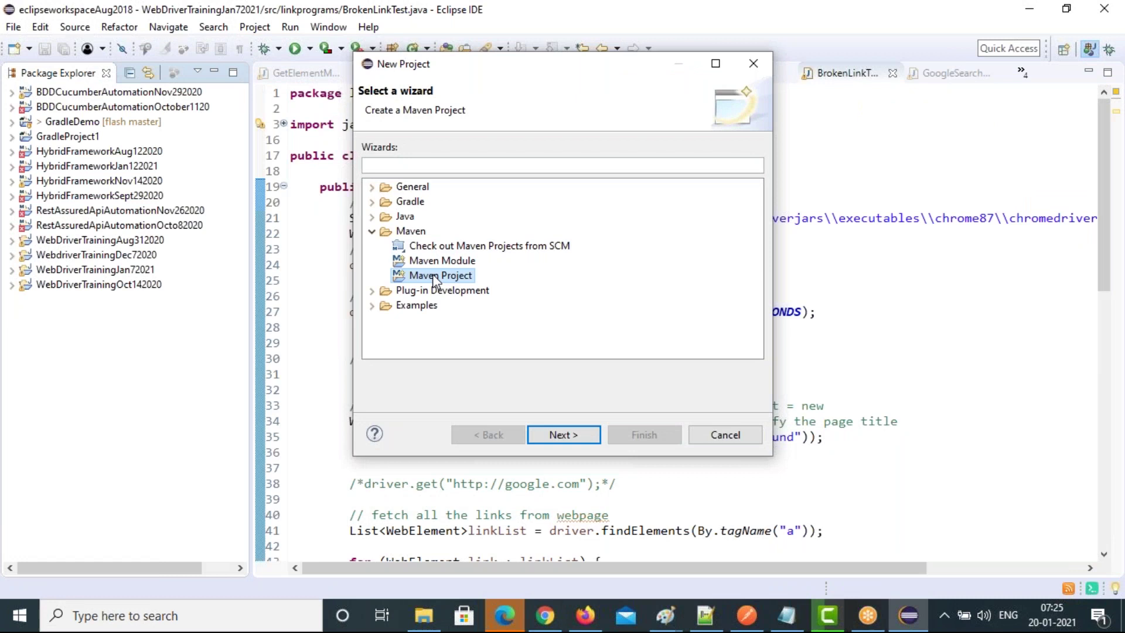
click(560, 437)
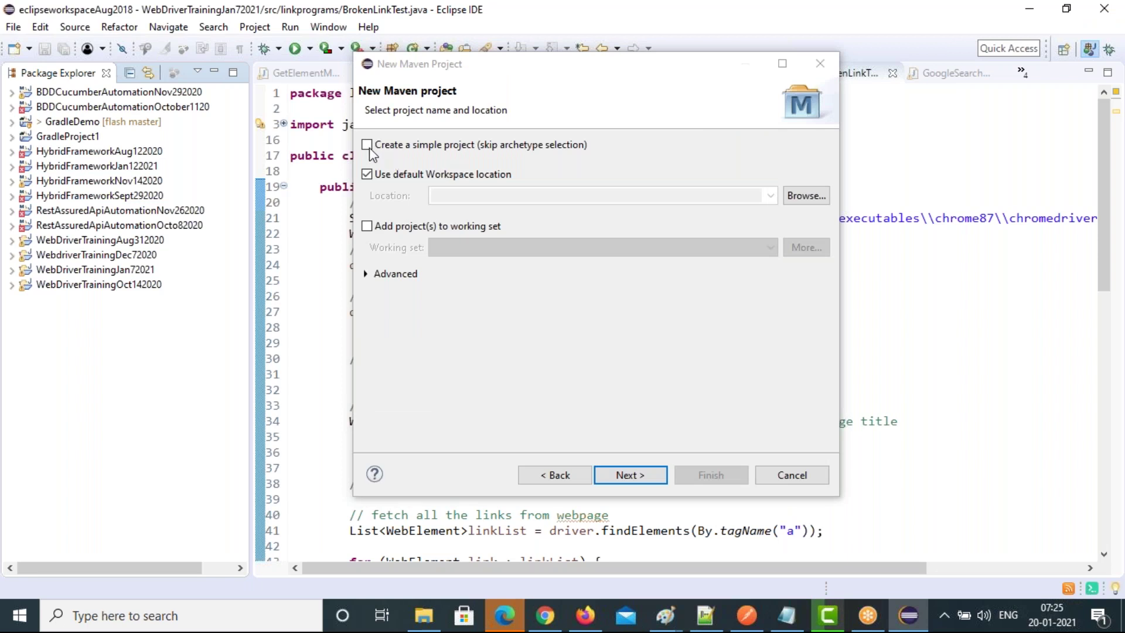
click(367, 144)
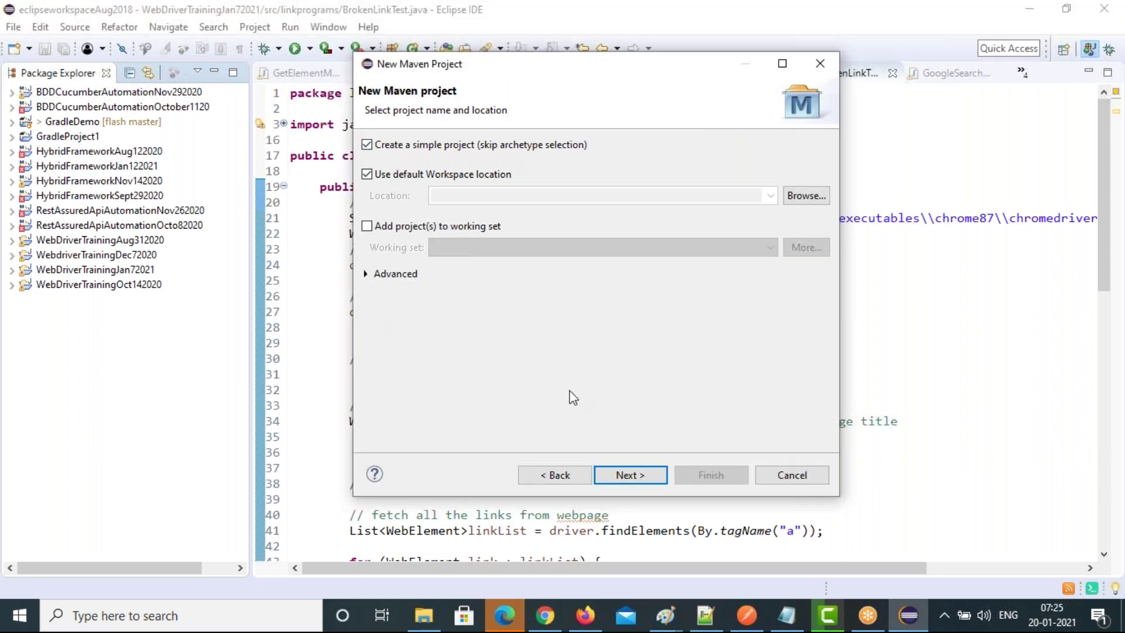
click(628, 480)
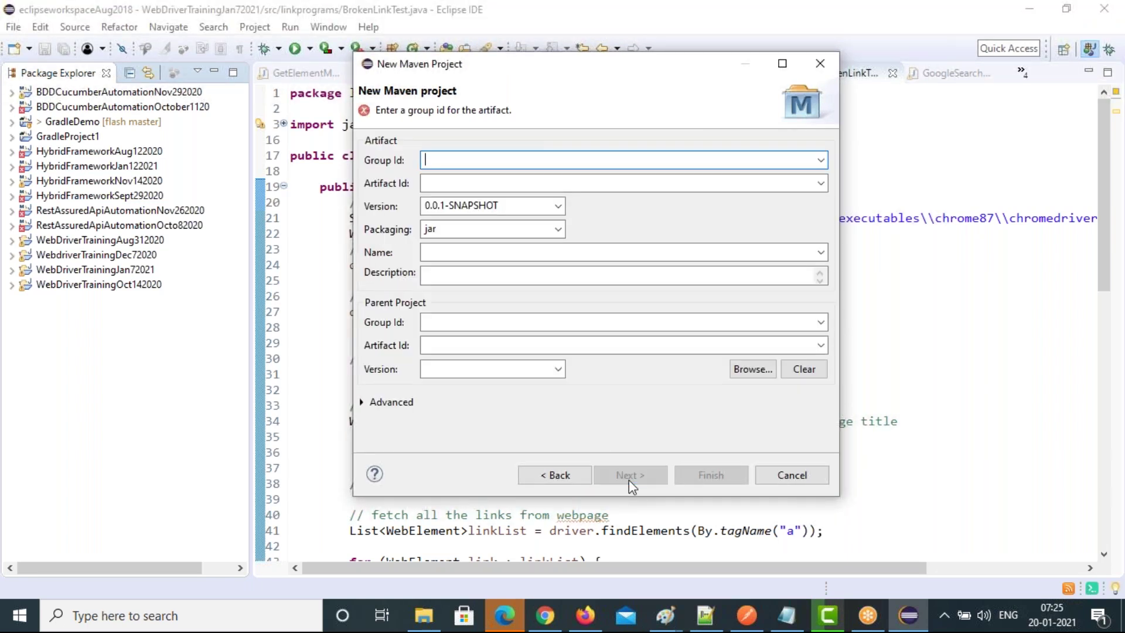
Set both the group ID and artifact ID to RestAssuredAPITestingJan202021 and create the Maven project.
text(RestAssured)
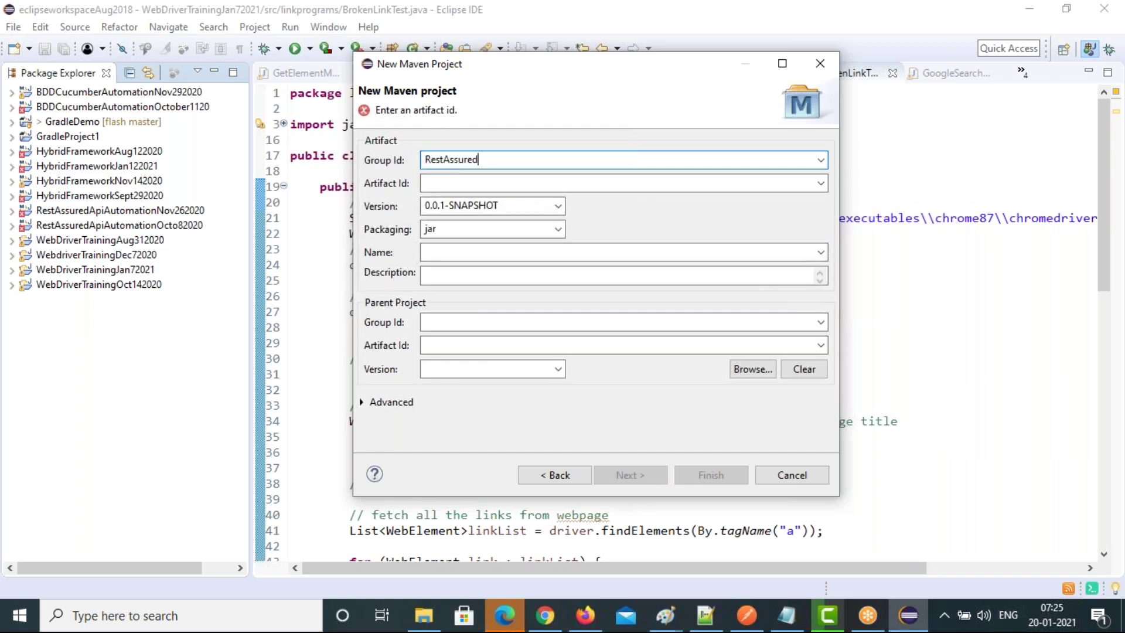
text(APITestingJan202021)
drag(569, 167, 424, 166)
key(ctrl+c)
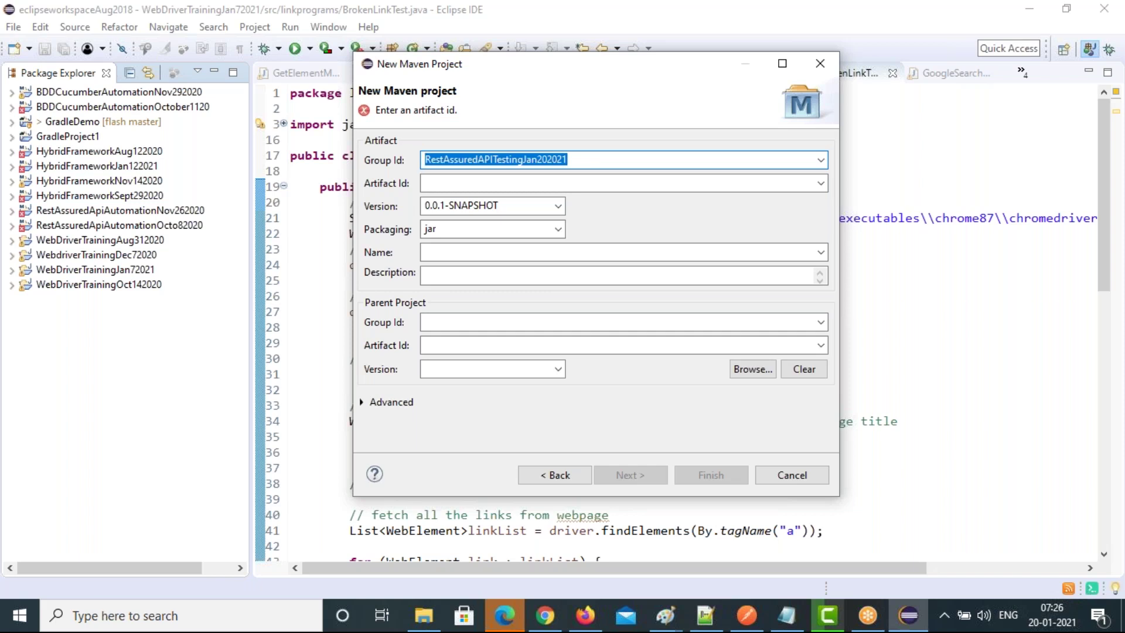
click(430, 182)
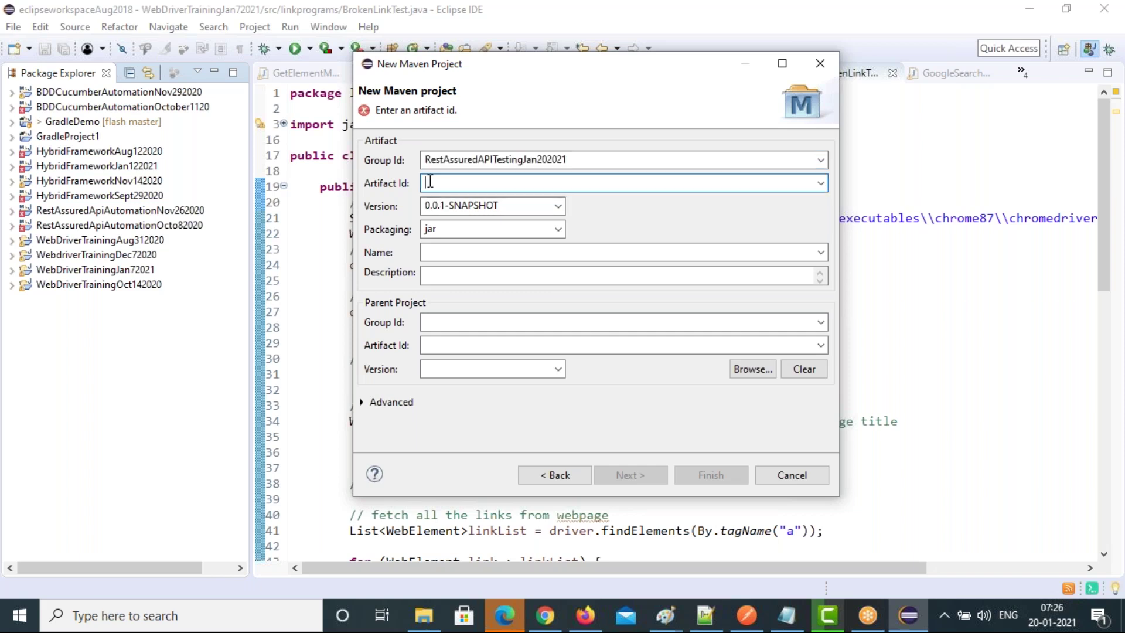
key(ctrl+v)
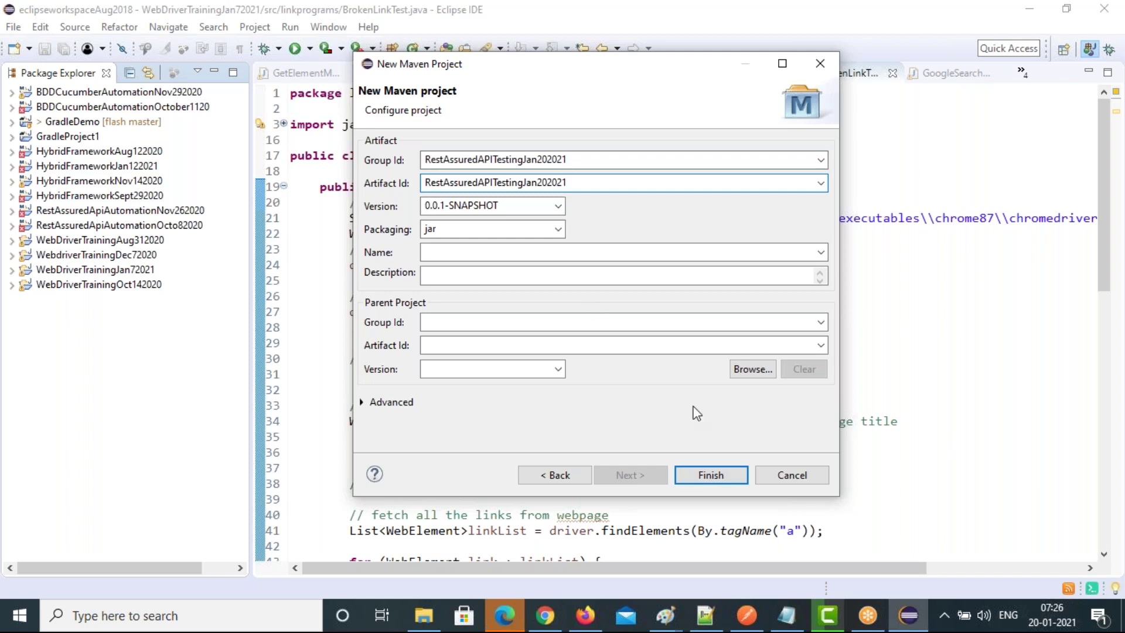
click(719, 479)
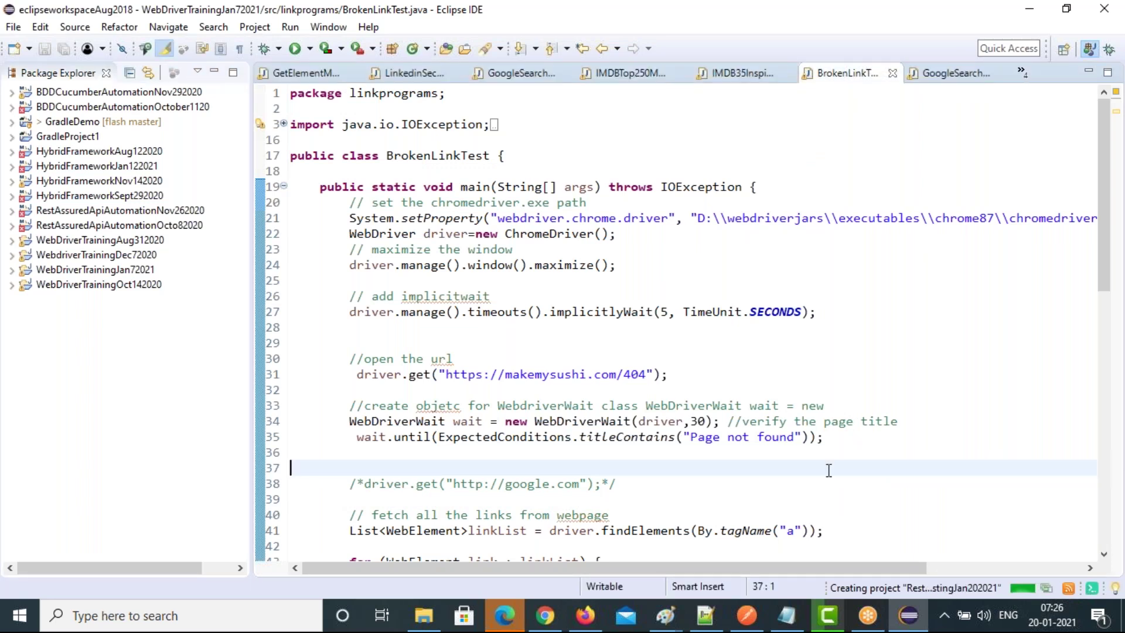
Switch to Chrome and open the Maven Repository page for org.apache.poi in a new tab.
click(545, 617)
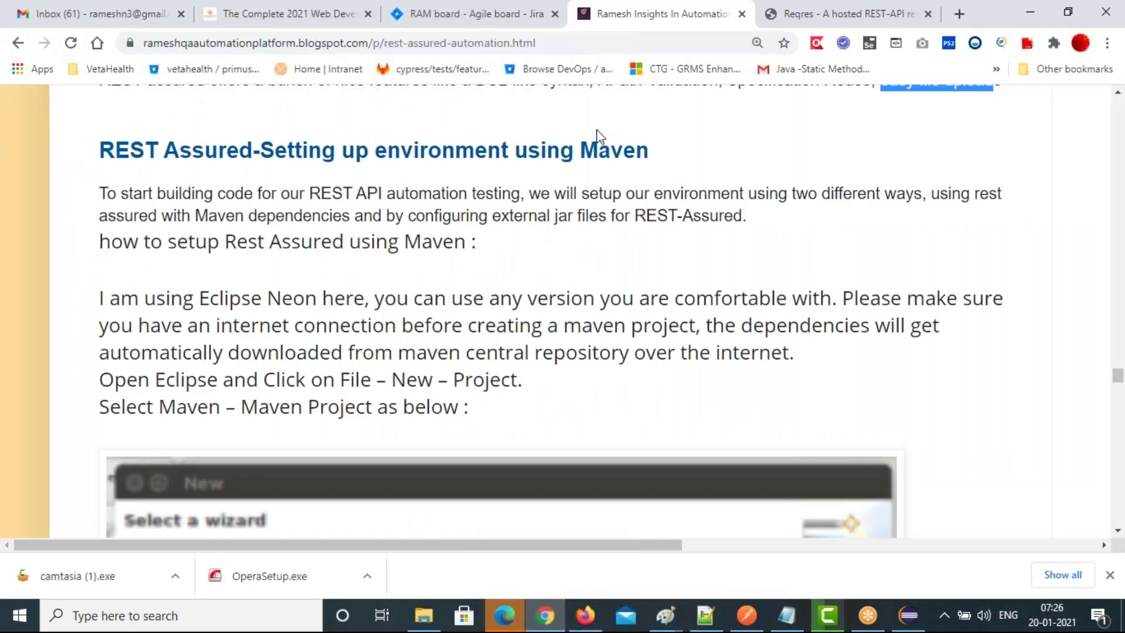
key(ctrl+t)
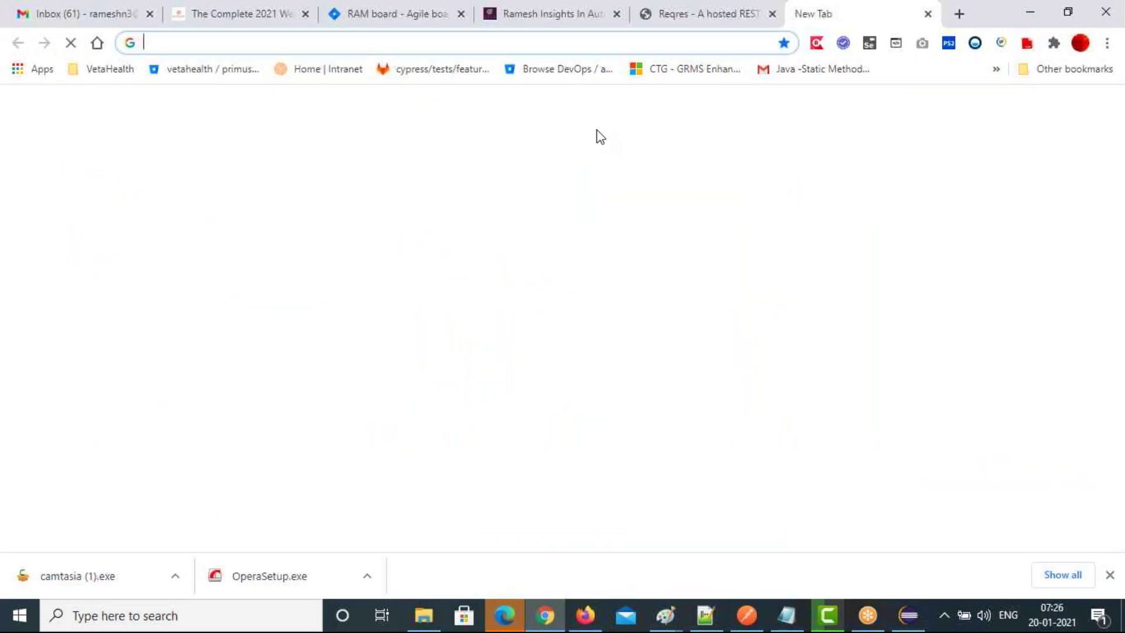
text(mave)
text(n)
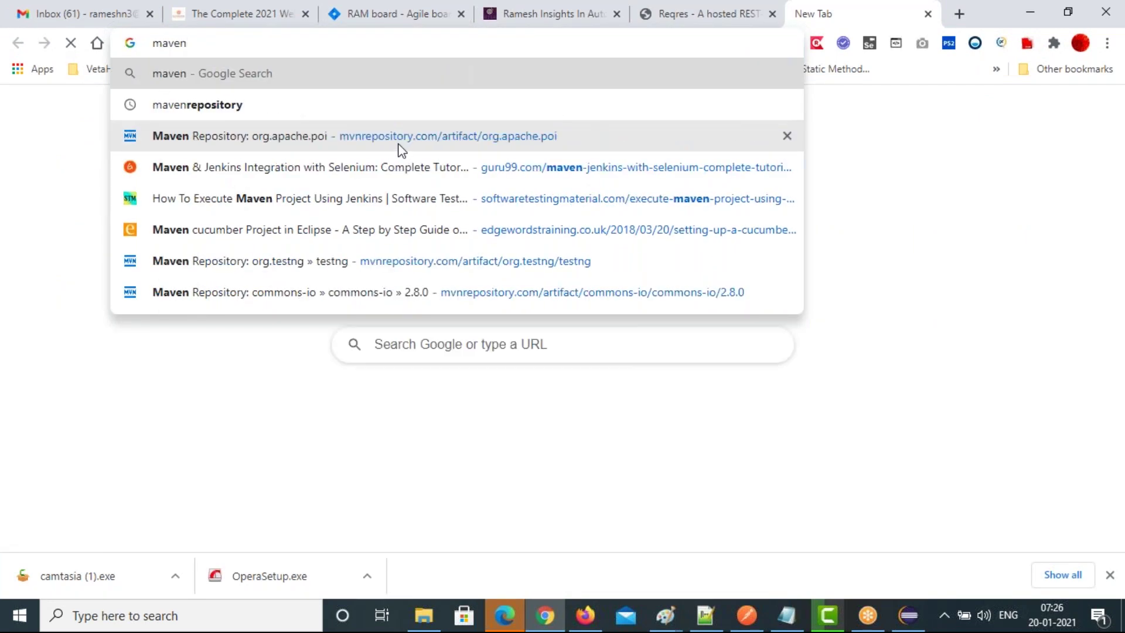
click(399, 146)
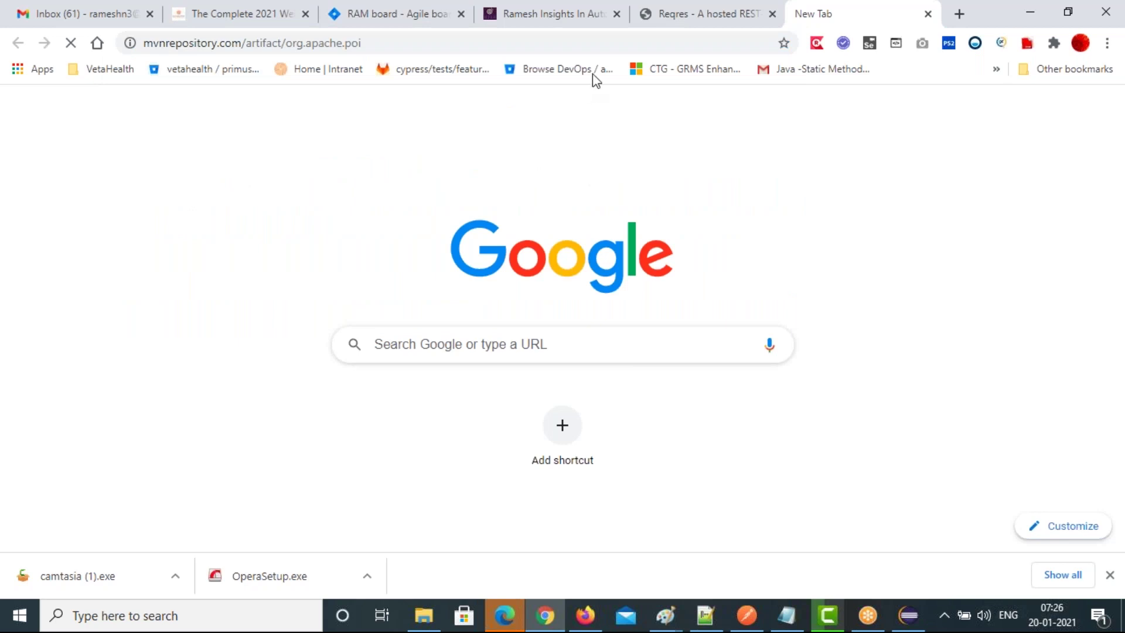
Read the REST Assured Maven setup instructions on the blog, from the project wizard through the pom.xml dependencies.
click(591, 20)
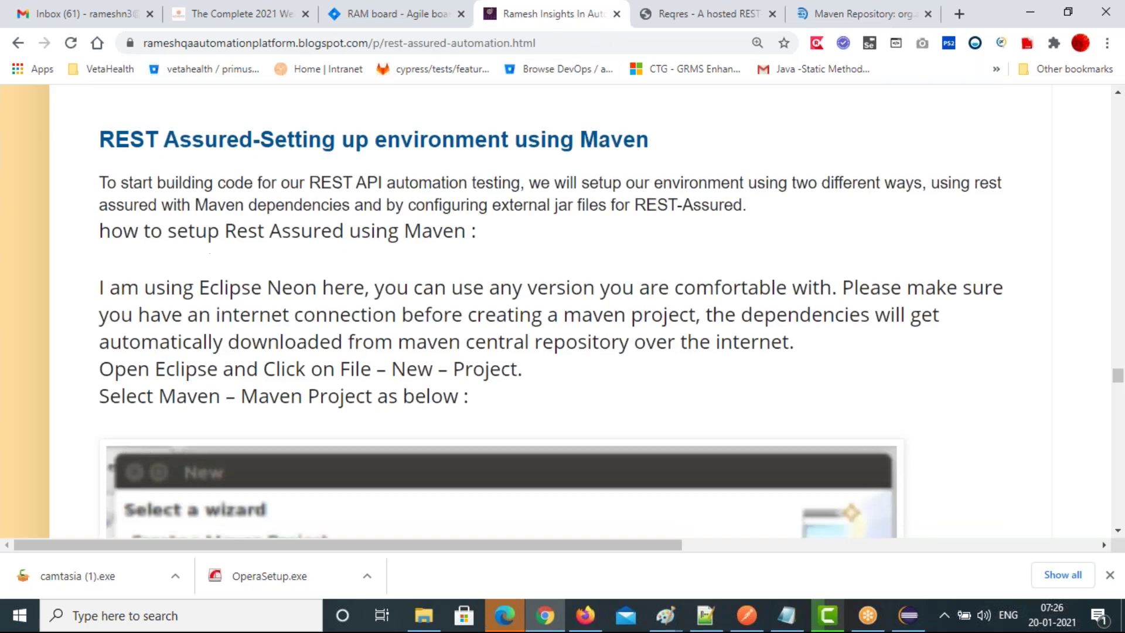
scroll(551, 310, down, 10)
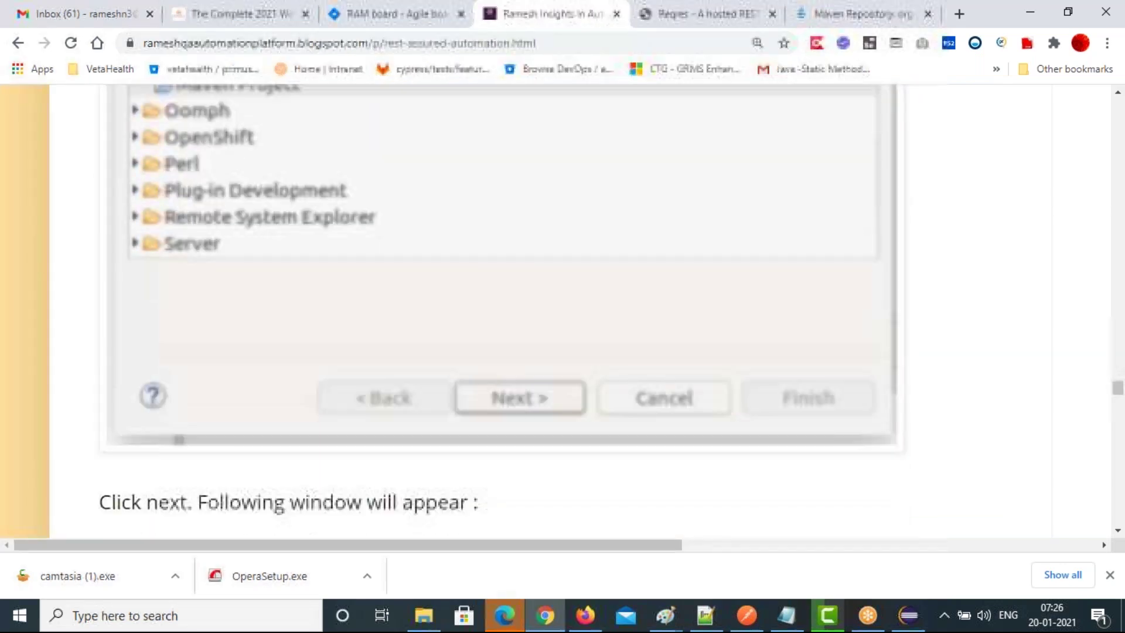
scroll(550, 310, down, 12)
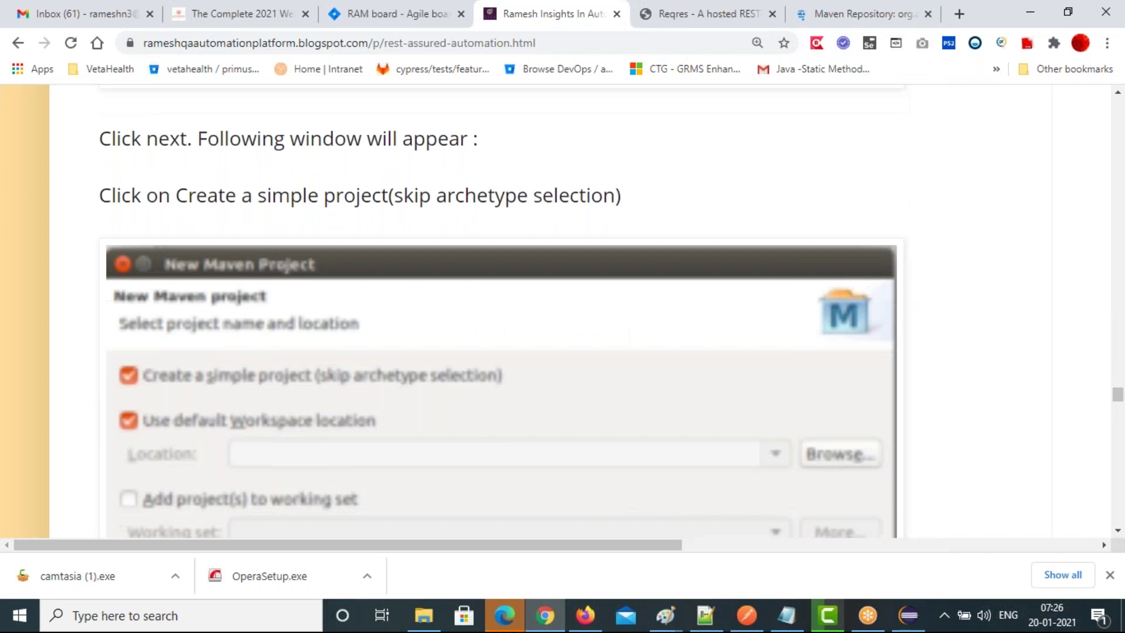
scroll(551, 311, down, 15)
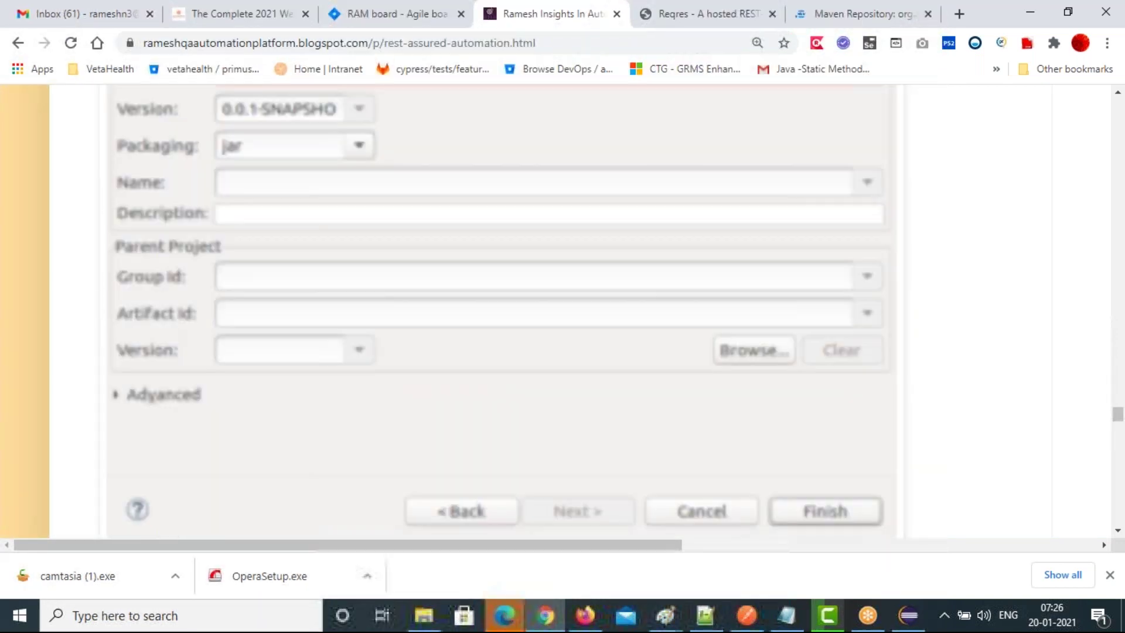
scroll(551, 311, down, 1)
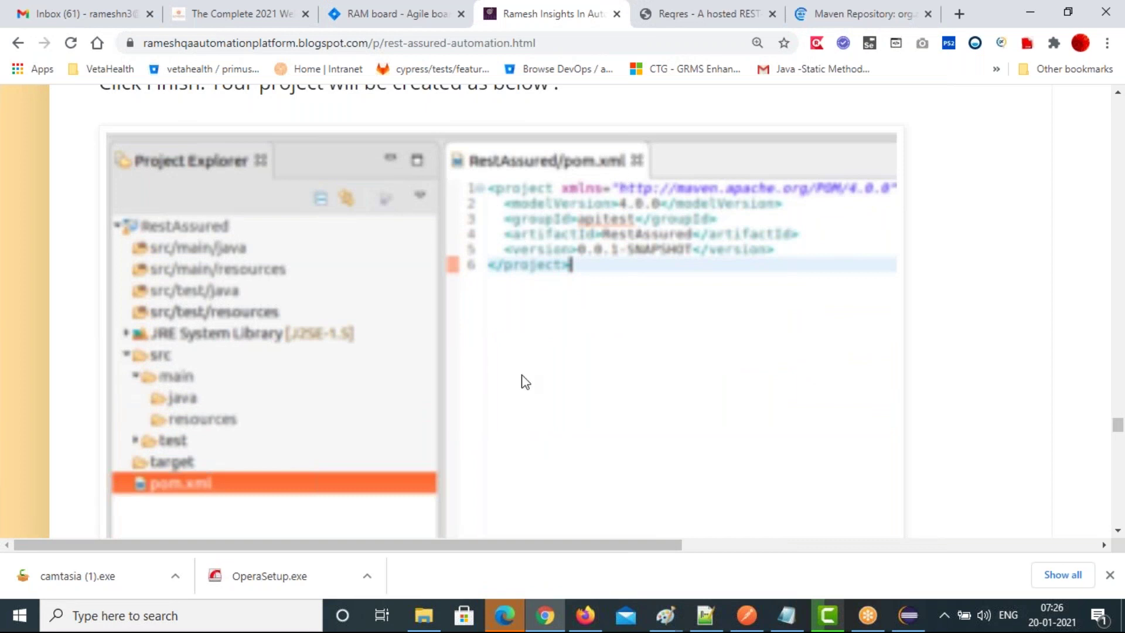
scroll(526, 382, down, 10)
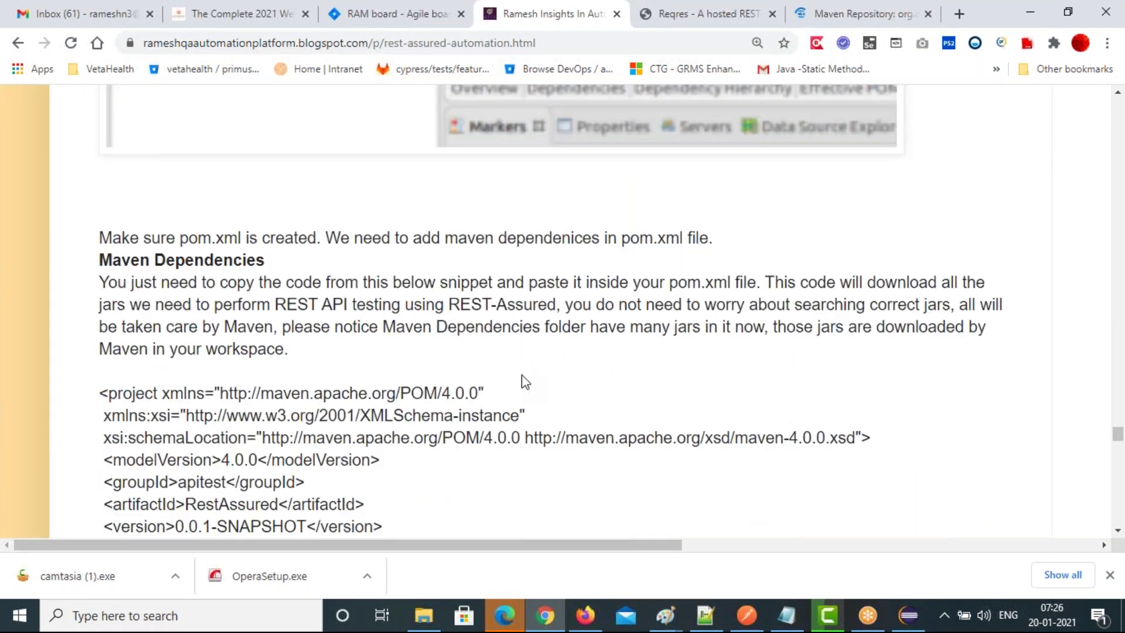
scroll(526, 382, down, 1)
scroll(523, 380, down, 3)
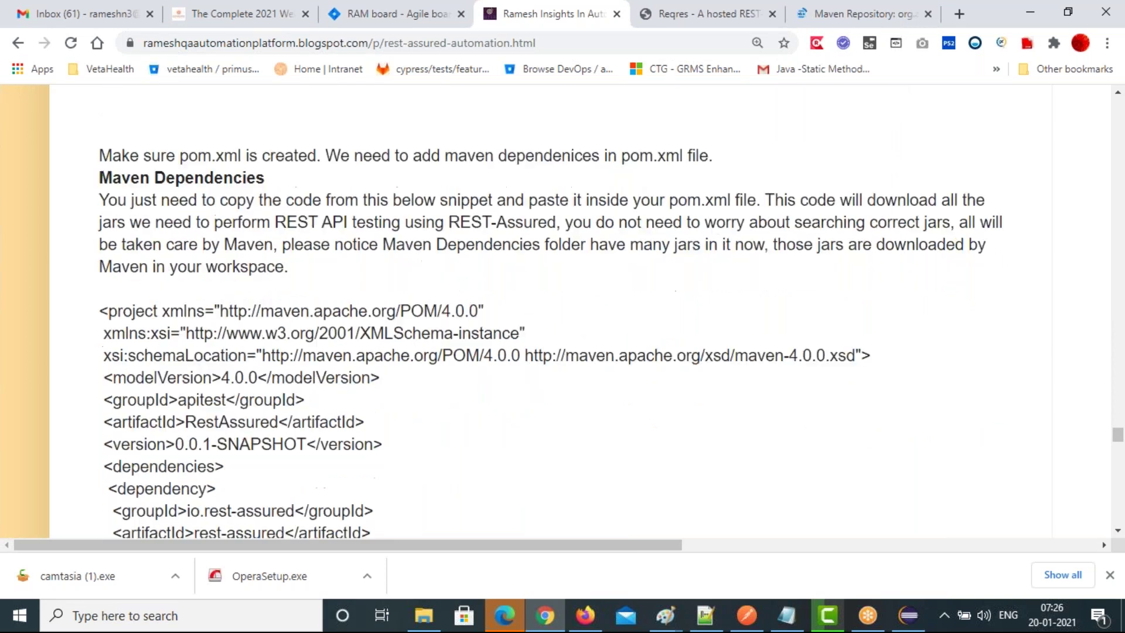
scroll(201, 329, down, 3)
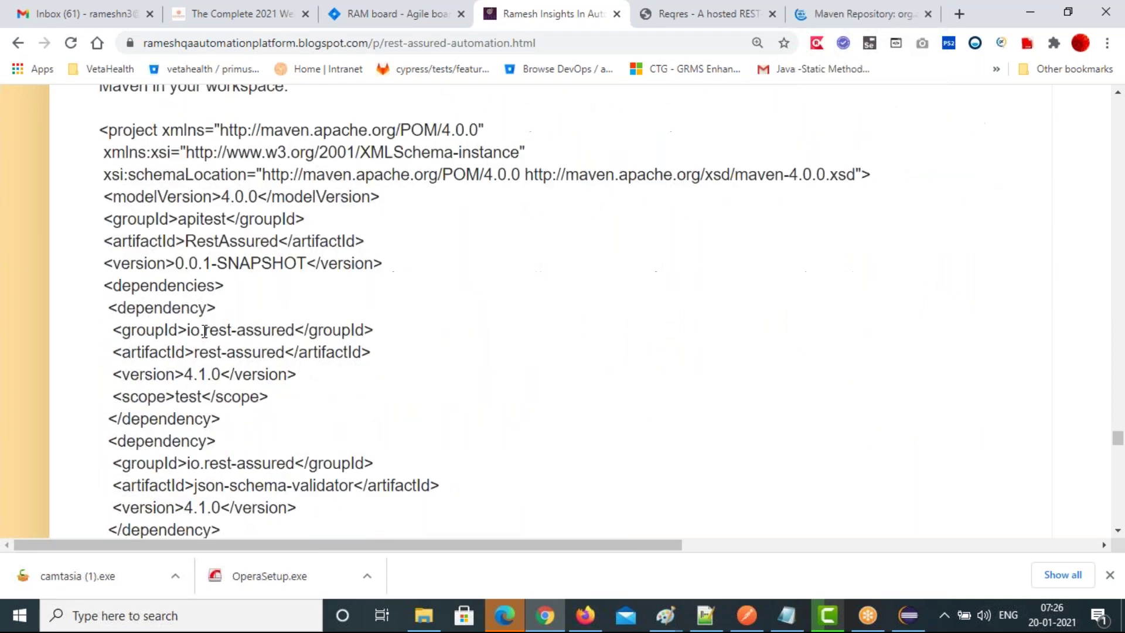
Copy the group ID io.rest-assured from the blog's first dependency and search the Maven Repository for it.
drag(188, 330, 295, 330)
key(ctrl+c)
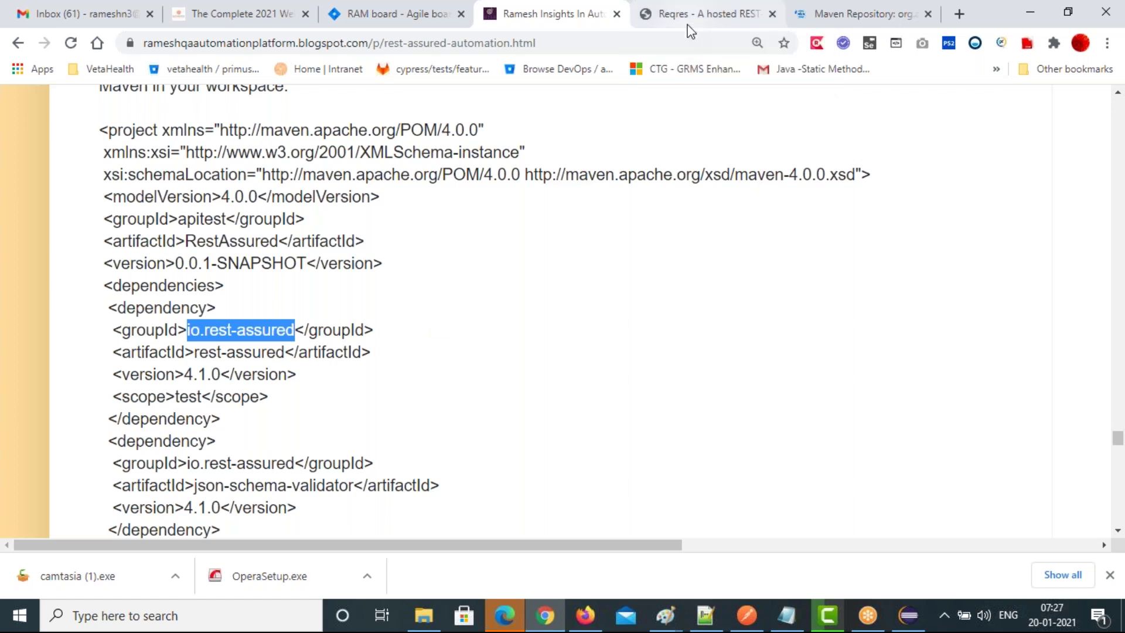
click(588, 111)
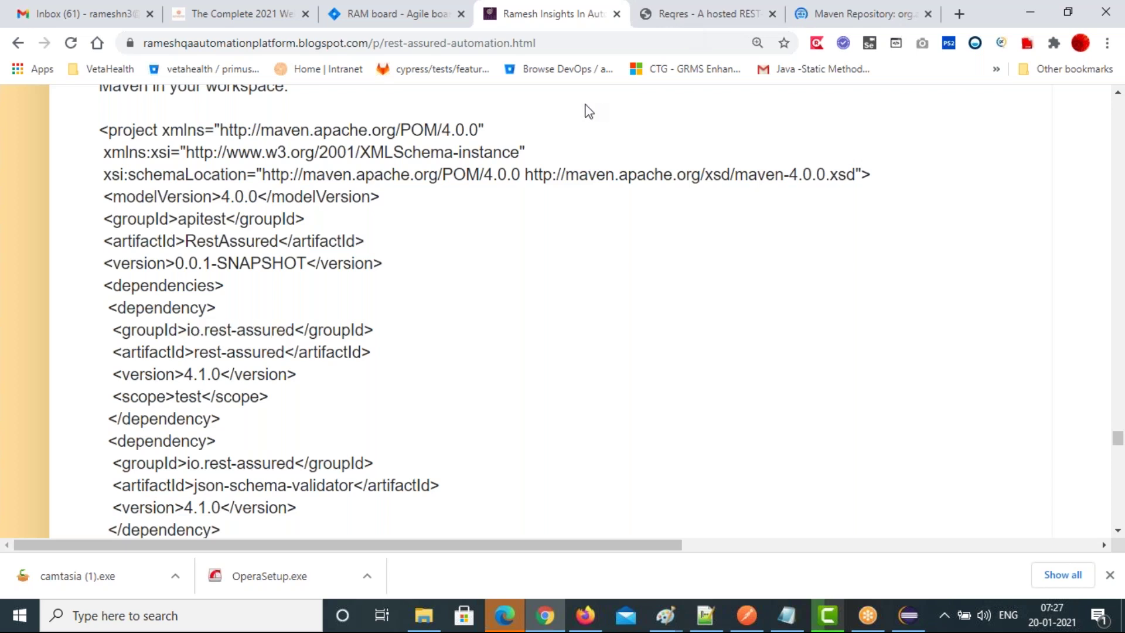
key(ctrl+Tab)
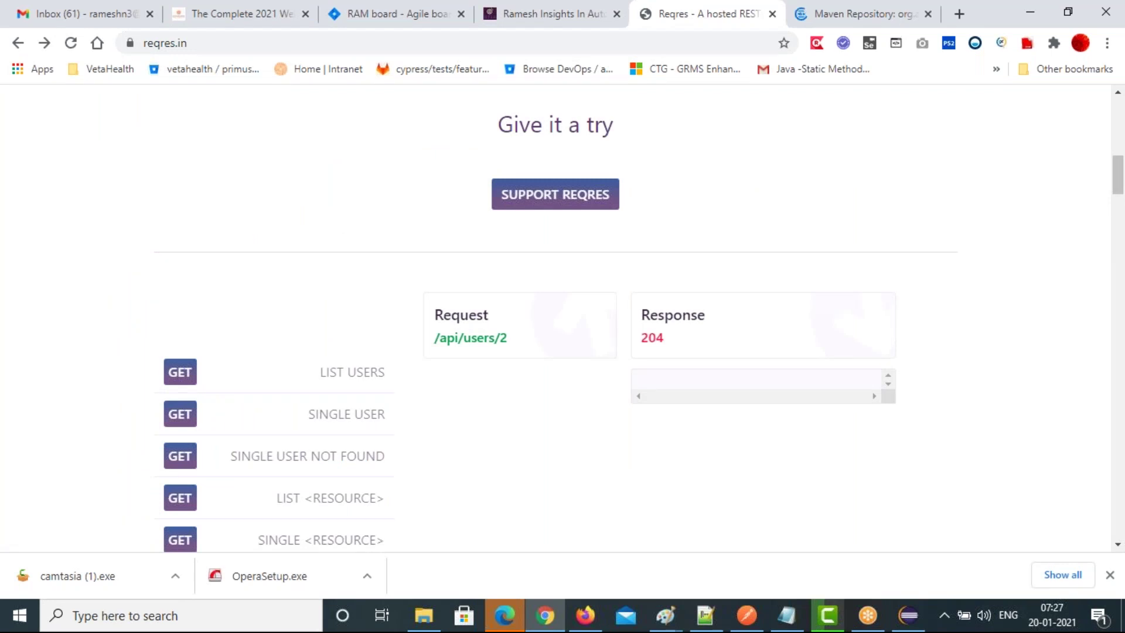
key(ctrl+Tab)
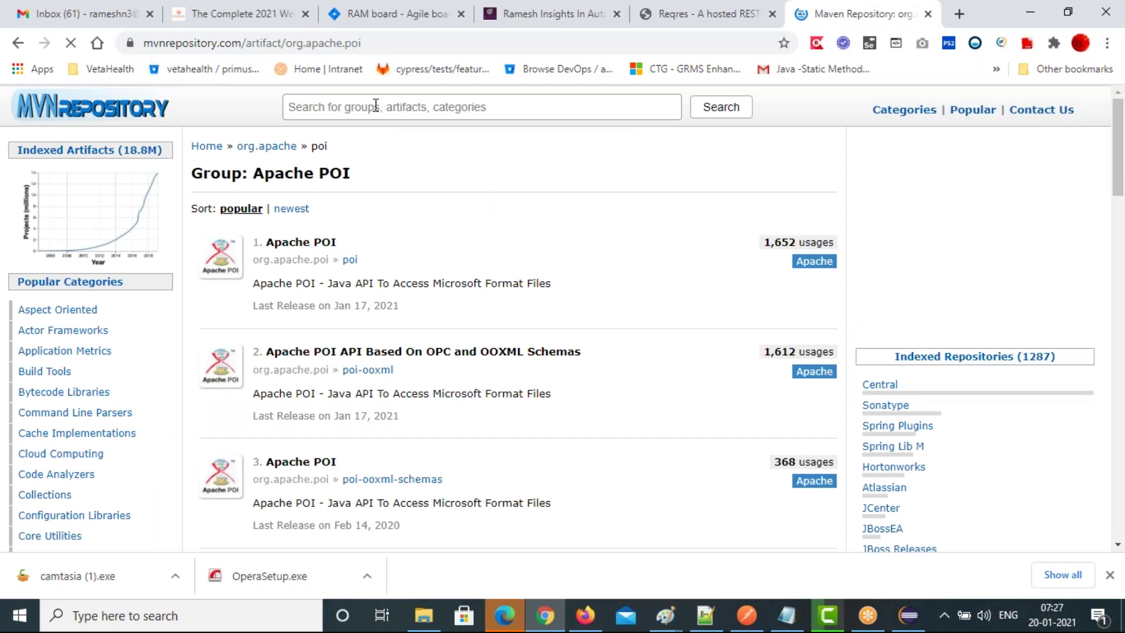
click(376, 106)
key(ctrl+v)
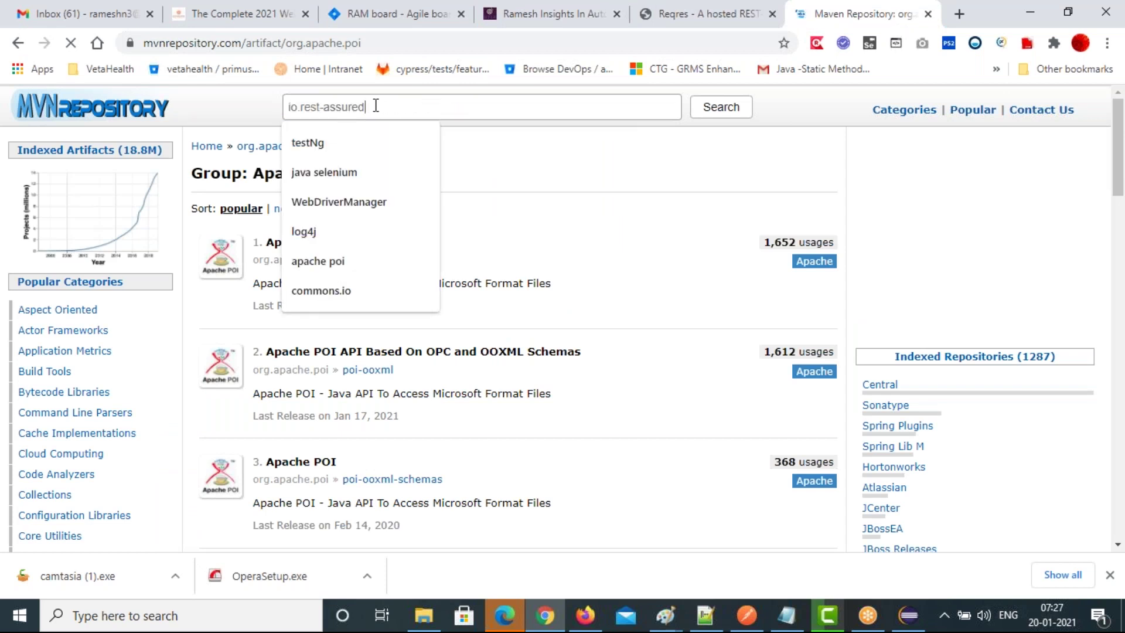
click(720, 112)
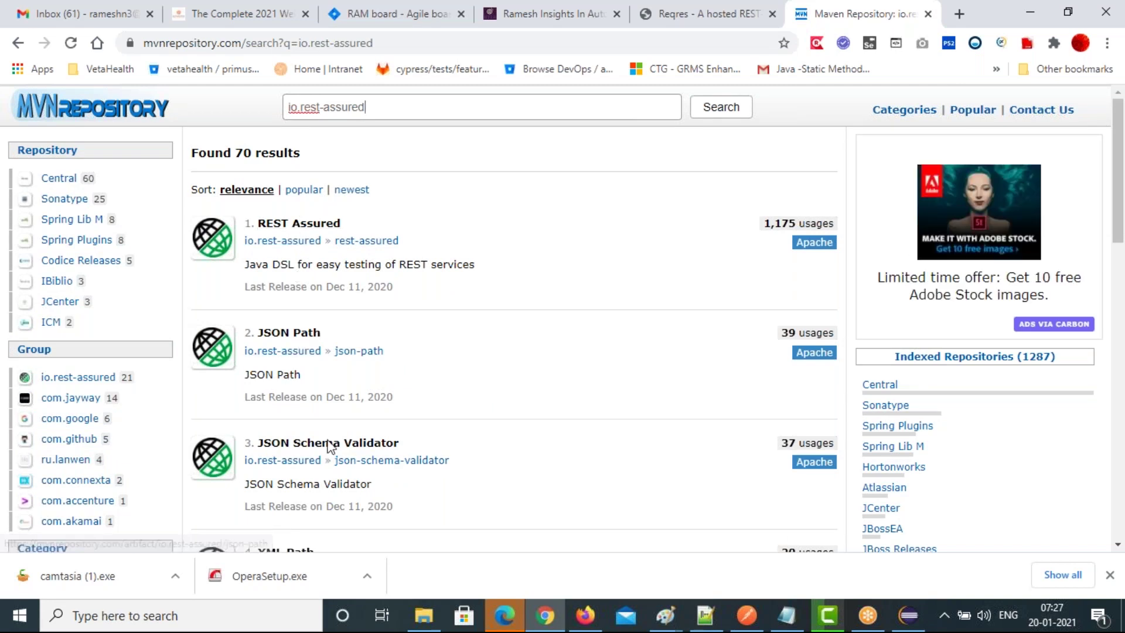
Look through the io.rest-assured search results and open the REST Assured artifact page.
scroll(514, 468, down, 1)
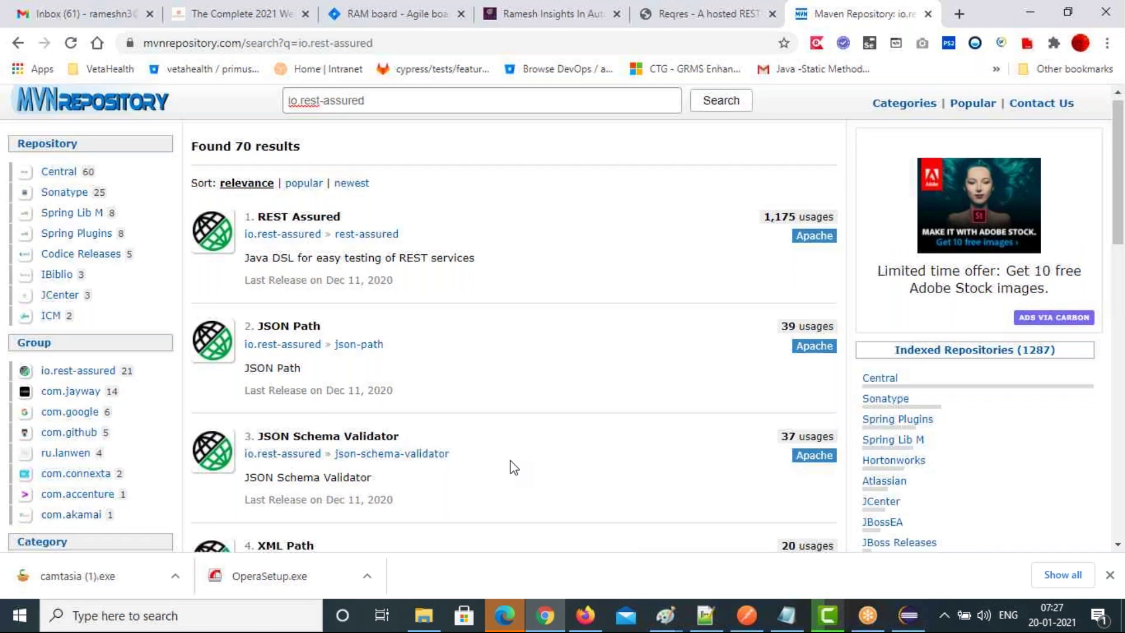
scroll(514, 468, down, 3)
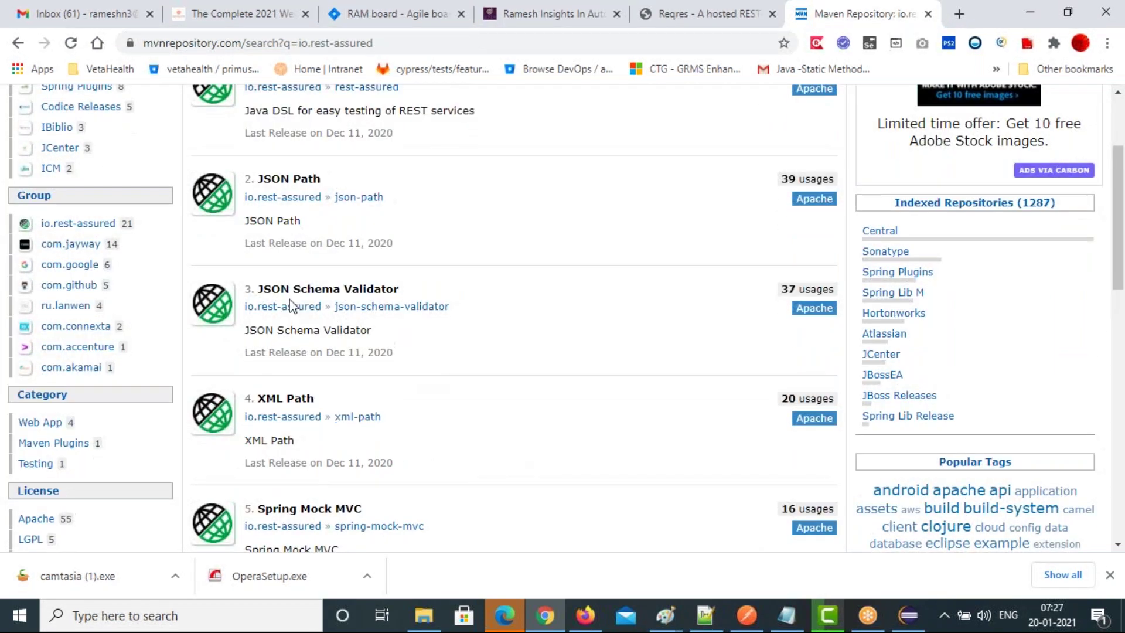
scroll(359, 245, up, 3)
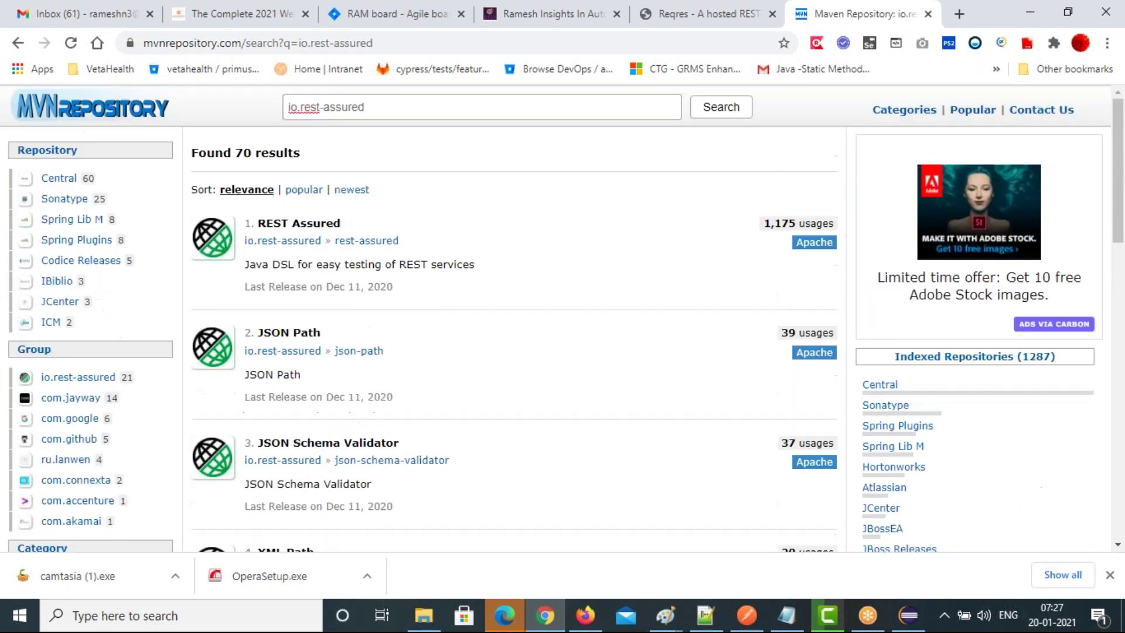
click(299, 223)
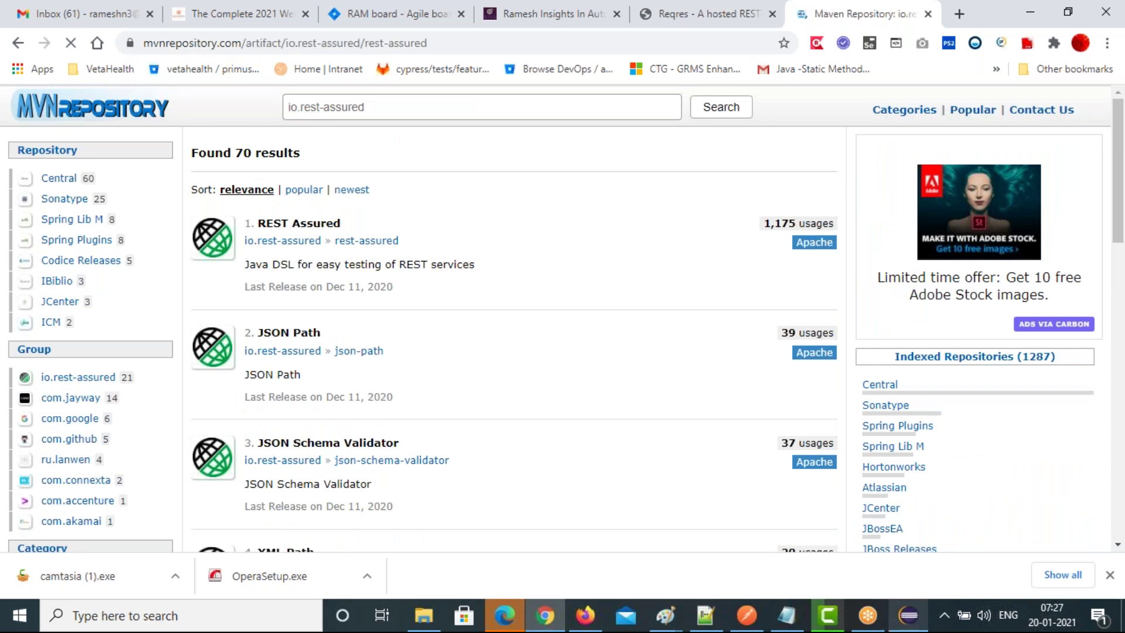
Switch to Eclipse and expand the RestAssuredAPITestingJan202021 project to show its files.
click(908, 616)
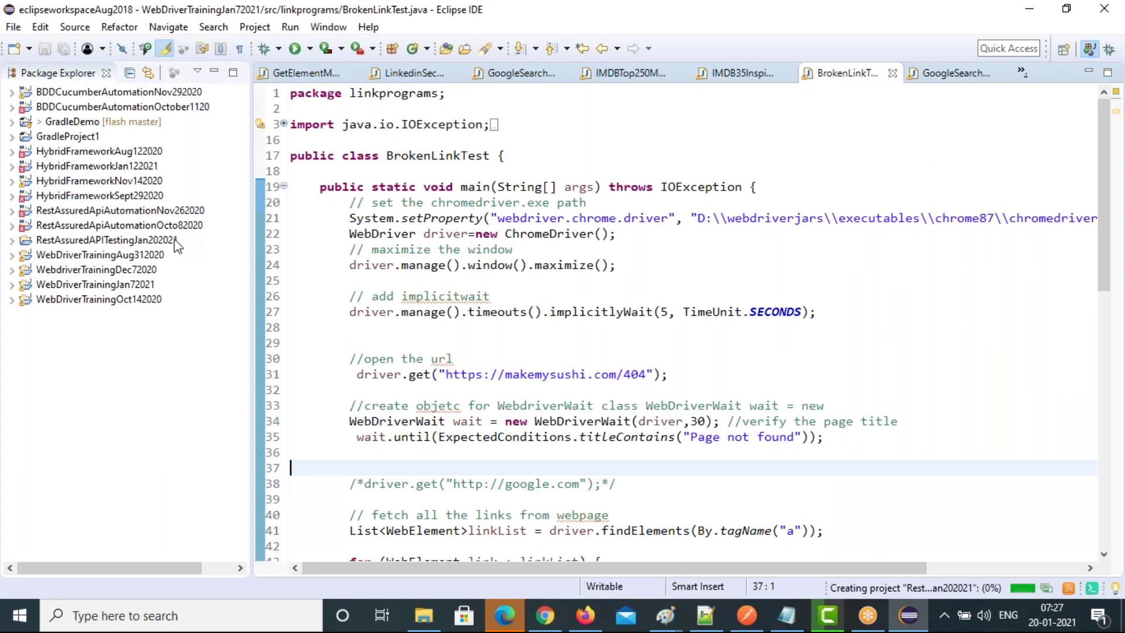
click(13, 240)
click(12, 240)
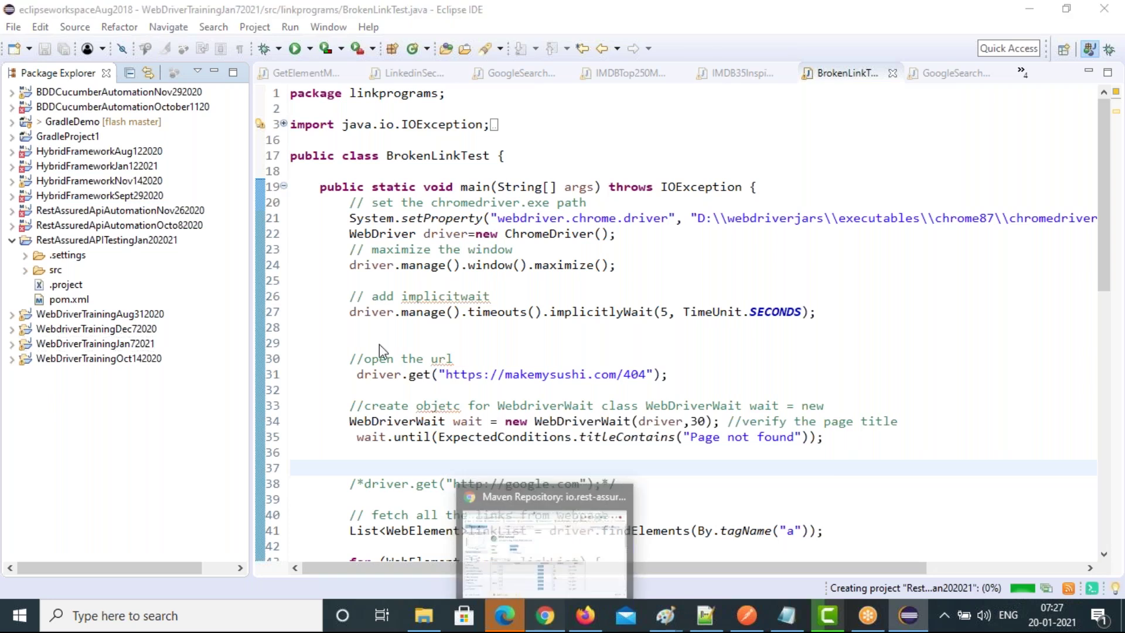
Switch to Chrome and copy the Maven dependency snippet for REST Assured version 4.3.3.
key(alt+Tab)
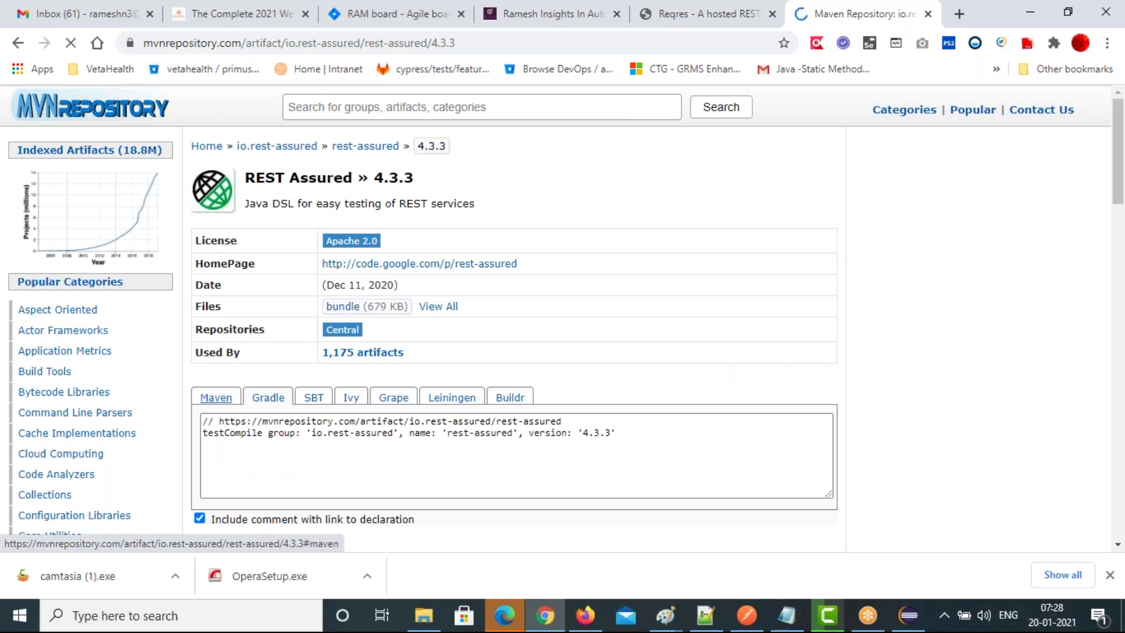
click(217, 399)
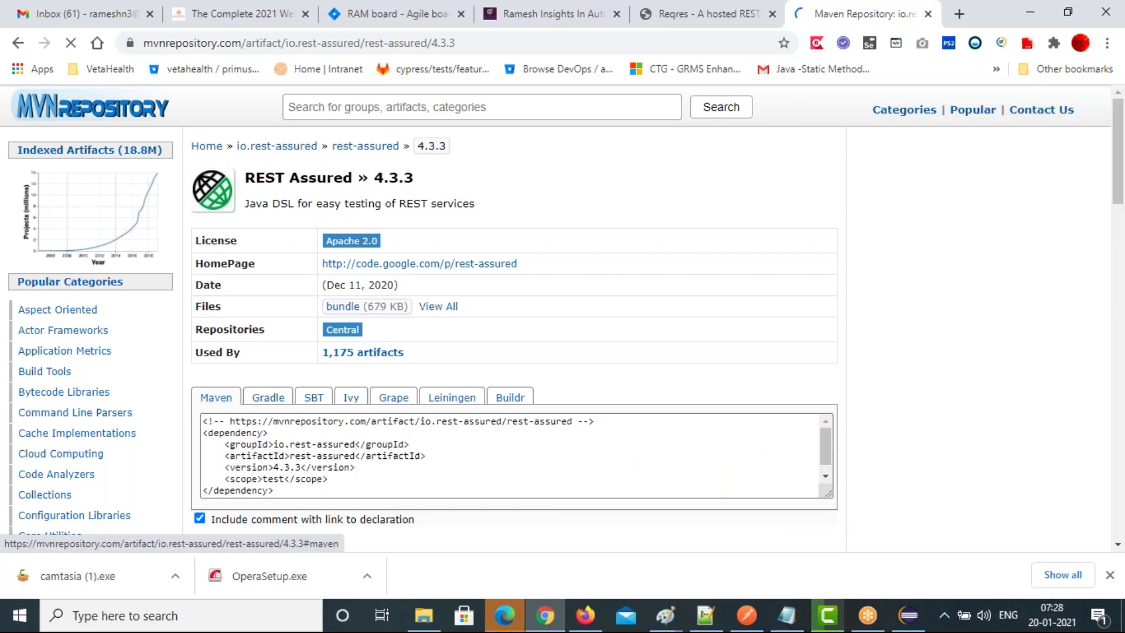
click(697, 469)
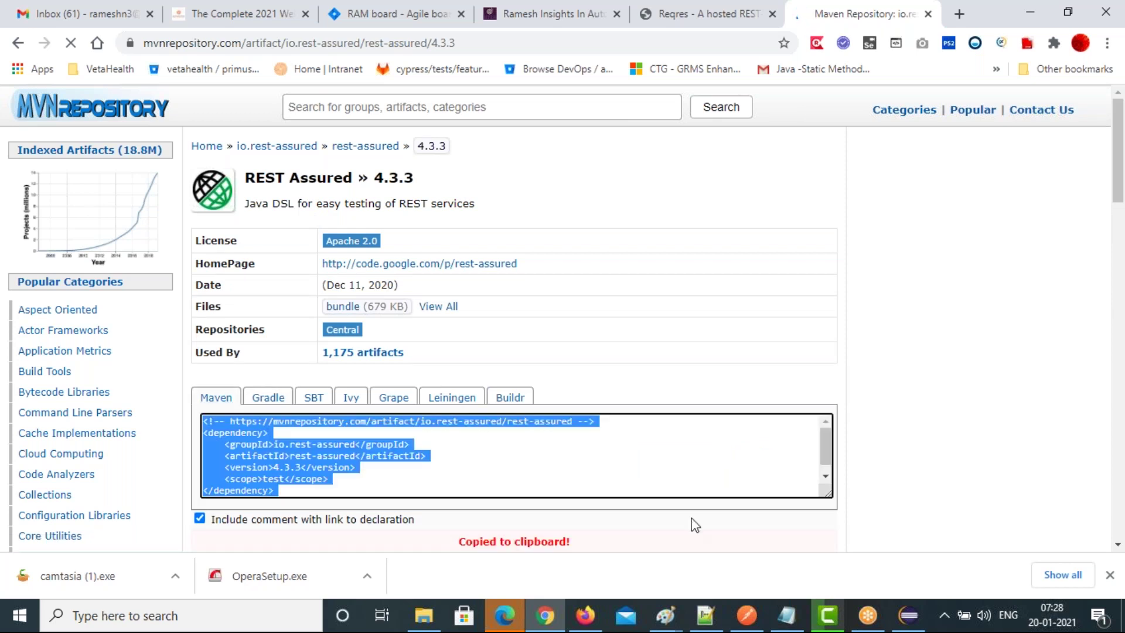
Switch to Eclipse and open the pom.xml of the RestAssuredAPITestingJan202021 project.
click(908, 615)
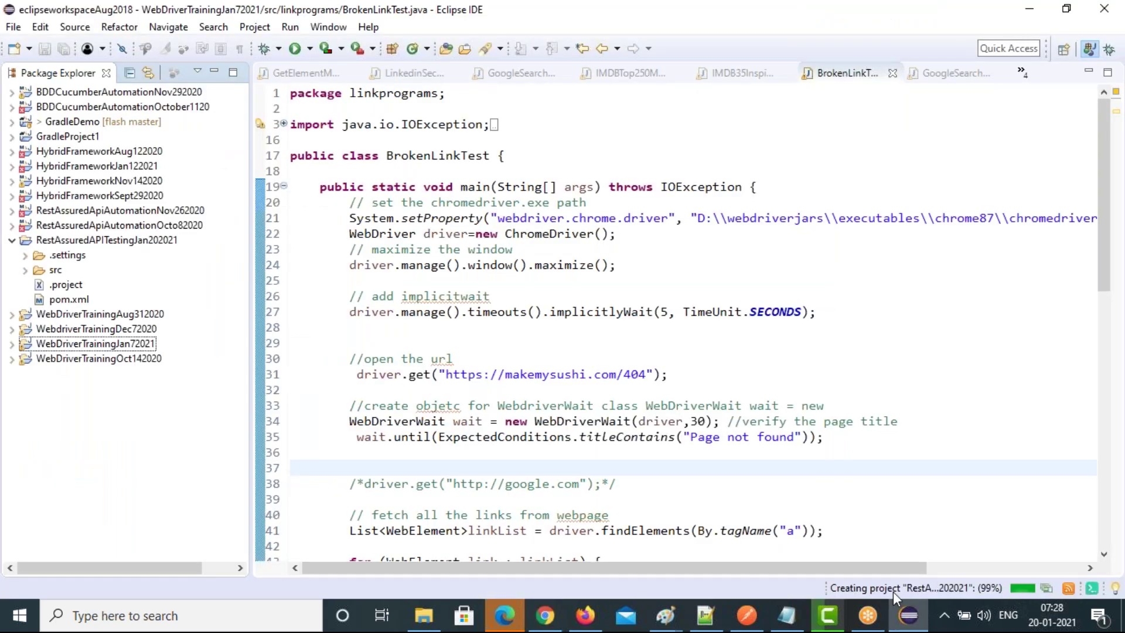
click(68, 300)
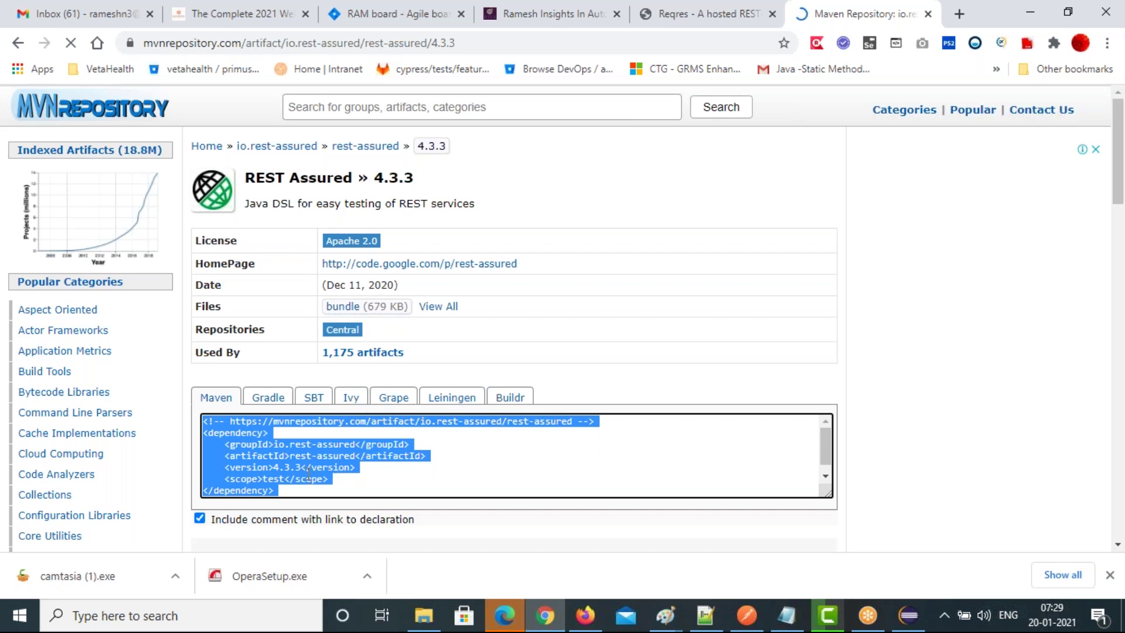
click(909, 616)
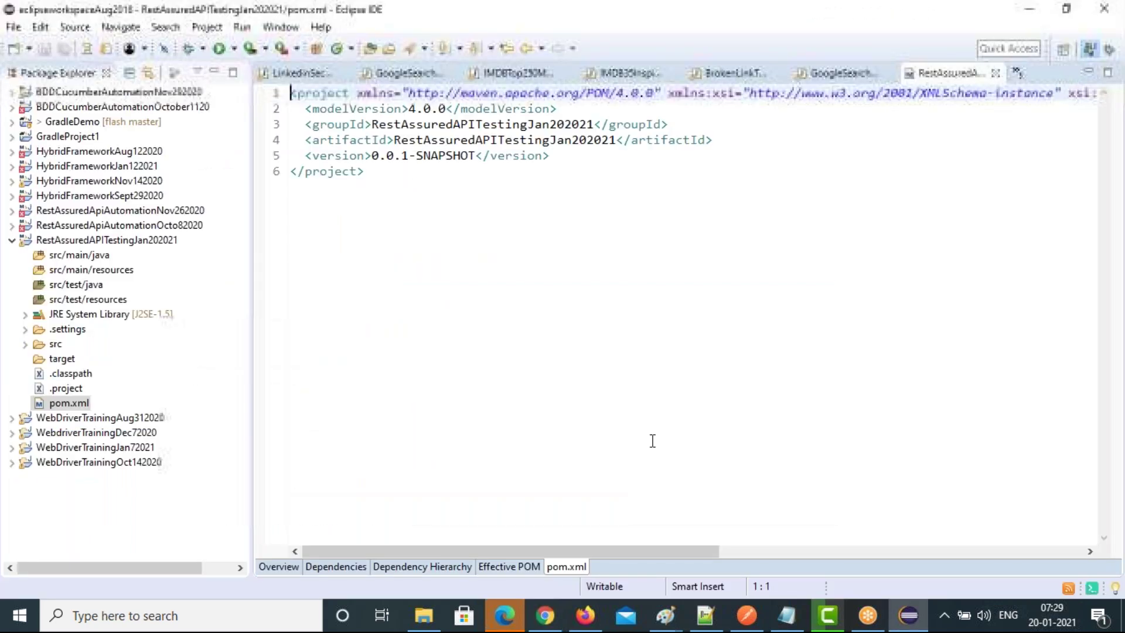
Add an empty dependencies element below the version line in pom.xml, with its opening and closing tags on separate lines.
click(555, 157)
key(Return)
key(Return)
key(Return)
key(Return)
key(Return)
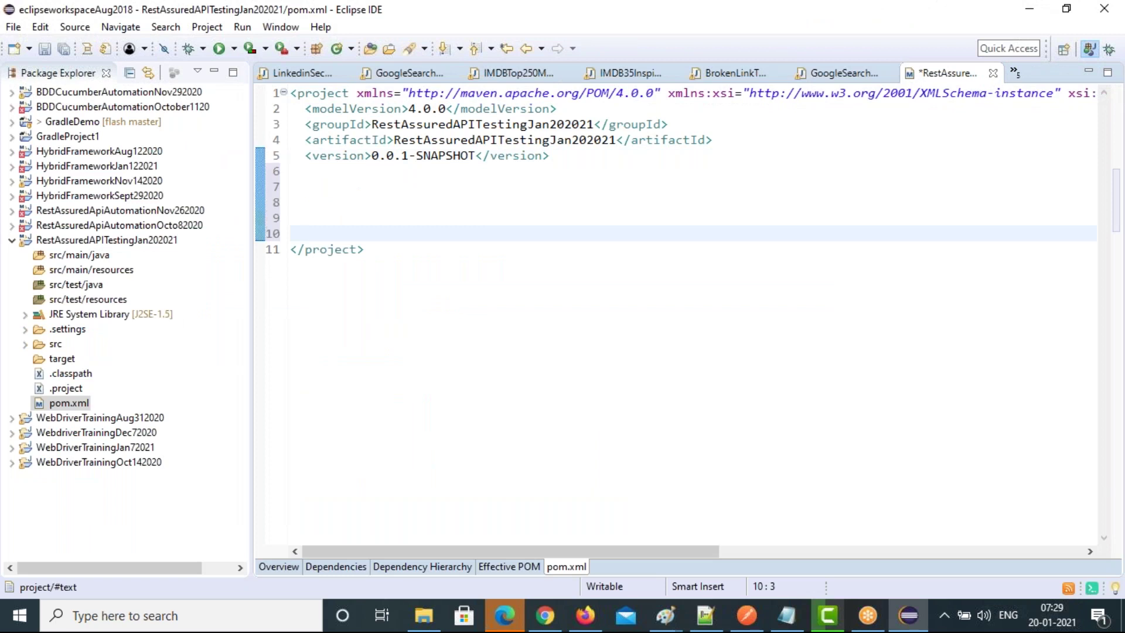
key(Up)
key(Up)
key(Up)
text(<depe)
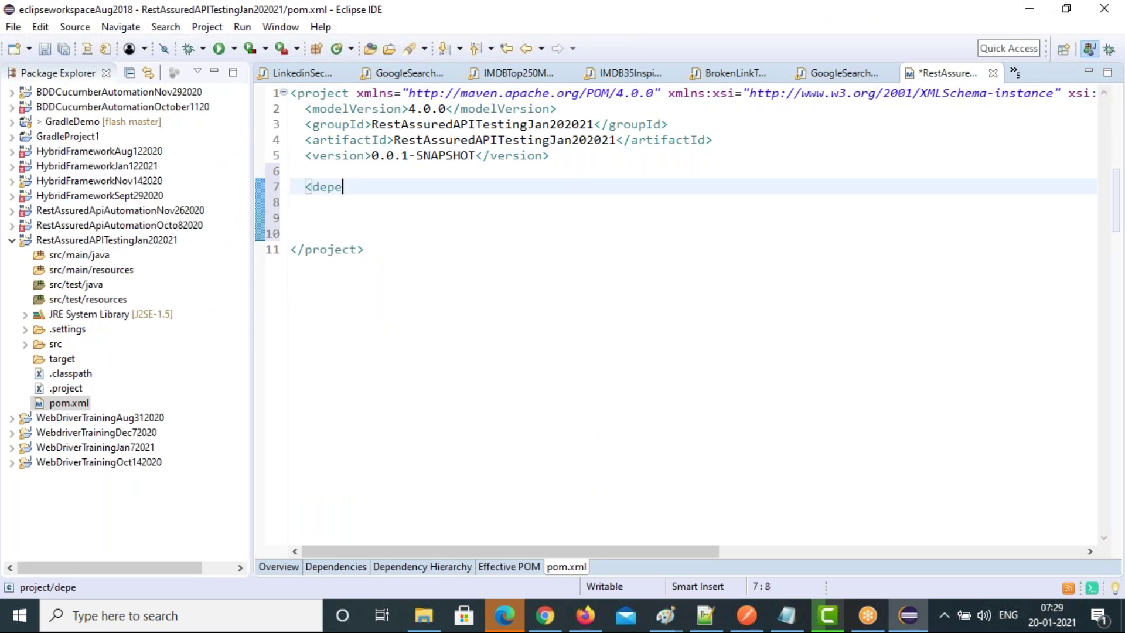
text(n)
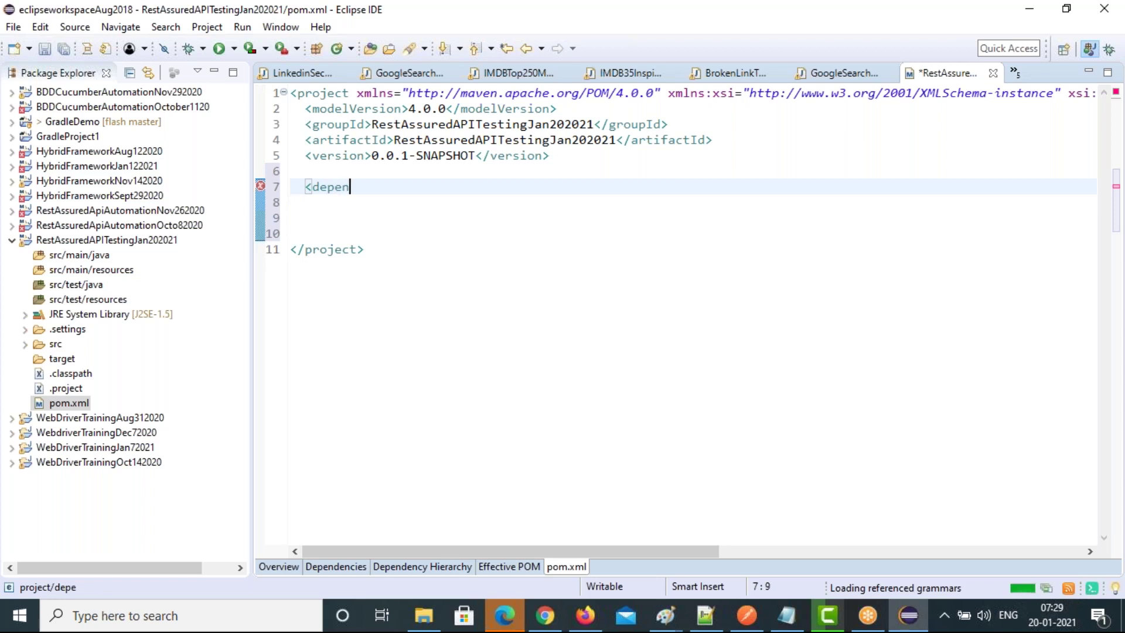
text(dencies> </dependencies>)
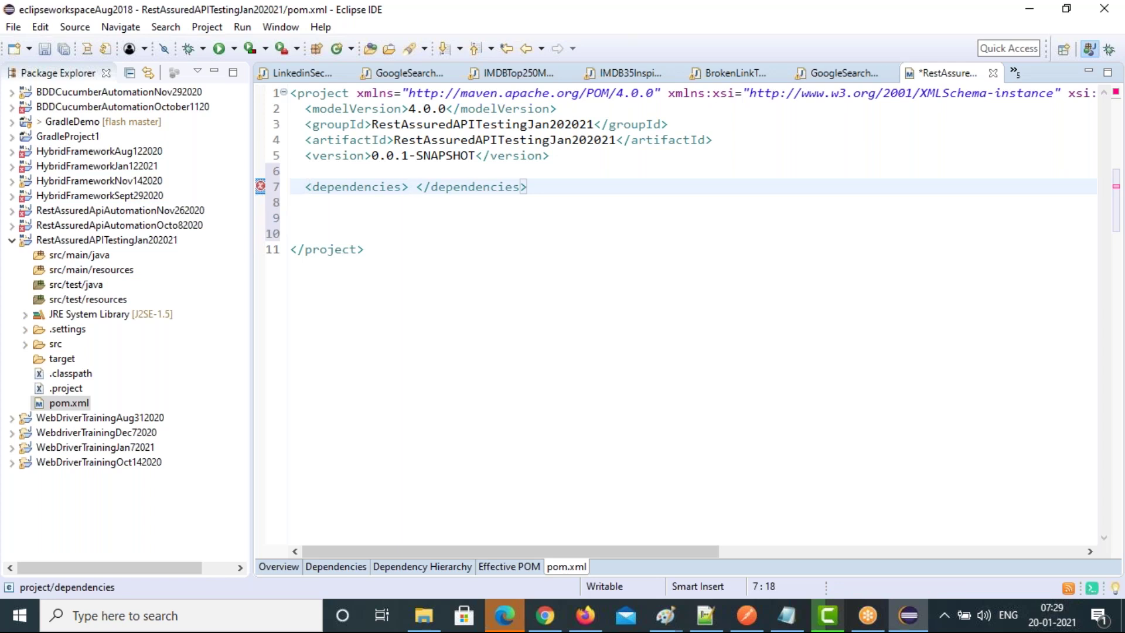
key(BackSpace)
key(Return)
key(Return)
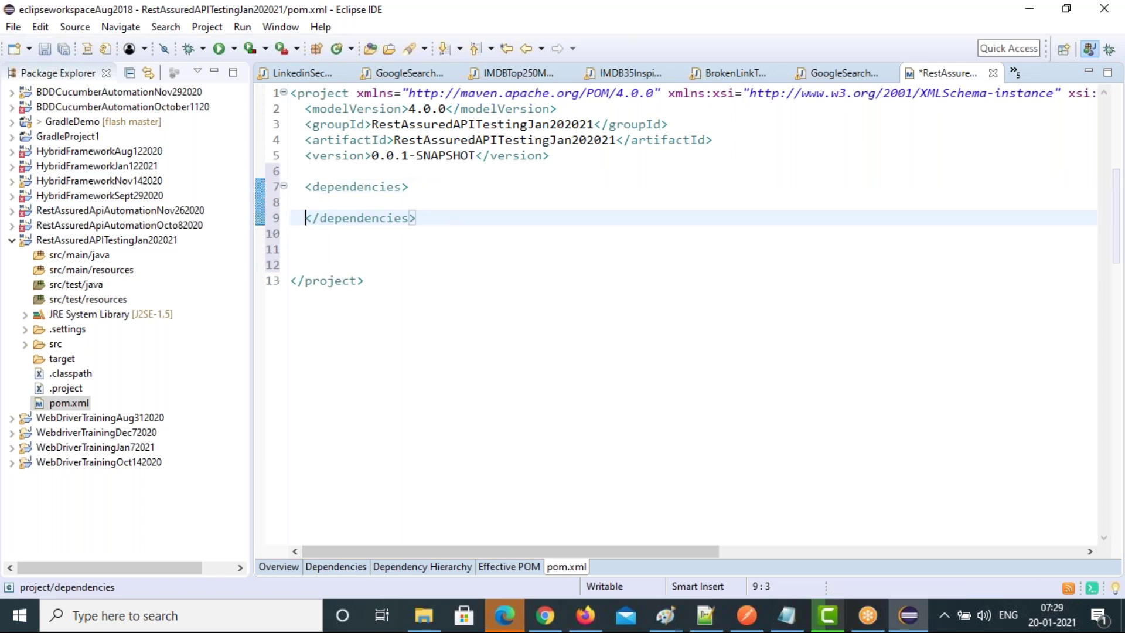
Make room inside the dependencies element, paste the copied rest-assured 4.3.3 dependency there and save pom.xml.
key(Return)
key(Return)
key(Up)
key(Up)
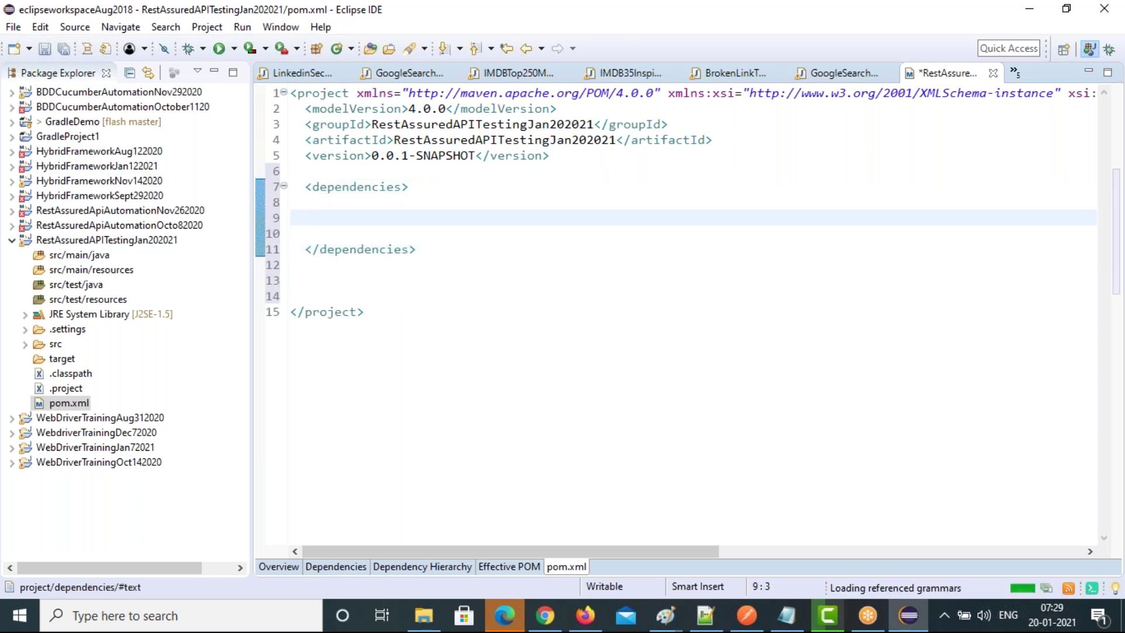
key(Up)
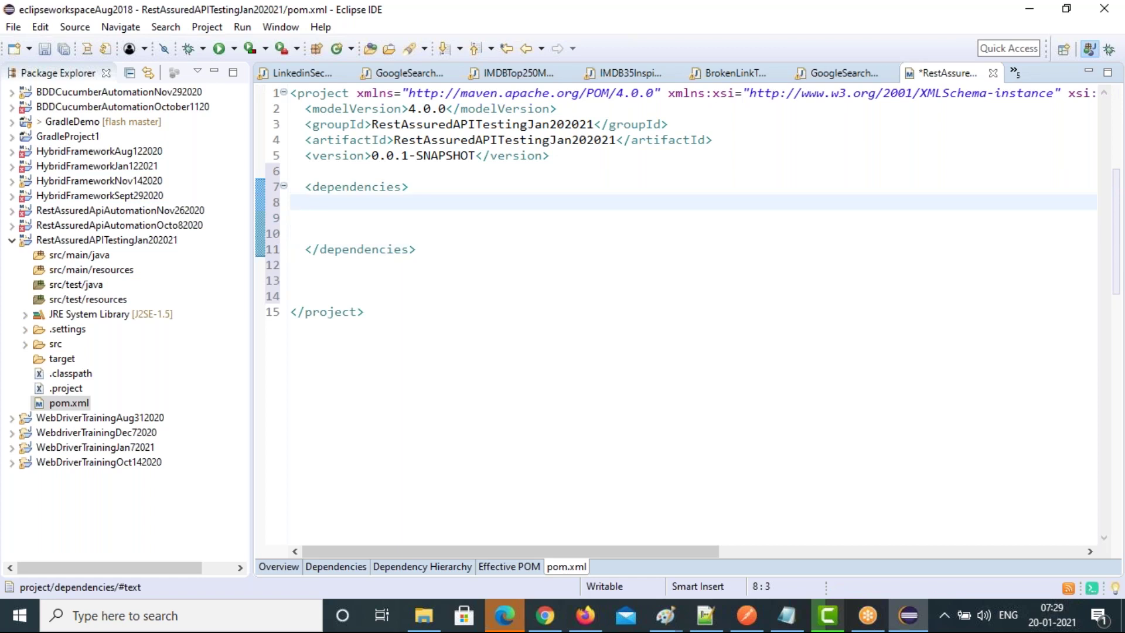
key(ctrl+v)
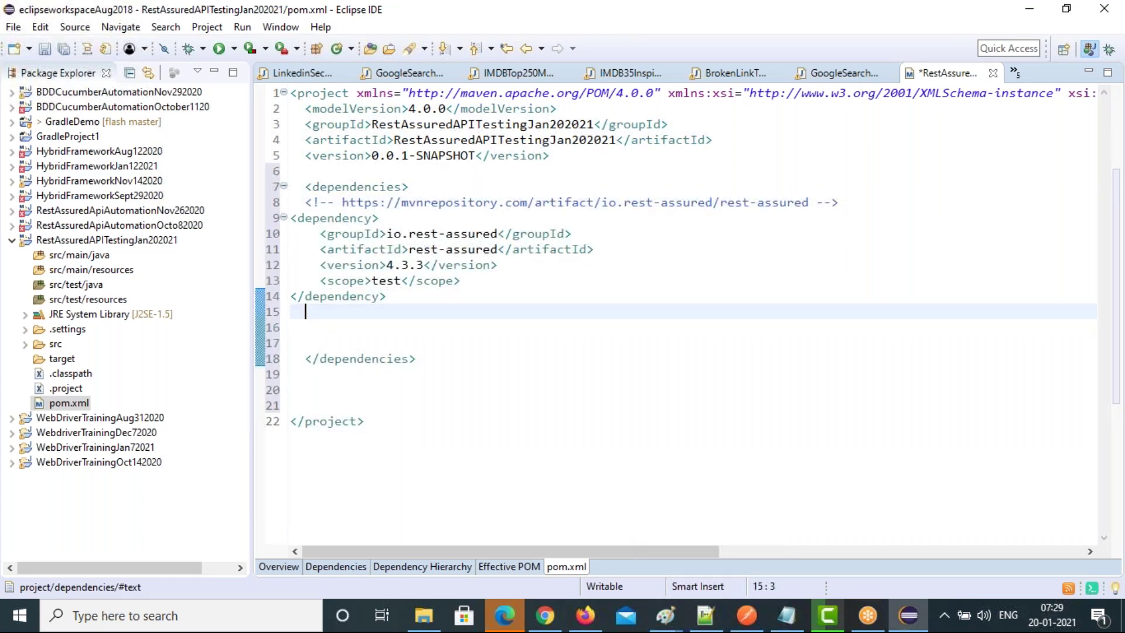
key(ctrl+s)
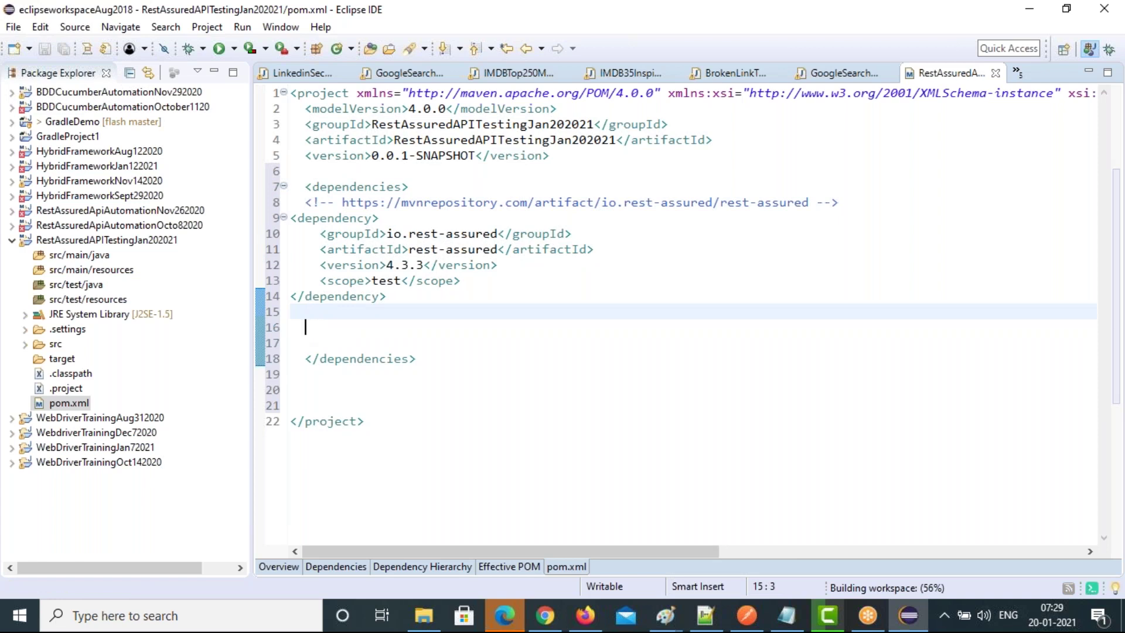
Copy the JSON Path 4.3.3 Maven dependency from the Maven Repository in Chrome and paste it below the rest-assured dependency in Eclipse's pom.xml.
key(alt+Tab)
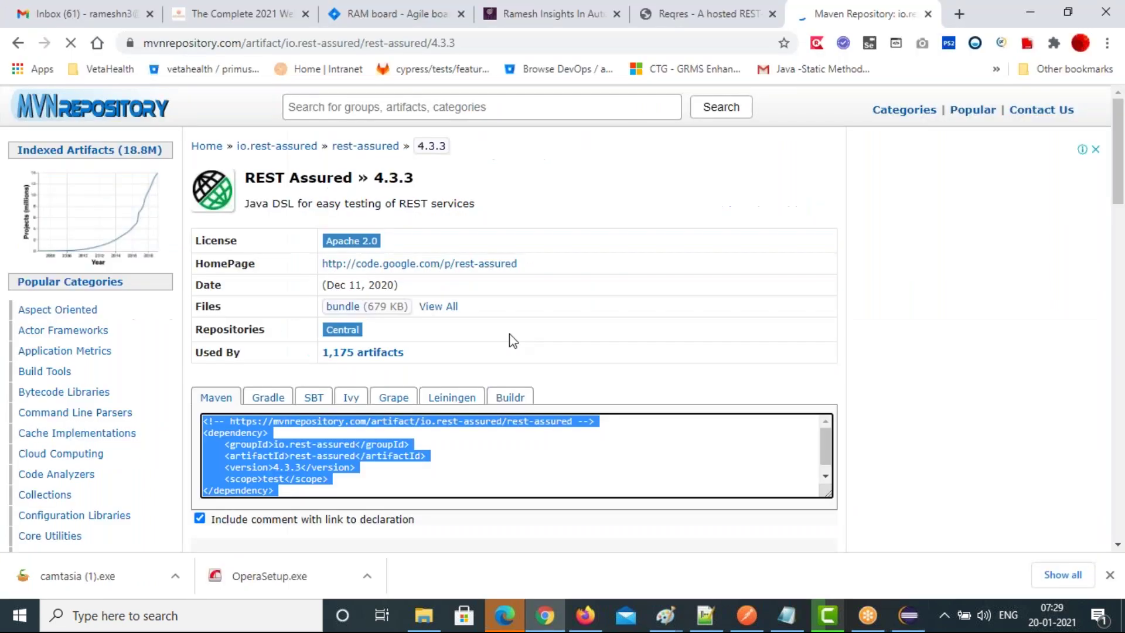
click(282, 151)
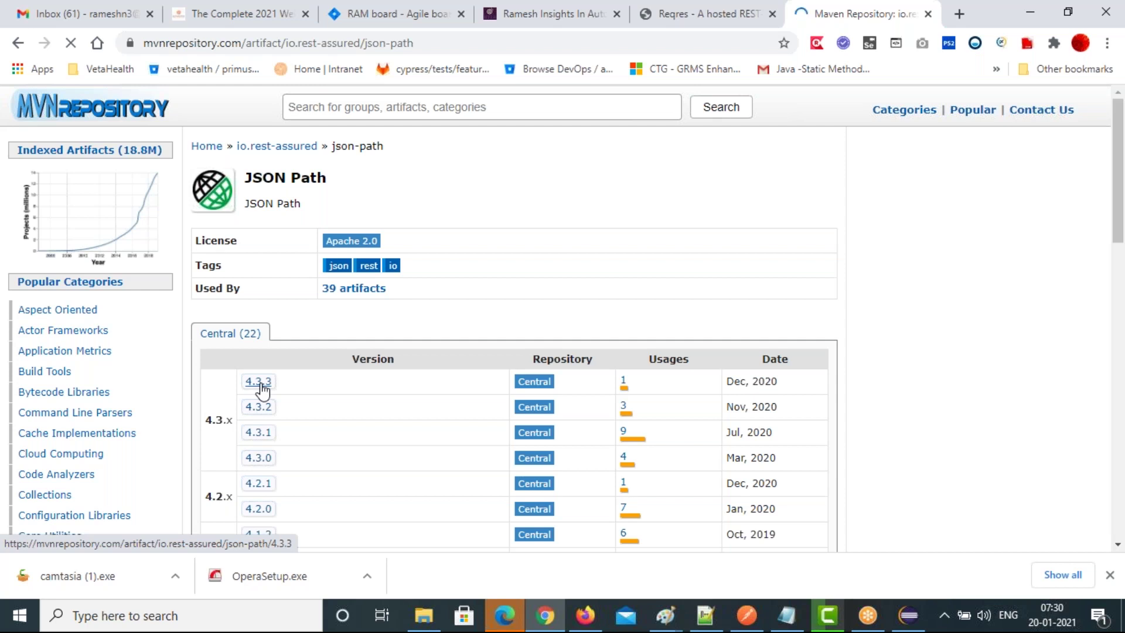
click(262, 390)
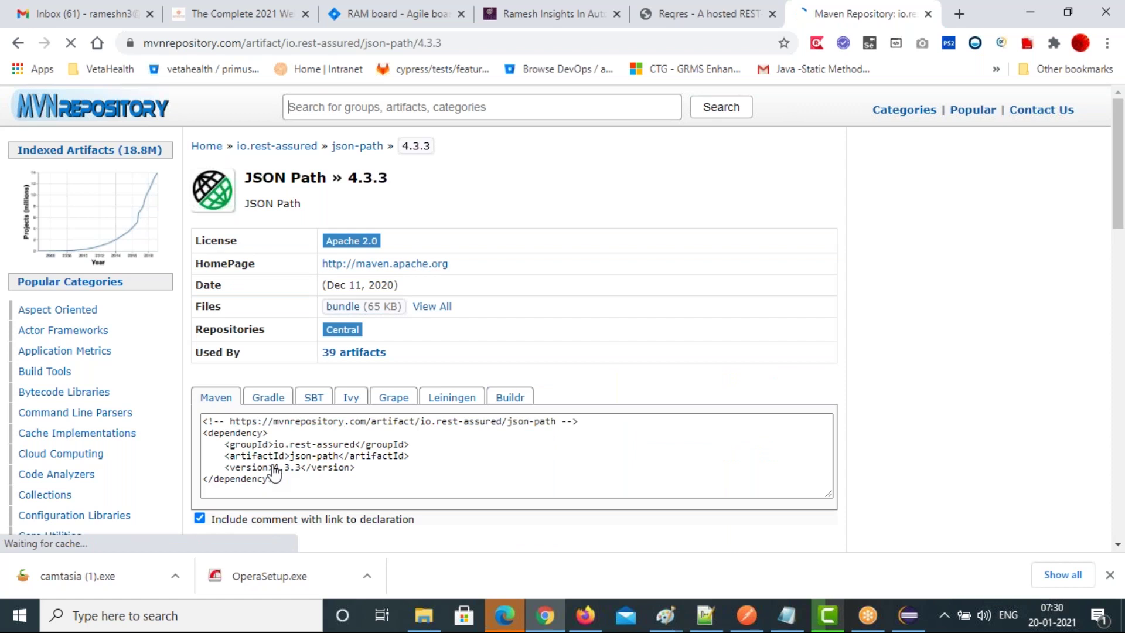
click(275, 472)
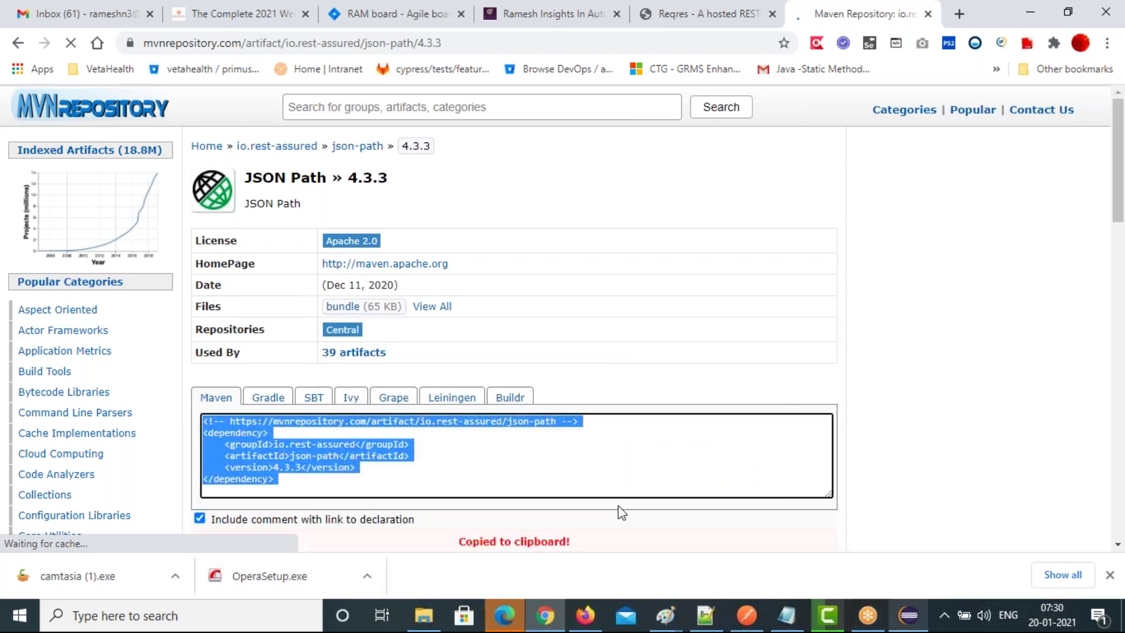
key(alt+Tab)
key(ctrl+v)
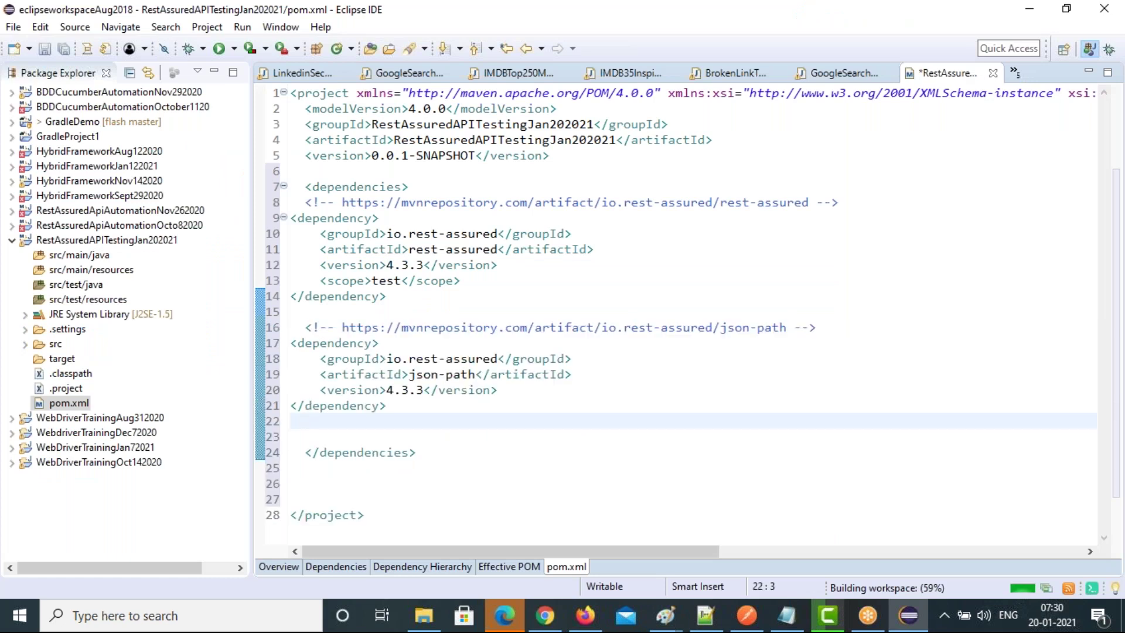
Copy the JSON Schema Validator 4.3.3 Maven dependency from the Maven Repository in Chrome and return to pom.xml in Eclipse.
key(alt+Tab)
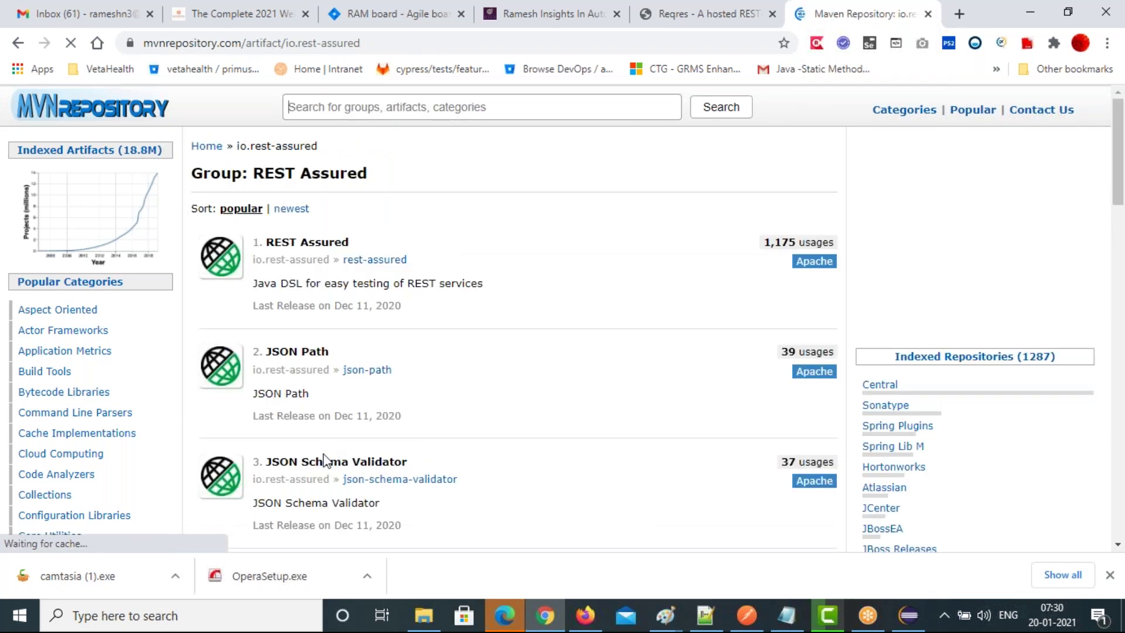
click(342, 461)
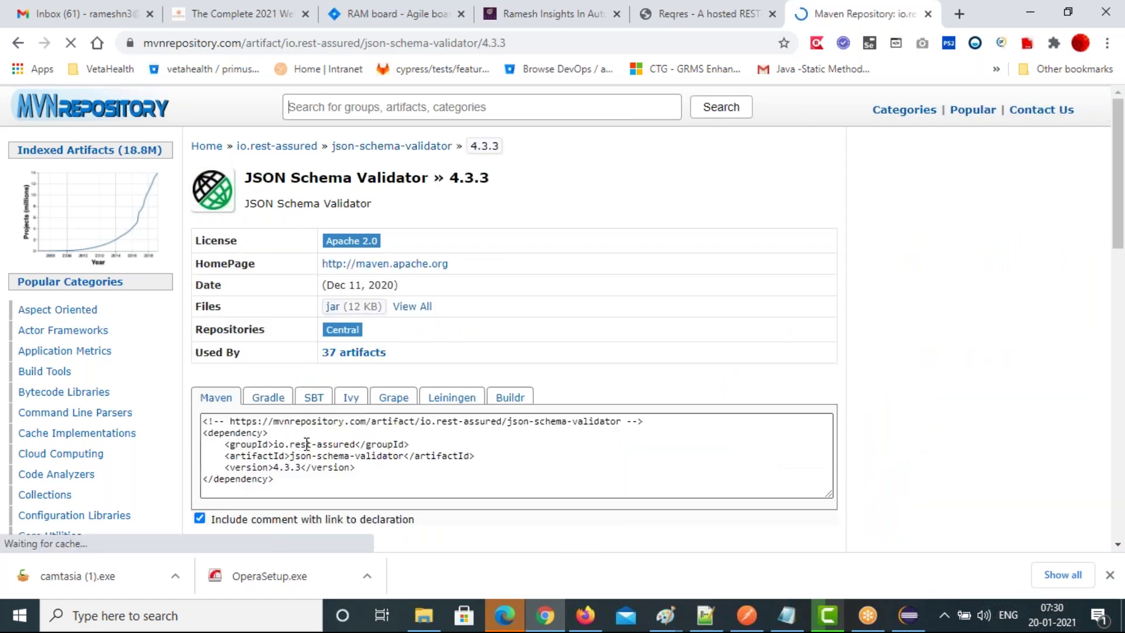
click(304, 450)
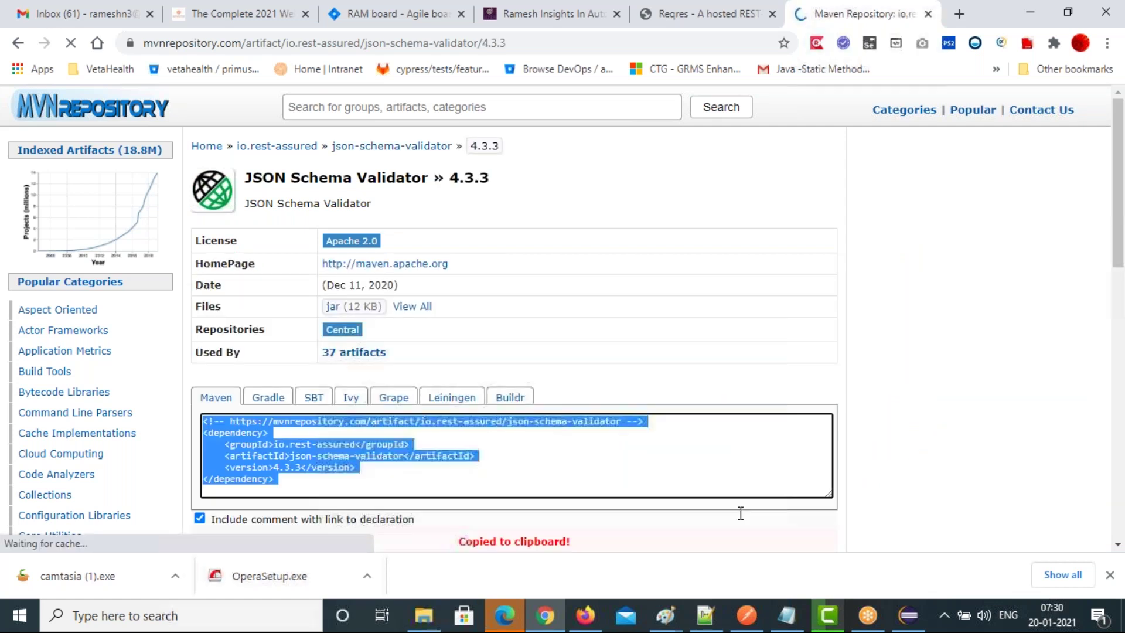
click(907, 617)
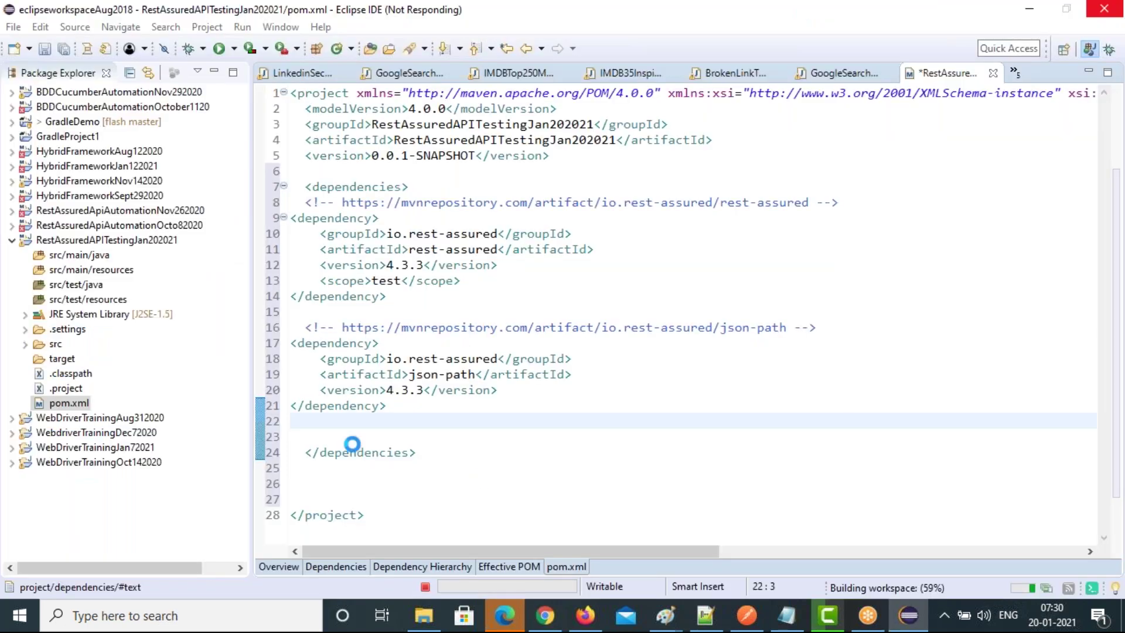